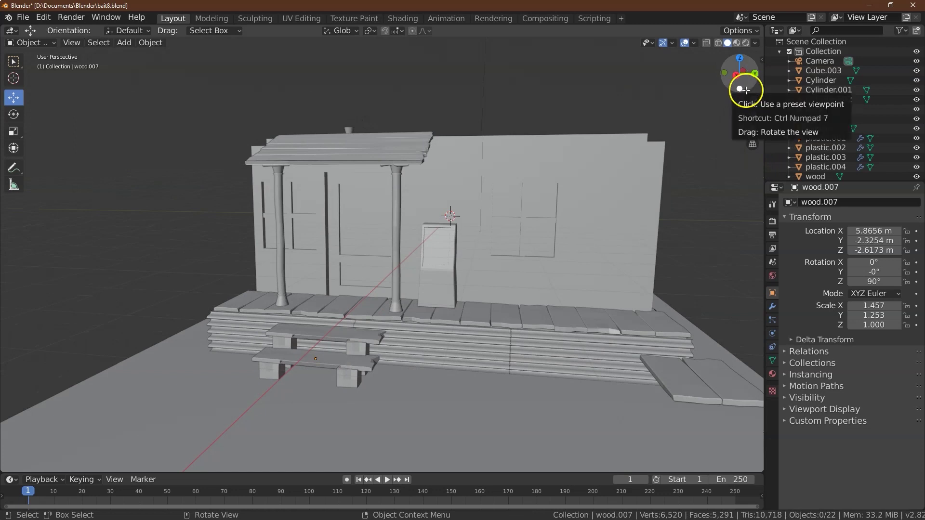
# - Select the two wood planks on the ground beside the deck and move them about -2.52 m along X
pyautogui.click(678, 386)
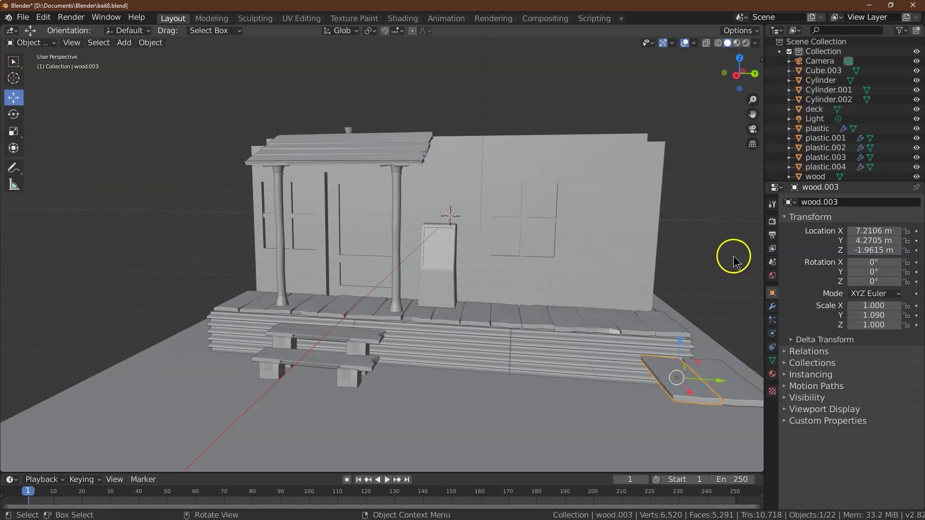
pyautogui.moveTo(739, 73); pyautogui.dragTo(657, 173)
pyautogui.keyDown('shift'); pyautogui.click(653, 255); pyautogui.keyUp('shift')
pyautogui.moveTo(668, 279); pyautogui.dragTo(591, 237)
# - Rotate the two planks 90° about the X axis and raise them about 4.74 m
pyautogui.click(10, 116)
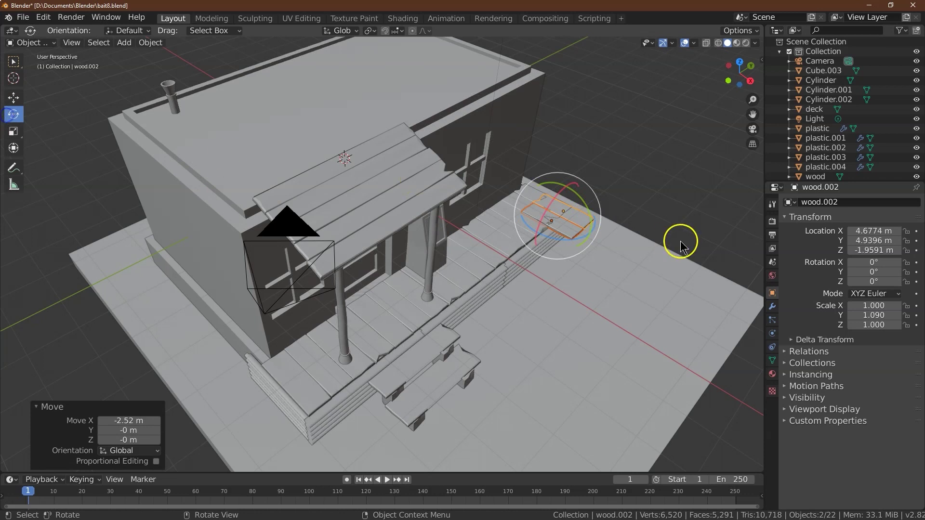
pyautogui.moveTo(552, 198); pyautogui.dragTo(519, 227)
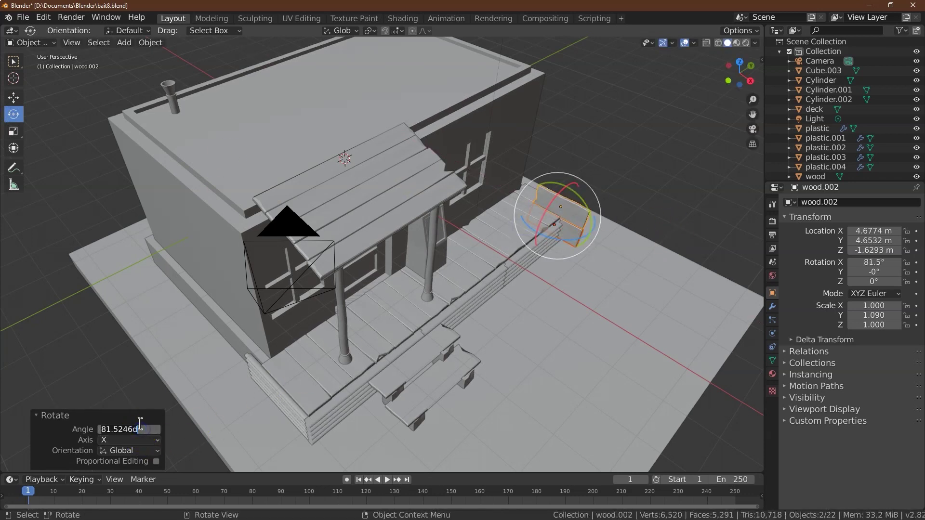
pyautogui.press('Return')
pyautogui.hotkey('alt', 'a')
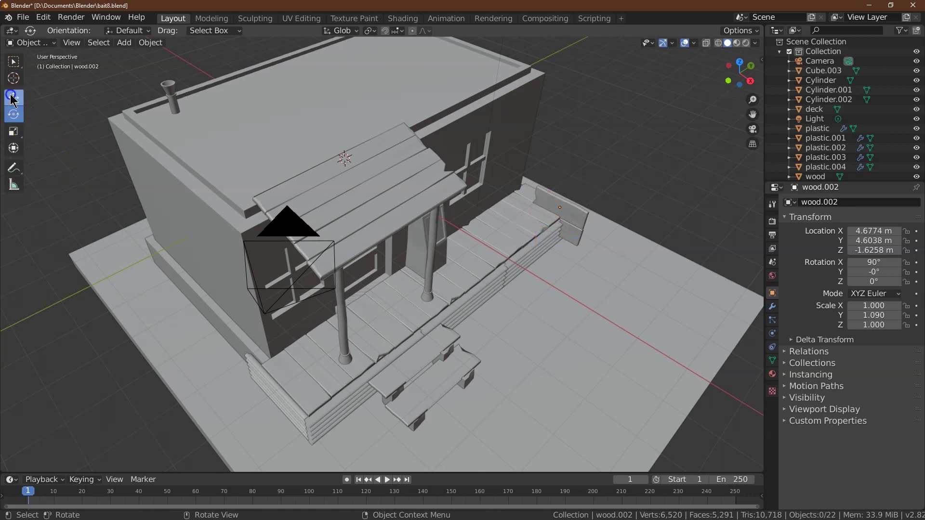
pyautogui.keyDown('shift'); pyautogui.click(569, 236); pyautogui.keyUp('shift')
pyautogui.moveTo(566, 193); pyautogui.dragTo(569, 92)
# - Rotate the raised pair of planks 90° about the Z axis so they face the building's front
pyautogui.moveTo(338, 241); pyautogui.dragTo(241, 231, button='middle')
pyautogui.click(13, 116)
pyautogui.moveTo(671, 150); pyautogui.dragTo(708, 139)
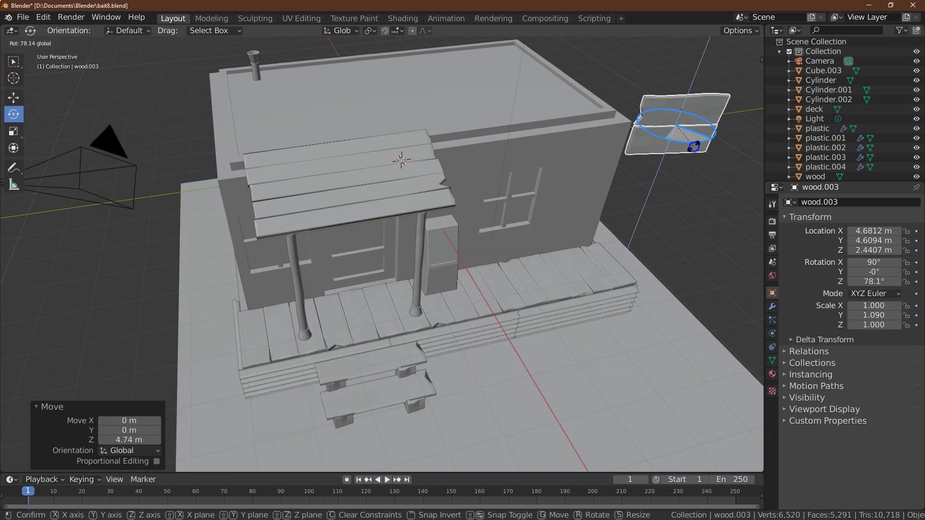
pyautogui.click(132, 428)
pyautogui.write('90')
pyautogui.press('Return')
# - Move the two planks onto the roof above the front window, at about X 0.62 m and Y 1.83 m
pyautogui.moveTo(733, 70); pyautogui.dragTo(752, 83)
pyautogui.moveTo(753, 114); pyautogui.dragTo(574, 143)
pyautogui.moveTo(742, 73); pyautogui.dragTo(741, 79)
pyautogui.click(14, 97)
pyautogui.moveTo(296, 196); pyautogui.dragTo(488, 200)
pyautogui.moveTo(739, 72); pyautogui.dragTo(762, 92)
pyautogui.moveTo(401, 137); pyautogui.dragTo(363, 149)
# - Scale the two roof sign planks by 1.8 along the Y axis
pyautogui.hotkey('shift', 'space')
pyautogui.press('s')
pyautogui.moveTo(740, 73); pyautogui.dragTo(745, 82)
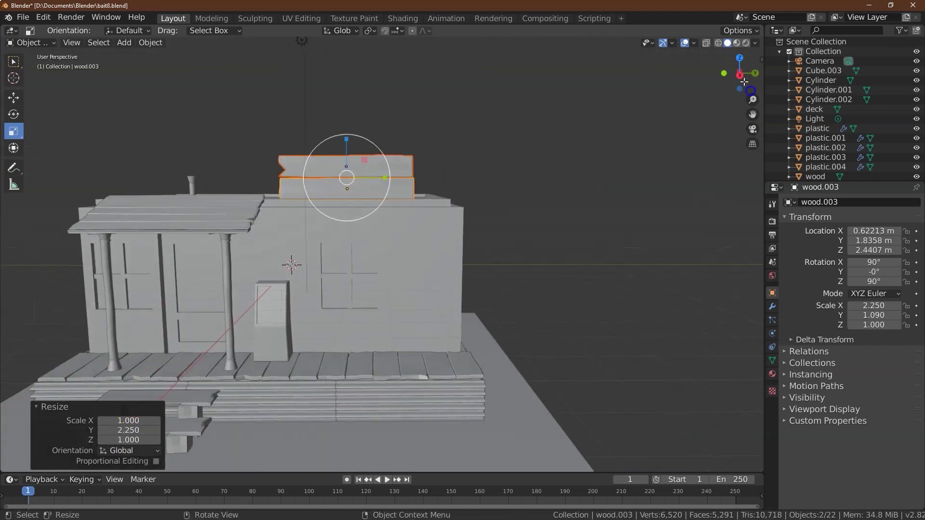
pyautogui.press('Return')
pyautogui.doubleClick(145, 430)
pyautogui.write('1.7')
pyautogui.press('Return')
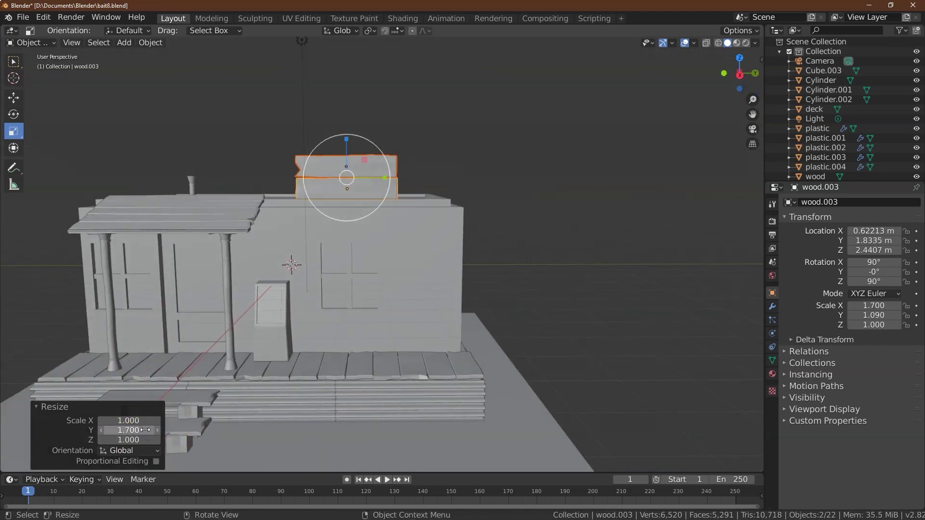
pyautogui.doubleClick(145, 430)
pyautogui.write('1.8')
pyautogui.press('Return')
# - Duplicate the lower sign plank and place the copy about 1.45 m higher along Z as a third plank
pyautogui.moveTo(739, 74); pyautogui.dragTo(747, 77)
pyautogui.click(641, 151)
pyautogui.click(376, 144)
pyautogui.click(151, 42)
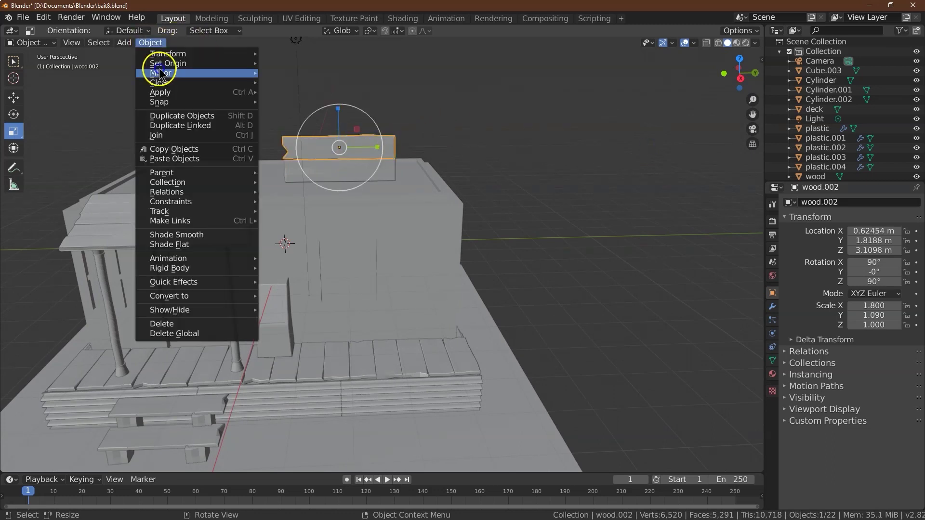
pyautogui.click(380, 167)
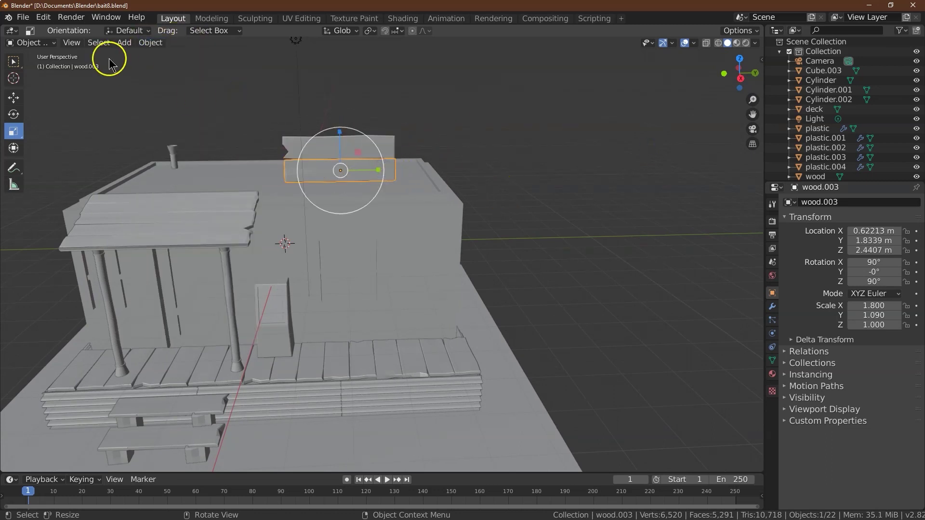
pyautogui.click(151, 42)
pyautogui.click(182, 127)
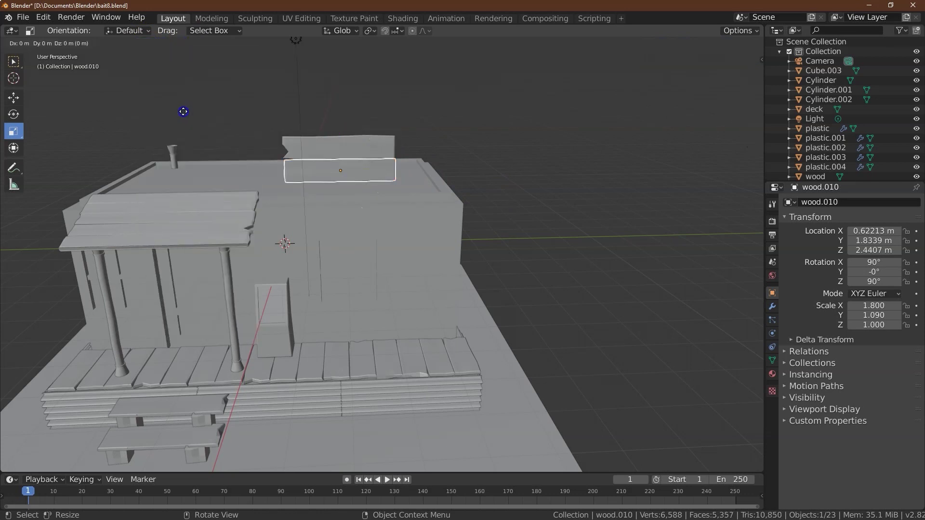
pyautogui.press('z')
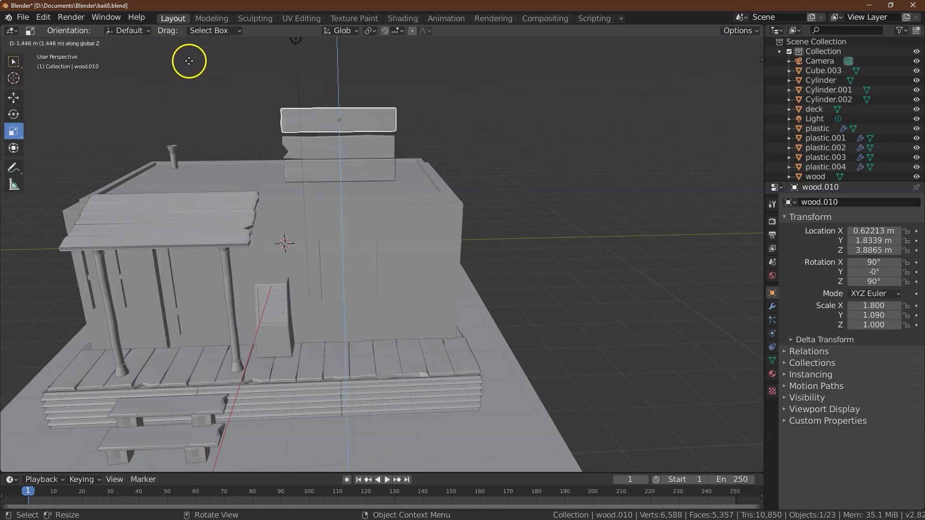
pyautogui.click(190, 62)
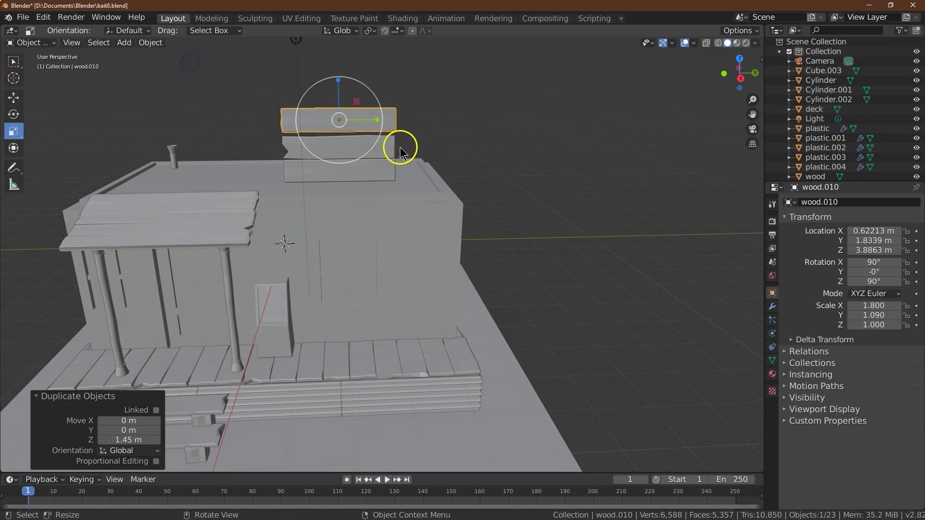
# - Stretch the top plank's height to a scale of 1.245 and the middle plank's length to a scale of 1.953
pyautogui.moveTo(339, 81); pyautogui.dragTo(340, 72)
pyautogui.click(380, 153)
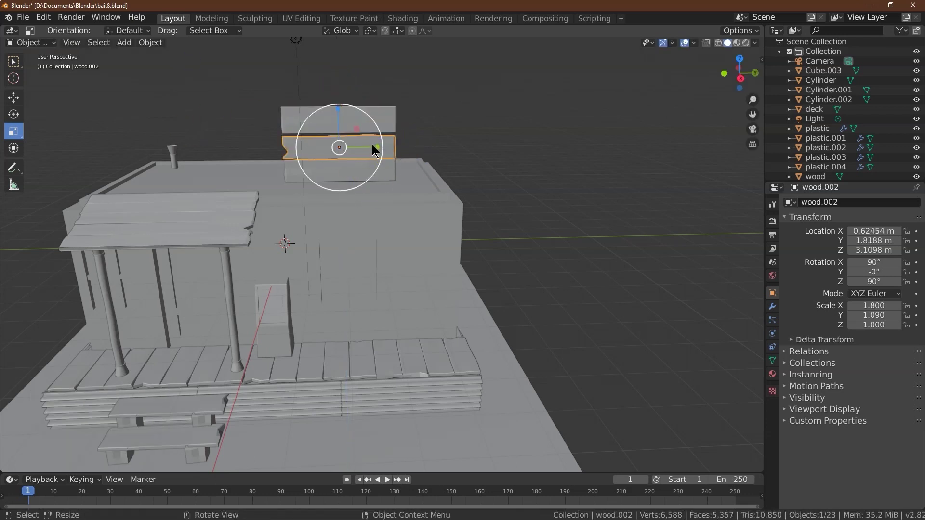
pyautogui.moveTo(376, 147); pyautogui.dragTo(380, 168)
# - Lower the top sign plank about 0.054 m toward the middle plank
pyautogui.click(380, 171)
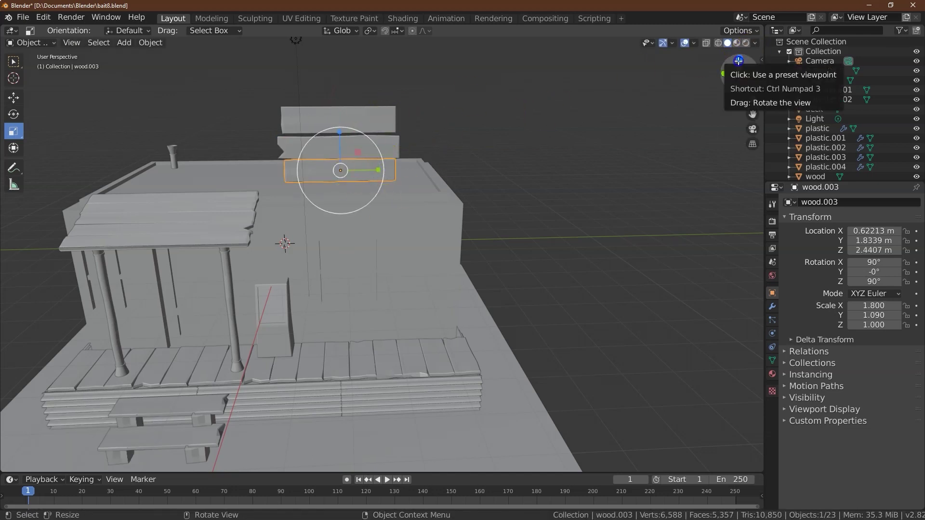
pyautogui.moveTo(739, 59); pyautogui.dragTo(713, 80)
pyautogui.click(630, 140)
pyautogui.click(355, 120)
pyautogui.keyDown('shift'); pyautogui.click(372, 140); pyautogui.keyUp('shift')
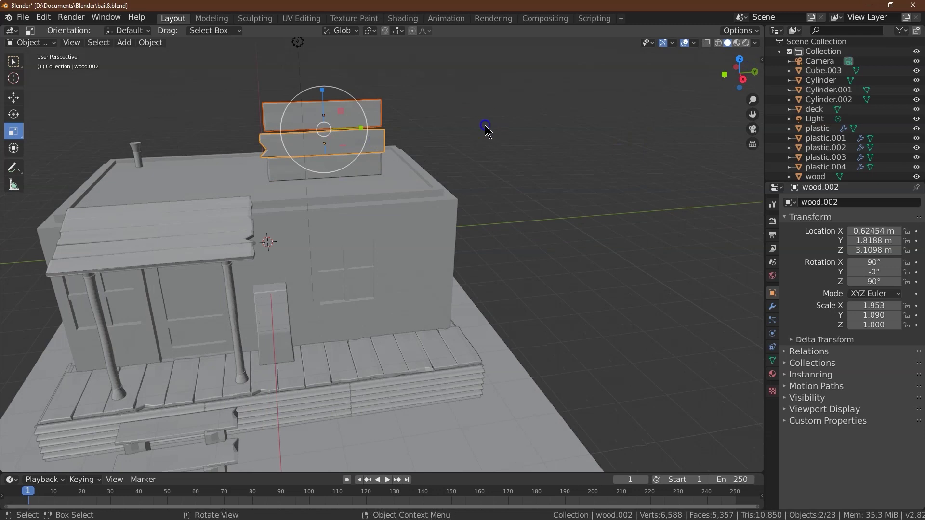
pyautogui.click(14, 97)
pyautogui.click(322, 118)
pyautogui.moveTo(326, 64); pyautogui.dragTo(323, 73)
# - Raise the bottom sign plank about 0.056 m toward the middle plank
pyautogui.moveTo(725, 69); pyautogui.dragTo(574, 79)
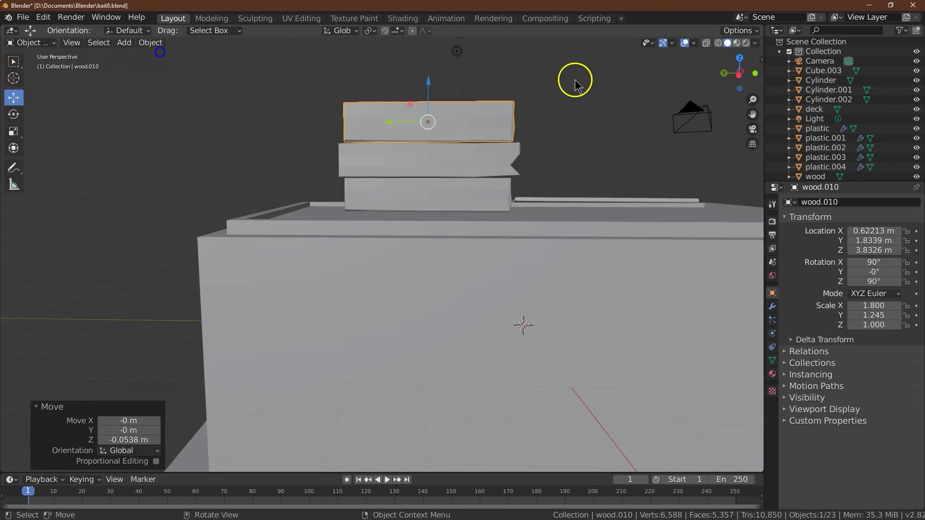
pyautogui.click(484, 196)
pyautogui.moveTo(429, 159); pyautogui.dragTo(429, 150)
# - Duplicate one of the porch step's support blocks and place the copy up near the roof sign
pyautogui.moveTo(739, 68); pyautogui.dragTo(163, 60)
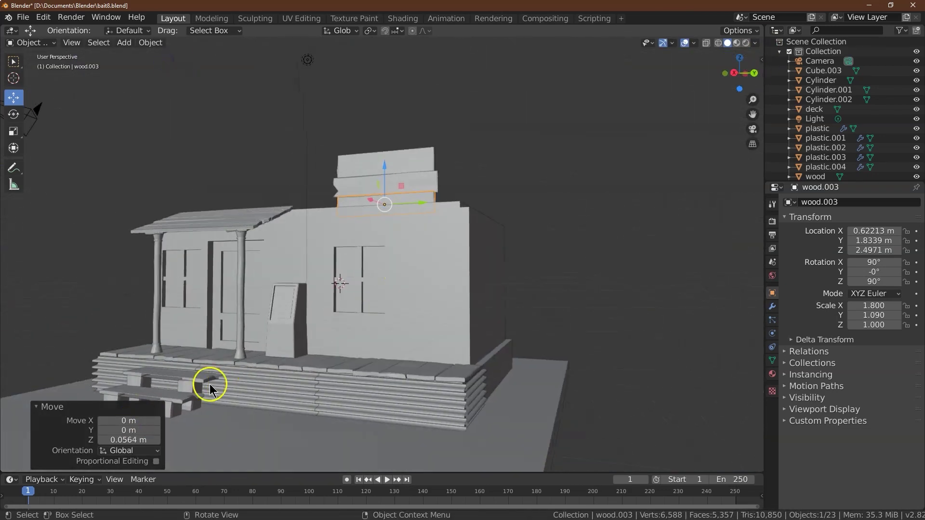
pyautogui.click(192, 390)
pyautogui.click(151, 42)
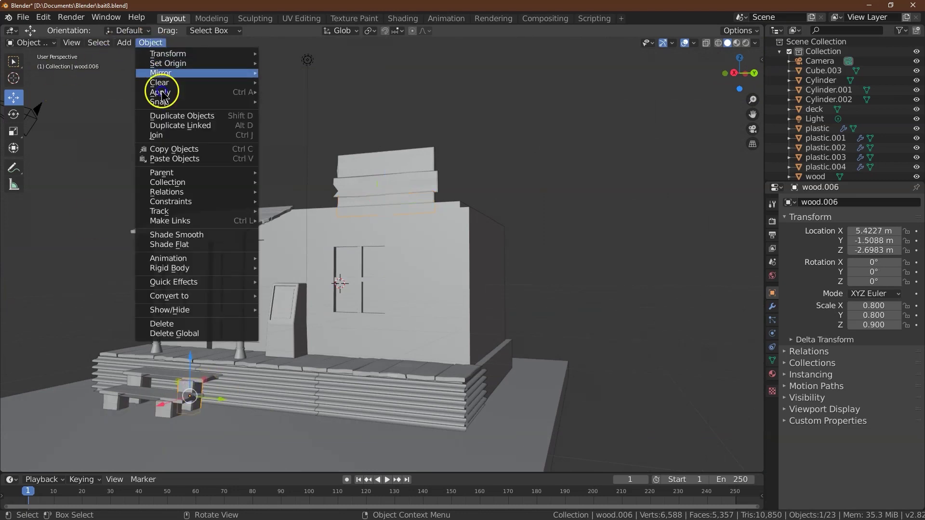
pyautogui.click(178, 114)
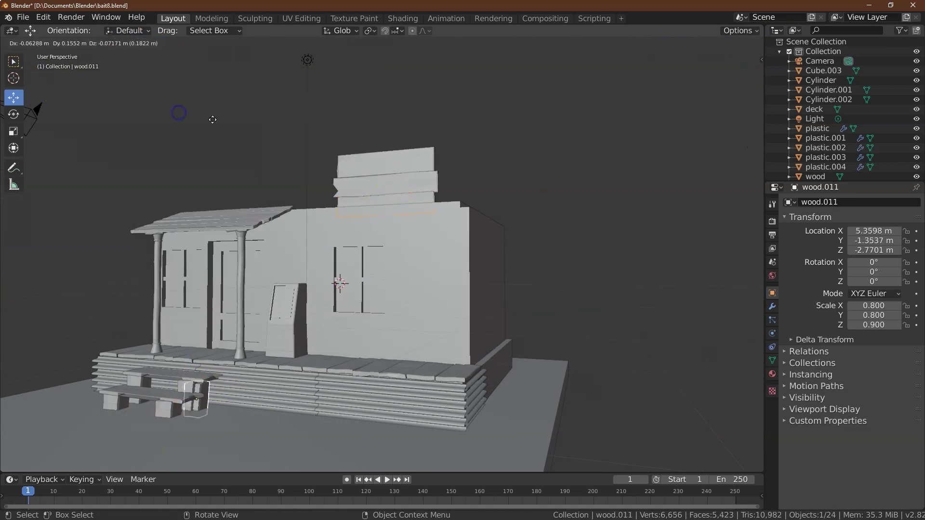
pyautogui.click(395, 326)
# - Position the copied block behind the end of the sign on the roof, at about X 0.42 m and Z 2.38 m
pyautogui.moveTo(754, 72); pyautogui.dragTo(755, 99)
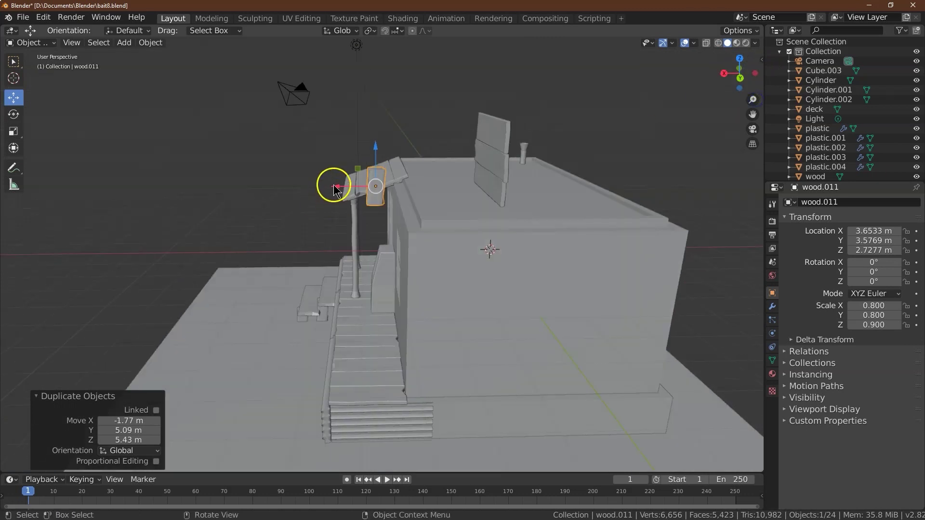
pyautogui.moveTo(335, 187); pyautogui.dragTo(473, 187)
pyautogui.moveTo(516, 149); pyautogui.dragTo(517, 162)
# - Reshape the block into a post with scale 0.5 in X and Y and 2 in Z
pyautogui.moveTo(738, 79); pyautogui.dragTo(659, 98)
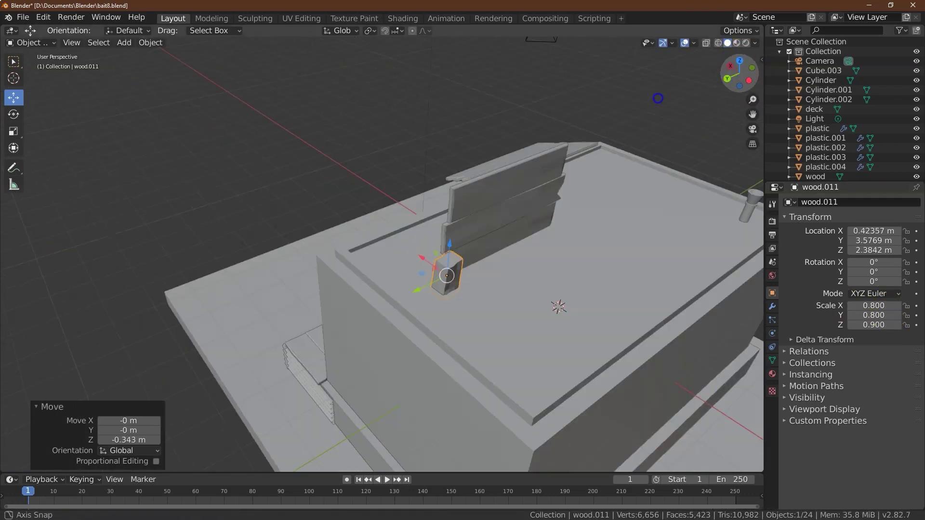
pyautogui.press('BackSpace')
pyautogui.press('BackSpace')
pyautogui.press('BackSpace')
pyautogui.write('2')
pyautogui.press('Return')
pyautogui.click(865, 306)
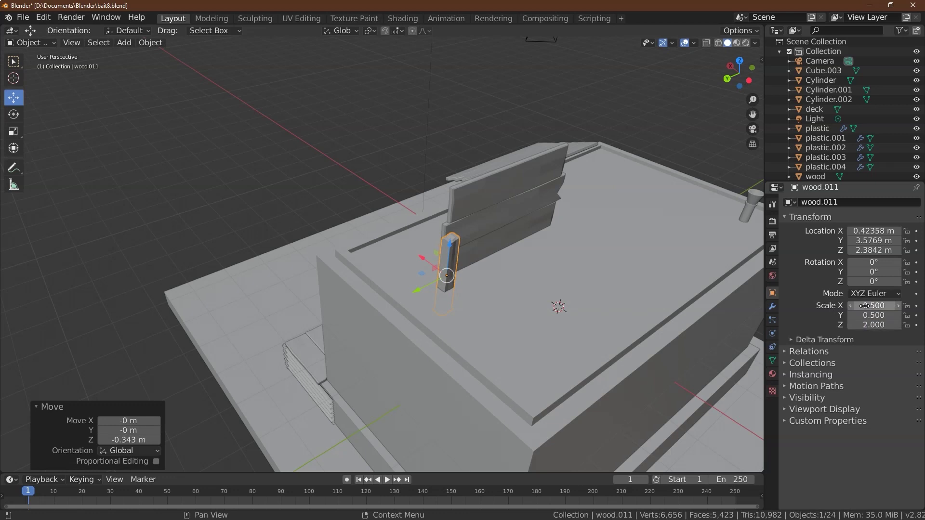
# - Move the post behind the sign to about Y 2.9 m and Z 3.09 m, and set its Z scale to 3
pyautogui.moveTo(417, 290); pyautogui.dragTo(453, 276)
pyautogui.moveTo(480, 231); pyautogui.dragTo(476, 203)
pyautogui.click(874, 325)
pyautogui.press('Return')
# - Select the three sign planks and move them about -0.074 m along X against the post
pyautogui.click(603, 127)
pyautogui.moveTo(743, 76); pyautogui.dragTo(741, 87)
pyautogui.moveTo(333, 127); pyautogui.dragTo(345, 101)
pyautogui.moveTo(735, 77); pyautogui.dragTo(625, 80)
pyautogui.click(735, 77)
pyautogui.moveTo(456, 150); pyautogui.dragTo(460, 149)
pyautogui.scroll(8, 753, 114)
pyautogui.moveTo(753, 114); pyautogui.dragTo(345, 207)
pyautogui.moveTo(738, 75); pyautogui.dragTo(740, 58)
pyautogui.moveTo(753, 114); pyautogui.dragTo(107, 300)
pyautogui.click(707, 43)
pyautogui.moveTo(734, 69); pyautogui.dragTo(540, 443)
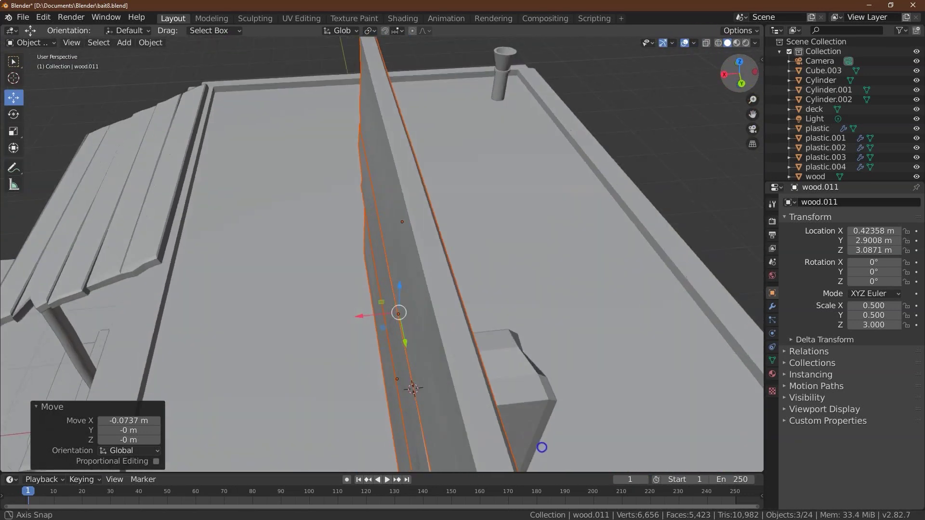
# - Duplicate the sign post and offset the copy -2.35 m along the Y axis
pyautogui.click(523, 386)
pyautogui.click(741, 62)
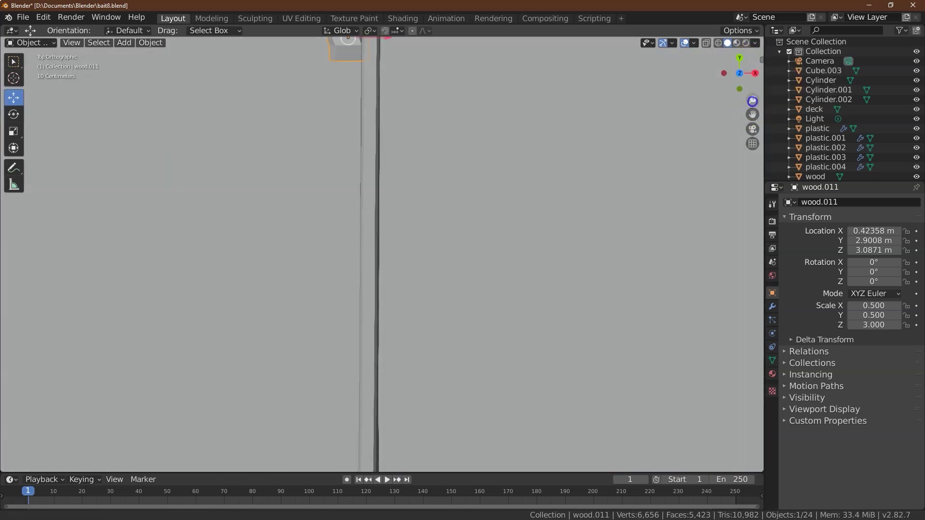
pyautogui.moveTo(753, 100); pyautogui.dragTo(755, 99)
pyautogui.click(149, 42)
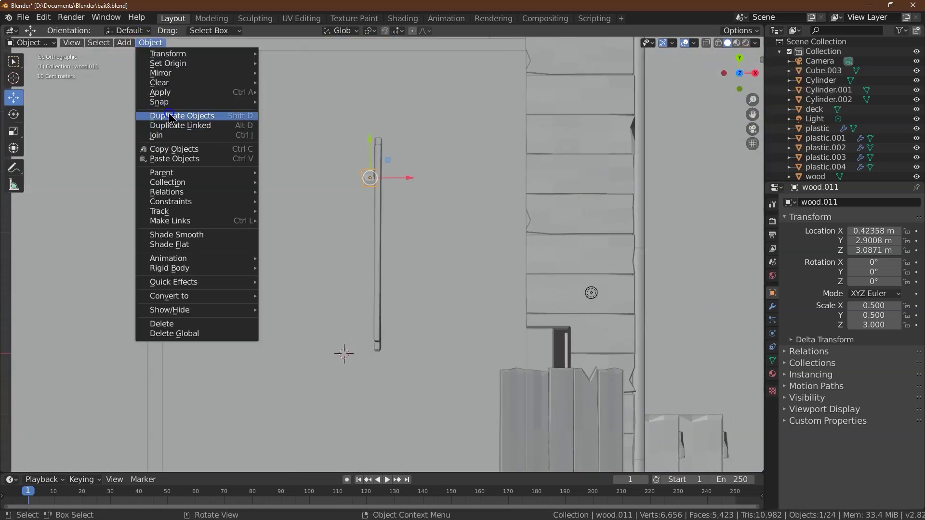
pyautogui.click(170, 116)
pyautogui.moveTo(157, 150); pyautogui.dragTo(144, 258)
pyautogui.click(117, 431)
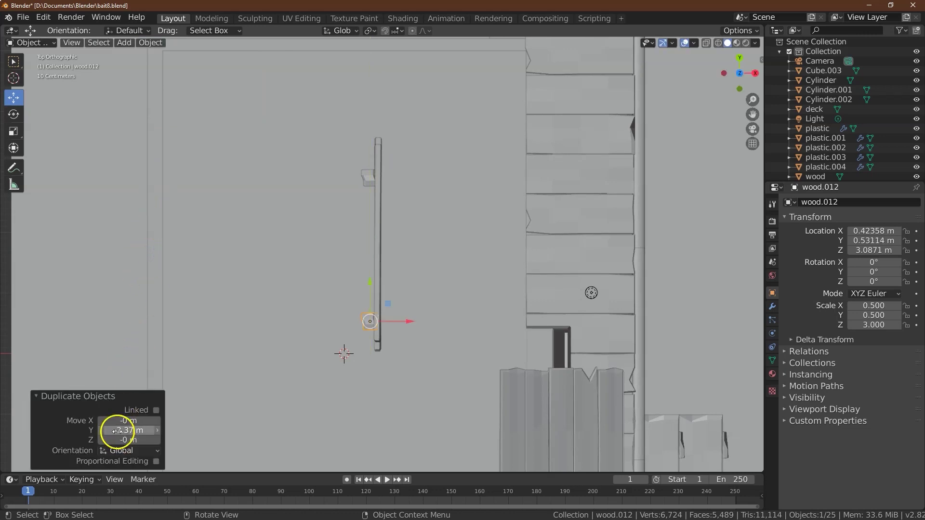
pyautogui.write('-2.35')
pyautogui.press('Return')
# - Rotate the duplicated post 180° about the X axis
pyautogui.click(13, 115)
pyautogui.moveTo(372, 302); pyautogui.dragTo(363, 358)
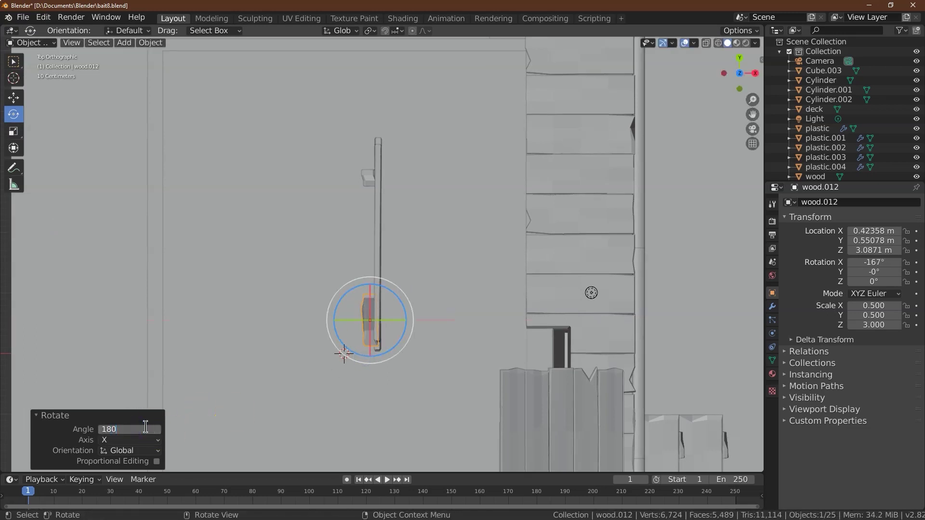
pyautogui.click(146, 428)
pyautogui.write('180')
pyautogui.press('Return')
pyautogui.moveTo(746, 72); pyautogui.dragTo(626, 74)
pyautogui.moveTo(457, 82); pyautogui.dragTo(505, 127)
pyautogui.click(123, 426)
# - Enter Edit Mode on the building mesh and select faces of the box standing between the door and the window
pyautogui.moveTo(738, 93); pyautogui.dragTo(699, 183)
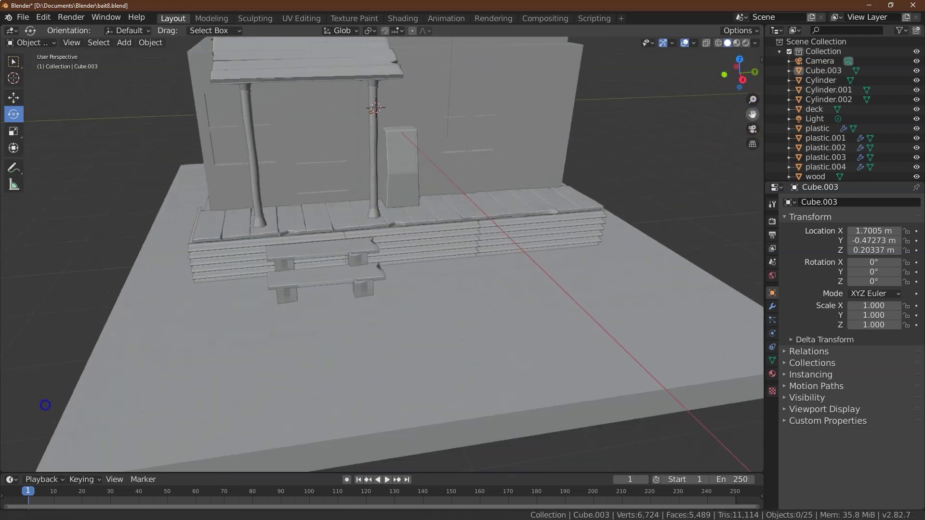
pyautogui.moveTo(45, 405); pyautogui.dragTo(715, 415)
pyautogui.click(336, 235)
pyautogui.click(32, 42)
pyautogui.click(34, 64)
pyautogui.click(305, 163)
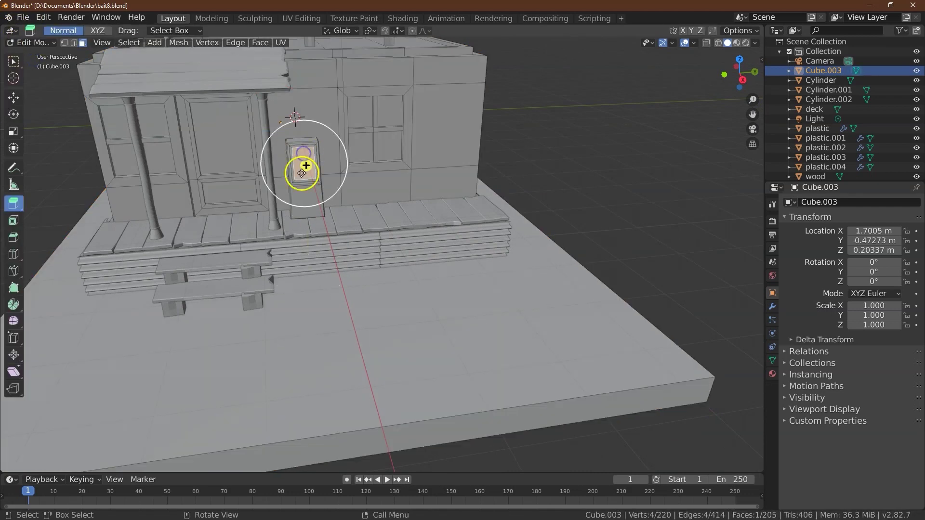
pyautogui.click(22, 66)
pyautogui.press('l')
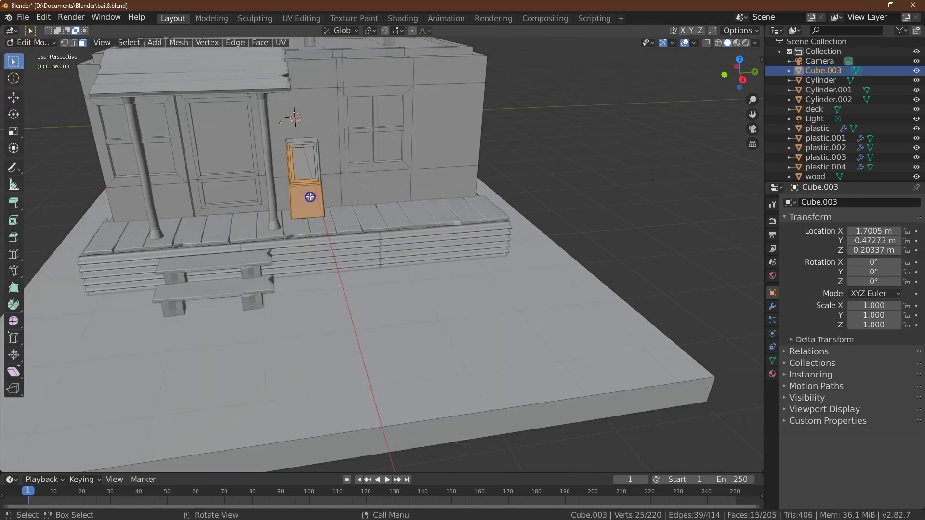
# - Grow the face selection twice with Select More to cover the whole box
pyautogui.click(128, 42)
pyautogui.moveTo(203, 176)
pyautogui.click(262, 175)
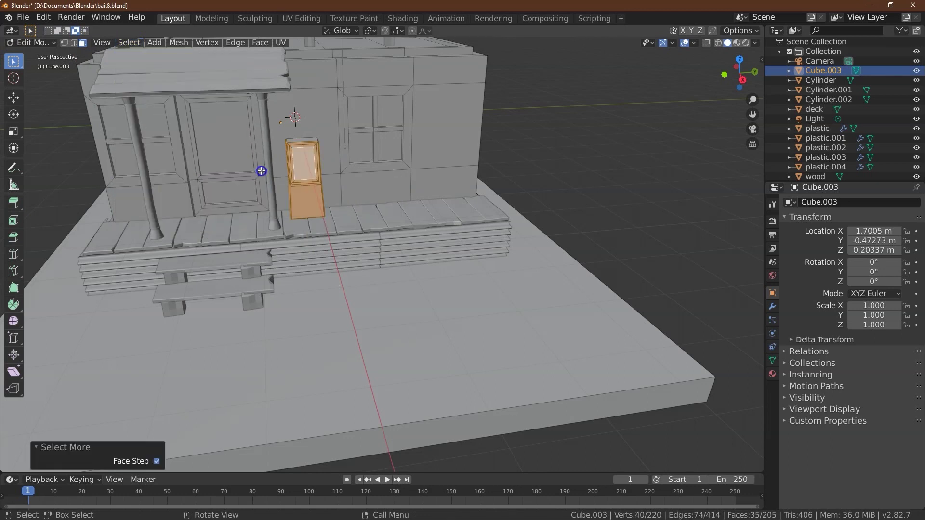
pyautogui.click(128, 43)
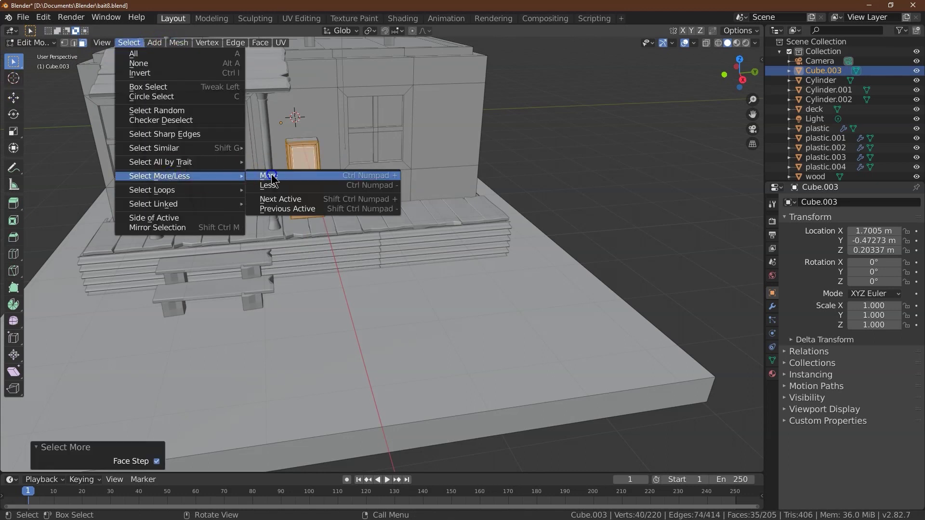
pyautogui.click(263, 176)
# - Move the selected box about 3.97 m along Y to the far side of the front window
pyautogui.click(14, 97)
pyautogui.moveTo(339, 169); pyautogui.dragTo(485, 160)
pyautogui.moveTo(739, 83); pyautogui.dragTo(571, 121)
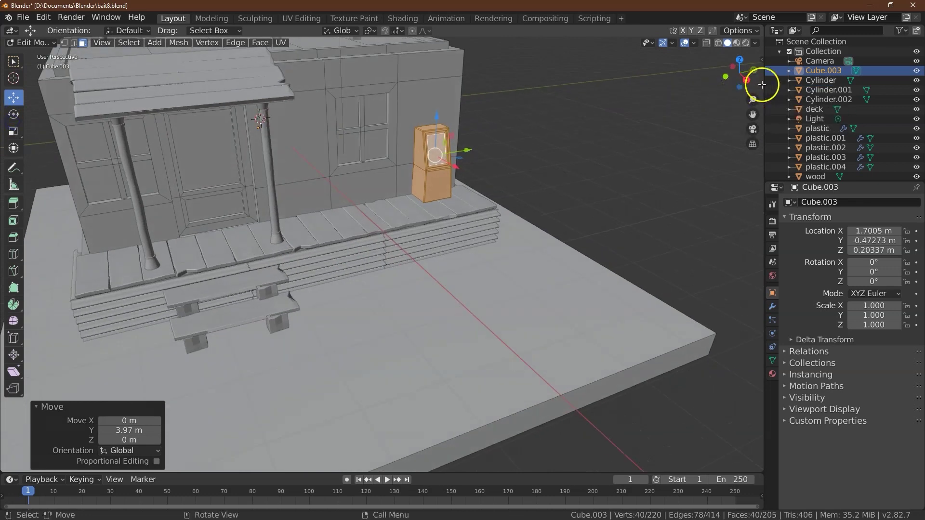
pyautogui.moveTo(740, 77)
pyautogui.mouseDown()
pyautogui.moveTo(745, 55)
pyautogui.moveTo(742, 70)
pyautogui.mouseUp()
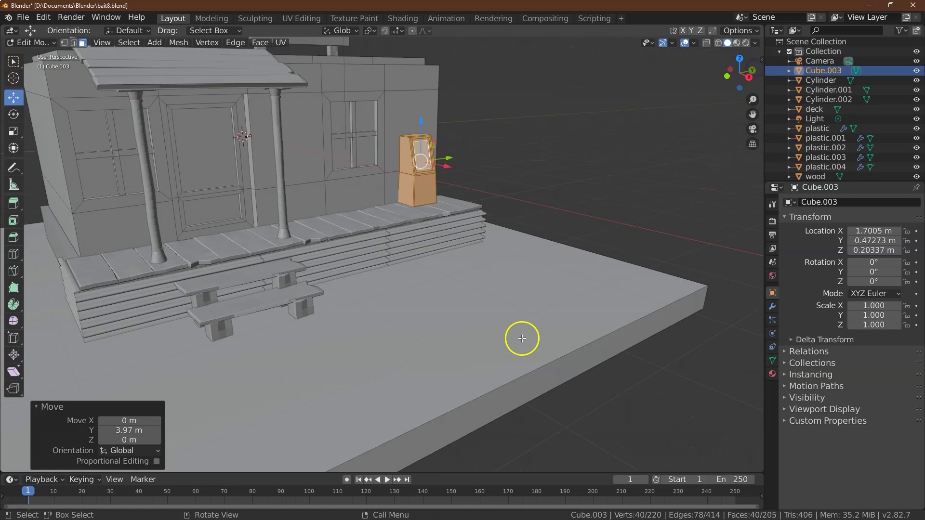
pyautogui.click(15, 65)
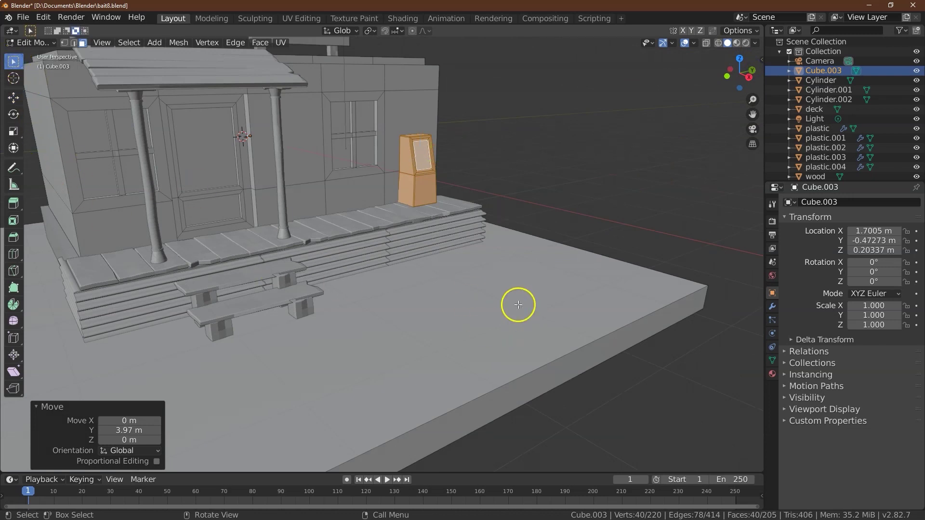
pyautogui.click(518, 304)
pyautogui.click(42, 43)
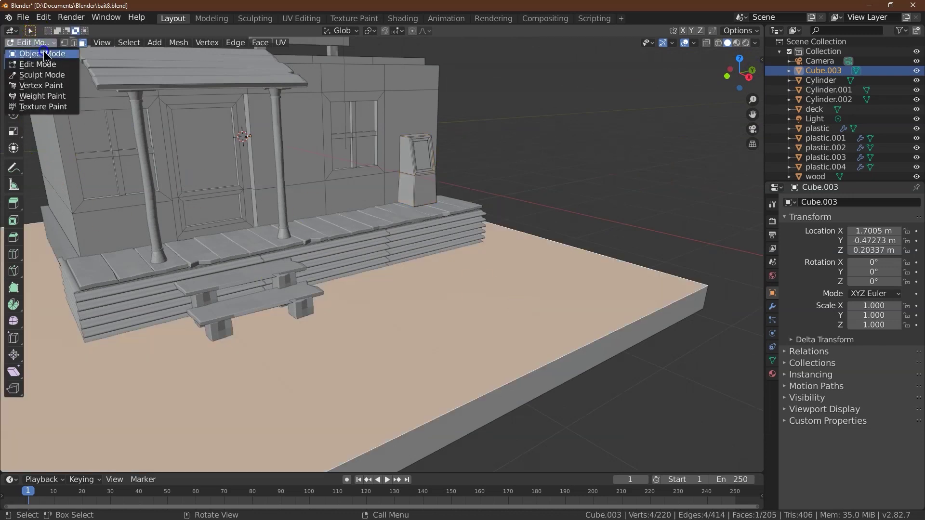
pyautogui.click(43, 51)
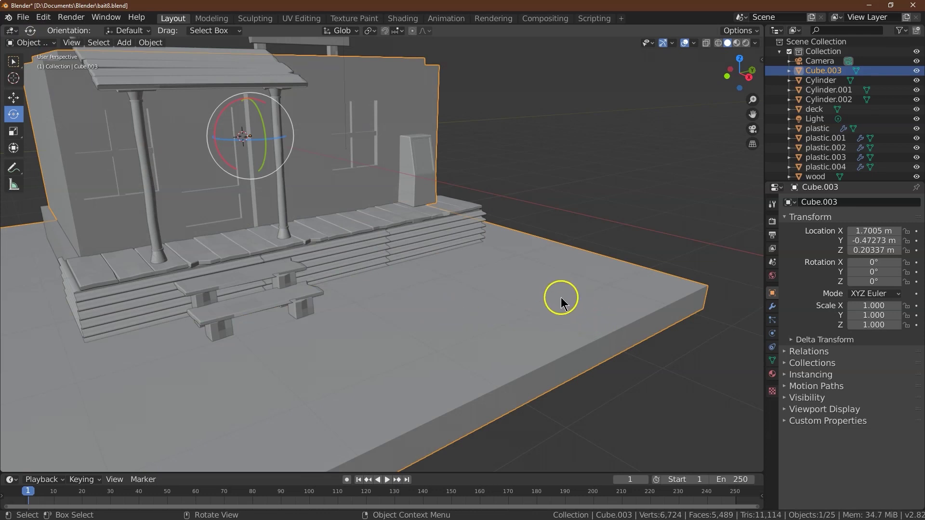
pyautogui.click(40, 43)
pyautogui.click(36, 61)
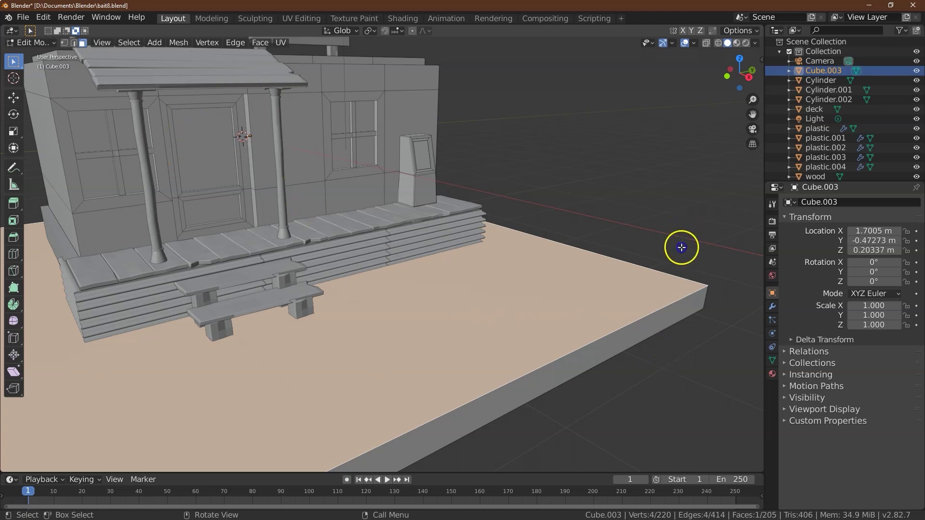
# - Select the ground slab's side face and grow the selection twice with Select More to cover the whole slab
pyautogui.click(723, 367)
pyautogui.click(129, 42)
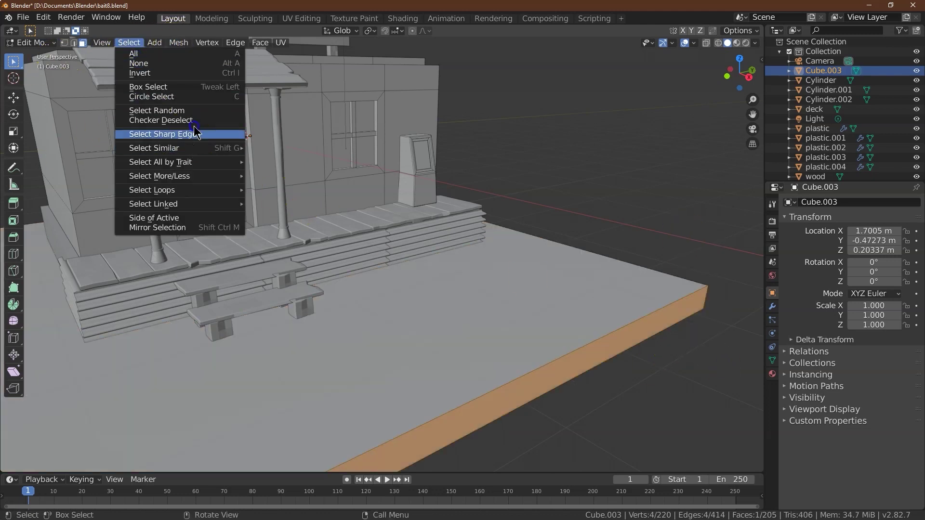
pyautogui.moveTo(213, 178)
pyautogui.click(261, 176)
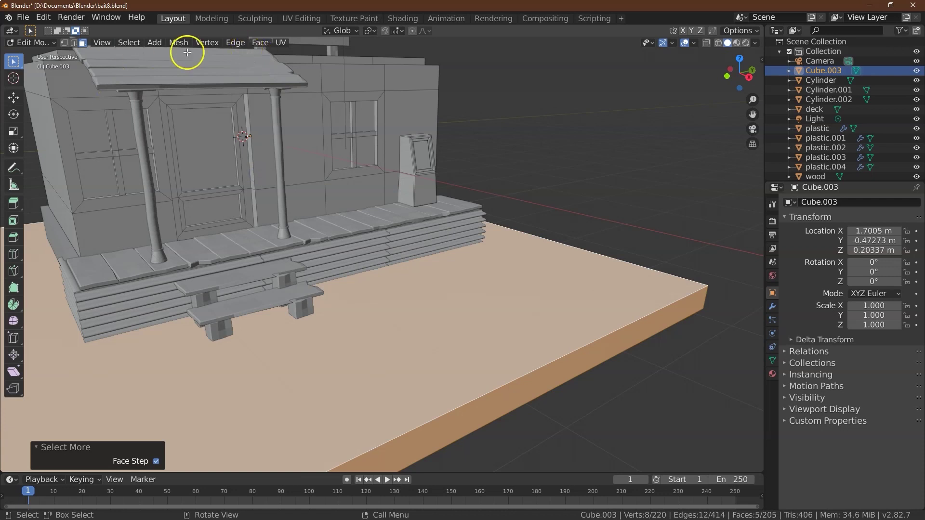
pyautogui.click(129, 42)
pyautogui.moveTo(213, 177)
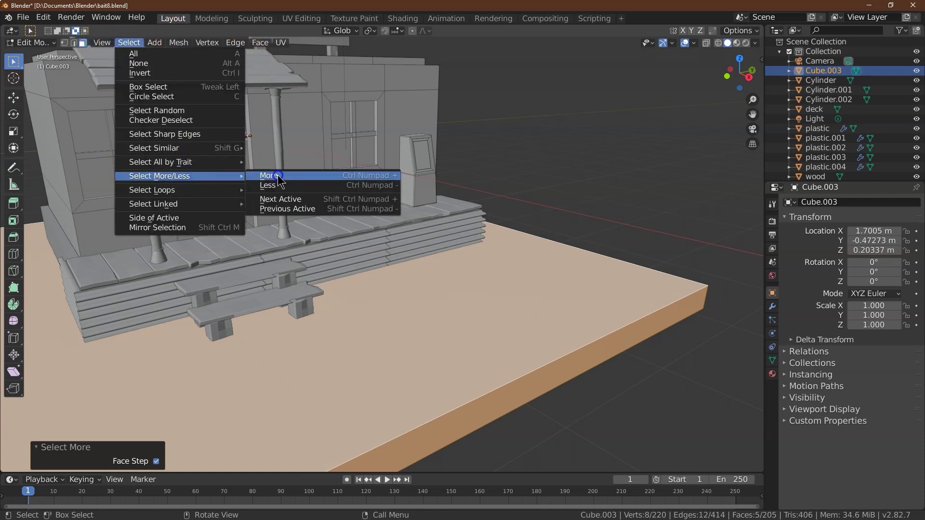
pyautogui.click(278, 177)
# - Separate the selected ground slab faces into their own object and return to Object Mode
pyautogui.click(171, 42)
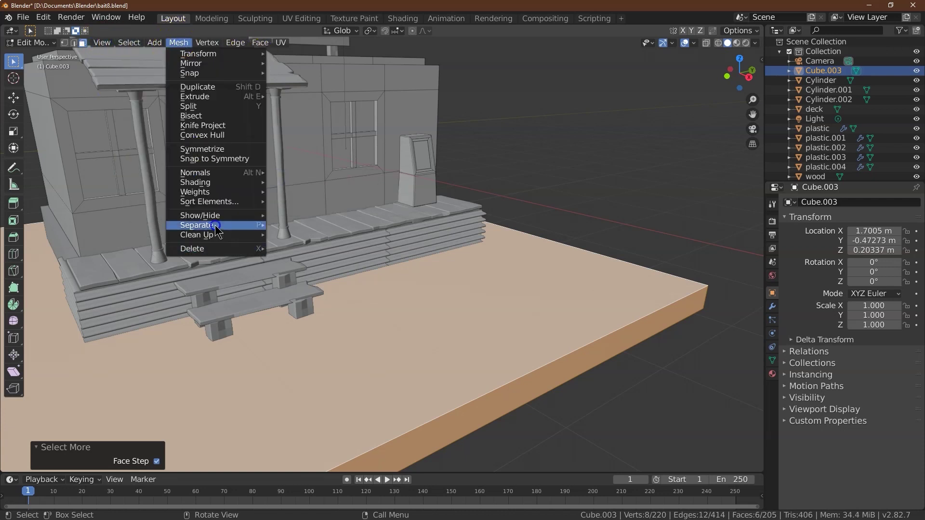
pyautogui.moveTo(215, 226)
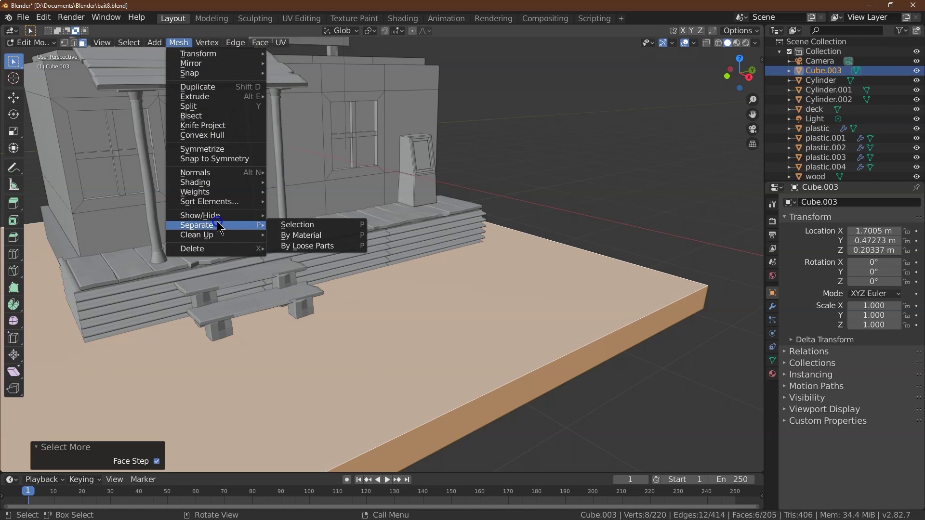
pyautogui.click(323, 226)
pyautogui.press('Tab')
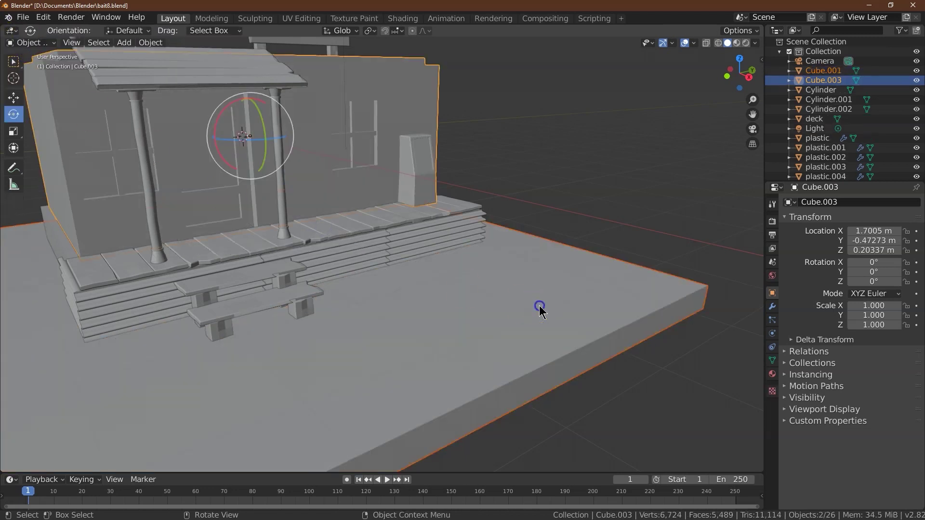
# - Select only the ground slab object and set its origin to its geometry
pyautogui.click(540, 306)
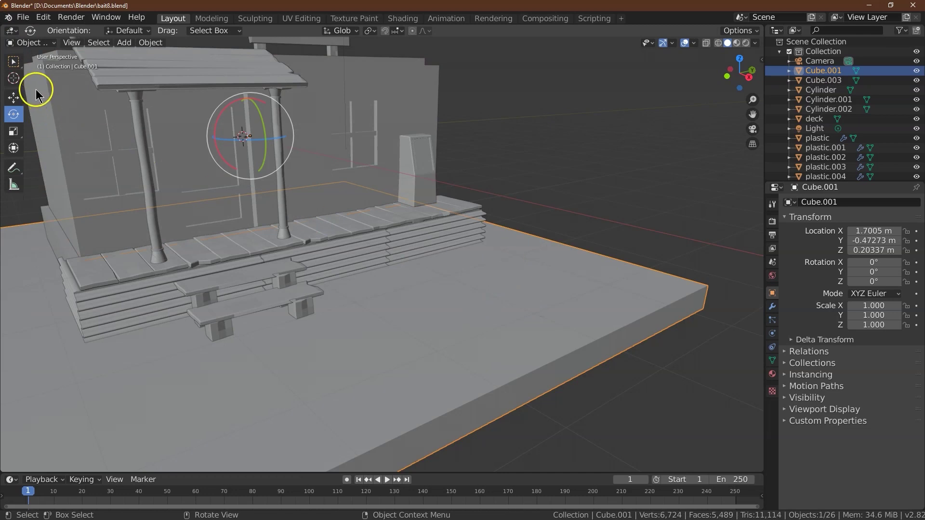
pyautogui.click(14, 62)
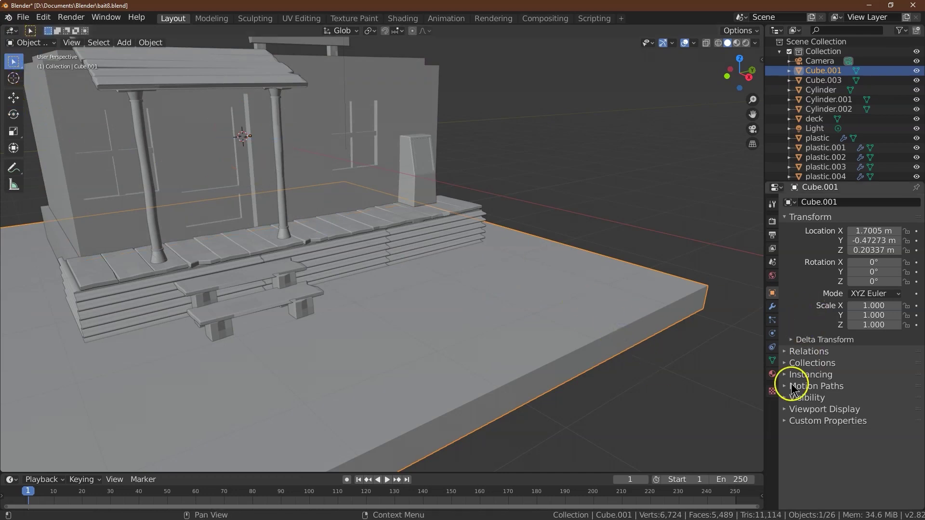
pyautogui.click(149, 42)
pyautogui.moveTo(164, 63)
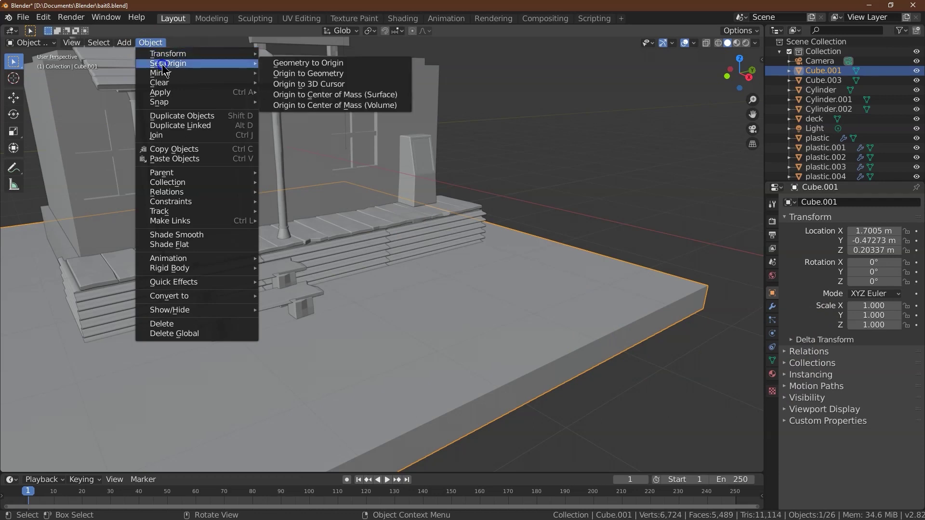
pyautogui.click(330, 75)
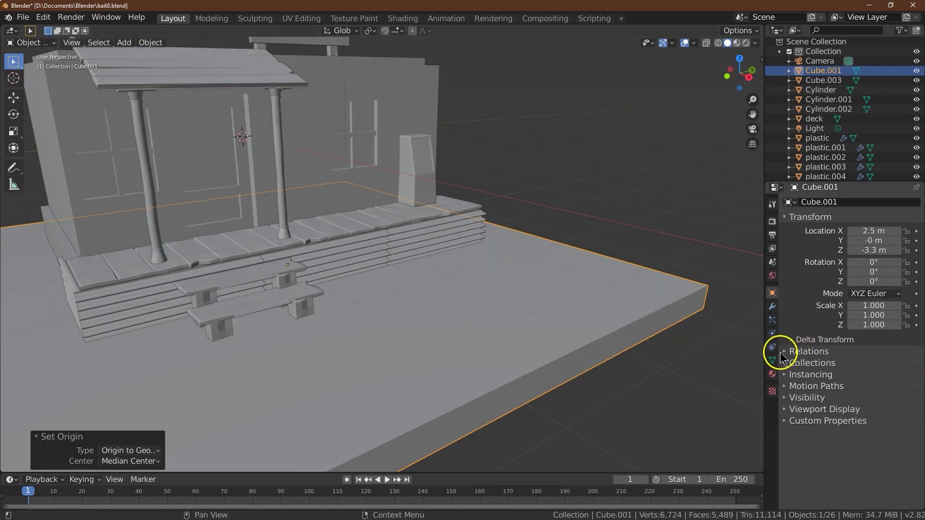
# - Add a Displace modifier to the ground slab and give it a new texture
pyautogui.click(772, 306)
pyautogui.click(853, 202)
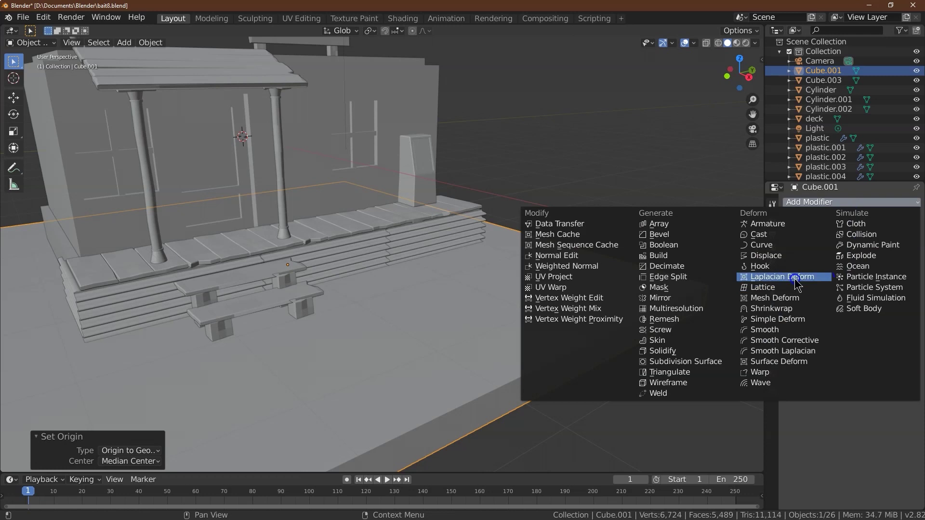
pyautogui.click(775, 255)
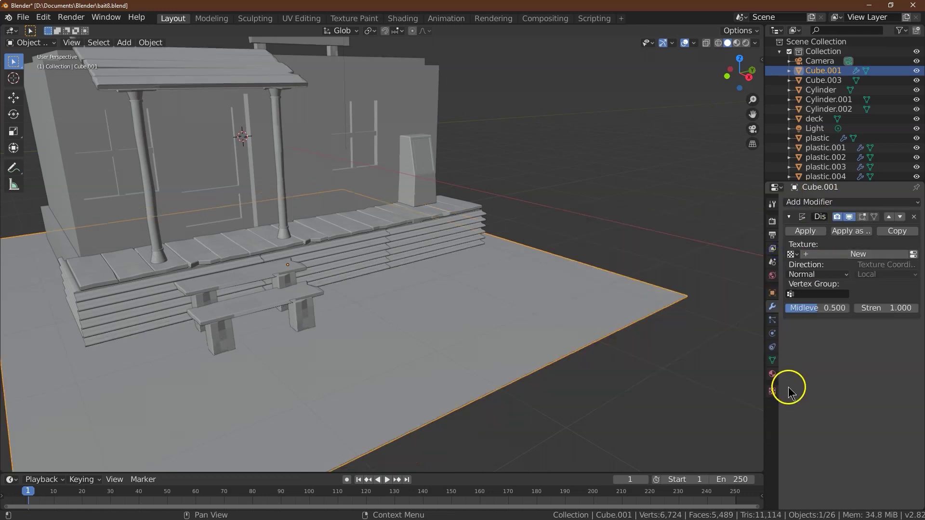
pyautogui.click(821, 255)
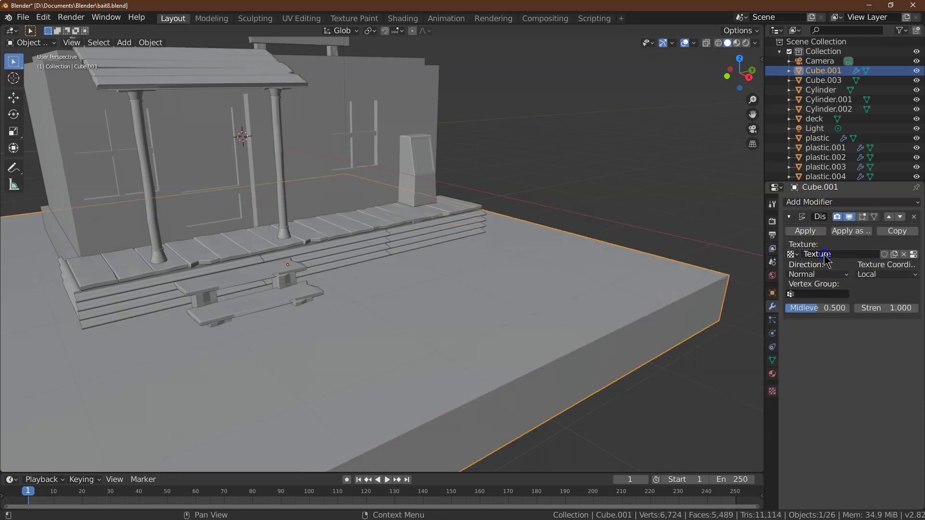
# - Rename the displacement texture to ground and set its type to Clouds
pyautogui.click(774, 379)
pyautogui.click(773, 390)
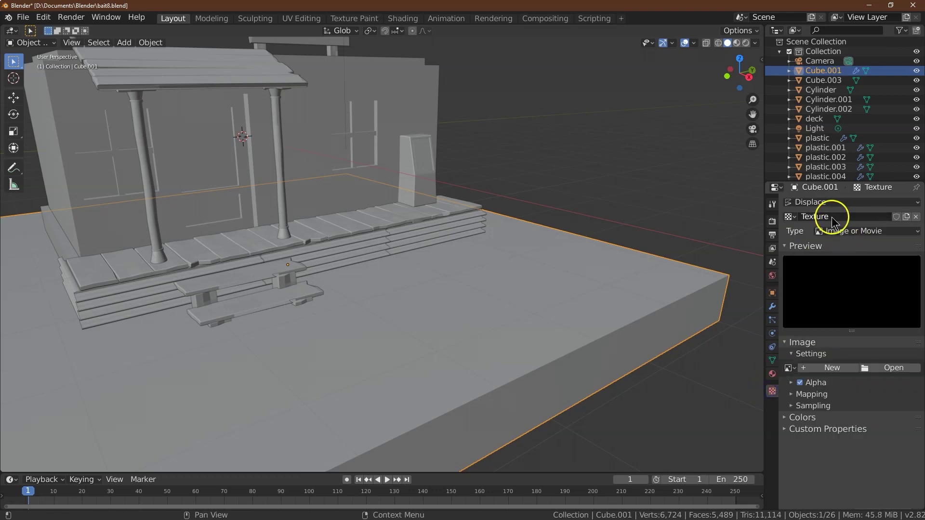
pyautogui.click(829, 219)
pyautogui.write('ground')
pyautogui.press('Return')
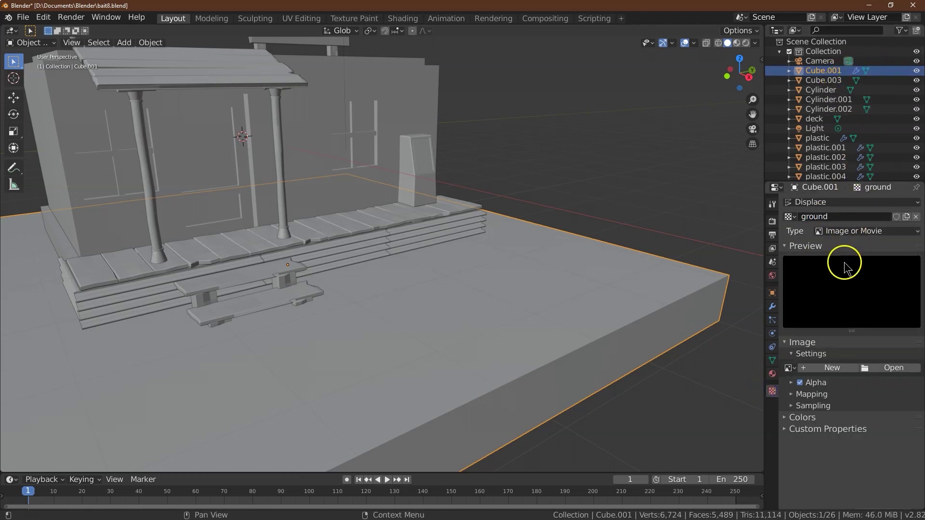
pyautogui.click(843, 232)
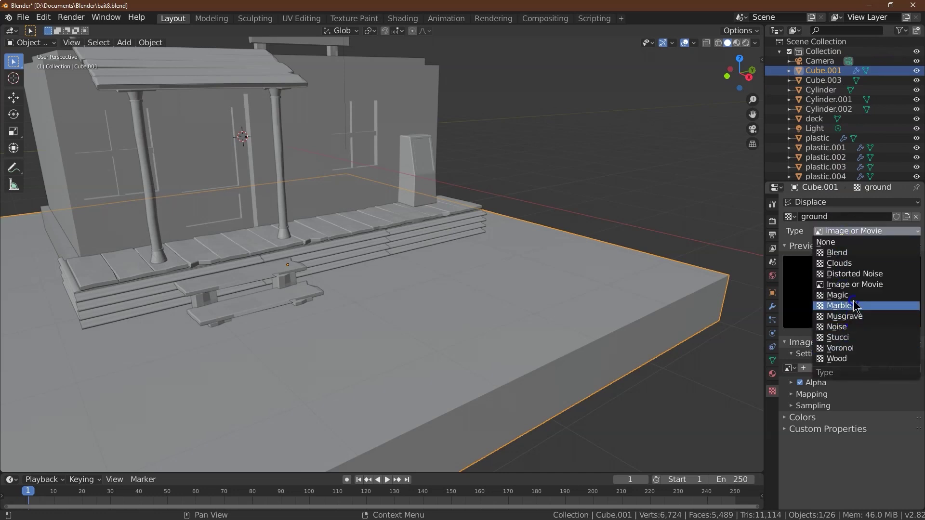
pyautogui.click(852, 263)
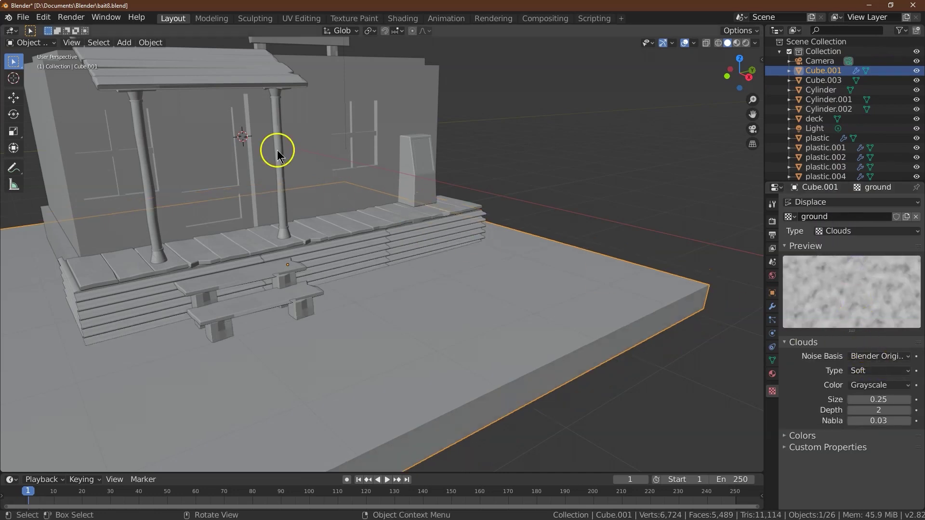
pyautogui.click(22, 42)
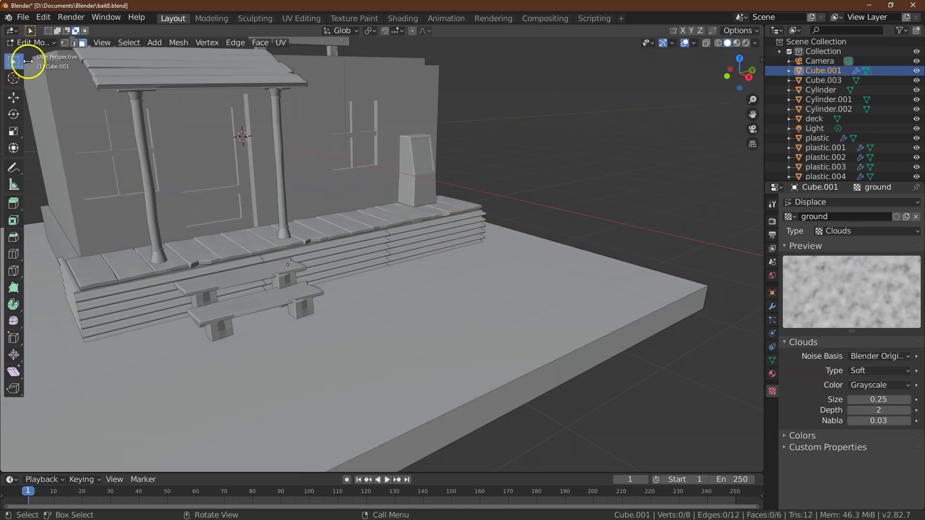
pyautogui.click(29, 43)
pyautogui.click(27, 50)
pyautogui.click(70, 42)
# - Enter Edit Mode on the ground slab, select all its faces and subdivide them
pyautogui.click(29, 43)
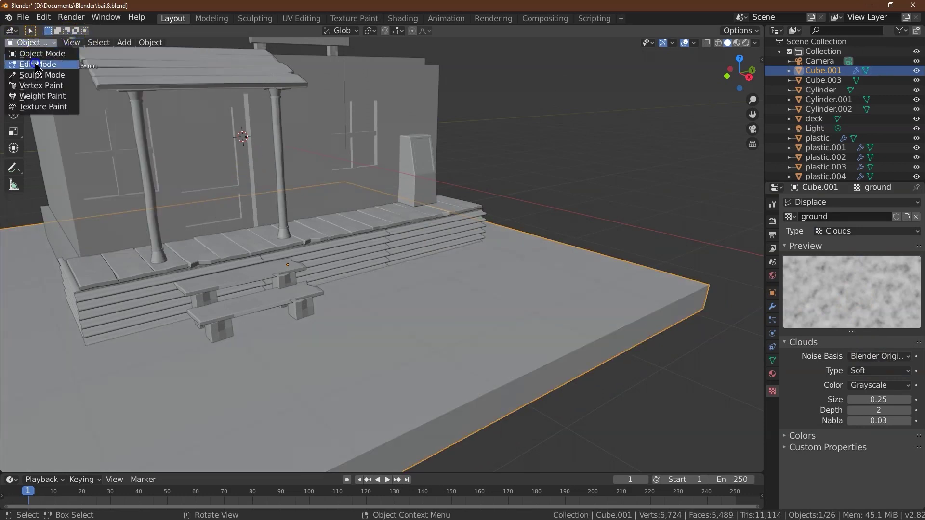
pyautogui.click(36, 64)
pyautogui.click(129, 42)
pyautogui.click(120, 52)
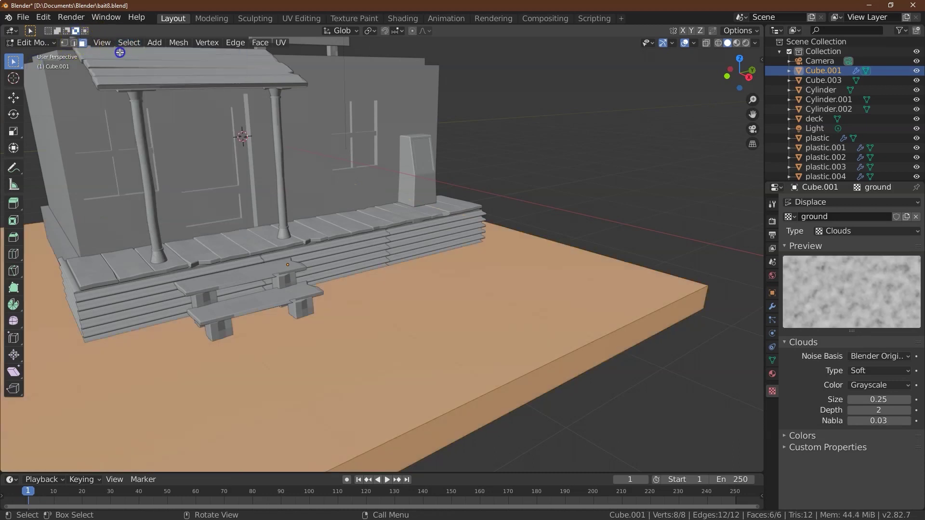
pyautogui.click(207, 43)
pyautogui.click(250, 88)
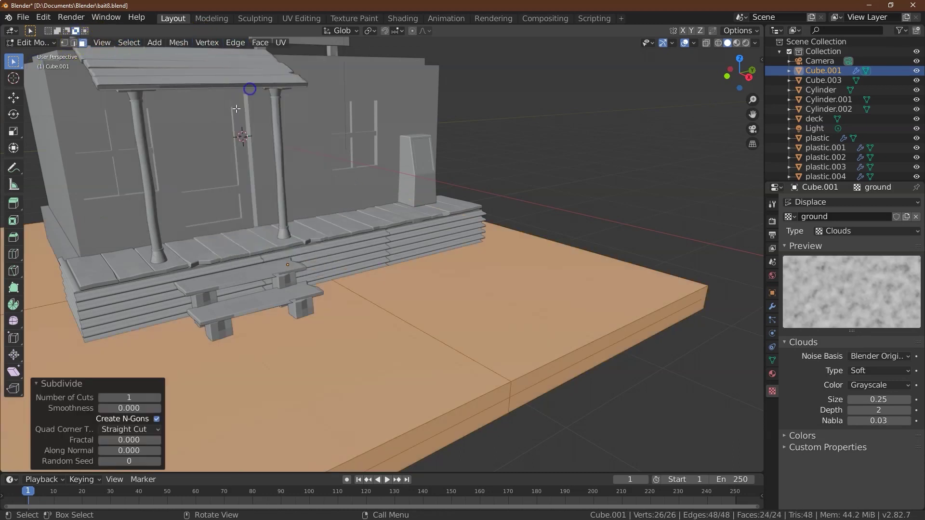
# - Set the subdivision's number of cuts to 20 and return to Object Mode
pyautogui.click(123, 397)
pyautogui.write('15')
pyautogui.press('Return')
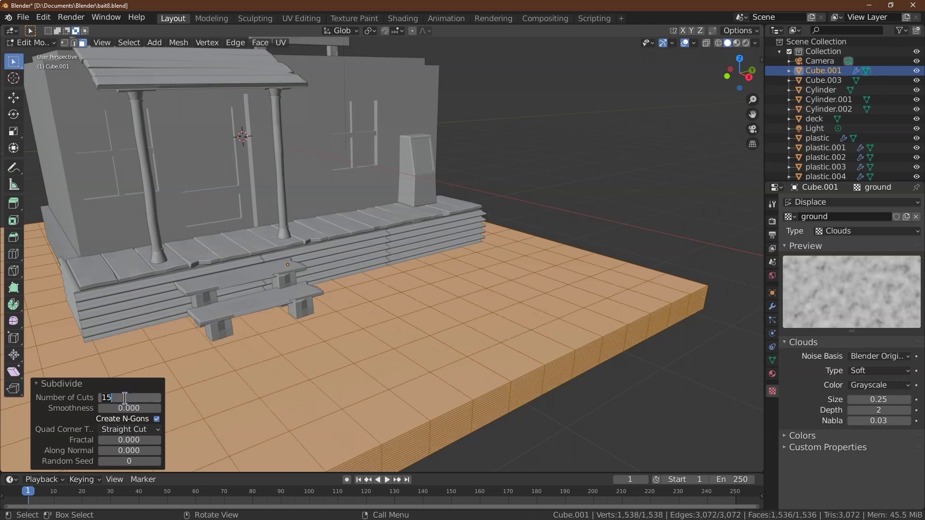
pyautogui.press('Tab')
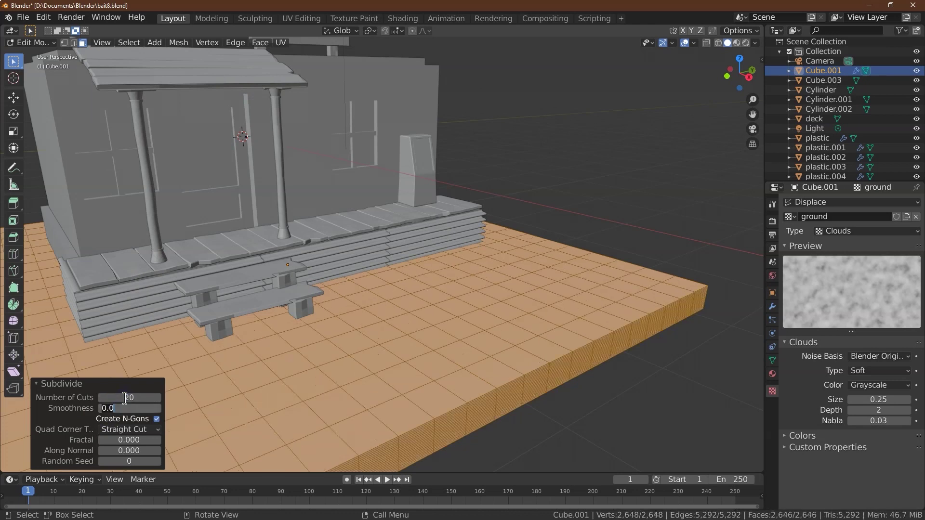
pyautogui.click(30, 43)
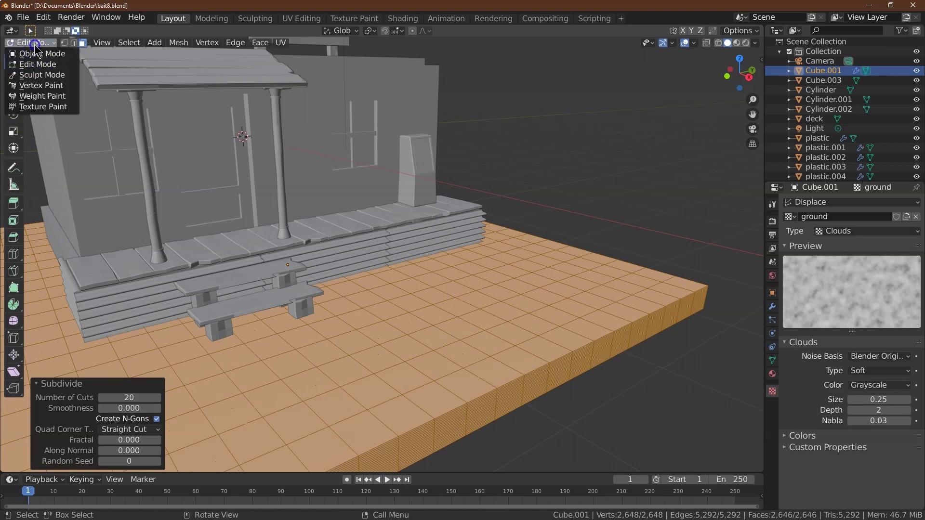
pyautogui.click(29, 53)
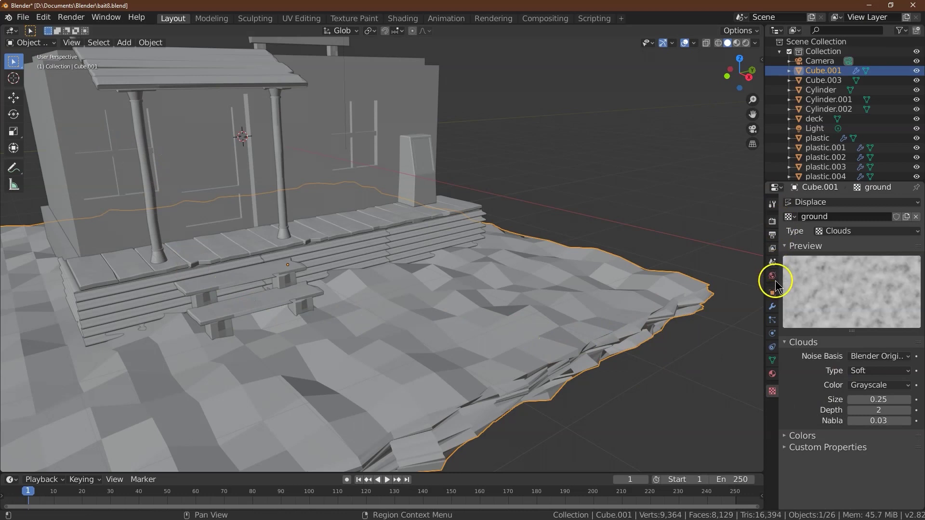
# - Add a Subdivision Surface modifier to the ground slab with both render and viewport subdivisions set to 3
pyautogui.click(772, 307)
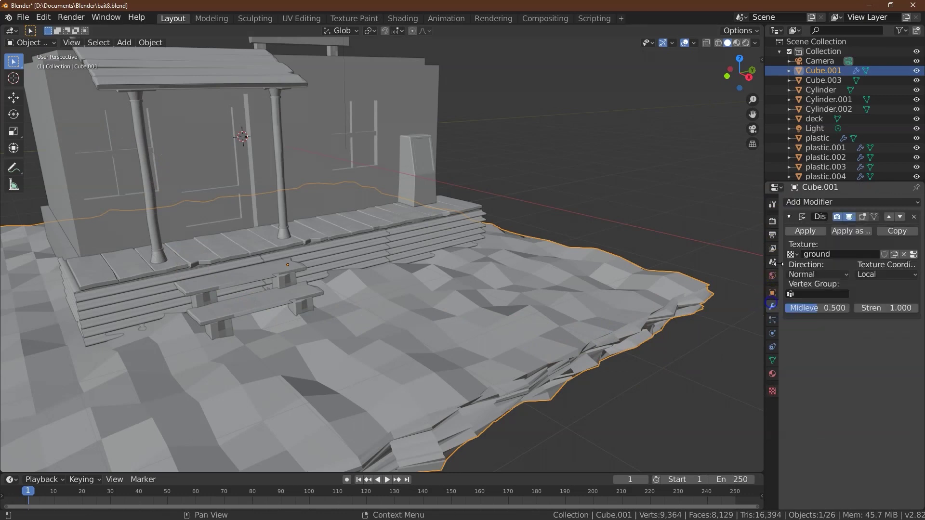
pyautogui.click(811, 202)
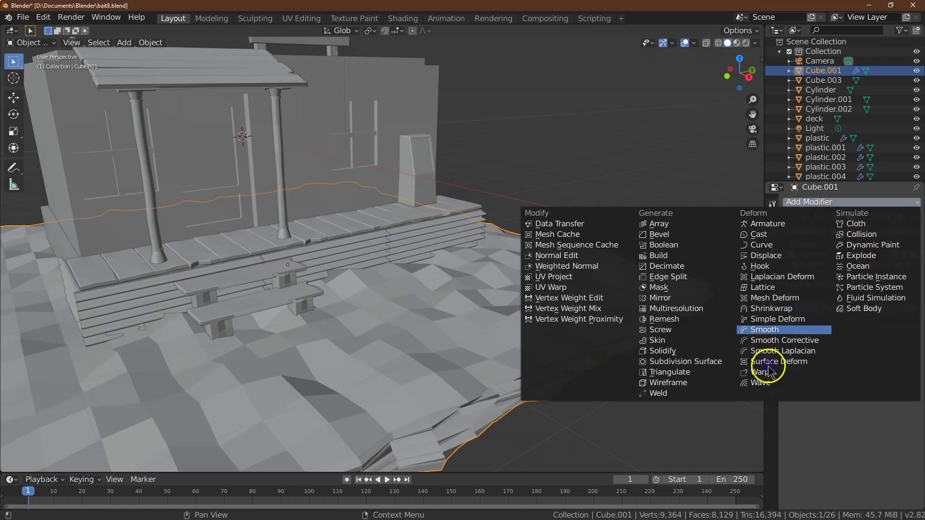
pyautogui.click(722, 358)
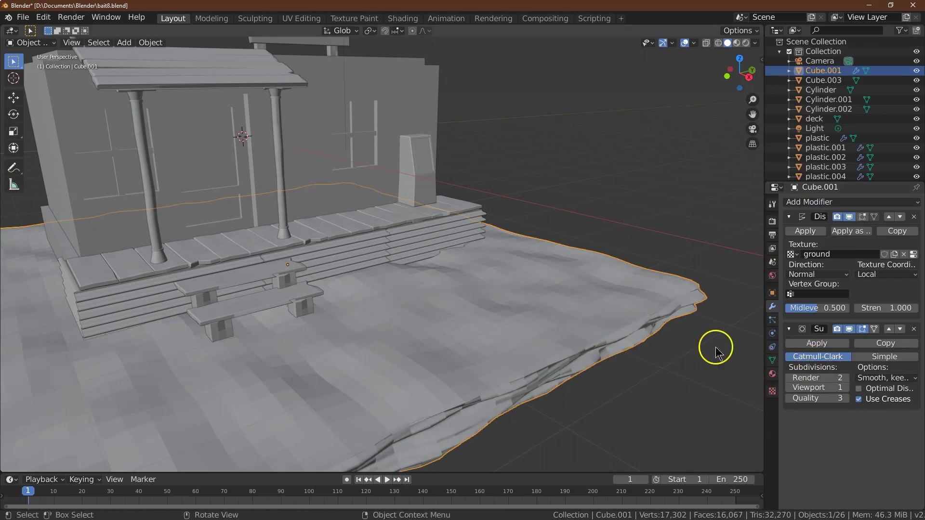
pyautogui.click(849, 379)
pyautogui.click(846, 388)
pyautogui.click(847, 388)
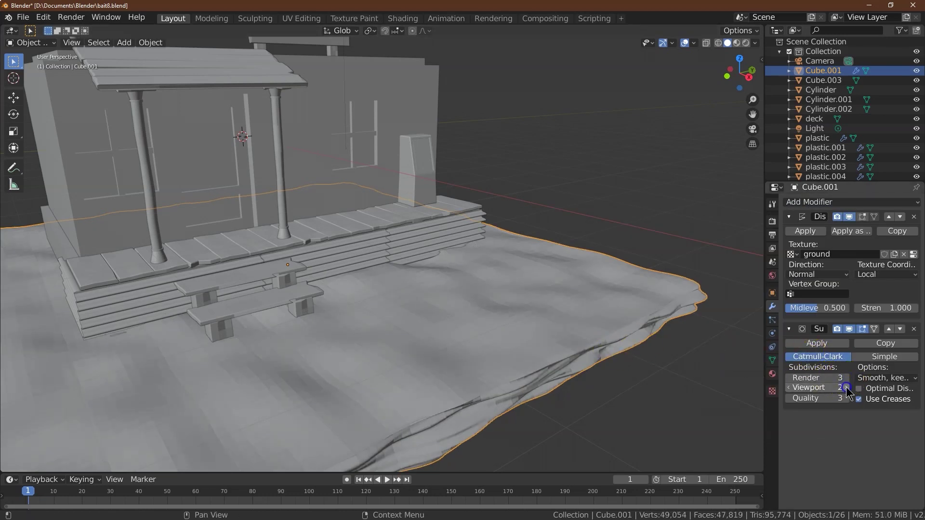
# - Set the strength of the ground slab's Displace modifier to 0.6
pyautogui.moveTo(733, 76); pyautogui.dragTo(674, 119)
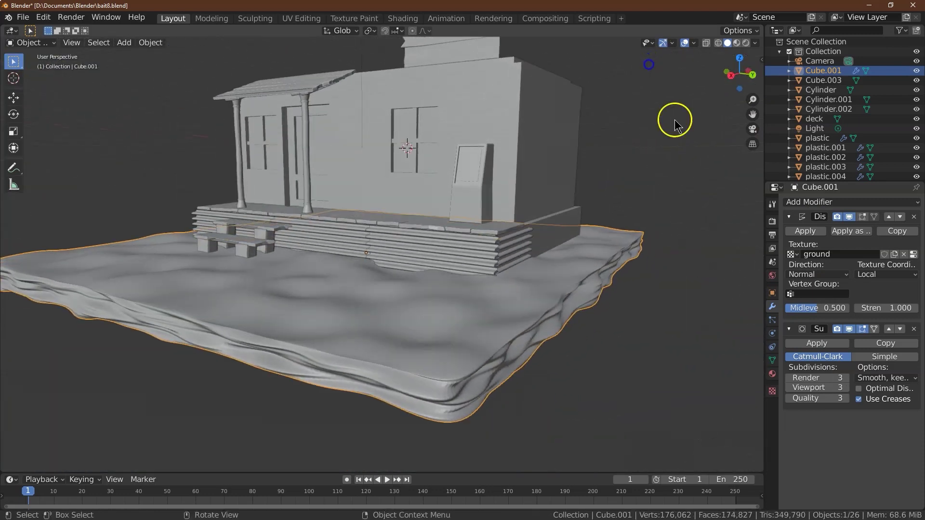
pyautogui.click(898, 310)
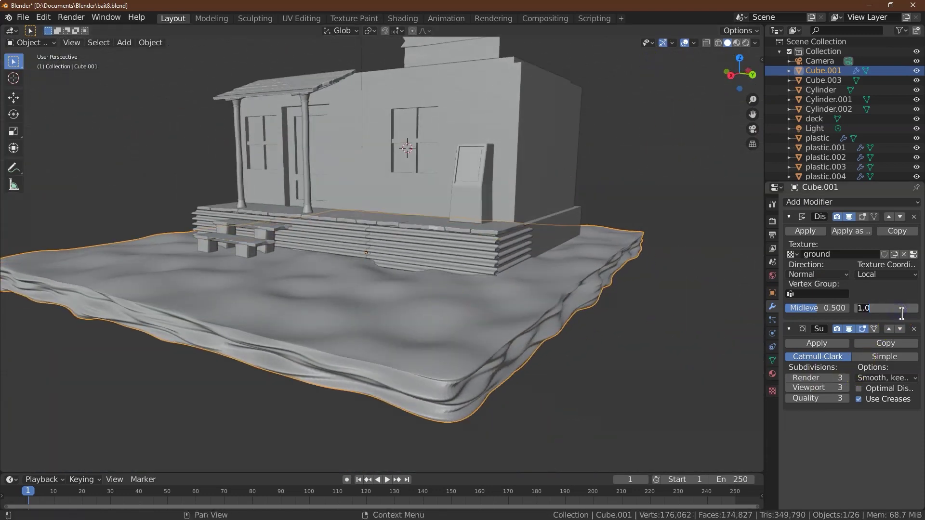
pyautogui.press('Return')
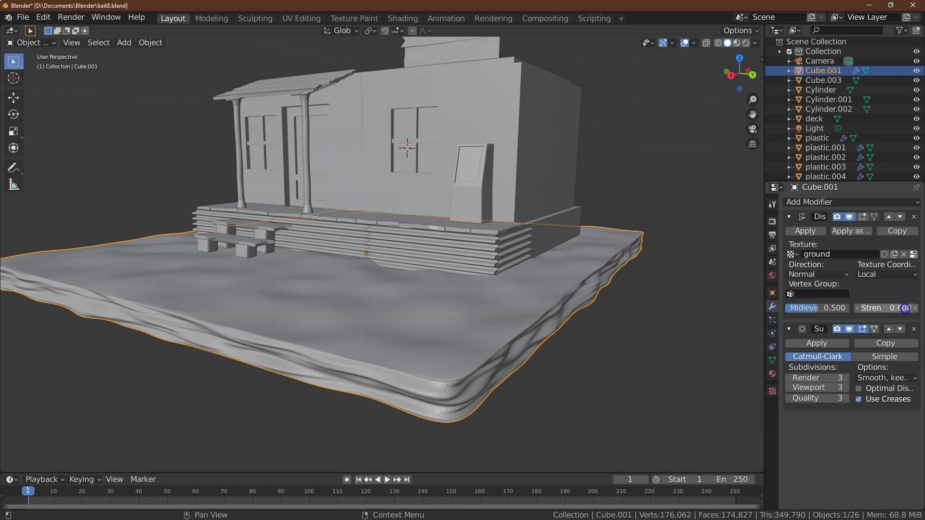
# - Try a Displace modifier strength of 0.65 on the ground slab, then settle on 0.7
pyautogui.press('Return')
pyautogui.moveTo(734, 77); pyautogui.dragTo(762, 96)
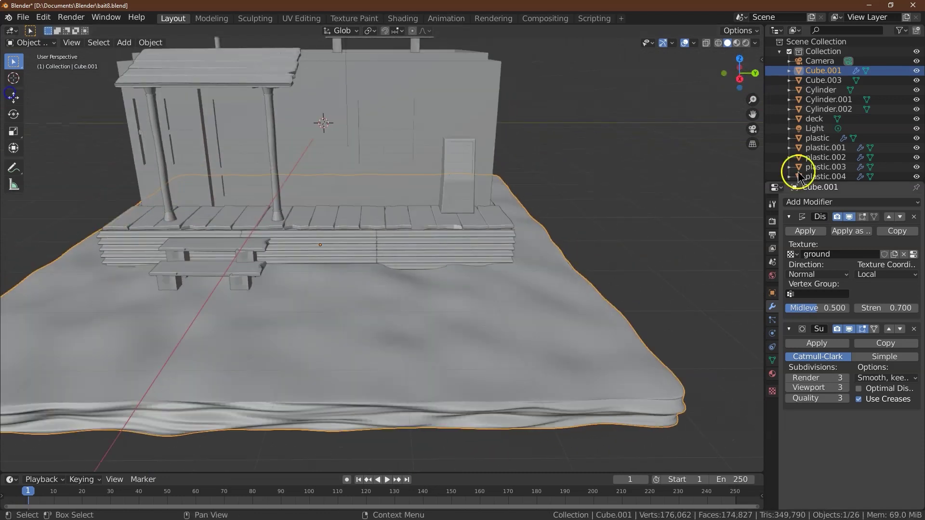
pyautogui.click(904, 310)
pyautogui.write('.65')
pyautogui.press('Return')
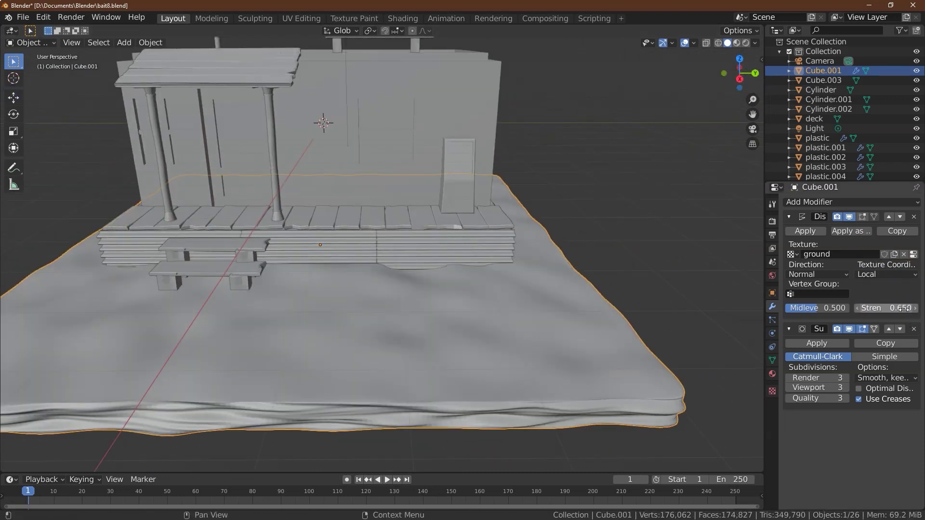
pyautogui.click(904, 310)
pyautogui.write('.7')
pyautogui.press('Return')
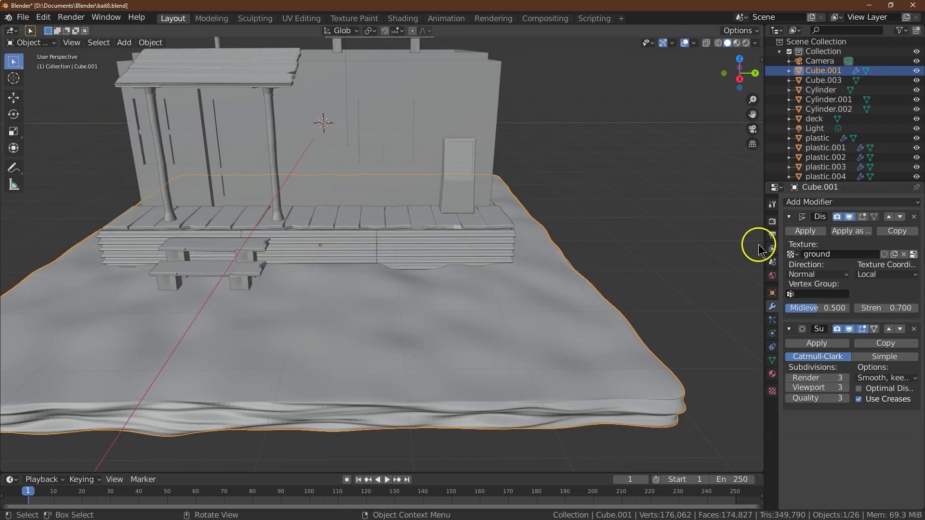
pyautogui.click(568, 139)
pyautogui.moveTo(726, 74); pyautogui.dragTo(755, 122)
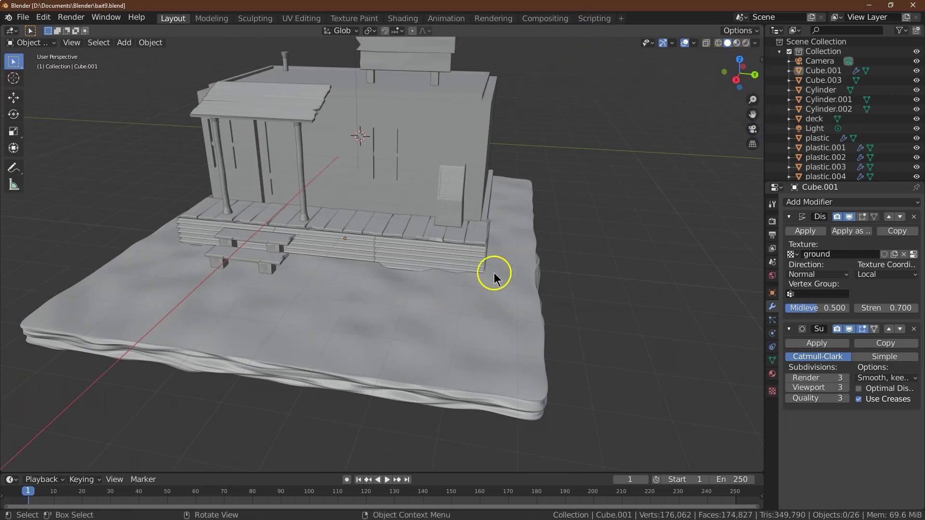
# - In Material Preview shading, rename the ground slab's material to dirt and assign an Image Texture to its base color
pyautogui.click(504, 289)
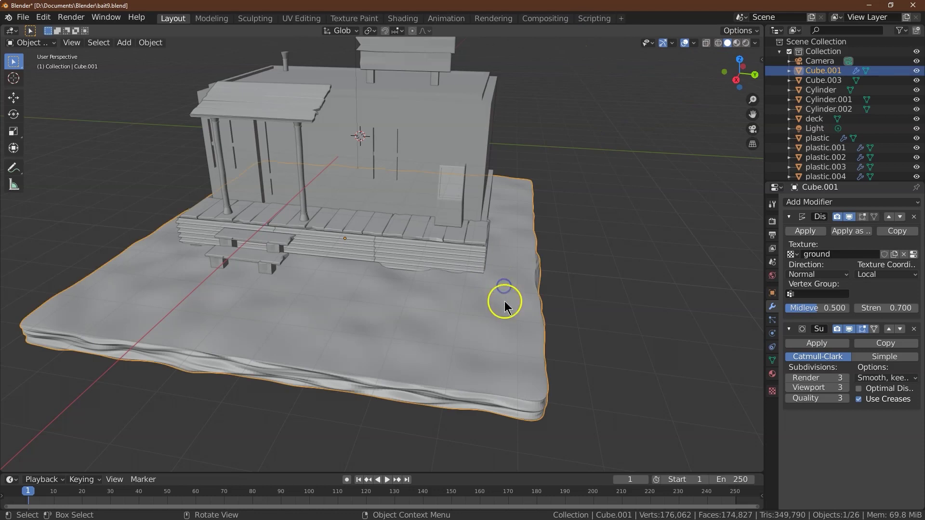
pyautogui.click(737, 44)
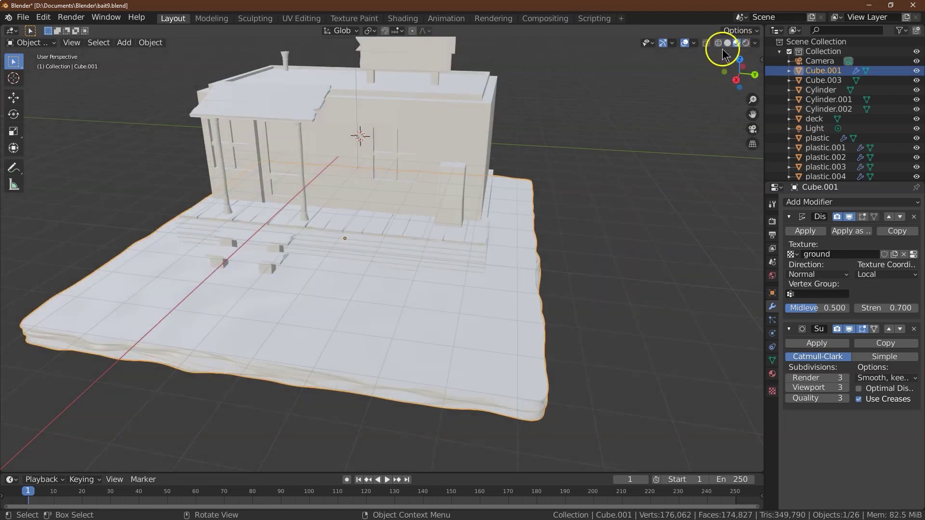
pyautogui.click(773, 375)
pyautogui.doubleClick(817, 243)
pyautogui.write('dirt')
pyautogui.press('Return')
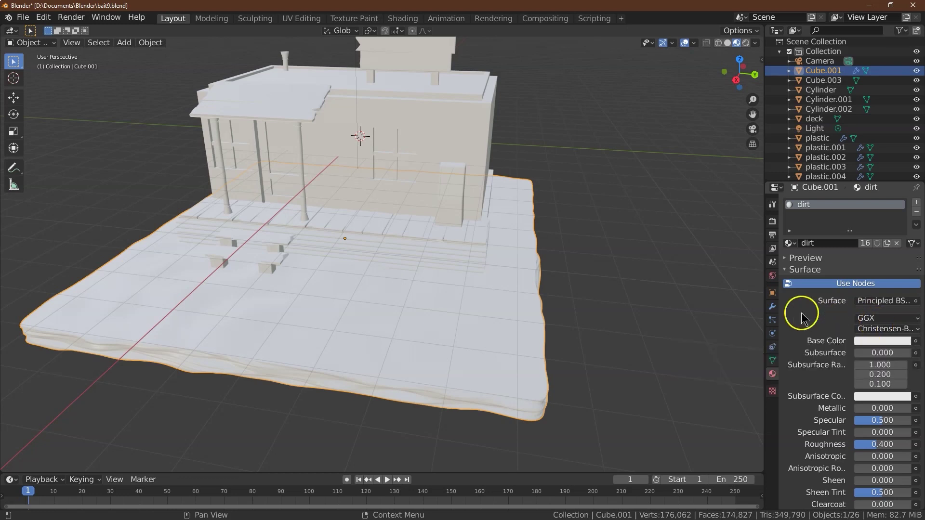
pyautogui.click(917, 341)
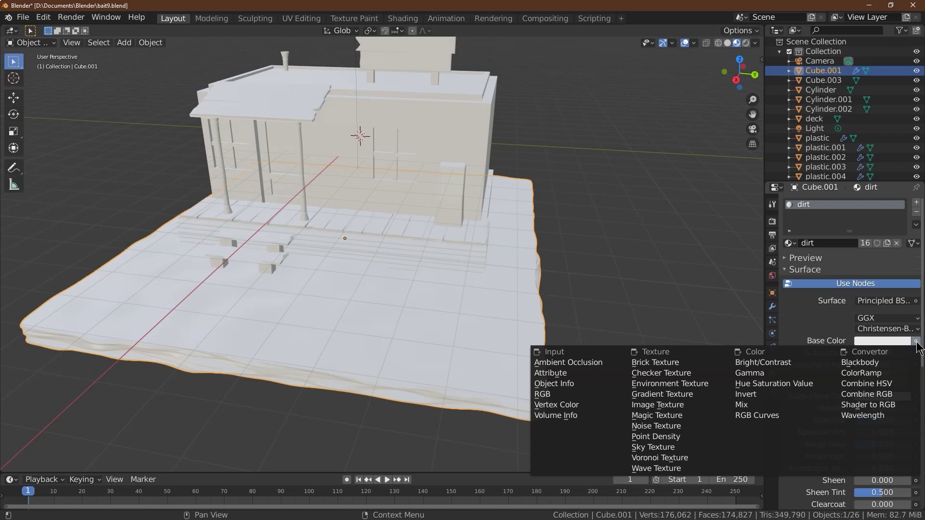
pyautogui.click(658, 406)
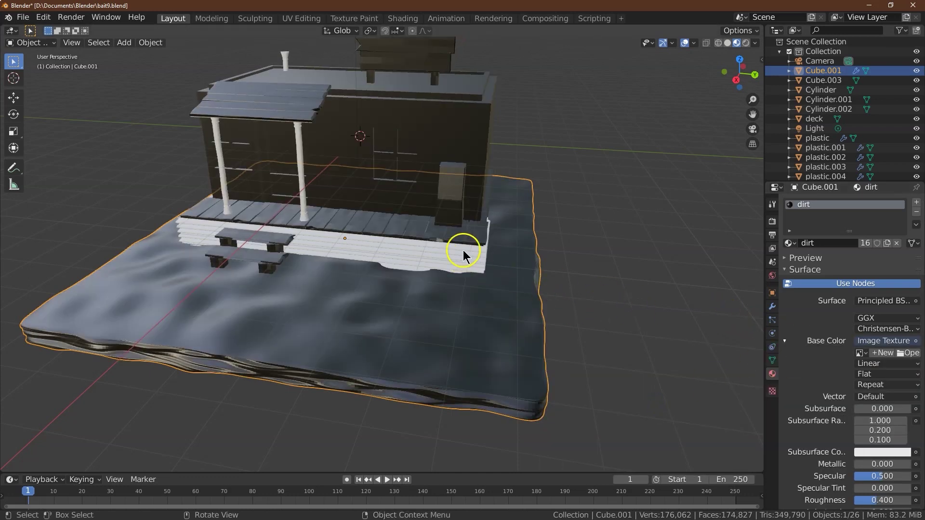
# - Examine the ground slab, deck, building and deck skirting by toggling the visibility of the ground and the building
pyautogui.click(916, 70)
pyautogui.doubleClick(916, 71)
pyautogui.click(916, 71)
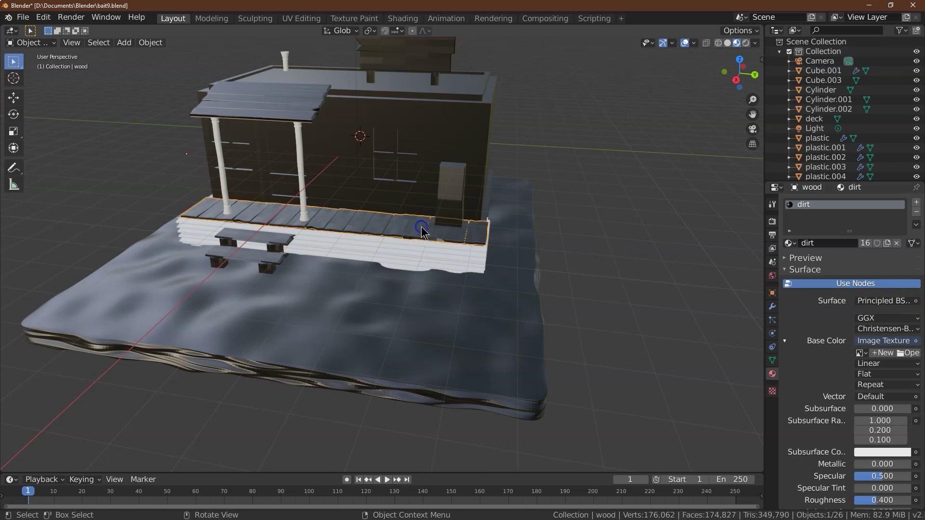
pyautogui.click(420, 187)
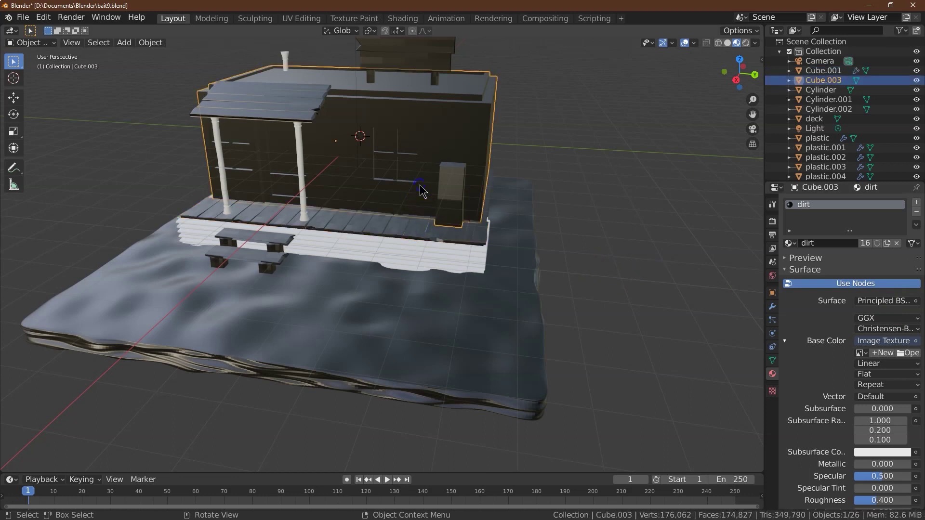
pyautogui.click(916, 80)
pyautogui.click(472, 220)
pyautogui.click(450, 255)
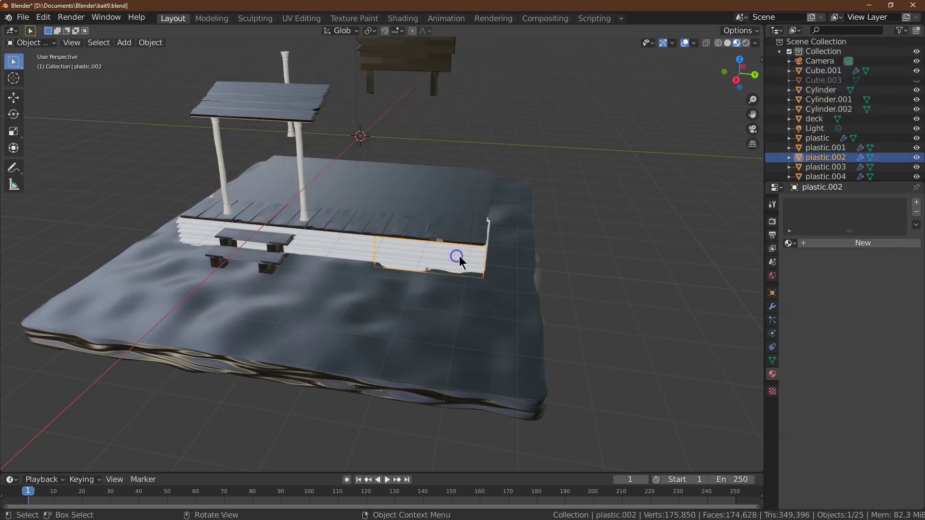
pyautogui.click(916, 80)
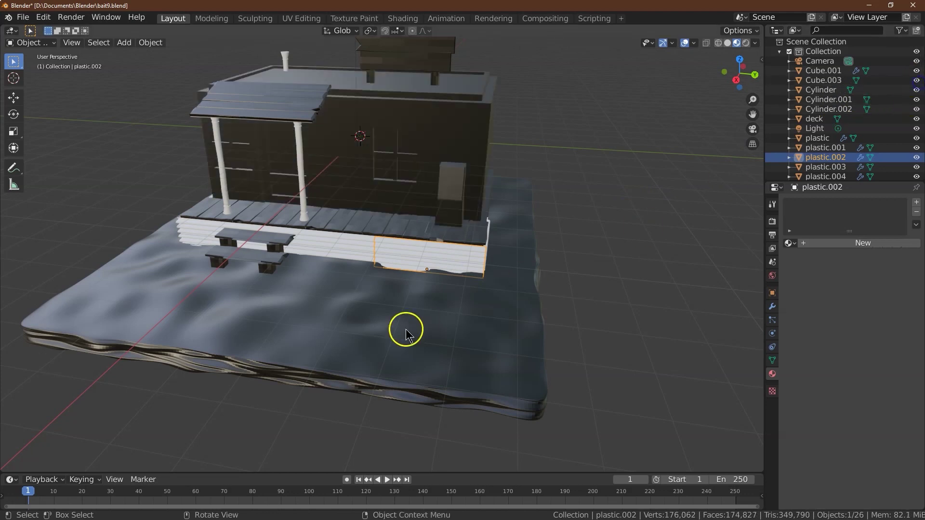
# - Load Dirt.jpg from the Texture Images folder as the base color image of the ground slab's dirt material
pyautogui.click(407, 326)
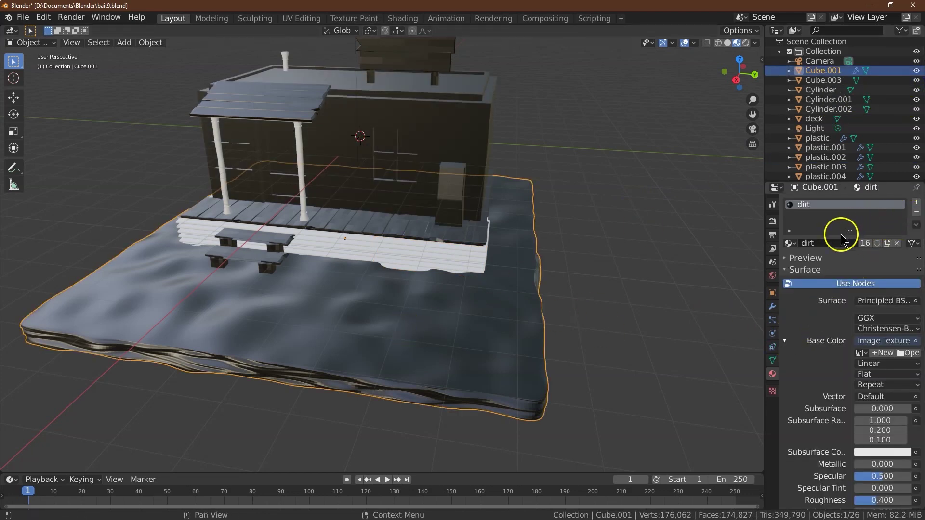
pyautogui.click(908, 355)
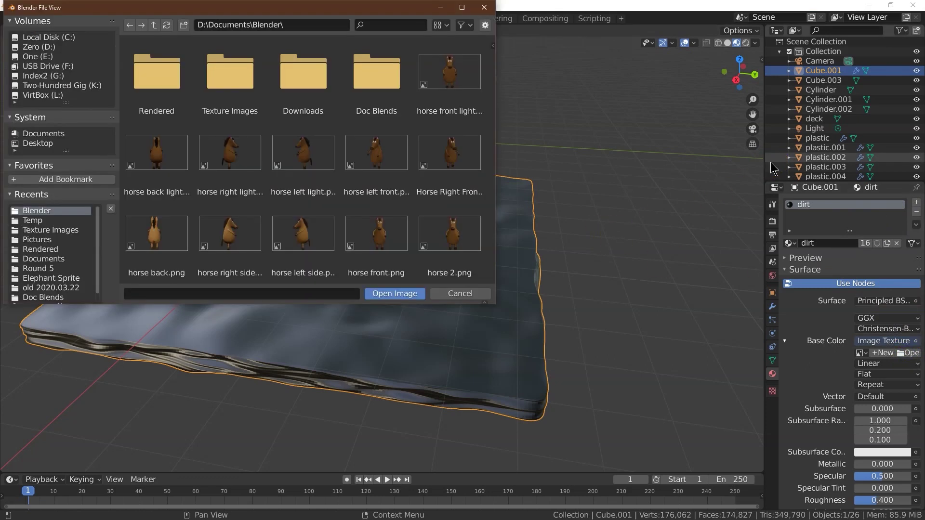
pyautogui.click(78, 10)
pyautogui.doubleClick(205, 104)
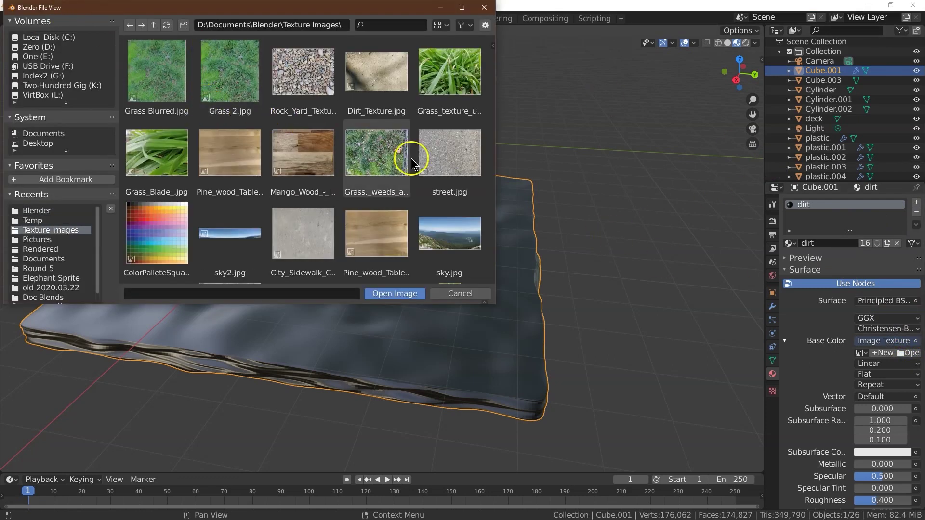
pyautogui.scroll(-4, 369, 163)
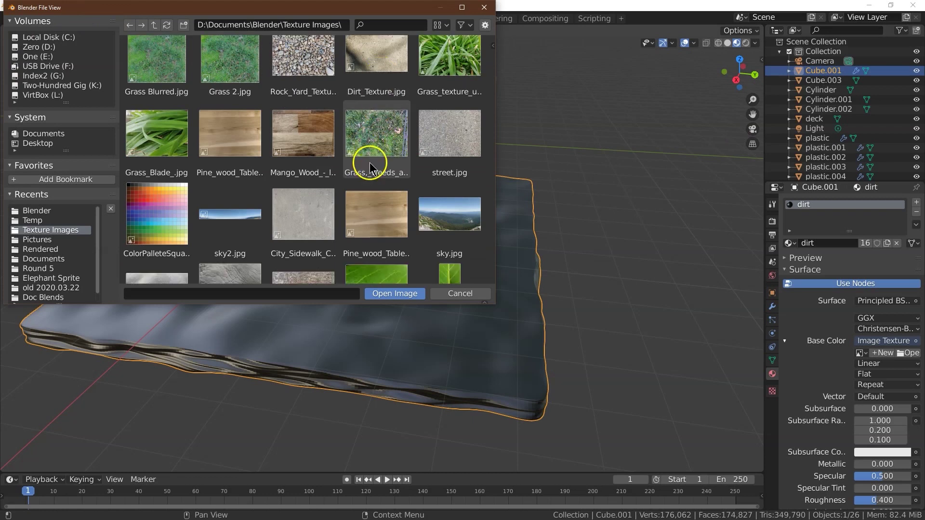
pyautogui.scroll(-2, 221, 250)
pyautogui.click(221, 250)
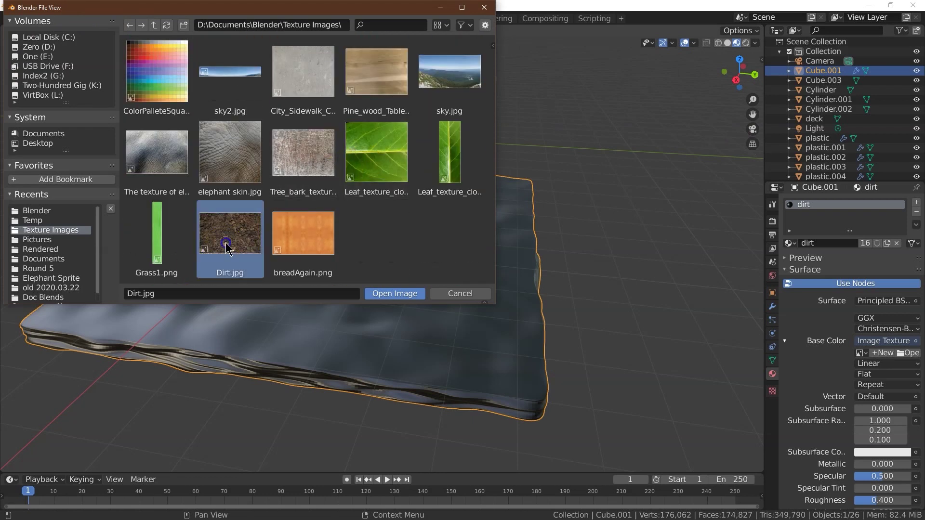
pyautogui.scroll(3, 286, 249)
pyautogui.scroll(2, 285, 250)
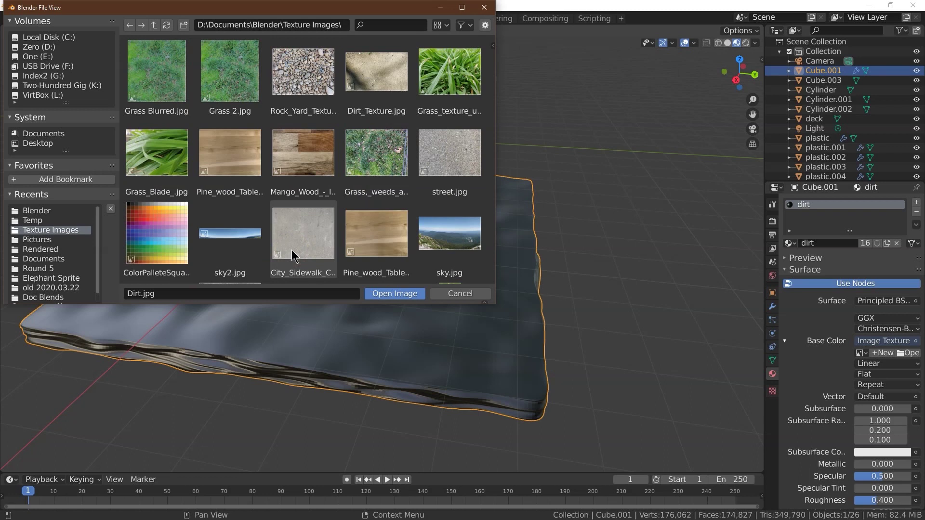
pyautogui.press('Return')
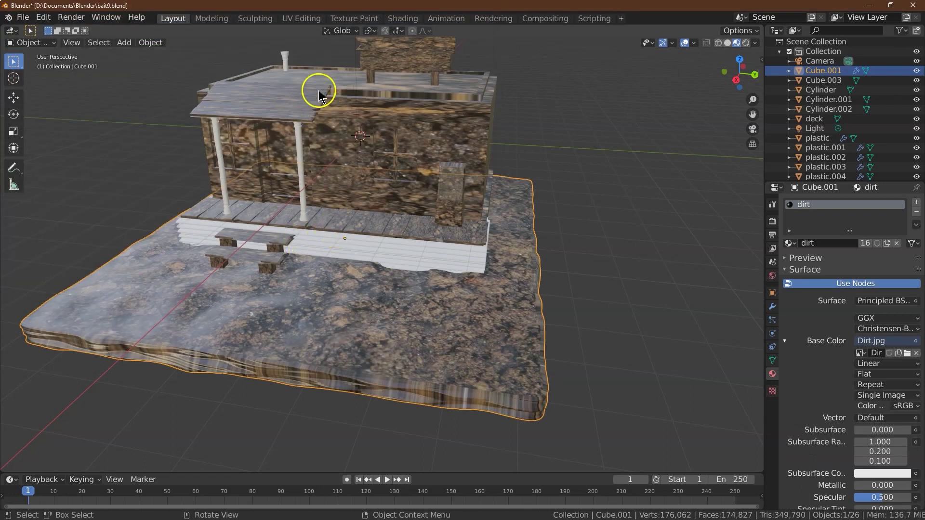
# - Hide the building and reselect the ground slab
pyautogui.click(417, 133)
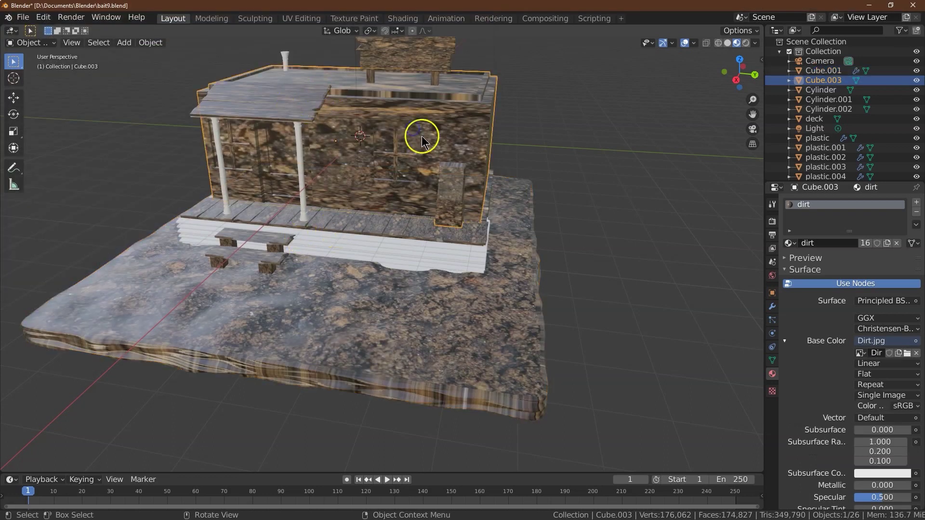
pyautogui.click(917, 81)
pyautogui.click(916, 80)
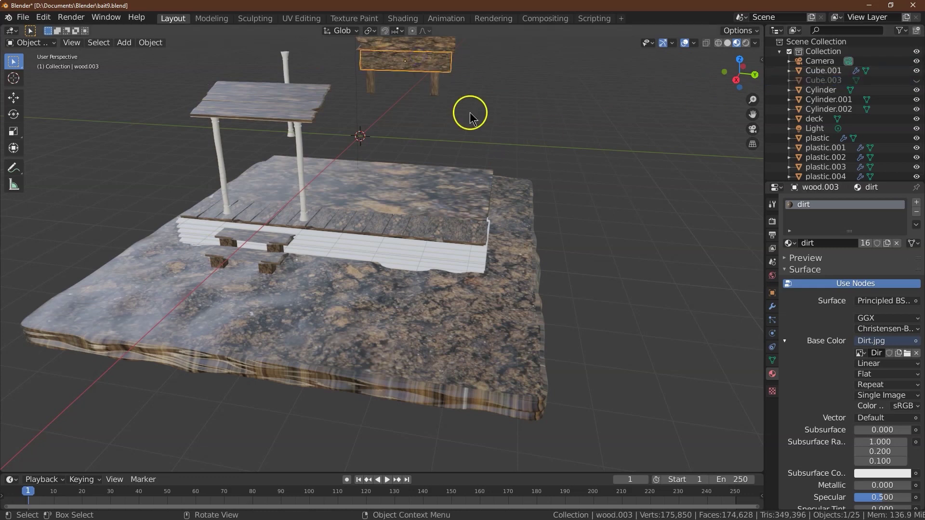
pyautogui.scroll(-3, 482, 111)
pyautogui.moveTo(289, 116); pyautogui.dragTo(427, 224)
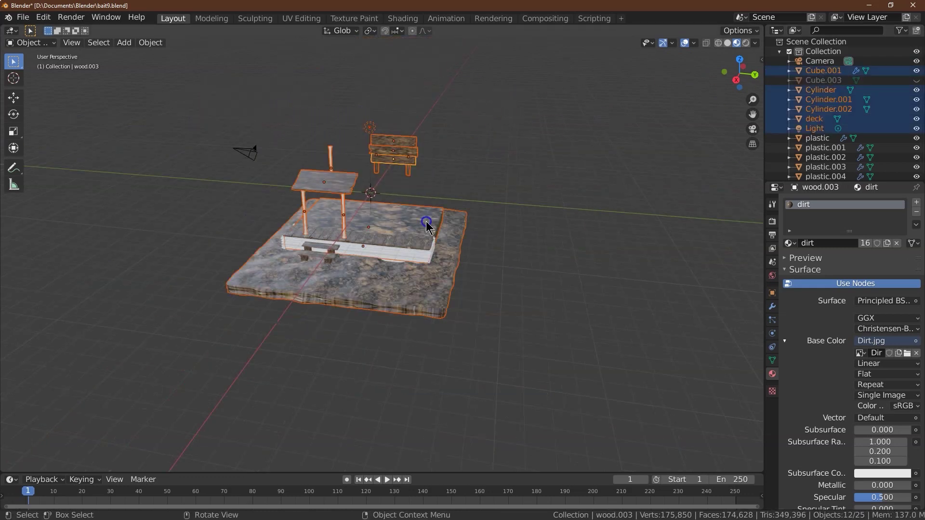
pyautogui.click(541, 200)
pyautogui.click(430, 279)
pyautogui.scroll(5, 484, 280)
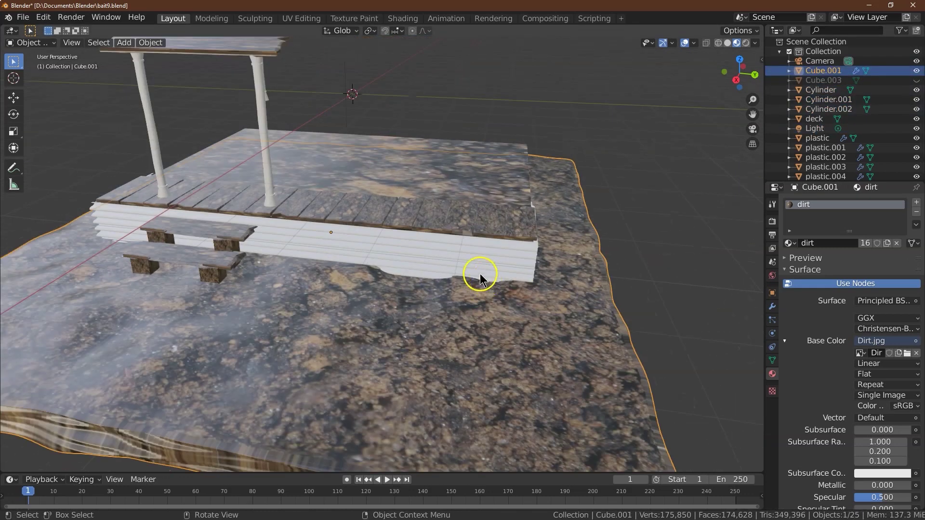
pyautogui.scroll(-3, 241, 238)
pyautogui.click(147, 42)
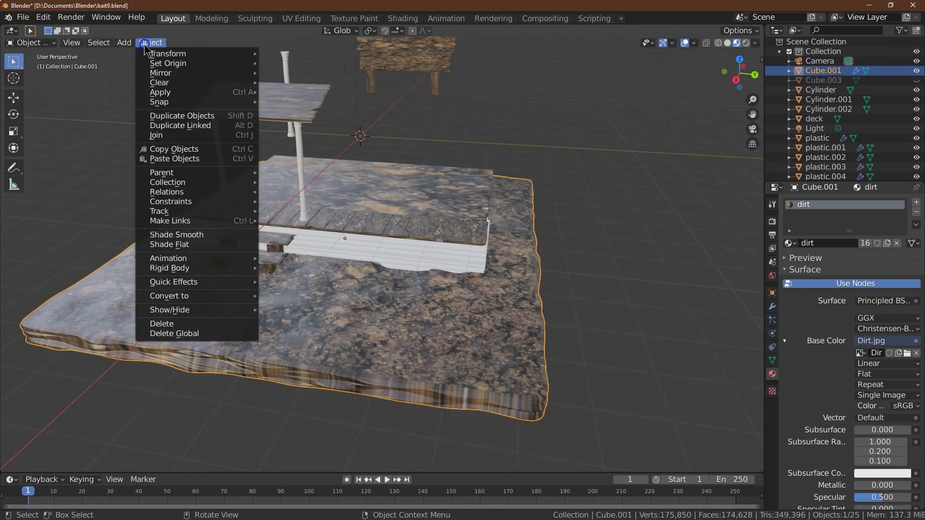
pyautogui.scroll(-5, 852, 374)
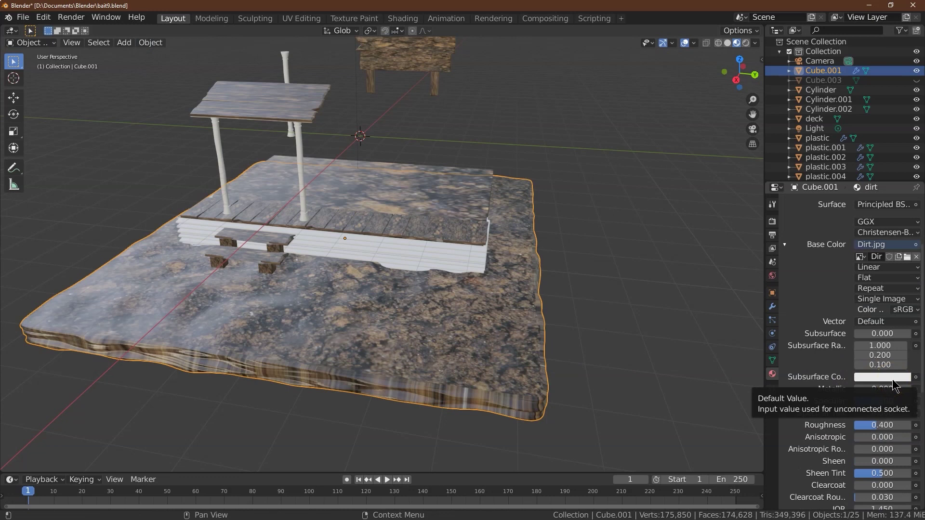
pyautogui.click(878, 332)
pyautogui.click(424, 320)
# - Unwrap the UVs of all the ground slab's faces in Edit Mode and return to Object Mode
pyautogui.click(31, 42)
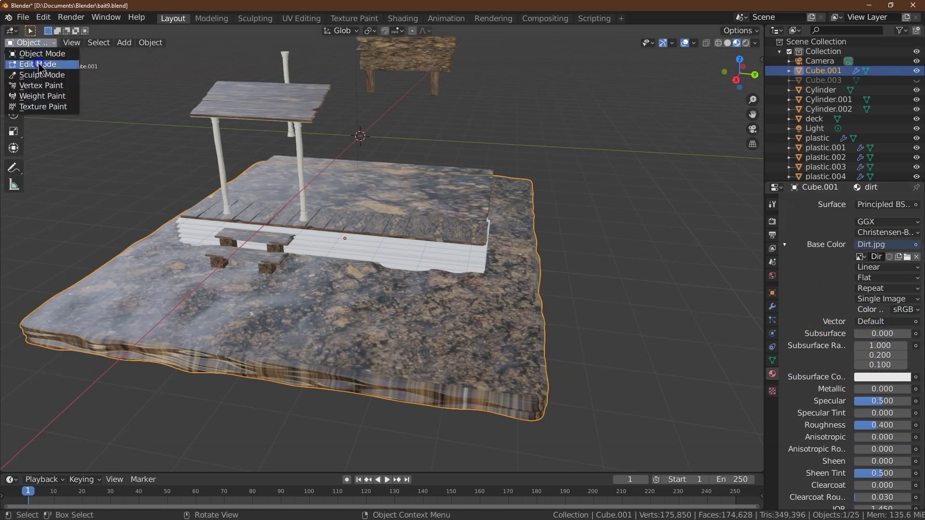
pyautogui.click(38, 64)
pyautogui.click(573, 303)
pyautogui.click(129, 43)
pyautogui.click(174, 54)
pyautogui.click(280, 43)
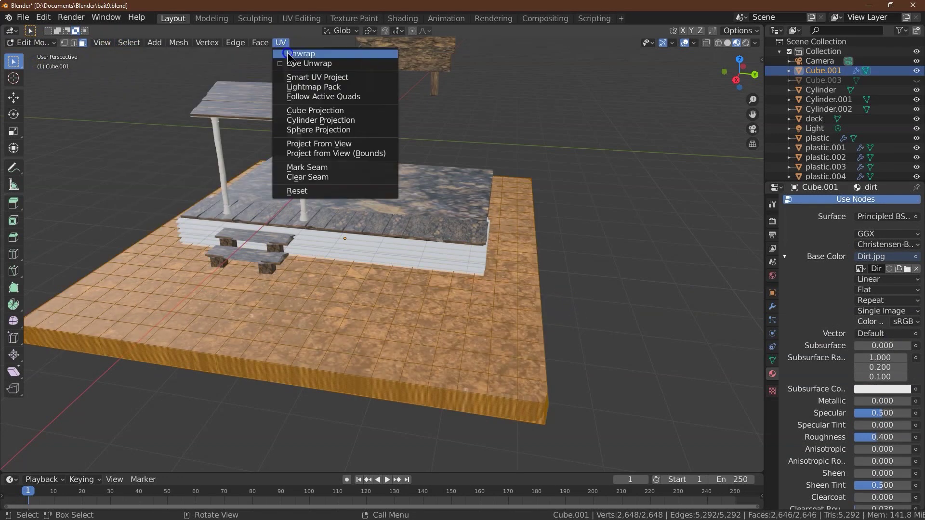
pyautogui.click(288, 54)
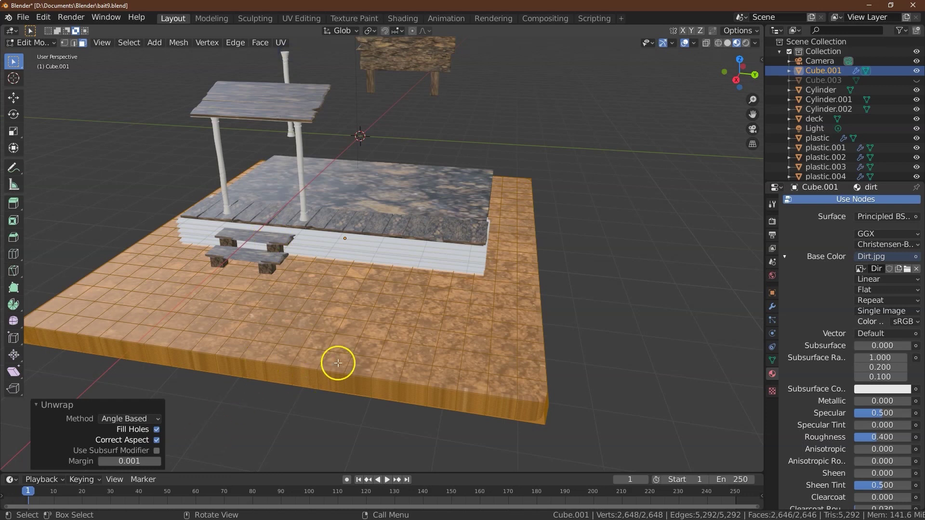
pyautogui.click(530, 333)
pyautogui.click(34, 42)
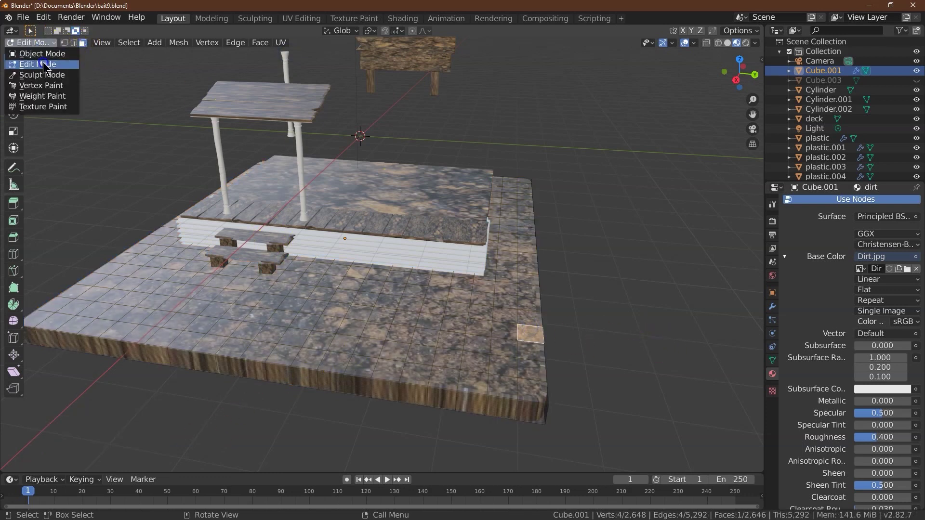
pyautogui.click(42, 53)
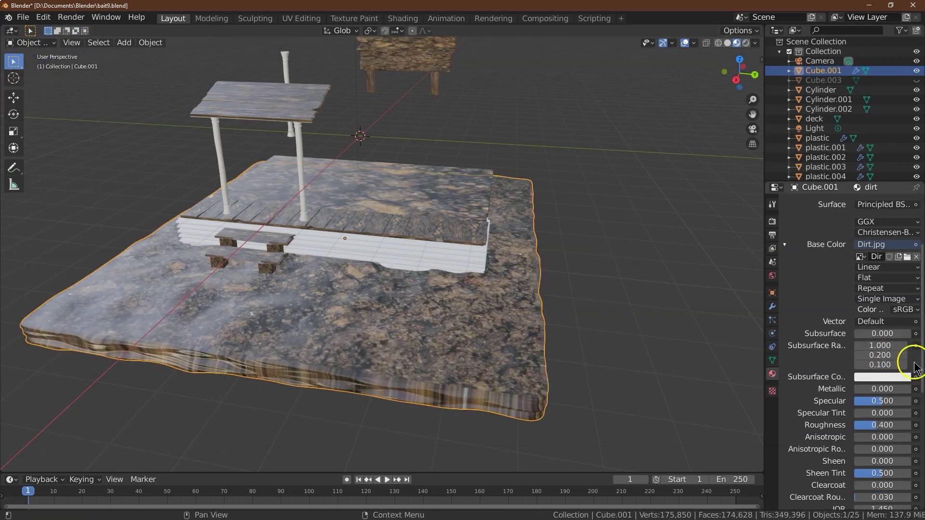
# - Set the dirt material's subsurface to 0.9 and its subsurface color to hex 332211
pyautogui.click(891, 333)
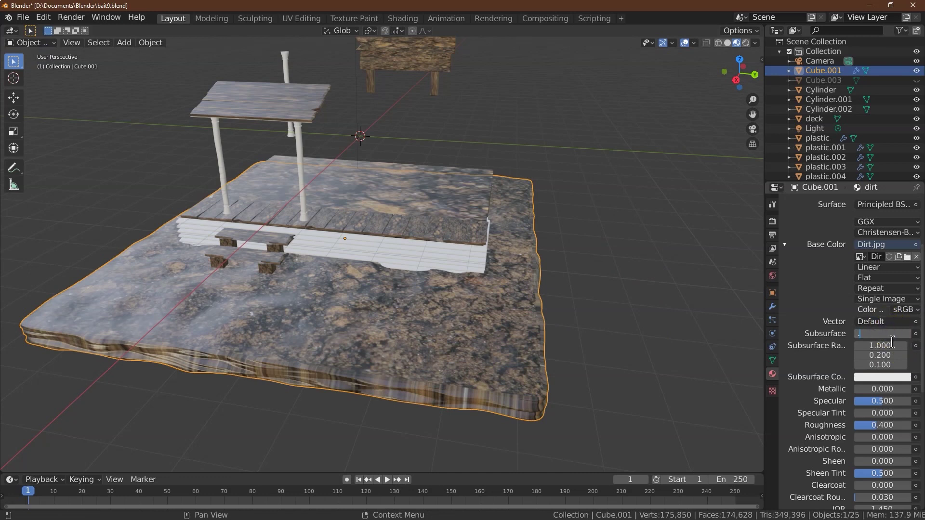
pyautogui.write('1')
pyautogui.press('Return')
pyautogui.click(875, 377)
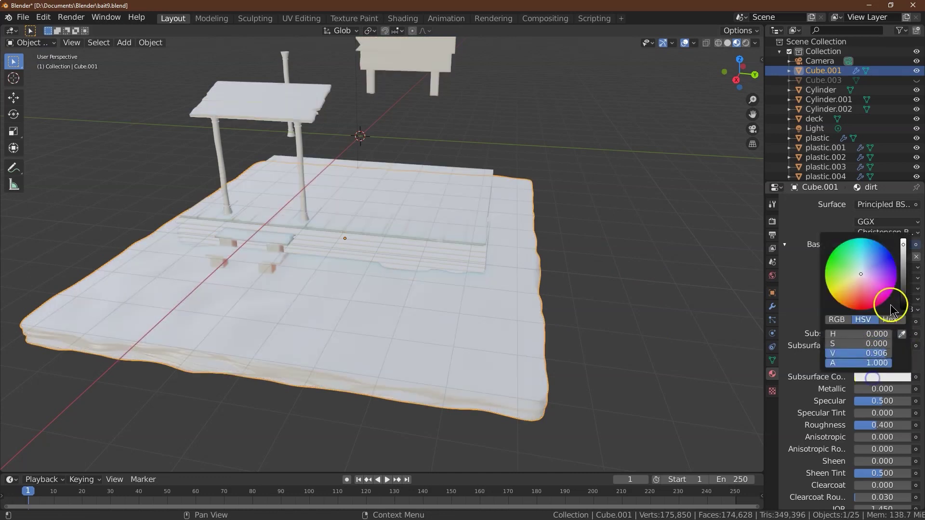
pyautogui.click(891, 319)
pyautogui.click(880, 335)
pyautogui.write('332211')
pyautogui.press('Return')
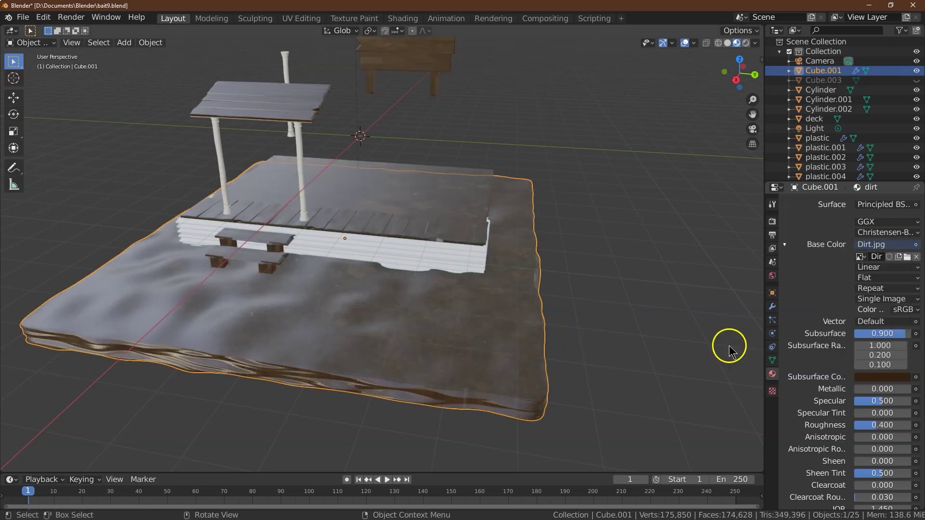
# - Set the dirt material's specular value to 0.1
pyautogui.click(874, 402)
pyautogui.write('0.1')
pyautogui.press('Return')
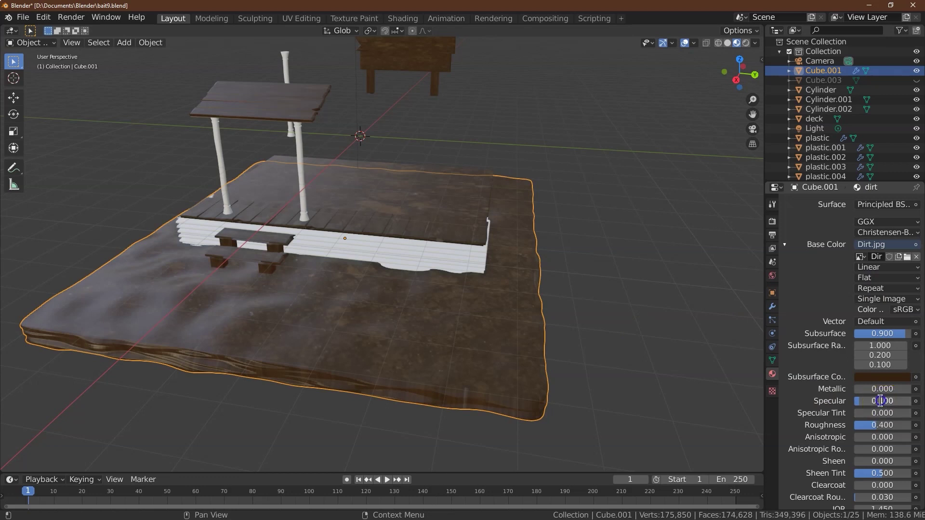
# - Set the dirt material's specular to 0.1 and its roughness to 0.6
pyautogui.press('Return')
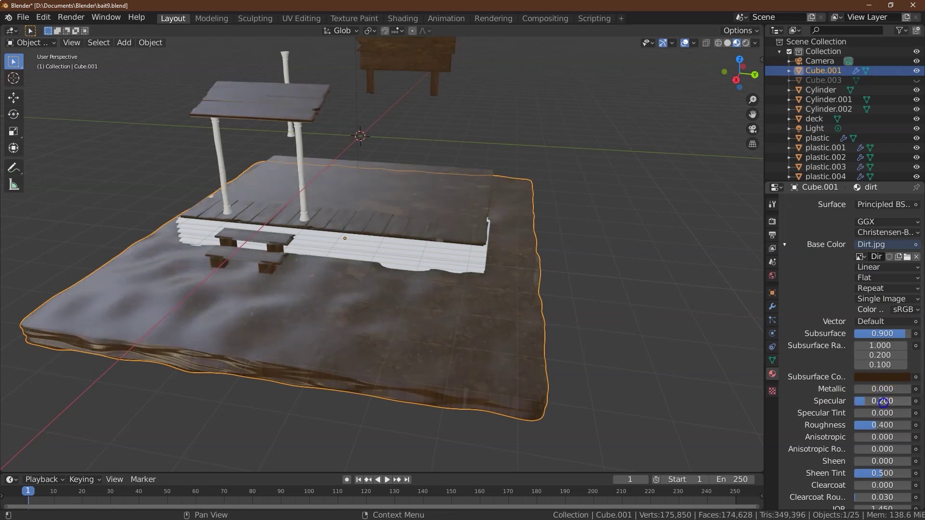
pyautogui.write('1')
pyautogui.press('Return')
pyautogui.click(900, 425)
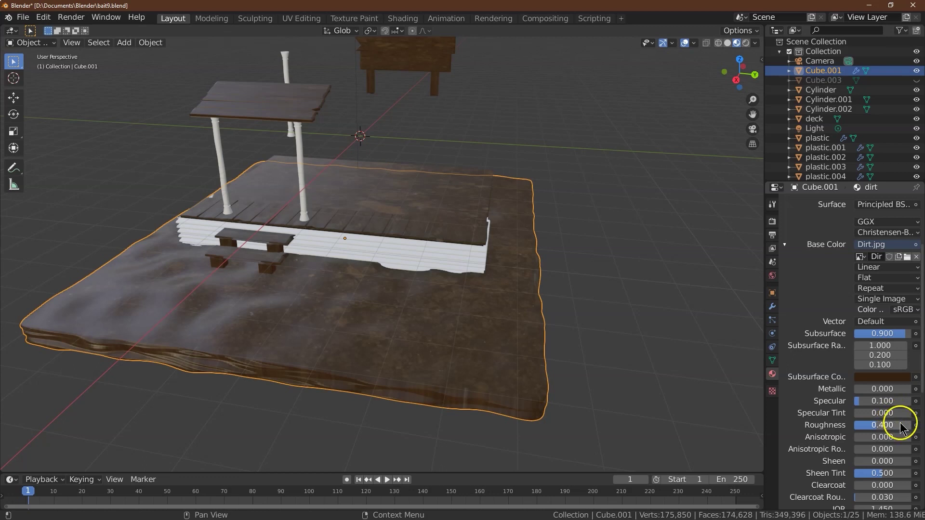
pyautogui.press('Return')
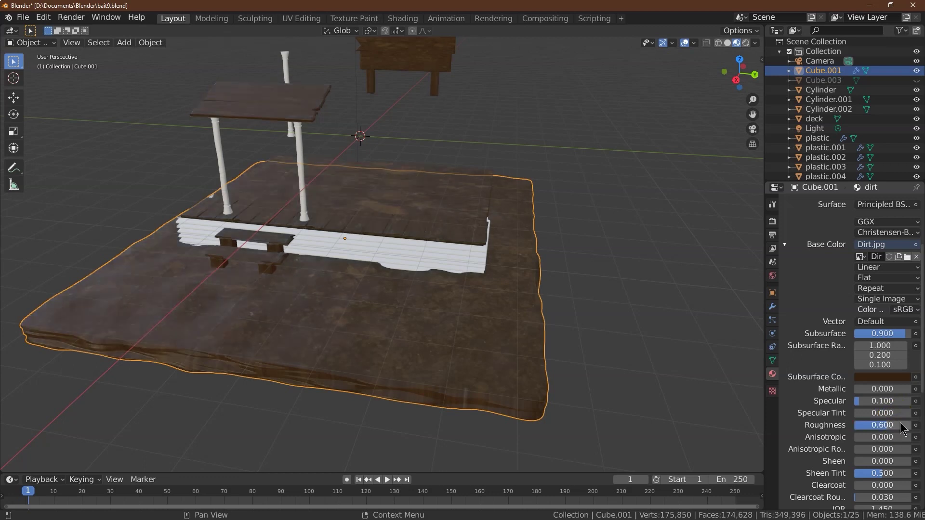
# - Darken the dirt material's subsurface color and set its subsurface value to 0.96
pyautogui.click(894, 378)
pyautogui.moveTo(904, 297); pyautogui.dragTo(904, 299)
pyautogui.click(890, 336)
pyautogui.write('.96')
pyautogui.press('Return')
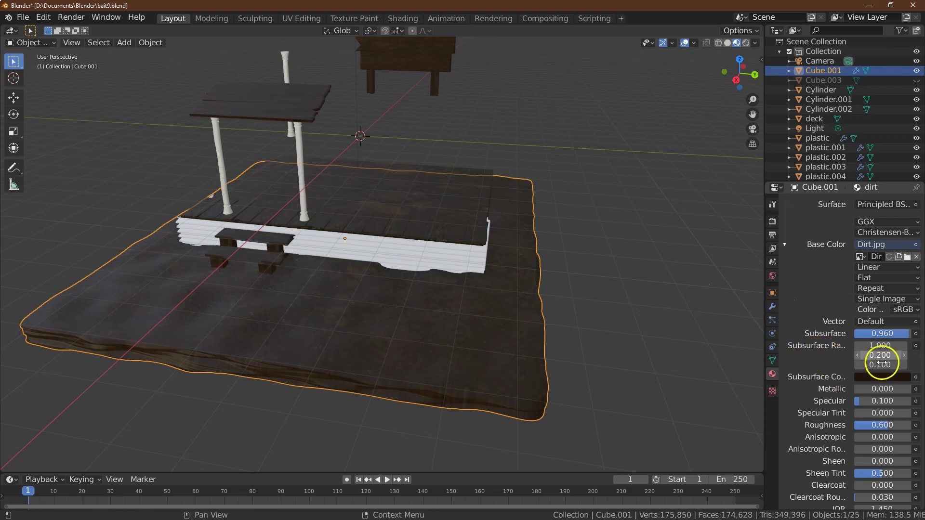
# - Examine how the ground slab's UV layout lies over the Dirt.jpg texture in the UV Editing workspace, and return to the Layout workspace
pyautogui.click(302, 19)
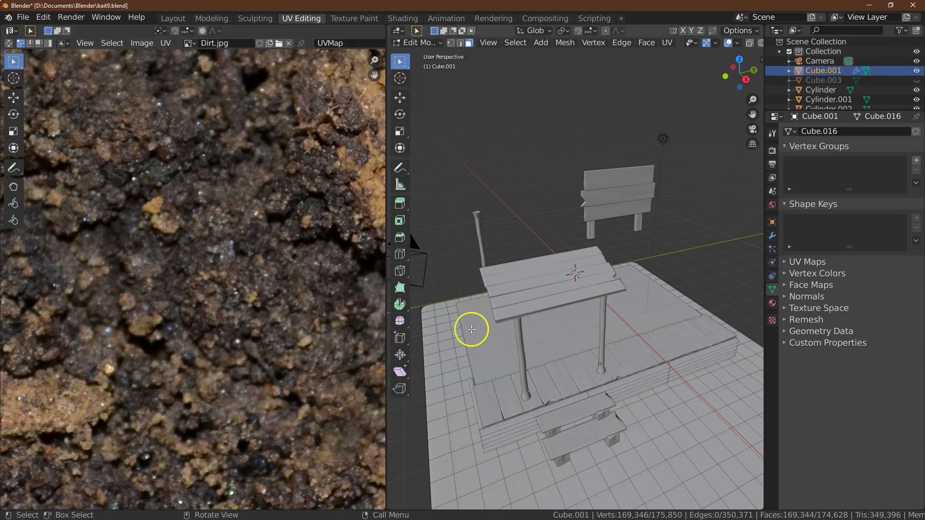
pyautogui.click(506, 46)
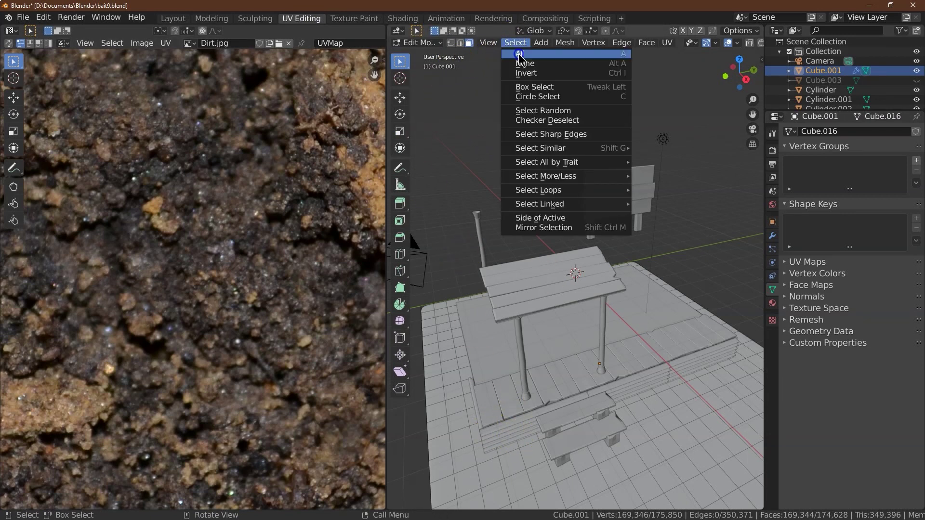
pyautogui.click(518, 64)
pyautogui.scroll(2, 281, 267)
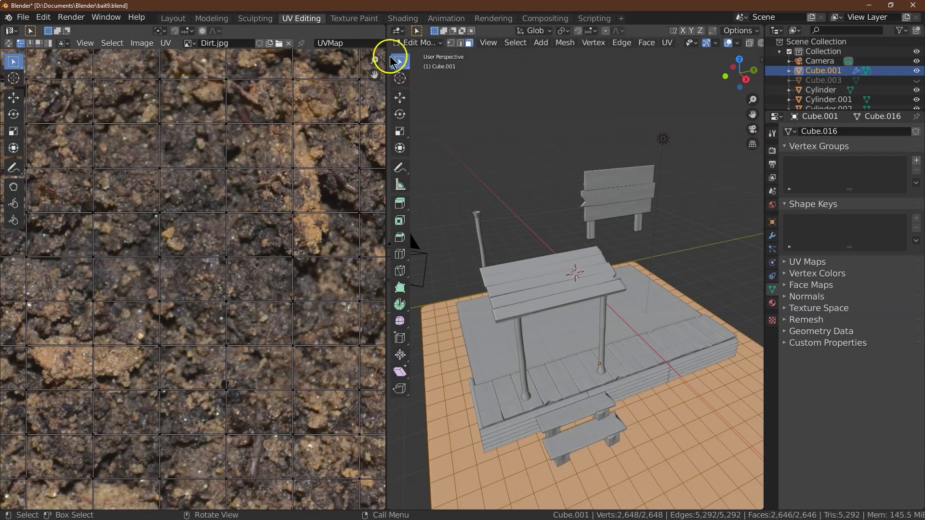
pyautogui.moveTo(374, 60); pyautogui.dragTo(364, 169)
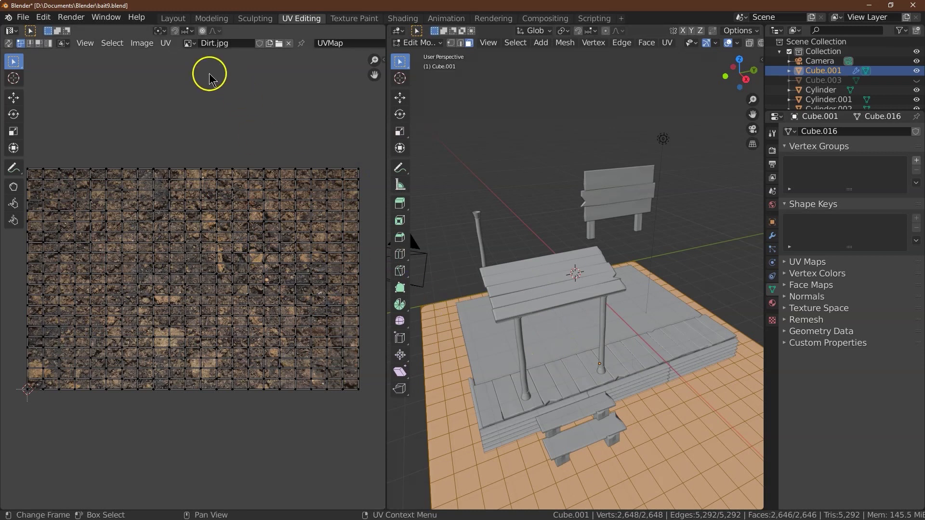
pyautogui.click(173, 19)
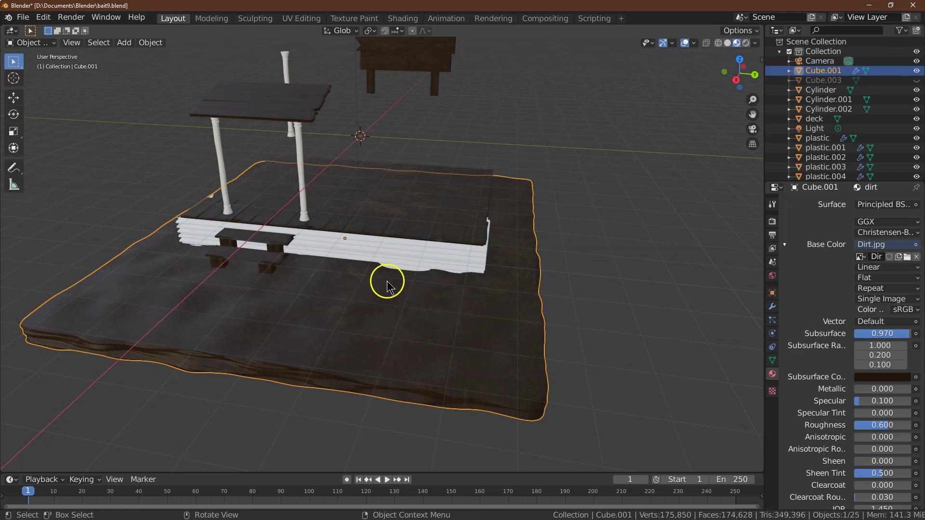
# - Rename the ground slab object as ground and hide it in the viewport
pyautogui.click(417, 226)
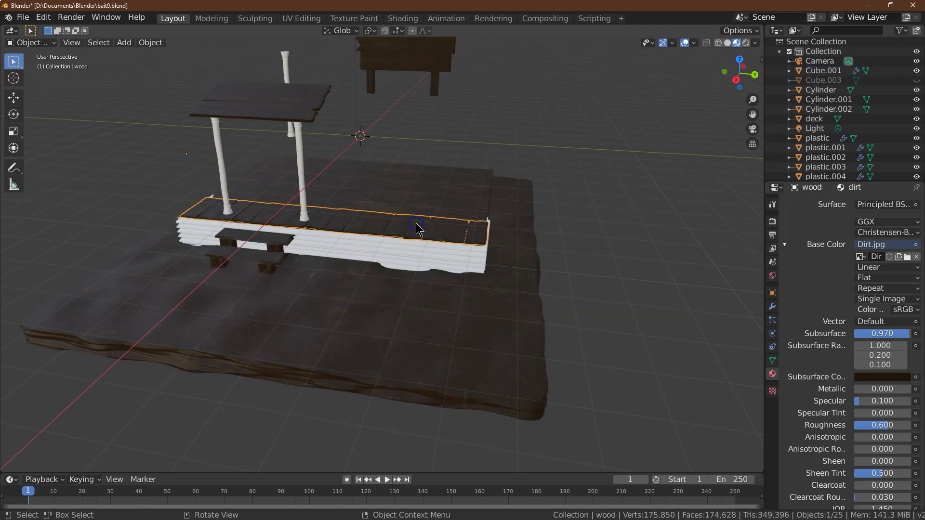
pyautogui.click(255, 243)
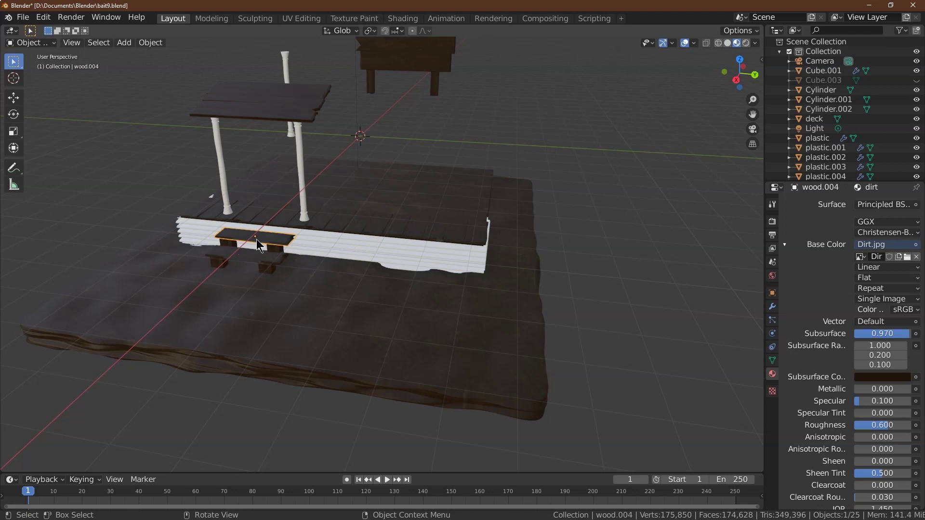
pyautogui.moveTo(747, 76)
pyautogui.mouseDown()
pyautogui.moveTo(740, 80)
pyautogui.moveTo(754, 99)
pyautogui.moveTo(750, 73)
pyautogui.mouseUp()
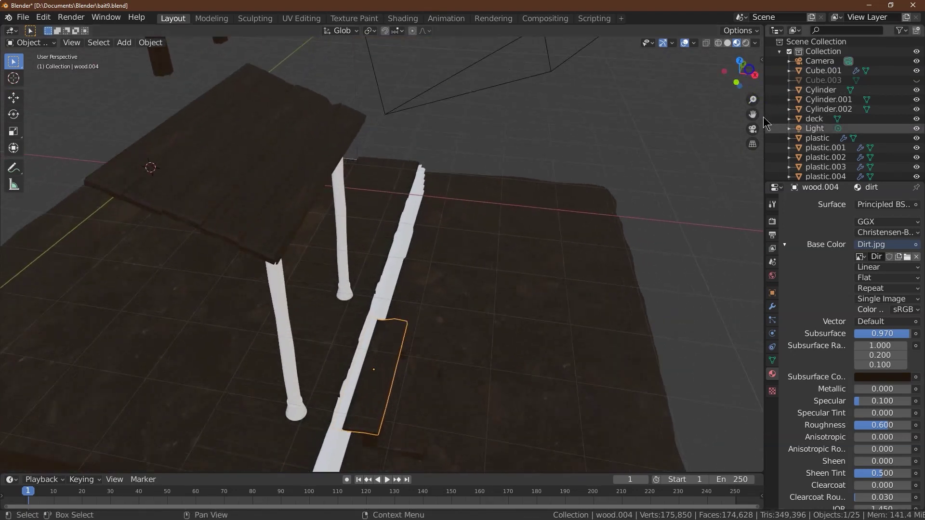
pyautogui.click(830, 72)
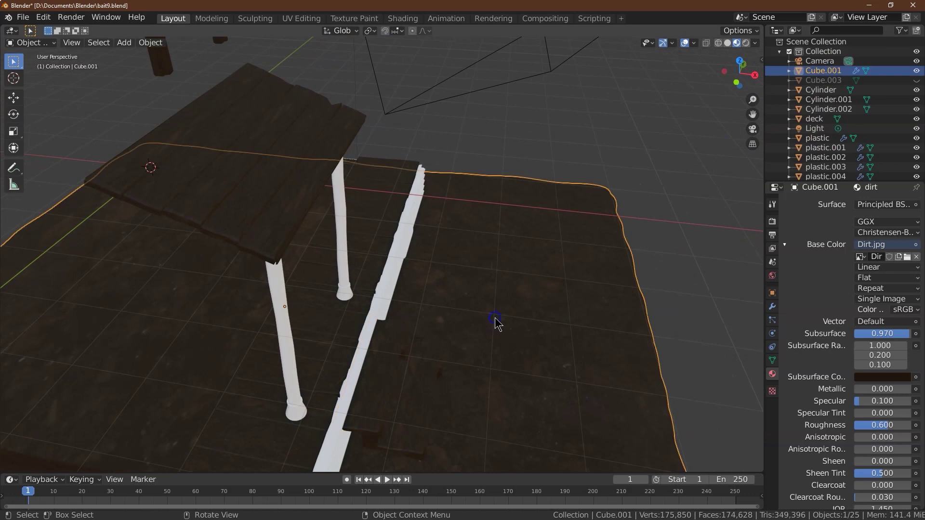
pyautogui.click(773, 293)
pyautogui.click(849, 203)
pyautogui.write('ground')
pyautogui.press('Return')
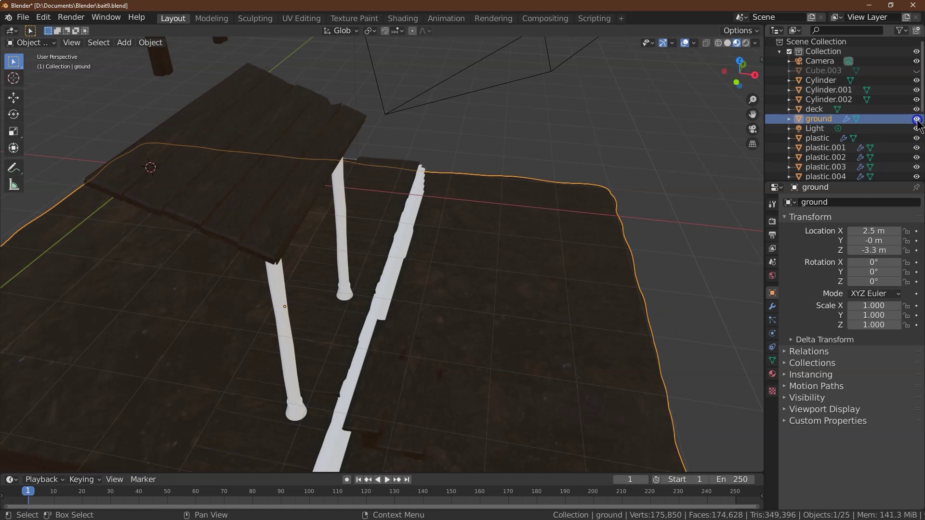
pyautogui.press('h')
# - Give the lower step board a new material named wood and remove its dirt material slot
pyautogui.click(418, 387)
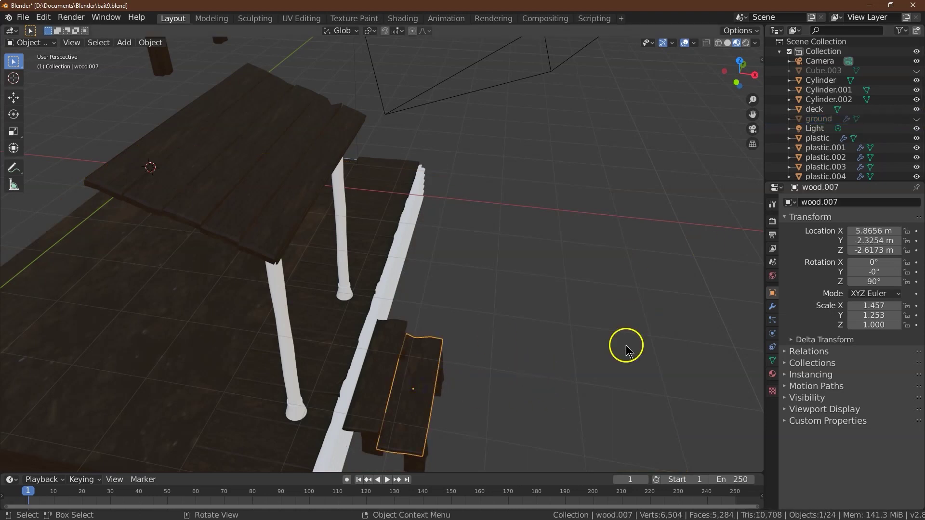
pyautogui.click(773, 373)
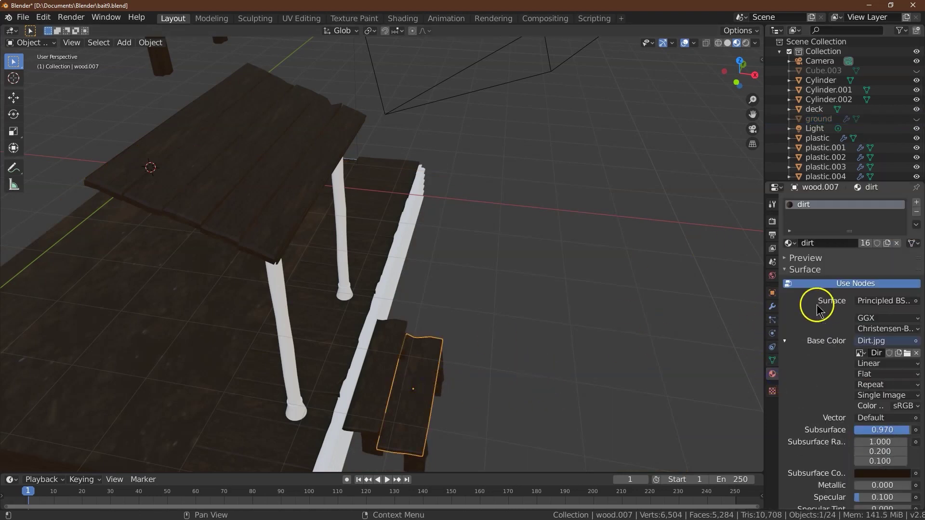
pyautogui.click(916, 202)
pyautogui.click(822, 263)
pyautogui.click(815, 261)
pyautogui.write('wood')
pyautogui.press('Return')
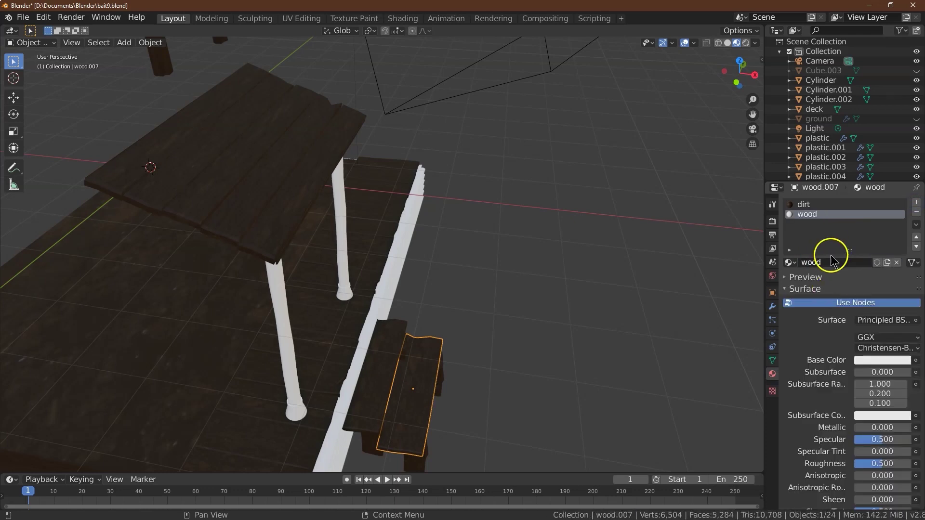
pyautogui.click(917, 236)
pyautogui.click(812, 215)
pyautogui.click(917, 212)
# - Use the Mango Wood picture from the Texture Images folder as an image texture for the wood material's base color
pyautogui.click(915, 341)
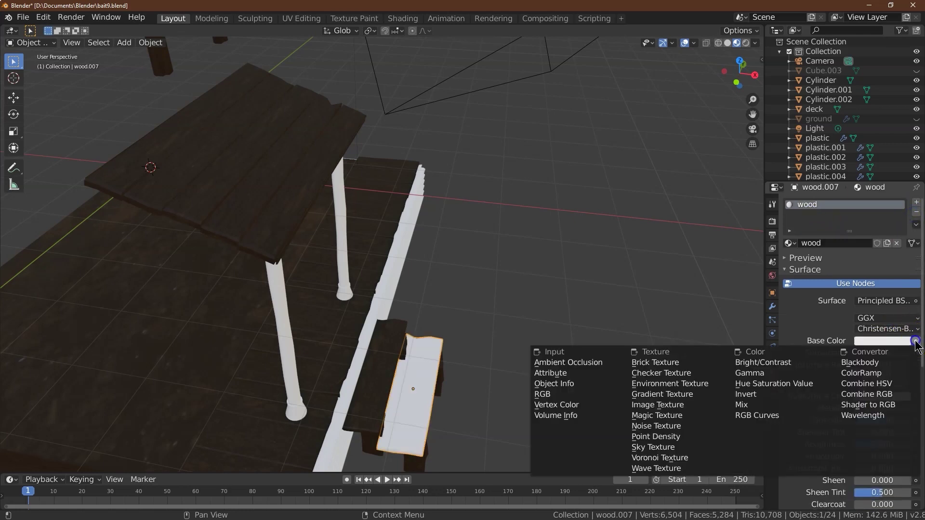
pyautogui.click(662, 405)
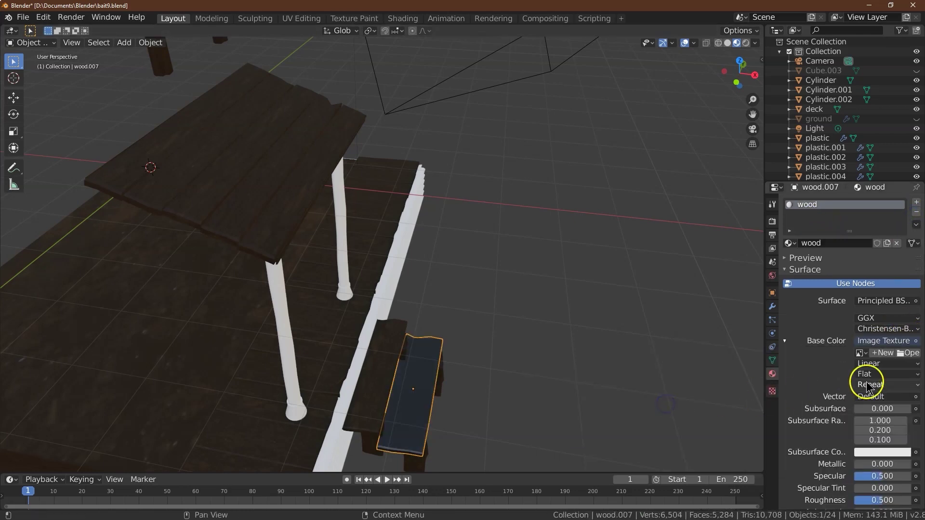
pyautogui.click(911, 355)
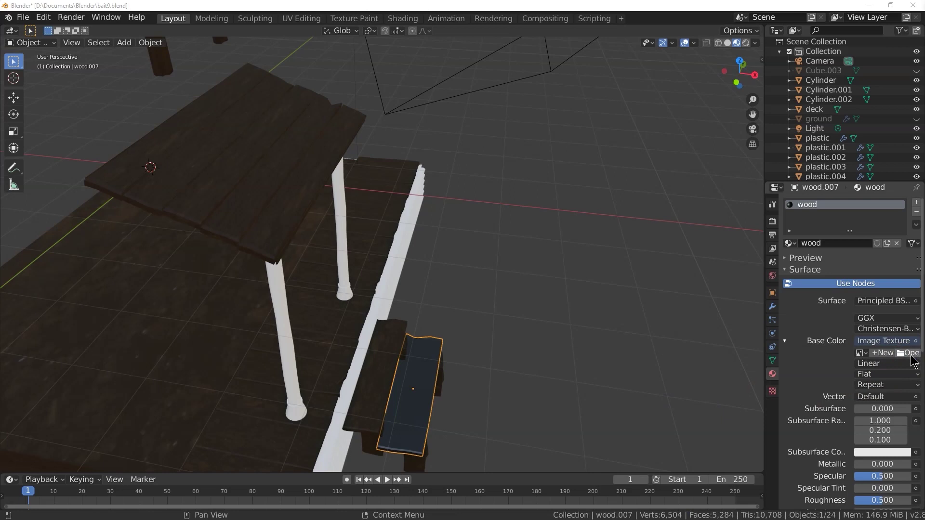
pyautogui.doubleClick(244, 92)
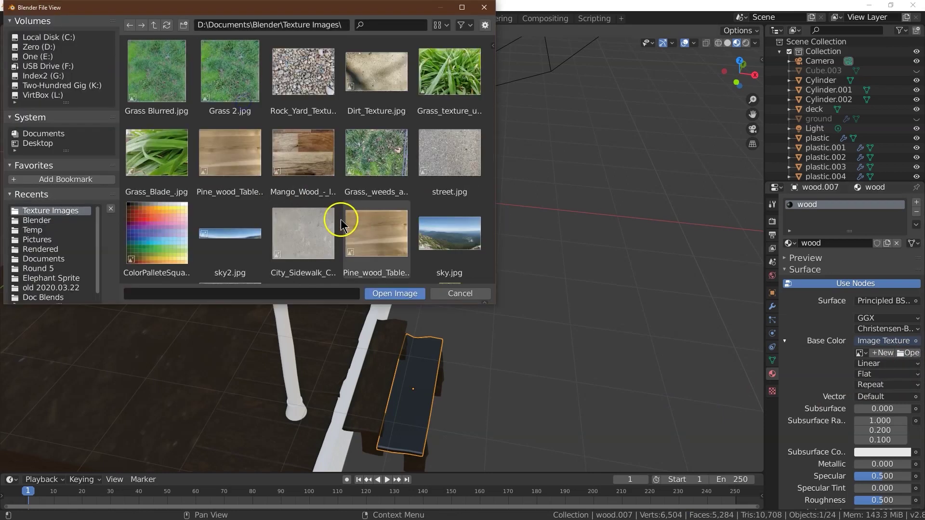
pyautogui.click(324, 187)
pyautogui.scroll(-1, 324, 187)
pyautogui.scroll(1, 324, 187)
pyautogui.doubleClick(323, 187)
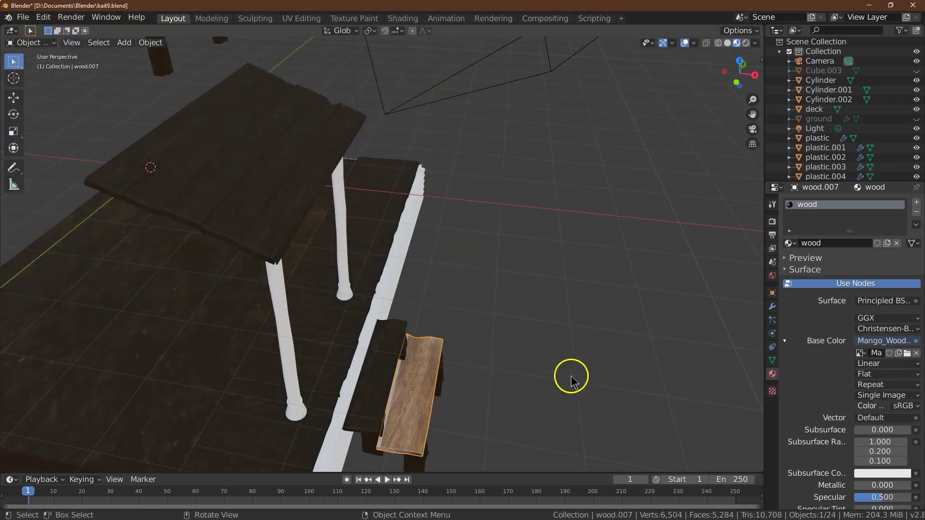
# - Unwrap all faces of the lower step board with Smart UV Project in Edit Mode and return to Object Mode
pyautogui.click(19, 42)
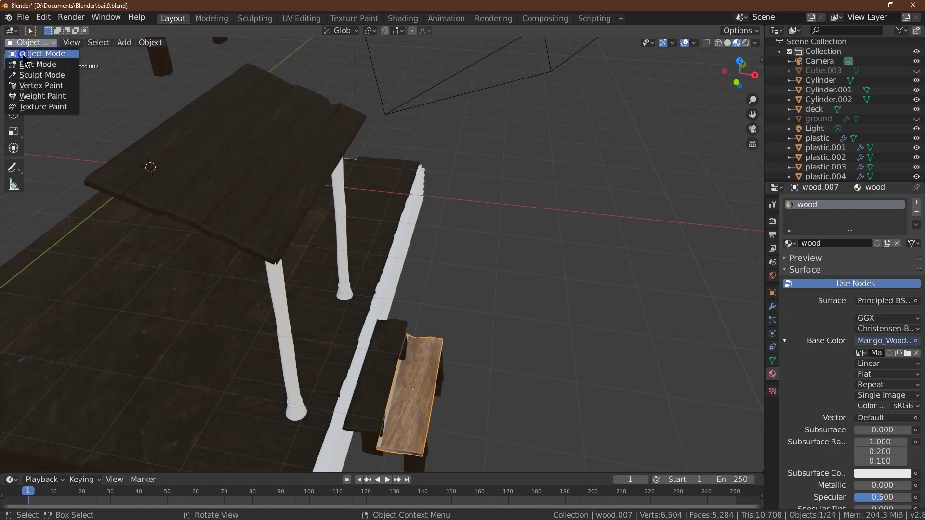
pyautogui.click(28, 65)
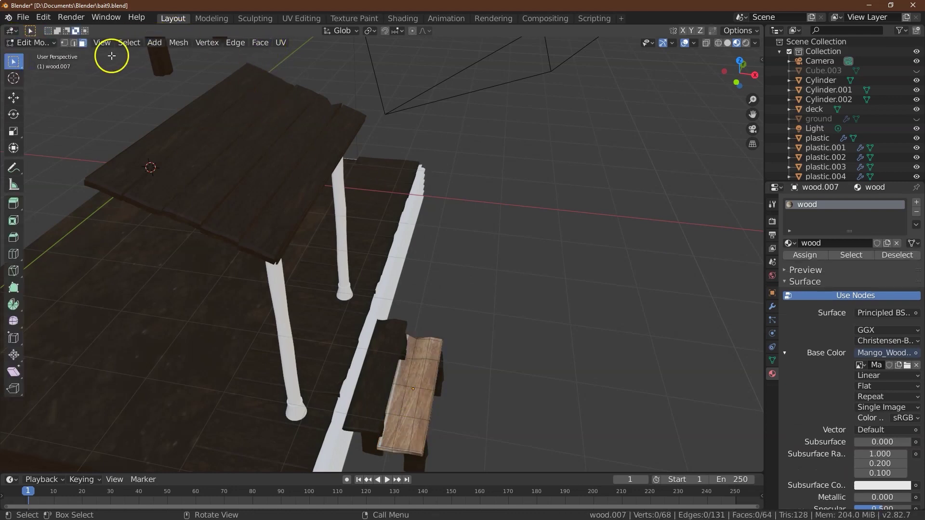
pyautogui.click(123, 44)
pyautogui.click(124, 54)
pyautogui.click(281, 44)
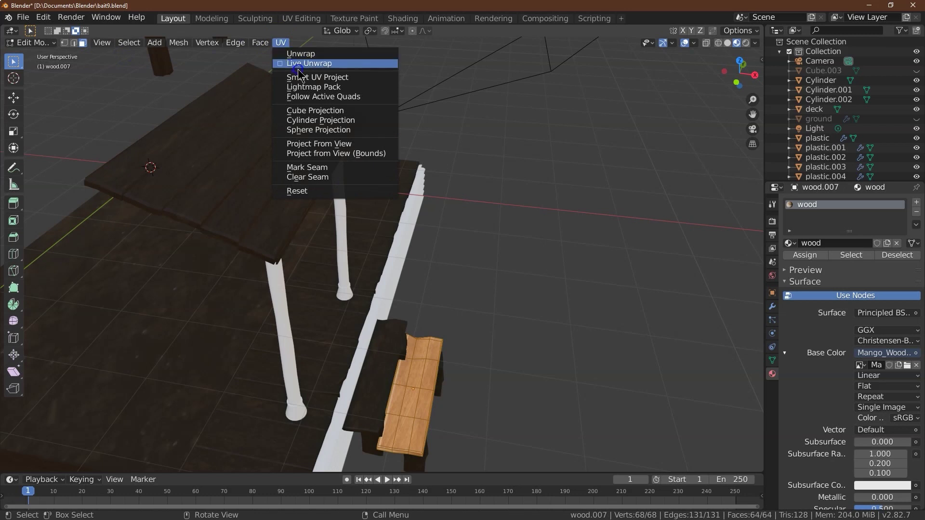
pyautogui.click(296, 64)
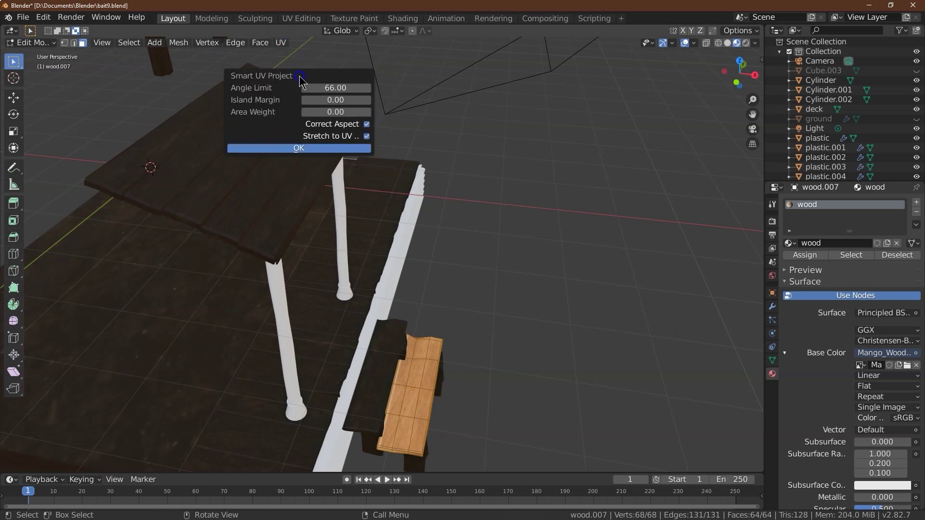
pyautogui.click(358, 148)
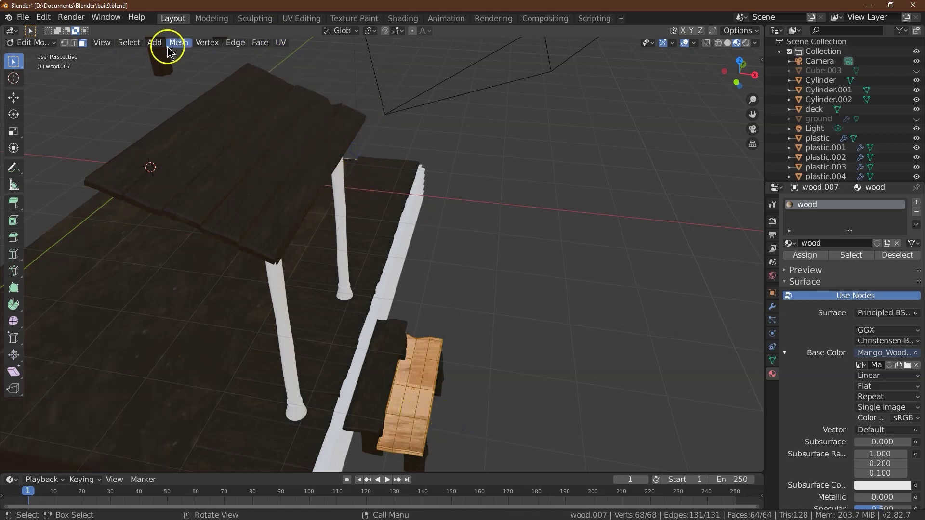
pyautogui.click(43, 43)
pyautogui.click(42, 53)
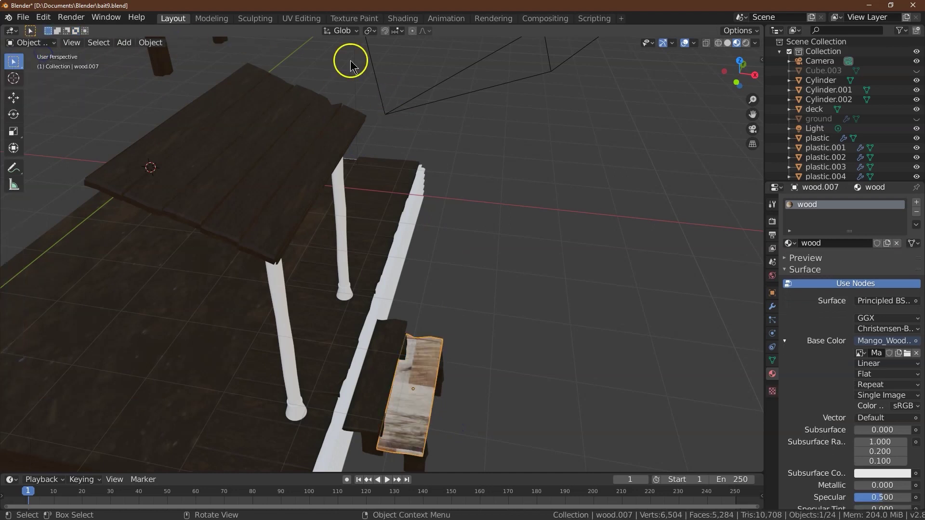
# - Select only the top faces of the lower step board in the UV Editing workspace
pyautogui.click(297, 20)
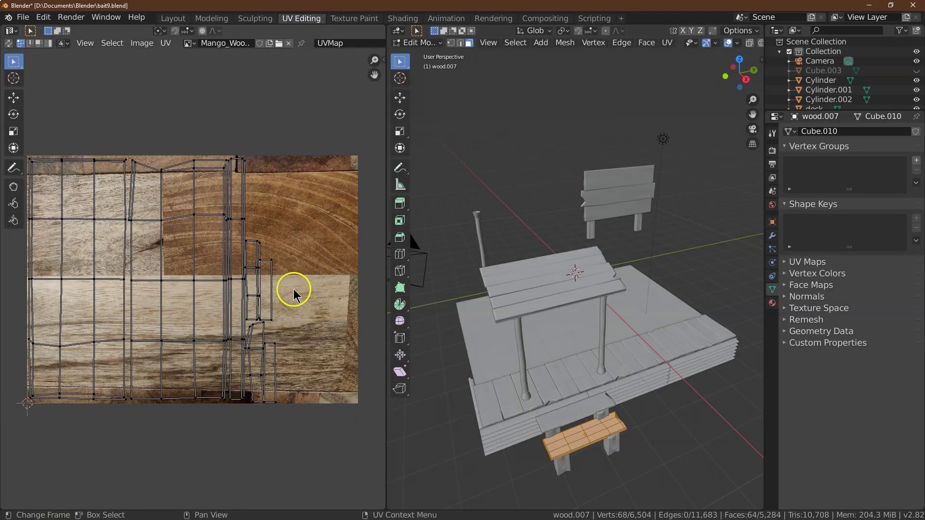
pyautogui.click(636, 489)
pyautogui.moveTo(549, 435); pyautogui.dragTo(622, 416)
pyautogui.click(670, 465)
pyautogui.moveTo(580, 449); pyautogui.dragTo(617, 417)
pyautogui.keyDown('shift'); pyautogui.click(609, 417); pyautogui.keyUp('shift')
pyautogui.keyDown('shift'); pyautogui.click(613, 423); pyautogui.keyUp('shift')
pyautogui.keyDown('shift'); pyautogui.click(620, 427); pyautogui.keyUp('shift')
pyautogui.keyDown('shift'); pyautogui.click(577, 443); pyautogui.keyUp('shift')
pyautogui.keyDown('shift'); pyautogui.click(564, 451); pyautogui.keyUp('shift')
pyautogui.keyDown('shift'); pyautogui.click(562, 446); pyautogui.keyUp('shift')
pyautogui.keyDown('shift'); pyautogui.click(556, 441); pyautogui.keyUp('shift')
pyautogui.keyDown('shift'); pyautogui.click(550, 437); pyautogui.keyUp('shift')
pyautogui.keyDown('shift'); pyautogui.click(623, 424); pyautogui.keyUp('shift')
pyautogui.keyDown('shift'); pyautogui.click(622, 426); pyautogui.keyUp('shift')
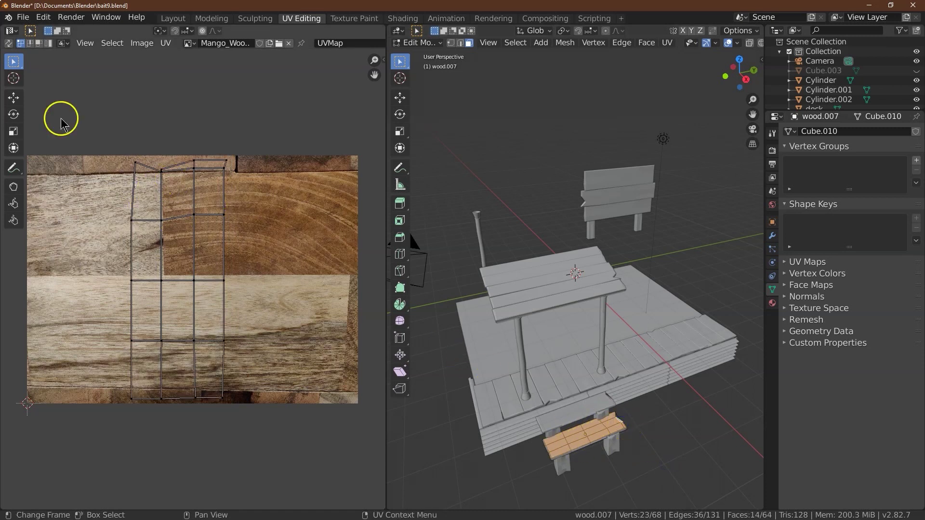
# - Select all UVs of the board's top faces and rotate them by exactly 90° to follow the wood grain
pyautogui.click(112, 43)
pyautogui.click(119, 57)
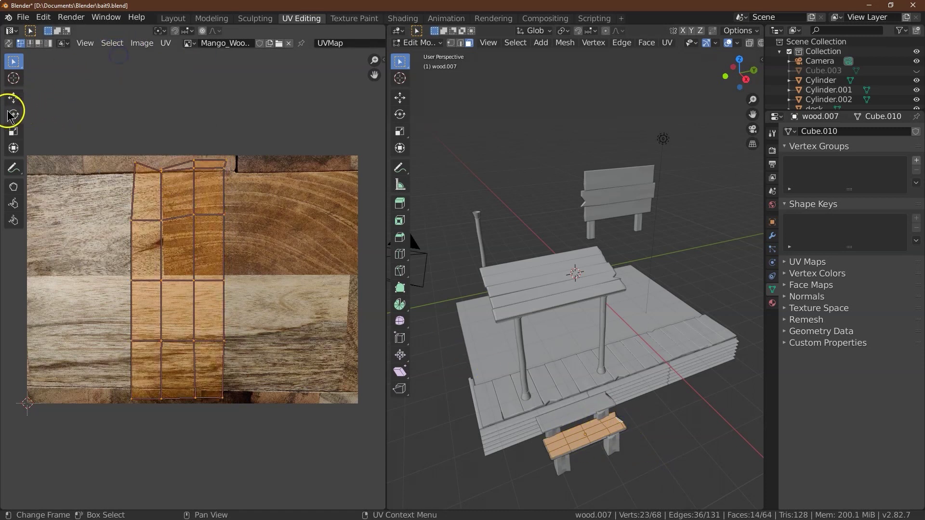
pyautogui.click(14, 114)
pyautogui.moveTo(206, 248); pyautogui.dragTo(215, 316)
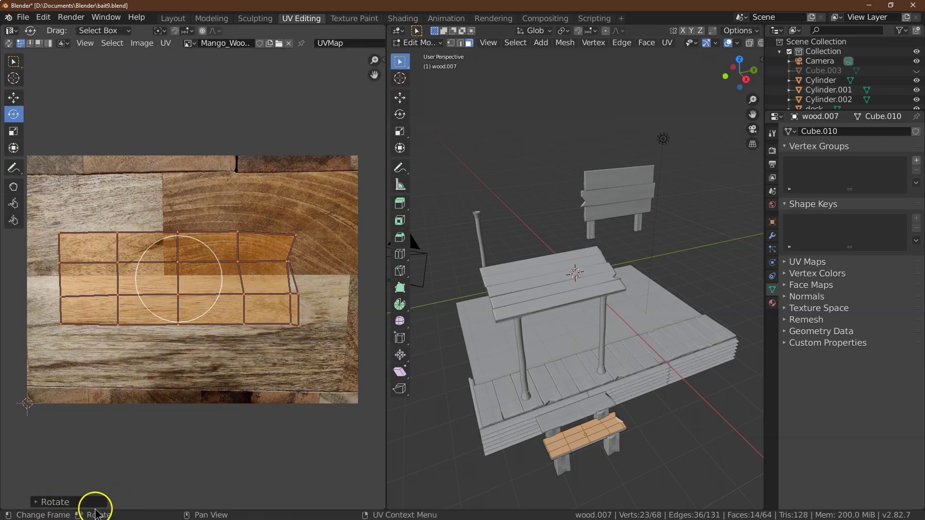
pyautogui.click(74, 504)
pyautogui.click(131, 465)
pyautogui.write('90')
pyautogui.press('Return')
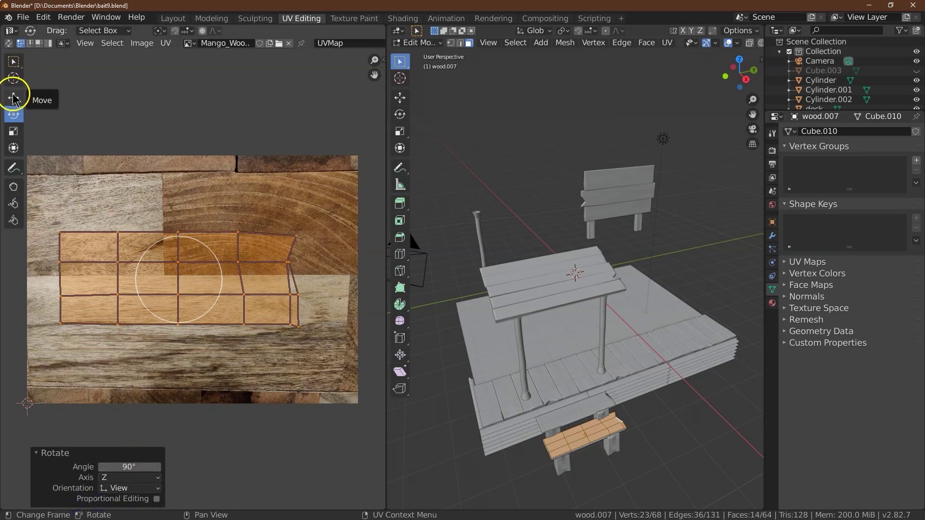
# - Scale the rotated top-face UVs across the board's width and deselect the board's faces
pyautogui.click(14, 130)
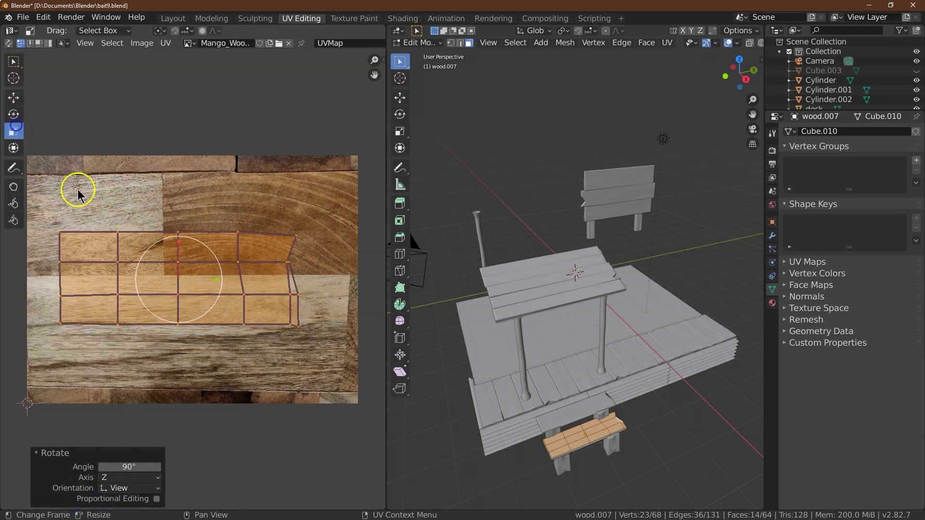
pyautogui.click(177, 239)
pyautogui.click(111, 43)
pyautogui.click(105, 52)
pyautogui.moveTo(179, 241); pyautogui.dragTo(177, 304)
pyautogui.click(15, 100)
pyautogui.click(694, 403)
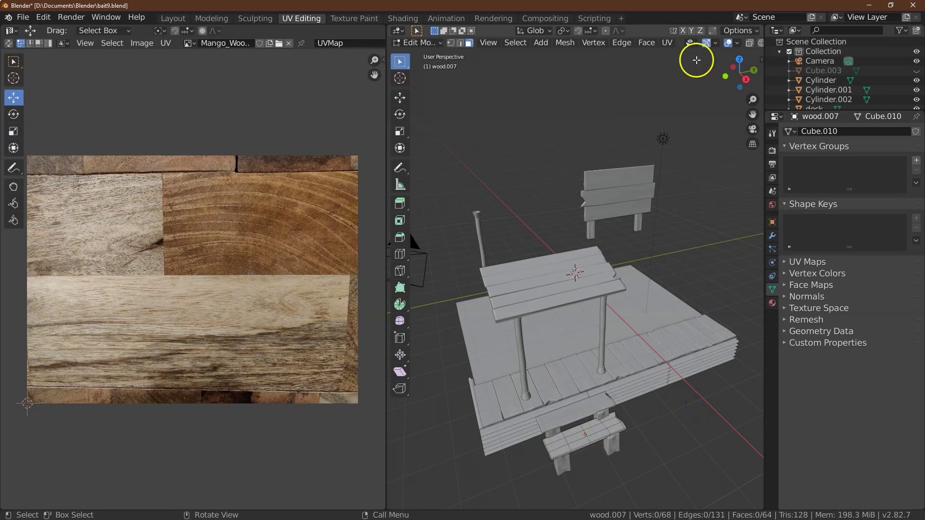
# - Switch the viewport to Material Preview shading, examine the wood texture on the lower step board and select one of its top faces
pyautogui.scroll(-3, 751, 47)
pyautogui.click(737, 43)
pyautogui.moveTo(746, 72)
pyautogui.mouseDown()
pyautogui.moveTo(769, 57)
pyautogui.moveTo(805, 78)
pyautogui.mouseUp()
pyautogui.click(756, 129)
pyautogui.click(754, 129)
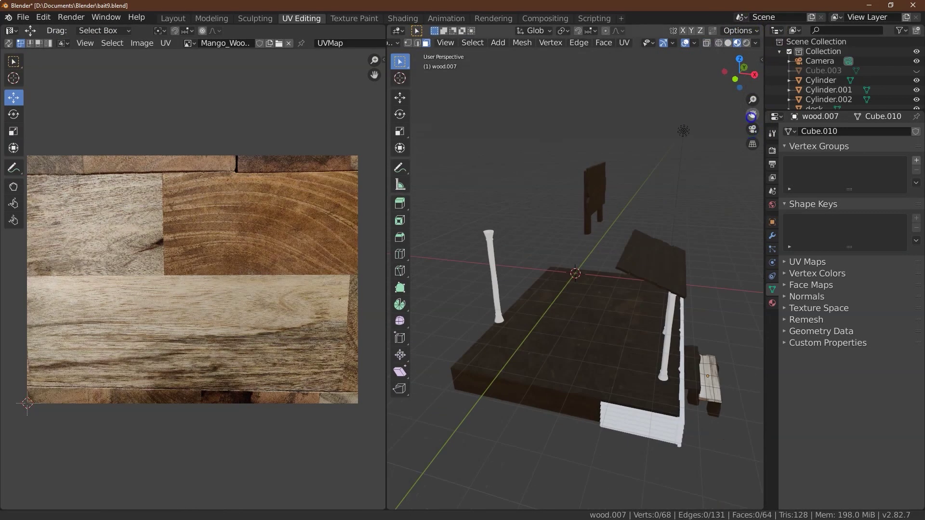
pyautogui.moveTo(753, 115); pyautogui.dragTo(598, 169)
pyautogui.moveTo(741, 60); pyautogui.dragTo(742, 72)
pyautogui.moveTo(753, 116); pyautogui.dragTo(810, 19)
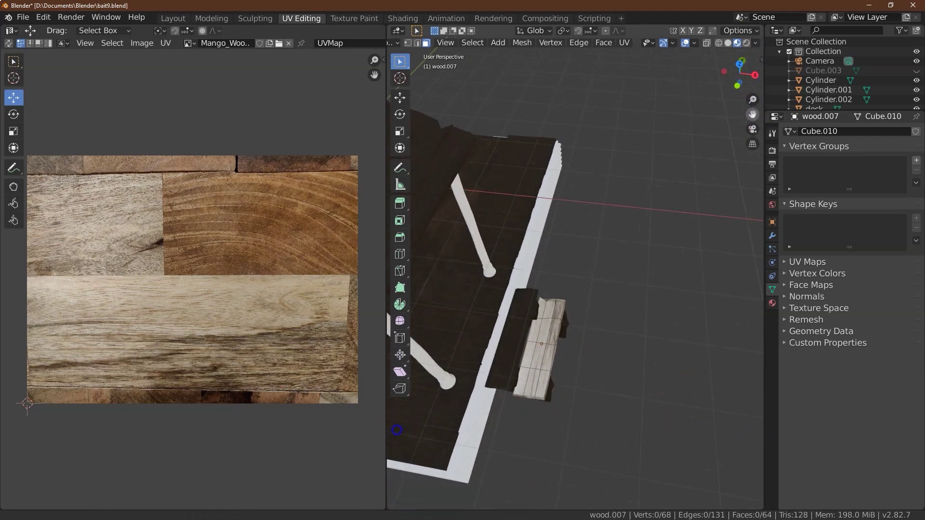
pyautogui.click(551, 349)
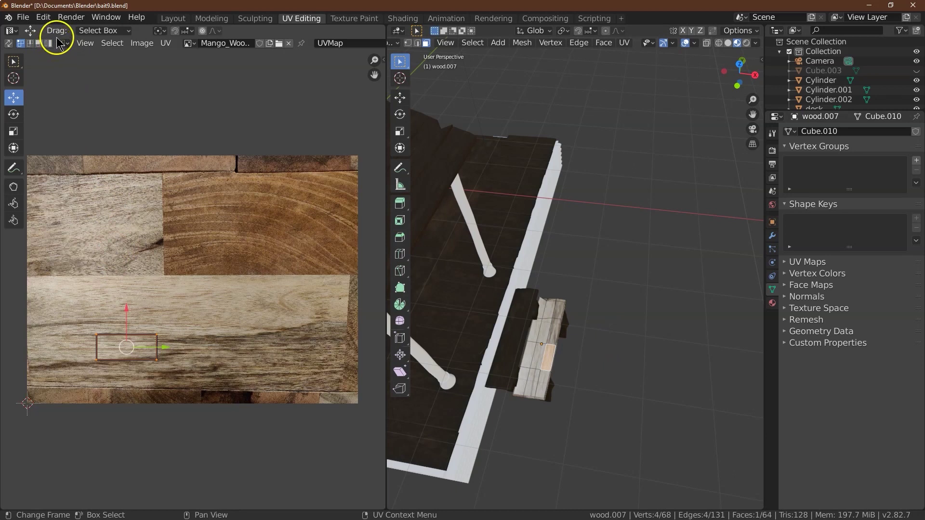
# - Return to the Layout workspace and set the wood material's Subsurface to 0.9
pyautogui.click(179, 20)
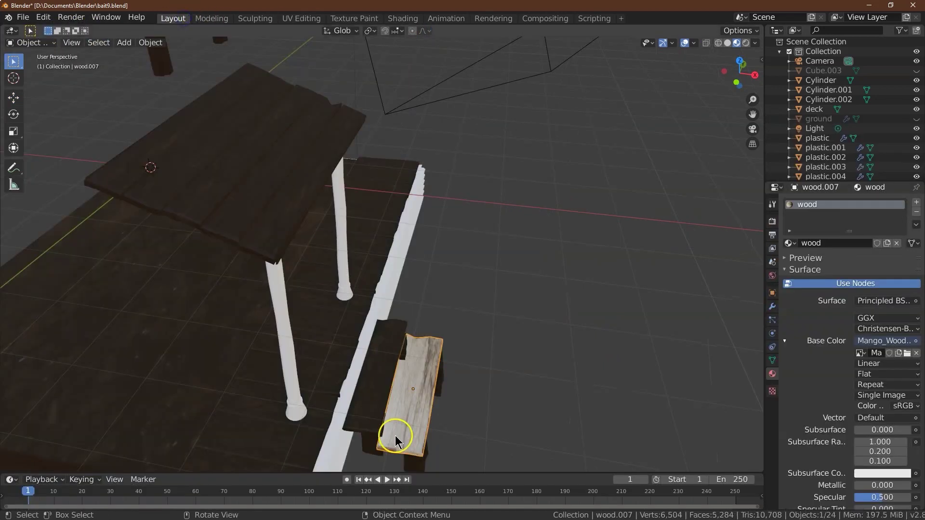
pyautogui.scroll(-8, 826, 390)
pyautogui.doubleClick(879, 255)
pyautogui.write('.9')
pyautogui.press('Return')
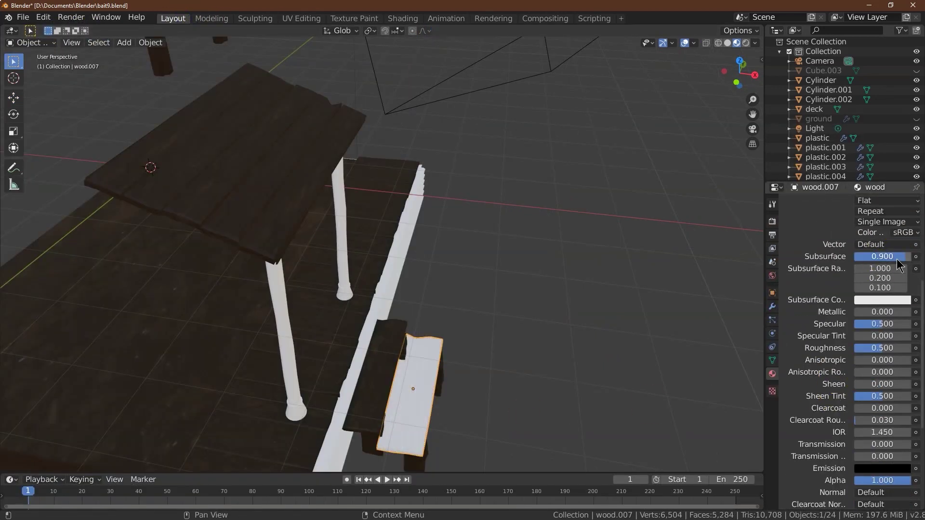
# - Set the wood material's subsurface colour to hex 654321 and darken it to 25190C
pyautogui.click(882, 300)
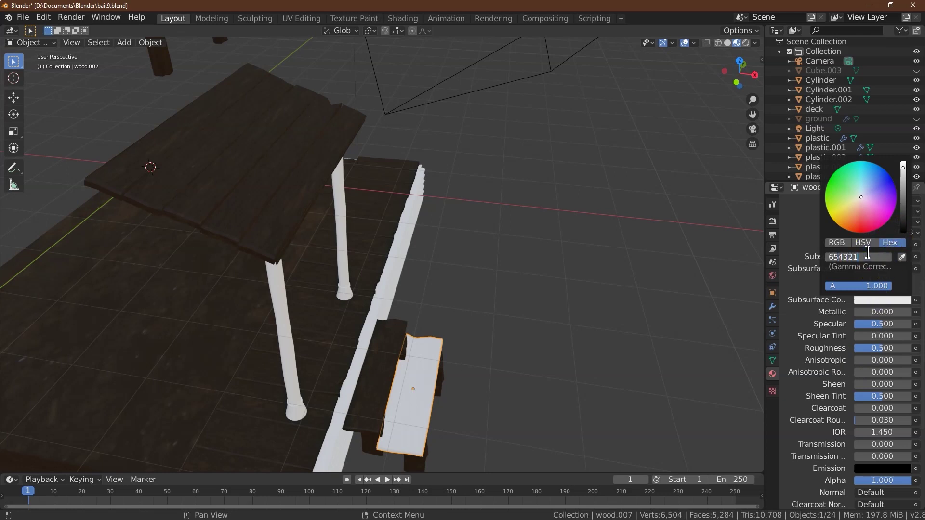
pyautogui.press('Return')
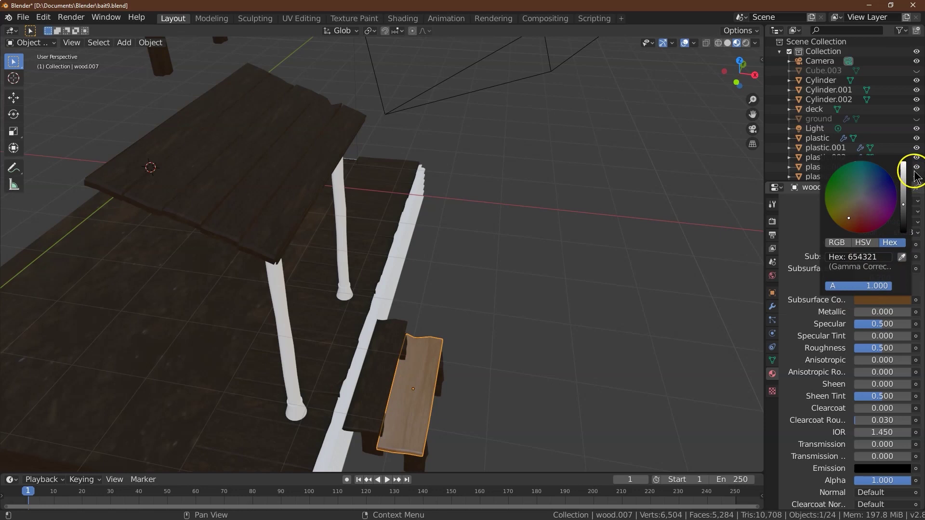
pyautogui.click(904, 210)
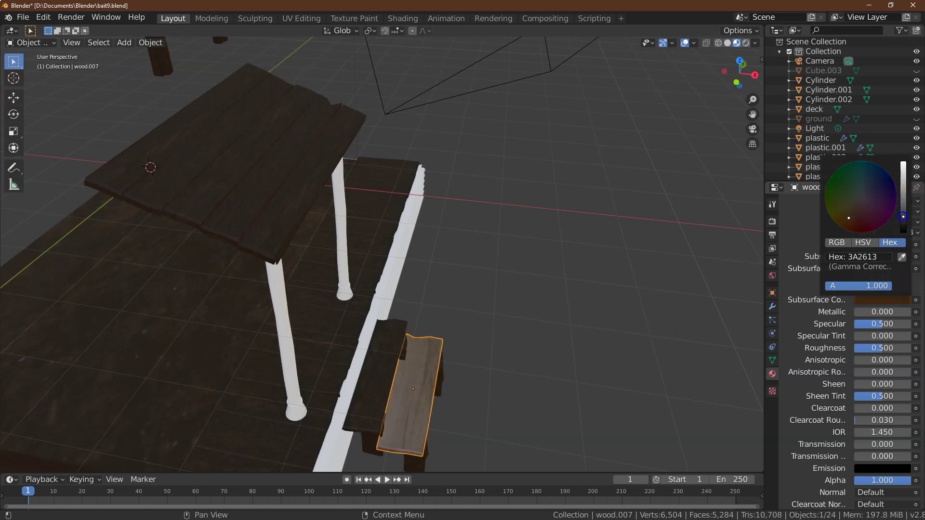
pyautogui.moveTo(904, 219); pyautogui.dragTo(902, 222)
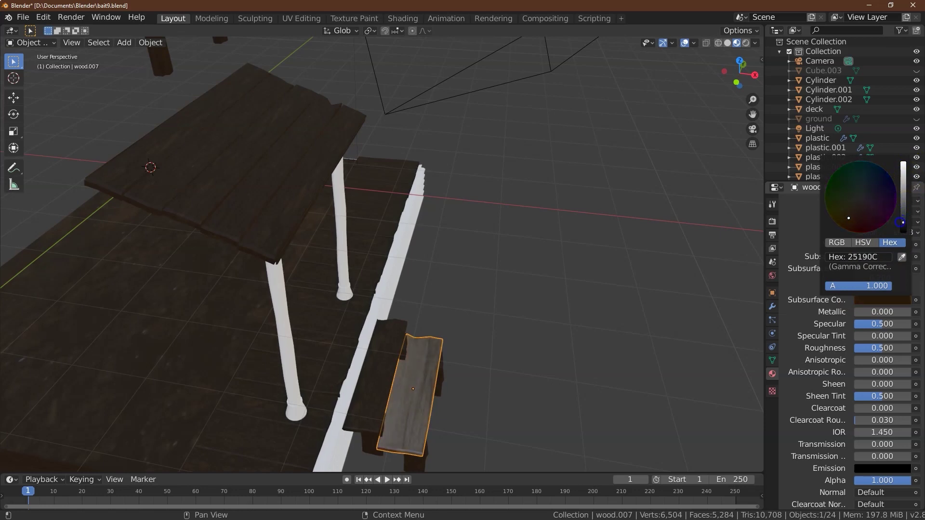
# - Set the wood material's Specular to 0.1 and its Roughness to 0.7
pyautogui.doubleClick(881, 325)
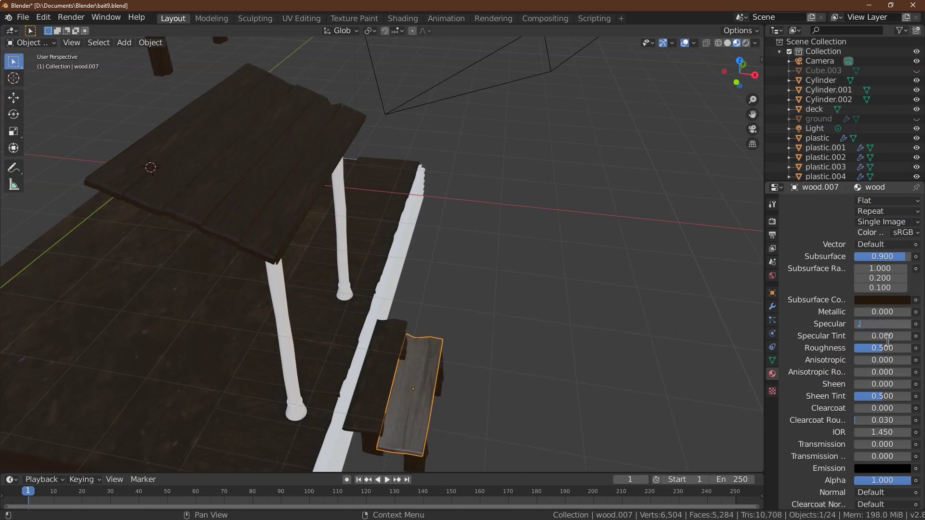
pyautogui.write('.1')
pyautogui.press('Return')
pyautogui.doubleClick(888, 348)
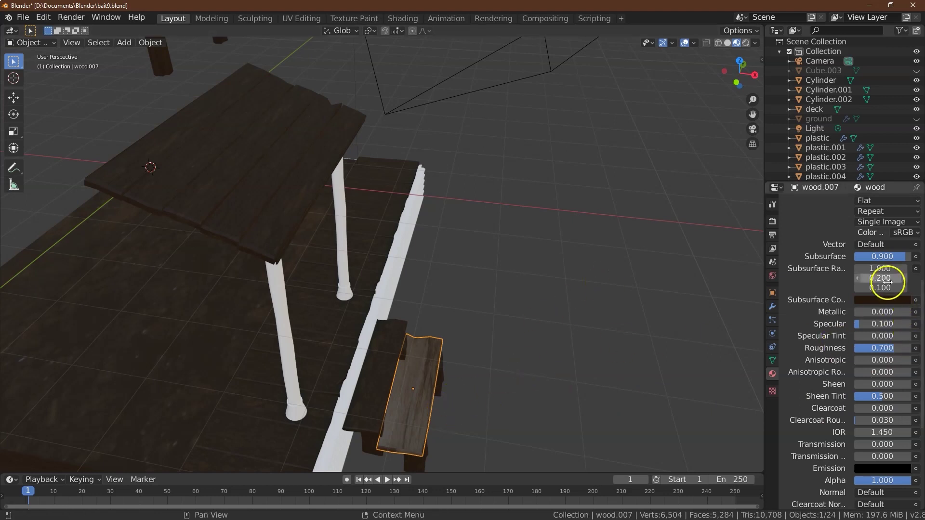
# - Try a Subsurface of 0.95 on the wood material and settle on 0.92
pyautogui.write('.9')
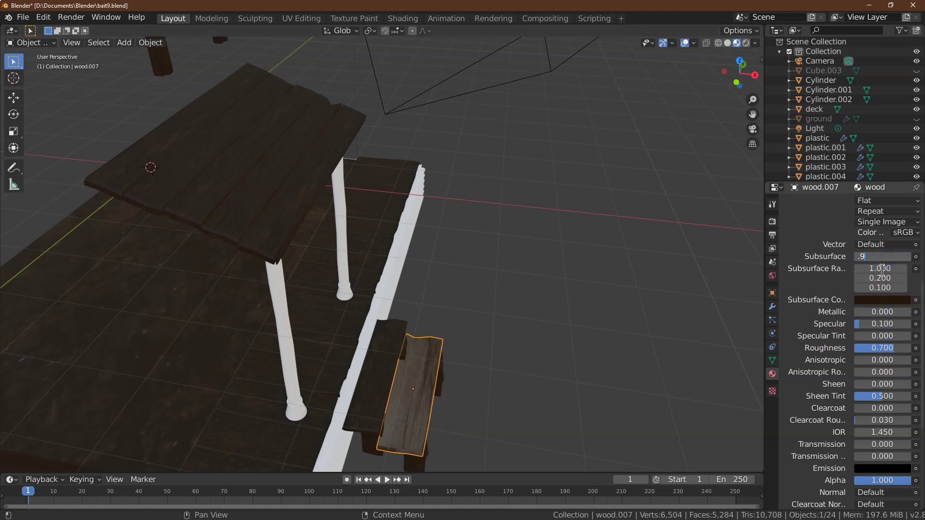
pyautogui.write('5')
pyautogui.press('Return')
pyautogui.write('.92')
pyautogui.press('Return')
# - Replace the dirt material on the upper step board with the existing wood material
pyautogui.click(369, 386)
pyautogui.scroll(6, 841, 322)
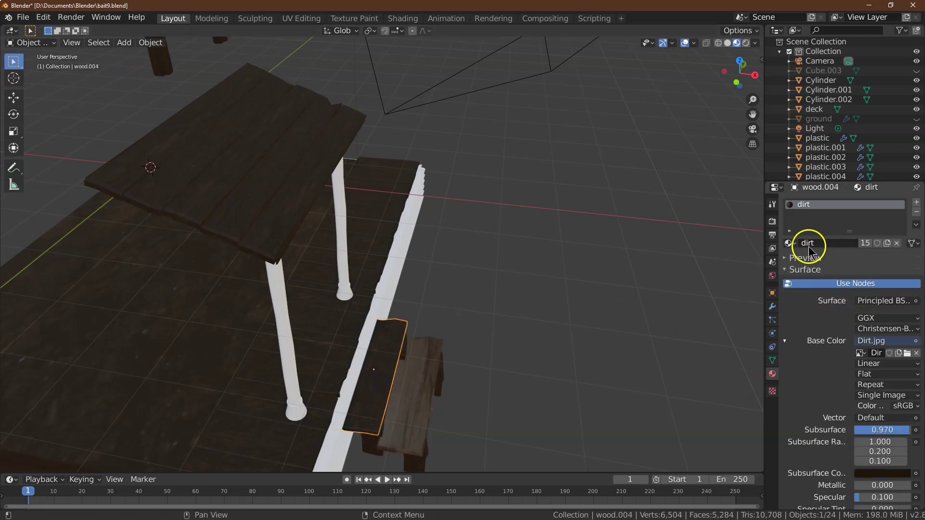
pyautogui.click(916, 202)
pyautogui.click(789, 263)
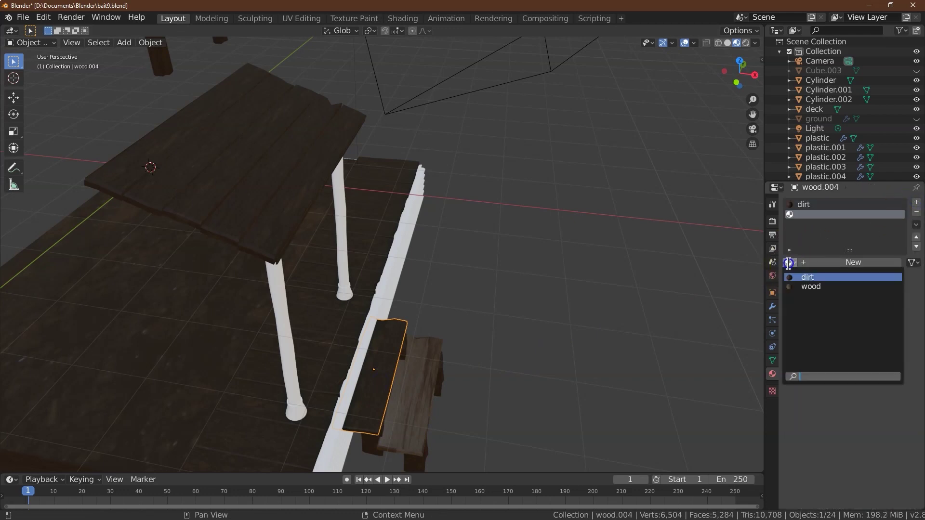
pyautogui.click(799, 288)
pyautogui.click(808, 205)
pyautogui.click(915, 212)
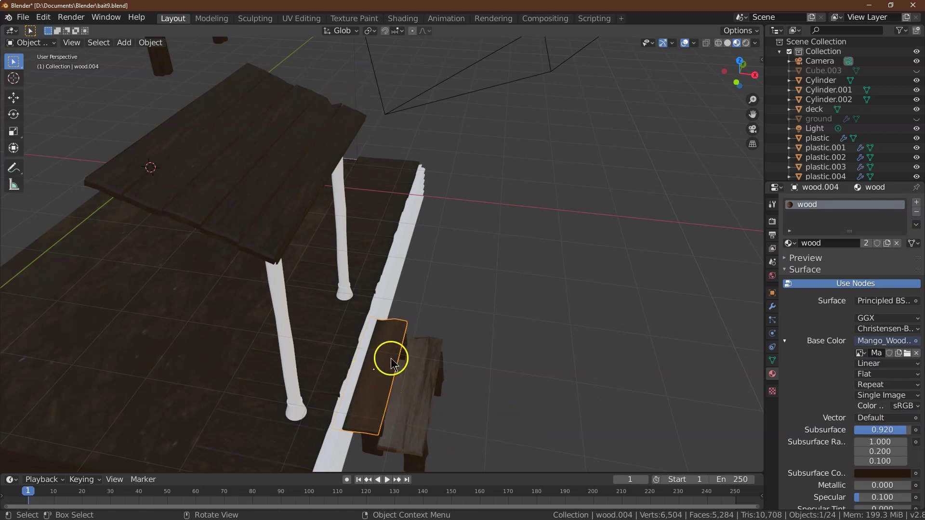
# - Select only the top faces of the upper step board in the UV Editing workspace
pyautogui.moveTo(747, 98); pyautogui.dragTo(718, 91)
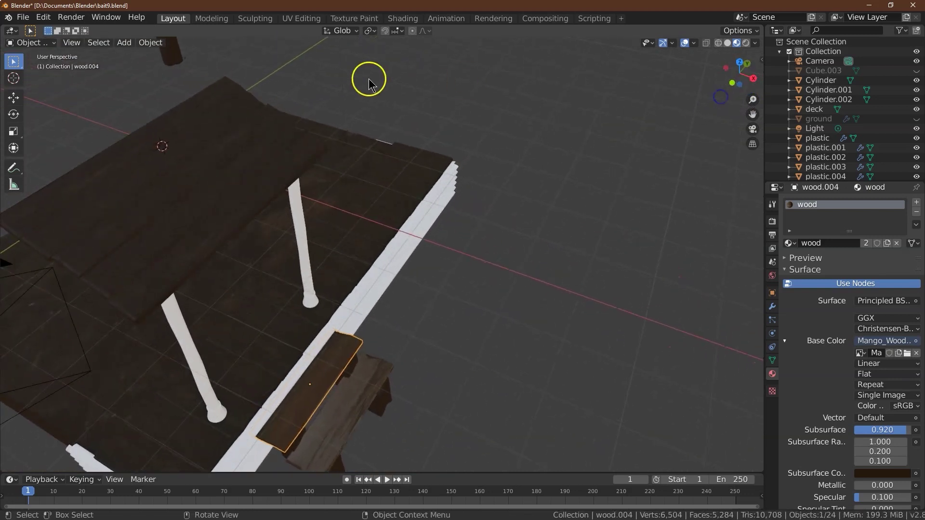
pyautogui.click(312, 20)
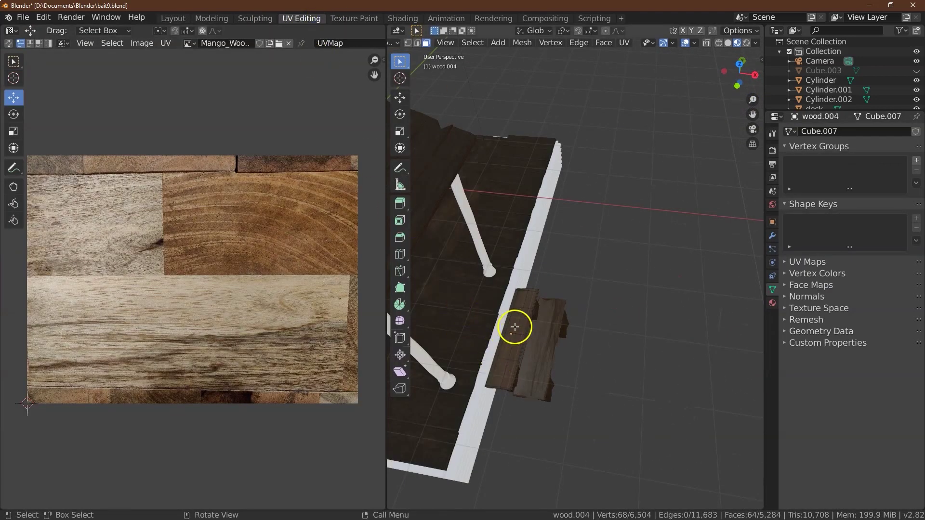
pyautogui.moveTo(514, 306)
pyautogui.mouseDown()
pyautogui.moveTo(526, 323)
pyautogui.moveTo(506, 333)
pyautogui.moveTo(492, 367)
pyautogui.mouseUp()
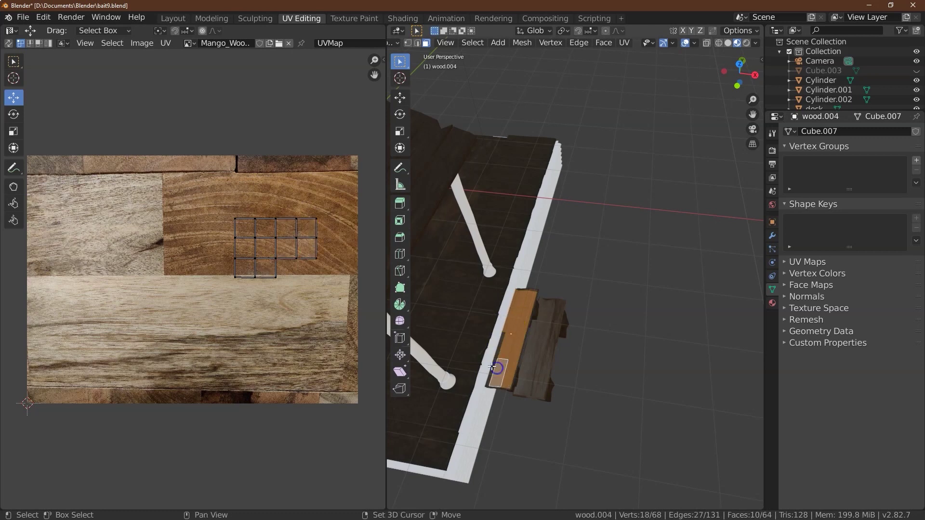
pyautogui.keyDown('shift'); pyautogui.click(491, 367); pyautogui.keyUp('shift')
pyautogui.keyDown('shift'); pyautogui.click(500, 346); pyautogui.keyUp('shift')
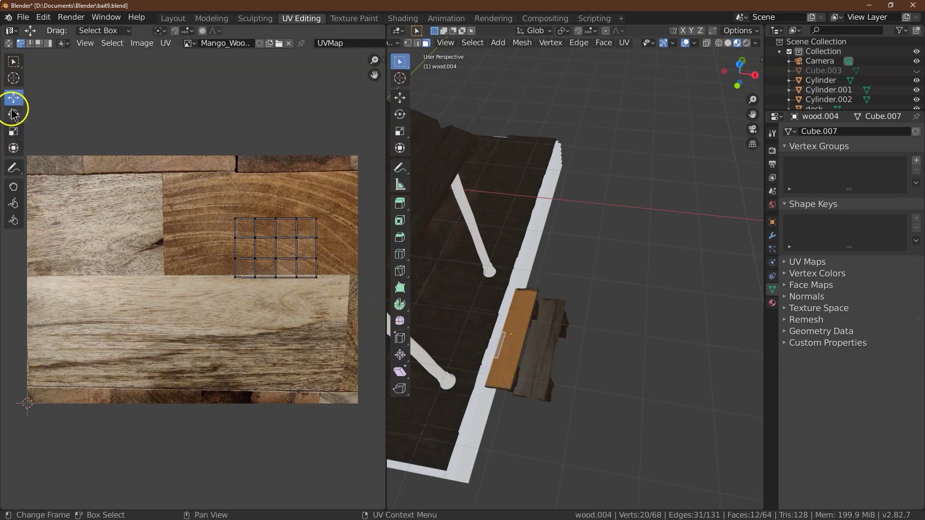
# - Select all UVs of the upper board's top faces and move them onto the pale plank at the wood image's upper left
pyautogui.click(112, 43)
pyautogui.click(121, 52)
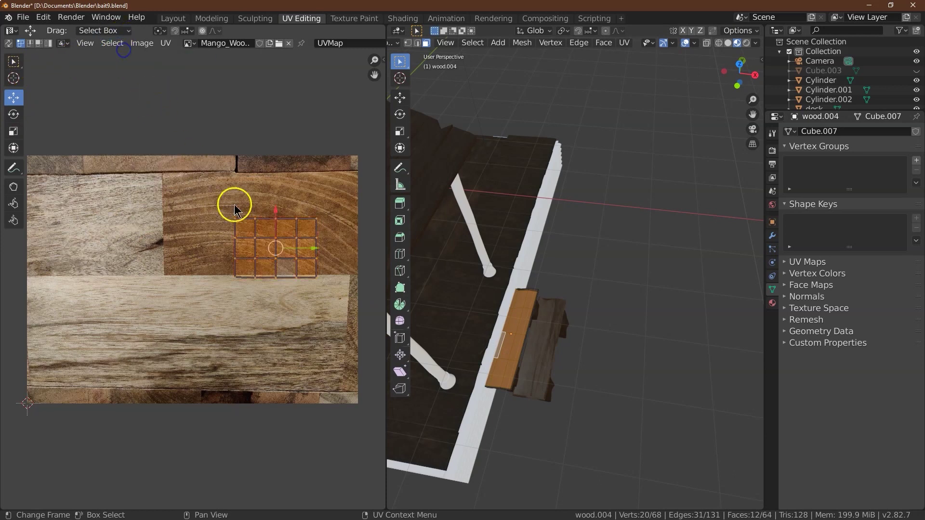
pyautogui.moveTo(277, 218); pyautogui.dragTo(277, 270)
pyautogui.moveTo(319, 306); pyautogui.dragTo(123, 303)
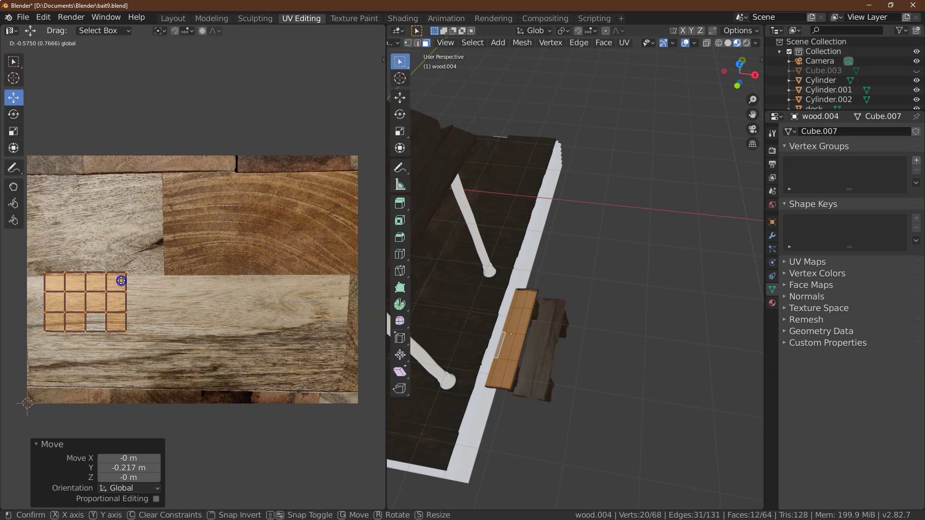
pyautogui.moveTo(87, 266); pyautogui.dragTo(106, 194)
pyautogui.moveTo(118, 240)
pyautogui.mouseDown()
pyautogui.moveTo(103, 242)
pyautogui.moveTo(126, 262)
pyautogui.moveTo(119, 233)
pyautogui.moveTo(138, 227)
pyautogui.moveTo(126, 235)
pyautogui.mouseUp()
# - Scale and nudge the top-face UVs to fit within the pale plank of the wood image, and deselect the faces
pyautogui.click(14, 131)
pyautogui.click(16, 97)
pyautogui.click(13, 132)
pyautogui.click(11, 97)
pyautogui.moveTo(95, 196); pyautogui.dragTo(96, 187)
pyautogui.click(607, 352)
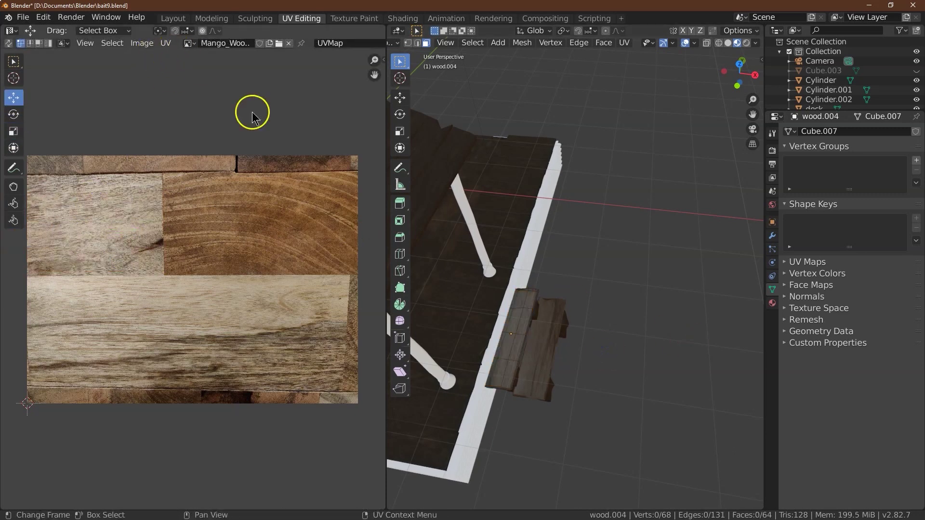
# - Select the upper board's end faces, move their UVs onto the pale plank of the wood image and deselect them
pyautogui.scroll(3, 584, 295)
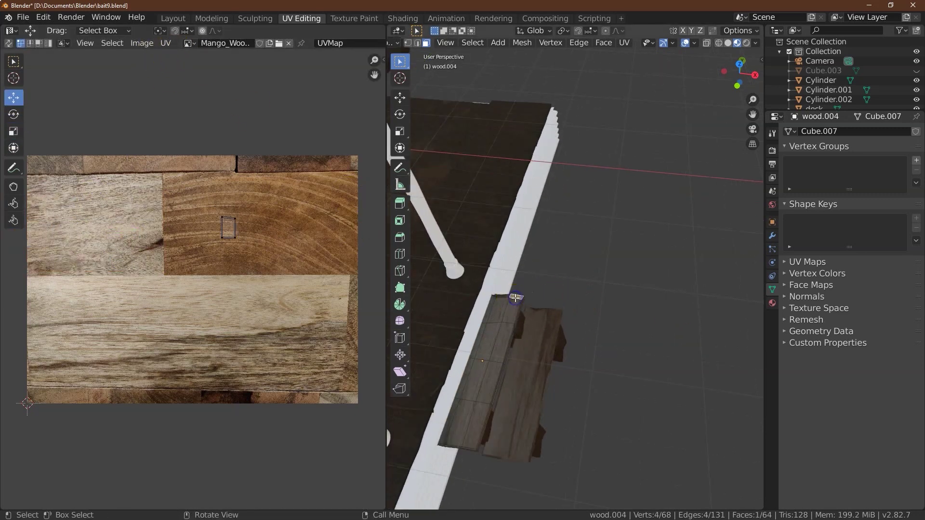
pyautogui.keyDown('shift'); pyautogui.click(506, 296); pyautogui.keyUp('shift')
pyautogui.keyDown('shift'); pyautogui.click(495, 295); pyautogui.keyUp('shift')
pyautogui.click(68, 40)
pyautogui.moveTo(159, 212); pyautogui.dragTo(115, 164)
pyautogui.click(538, 284)
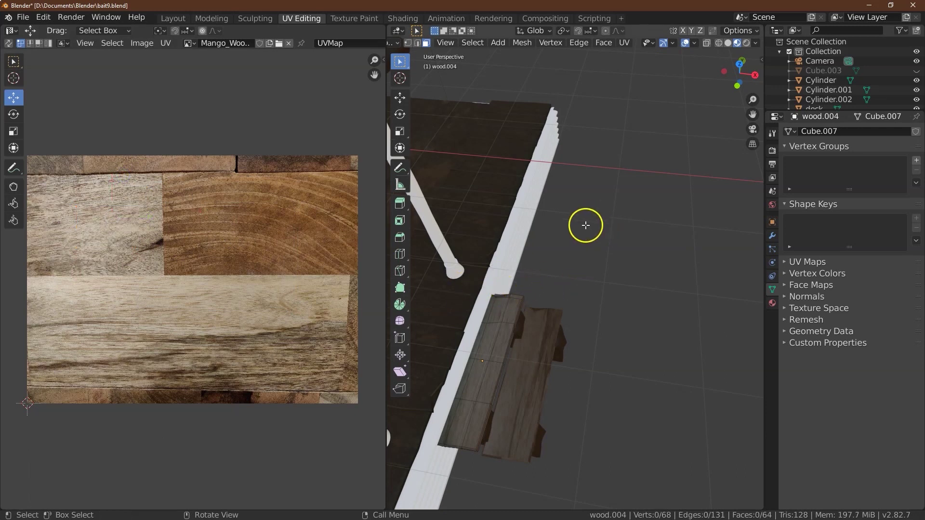
pyautogui.doubleClick(176, 5)
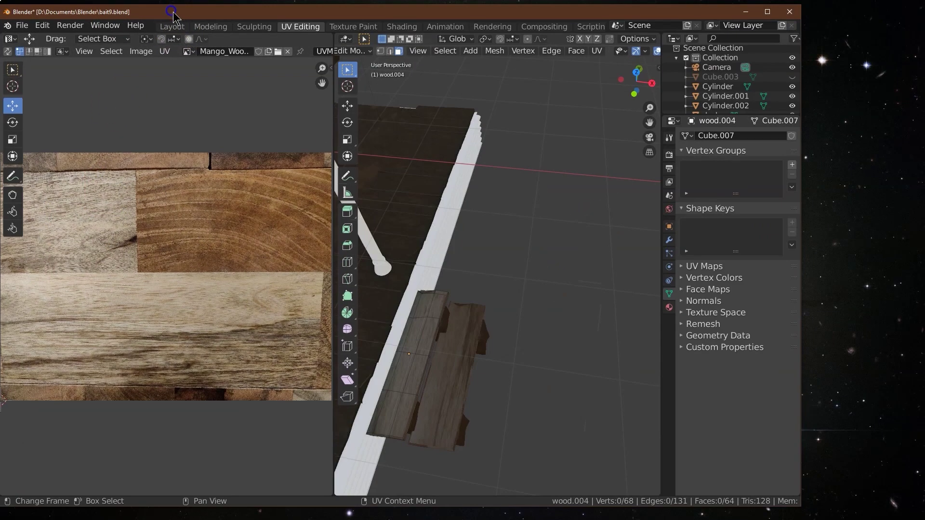
pyautogui.click(768, 12)
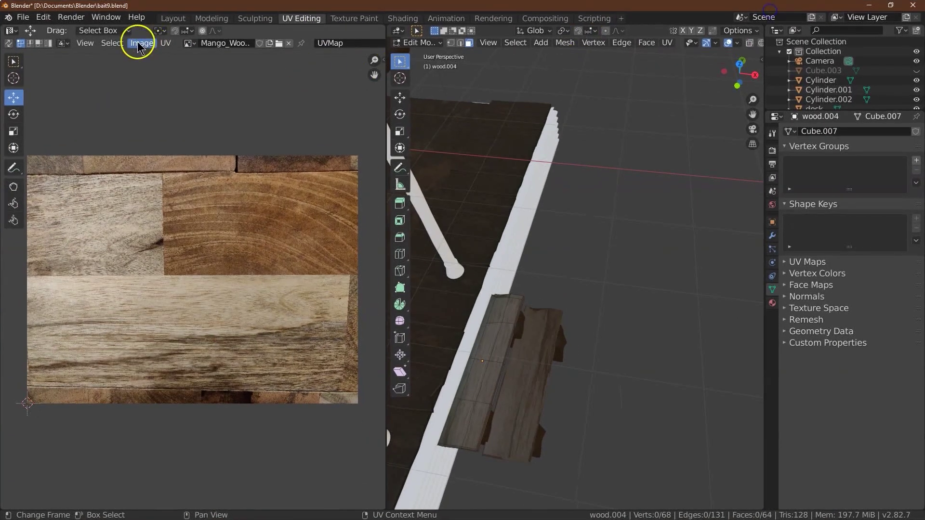
# - Set the wood material's Subsurface to 0.95 in the Layout workspace and deselect the board
pyautogui.click(173, 19)
pyautogui.click(511, 248)
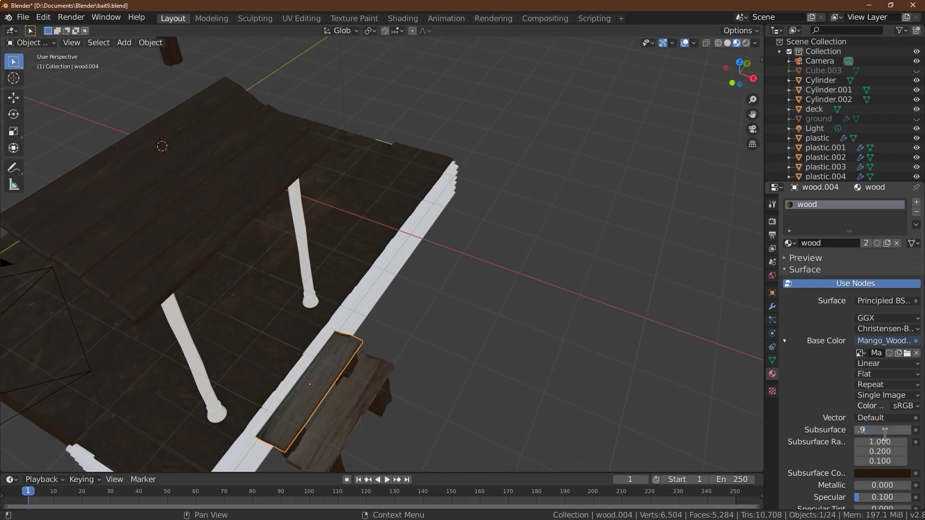
pyautogui.write('5')
pyautogui.press('Return')
pyautogui.click(492, 389)
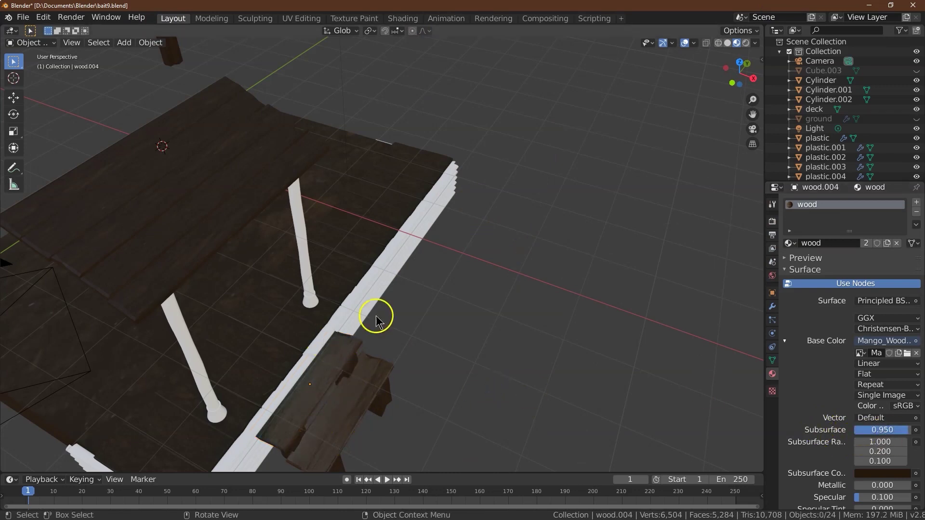
# - Replace the dirt material on the far leg of the lower step with the wood material
pyautogui.click(386, 407)
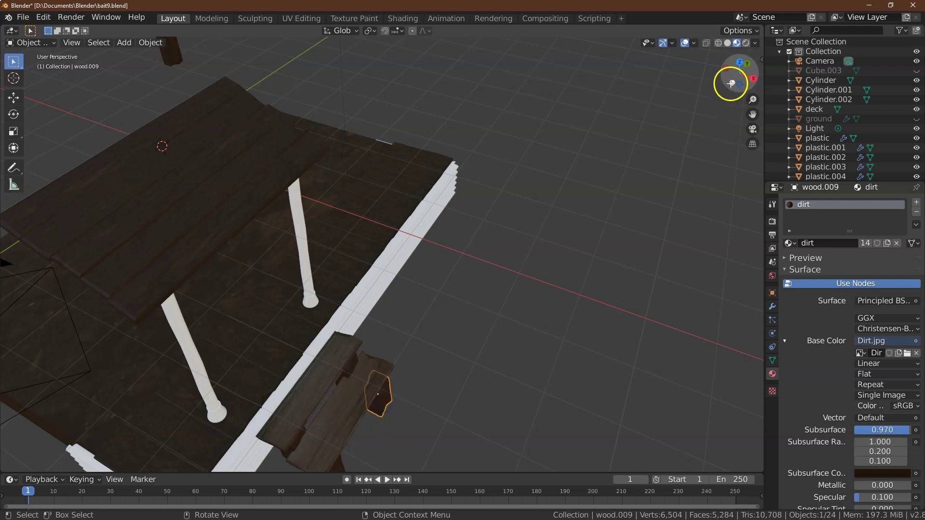
pyautogui.moveTo(731, 83); pyautogui.dragTo(735, 78)
pyautogui.click(917, 203)
pyautogui.click(791, 262)
pyautogui.click(801, 284)
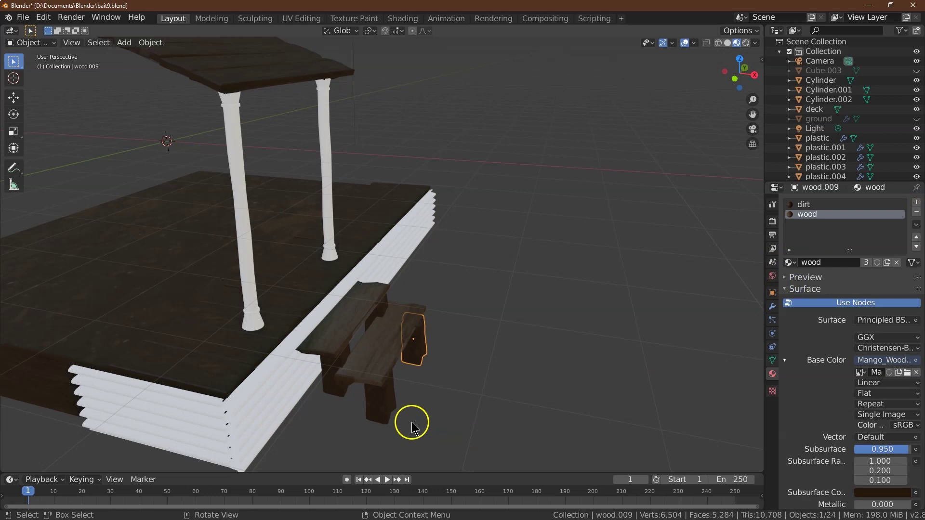
pyautogui.click(878, 204)
pyautogui.click(917, 212)
# - Replace the dirt material with the wood material on the three remaining legs of the steps
pyautogui.click(380, 394)
pyautogui.click(917, 213)
pyautogui.click(790, 244)
pyautogui.click(803, 267)
pyautogui.click(332, 383)
pyautogui.click(917, 213)
pyautogui.click(790, 244)
pyautogui.click(803, 267)
pyautogui.click(378, 316)
pyautogui.click(916, 213)
pyautogui.click(789, 242)
pyautogui.click(803, 267)
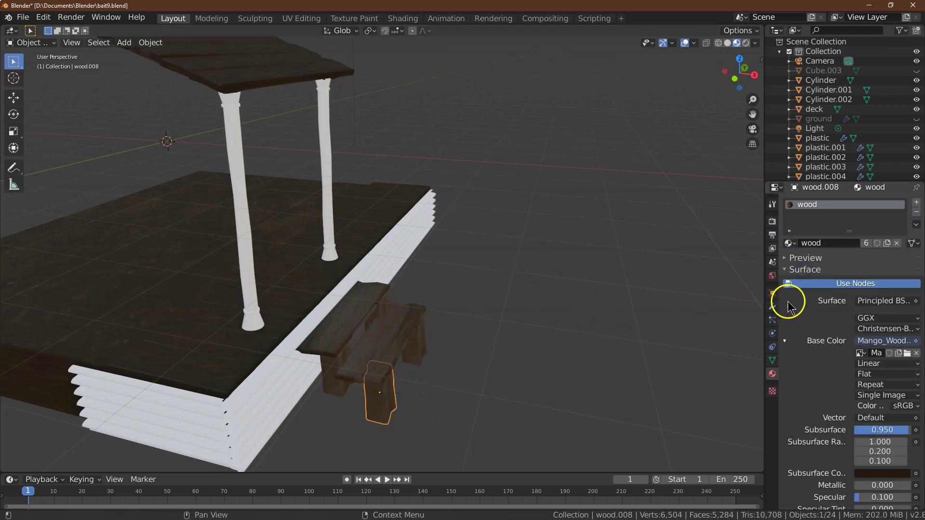
# - Set the Z rotation of the lower step's near leg to 90°
pyautogui.click(772, 293)
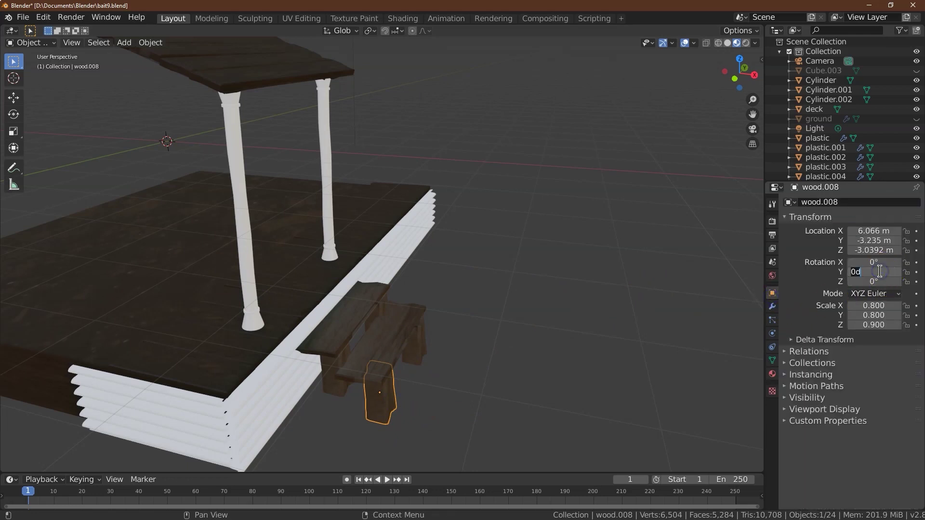
pyautogui.press('Return')
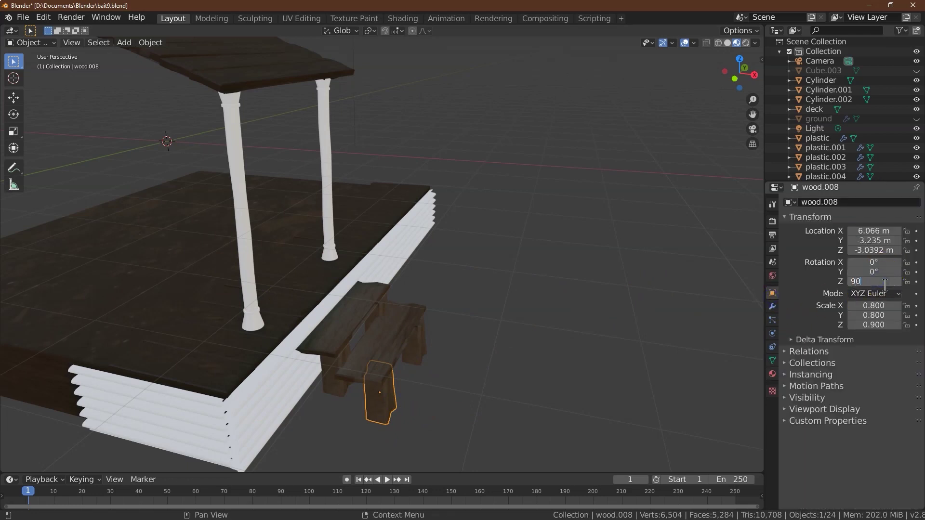
pyautogui.click(885, 285)
pyautogui.write('90')
pyautogui.press('Return')
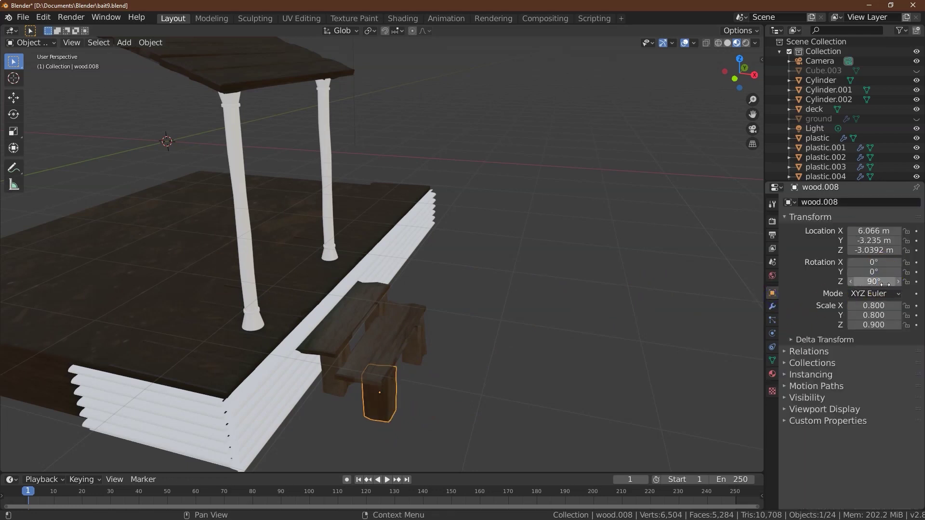
# - Set the Z rotation of the upper step's near leg to 180°
pyautogui.click(329, 389)
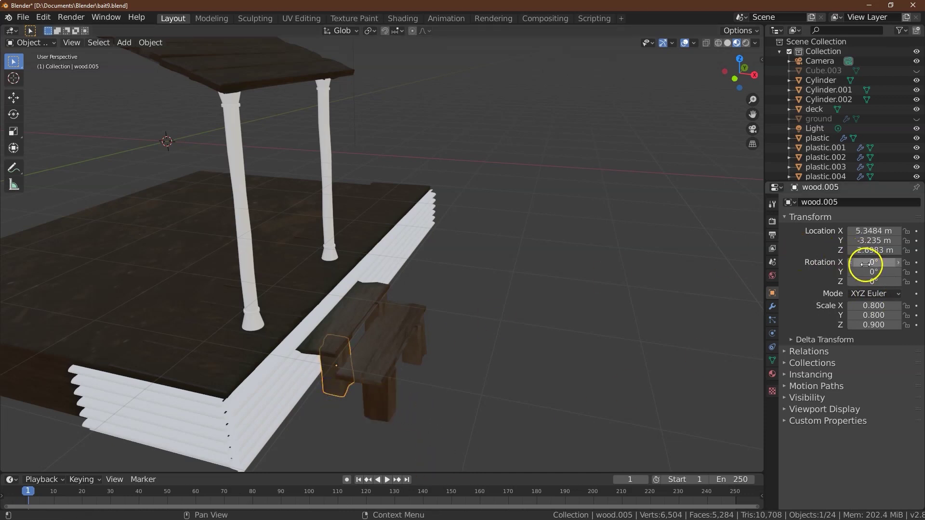
pyautogui.click(871, 279)
pyautogui.write('180')
pyautogui.press('Return')
# - Select all faces of the upper step's far leg in the UV Editing workspace and scale its UV layout
pyautogui.click(382, 313)
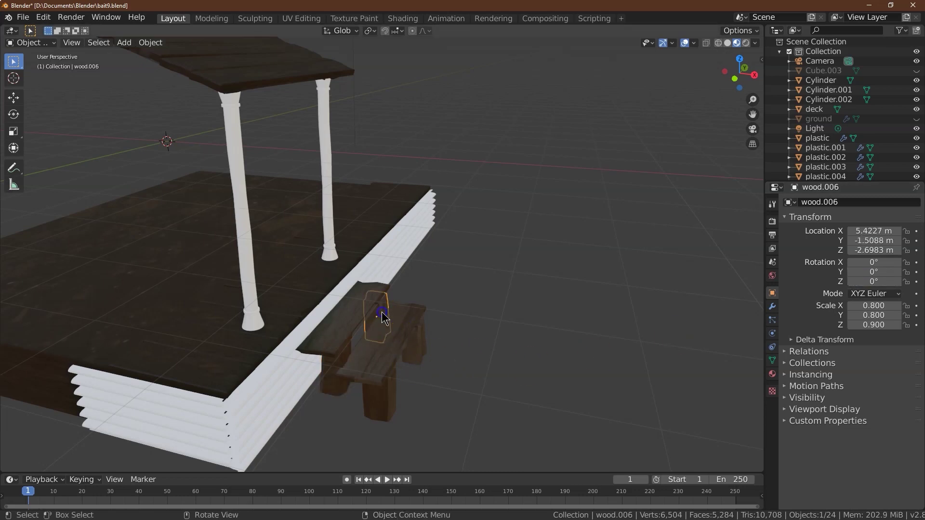
pyautogui.click(301, 18)
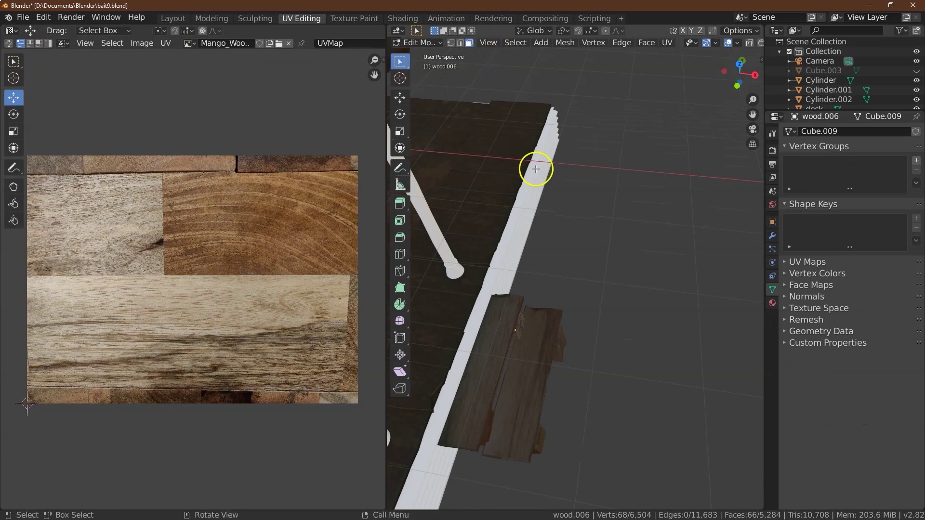
pyautogui.press('l')
pyautogui.click(509, 44)
pyautogui.click(519, 54)
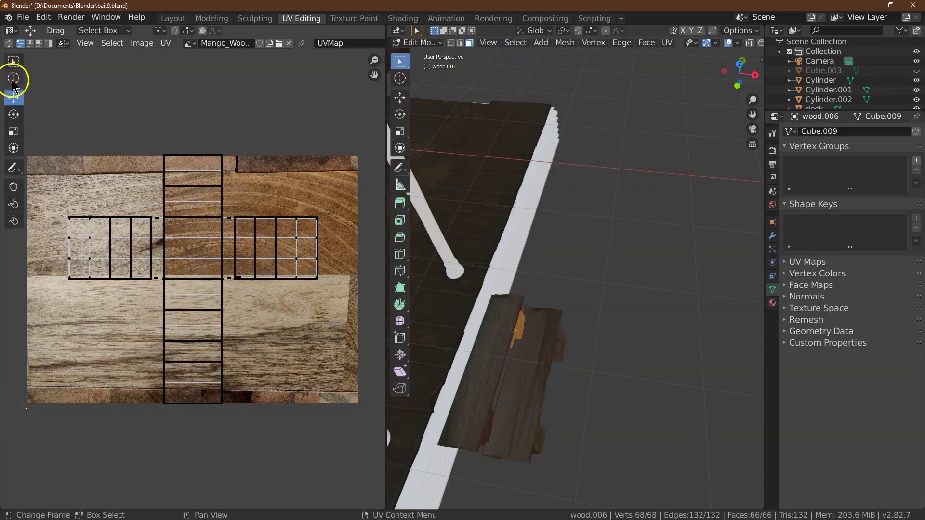
pyautogui.press('a')
pyautogui.click(13, 131)
pyautogui.moveTo(206, 285); pyautogui.dragTo(208, 286)
# - Rotate the leg's UV layout and reposition it on the wood texture, finishing in the Layout workspace with the leg deselected
pyautogui.click(14, 100)
pyautogui.click(14, 114)
pyautogui.moveTo(224, 252); pyautogui.dragTo(217, 312)
pyautogui.click(14, 97)
pyautogui.moveTo(227, 281); pyautogui.dragTo(244, 199)
pyautogui.click(13, 131)
pyautogui.click(658, 345)
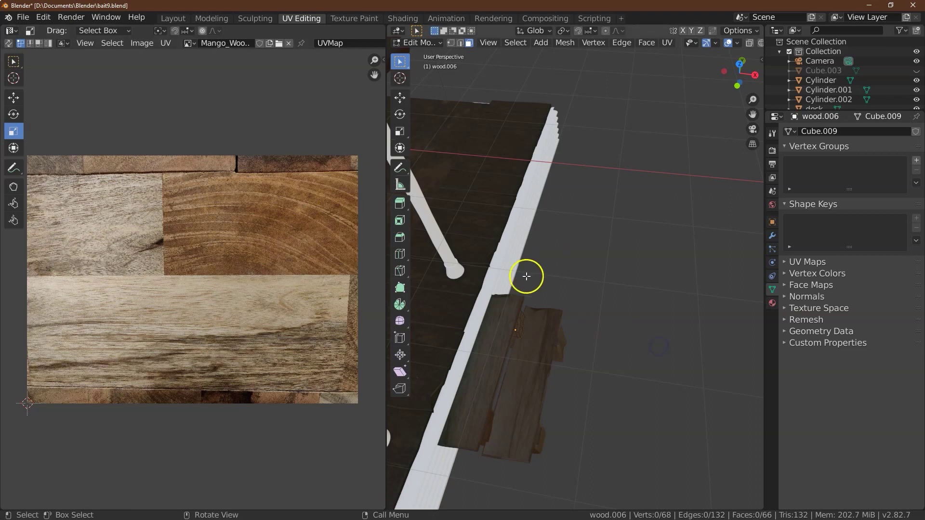
pyautogui.click(174, 18)
pyautogui.click(557, 293)
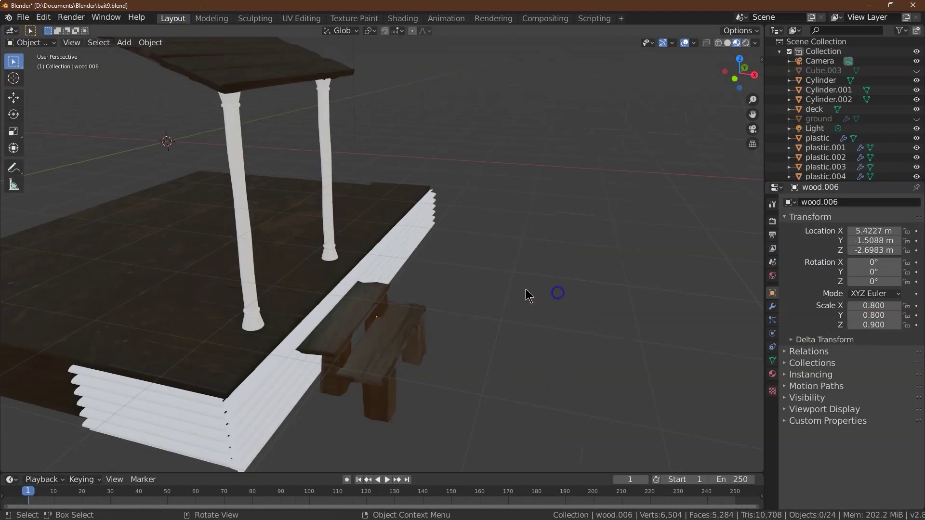
# - Replace the dirt material on the porch's front floor boards with the wood material
pyautogui.click(192, 378)
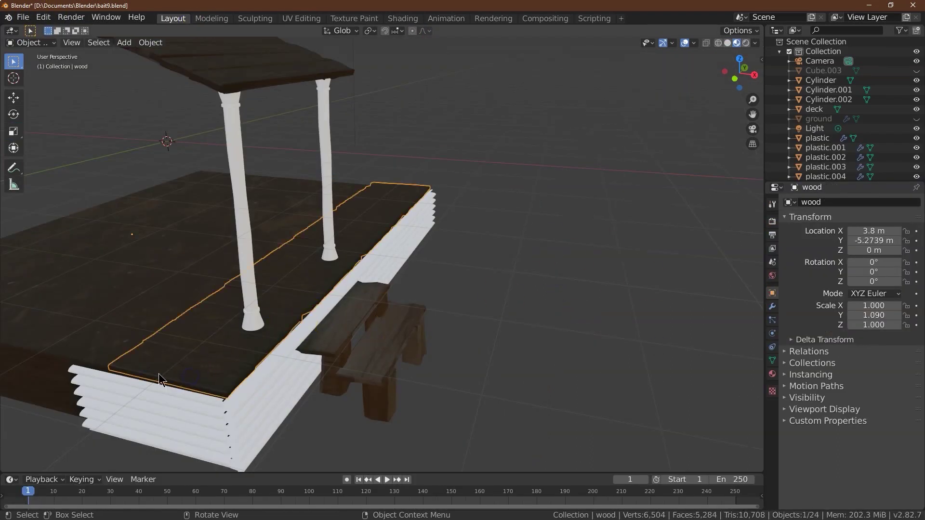
pyautogui.click(772, 374)
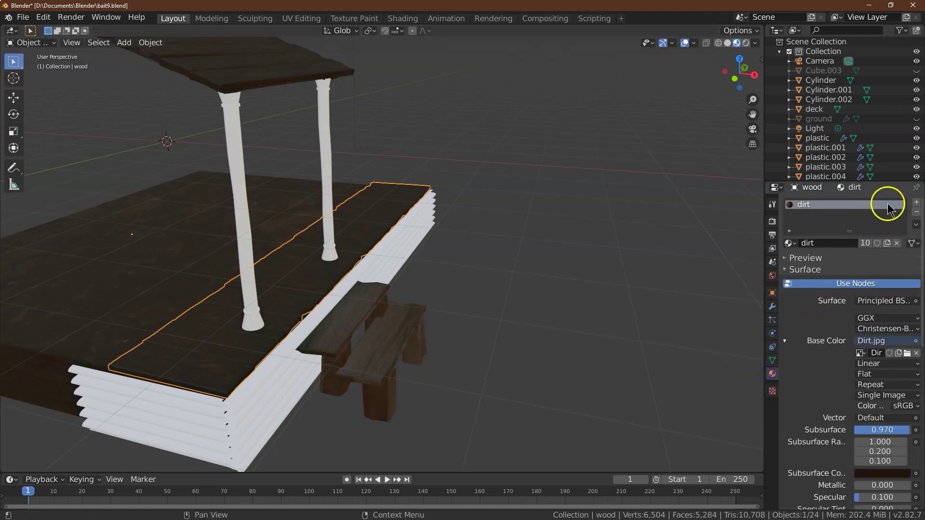
pyautogui.click(915, 212)
pyautogui.click(788, 244)
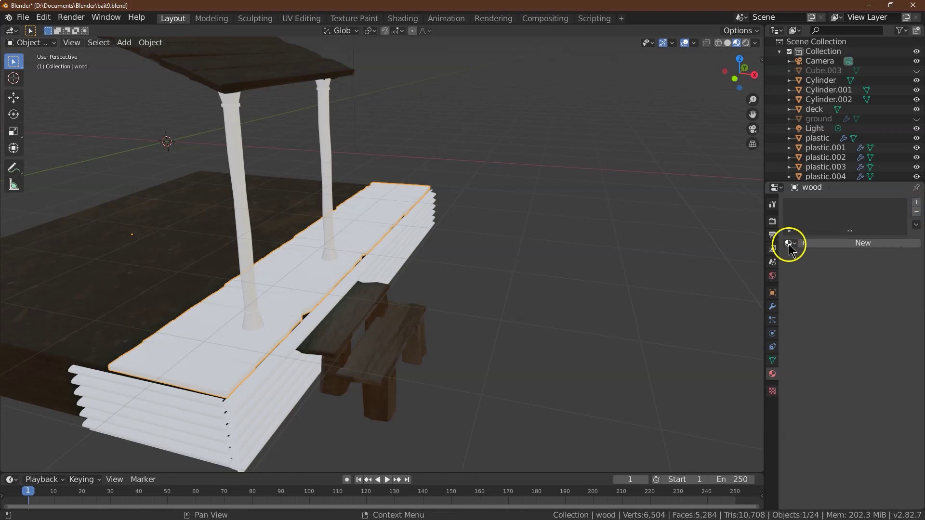
pyautogui.click(793, 268)
pyautogui.moveTo(338, 217); pyautogui.dragTo(248, 119, button='middle')
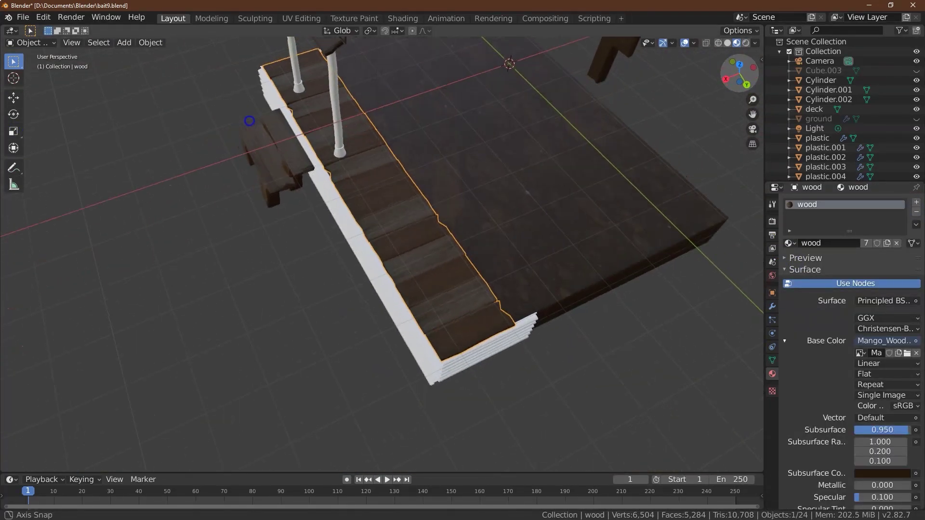
# - Replace the front floor boards' material with a new one that uses the mango wood image texture as Base Color
pyautogui.click(916, 214)
pyautogui.click(826, 243)
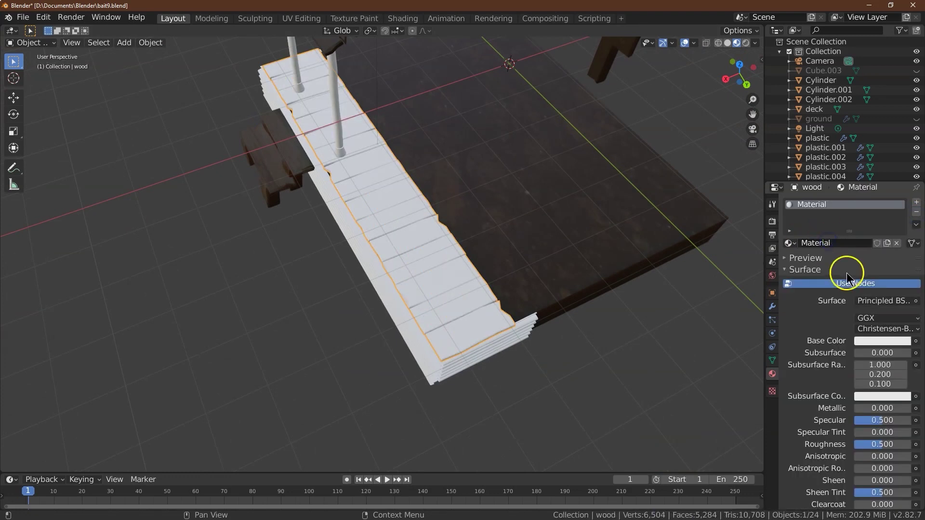
pyautogui.click(887, 341)
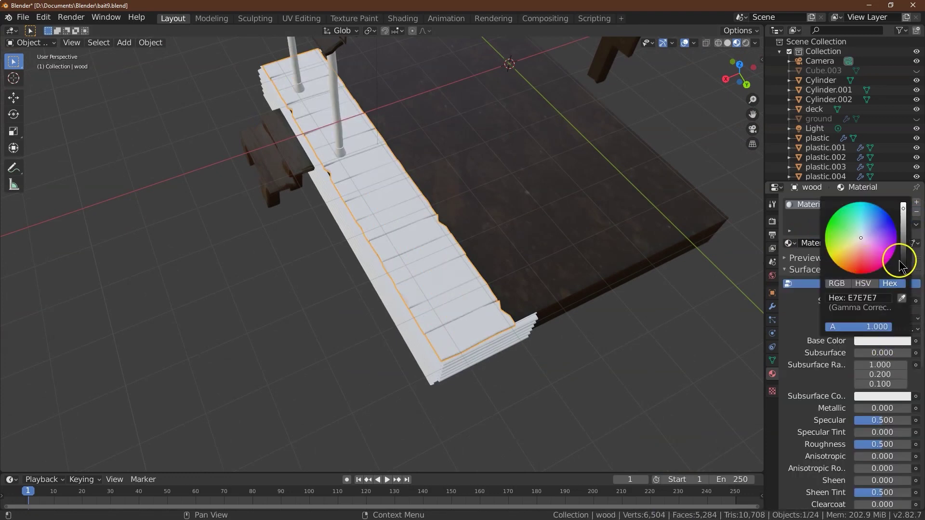
pyautogui.click(915, 341)
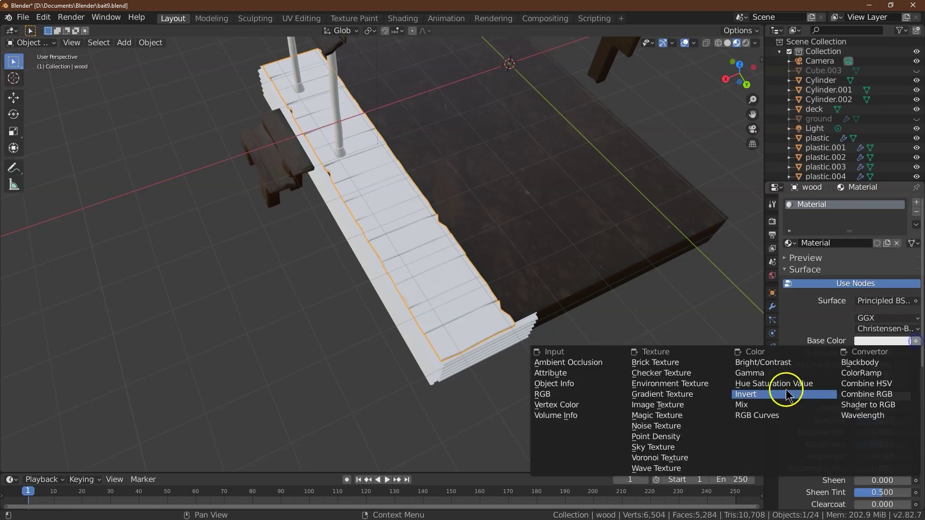
pyautogui.click(690, 405)
pyautogui.click(907, 353)
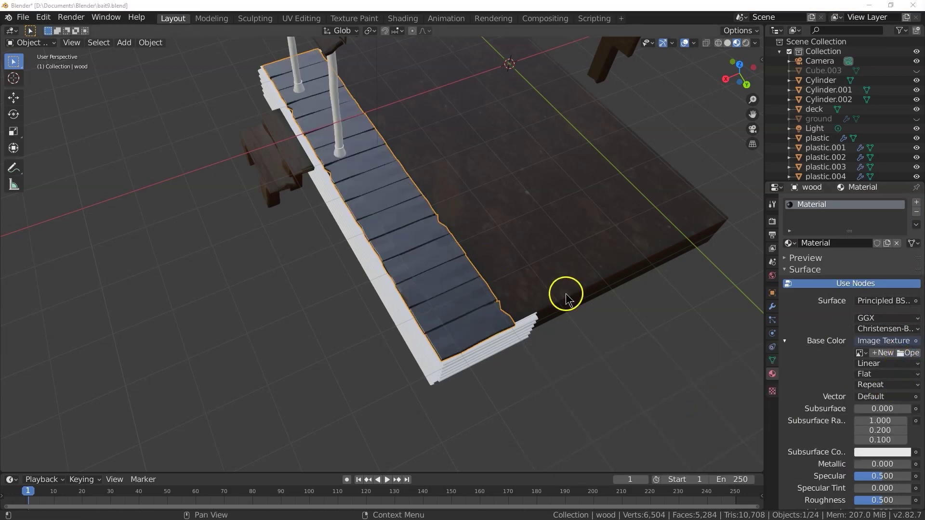
pyautogui.doubleClick(232, 92)
pyautogui.scroll(-3, 411, 227)
pyautogui.scroll(3, 411, 226)
pyautogui.doubleClick(315, 177)
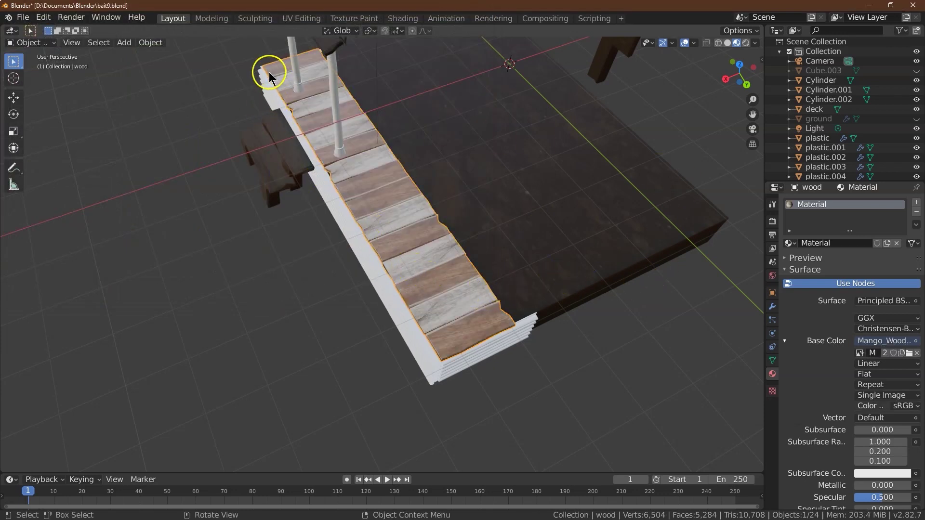
# - Select all floor board faces in the UV Editing workspace and widen the UV layout's horizontal band by about 1.3 in X
pyautogui.scroll(-2, 437, 245)
pyautogui.moveTo(735, 75); pyautogui.dragTo(88, 70)
pyautogui.click(298, 18)
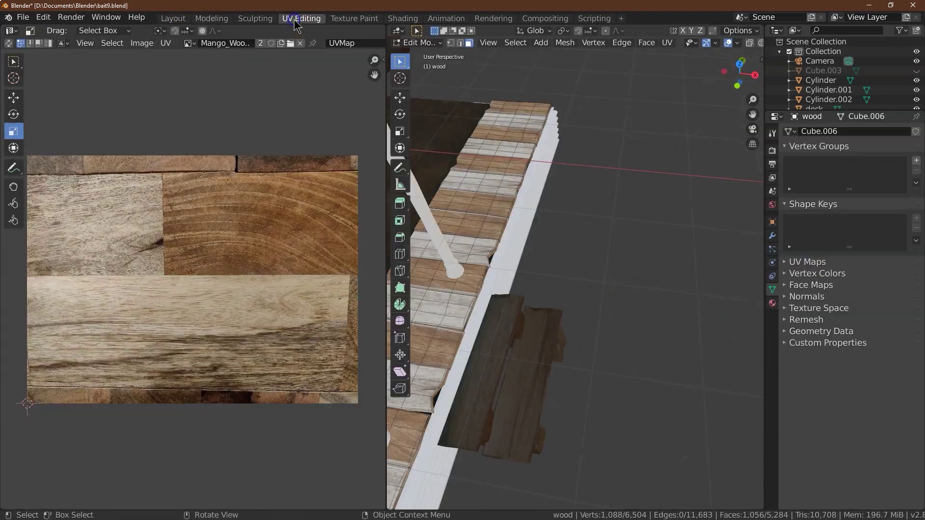
pyautogui.click(516, 42)
pyautogui.click(532, 55)
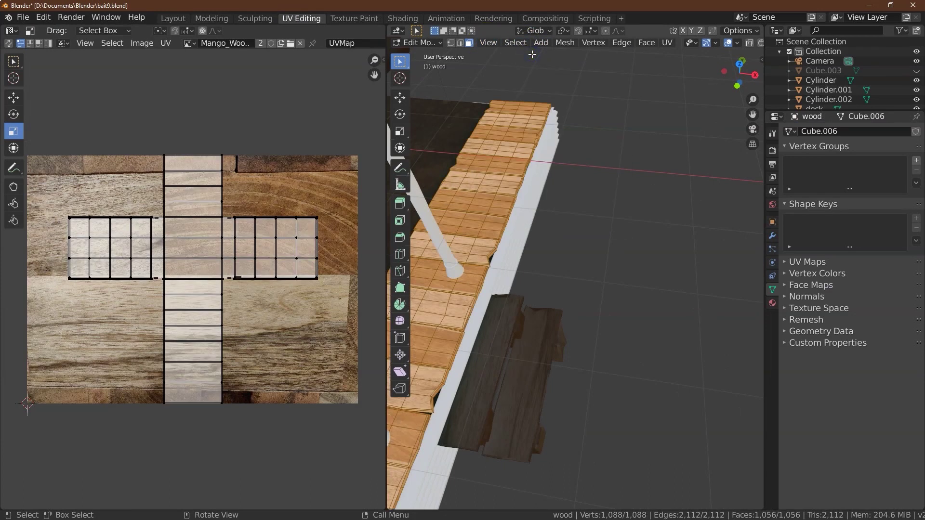
pyautogui.press('b')
pyautogui.moveTo(297, 284); pyautogui.dragTo(338, 292)
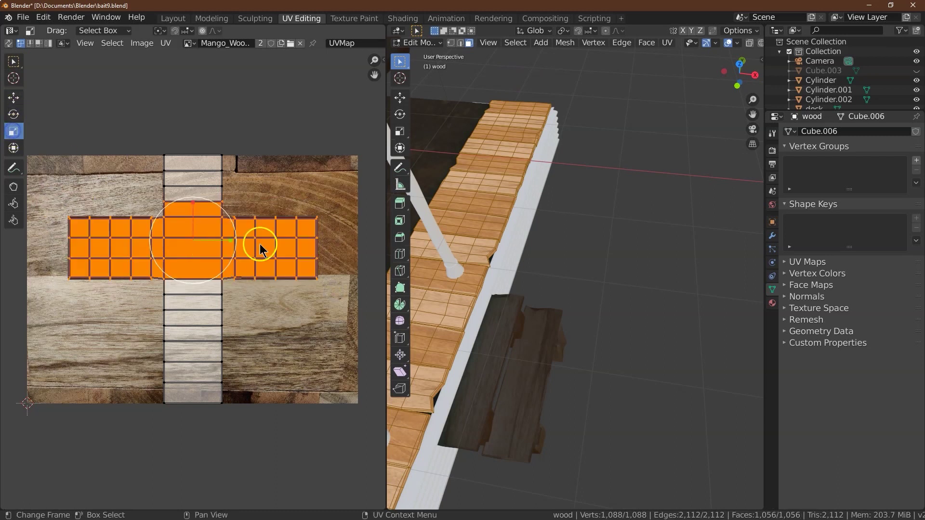
pyautogui.moveTo(229, 239); pyautogui.dragTo(243, 242)
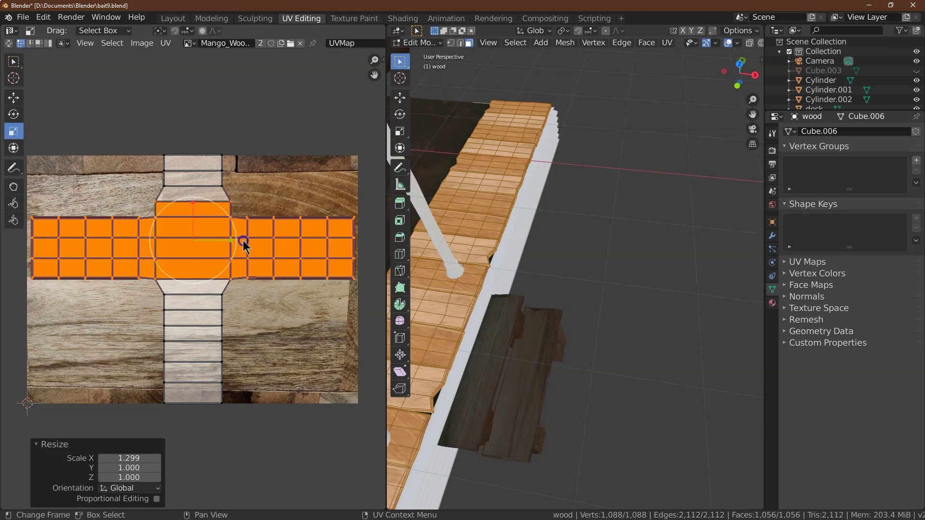
# - Widen the narrow UV row below the band by about 1.37 in X and return to the Layout workspace
pyautogui.click(193, 333)
pyautogui.moveTo(232, 335); pyautogui.dragTo(247, 334)
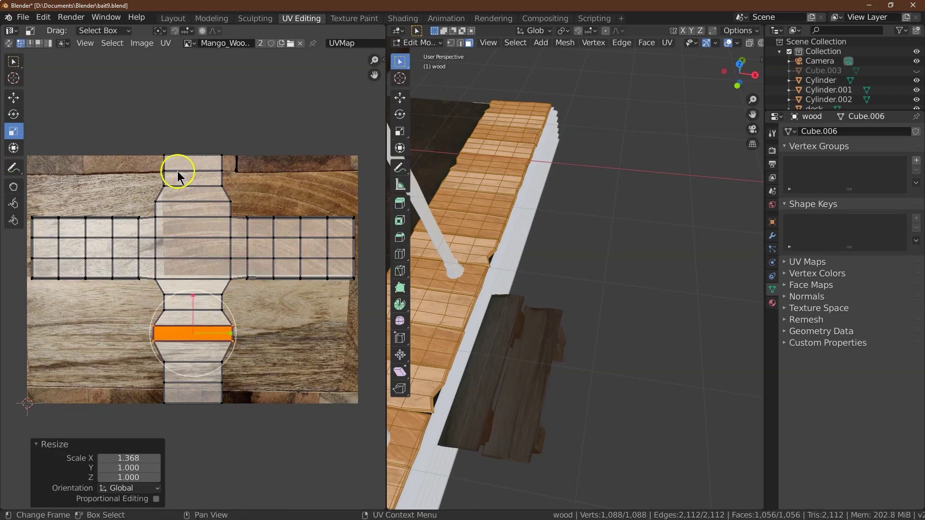
pyautogui.moveTo(163, 380); pyautogui.dragTo(233, 383)
pyautogui.click(67, 91)
pyautogui.click(174, 18)
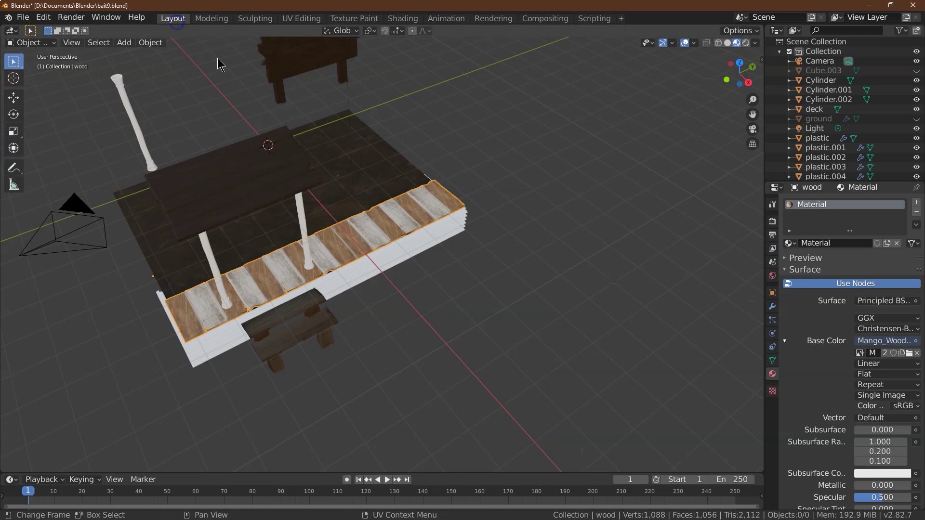
pyautogui.click(358, 240)
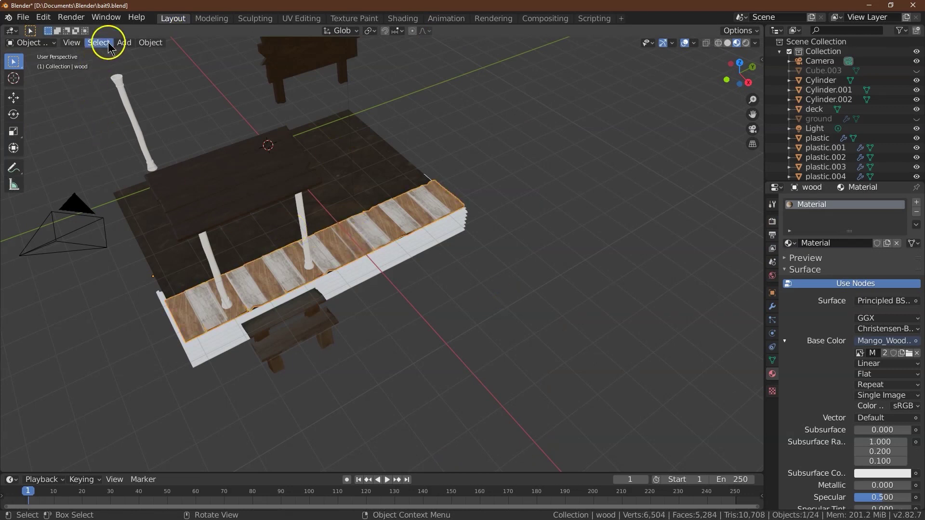
pyautogui.click(296, 19)
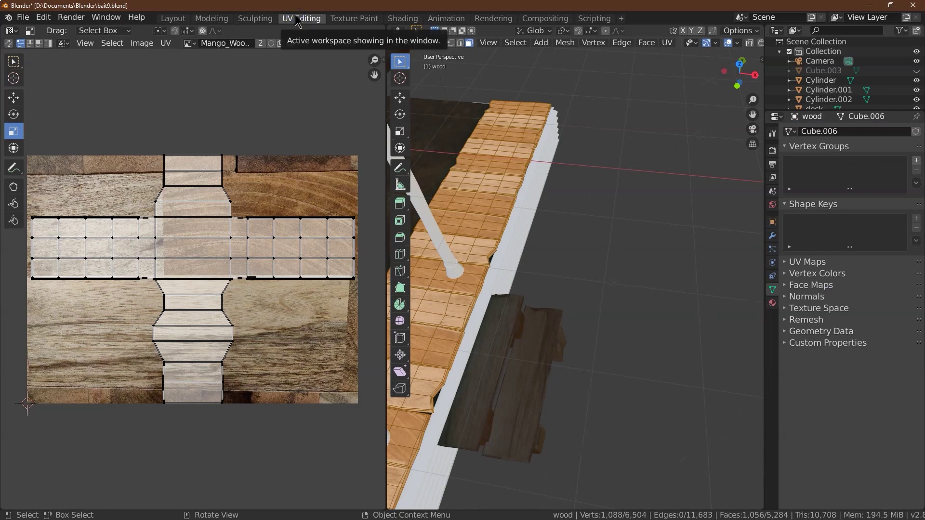
pyautogui.click(174, 19)
# - Set the floor board material's Subsurface to 0.9 and its Subsurface Color to hex 332211
pyautogui.scroll(-2, 850, 403)
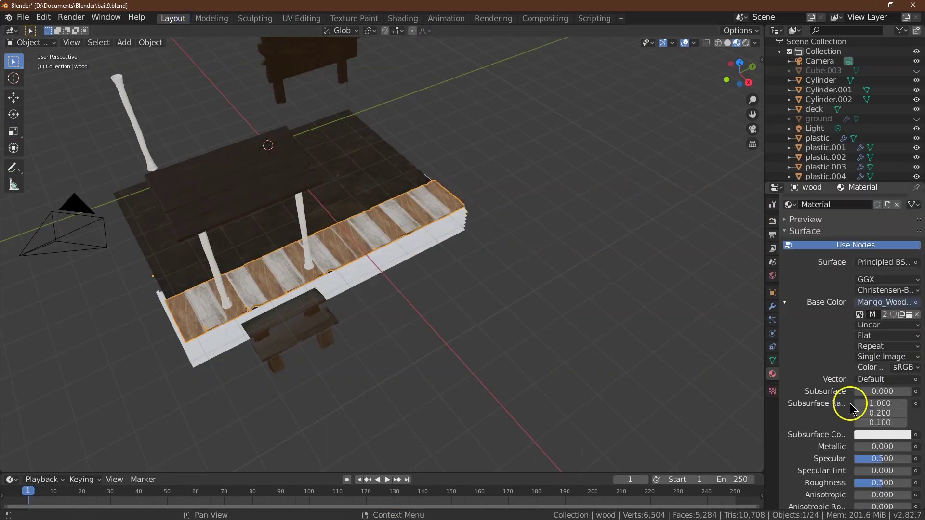
pyautogui.scroll(-2, 850, 404)
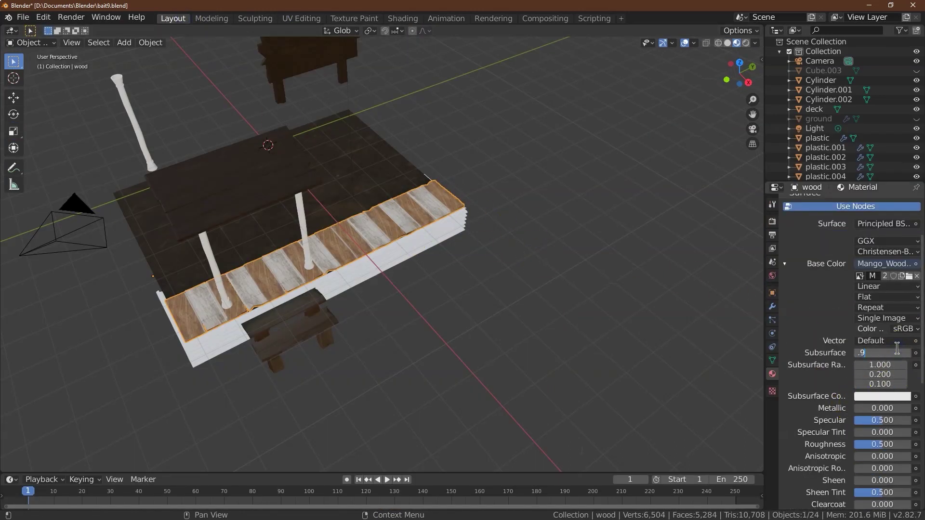
pyautogui.press('Return')
pyautogui.click(870, 395)
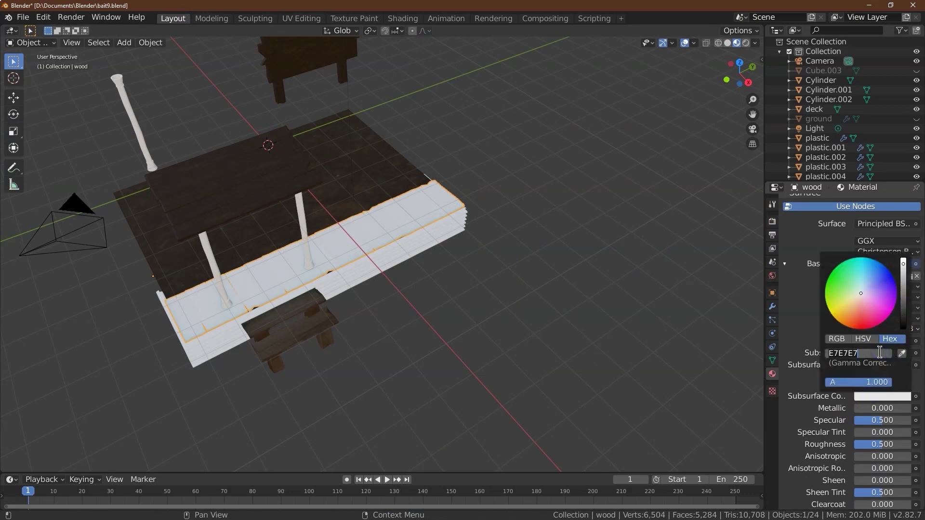
pyautogui.click(880, 353)
pyautogui.write('332211')
pyautogui.press('Return')
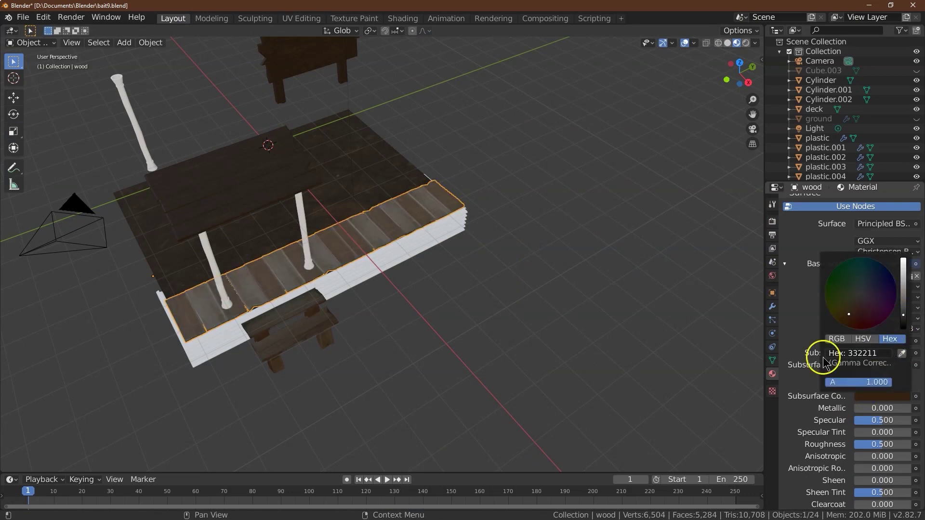
# - Set the floor board material's Specular to 0.1 and Roughness to 0.4, and deselect the boards
pyautogui.click(884, 422)
pyautogui.write('.1')
pyautogui.click(871, 445)
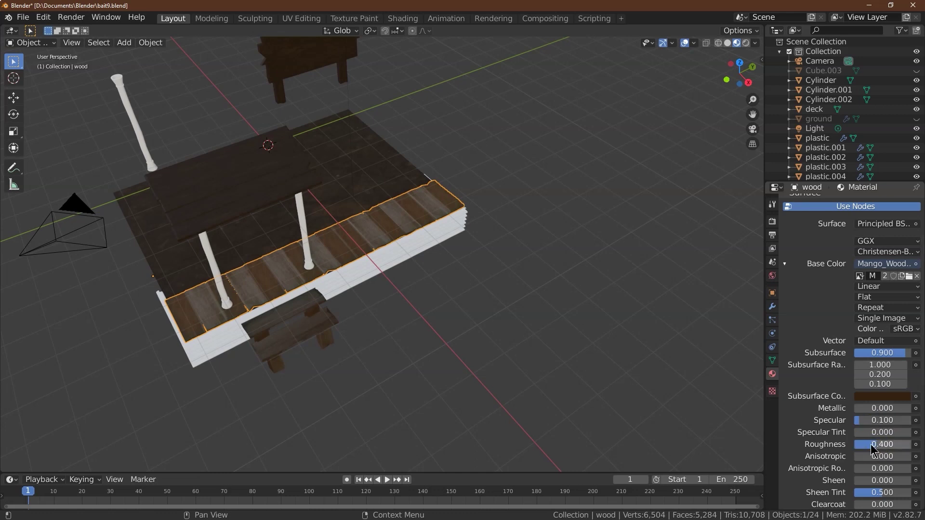
pyautogui.click(358, 352)
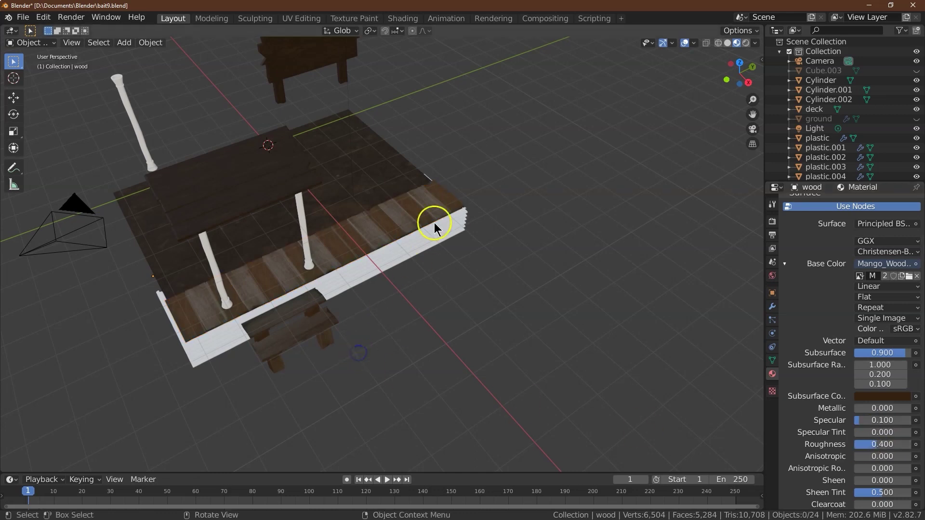
# - Brighten the floor board material's Subsurface Color to a lighter brown and set Subsurface to 0.4
pyautogui.click(906, 396)
pyautogui.moveTo(904, 313)
pyautogui.mouseDown()
pyautogui.moveTo(903, 286)
pyautogui.moveTo(903, 302)
pyautogui.mouseUp()
pyautogui.scroll(6, 495, 328)
pyautogui.click(895, 394)
pyautogui.click(875, 353)
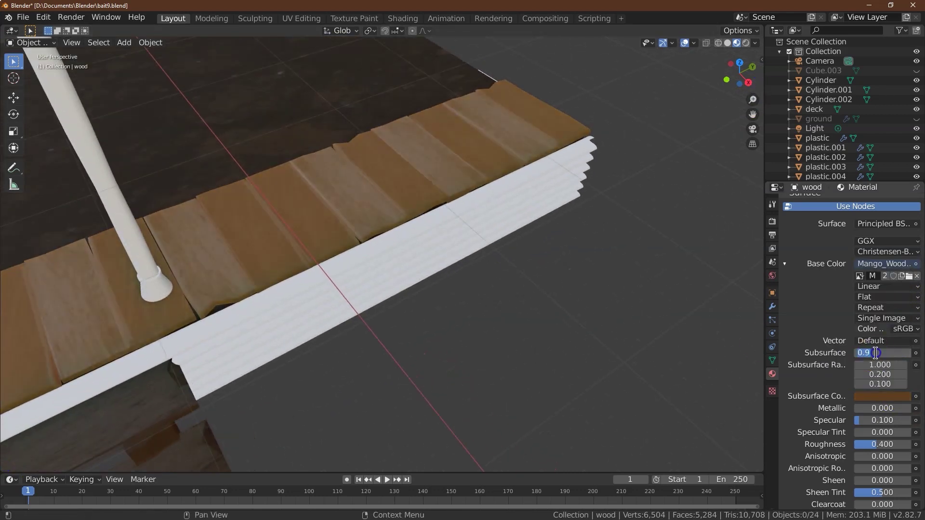
pyautogui.write('.4')
pyautogui.press('Return')
# - Darken the floor board material's Subsurface Color to a deep brown and set Subsurface to 0.7
pyautogui.click(895, 399)
pyautogui.click(904, 312)
pyautogui.click(875, 355)
pyautogui.write('.7')
pyautogui.press('Return')
# - Raise the floor board material's Subsurface to 0.8
pyautogui.scroll(-4, 633, 287)
pyautogui.moveTo(632, 287); pyautogui.dragTo(403, 319, button='middle')
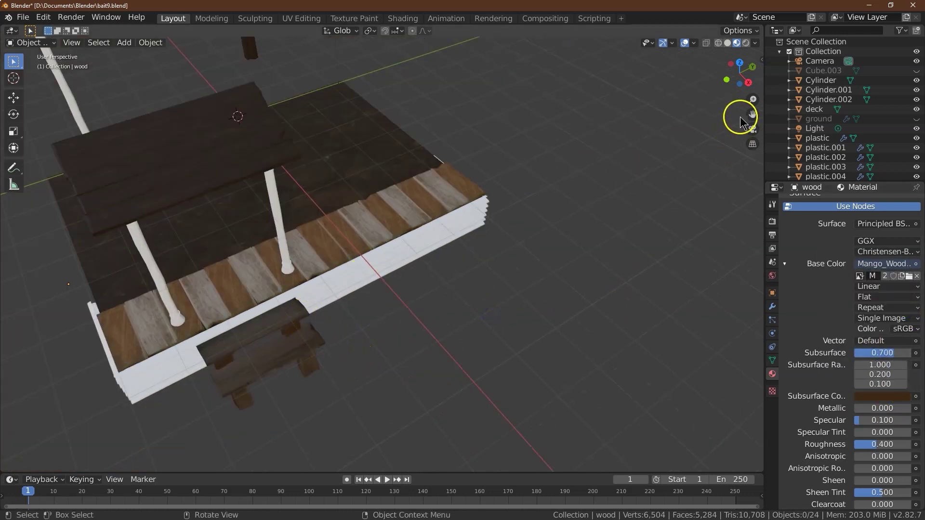
pyautogui.moveTo(741, 119); pyautogui.dragTo(730, 130)
pyautogui.click(908, 352)
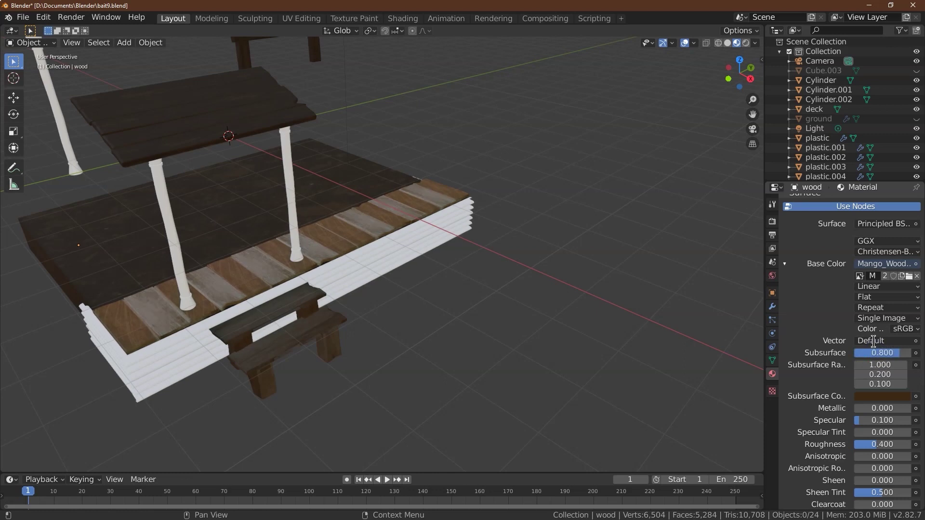
pyautogui.click(578, 373)
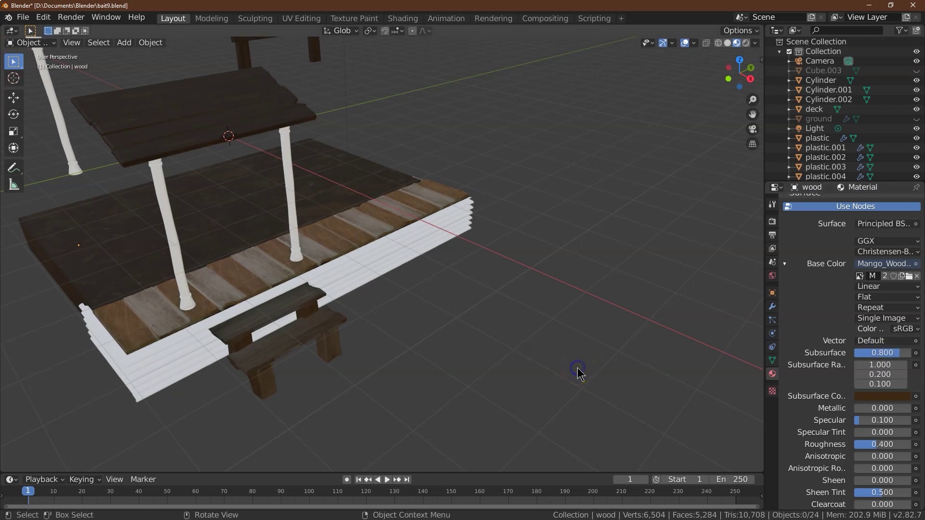
# - Replace the dirt material on the porch roof with the existing wood material
pyautogui.click(155, 125)
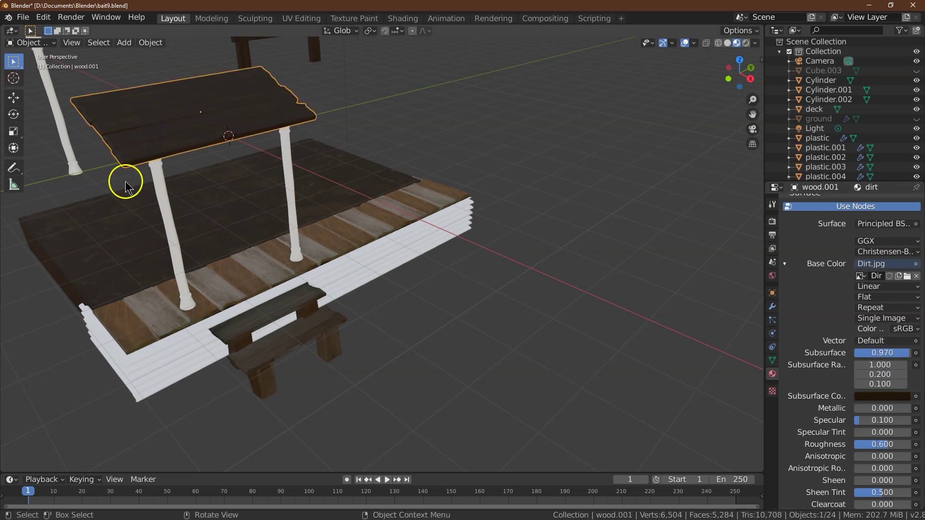
pyautogui.scroll(4, 809, 285)
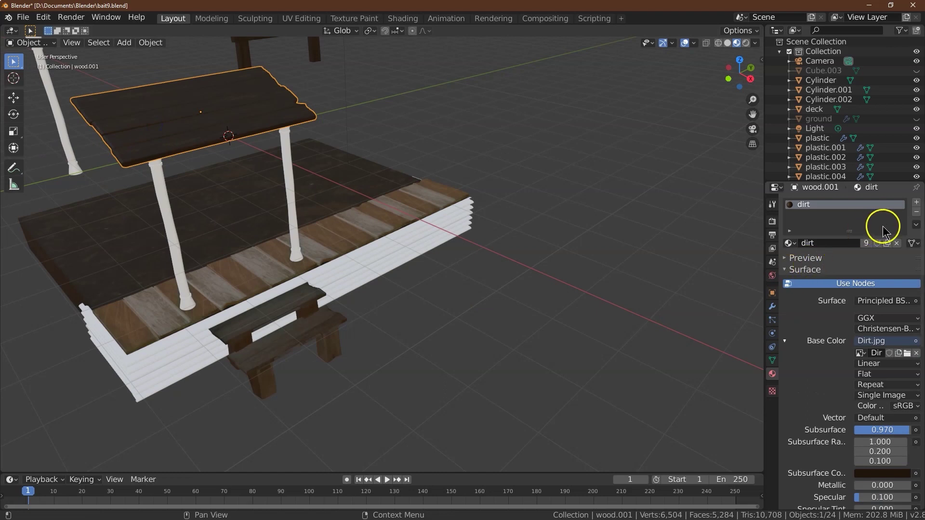
pyautogui.click(917, 213)
pyautogui.click(792, 242)
pyautogui.click(806, 275)
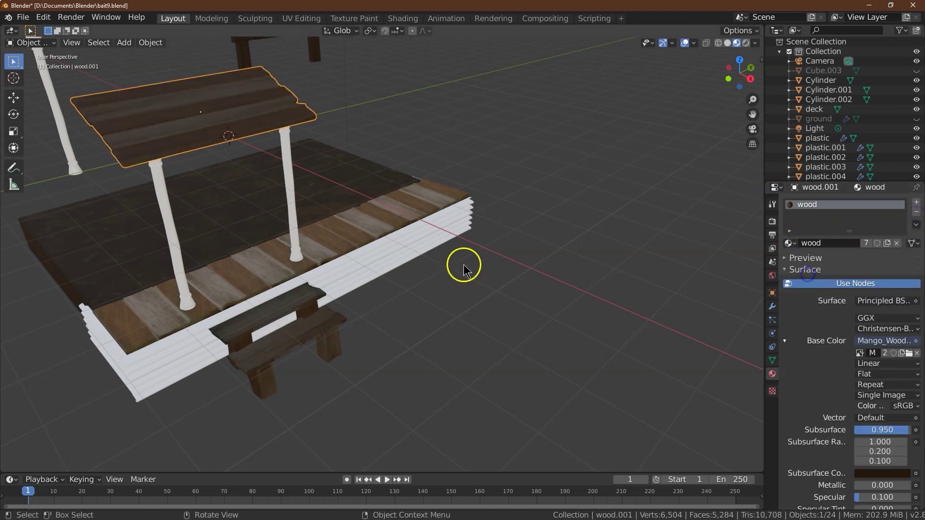
# - Rename the porch floor boards' material as deck wood
pyautogui.click(367, 227)
pyautogui.click(835, 243)
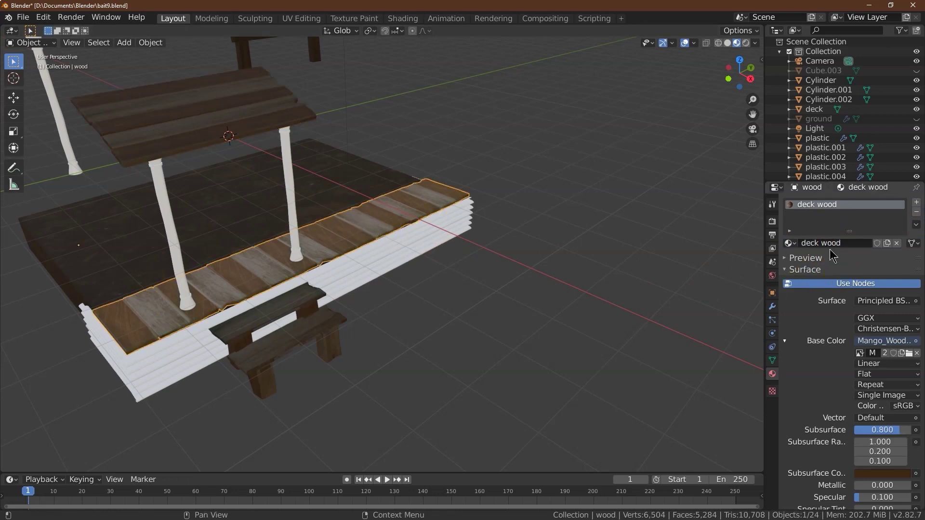
# - Stretch the porch roof's UV islands slightly wider along X over the wood texture, and return to the layout workspace
pyautogui.click(133, 95)
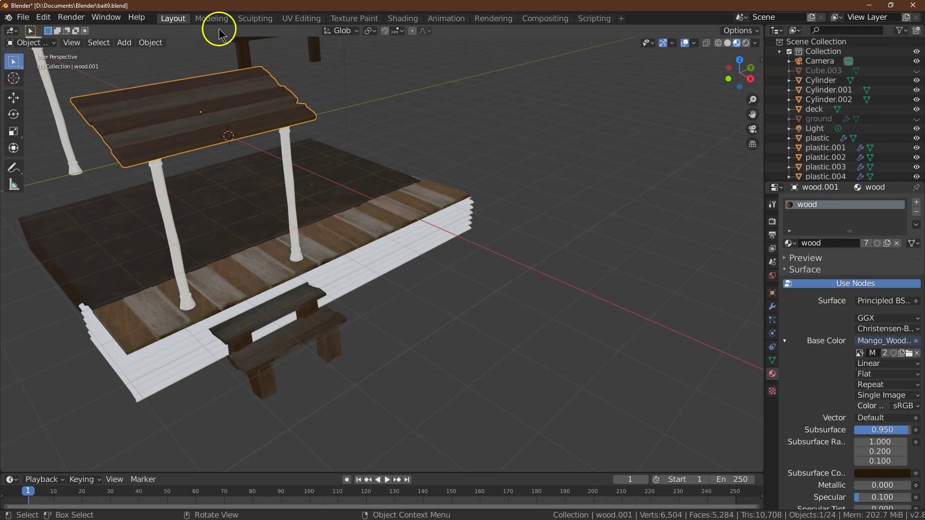
pyautogui.click(297, 19)
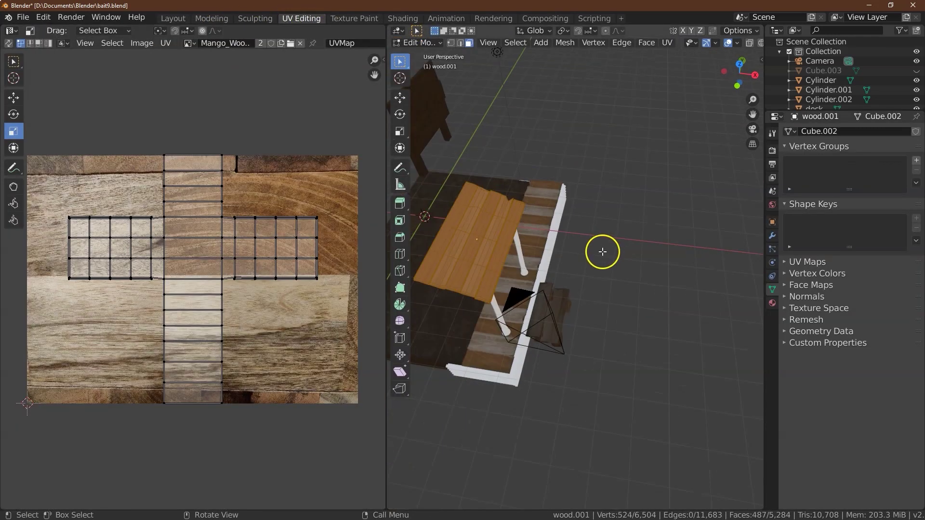
pyautogui.moveTo(56, 207); pyautogui.dragTo(323, 291)
pyautogui.click(15, 131)
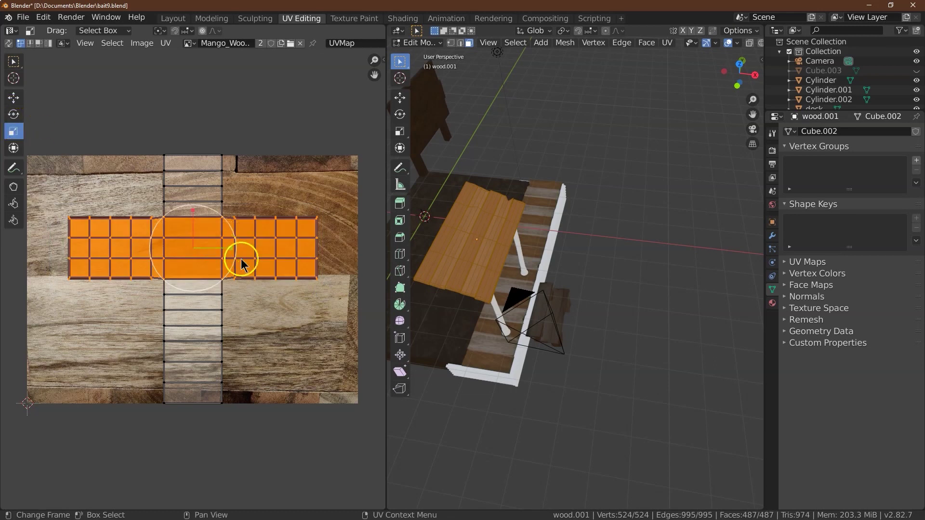
pyautogui.moveTo(233, 250); pyautogui.dragTo(246, 254)
pyautogui.click(595, 366)
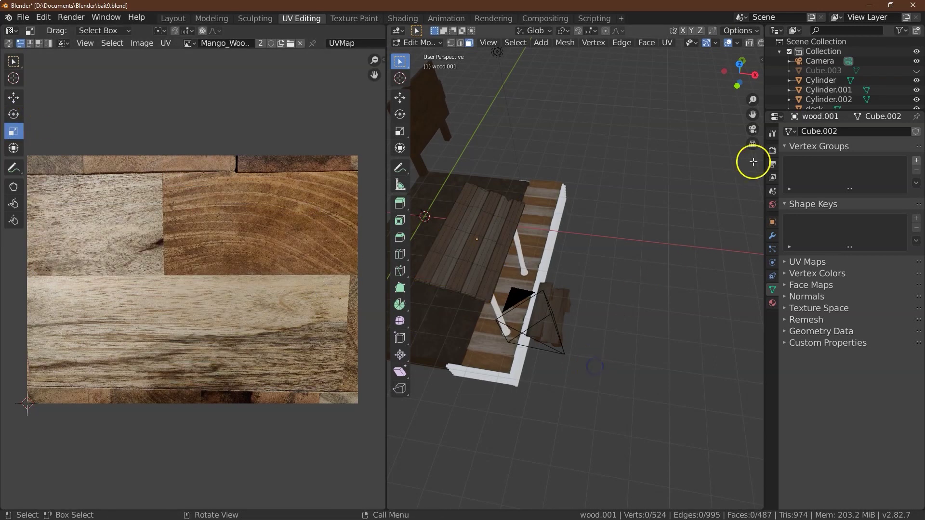
pyautogui.click(175, 19)
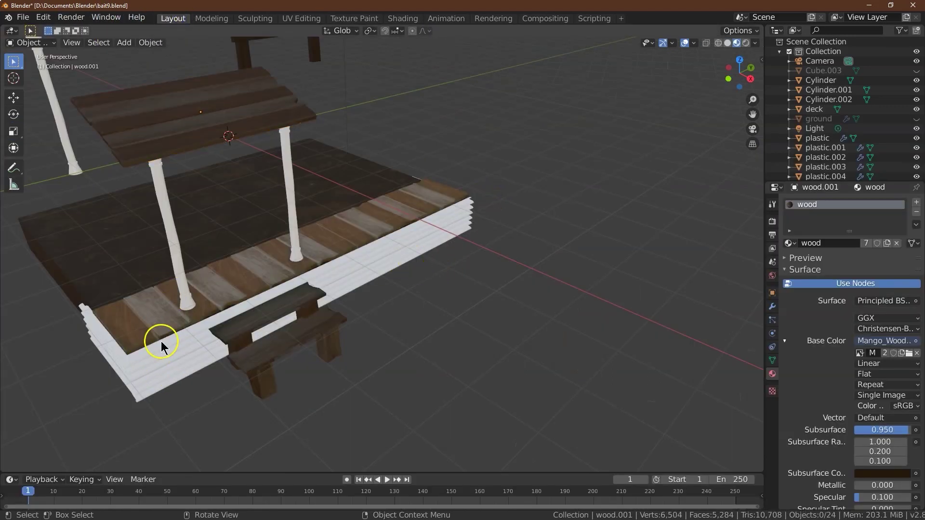
# - Try the deck wood material on the porch post nearer the deck's corner
pyautogui.click(180, 290)
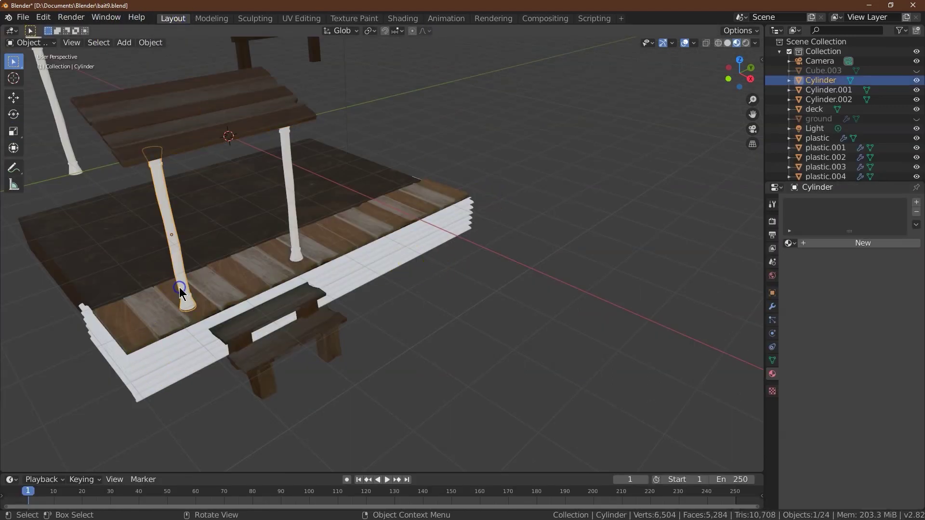
pyautogui.click(790, 247)
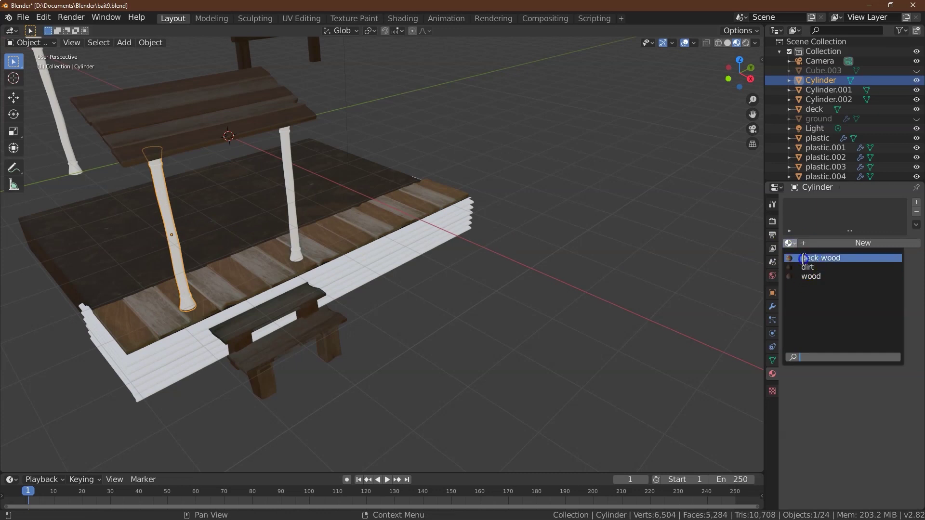
pyautogui.click(819, 258)
pyautogui.click(292, 199)
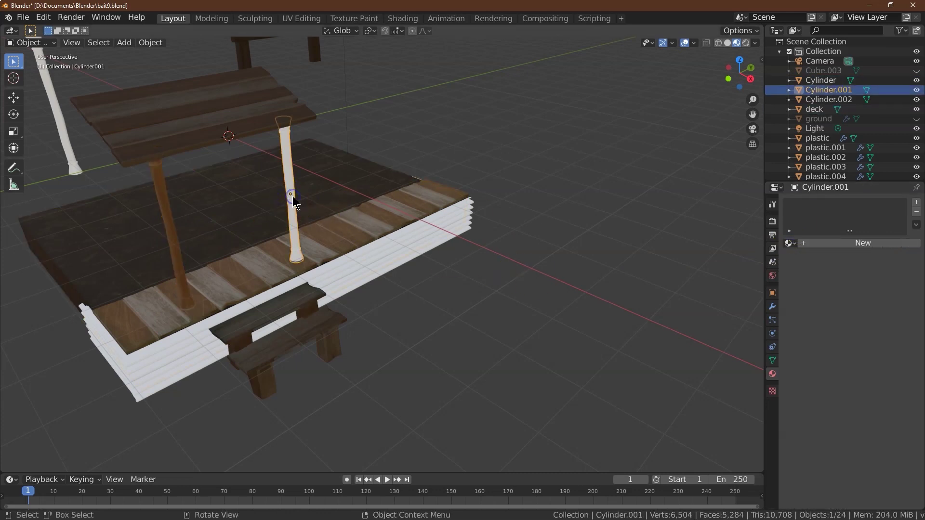
# - Assign the wood material to both front porch posts
pyautogui.click(178, 264)
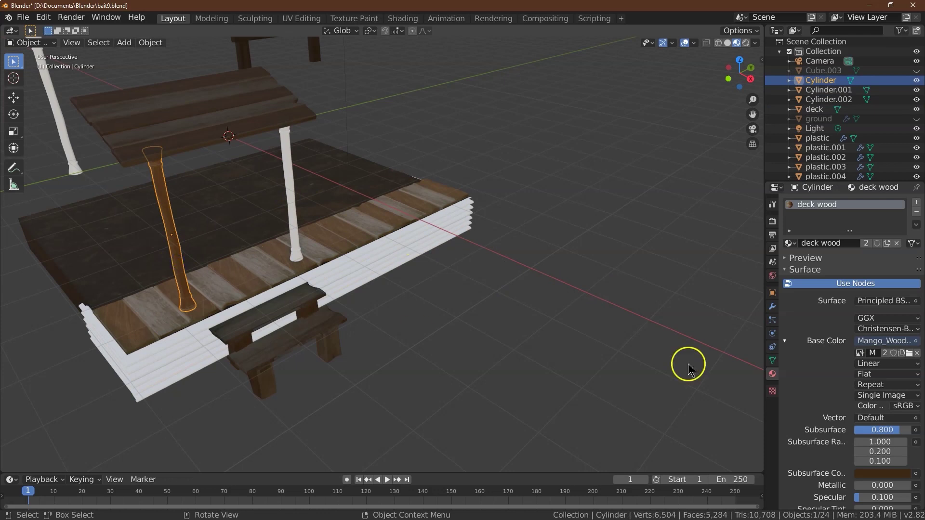
pyautogui.click(790, 243)
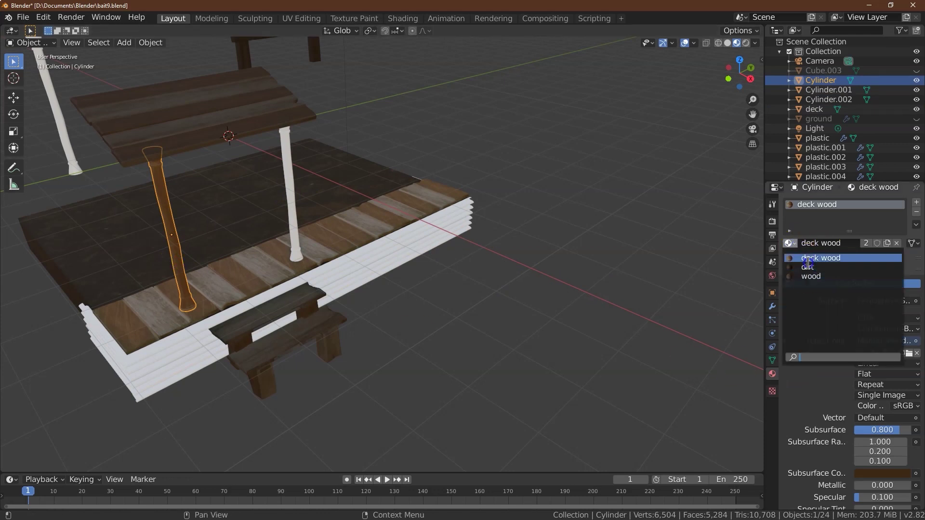
pyautogui.click(811, 277)
pyautogui.click(290, 203)
pyautogui.click(786, 244)
pyautogui.click(811, 277)
# - Inspect the corner porch post's UV layout over the wood texture
pyautogui.click(169, 227)
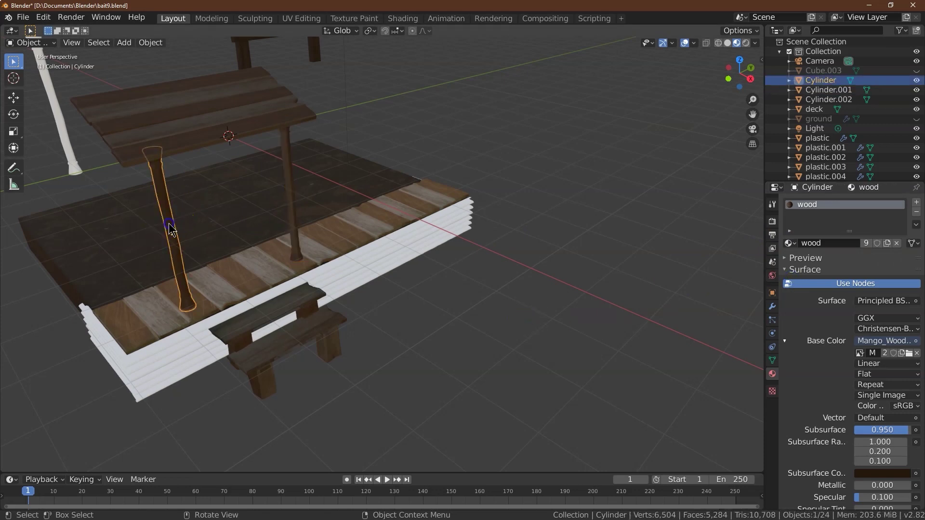
pyautogui.click(307, 20)
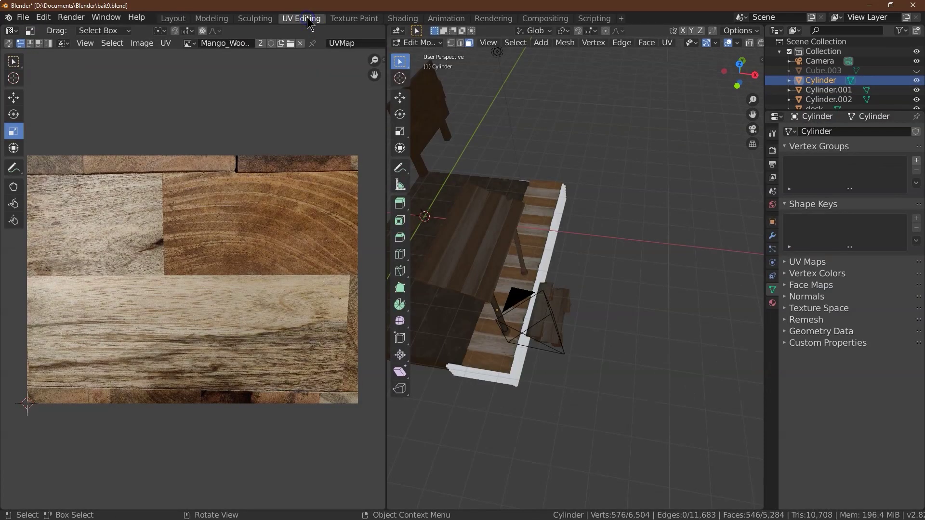
pyautogui.click(519, 49)
pyautogui.click(517, 52)
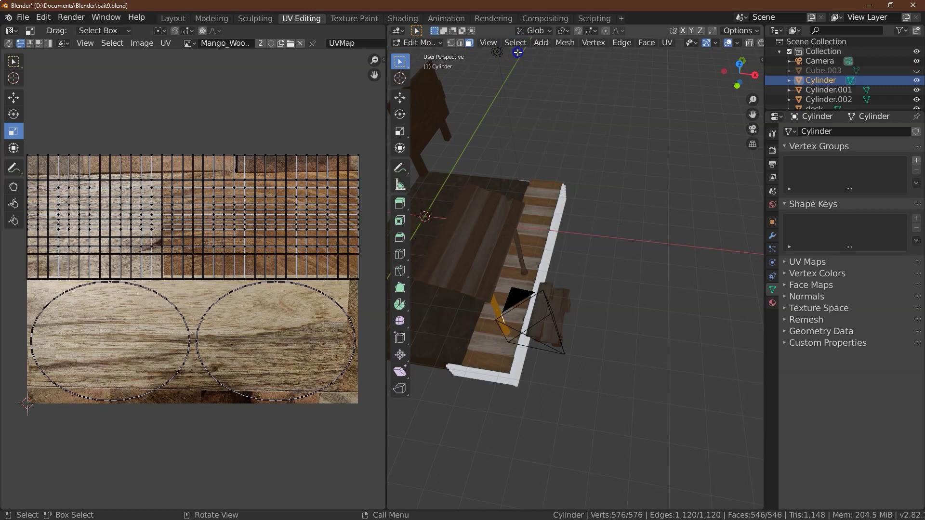
pyautogui.click(172, 18)
# - Create a new material named plastic on the front siding panel behind the steps
pyautogui.click(185, 347)
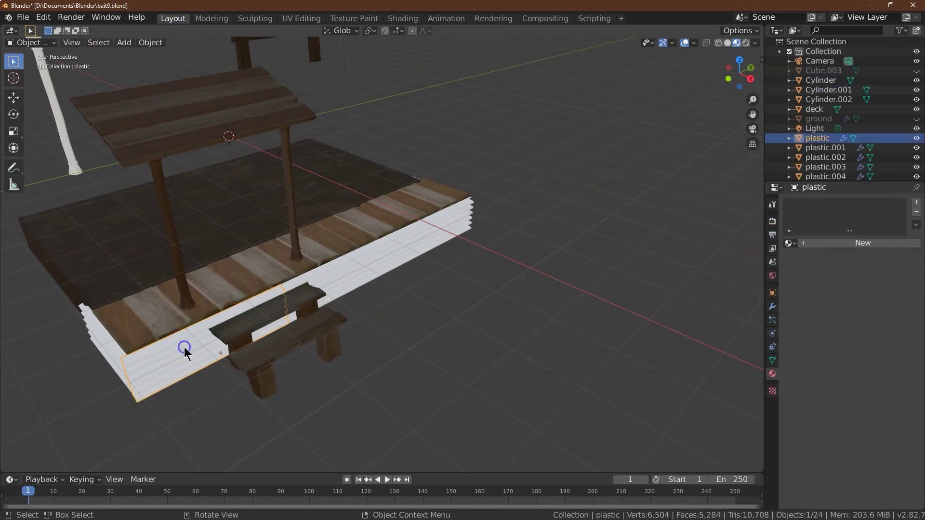
pyautogui.click(243, 340)
pyautogui.click(163, 354)
pyautogui.click(824, 243)
pyautogui.click(850, 245)
pyautogui.write('plasti')
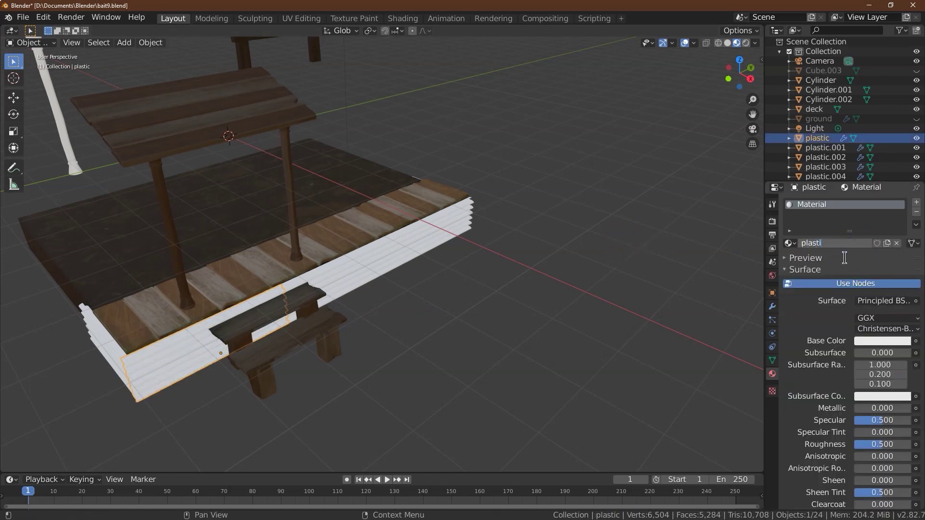
pyautogui.write('c')
pyautogui.press('Return')
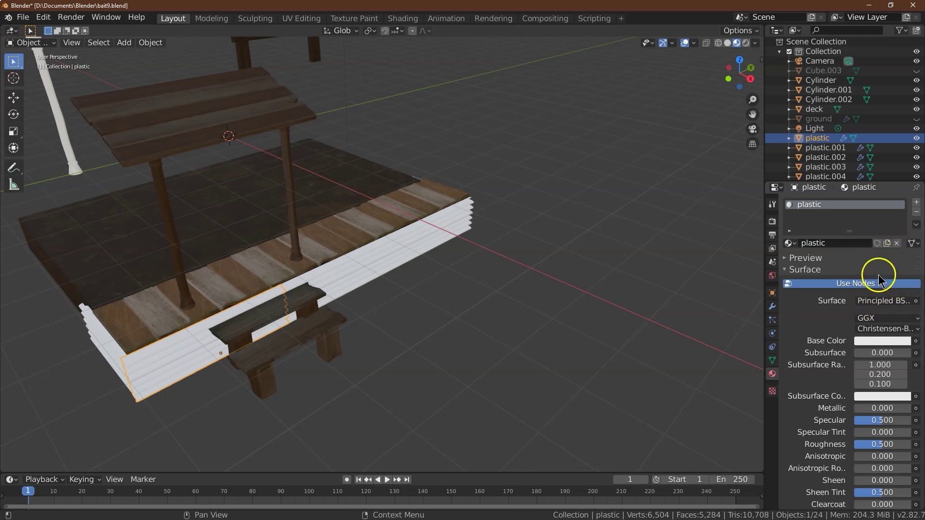
# - Change the plastic material's surface to a Mix Shader combining a Principled BSDF with a Transparent BSDF
pyautogui.click(886, 301)
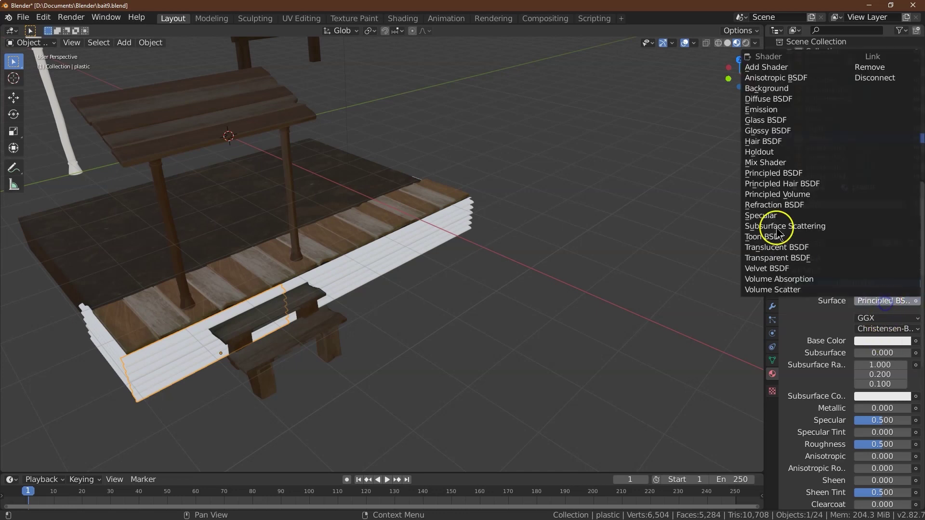
pyautogui.click(780, 162)
pyautogui.click(874, 331)
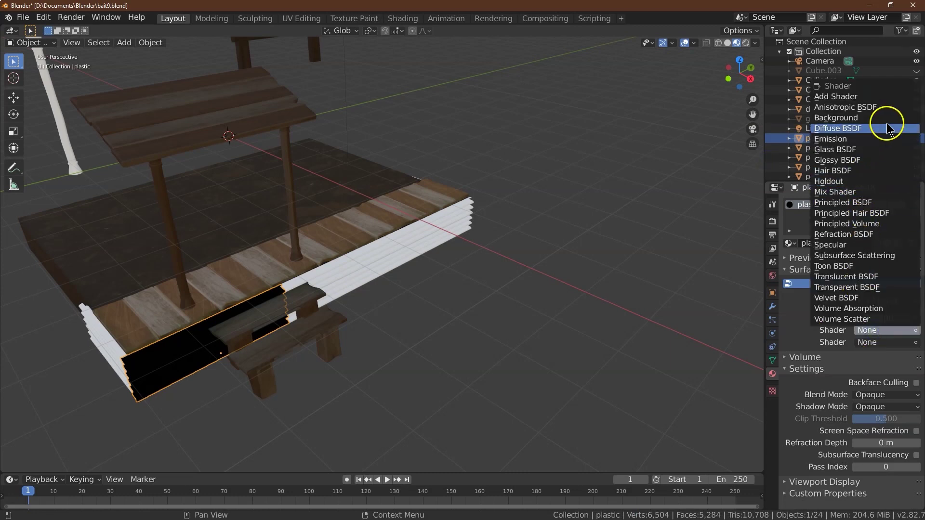
pyautogui.click(893, 205)
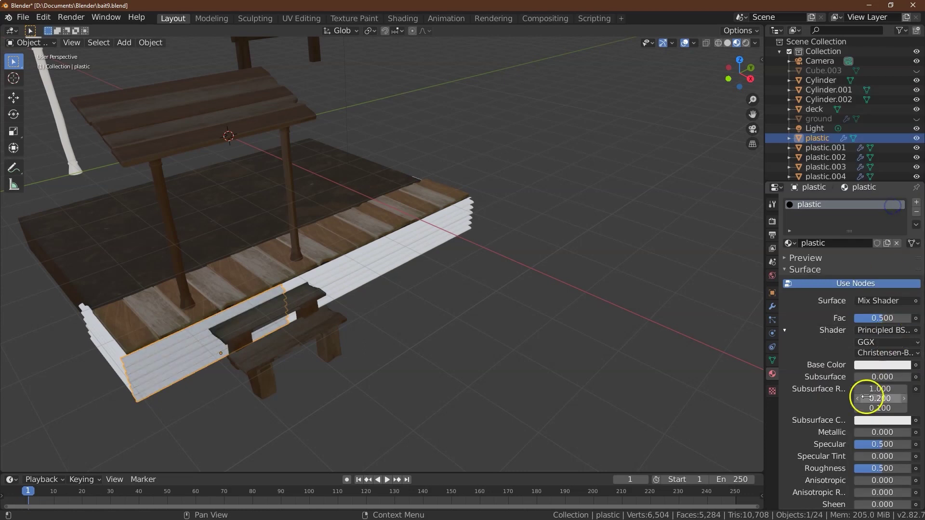
pyautogui.scroll(-10, 865, 393)
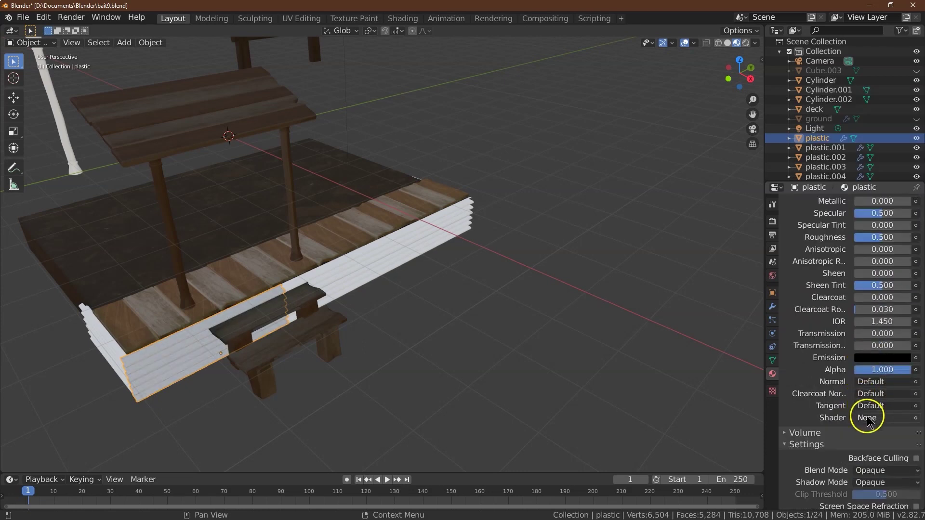
pyautogui.click(868, 416)
pyautogui.click(864, 380)
# - Set the plastic material's Principled Base Color to turquoise, hex 86DDD7
pyautogui.scroll(6, 888, 413)
pyautogui.click(889, 250)
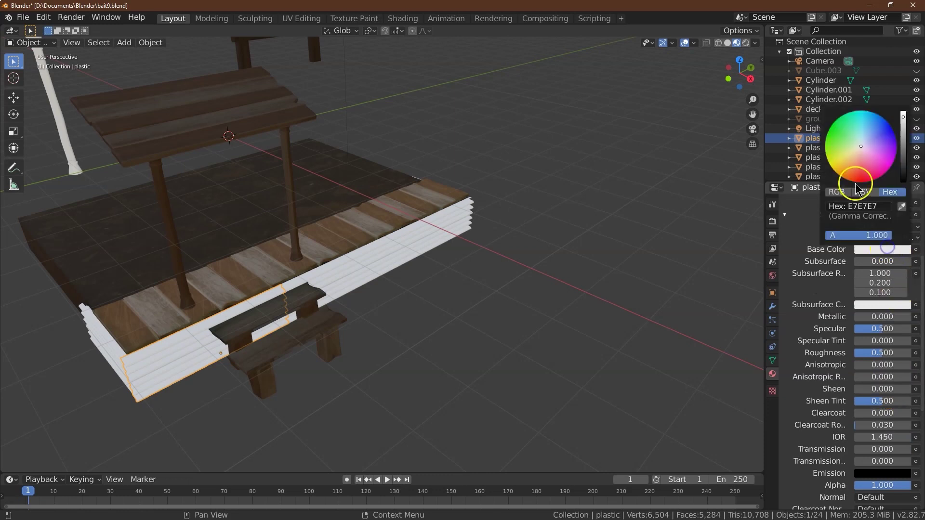
pyautogui.moveTo(863, 133); pyautogui.dragTo(860, 128)
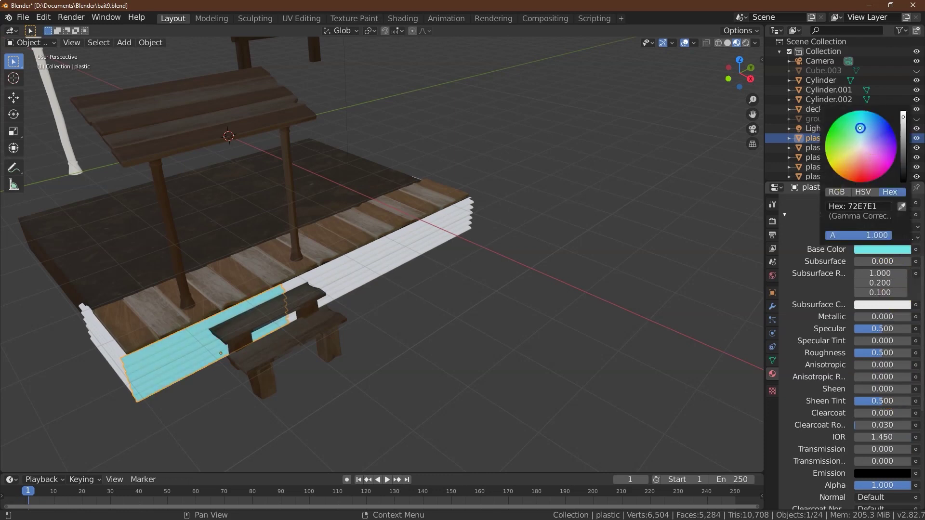
pyautogui.click(873, 251)
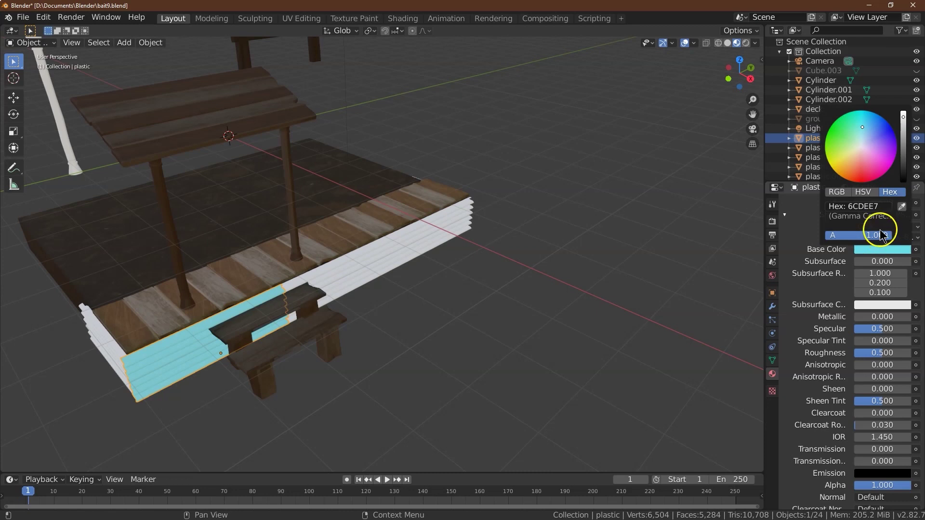
pyautogui.click(882, 211)
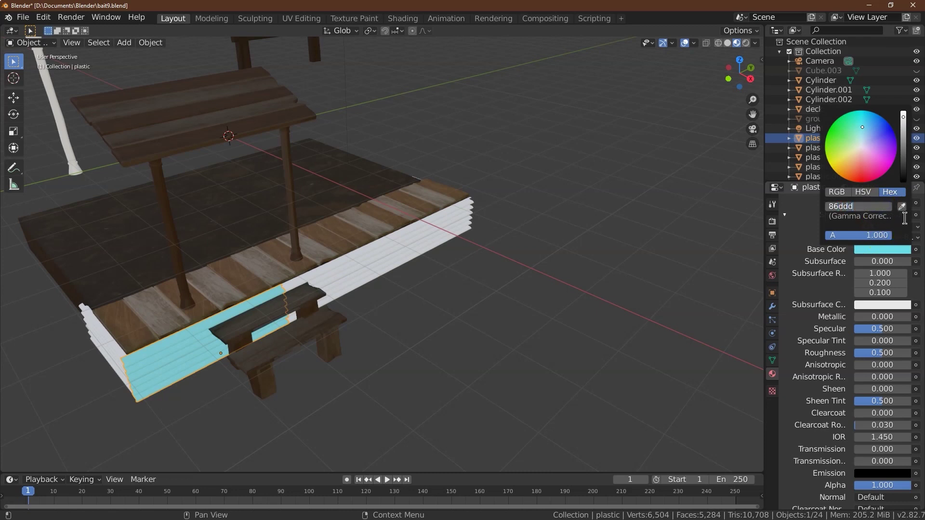
pyautogui.press('Return')
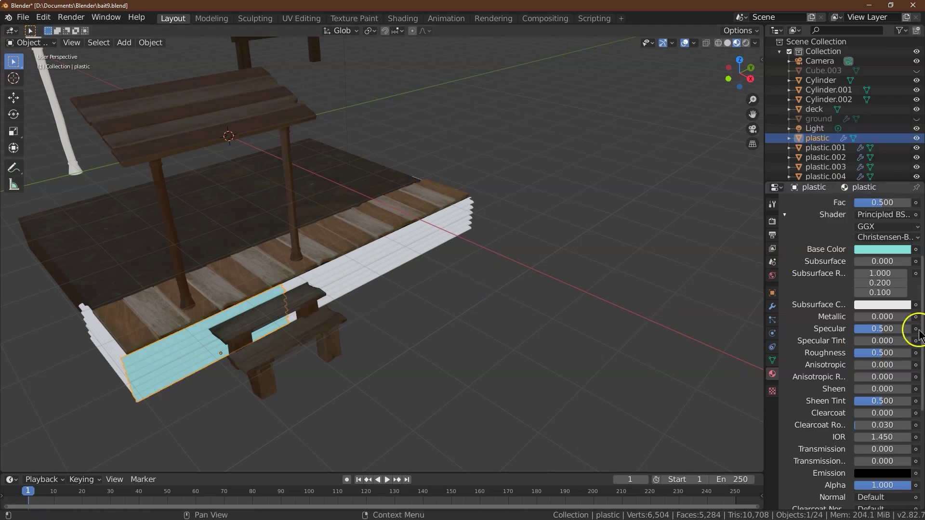
# - Set the plastic material's Transparent BSDF color to hex 86DDD7
pyautogui.scroll(-3, 859, 370)
pyautogui.scroll(-2, 867, 376)
pyautogui.scroll(6, 882, 357)
pyautogui.scroll(-6, 883, 359)
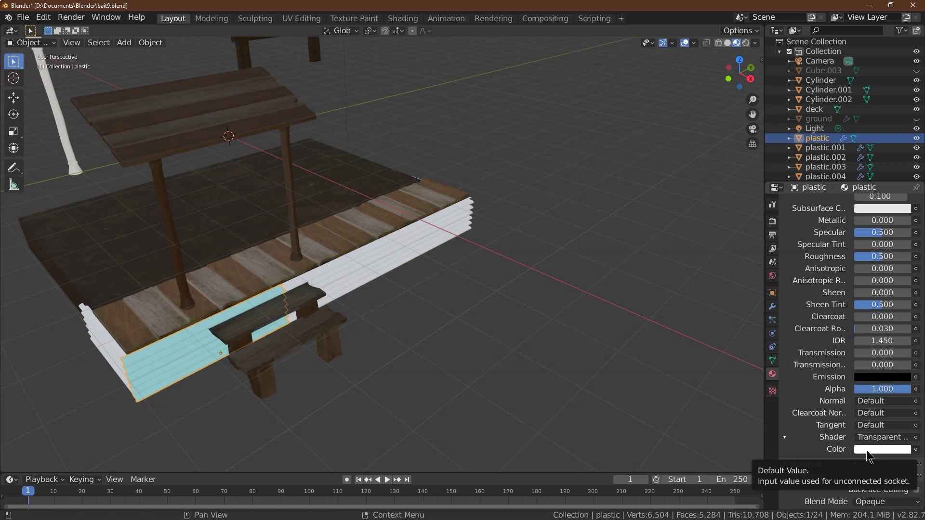
pyautogui.scroll(-4, 869, 457)
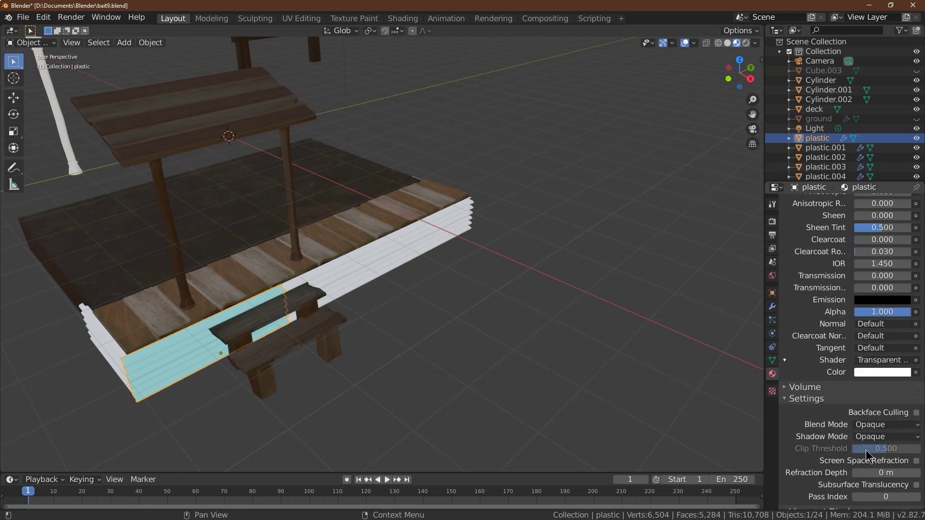
pyautogui.click(876, 372)
pyautogui.click(875, 332)
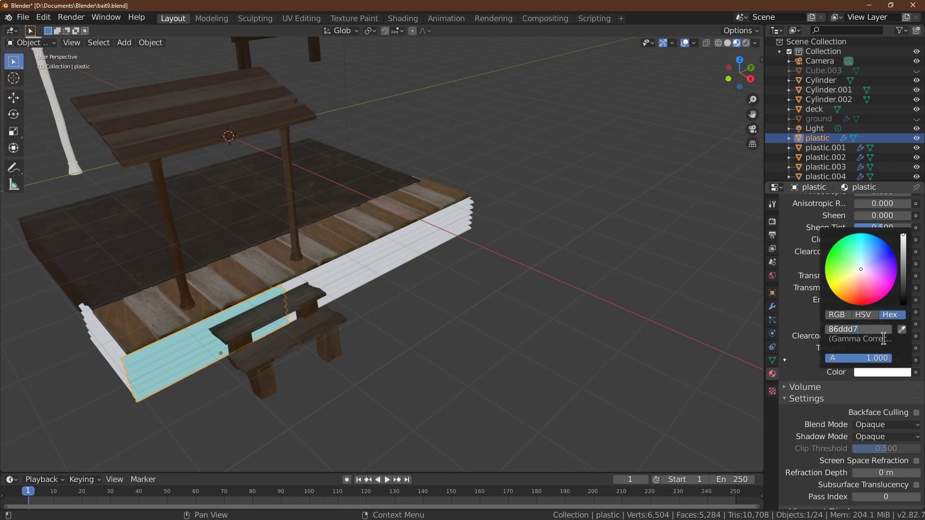
pyautogui.press('Return')
# - Set the plastic material's Blend Mode to Alpha Blend and preview the siding panel from the front in rendered shading
pyautogui.scroll(-1, 870, 420)
pyautogui.click(871, 407)
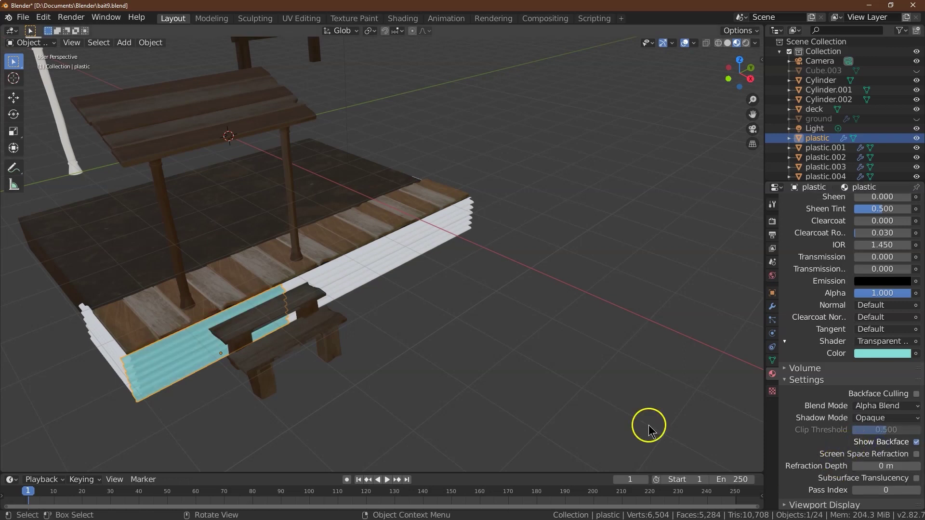
pyautogui.moveTo(746, 76)
pyautogui.mouseDown()
pyautogui.moveTo(759, 68)
pyautogui.moveTo(34, 46)
pyautogui.moveTo(748, 51)
pyautogui.mouseUp()
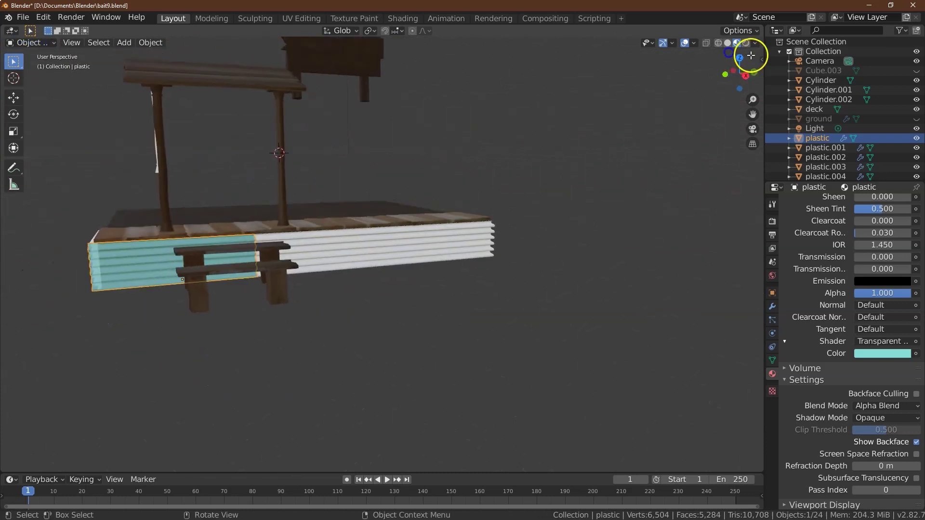
pyautogui.click(746, 44)
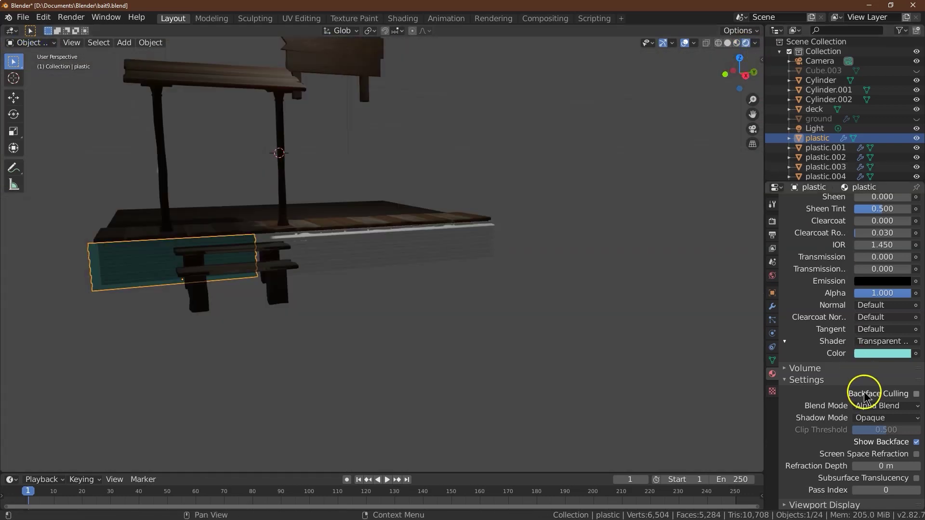
# - Set the plastic material's Mix Shader factor to 0.1 and check the siding panel's transparency
pyautogui.scroll(12, 873, 438)
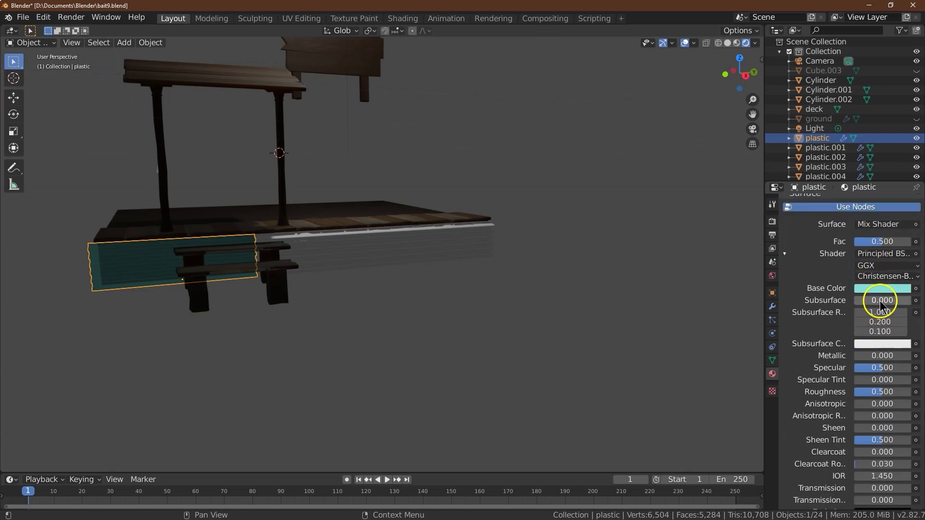
pyautogui.scroll(1, 880, 266)
pyautogui.press('Return')
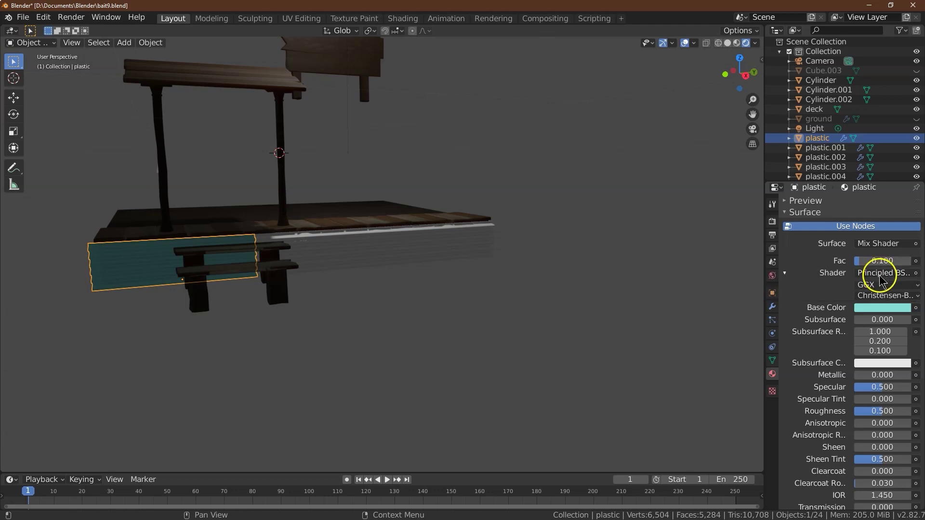
pyautogui.moveTo(254, 278); pyautogui.dragTo(493, 231, button='middle')
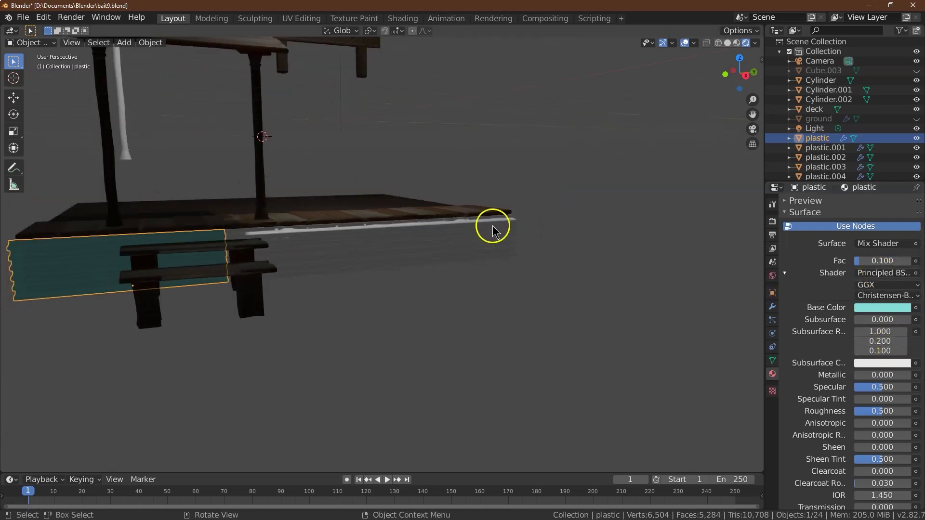
# - Switch to material preview shading and set the plastic material's Specular to 0.1 and Roughness to 0.6
pyautogui.click(736, 44)
pyautogui.moveTo(731, 74); pyautogui.dragTo(33, 71, button='middle')
pyautogui.scroll(-1, 888, 326)
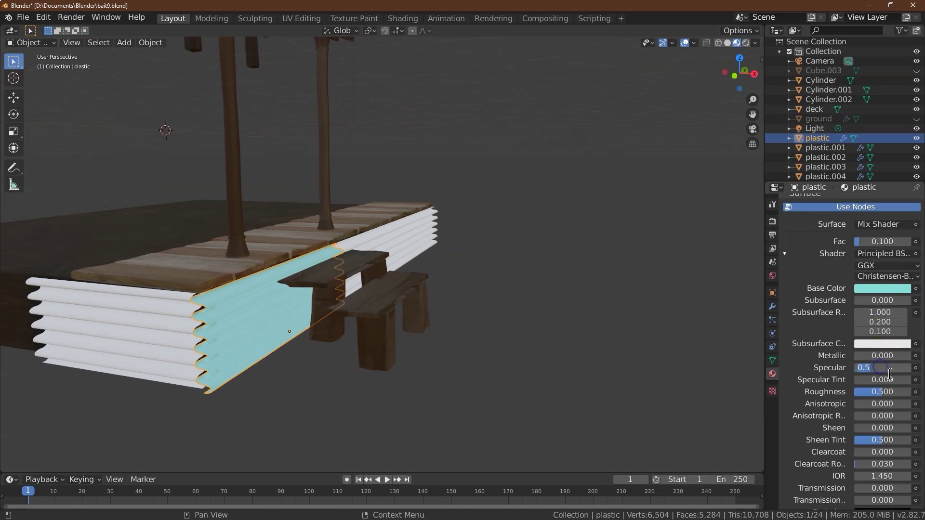
pyautogui.click(887, 393)
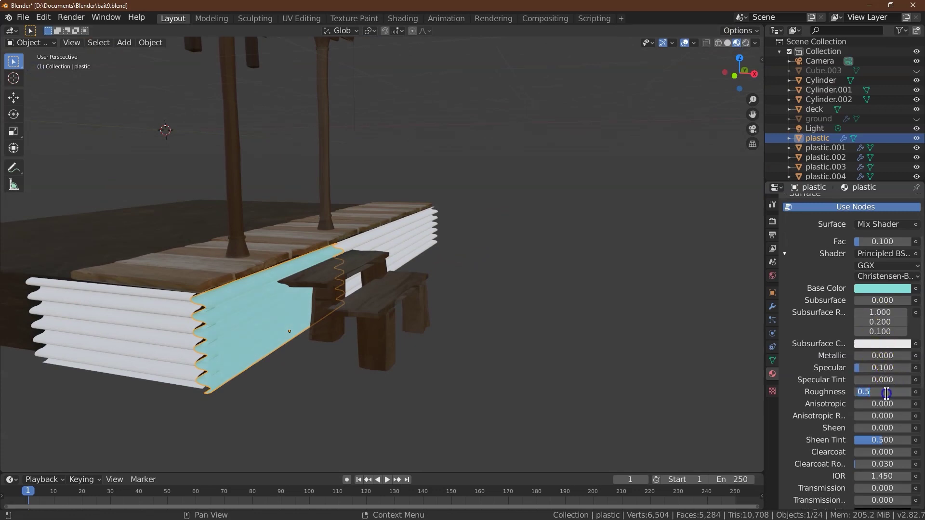
pyautogui.scroll(-4, 889, 386)
# - Darken the plastic material's Subsurface Color to a very dark grey and set its Subsurface to 0.3
pyautogui.click(903, 264)
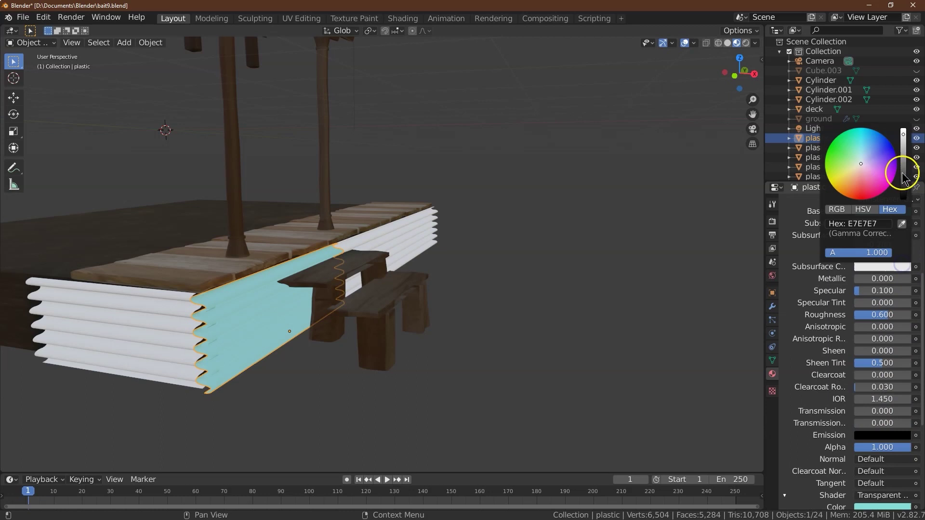
pyautogui.moveTo(903, 166); pyautogui.dragTo(903, 212)
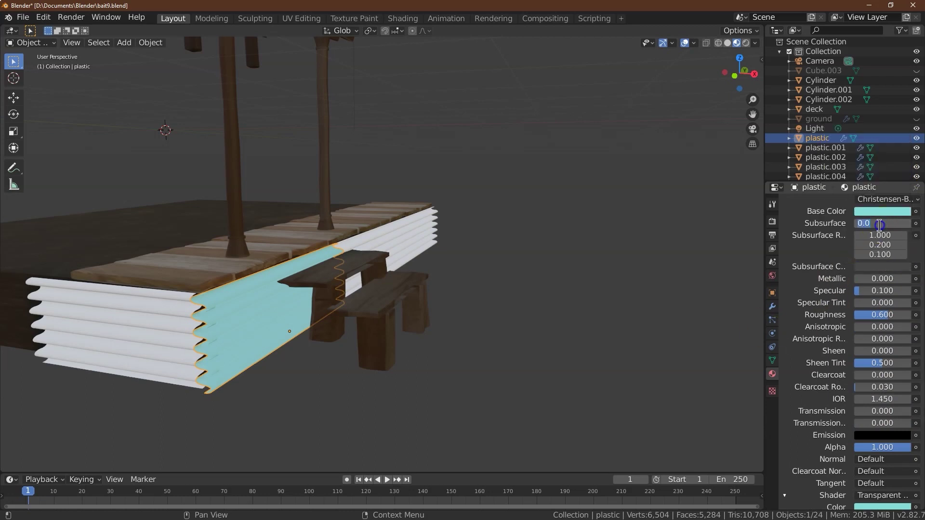
pyautogui.write('0.3')
pyautogui.press('Return')
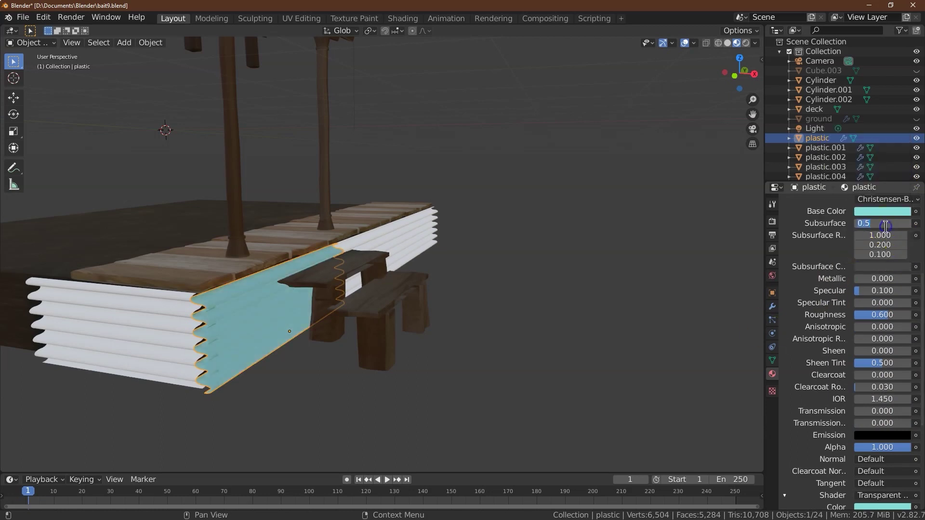
pyautogui.moveTo(748, 83); pyautogui.dragTo(761, 73)
pyautogui.scroll(4, 909, 283)
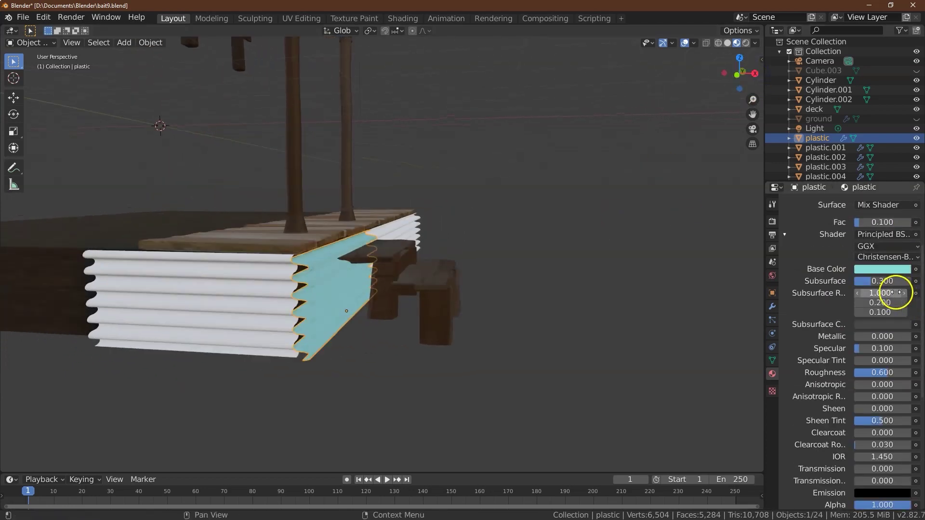
# - Darken the plastic material's Base Color to about hex 58918D and set its Subsurface to 0
pyautogui.click(894, 269)
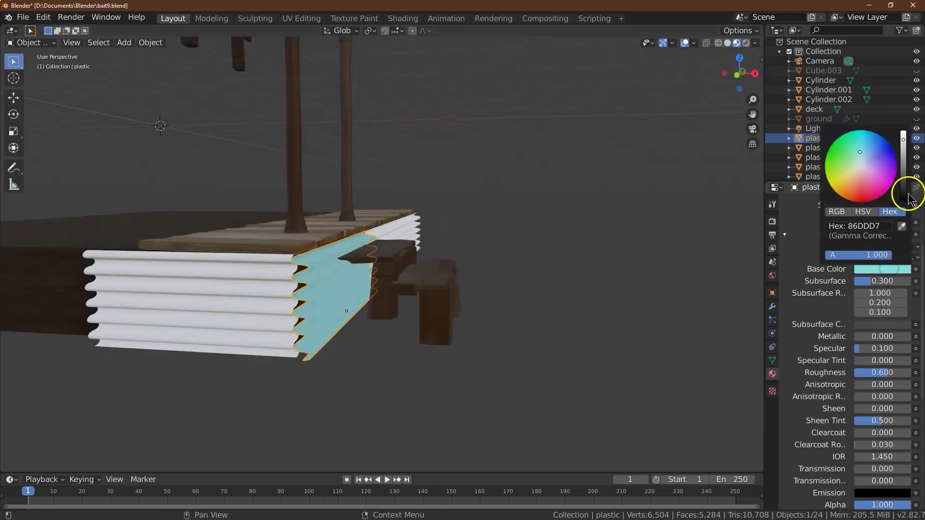
pyautogui.click(905, 159)
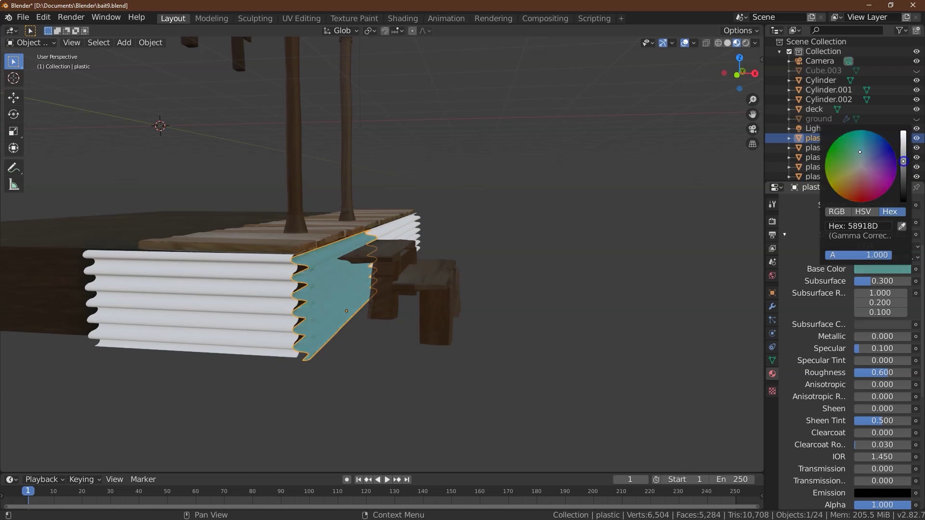
pyautogui.write('0')
pyautogui.press('Return')
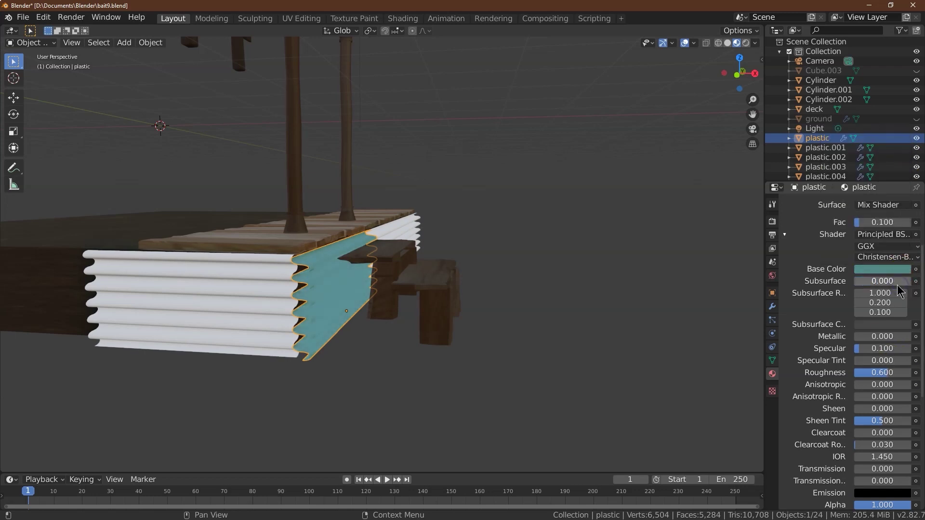
# - Set the plastic material's Specular to 0 and Roughness to 0.6, and check the whole model
pyautogui.moveTo(740, 72)
pyautogui.mouseDown()
pyautogui.moveTo(717, 88)
pyautogui.moveTo(752, 82)
pyautogui.mouseUp()
pyautogui.click(874, 348)
pyautogui.write('0.1')
pyautogui.press('Return')
pyautogui.write('.6')
pyautogui.press('Return')
pyautogui.scroll(-5, 746, 122)
pyautogui.moveTo(745, 124); pyautogui.dragTo(706, 144, button='middle')
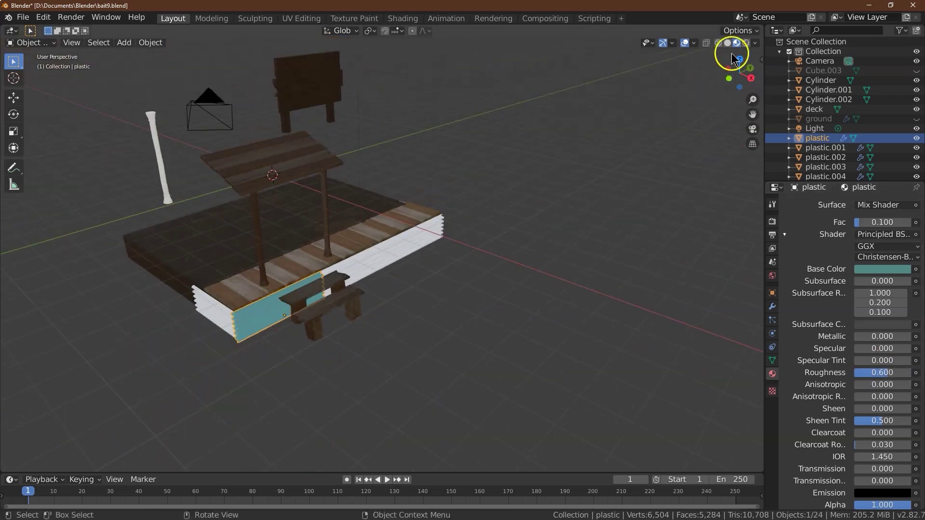
# - In rendered shading, change the scene's light to a Sun with a strength of 8
pyautogui.click(855, 147)
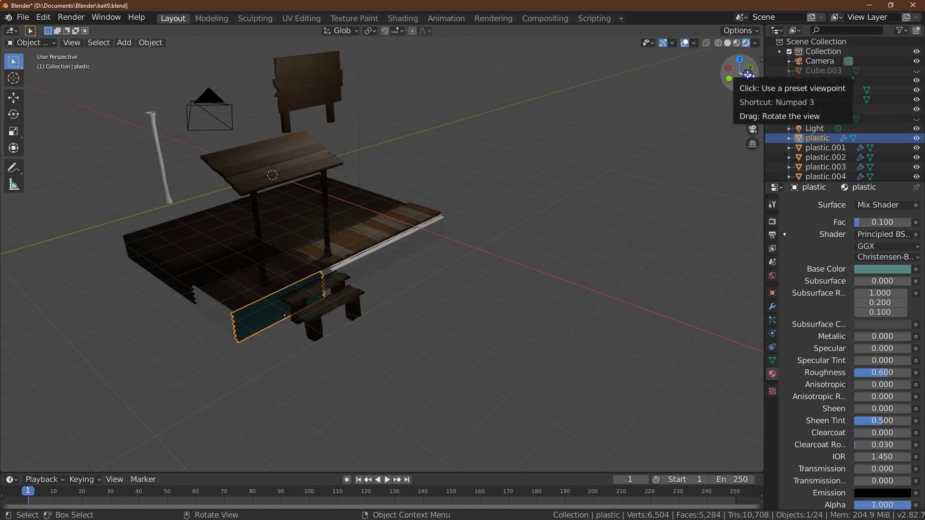
pyautogui.moveTo(746, 73); pyautogui.dragTo(730, 89)
pyautogui.click(364, 55)
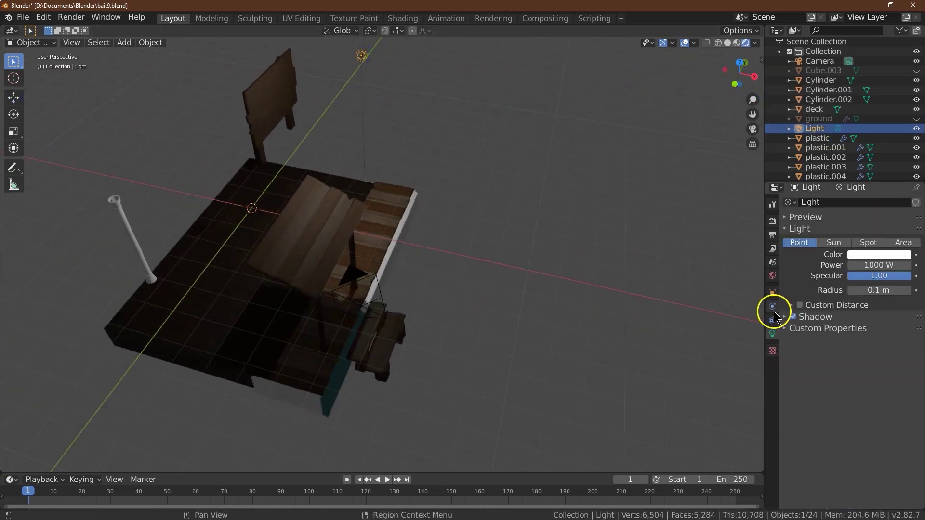
pyautogui.click(834, 243)
pyautogui.click(890, 266)
pyautogui.write('8')
pyautogui.press('Return')
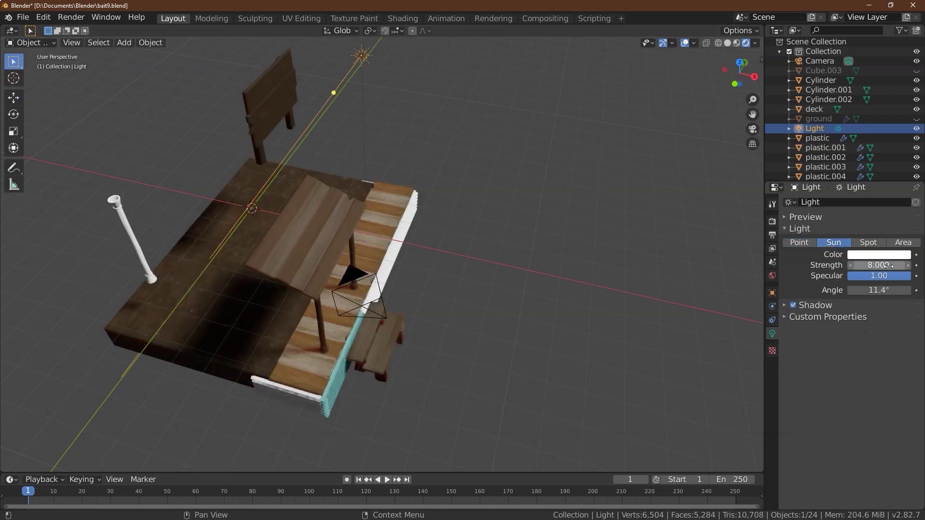
# - Try a Mix Shader factor of 0.05 on the turquoise siding panel and restore it to 0.1
pyautogui.moveTo(750, 76); pyautogui.dragTo(742, 96)
pyautogui.click(746, 73)
pyautogui.click(227, 244)
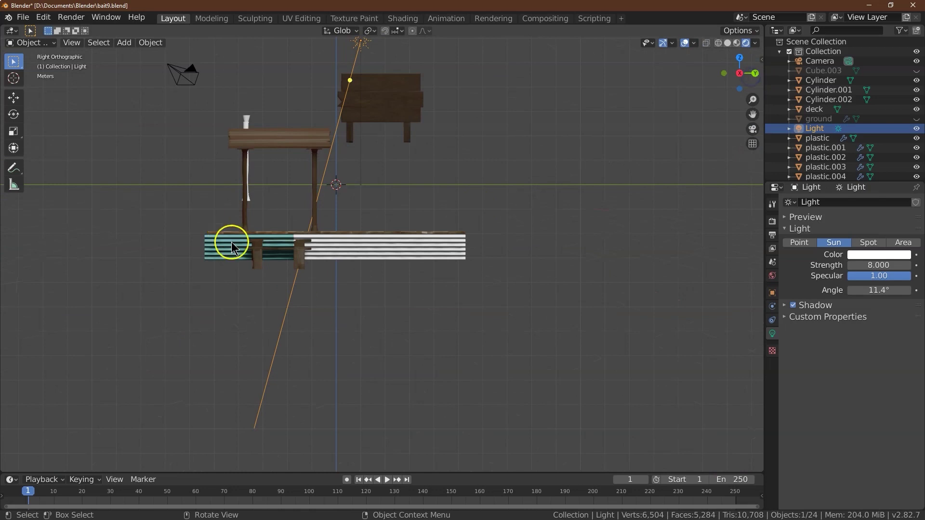
pyautogui.scroll(3, 863, 308)
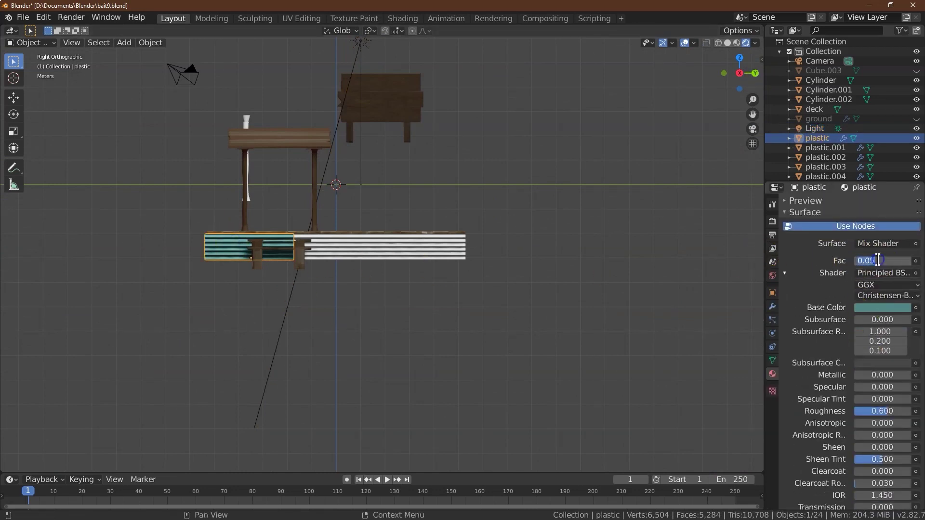
pyautogui.click(876, 309)
pyautogui.click(614, 305)
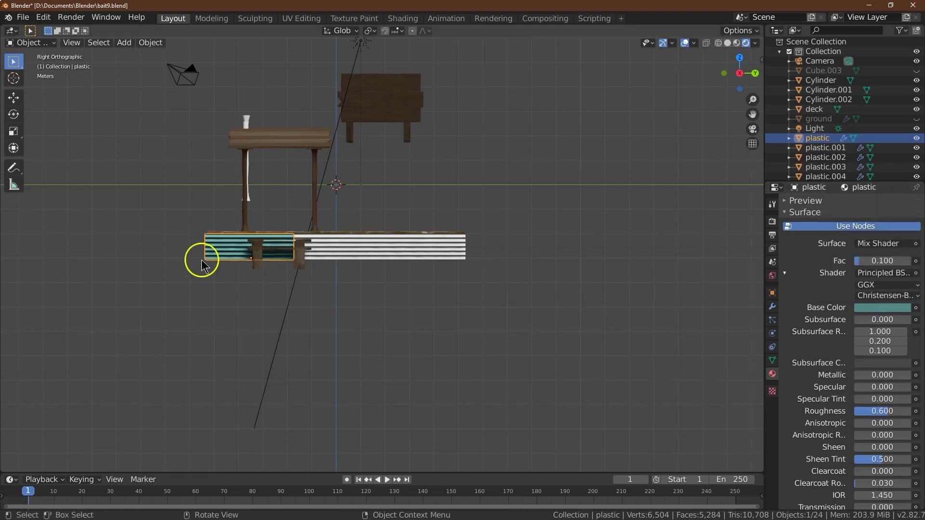
pyautogui.moveTo(739, 70); pyautogui.dragTo(523, 243)
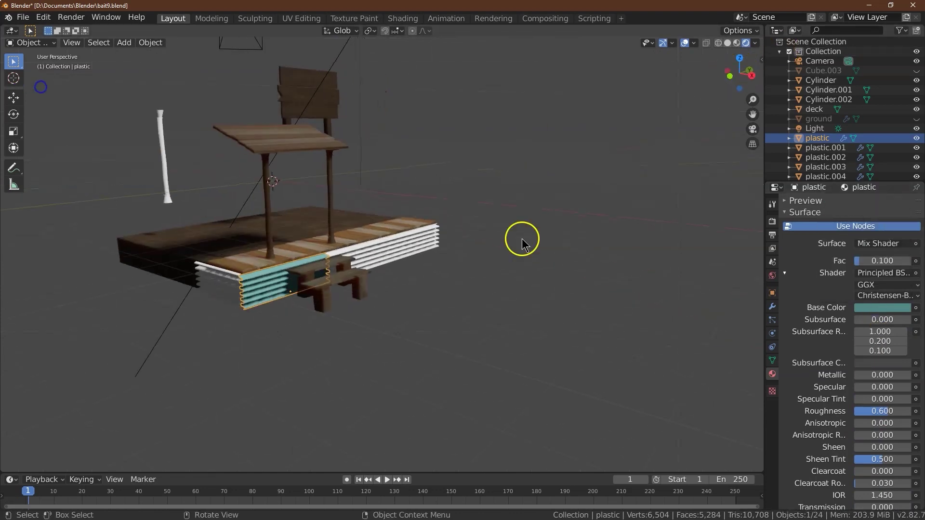
# - Replace the deck base's dirt material with a new grey Principled BSDF material
pyautogui.click(154, 264)
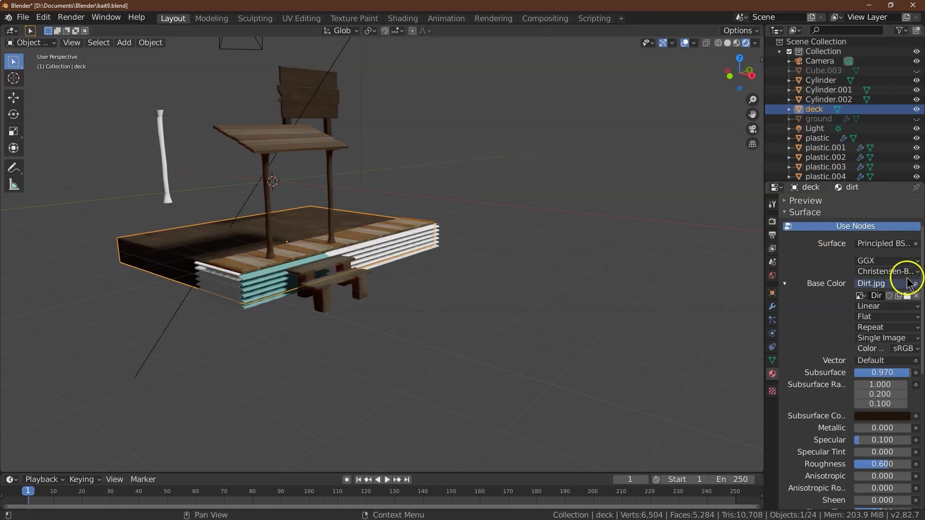
pyautogui.scroll(3, 860, 274)
pyautogui.click(917, 202)
pyautogui.click(861, 265)
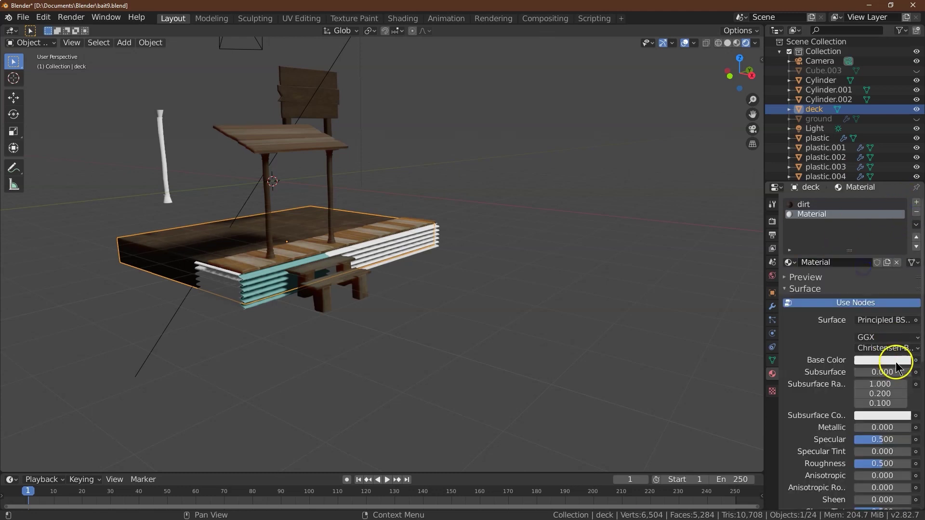
pyautogui.click(892, 303)
pyautogui.click(826, 204)
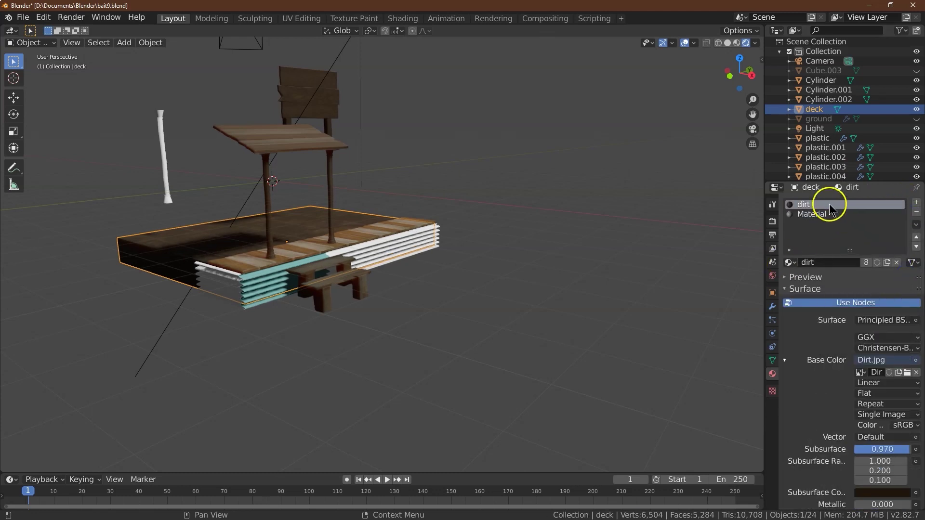
pyautogui.click(917, 212)
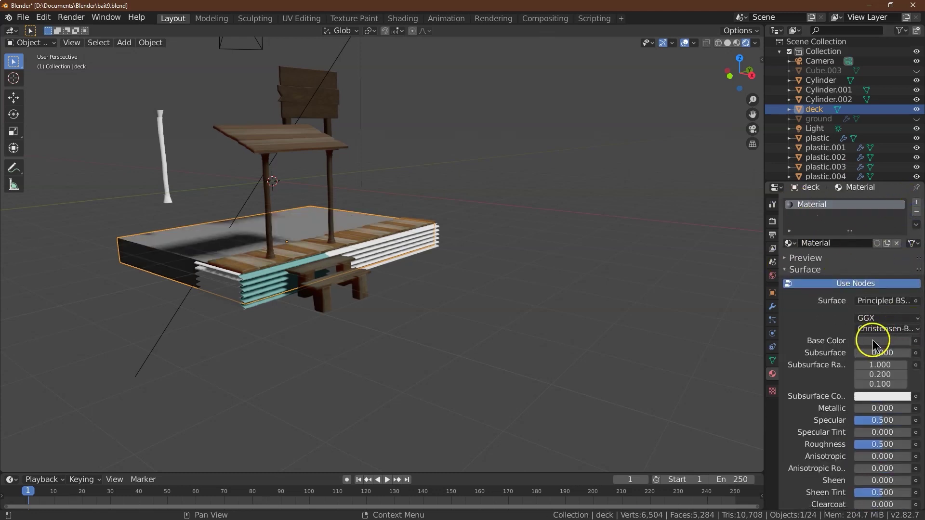
# - Adjust the deck base material's Base Color to a dark grey and set its Specular to 0.2
pyautogui.click(877, 341)
pyautogui.click(904, 259)
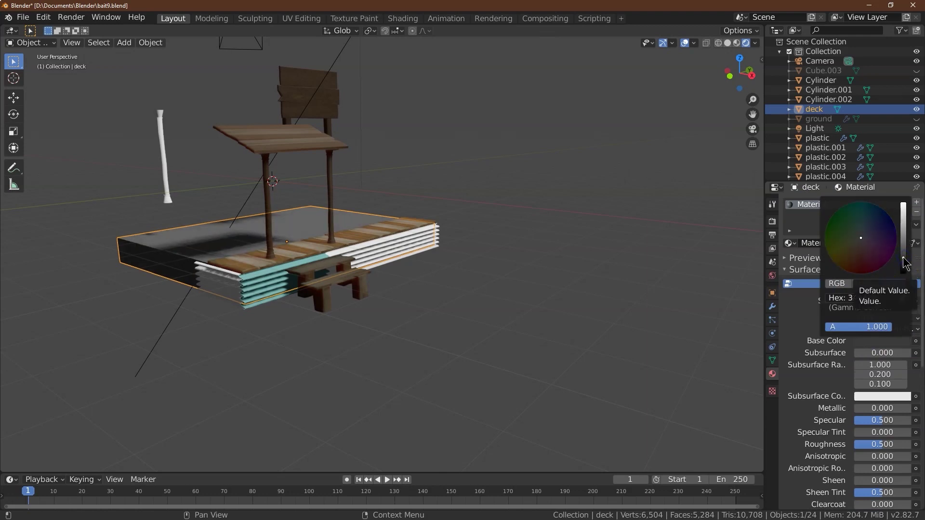
pyautogui.click(891, 421)
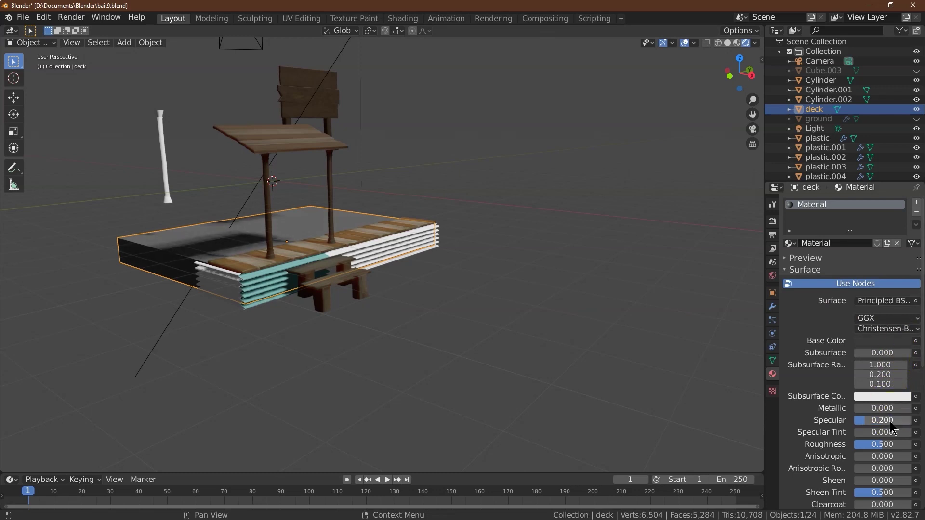
# - Darken the plastic material's Principled Base Color to about hex 253D3C
pyautogui.click(316, 347)
pyautogui.click(878, 365)
pyautogui.moveTo(917, 295); pyautogui.dragTo(903, 281)
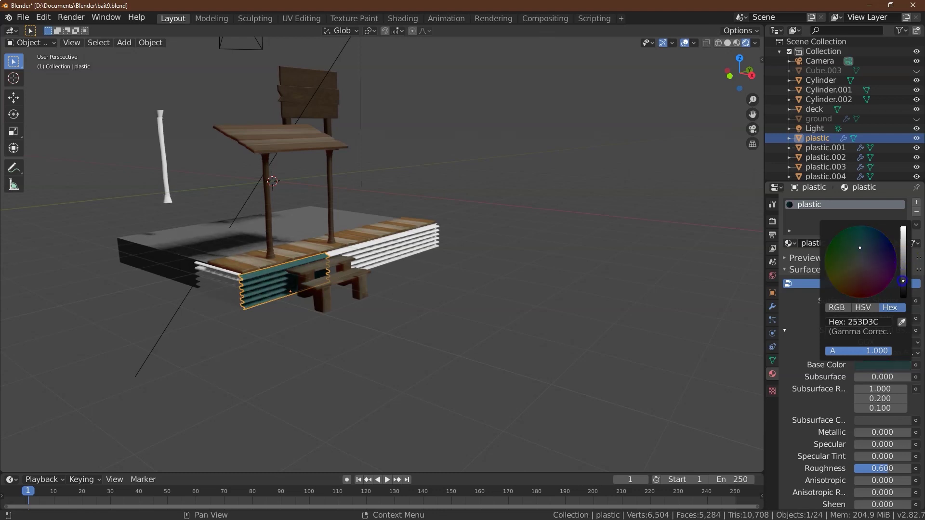
pyautogui.click(598, 336)
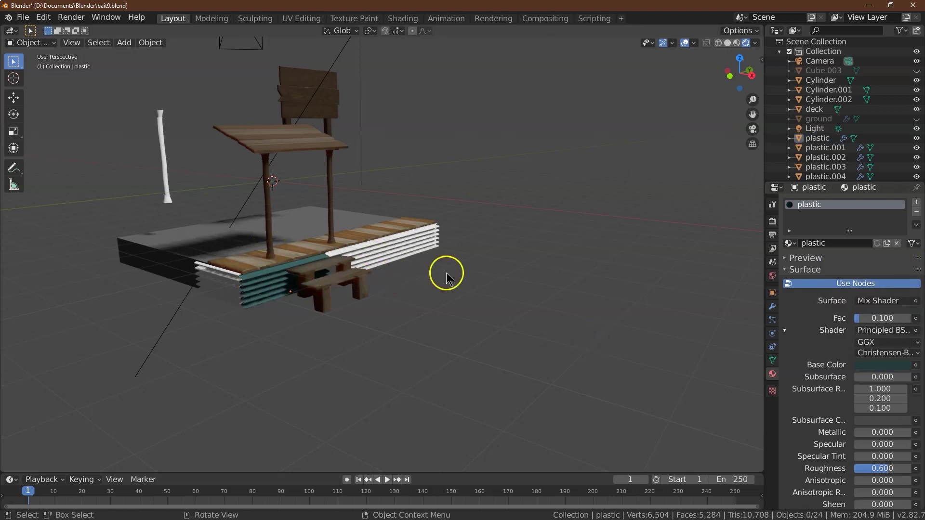
# - Assign the existing plastic material to the two remaining white siding panels along the deck's front
pyautogui.click(365, 255)
pyautogui.click(788, 243)
pyautogui.click(815, 292)
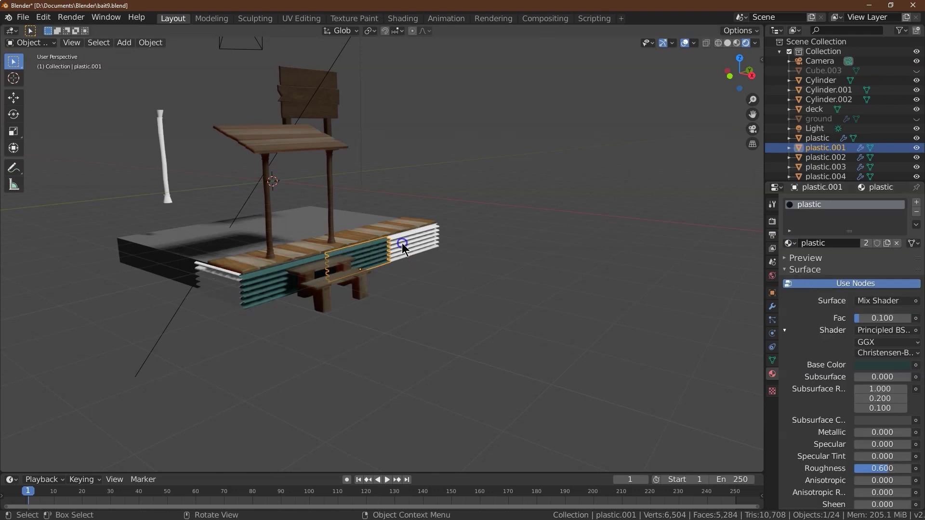
pyautogui.click(403, 248)
pyautogui.click(788, 243)
pyautogui.click(814, 286)
# - Assign the existing plastic material to the siding panels at both ends of the deck
pyautogui.click(223, 289)
pyautogui.click(790, 243)
pyautogui.click(801, 286)
pyautogui.moveTo(737, 79); pyautogui.dragTo(581, 63, button='middle')
pyautogui.click(429, 269)
pyautogui.click(790, 244)
pyautogui.click(812, 289)
# - Replace the dirt material on the sign's top and middle boards with the deck wood material
pyautogui.moveTo(733, 75); pyautogui.dragTo(484, 130, button='middle')
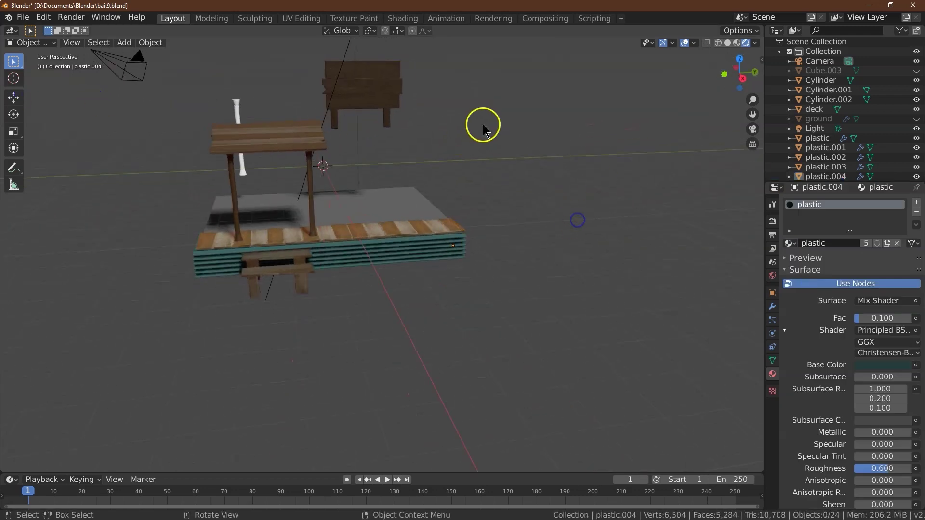
pyautogui.moveTo(383, 66); pyautogui.dragTo(424, 132)
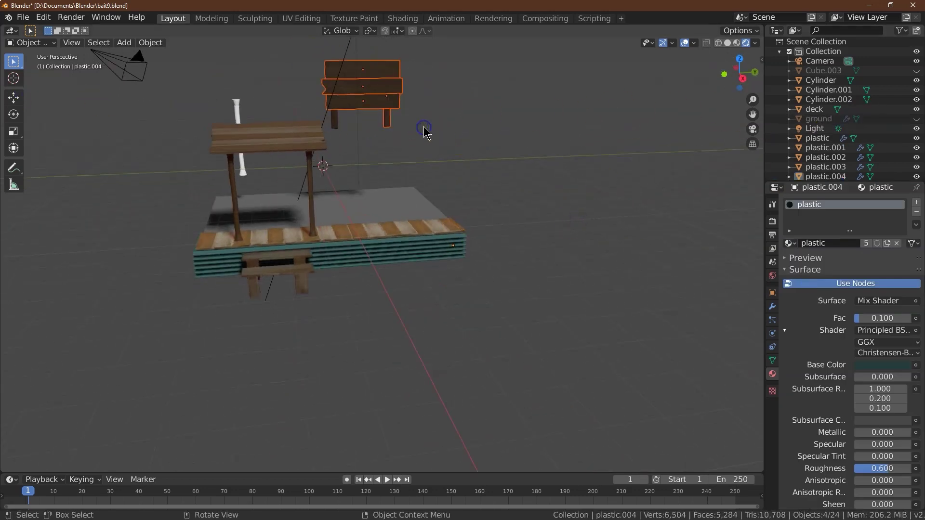
pyautogui.click(385, 68)
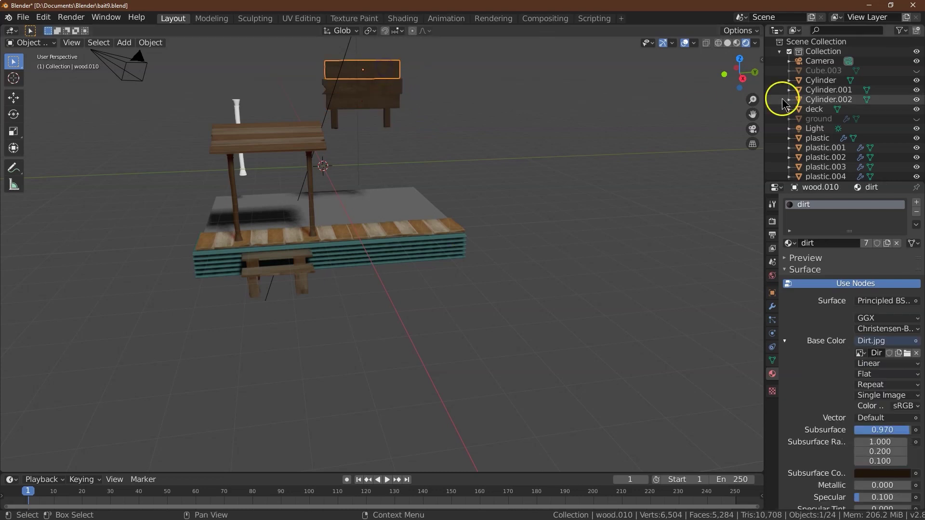
pyautogui.click(916, 212)
pyautogui.click(791, 243)
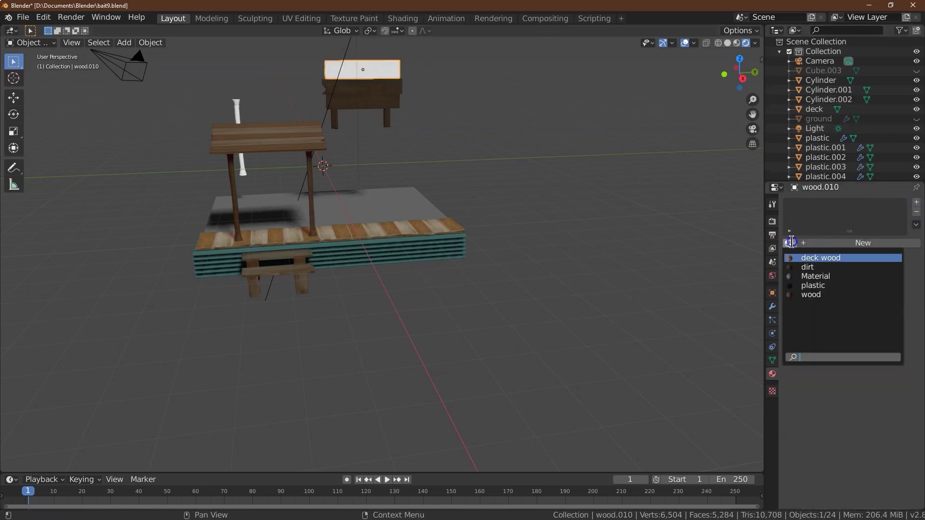
pyautogui.click(815, 267)
pyautogui.click(383, 89)
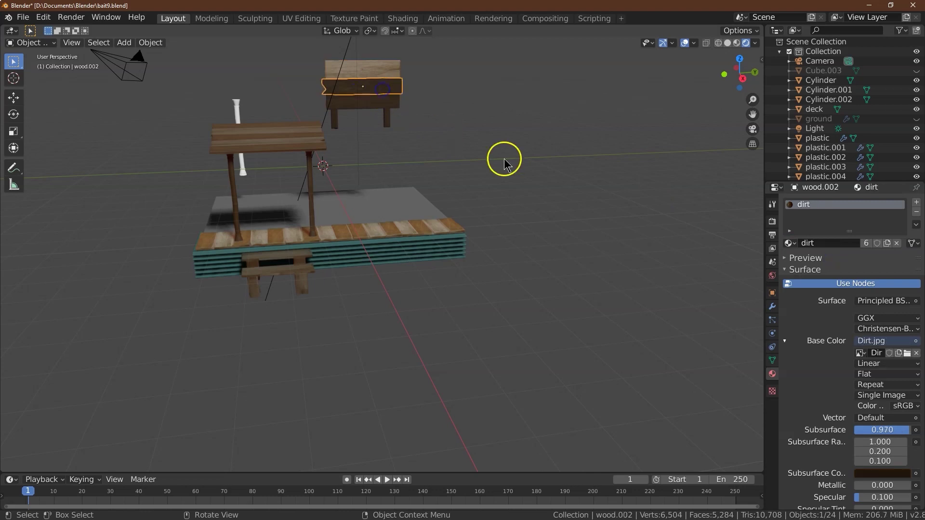
pyautogui.click(790, 243)
pyautogui.click(808, 267)
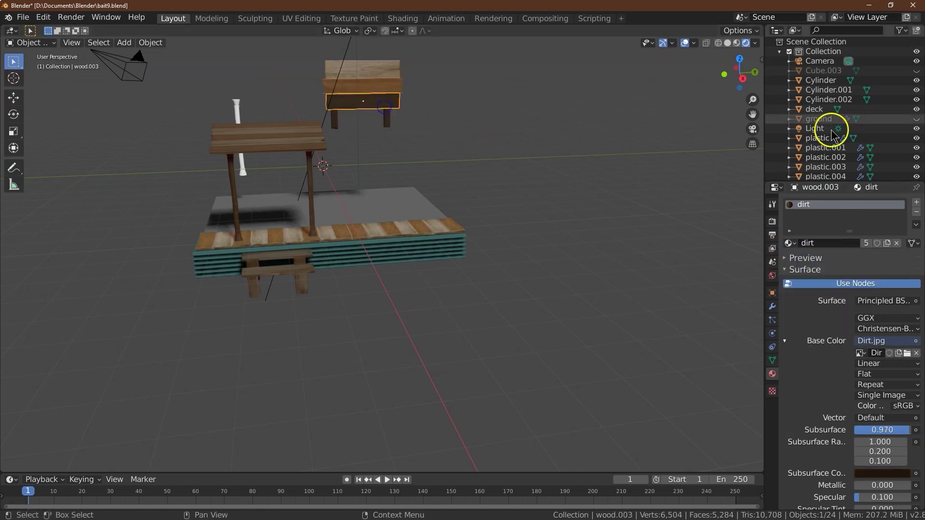
# - Replace the dirt material on the sign's bottom board and both posts with the deck wood material
pyautogui.moveTo(819, 244); pyautogui.dragTo(366, 102)
pyautogui.click(791, 243)
pyautogui.moveTo(808, 267); pyautogui.dragTo(333, 99)
pyautogui.click(792, 244)
pyautogui.moveTo(821, 258); pyautogui.dragTo(388, 118)
# - Switch both sign posts from the deck wood material to the wood material
pyautogui.click(789, 244)
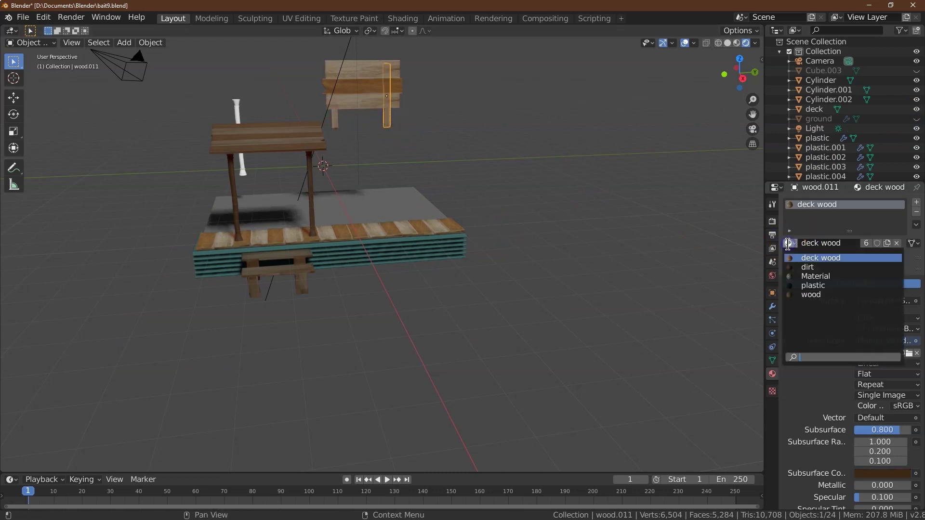
pyautogui.click(808, 291)
pyautogui.click(333, 123)
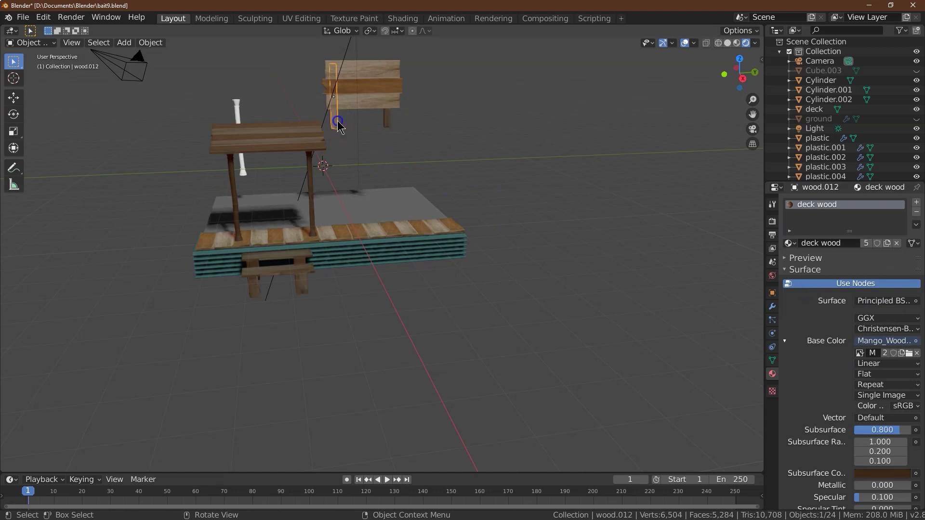
pyautogui.click(788, 244)
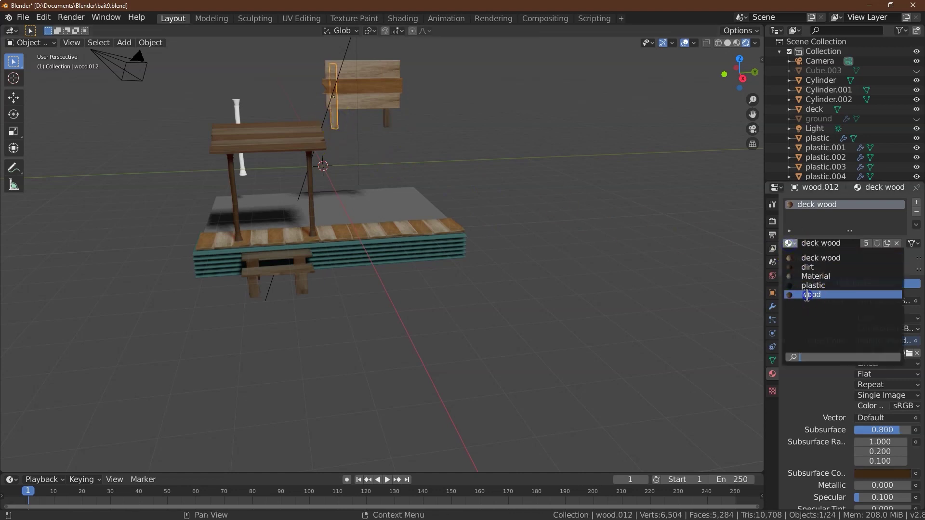
pyautogui.click(808, 294)
# - Create a new material named dark on the roof pipe, Cylinder.002
pyautogui.click(244, 100)
pyautogui.click(234, 113)
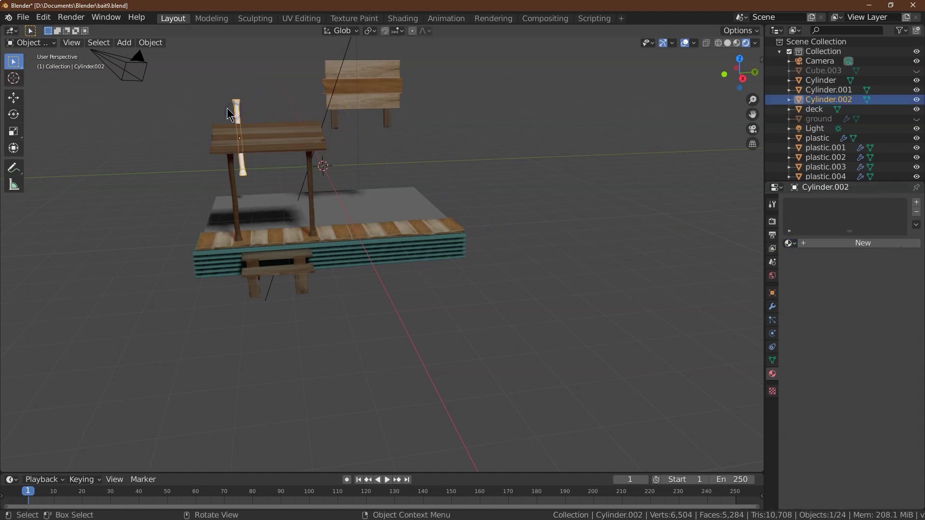
pyautogui.click(815, 244)
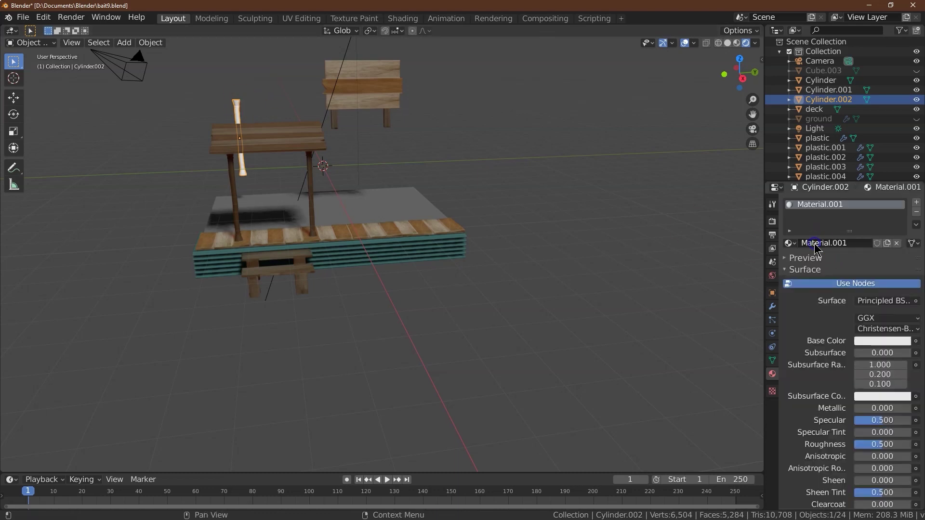
pyautogui.write('dar')
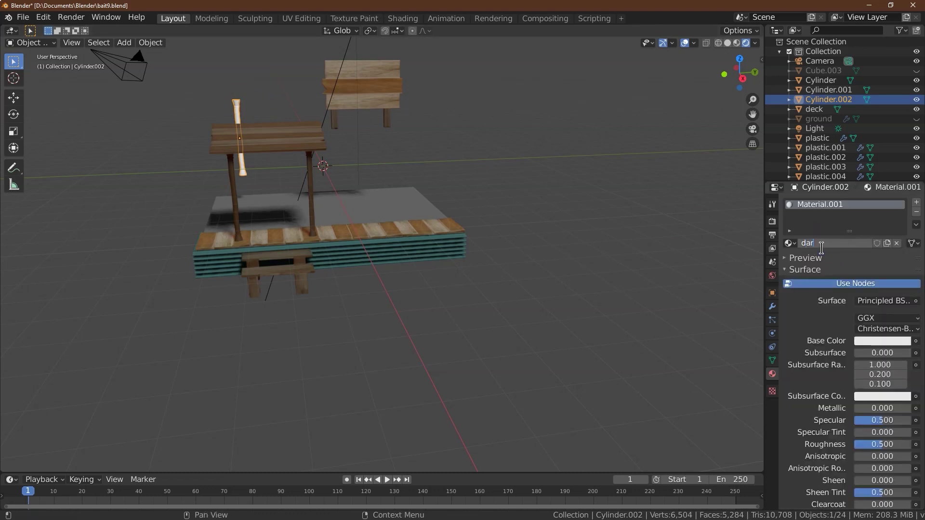
pyautogui.write('k')
pyautogui.press('Return')
# - Darken the dark material's Base Color to near black, with Metallic at 0.1 and Specular at 0.01
pyautogui.click(871, 341)
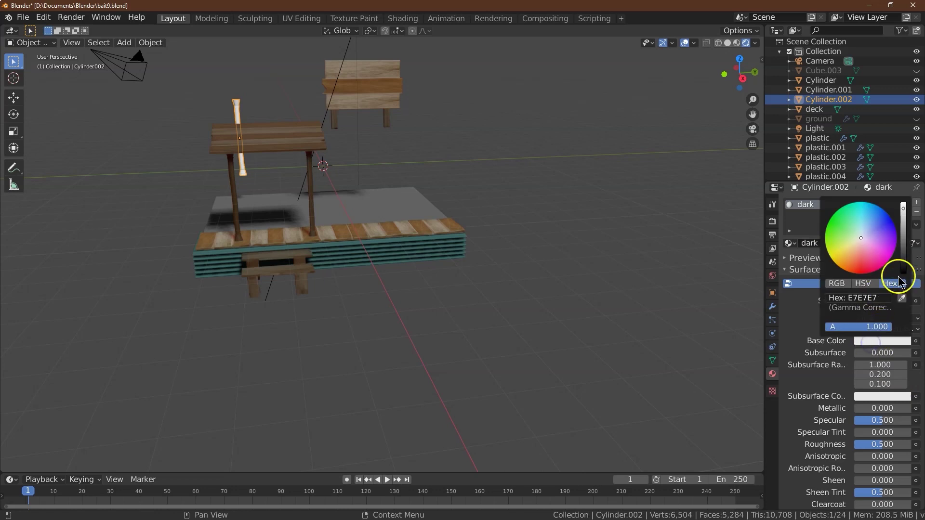
pyautogui.click(904, 265)
pyautogui.click(894, 408)
pyautogui.write('0.1')
pyautogui.press('Tab')
pyautogui.write('.01')
pyautogui.press('Tab')
pyautogui.press('Return')
# - Switch the viewport to Material Preview shading and adjust the pipe material's Base Color to about hex 2C2C2C
pyautogui.moveTo(735, 68)
pyautogui.mouseDown()
pyautogui.moveTo(10, 88)
pyautogui.moveTo(731, 68)
pyautogui.moveTo(698, 145)
pyautogui.mouseUp()
pyautogui.click(737, 43)
pyautogui.click(882, 341)
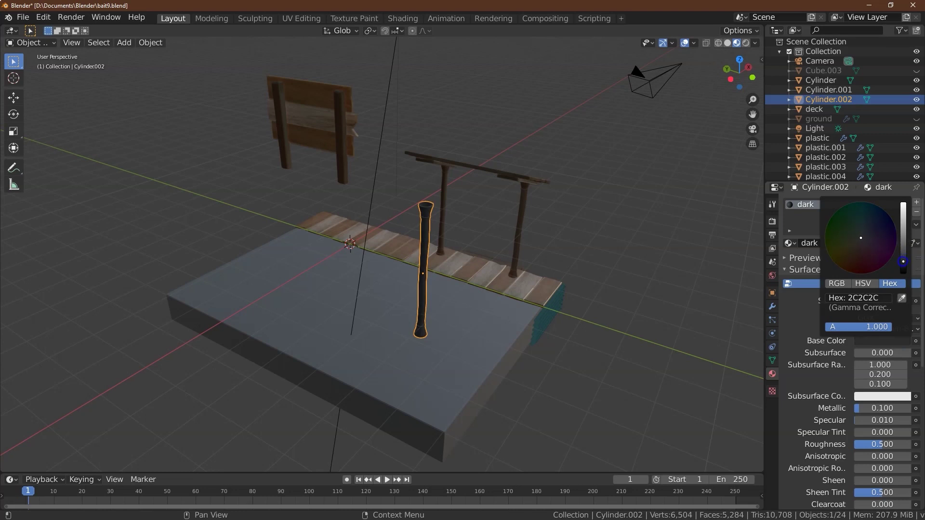
pyautogui.click(724, 72)
pyautogui.moveTo(724, 72); pyautogui.dragTo(103, 92)
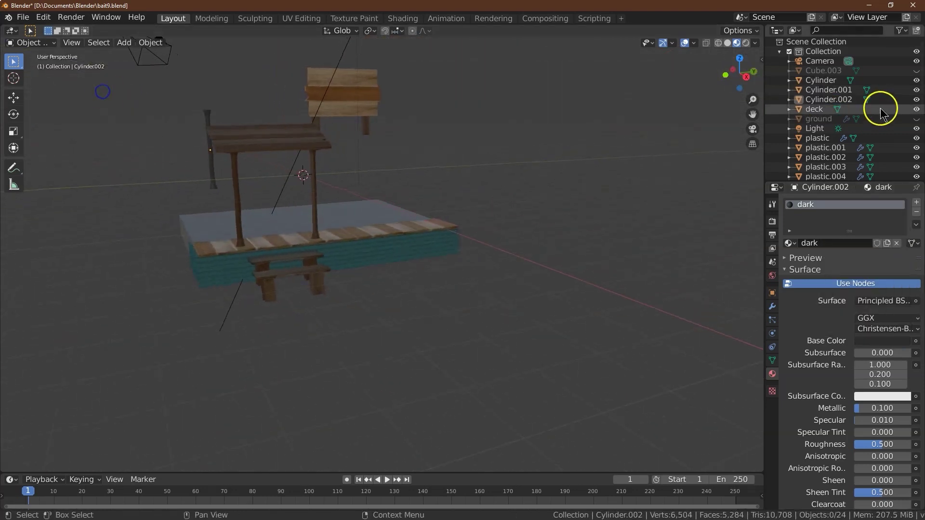
# - Unhide the ground and the shop building, Cube.003
pyautogui.click(916, 118)
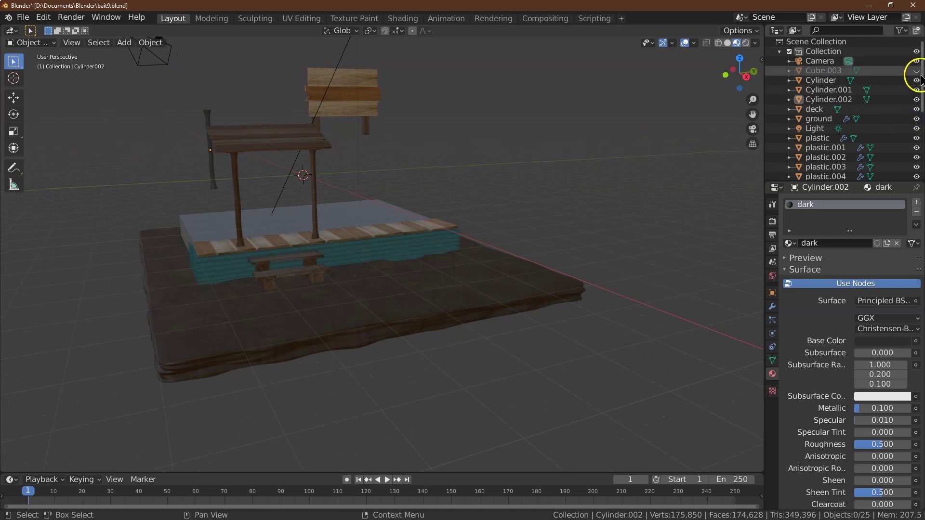
pyautogui.click(917, 70)
# - Darken the Subsurface Color of the ground's dirt material and set its Subsurface to 0.99
pyautogui.click(378, 332)
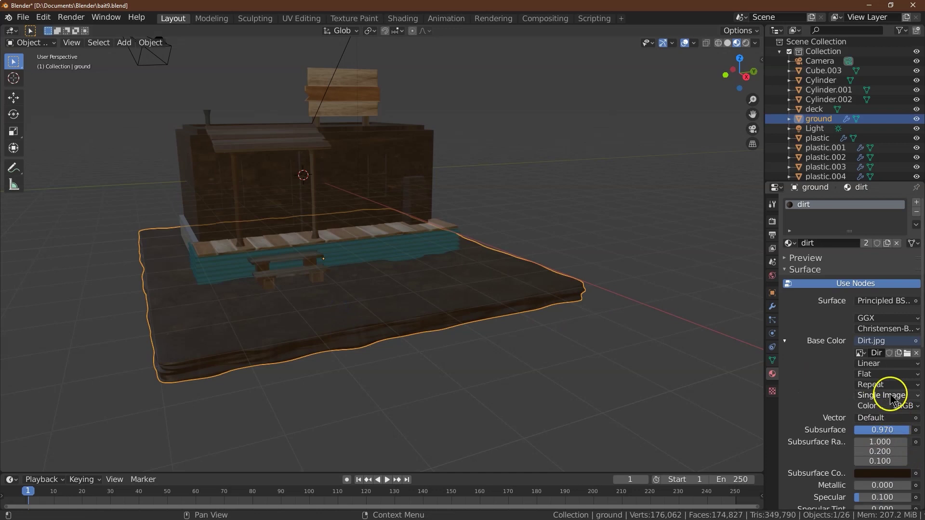
pyautogui.scroll(-3, 895, 405)
pyautogui.click(896, 419)
pyautogui.moveTo(904, 336); pyautogui.dragTo(904, 346)
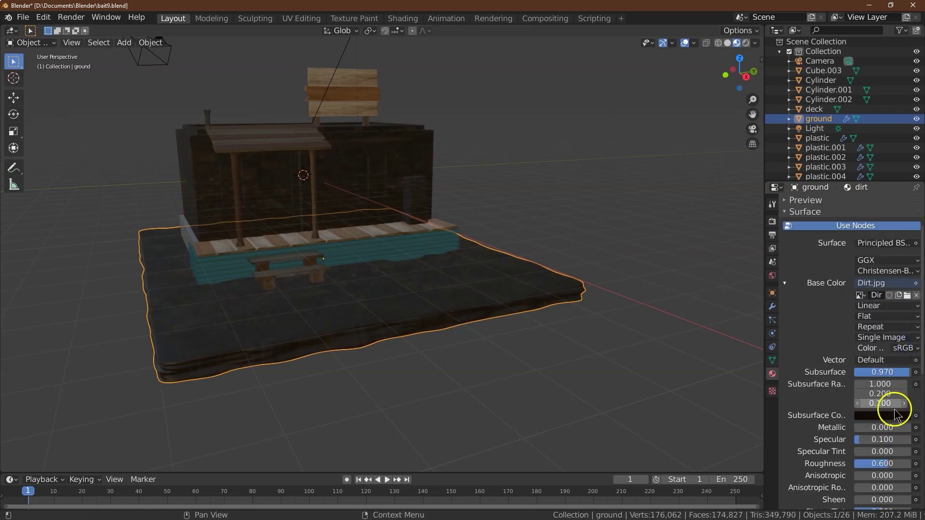
pyautogui.click(868, 375)
pyautogui.press('BackSpace')
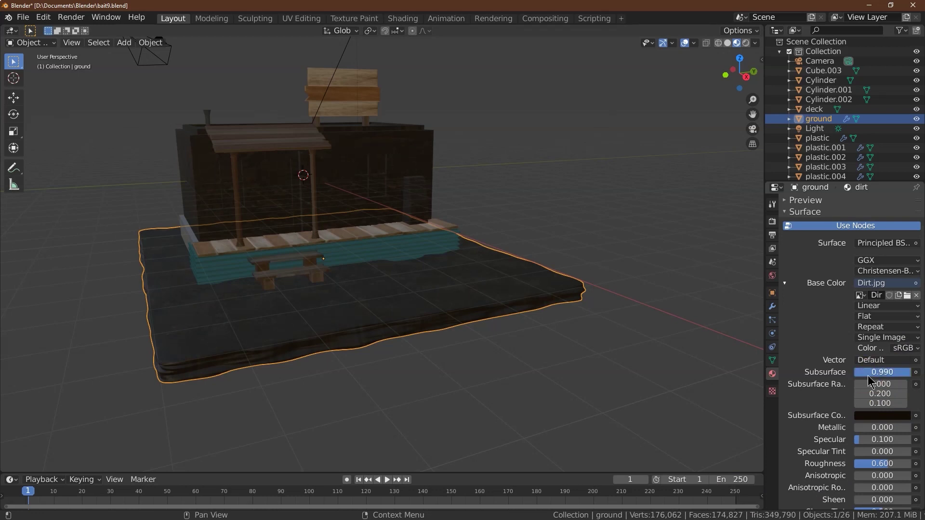
# - Remove the dirt material from the shop building
pyautogui.moveTo(733, 77); pyautogui.dragTo(22, 89)
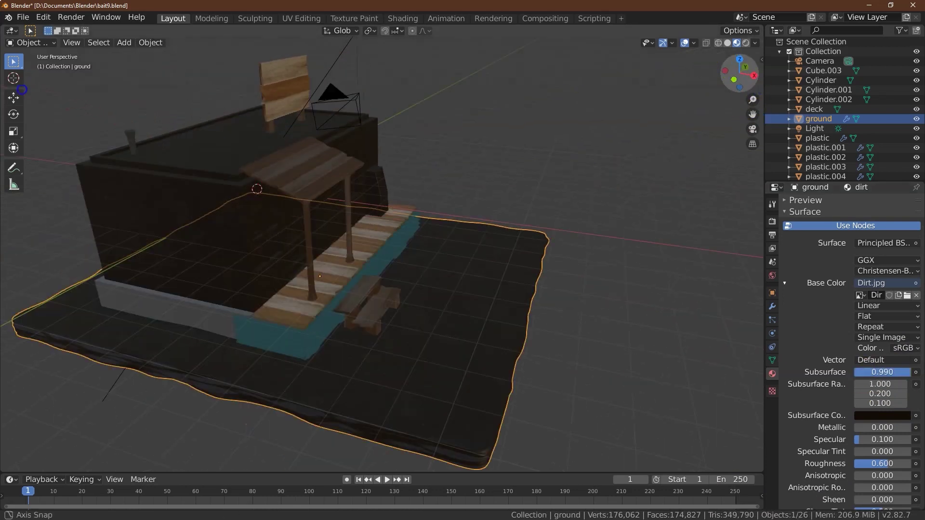
pyautogui.click(259, 250)
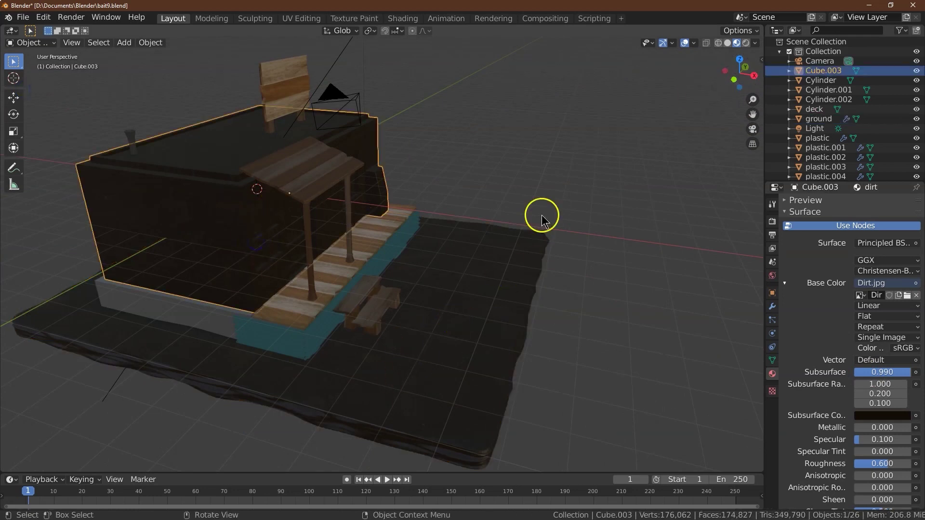
pyautogui.scroll(3, 835, 265)
pyautogui.click(917, 212)
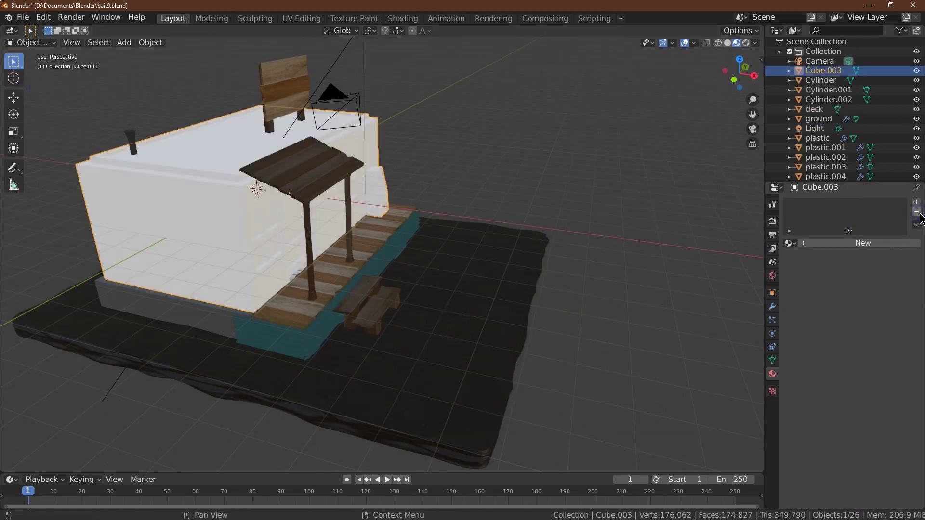
# - Create a new material named building on the shop and link a Wave Texture to its Base Color
pyautogui.moveTo(750, 77); pyautogui.dragTo(320, 56)
pyautogui.moveTo(753, 100); pyautogui.dragTo(756, 149)
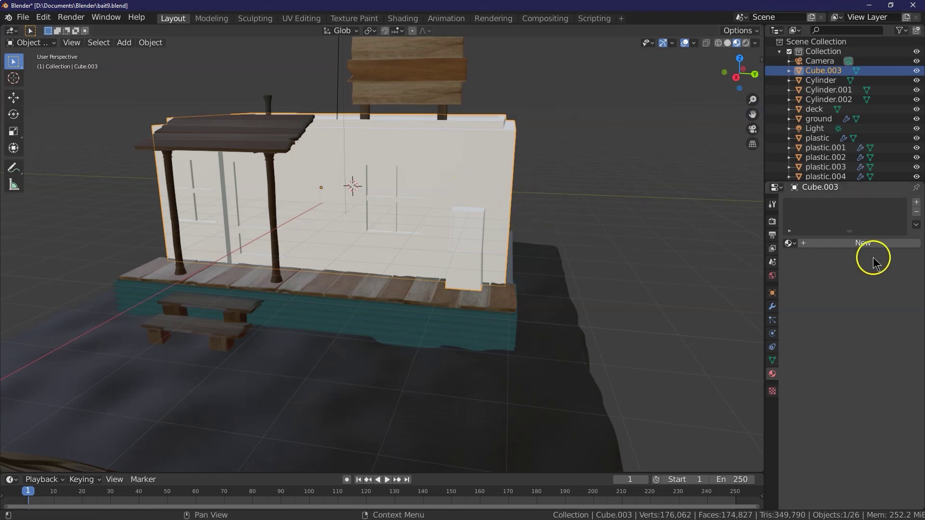
pyautogui.click(863, 243)
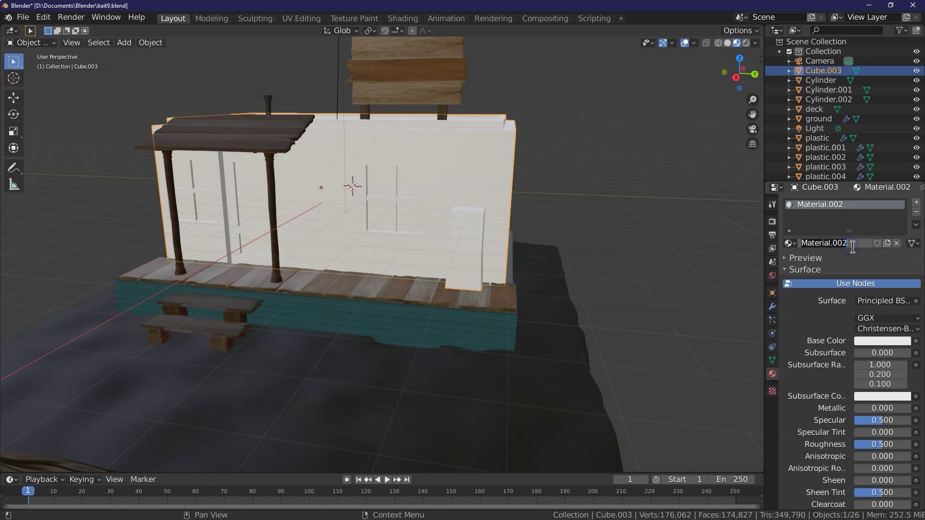
pyautogui.click(853, 246)
pyautogui.write('building')
pyautogui.press('Return')
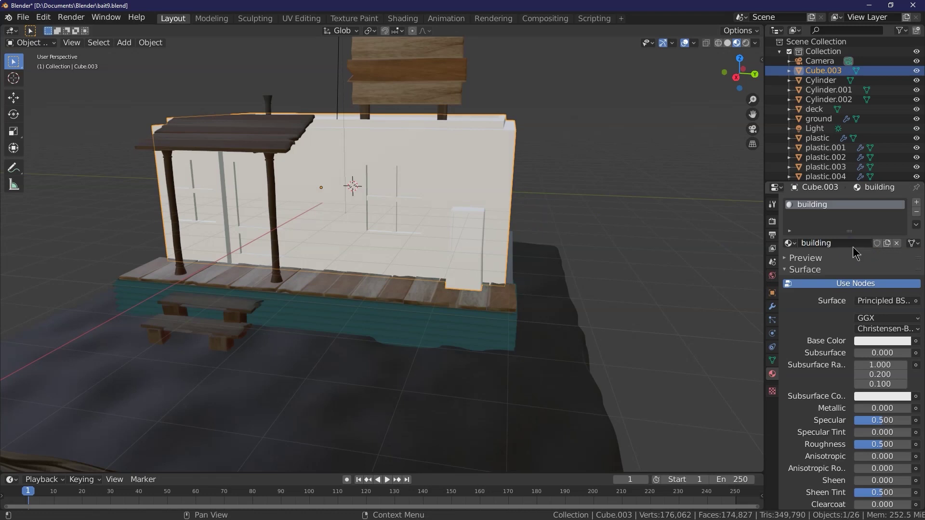
pyautogui.click(916, 342)
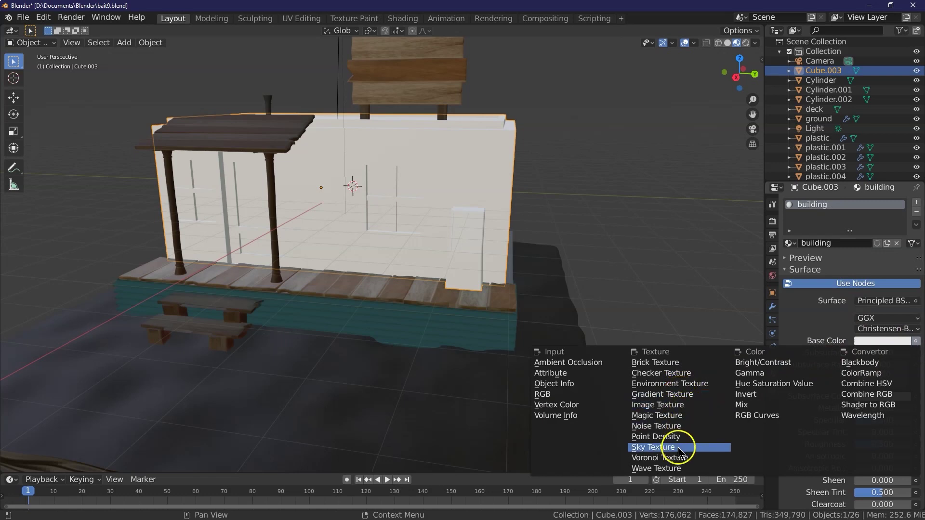
pyautogui.click(662, 469)
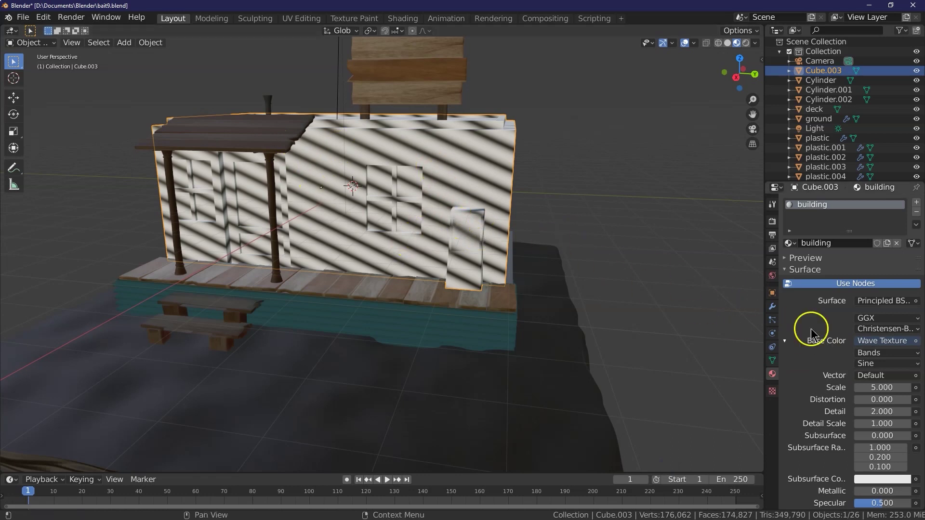
# - Set the building material's Subsurface to 0.9
pyautogui.scroll(-2, 880, 392)
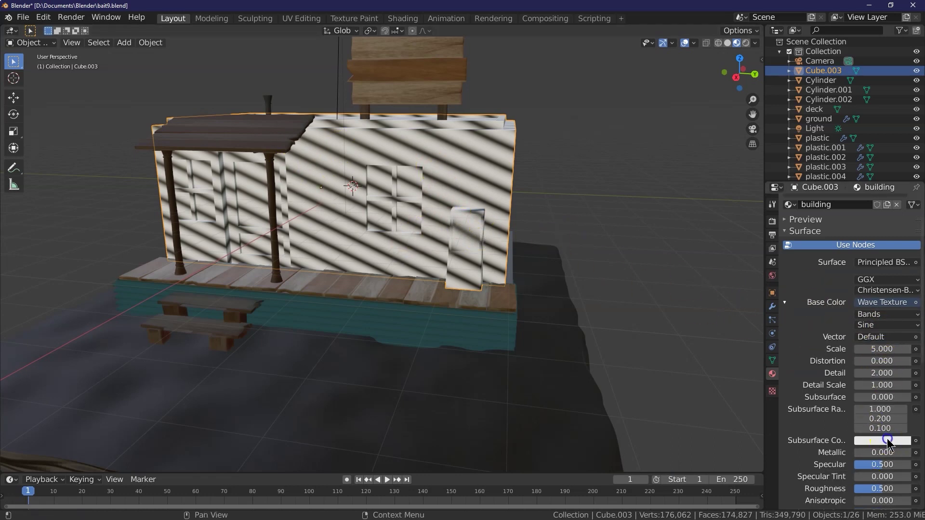
pyautogui.click(888, 441)
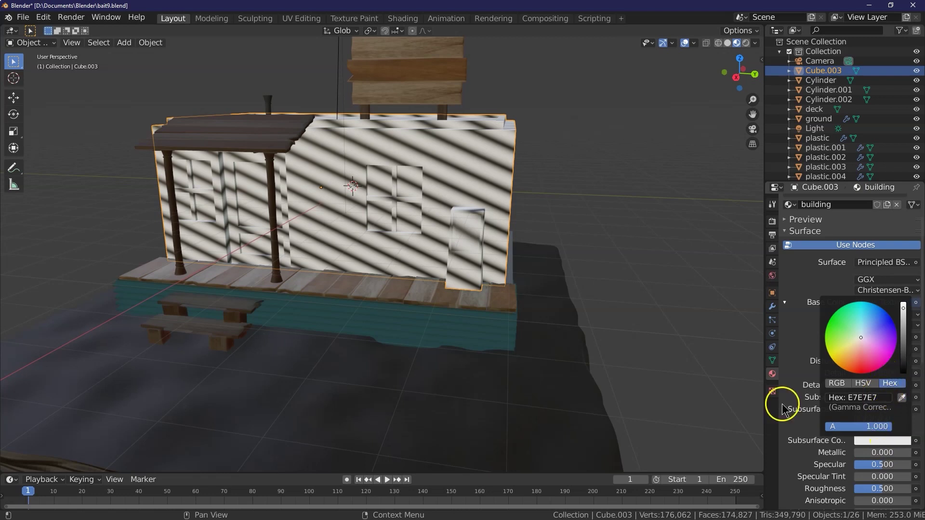
pyautogui.click(885, 399)
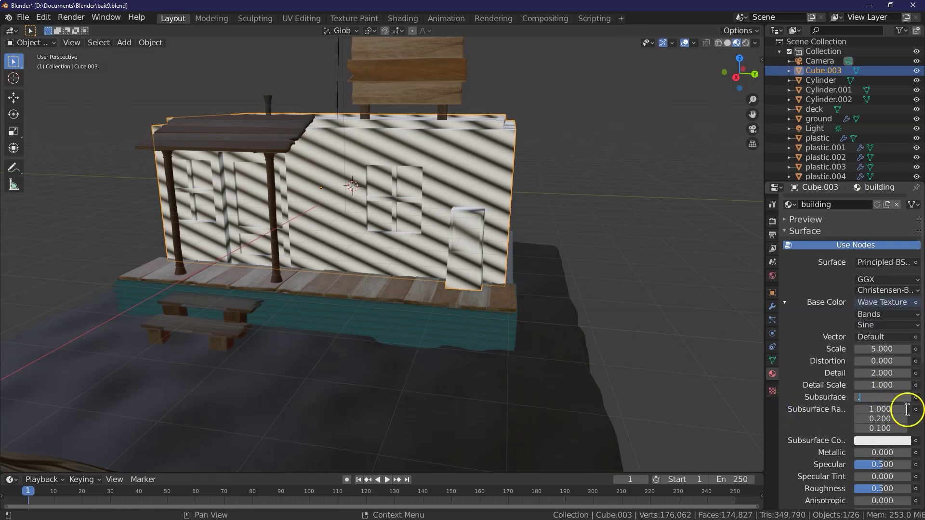
pyautogui.write('1')
pyautogui.press('Return')
# - Set the building material's Subsurface Color to hex A12831 and its Specular to 0.1
pyautogui.click(900, 440)
pyautogui.click(880, 399)
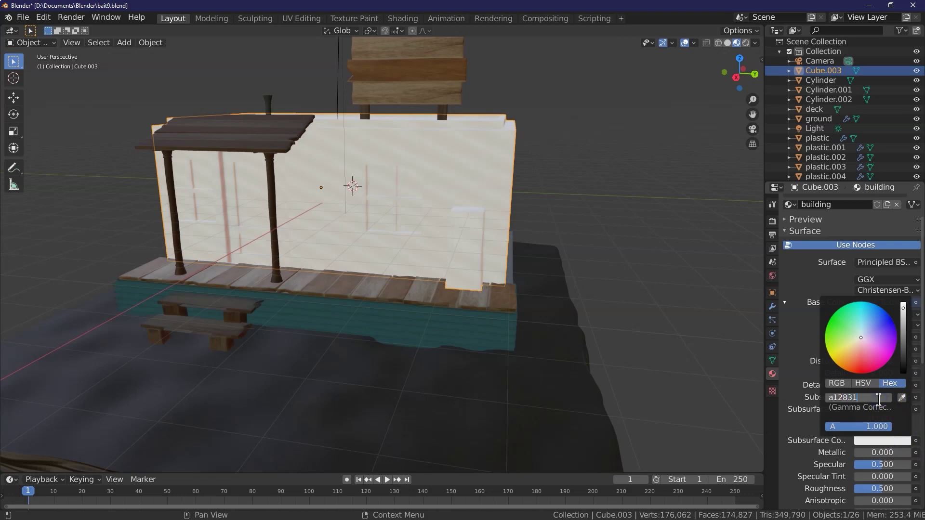
pyautogui.press('Return')
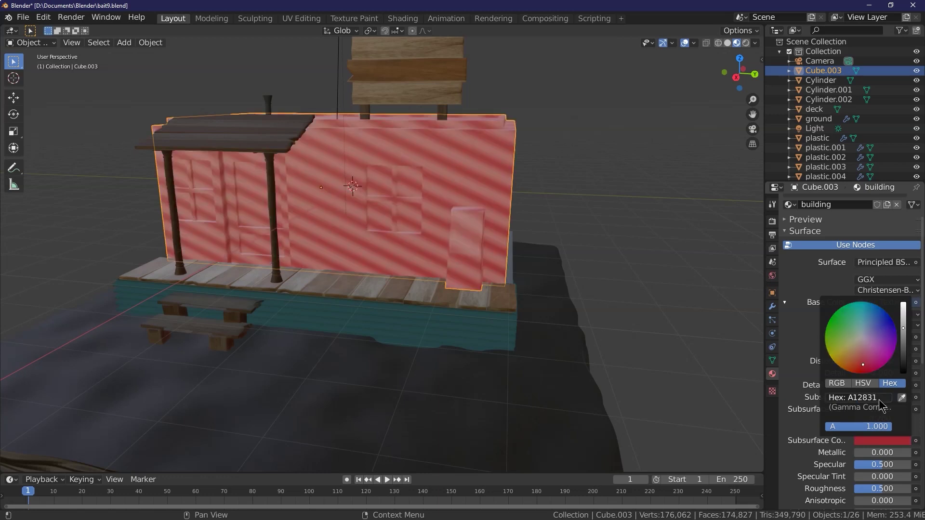
pyautogui.click(889, 463)
pyautogui.write('0.1')
pyautogui.press('Return')
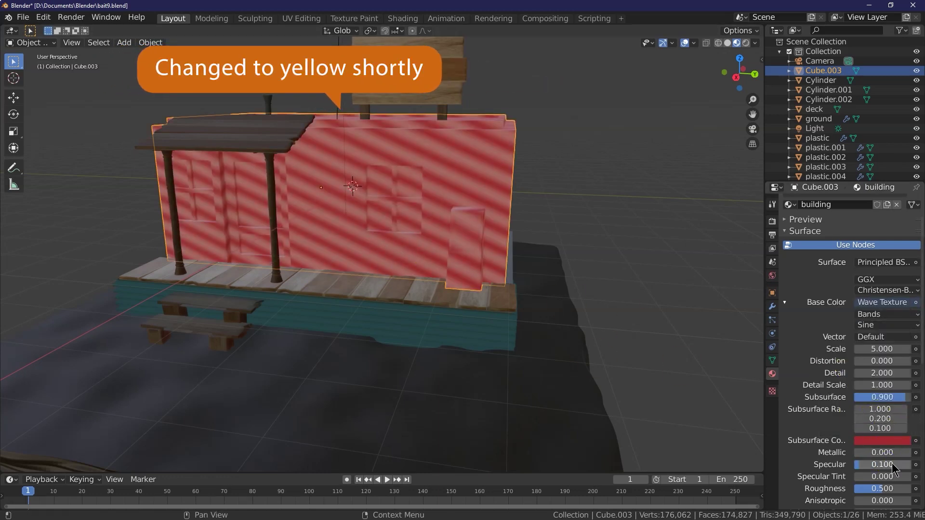
# - Set the Scale of the building's Wave Texture to 65 after trying 15
pyautogui.scroll(2, 890, 458)
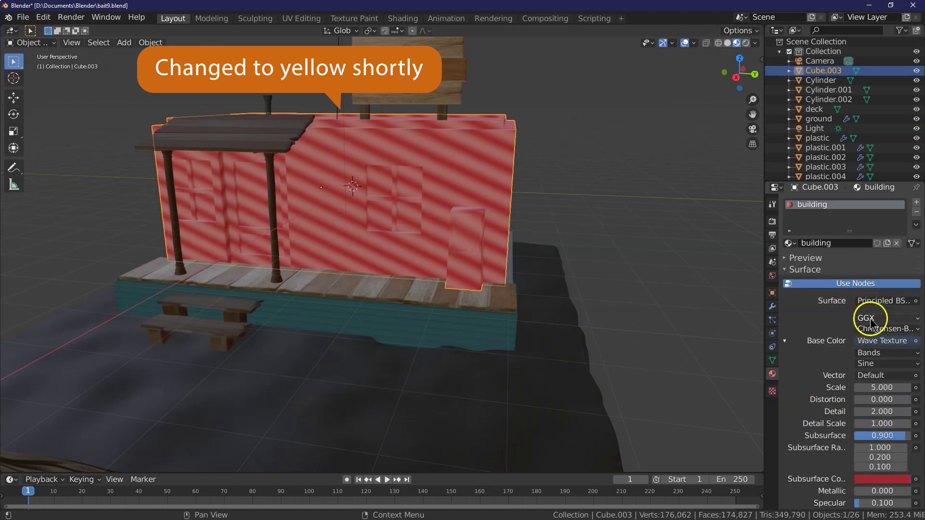
pyautogui.click(882, 388)
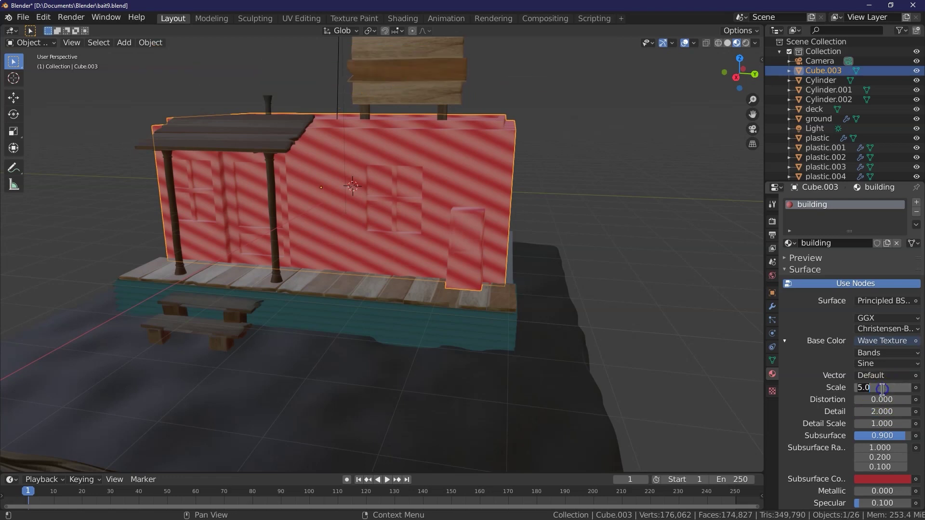
pyautogui.write('15')
pyautogui.press('Return')
pyautogui.click(888, 388)
pyautogui.write('55')
pyautogui.press('Return')
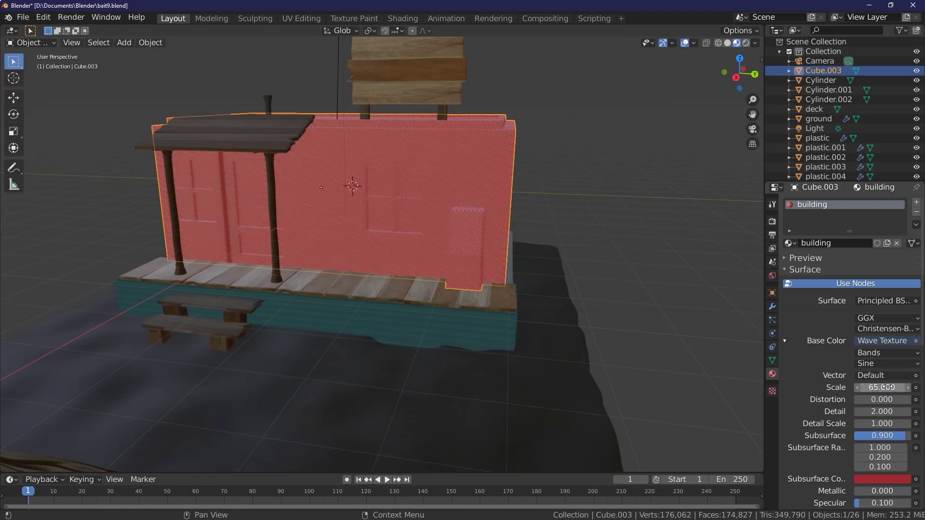
# - Set the Distortion of the building's Wave Texture to 15
pyautogui.moveTo(755, 101); pyautogui.dragTo(740, 467)
pyautogui.click(882, 400)
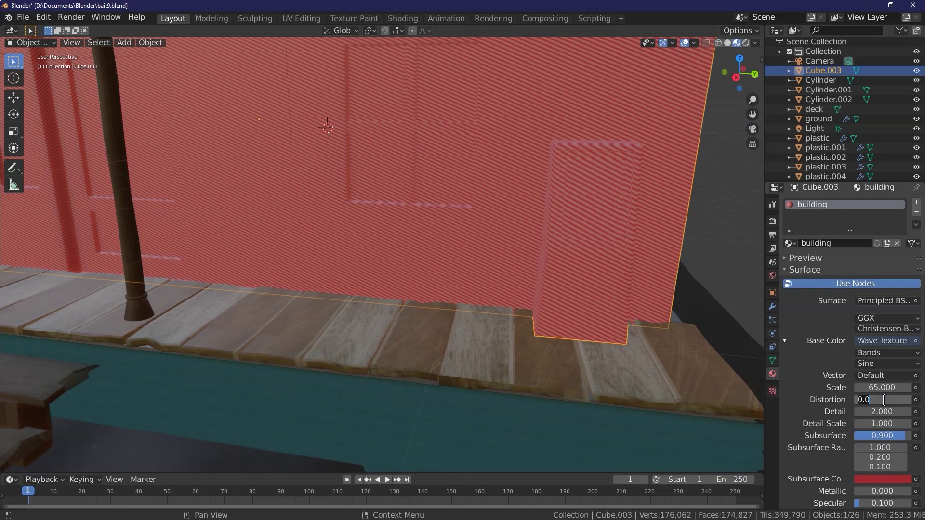
pyautogui.write('15')
pyautogui.press('Return')
# - Set the Wave Texture's Detail to 3 and its Detail Scale to 20 after trying 15
pyautogui.click(884, 411)
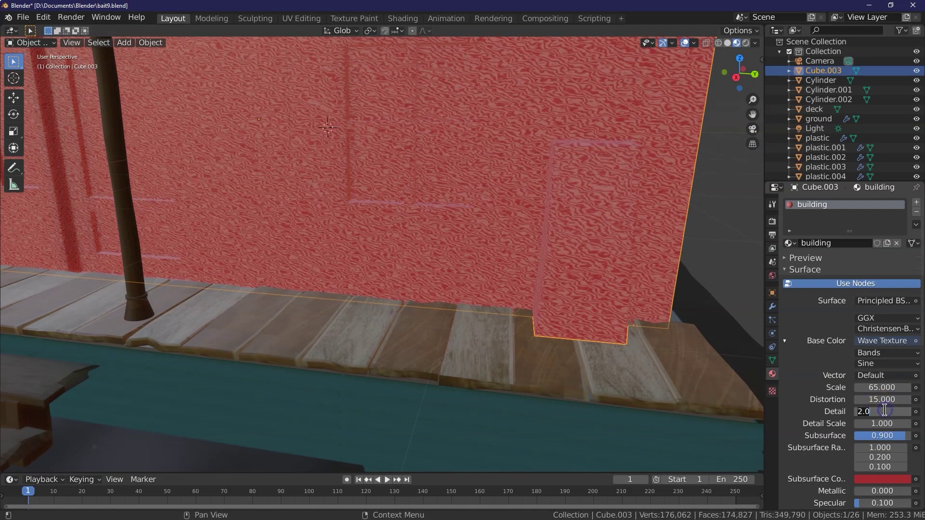
pyautogui.click(887, 423)
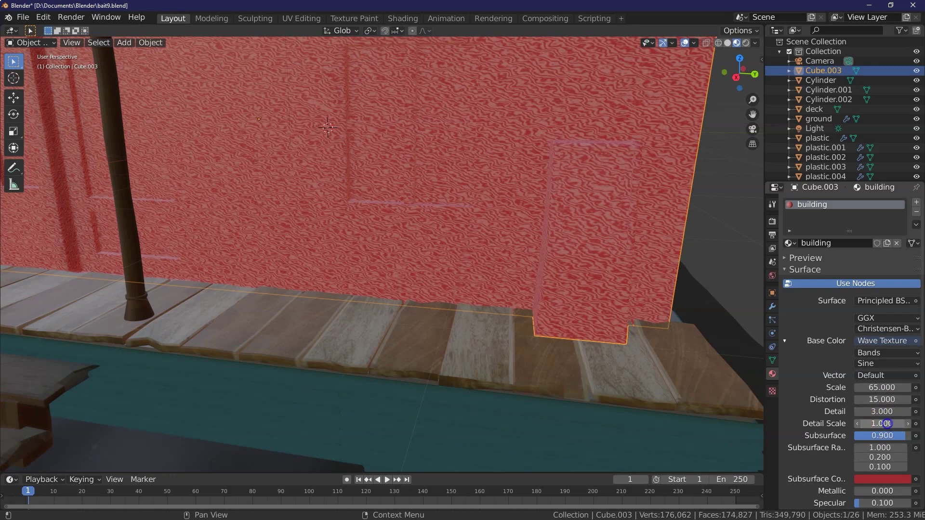
pyautogui.press('Return')
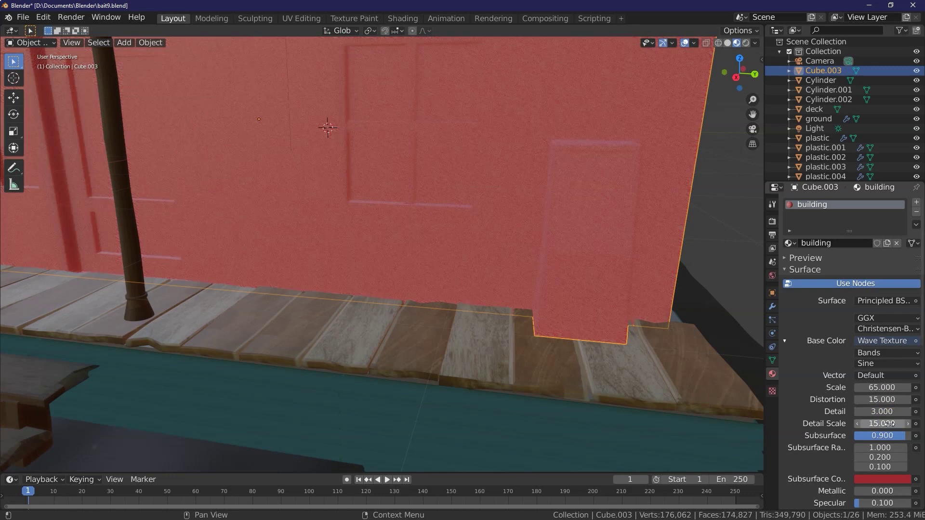
# - Set the Wave Texture's Distortion to 20 and its Scale to 80
pyautogui.click(885, 400)
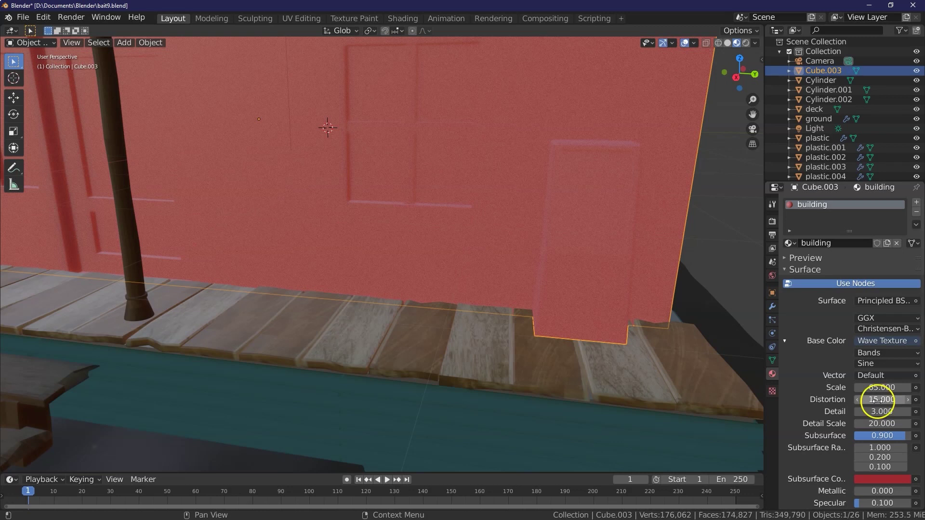
pyautogui.press('Return')
pyautogui.click(873, 388)
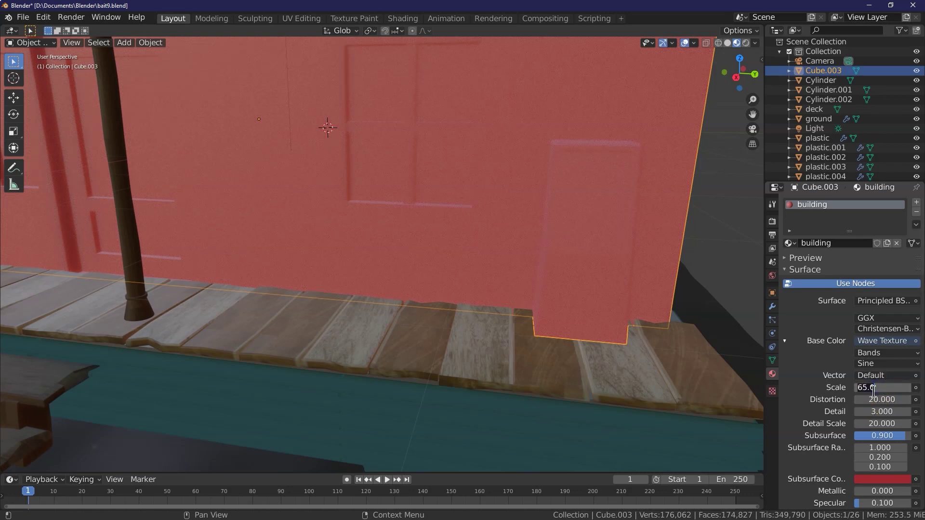
pyautogui.write('80')
pyautogui.press('Return')
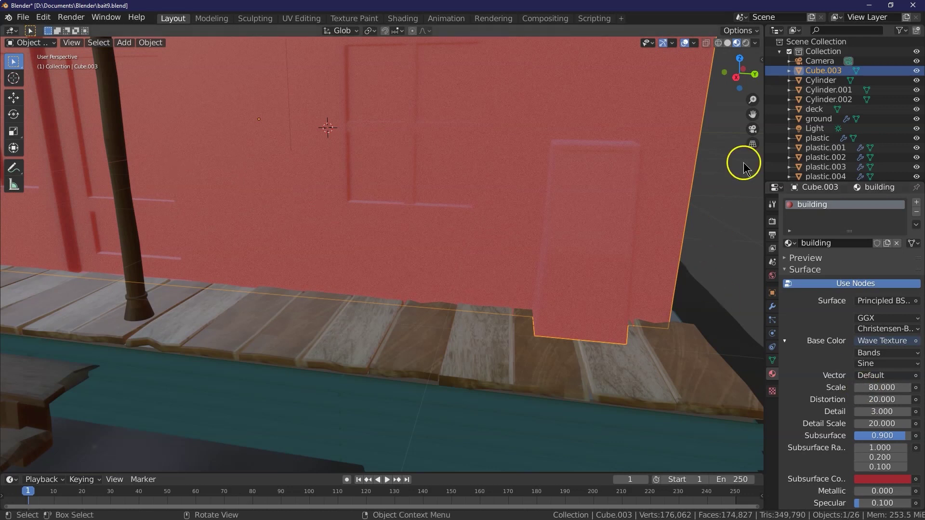
# - Set the building material's Subsurface to 0.98 after trying 0.95
pyautogui.scroll(3, 647, 169)
pyautogui.scroll(5, 640, 166)
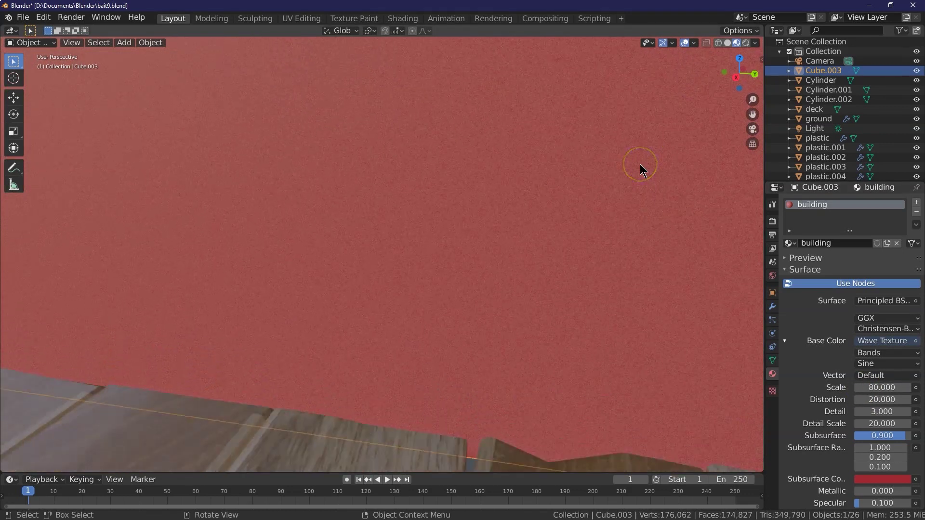
pyautogui.scroll(-3, 640, 166)
pyautogui.scroll(-8, 627, 178)
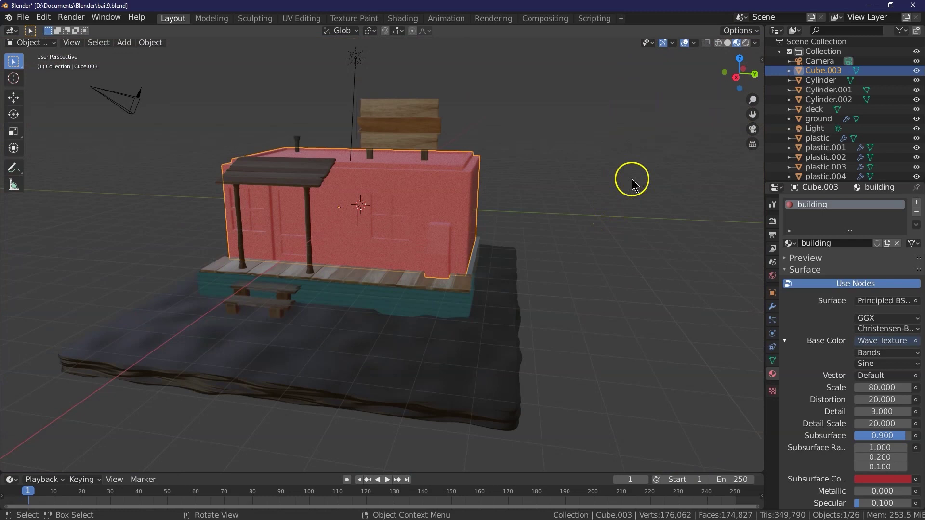
pyautogui.moveTo(744, 78); pyautogui.dragTo(720, 82)
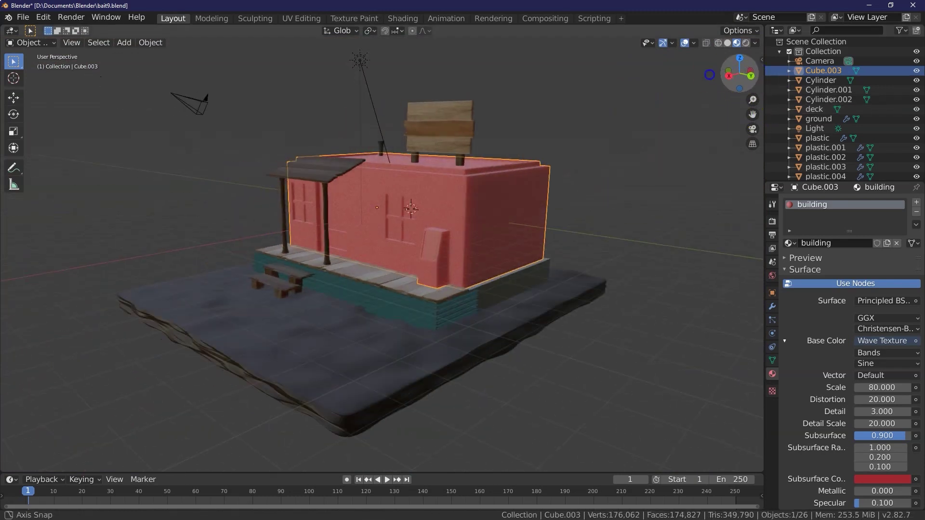
pyautogui.scroll(-5, 891, 407)
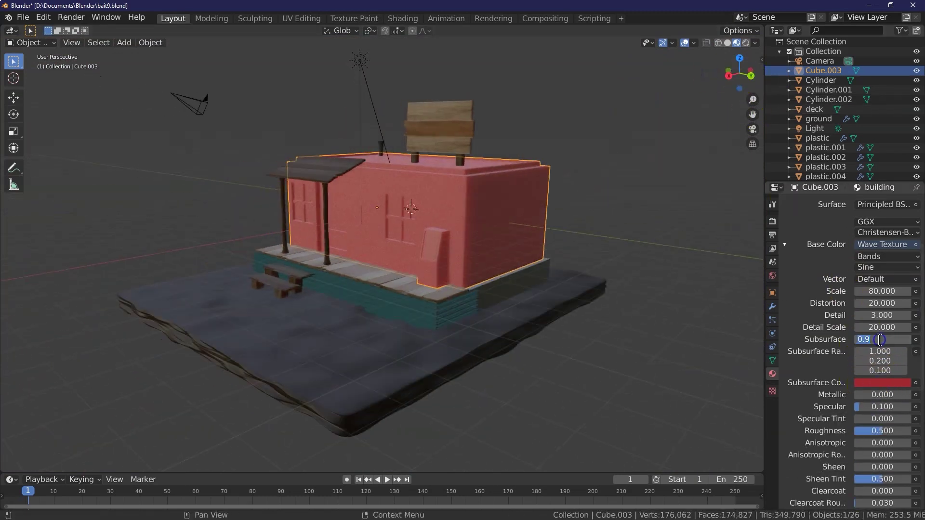
pyautogui.write('5')
pyautogui.press('Return')
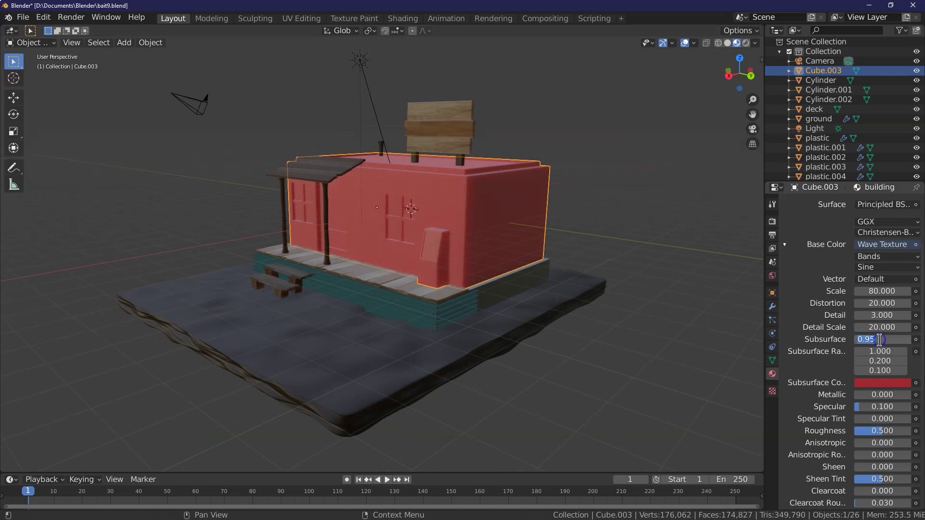
pyautogui.write('8')
pyautogui.press('Return')
pyautogui.moveTo(739, 76)
pyautogui.mouseDown()
pyautogui.moveTo(677, 132)
pyautogui.moveTo(553, 181)
pyautogui.moveTo(755, 88)
pyautogui.moveTo(727, 89)
pyautogui.mouseUp()
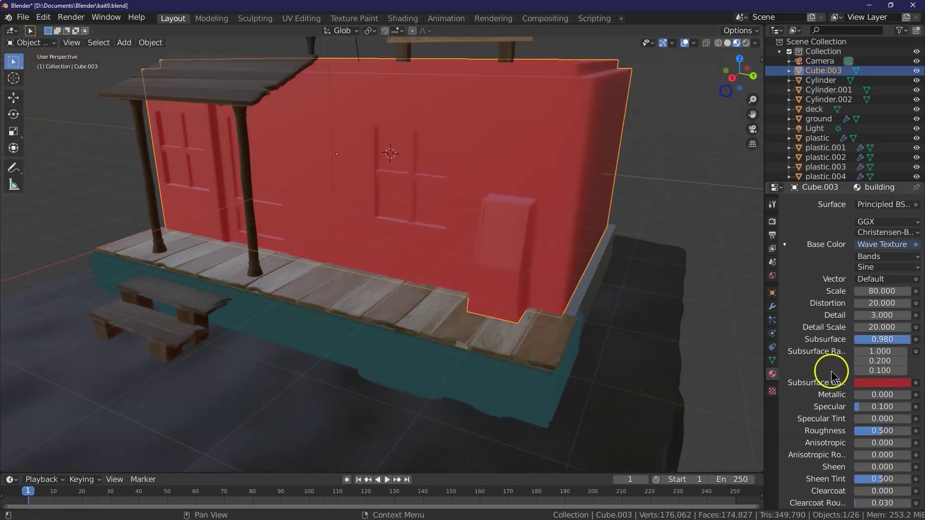
# - Set the Scale of the building material's wave texture to 50
pyautogui.scroll(3, 836, 370)
pyautogui.click(891, 352)
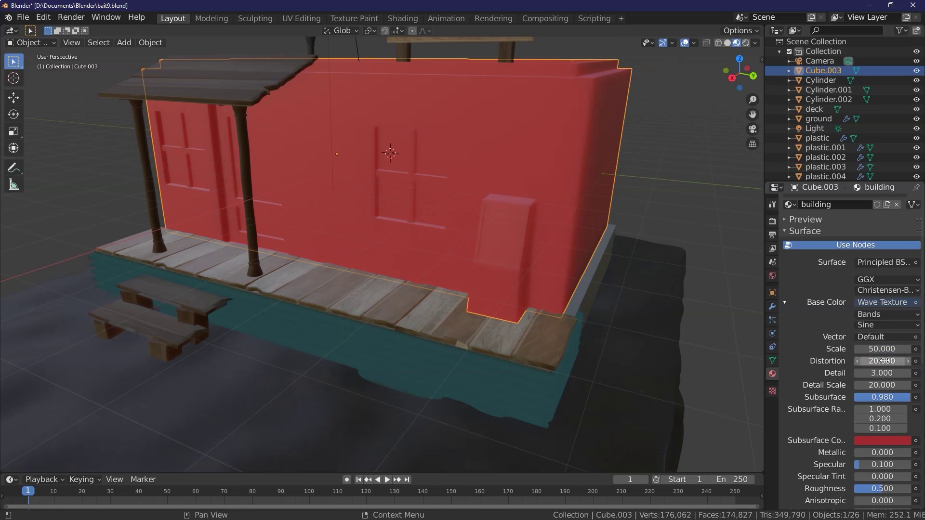
pyautogui.press('Return')
# - Try wave texture Detail Scale values of 2 and 8 on the building's wall
pyautogui.click(902, 387)
pyautogui.write('5')
pyautogui.press('Return')
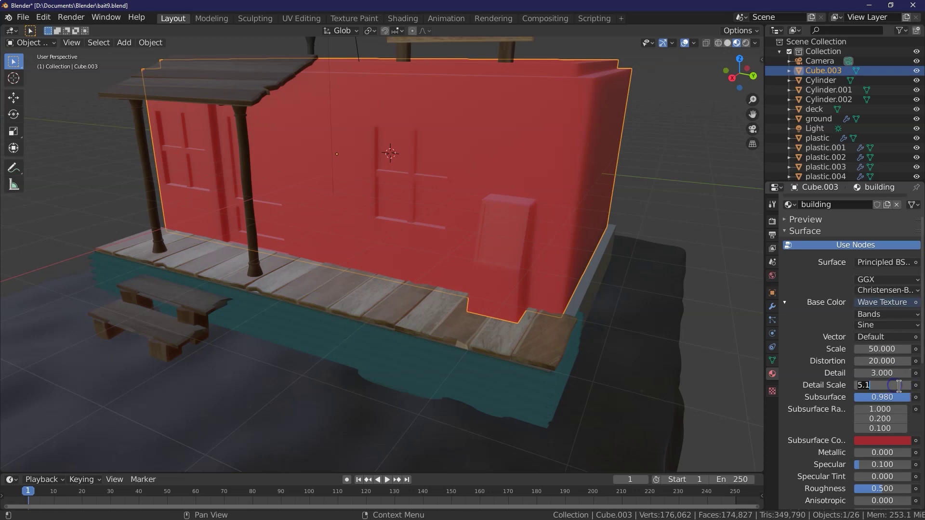
pyautogui.scroll(6, 664, 192)
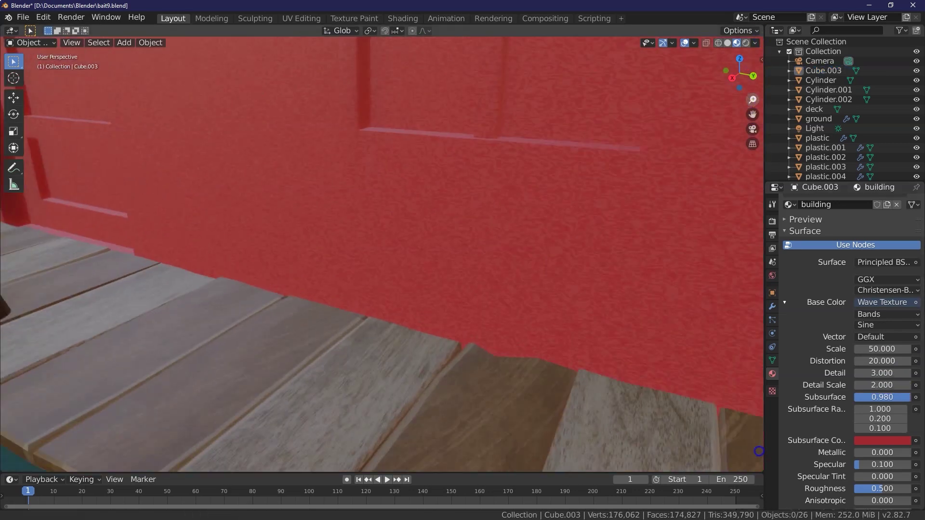
pyautogui.click(887, 385)
pyautogui.write('8')
pyautogui.press('Return')
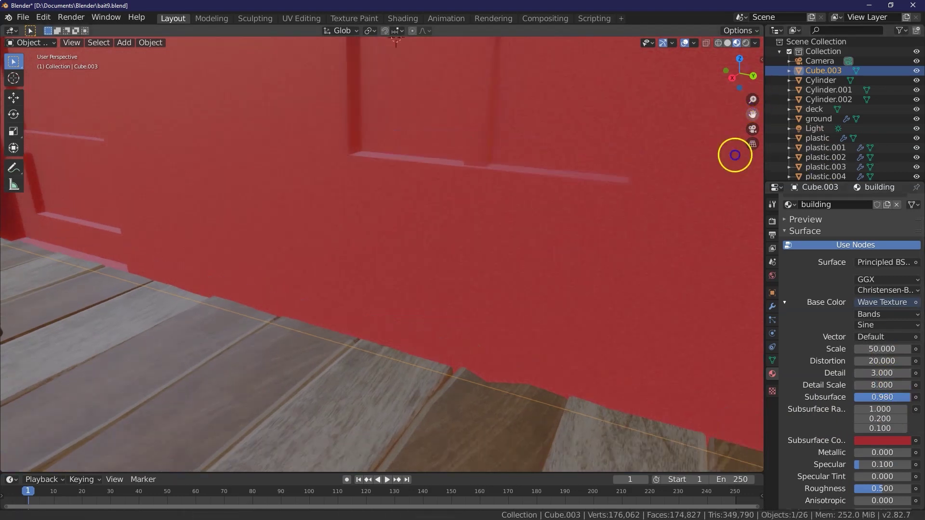
# - Set the wave texture's Detail Scale to 13 after trying 15
pyautogui.scroll(4, 605, 325)
pyautogui.click(886, 386)
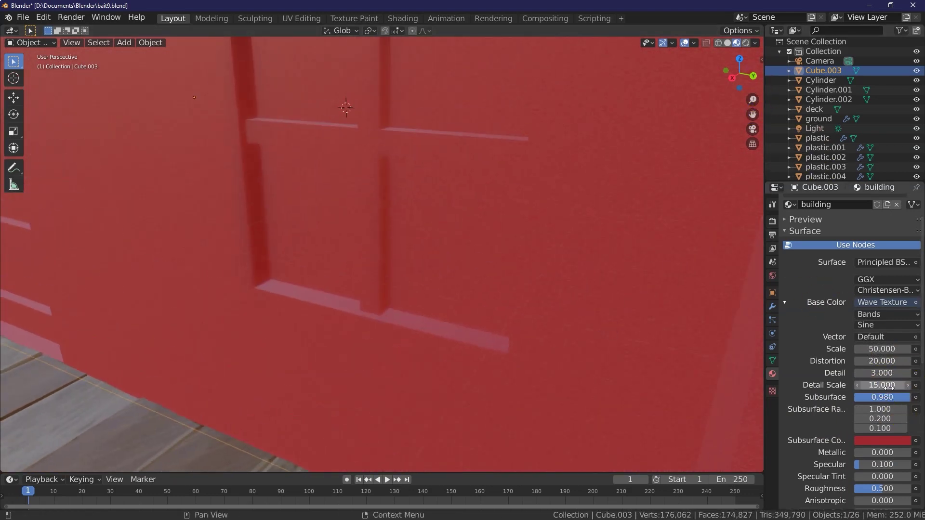
pyautogui.click(889, 385)
pyautogui.moveTo(758, 99); pyautogui.dragTo(91, 391)
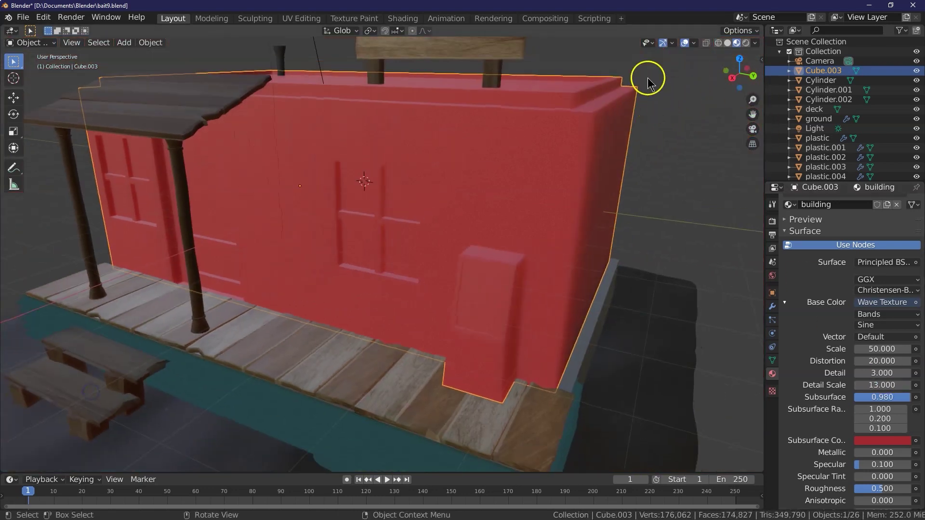
pyautogui.moveTo(733, 79); pyautogui.dragTo(711, 79)
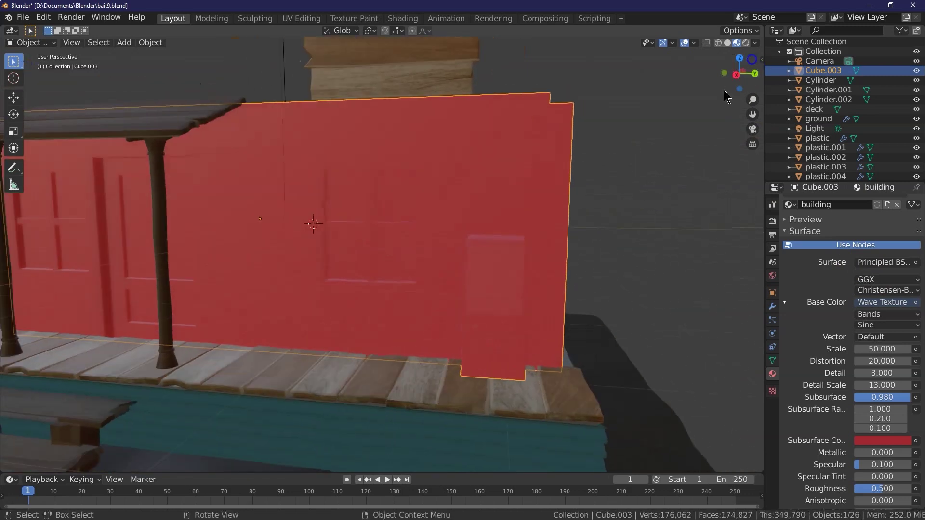
# - Darken the building material's red subsurface color and deselect the building
pyautogui.click(881, 441)
pyautogui.moveTo(903, 318); pyautogui.dragTo(904, 340)
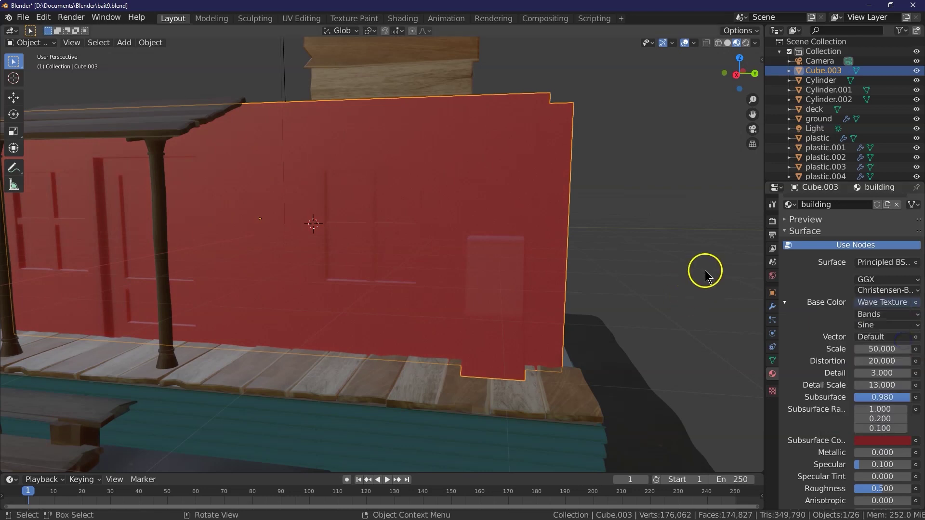
pyautogui.click(702, 244)
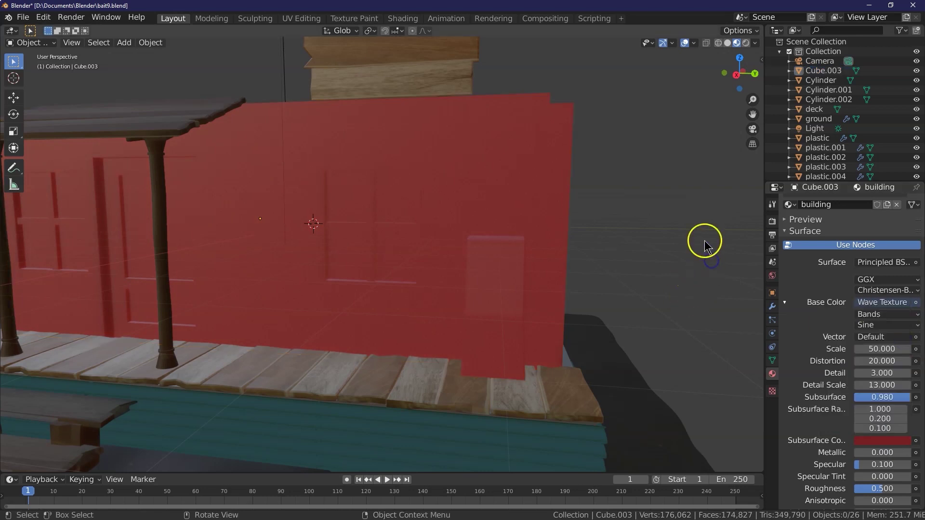
# - Select the building and switch it to Edit Mode
pyautogui.click(344, 225)
pyautogui.click(24, 42)
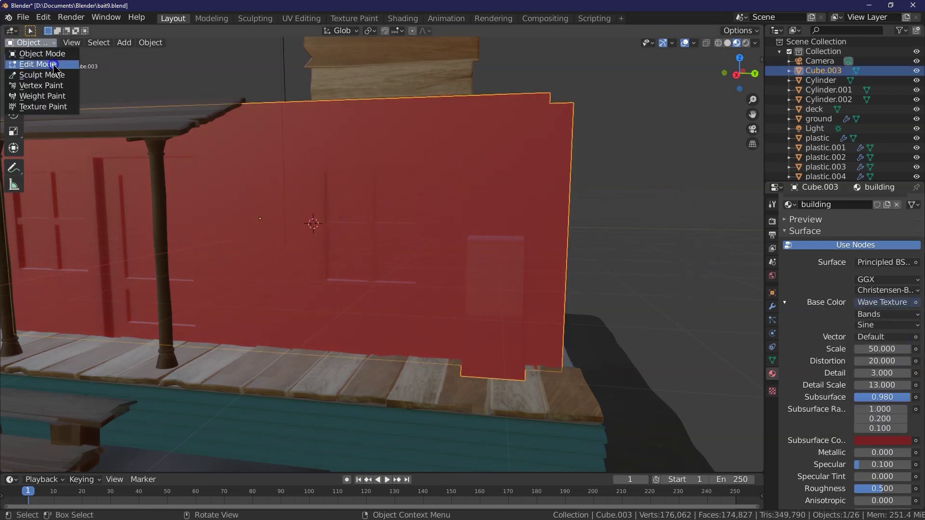
pyautogui.click(54, 68)
pyautogui.moveTo(723, 77); pyautogui.dragTo(751, 72)
# - Try to select the window's four outer frame faces and extend the selection from them
pyautogui.click(319, 154)
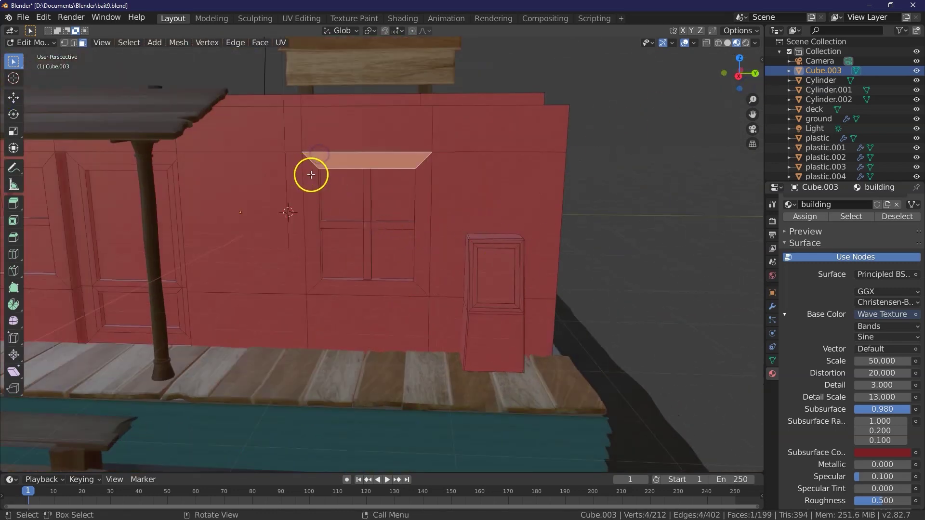
pyautogui.keyDown('shift'); pyautogui.click(324, 215); pyautogui.keyUp('shift')
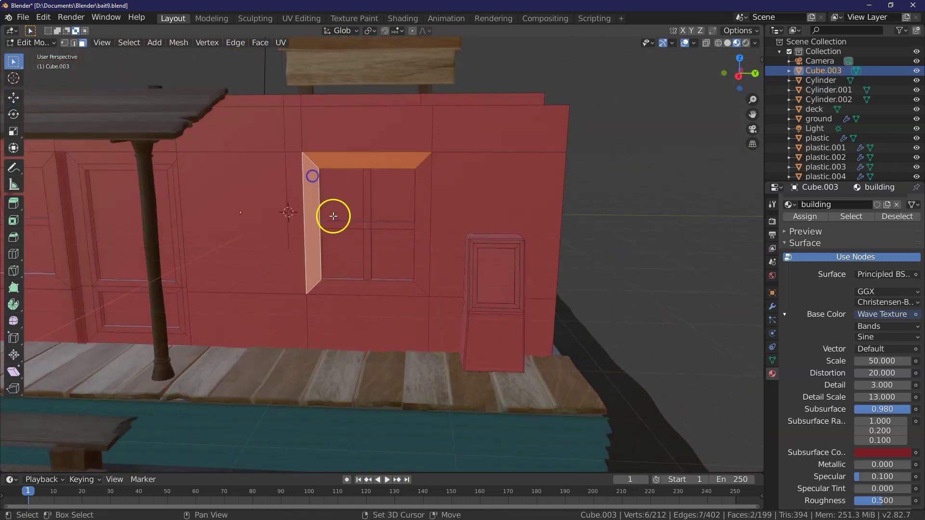
pyautogui.keyDown('shift'); pyautogui.click(402, 287); pyautogui.keyUp('shift')
pyautogui.keyDown('shift'); pyautogui.click(423, 244); pyautogui.keyUp('shift')
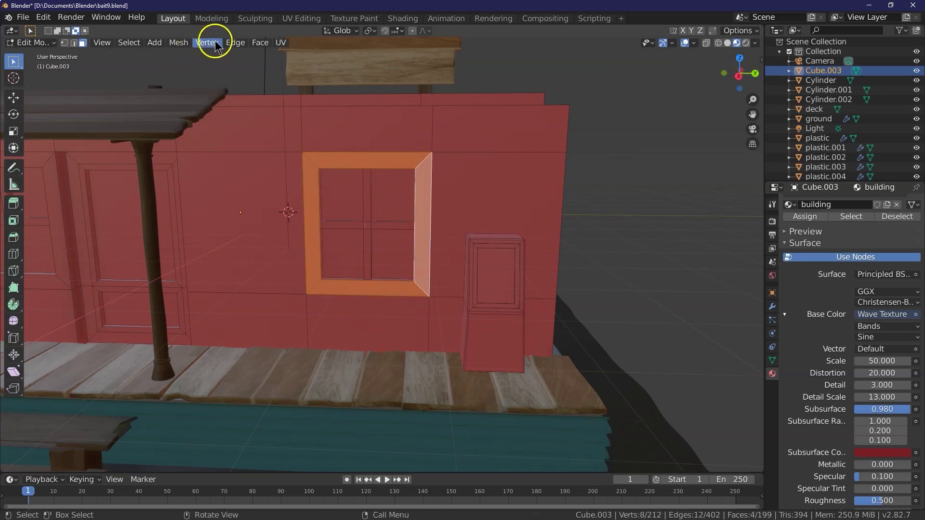
pyautogui.click(127, 42)
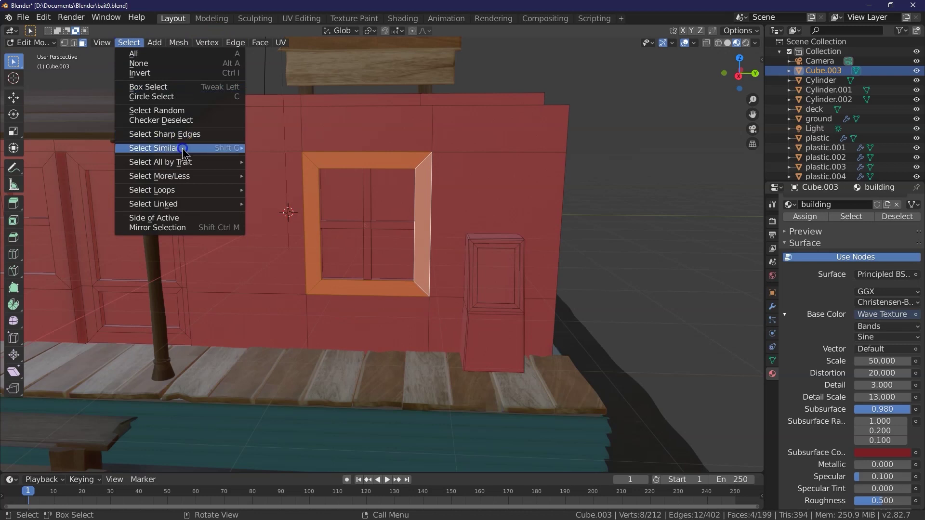
pyautogui.moveTo(207, 175)
pyautogui.click(258, 175)
pyautogui.click(291, 184)
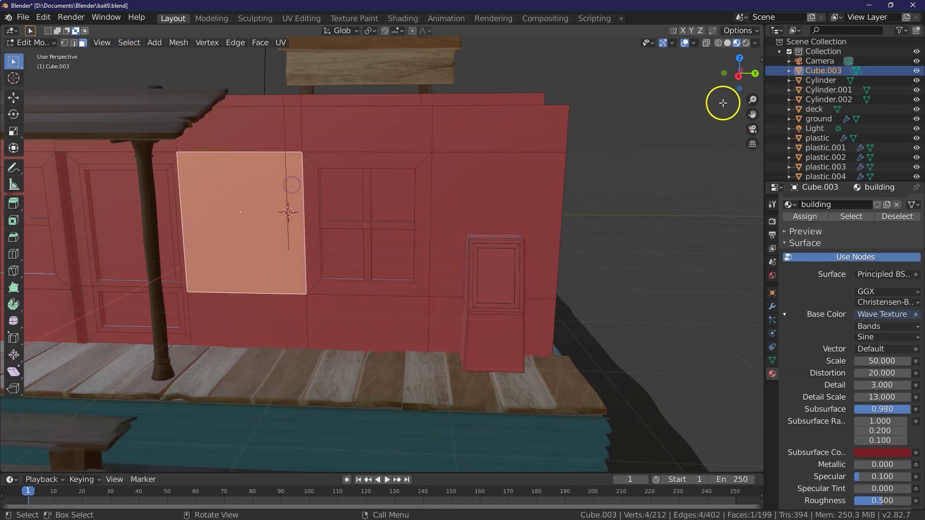
# - Select the window's side and lower frame faces together with their recessed inner edges
pyautogui.moveTo(753, 100); pyautogui.dragTo(752, 458)
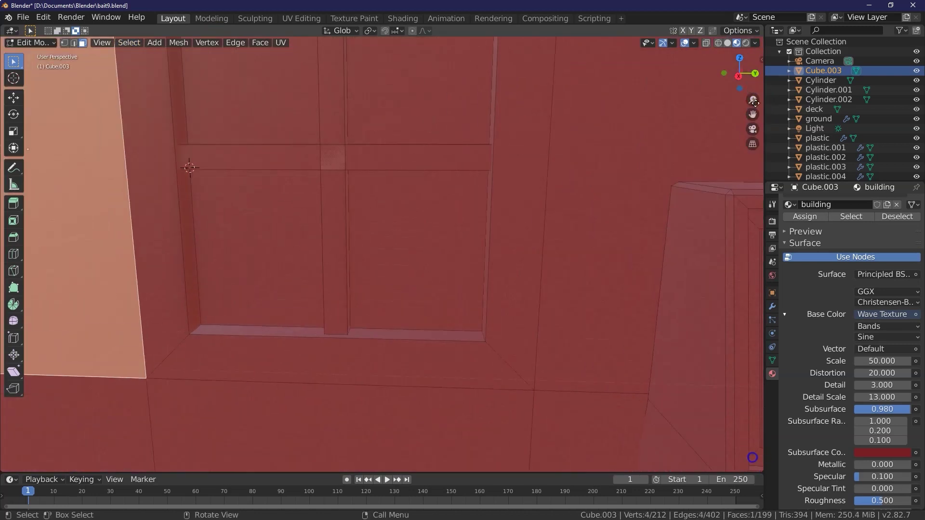
pyautogui.click(491, 122)
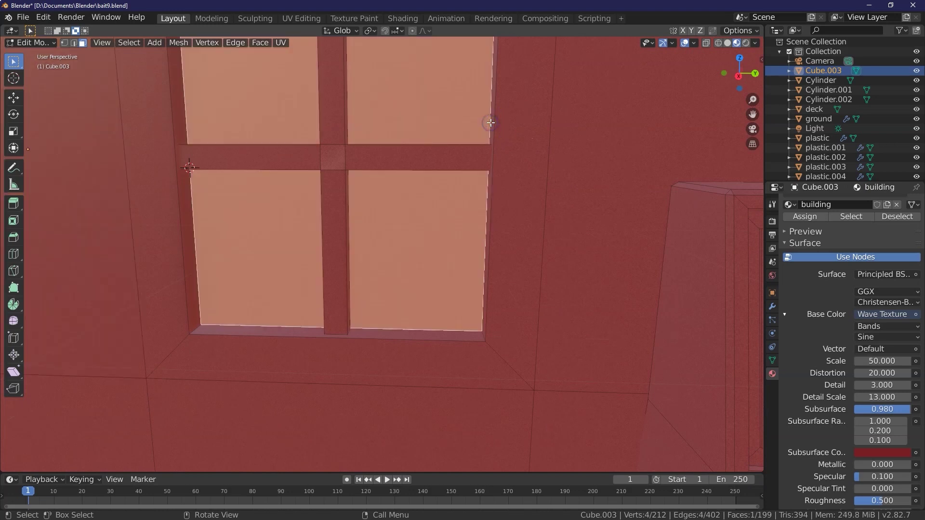
pyautogui.click(490, 122)
pyautogui.keyDown('shift'); pyautogui.click(180, 126); pyautogui.keyUp('shift')
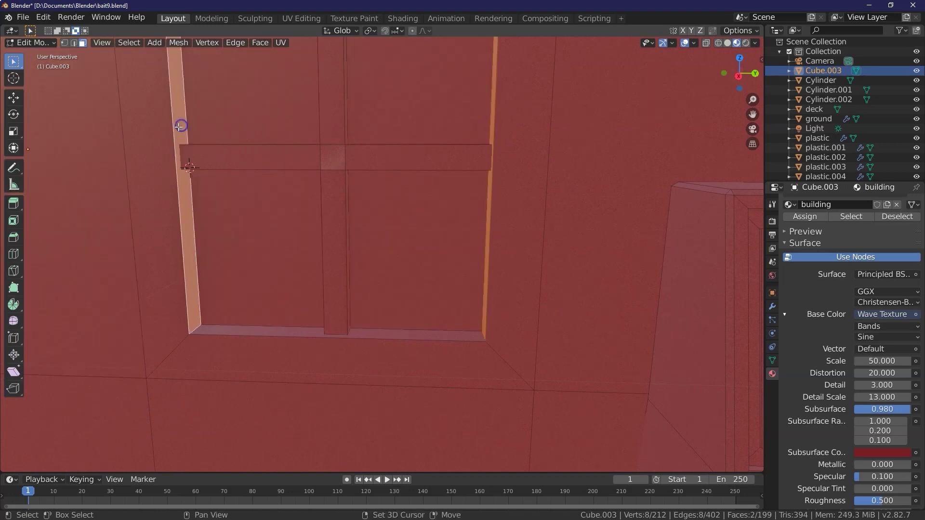
pyautogui.keyDown('shift'); pyautogui.click(164, 133); pyautogui.keyUp('shift')
pyautogui.keyDown('shift'); pyautogui.click(387, 357); pyautogui.keyUp('shift')
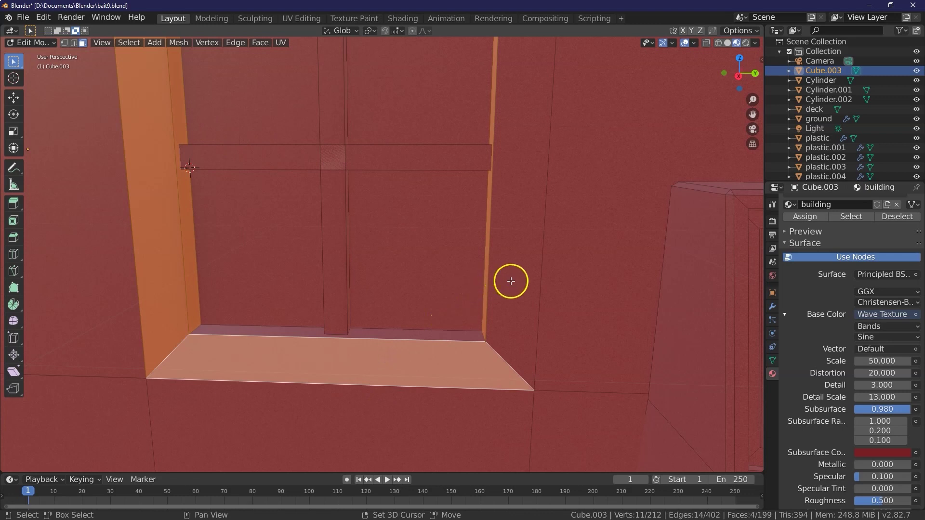
pyautogui.keyDown('shift'); pyautogui.click(511, 281); pyautogui.keyUp('shift')
pyautogui.keyDown('shift'); pyautogui.click(430, 336); pyautogui.keyUp('shift')
# - Add the window's upper frame faces and the crossbar faces to the selection
pyautogui.moveTo(739, 79); pyautogui.dragTo(745, 133)
pyautogui.keyDown('shift'); pyautogui.click(472, 87); pyautogui.keyUp('shift')
pyautogui.keyDown('shift'); pyautogui.click(458, 74); pyautogui.keyUp('shift')
pyautogui.keyDown('shift'); pyautogui.click(363, 178); pyautogui.keyUp('shift')
pyautogui.keyDown('shift'); pyautogui.click(413, 239); pyautogui.keyUp('shift')
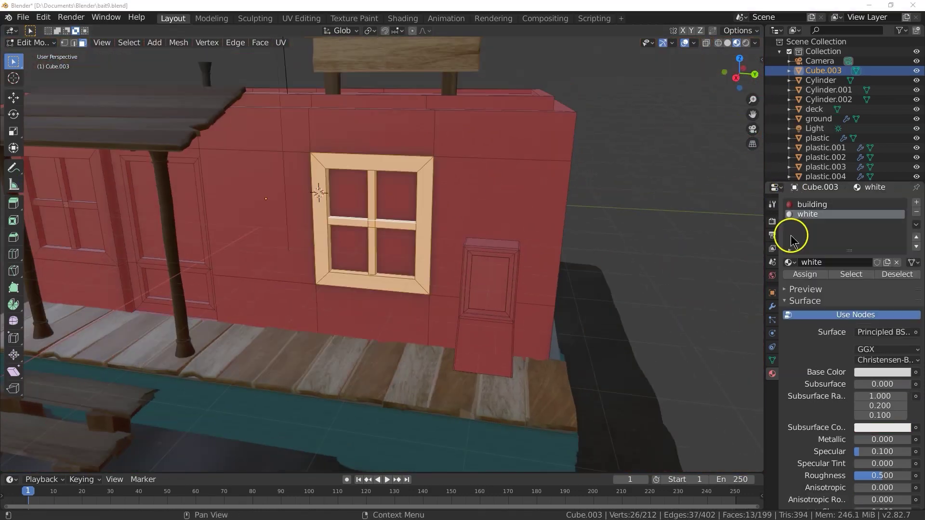
# - Add a second material to the building and name it blue
pyautogui.scroll(2, 822, 246)
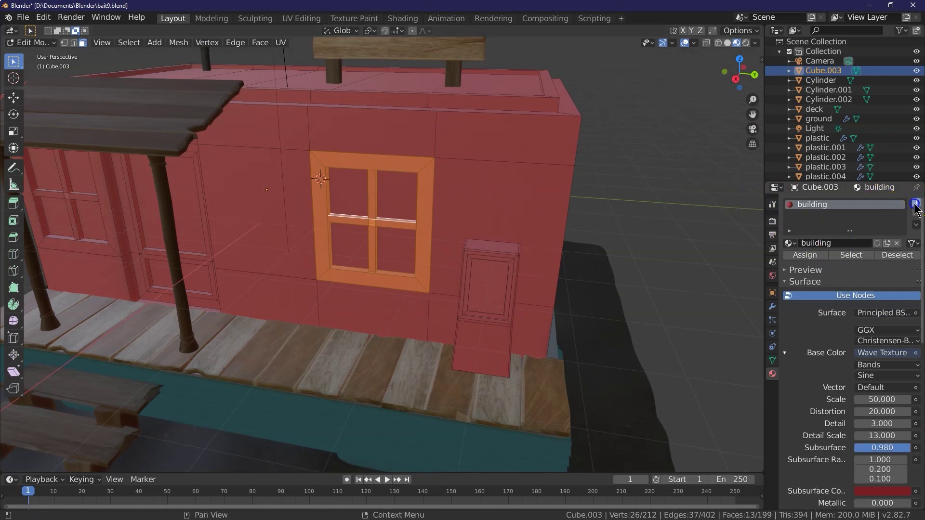
pyautogui.click(915, 205)
pyautogui.click(817, 262)
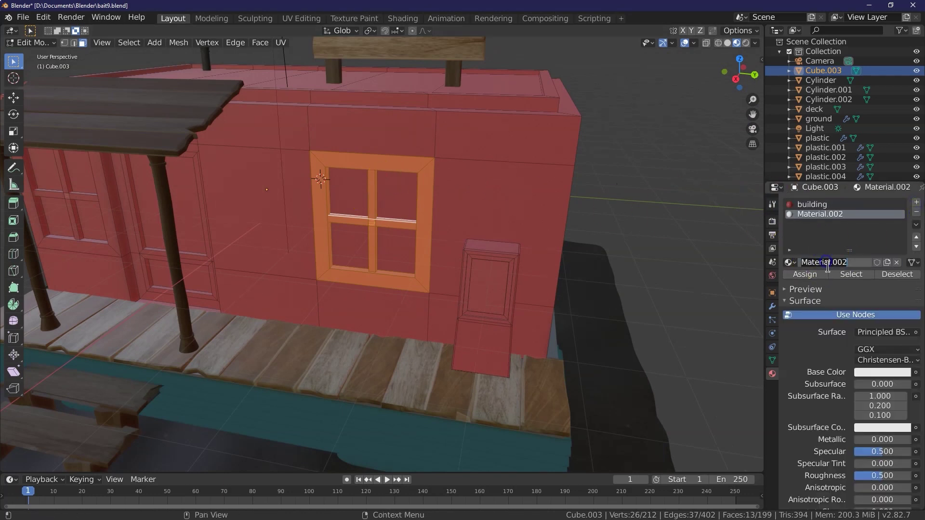
pyautogui.click(828, 265)
pyautogui.write('blue')
pyautogui.press('Return')
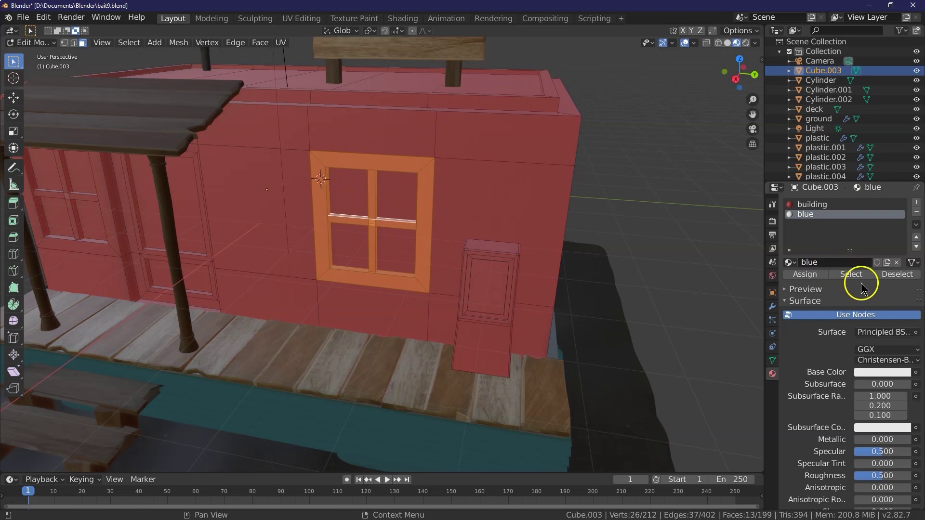
# - Give the blue material a dark blue base color and 0.1 specular, and assign it to the selected window frame faces
pyautogui.click(891, 373)
pyautogui.click(876, 328)
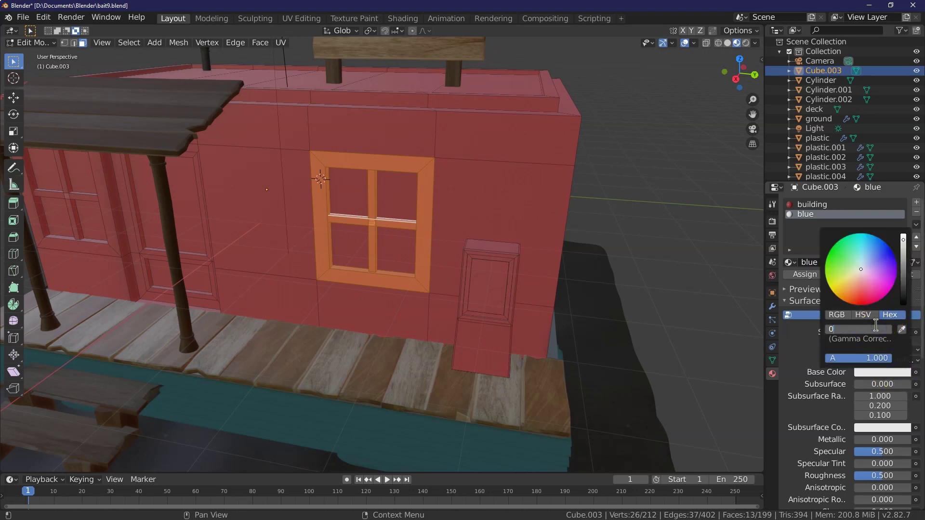
pyautogui.press('Return')
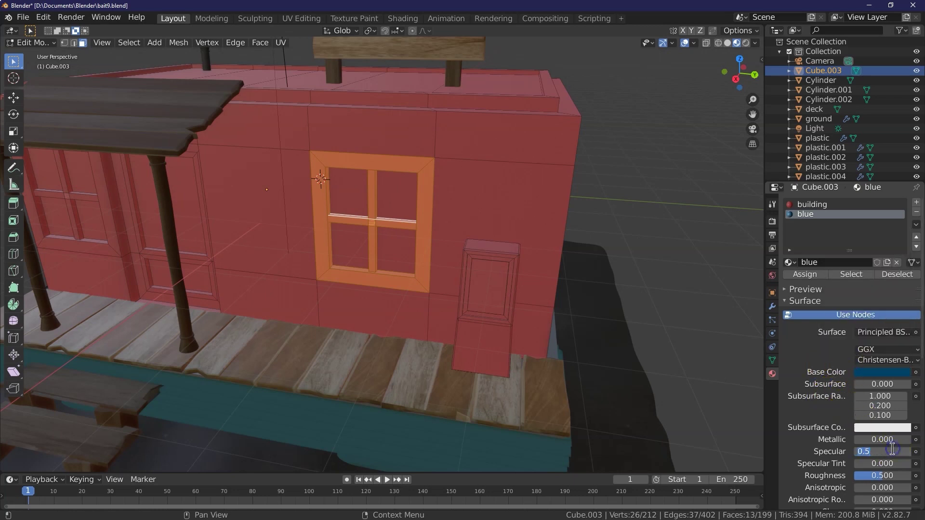
pyautogui.click(806, 274)
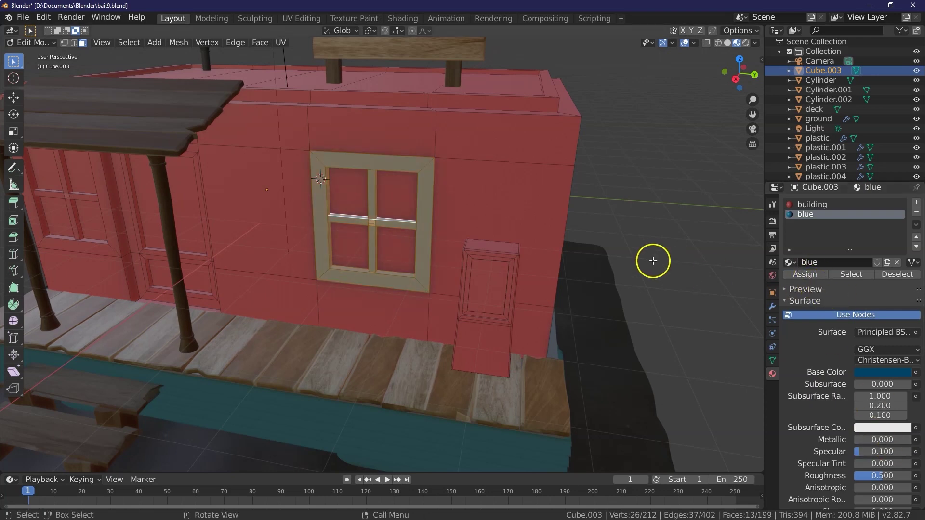
pyautogui.click(675, 242)
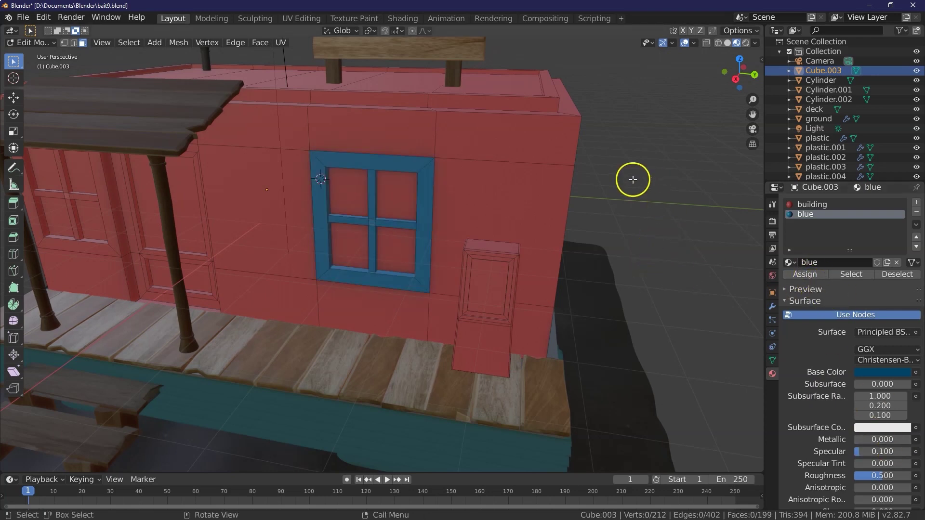
# - Select the panes of the blue-framed window and add a third material to the building
pyautogui.moveTo(729, 77); pyautogui.dragTo(208, 88)
pyautogui.click(568, 182)
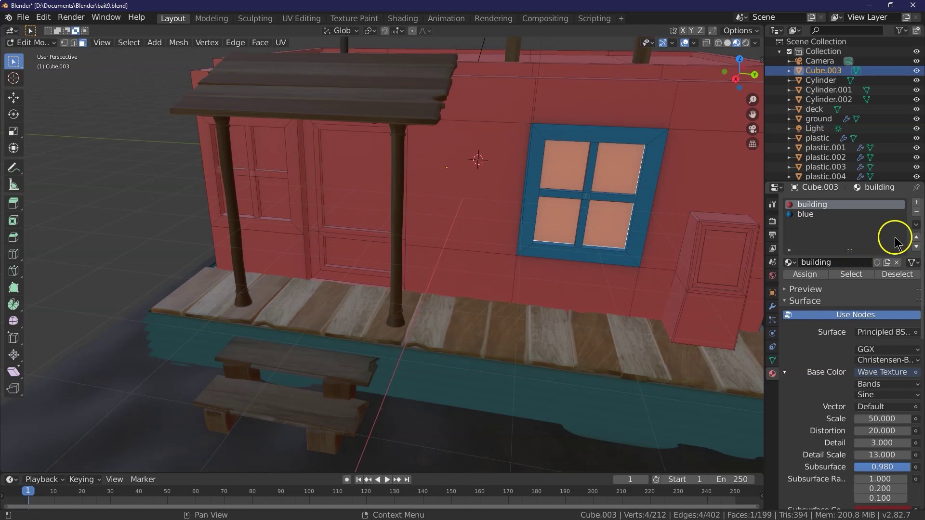
pyautogui.click(916, 203)
pyautogui.click(830, 264)
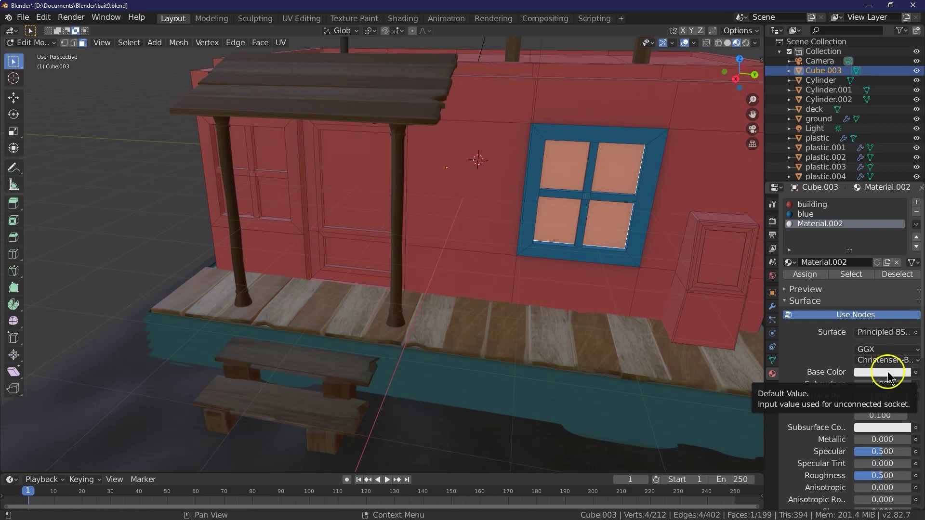
# - Make the new material's surface a Mix Shader combining a Principled BSDF with a Transparent BSDF
pyautogui.click(886, 332)
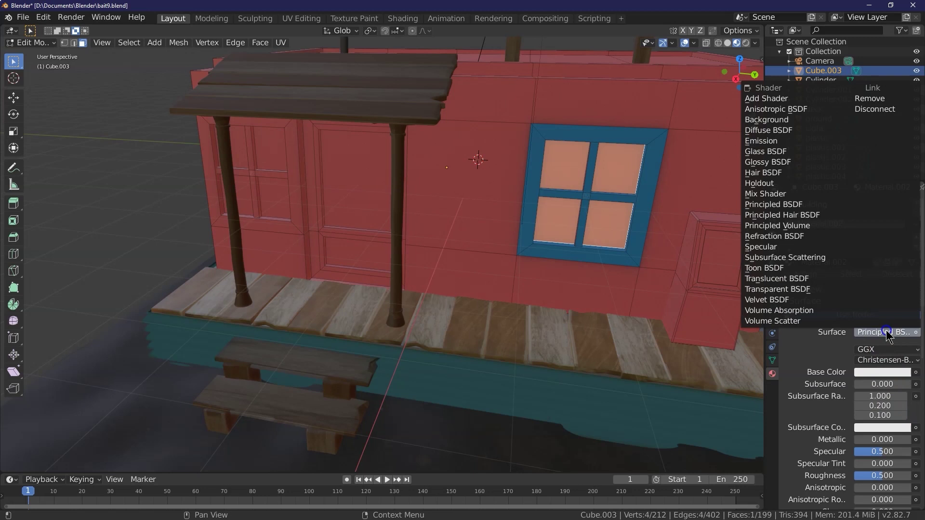
pyautogui.click(771, 194)
pyautogui.click(887, 374)
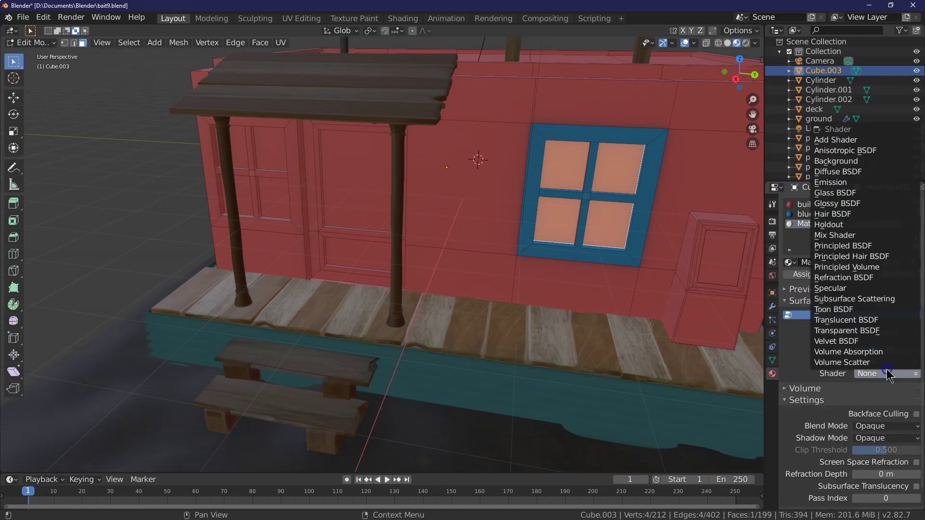
pyautogui.click(860, 333)
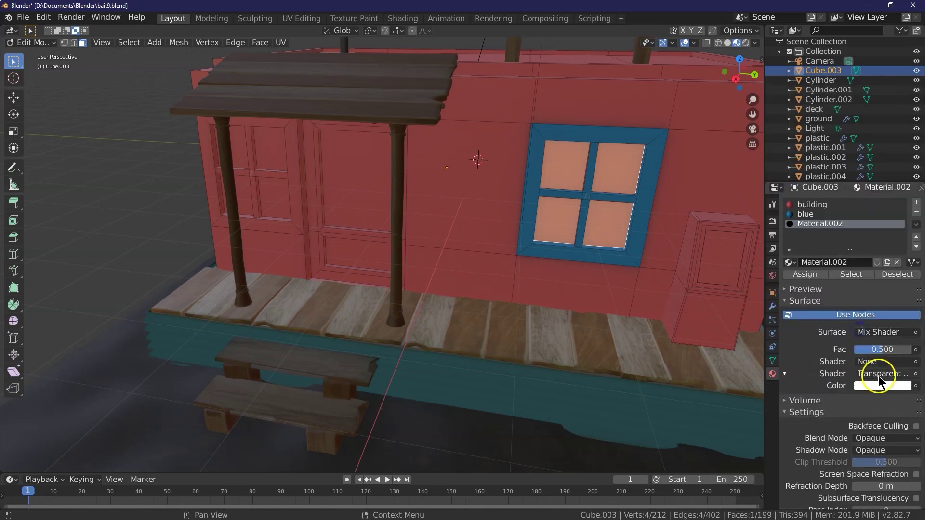
pyautogui.click(878, 362)
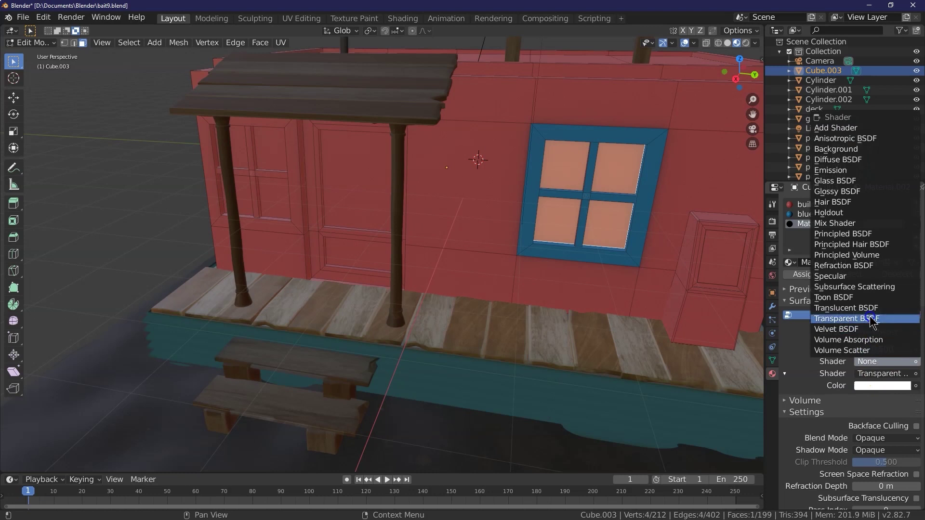
pyautogui.click(863, 234)
# - Set both the Principled BSDF base color and the Transparent BSDF color of the new material to hex A8CCD7
pyautogui.scroll(-5, 785, 347)
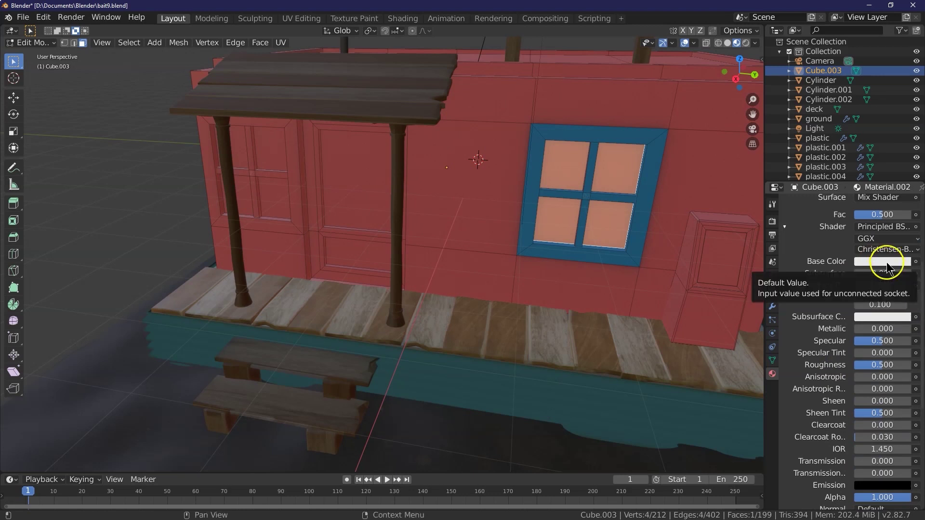
pyautogui.click(881, 262)
pyautogui.click(889, 219)
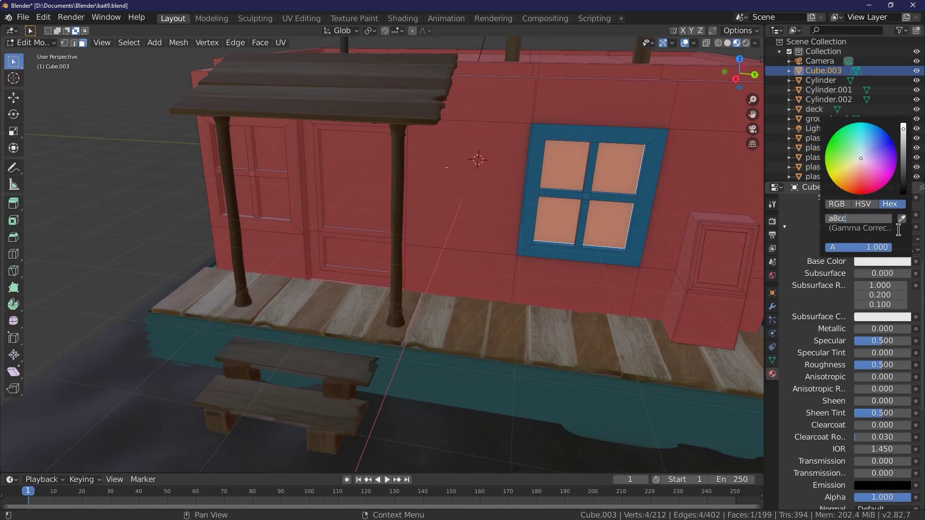
pyautogui.write('a8ccd7')
pyautogui.press('Return')
pyautogui.scroll(-4, 793, 366)
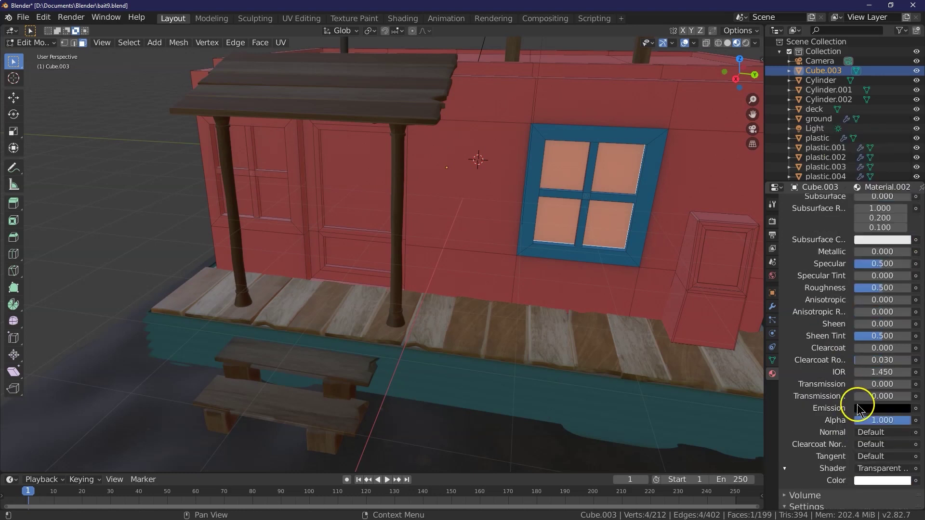
pyautogui.click(870, 480)
pyautogui.click(870, 438)
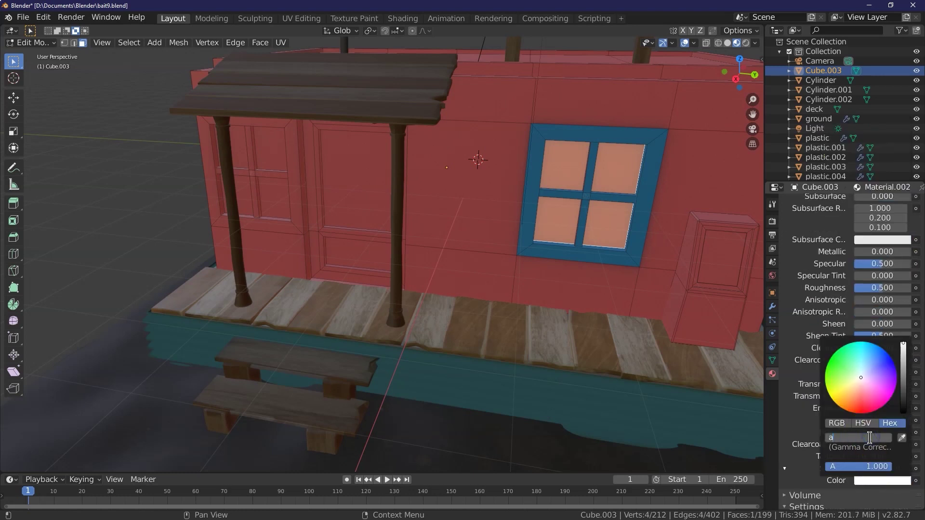
pyautogui.write('a8ccd7')
pyautogui.press('Return')
# - Assign the light blue material to the selected window panes and rename it window
pyautogui.scroll(8, 826, 268)
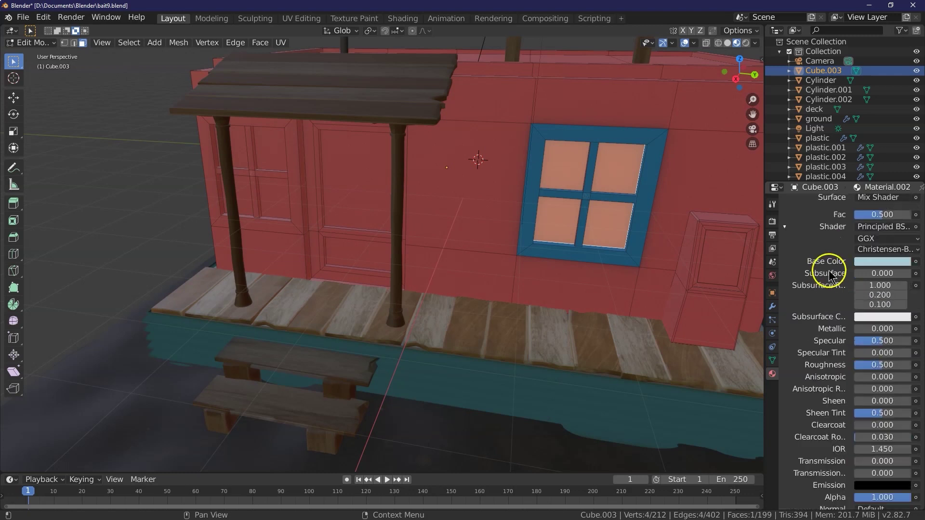
pyautogui.click(803, 236)
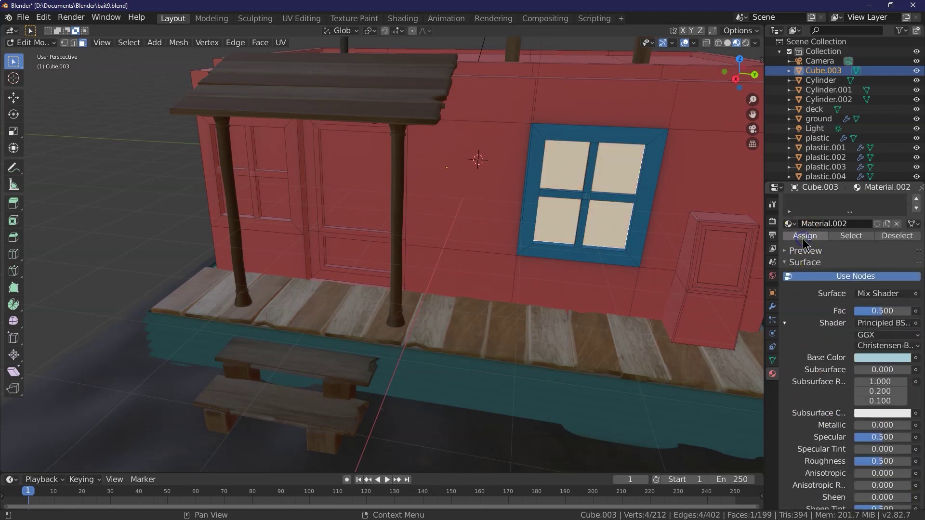
pyautogui.click(701, 157)
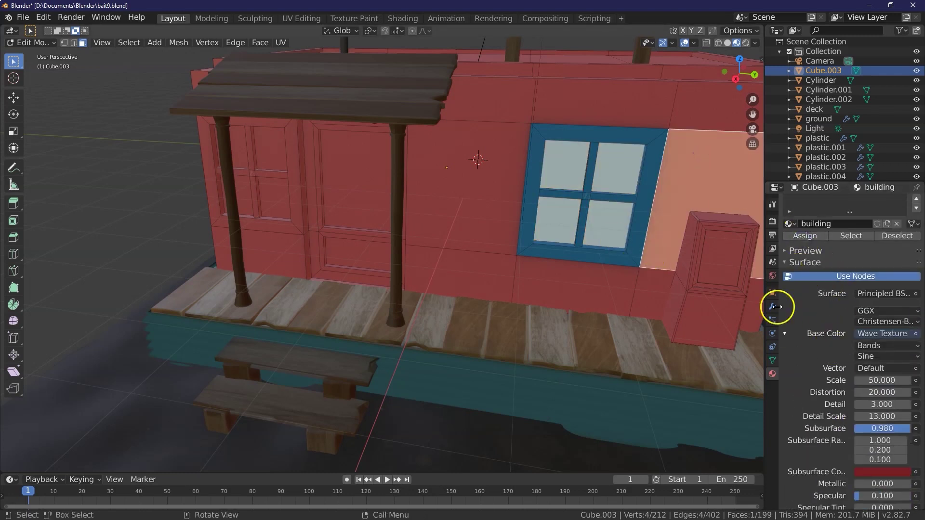
pyautogui.click(614, 311)
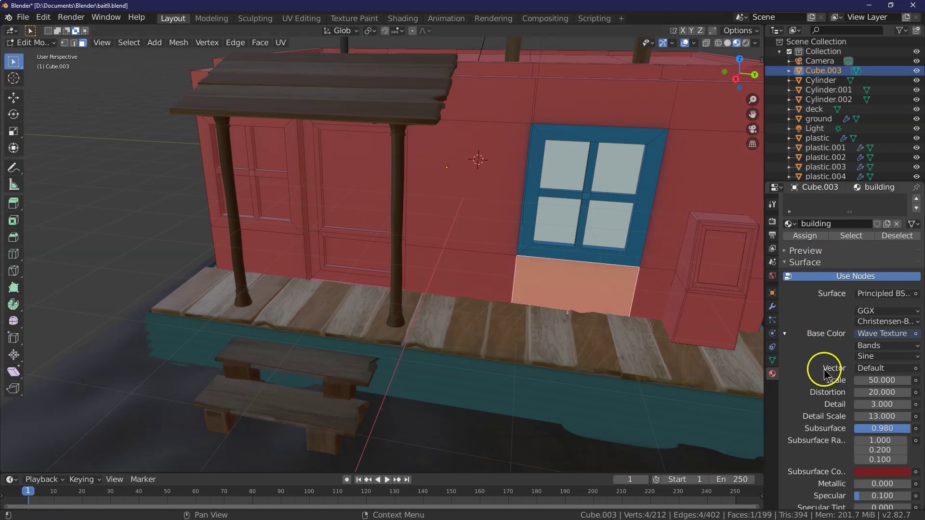
pyautogui.scroll(-5, 819, 371)
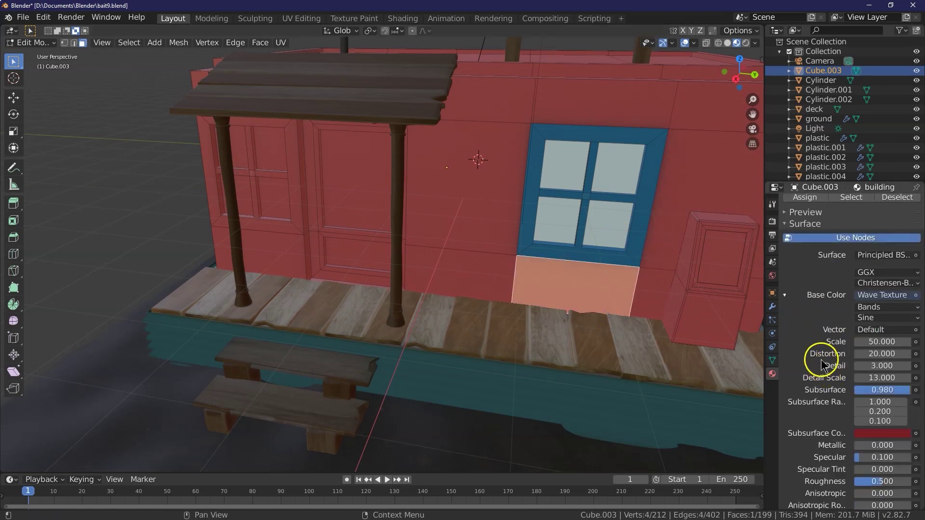
pyautogui.click(627, 241)
pyautogui.scroll(5, 804, 252)
pyautogui.click(822, 262)
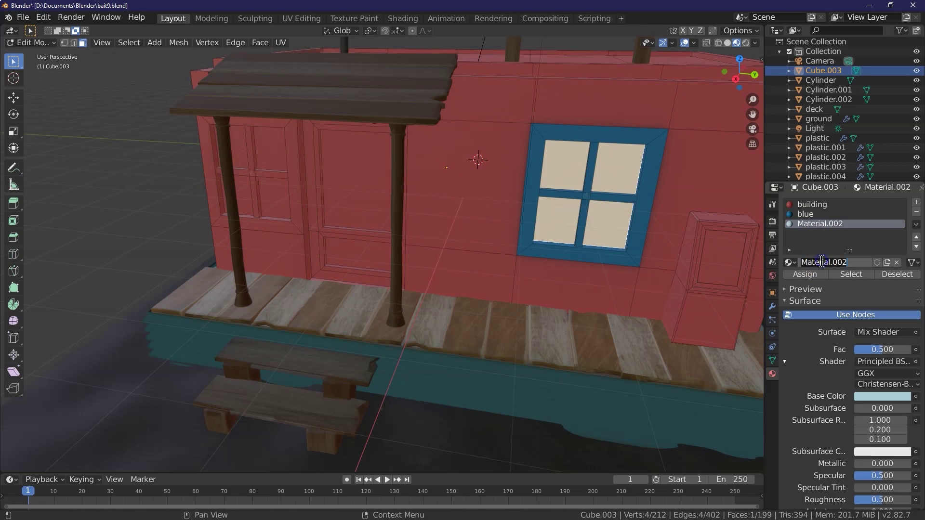
pyautogui.click(711, 207)
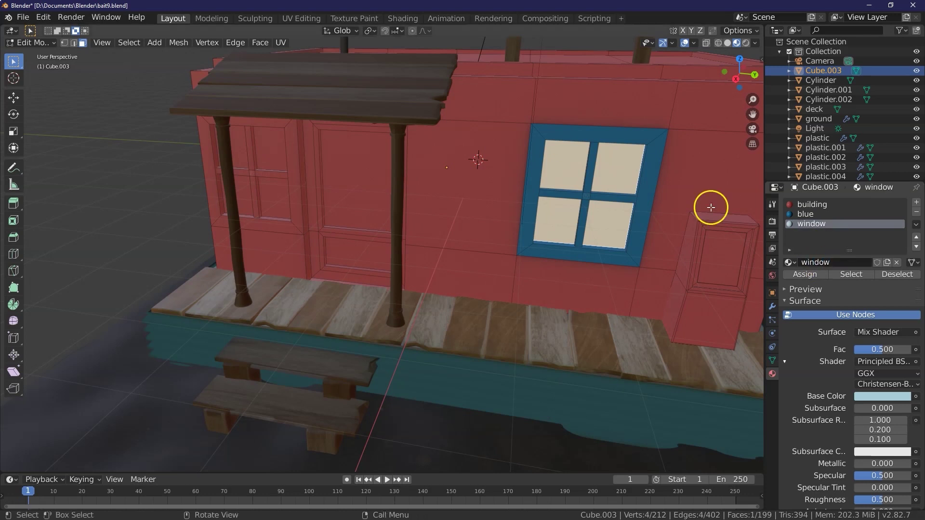
# - Set the window material's specular to 0.4
pyautogui.click(665, 271)
pyautogui.scroll(-5, 805, 378)
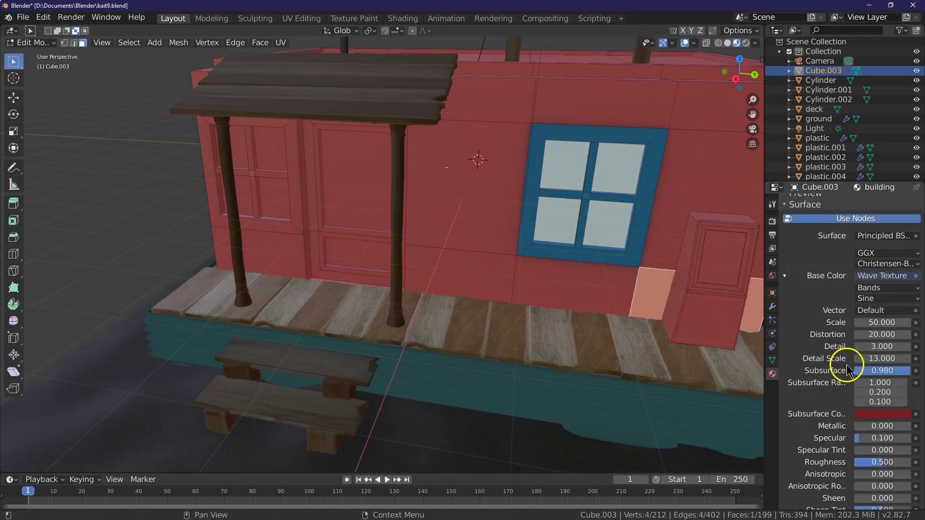
pyautogui.scroll(5, 819, 226)
pyautogui.click(811, 228)
pyautogui.scroll(-3, 848, 355)
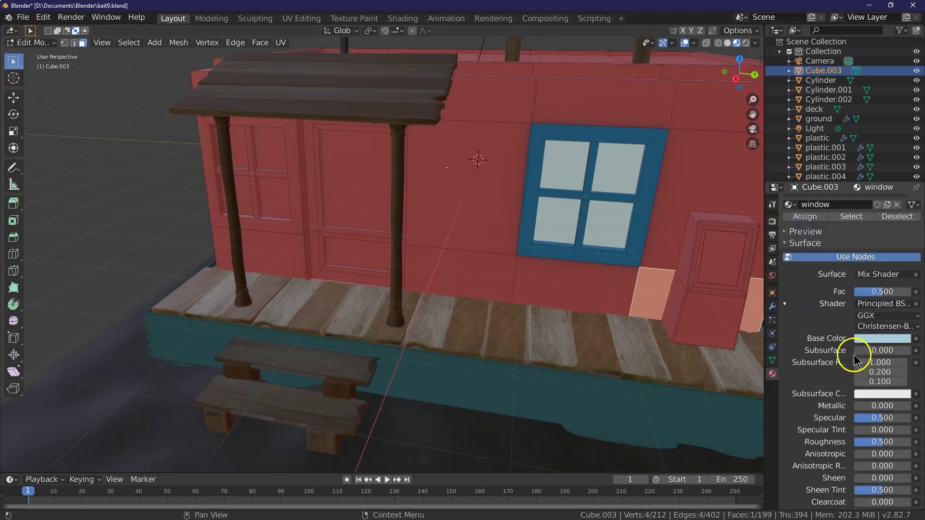
pyautogui.scroll(-2, 863, 368)
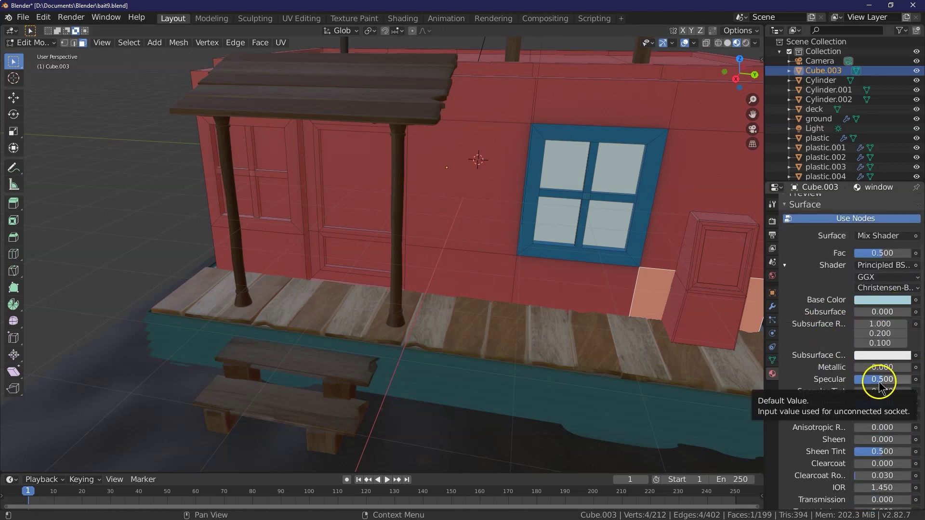
pyautogui.click(880, 380)
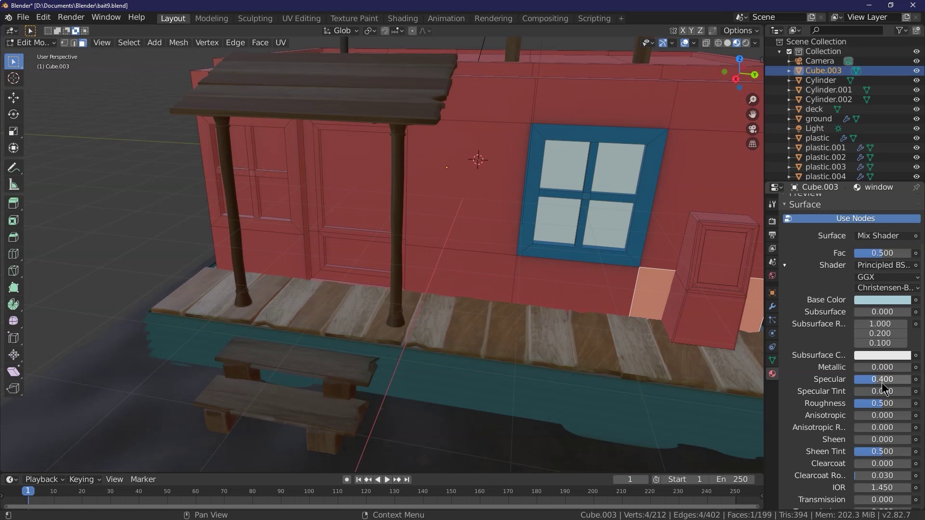
# - Change the window material's blend mode to Alpha Hashed
pyautogui.scroll(-7, 892, 427)
pyautogui.scroll(-4, 884, 458)
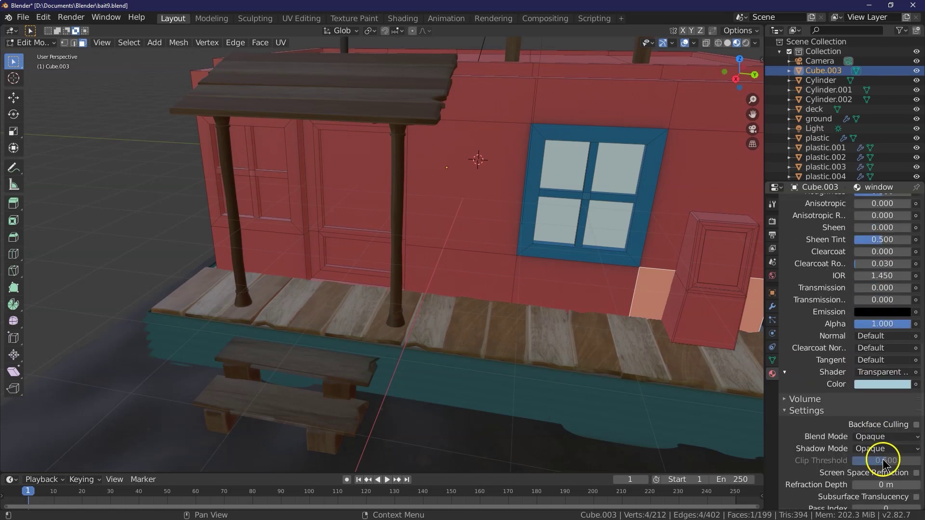
pyautogui.click(886, 437)
pyautogui.click(889, 469)
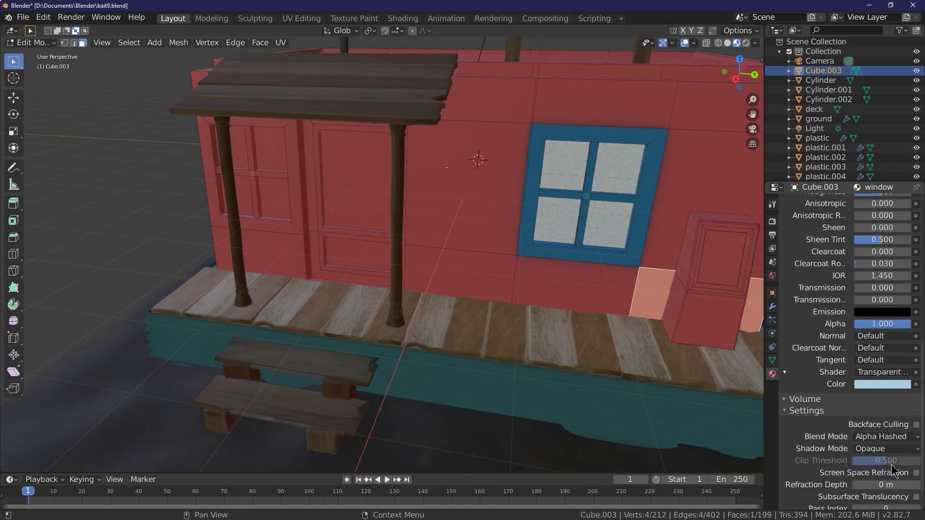
pyautogui.click(885, 437)
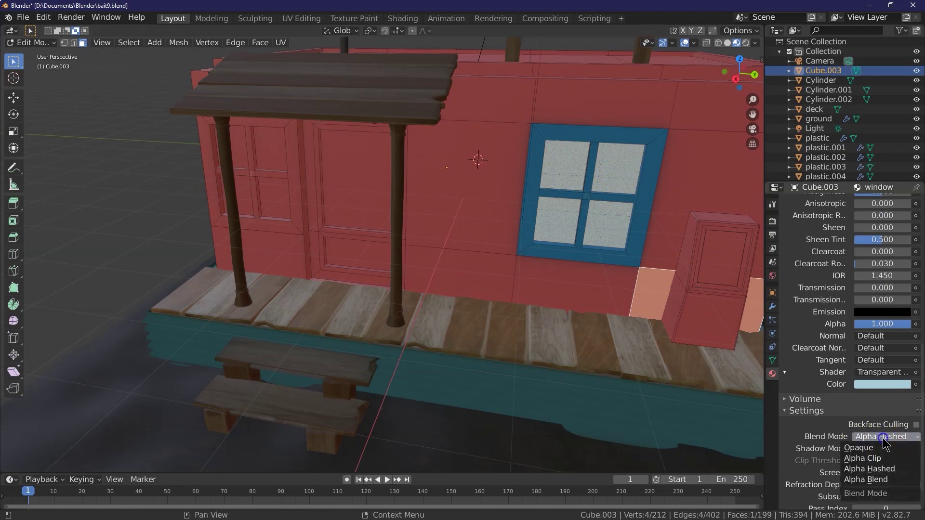
pyautogui.scroll(8, 802, 352)
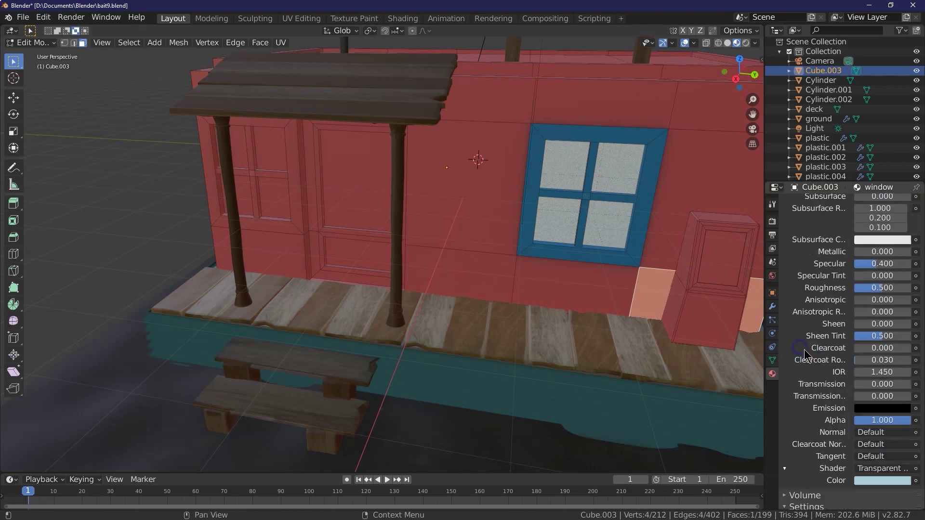
# - Set the window material's Mix Shader factor to 0.1
pyautogui.scroll(2, 871, 309)
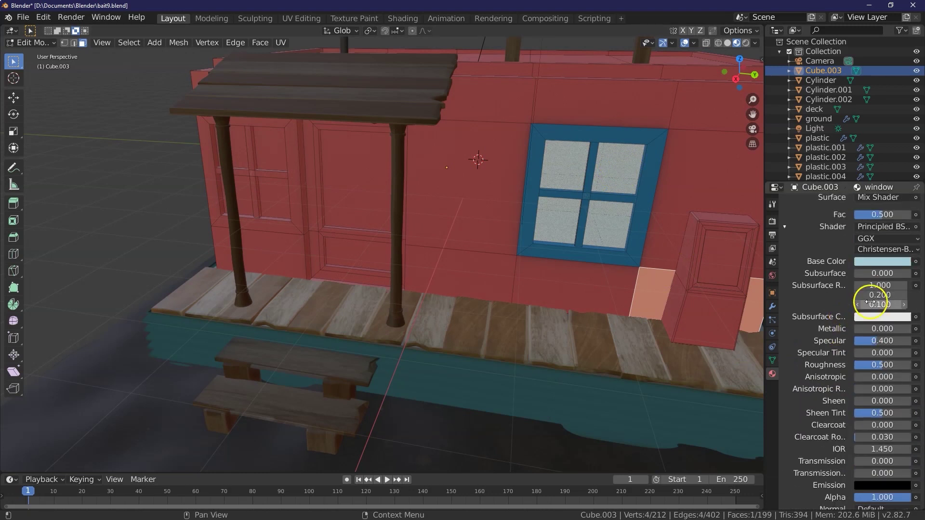
pyautogui.scroll(5, 870, 302)
pyautogui.press('Return')
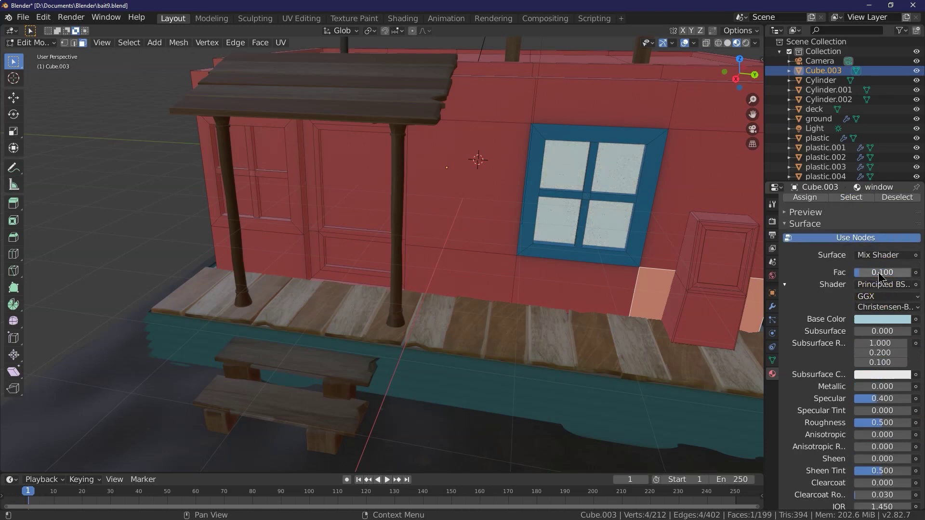
pyautogui.moveTo(734, 76)
pyautogui.mouseDown()
pyautogui.moveTo(35, 47)
pyautogui.moveTo(669, 68)
pyautogui.moveTo(663, 87)
pyautogui.moveTo(739, 74)
pyautogui.mouseUp()
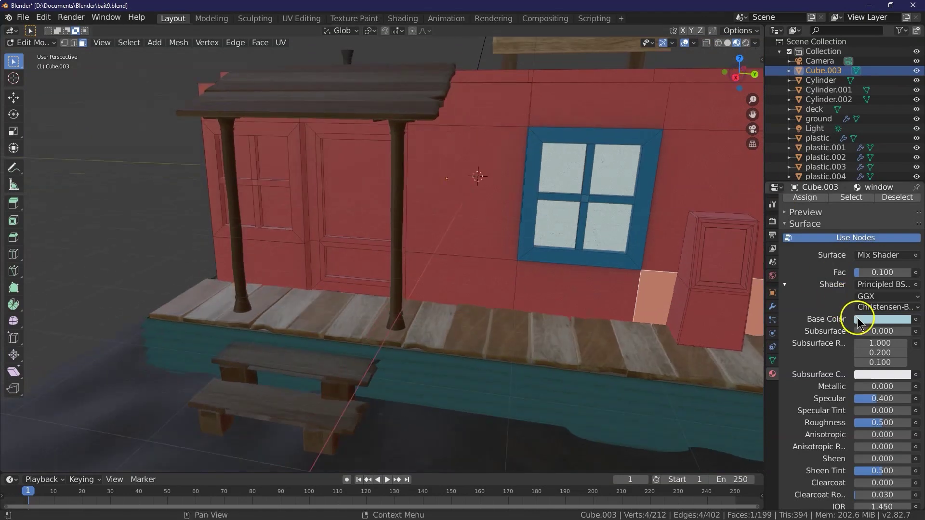
# - Try a darker base color on the window material and restore it to hex A8CCD7
pyautogui.click(862, 319)
pyautogui.moveTo(907, 225); pyautogui.dragTo(904, 212)
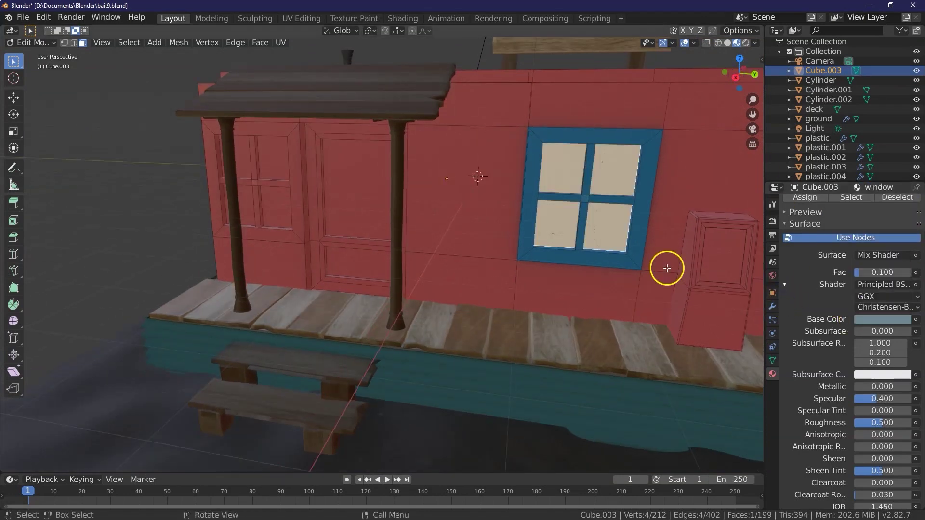
pyautogui.click(875, 320)
pyautogui.click(871, 276)
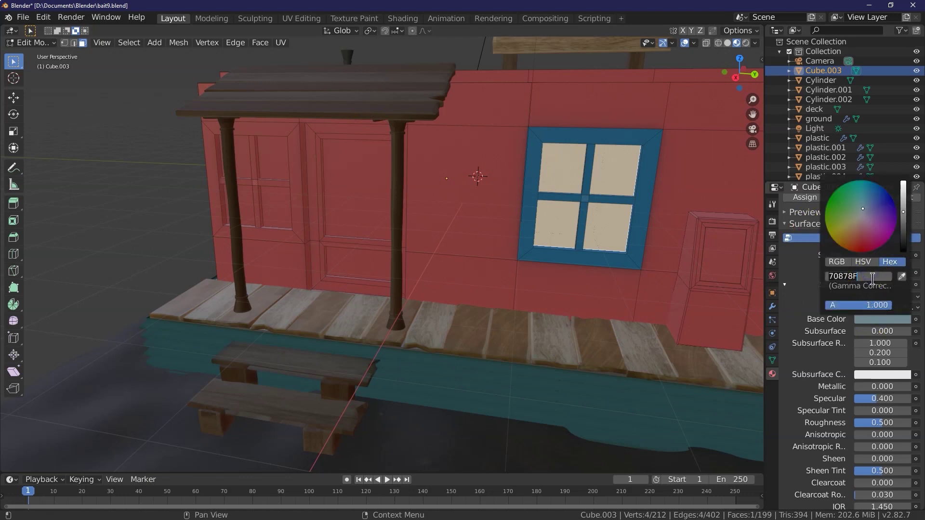
pyautogui.write('a8ccd7')
pyautogui.press('Return')
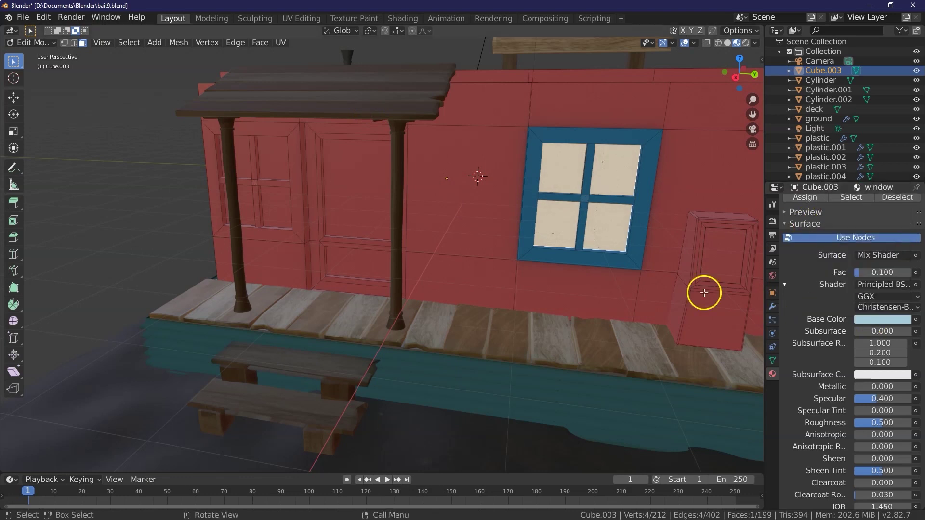
# - Set the window material's subsurface to 0.4 and darken its subsurface color
pyautogui.click(636, 241)
pyautogui.scroll(4, 834, 248)
pyautogui.click(815, 223)
pyautogui.scroll(-5, 863, 386)
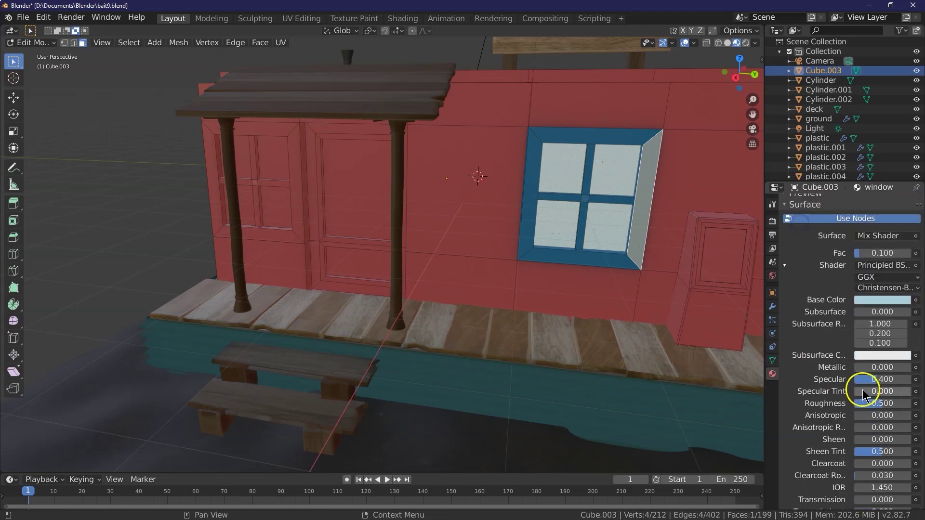
pyautogui.press('Return')
pyautogui.click(863, 355)
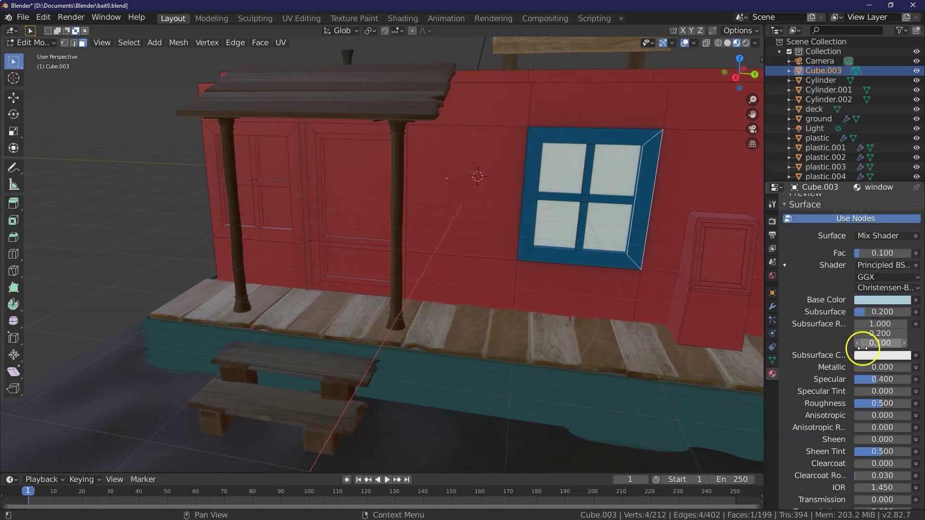
pyautogui.moveTo(904, 252); pyautogui.dragTo(904, 272)
pyautogui.moveTo(825, 266); pyautogui.dragTo(846, 389, button='middle')
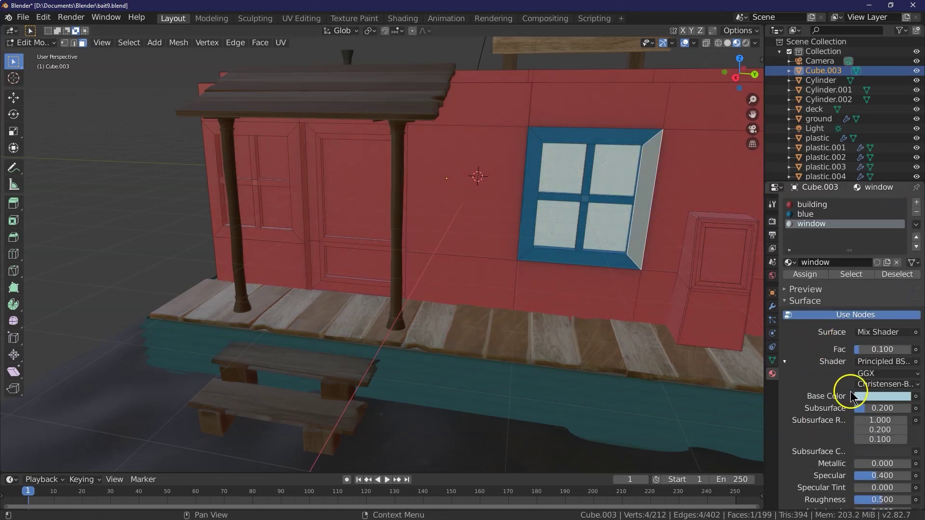
pyautogui.moveTo(873, 409); pyautogui.dragTo(889, 411)
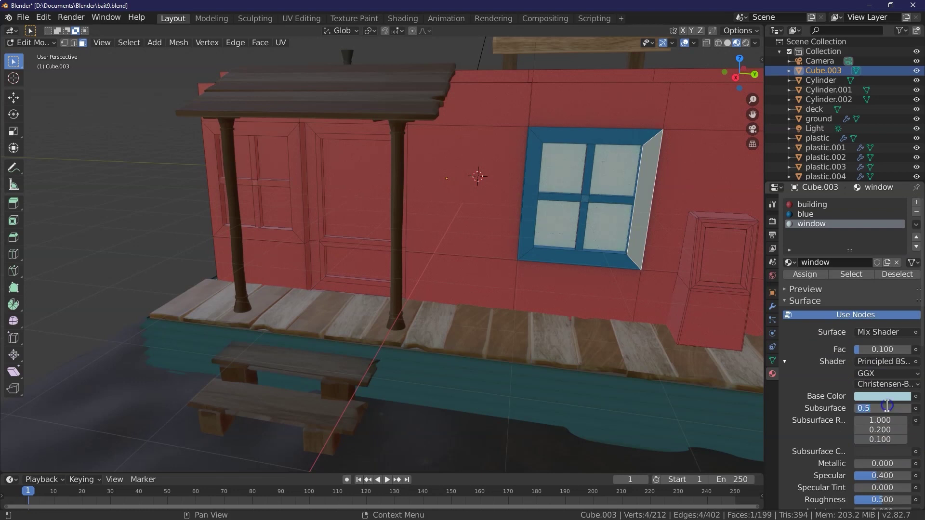
pyautogui.click(693, 337)
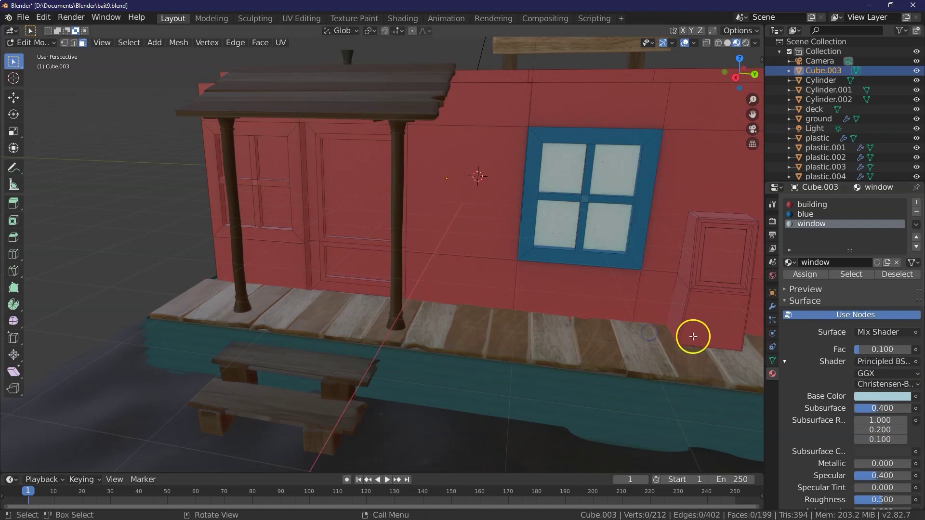
# - Select the four panes of the window beside the front door and assign the window material to them
pyautogui.moveTo(756, 117); pyautogui.dragTo(616, 167)
pyautogui.moveTo(741, 87); pyautogui.dragTo(727, 73)
pyautogui.click(343, 198)
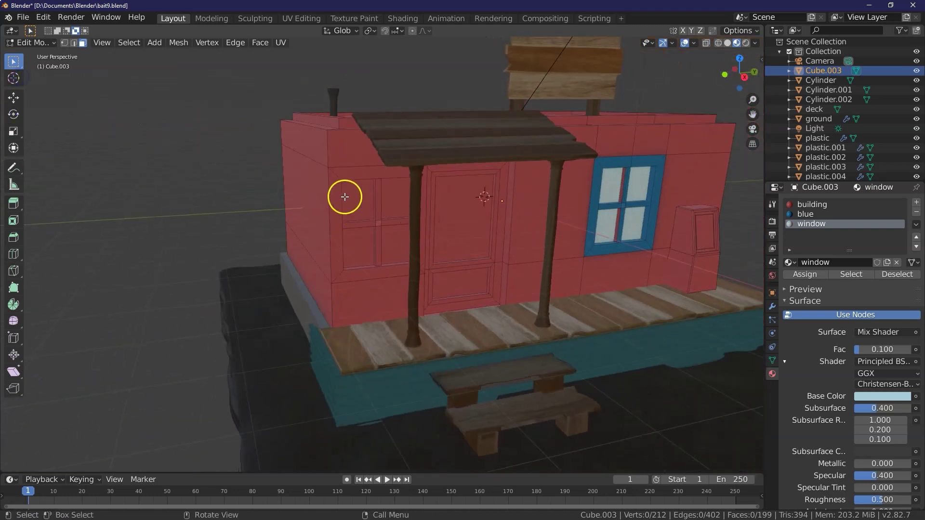
pyautogui.click(811, 224)
pyautogui.click(804, 275)
# - Select the outer frame and crossbar faces of the window beside the front door
pyautogui.moveTo(752, 114); pyautogui.dragTo(162, 128)
pyautogui.click(492, 183)
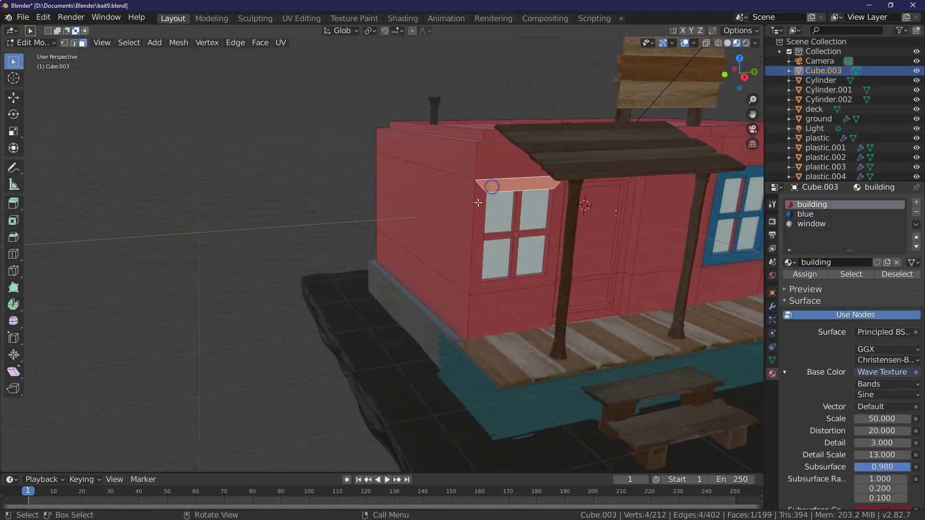
pyautogui.keyDown('shift'); pyautogui.click(481, 200); pyautogui.keyUp('shift')
pyautogui.keyDown('shift'); pyautogui.click(510, 283); pyautogui.keyUp('shift')
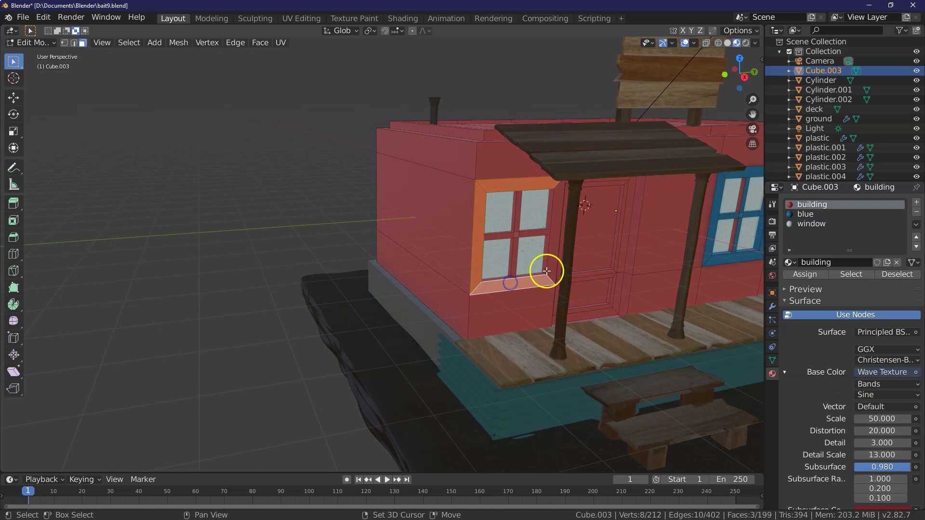
pyautogui.keyDown('shift'); pyautogui.click(552, 264); pyautogui.keyUp('shift')
pyautogui.keyDown('shift'); pyautogui.click(546, 241); pyautogui.keyUp('shift')
pyautogui.keyDown('shift'); pyautogui.click(508, 236); pyautogui.keyUp('shift')
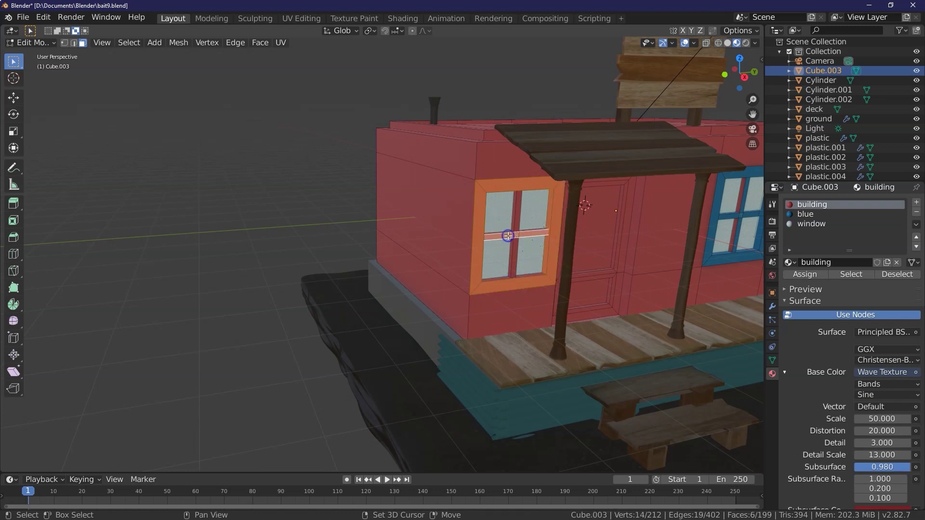
pyautogui.click(739, 205)
pyautogui.moveTo(755, 74); pyautogui.dragTo(654, 57)
pyautogui.moveTo(754, 113); pyautogui.dragTo(756, 170)
pyautogui.moveTo(724, 74); pyautogui.dragTo(112, 93)
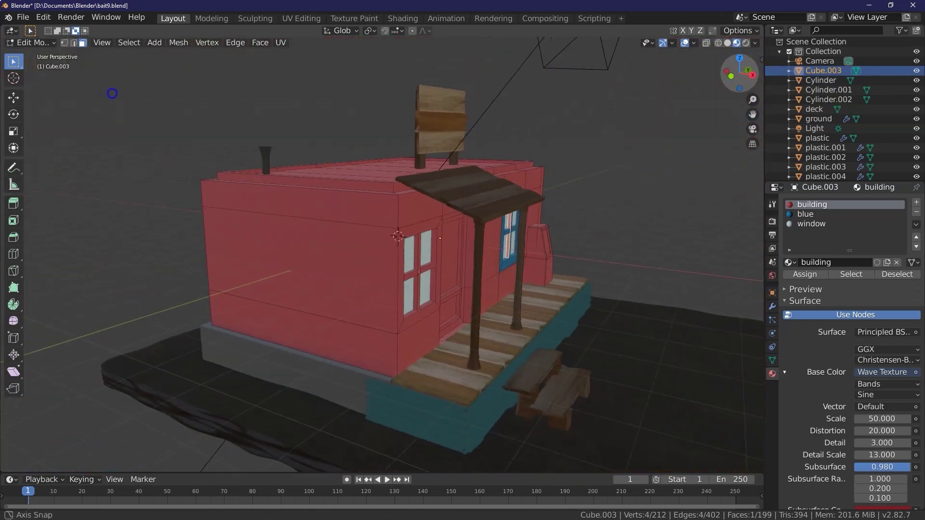
# - Assign the blue material to the outer frame and crossbar faces of the window beside the front door
pyautogui.click(805, 214)
pyautogui.click(812, 275)
pyautogui.click(418, 230)
pyautogui.keyDown('shift'); pyautogui.click(418, 248); pyautogui.keyUp('shift')
pyautogui.keyDown('shift'); pyautogui.click(419, 286); pyautogui.keyUp('shift')
pyautogui.keyDown('shift'); pyautogui.click(435, 256); pyautogui.keyUp('shift')
pyautogui.keyDown('shift'); pyautogui.click(424, 306); pyautogui.keyUp('shift')
pyautogui.keyDown('shift'); pyautogui.click(411, 275); pyautogui.keyUp('shift')
pyautogui.keyDown('shift'); pyautogui.click(425, 269); pyautogui.keyUp('shift')
pyautogui.click(809, 214)
pyautogui.click(812, 274)
# - Select the inner side faces of the frame and crossbars on the window beside the front door and make them blue
pyautogui.moveTo(742, 72); pyautogui.dragTo(764, 468)
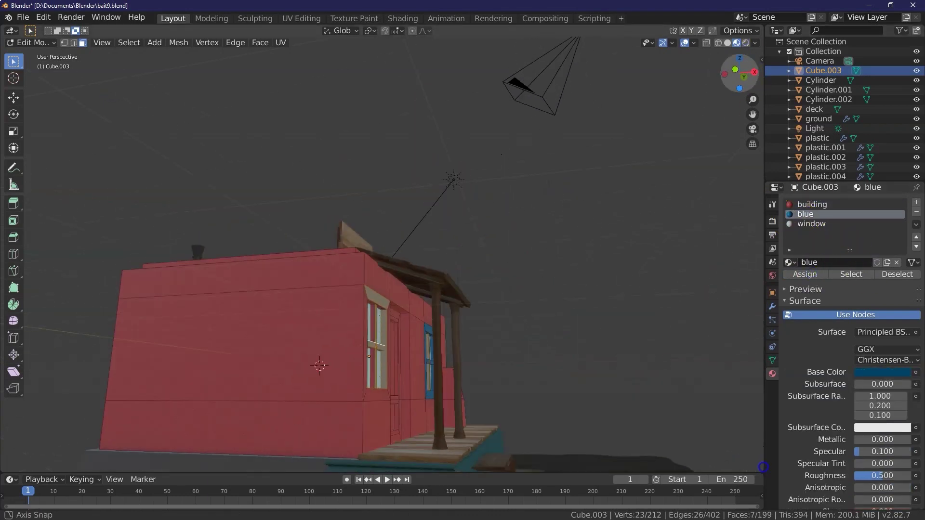
pyautogui.click(374, 324)
pyautogui.keyDown('shift'); pyautogui.click(373, 369); pyautogui.keyUp('shift')
pyautogui.keyDown('shift'); pyautogui.click(366, 371); pyautogui.keyUp('shift')
pyautogui.click(803, 214)
pyautogui.click(795, 276)
pyautogui.moveTo(740, 74); pyautogui.dragTo(578, 86)
pyautogui.click(512, 355)
pyautogui.keyDown('shift'); pyautogui.click(510, 293); pyautogui.keyUp('shift')
pyautogui.click(805, 214)
pyautogui.click(801, 275)
# - Assign the blue material to the remaining two unpainted inner faces of the window beside the front door
pyautogui.moveTo(740, 73); pyautogui.dragTo(867, 84)
pyautogui.click(644, 294)
pyautogui.keyDown('shift'); pyautogui.click(622, 388); pyautogui.keyUp('shift')
pyautogui.click(824, 213)
pyautogui.click(814, 274)
pyautogui.moveTo(746, 87); pyautogui.dragTo(684, 73)
pyautogui.click(475, 319)
pyautogui.moveTo(750, 114); pyautogui.dragTo(866, 151)
pyautogui.moveTo(722, 82)
pyautogui.mouseDown()
pyautogui.moveTo(732, 94)
pyautogui.moveTo(732, 76)
pyautogui.moveTo(726, 98)
pyautogui.moveTo(753, 83)
pyautogui.moveTo(720, 92)
pyautogui.moveTo(730, 88)
pyautogui.mouseUp()
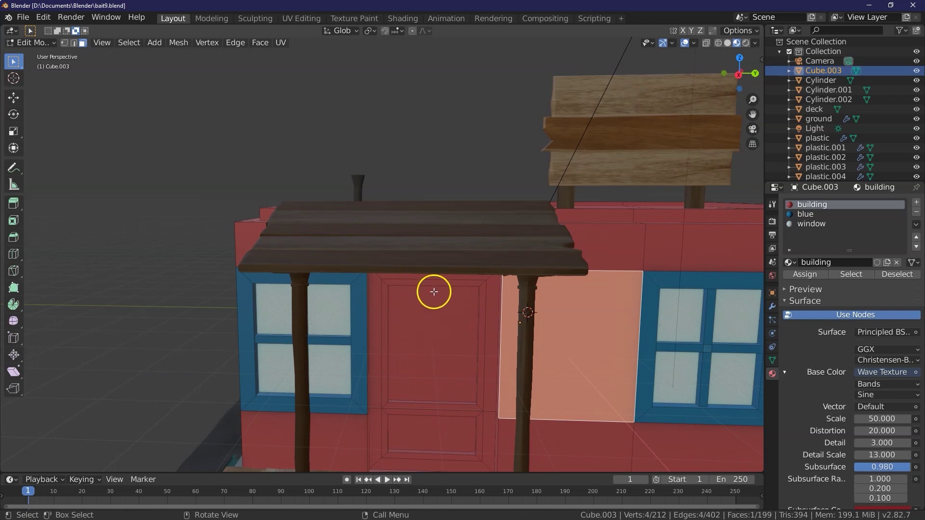
# - Add all the faces of the front door, including its frame and lower panel, to the selection
pyautogui.moveTo(753, 99); pyautogui.dragTo(753, 221)
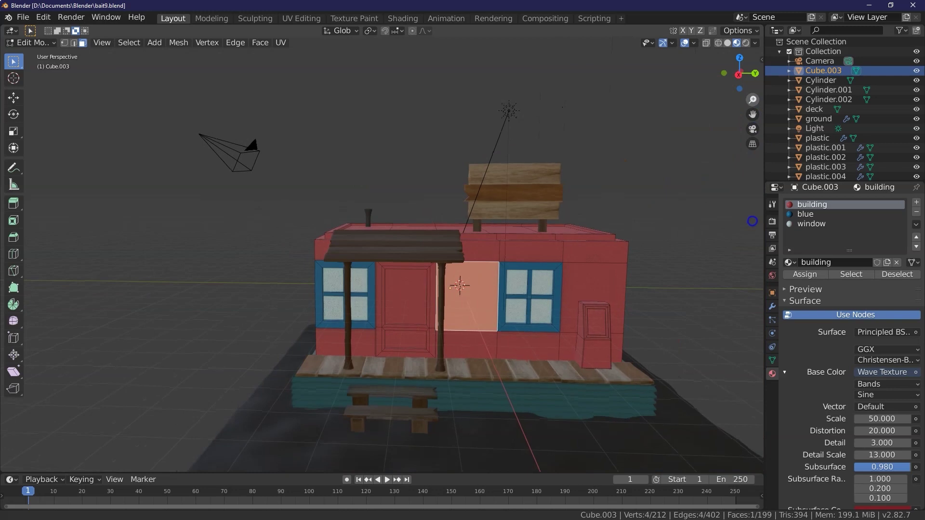
pyautogui.scroll(5, 526, 279)
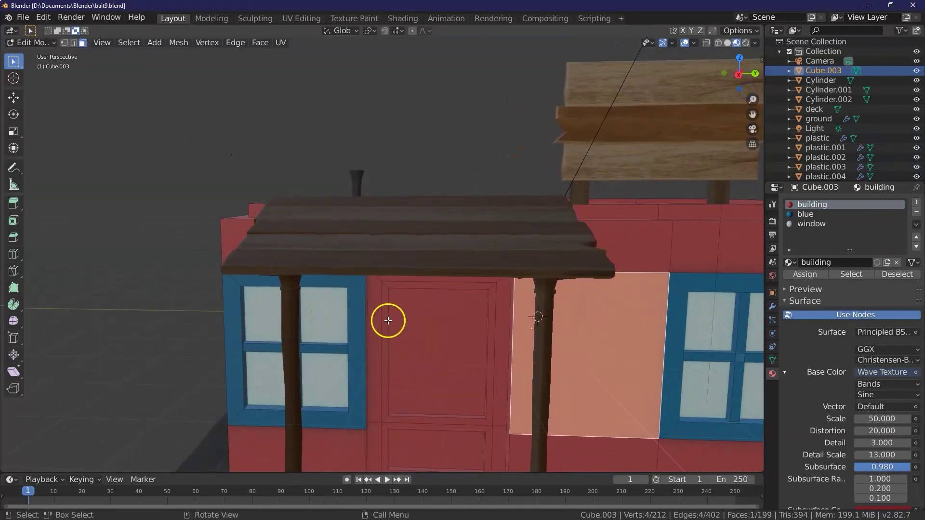
pyautogui.keyDown('shift'); pyautogui.moveTo(379, 283); pyautogui.dragTo(505, 466); pyautogui.keyUp('shift')
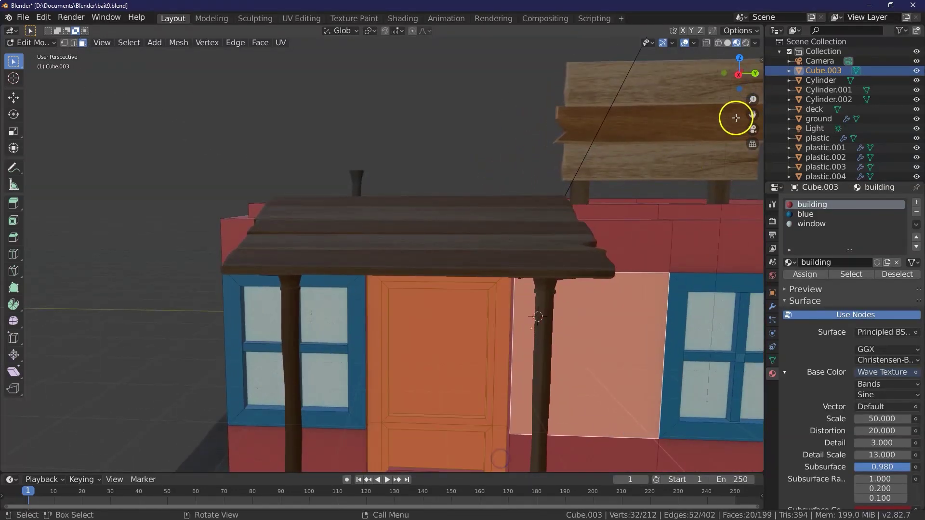
pyautogui.moveTo(753, 114); pyautogui.dragTo(29, 413)
pyautogui.moveTo(464, 316); pyautogui.dragTo(481, 351)
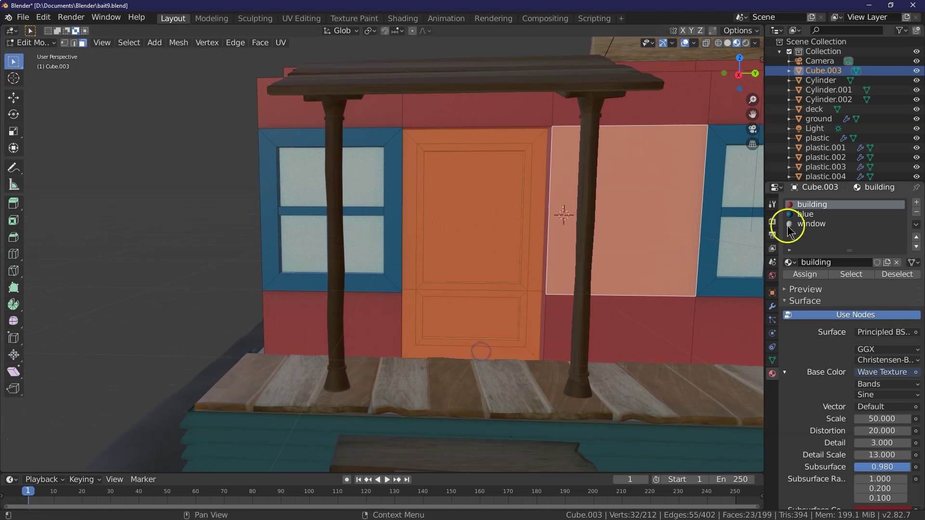
# - Create a new material with base color hex DBDBDB and assign it to the selected door faces
pyautogui.click(917, 204)
pyautogui.click(827, 261)
pyautogui.click(882, 372)
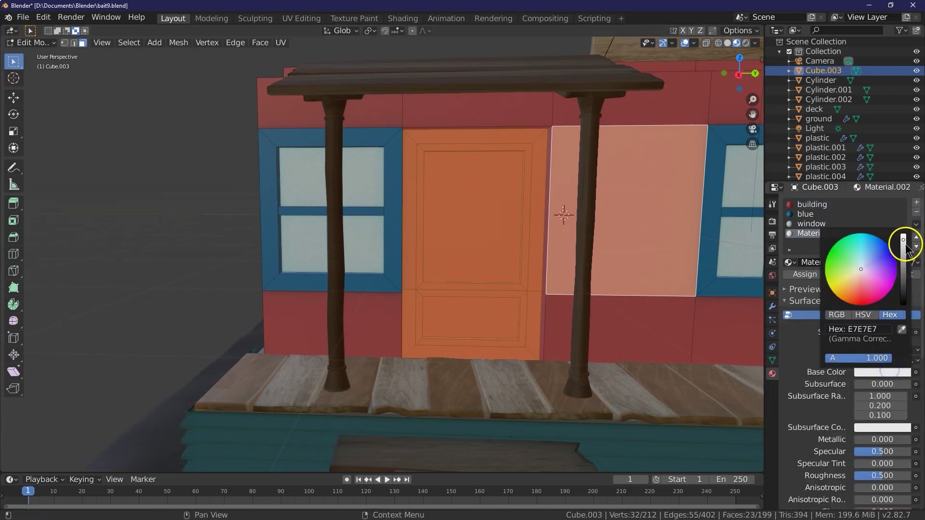
pyautogui.click(802, 225)
pyautogui.click(805, 276)
# - Assign the building material back to the wall face between the front door and the far window
pyautogui.click(667, 252)
pyautogui.click(815, 205)
pyautogui.click(805, 274)
# - Set the door material's specular to 0 and darken its base color to hex 777777
pyautogui.click(529, 248)
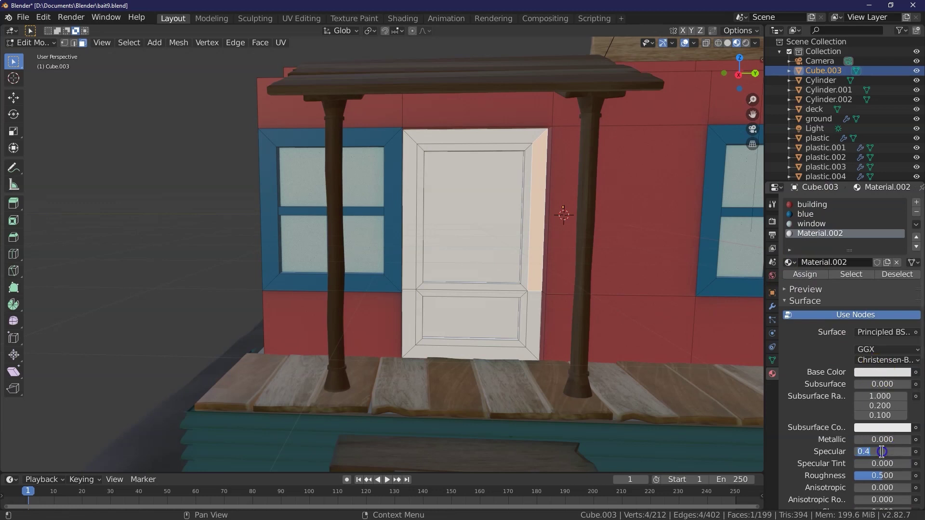
pyautogui.click(877, 372)
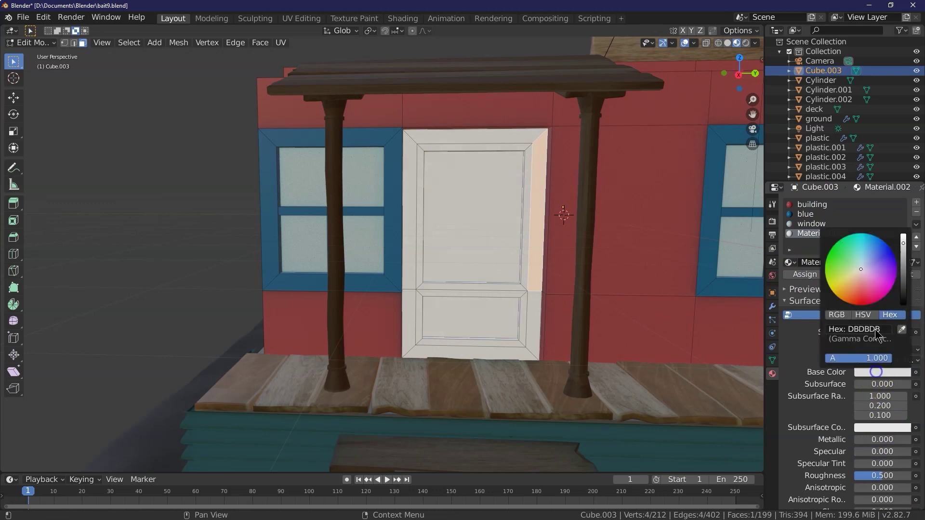
pyautogui.moveTo(907, 255); pyautogui.dragTo(899, 272)
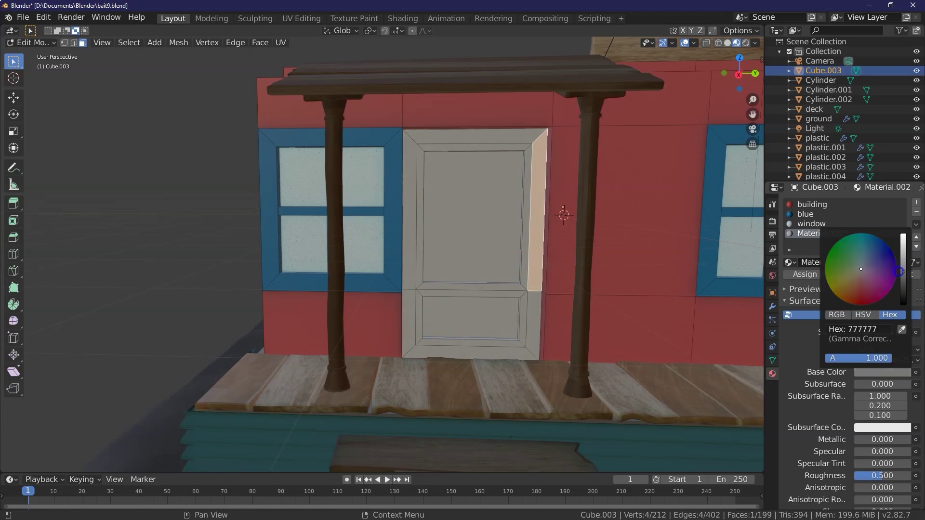
# - Select the molding faces around the door's upper and lower panels and assign the blue material to them
pyautogui.click(419, 164)
pyautogui.keyDown('shift'); pyautogui.click(457, 148); pyautogui.keyUp('shift')
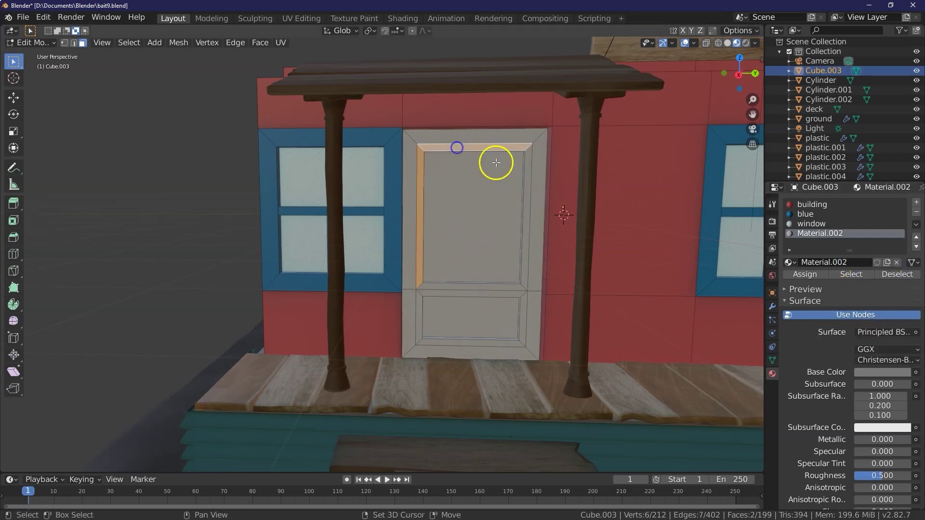
pyautogui.keyDown('shift'); pyautogui.click(521, 277); pyautogui.keyUp('shift')
pyautogui.keyDown('shift'); pyautogui.click(519, 289); pyautogui.keyUp('shift')
pyautogui.keyDown('shift'); pyautogui.click(518, 293); pyautogui.keyUp('shift')
pyautogui.keyDown('shift'); pyautogui.click(523, 306); pyautogui.keyUp('shift')
pyautogui.keyDown('shift'); pyautogui.click(511, 342); pyautogui.keyUp('shift')
pyautogui.keyDown('shift'); pyautogui.click(421, 320); pyautogui.keyUp('shift')
pyautogui.click(805, 214)
pyautogui.click(805, 274)
pyautogui.click(694, 274)
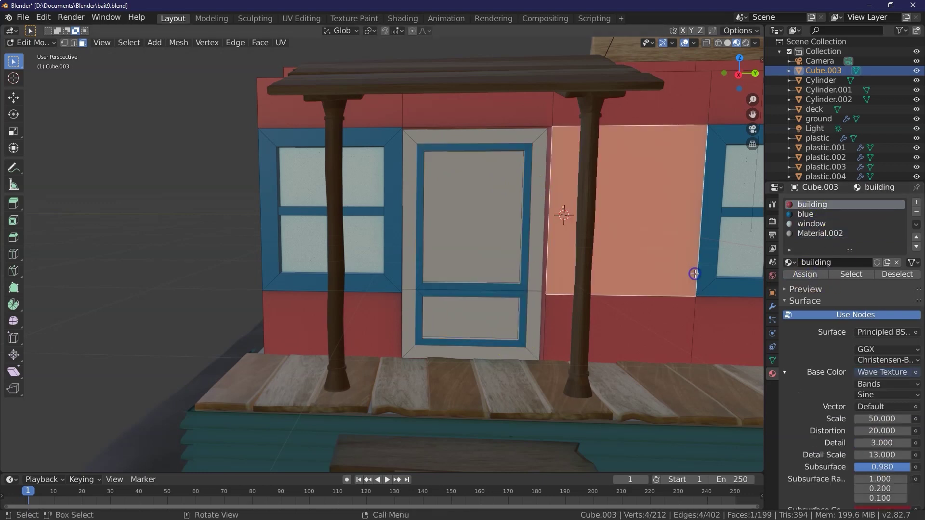
pyautogui.scroll(-2, 467, 218)
pyautogui.moveTo(743, 79)
pyautogui.mouseDown()
pyautogui.moveTo(697, 103)
pyautogui.moveTo(743, 81)
pyautogui.mouseUp()
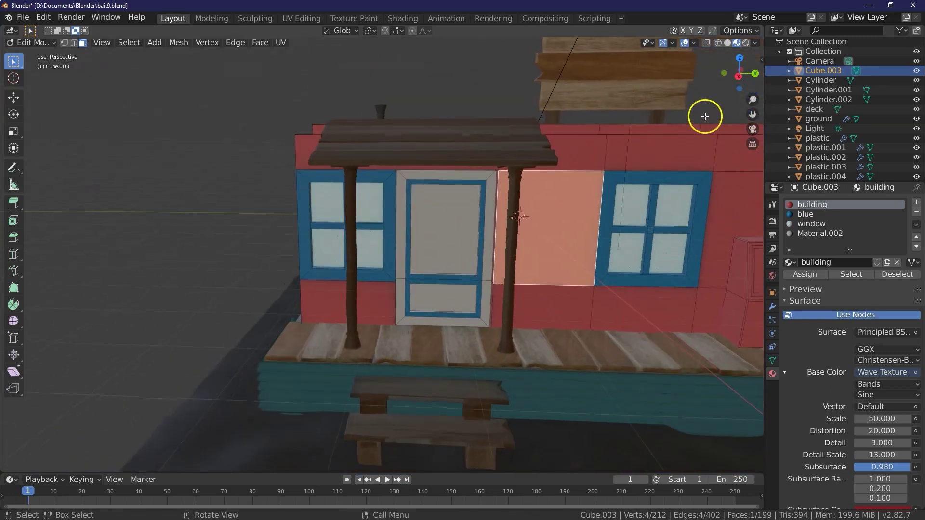
# - Duplicate the face of the door's upper panel in place, working in the right orthographic view
pyautogui.click(443, 236)
pyautogui.click(32, 42)
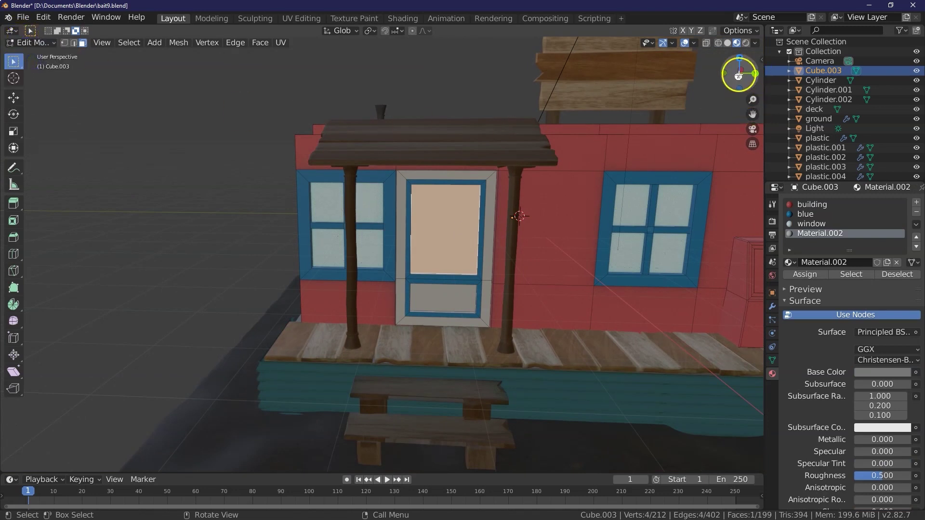
pyautogui.click(755, 73)
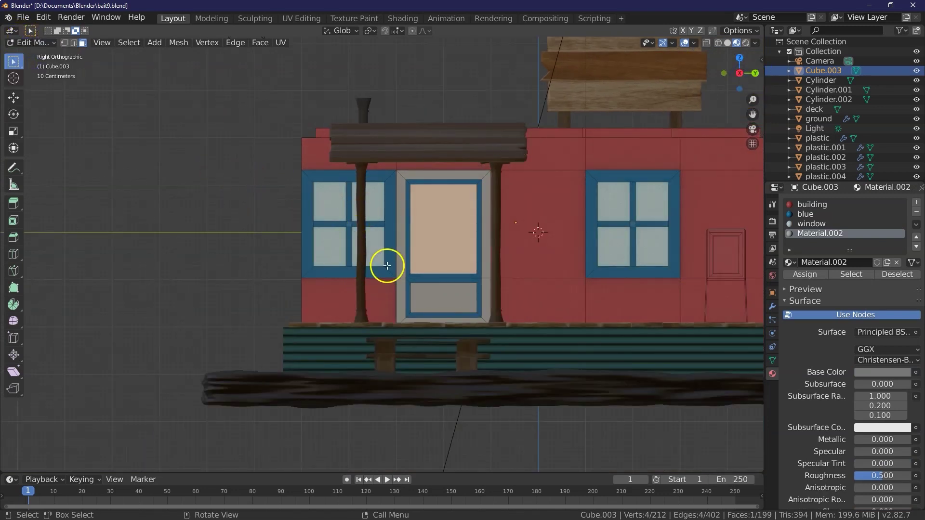
pyautogui.scroll(6, 629, 274)
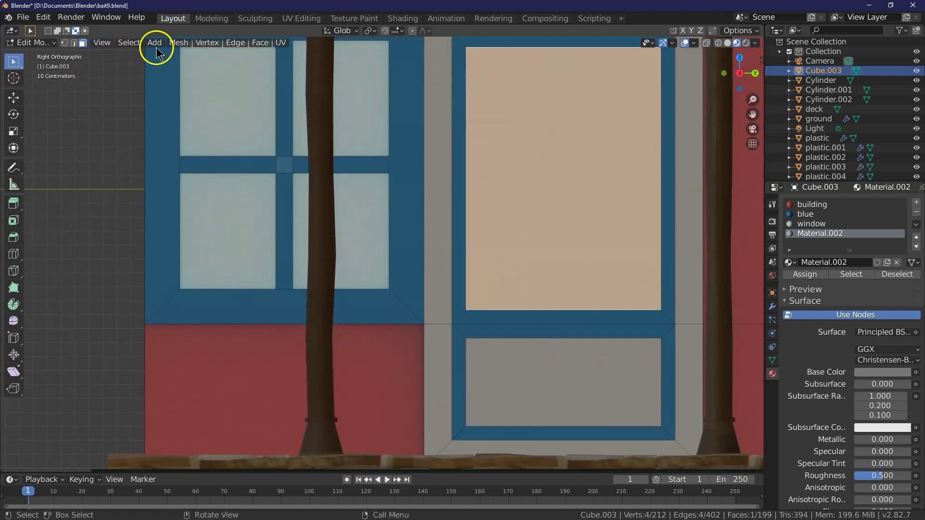
pyautogui.click(176, 44)
pyautogui.click(192, 85)
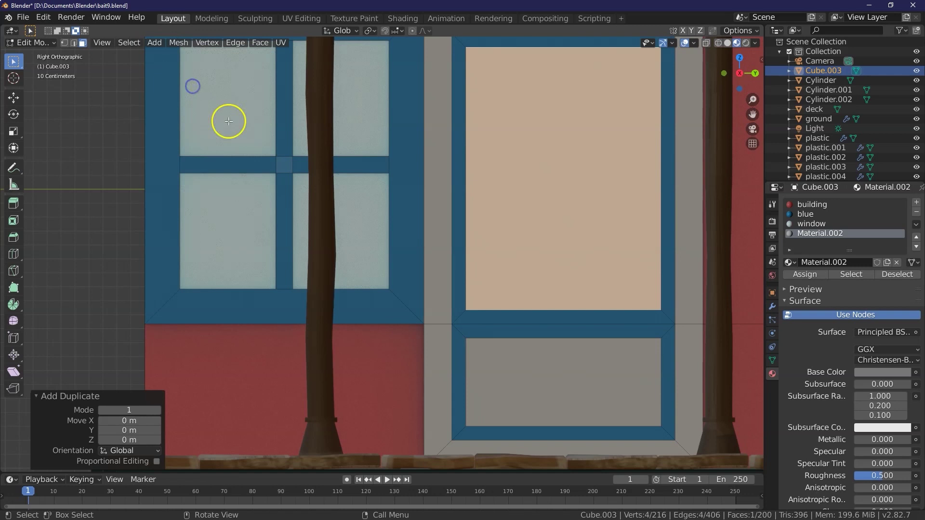
# - Scale the duplicated door face to 0.05 in Y and 0.1 in Z
pyautogui.click(14, 131)
pyautogui.moveTo(600, 179); pyautogui.dragTo(563, 179)
pyautogui.click(130, 428)
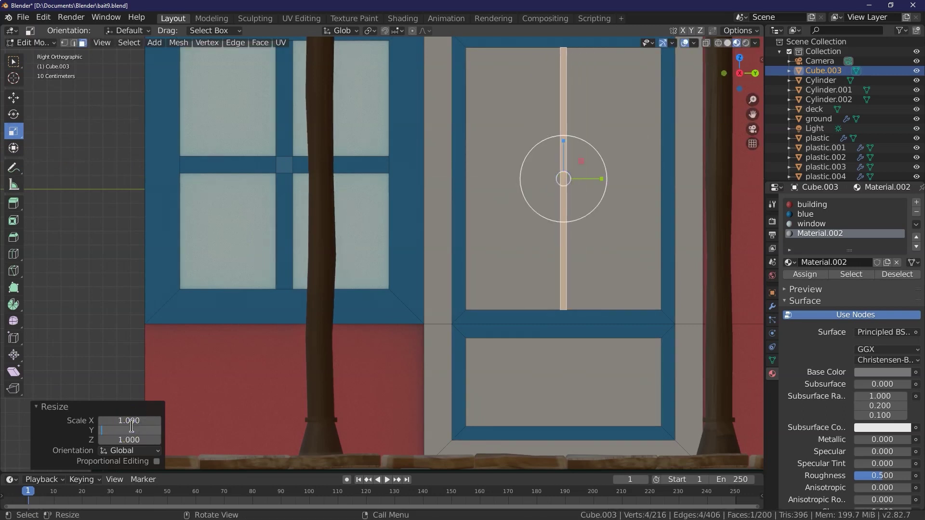
pyautogui.press('Return')
pyautogui.click(128, 441)
pyautogui.write('.1')
pyautogui.press('Return')
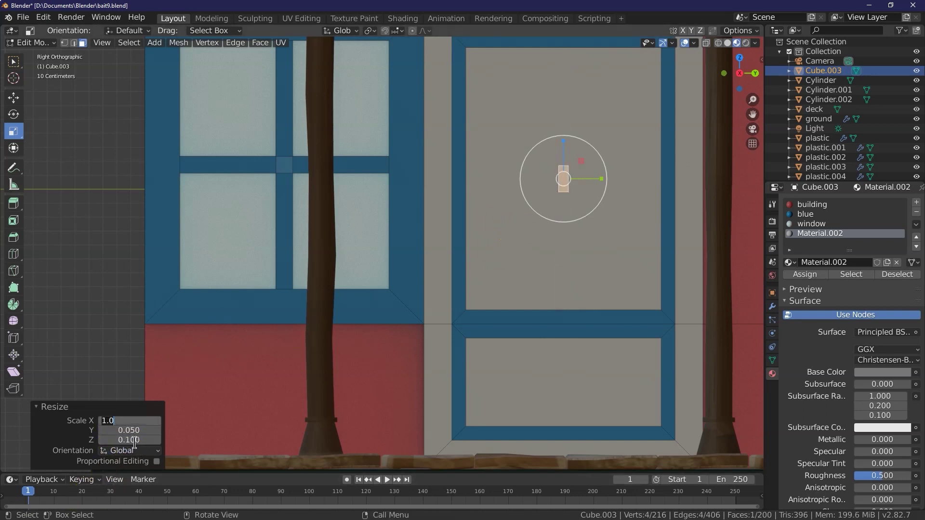
# - Adjust the duplicated face's scale to 0.6 in X, 0.04 in Y and 0.2 in Z
pyautogui.moveTo(135, 441); pyautogui.dragTo(144, 444)
pyautogui.write('.6')
pyautogui.press('Return')
pyautogui.click(144, 431)
pyautogui.write('.4')
pyautogui.press('Return')
pyautogui.click(131, 427)
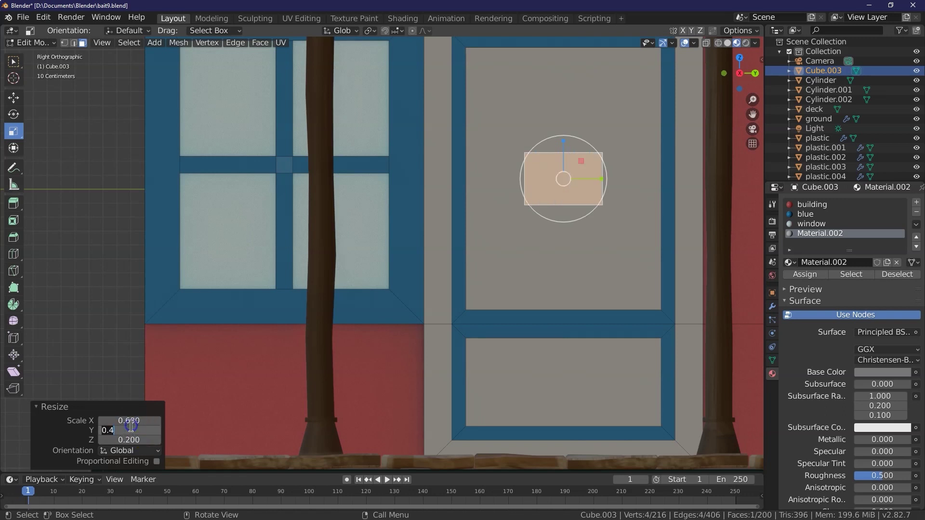
pyautogui.write('.04')
pyautogui.press('Return')
# - Extrude the small duplicated face outward from the door by 0.15 m to form a handle
pyautogui.moveTo(728, 97); pyautogui.dragTo(741, 76)
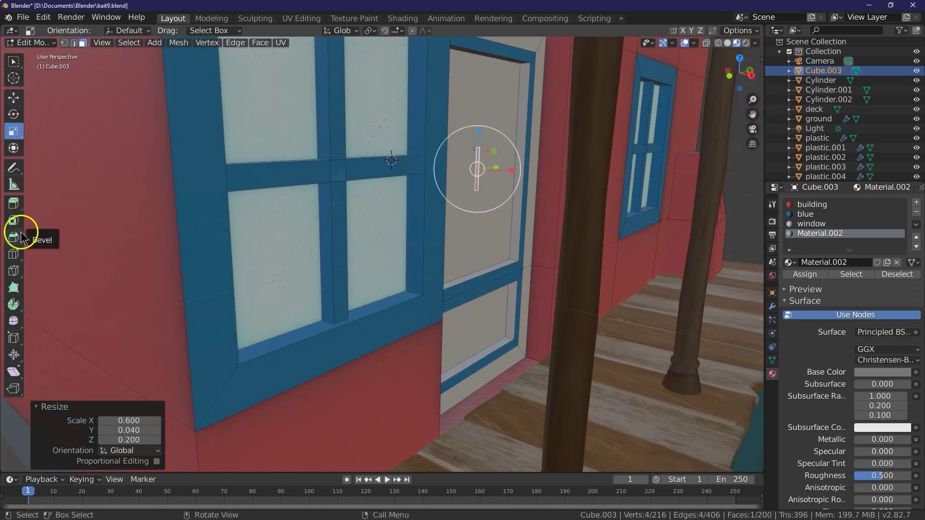
pyautogui.click(13, 204)
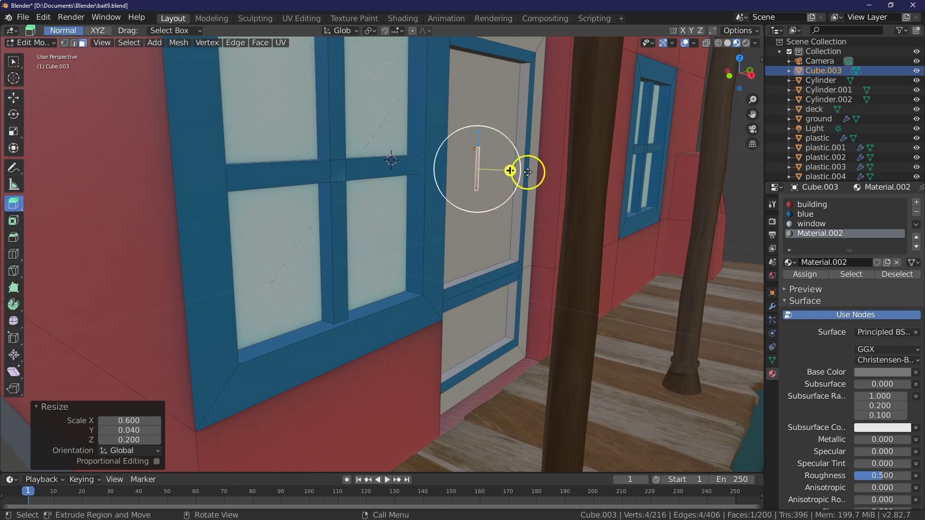
pyautogui.moveTo(510, 170); pyautogui.dragTo(523, 172)
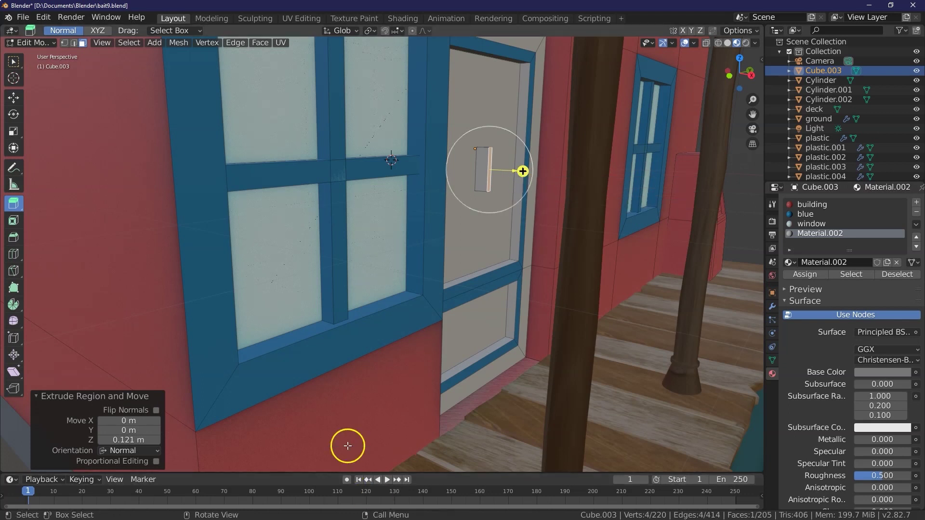
pyautogui.moveTo(744, 75); pyautogui.dragTo(578, 145)
pyautogui.click(129, 440)
pyautogui.write('1')
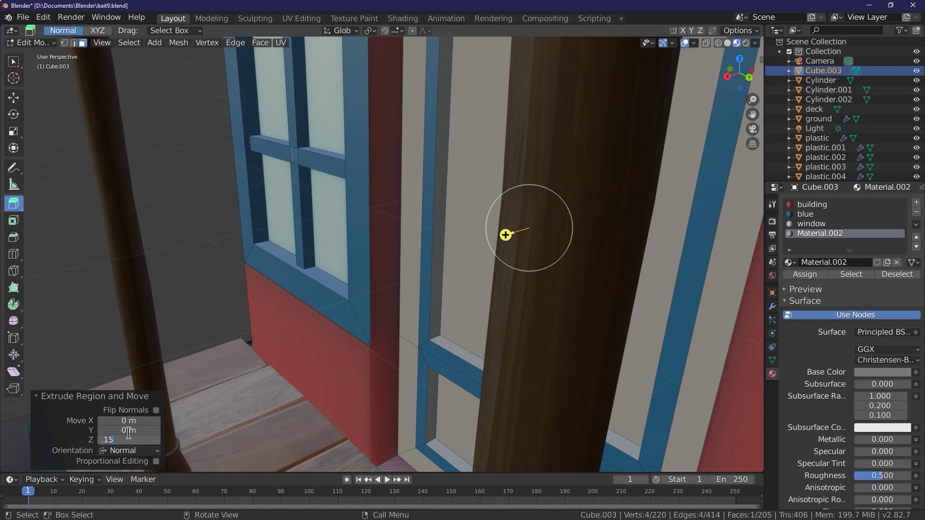
pyautogui.write('5')
pyautogui.press('Return')
# - Bevel the edges of the handle's front face with an offset of 0.015 m
pyautogui.moveTo(752, 79); pyautogui.dragTo(479, 99)
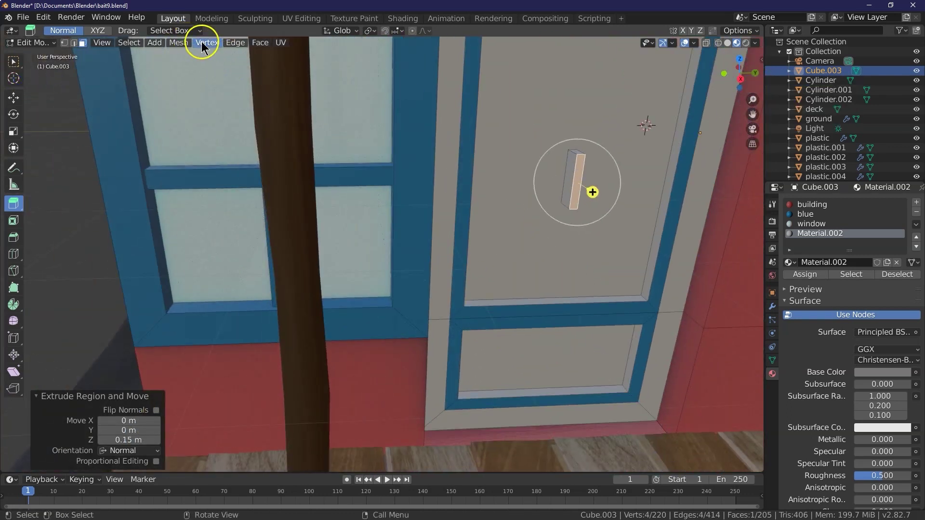
pyautogui.click(235, 42)
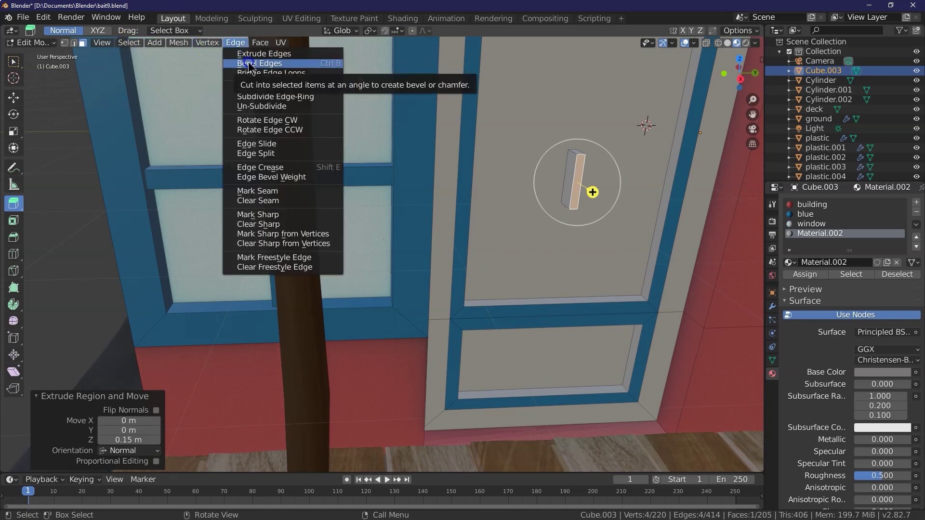
pyautogui.click(249, 65)
pyautogui.click(242, 63)
pyautogui.click(140, 304)
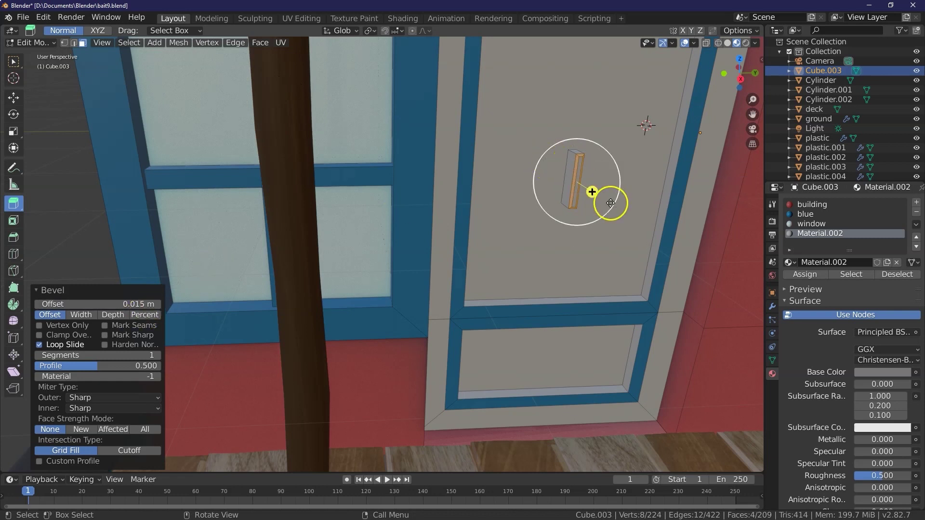
# - Try moving the handle's beveled front faces 0.285 m along X and undo the move
pyautogui.click(16, 99)
pyautogui.moveTo(599, 195); pyautogui.dragTo(615, 207)
pyautogui.click(44, 17)
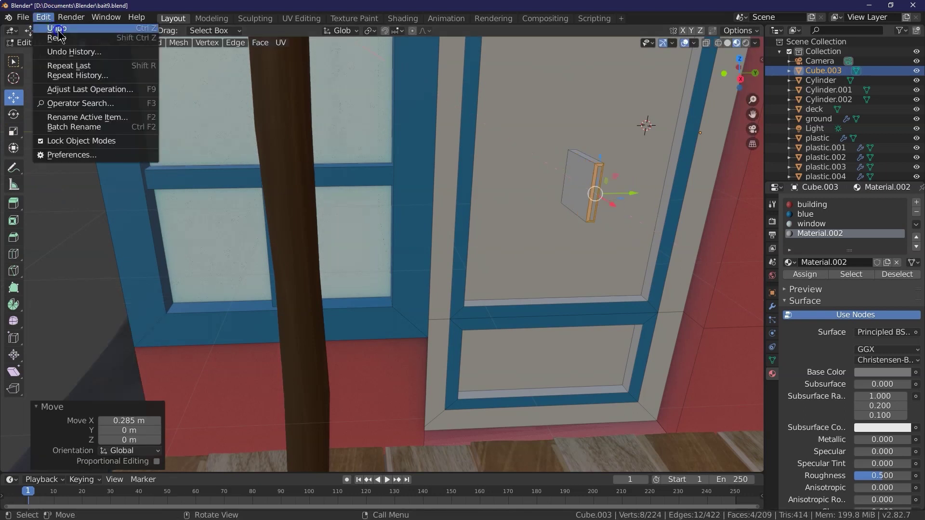
# - Grow the selection to cover the whole door handle and separate it into its own object
pyautogui.click(179, 42)
pyautogui.click(277, 179)
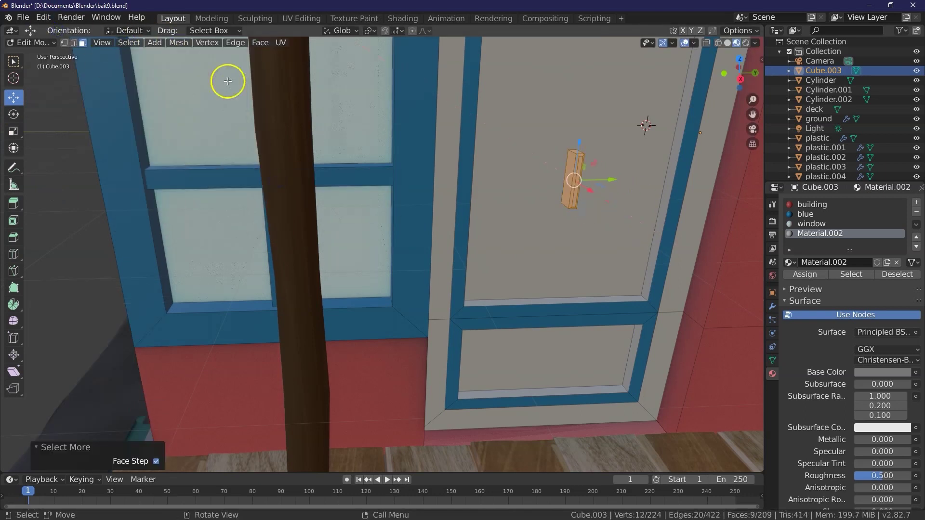
pyautogui.click(178, 43)
pyautogui.moveTo(212, 223)
pyautogui.click(294, 223)
# - Open the separated handle object for mesh editing and move all of it outward, clear of the door
pyautogui.click(29, 42)
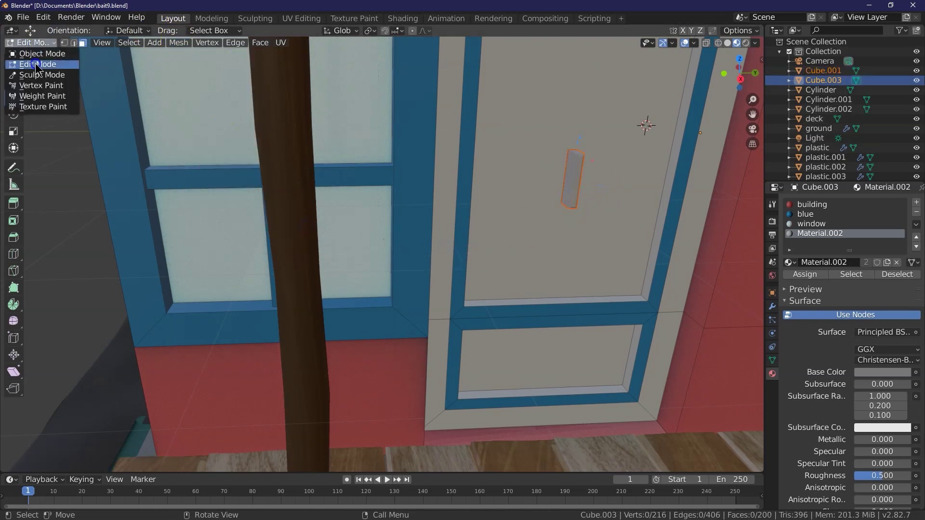
pyautogui.click(37, 64)
pyautogui.click(129, 43)
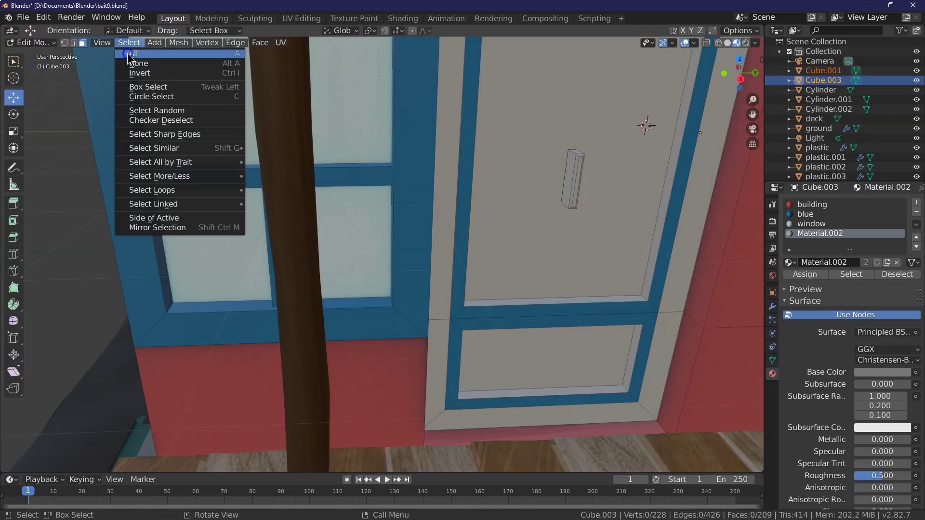
pyautogui.click(29, 42)
pyautogui.click(42, 54)
pyautogui.click(574, 169)
pyautogui.click(30, 42)
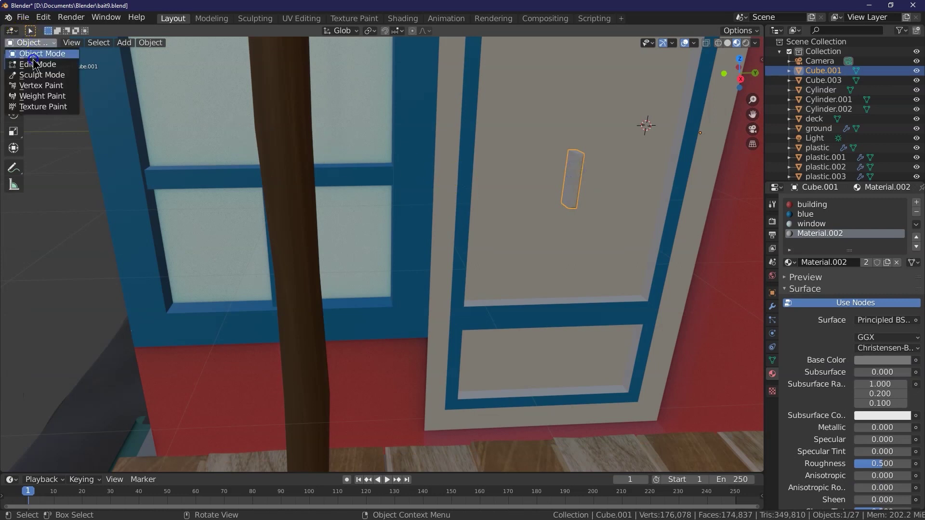
pyautogui.click(37, 64)
pyautogui.click(129, 42)
pyautogui.moveTo(608, 219); pyautogui.dragTo(632, 240)
# - Add a loop cut with 4 cuts across the height of the handle
pyautogui.moveTo(741, 78); pyautogui.dragTo(55, 85)
pyautogui.click(9, 252)
pyautogui.click(553, 157)
pyautogui.click(156, 387)
pyautogui.click(156, 387)
pyautogui.click(157, 387)
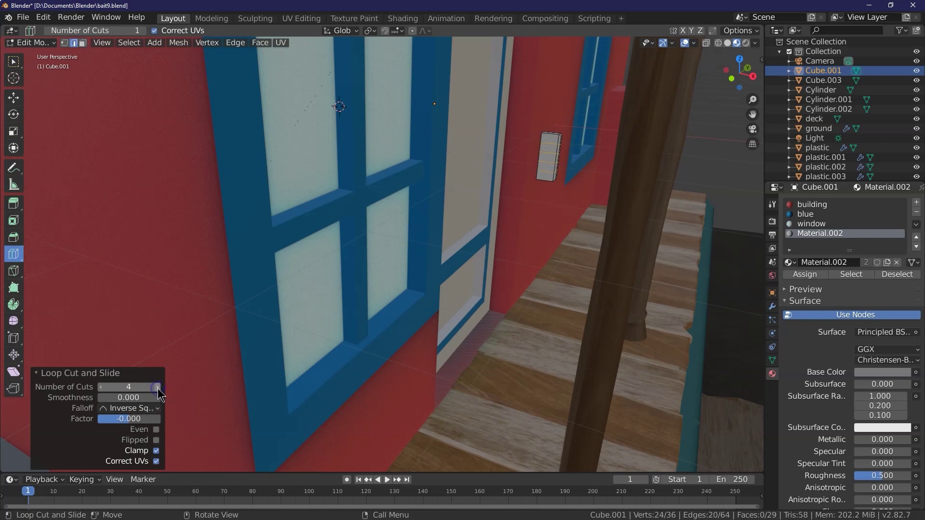
# - Select the faces of the handle's middle section in the front orthographic view
pyautogui.click(14, 61)
pyautogui.click(723, 91)
pyautogui.click(83, 42)
pyautogui.moveTo(497, 192); pyautogui.dragTo(519, 178)
pyautogui.click(13, 131)
pyautogui.click(45, 18)
pyautogui.click(53, 30)
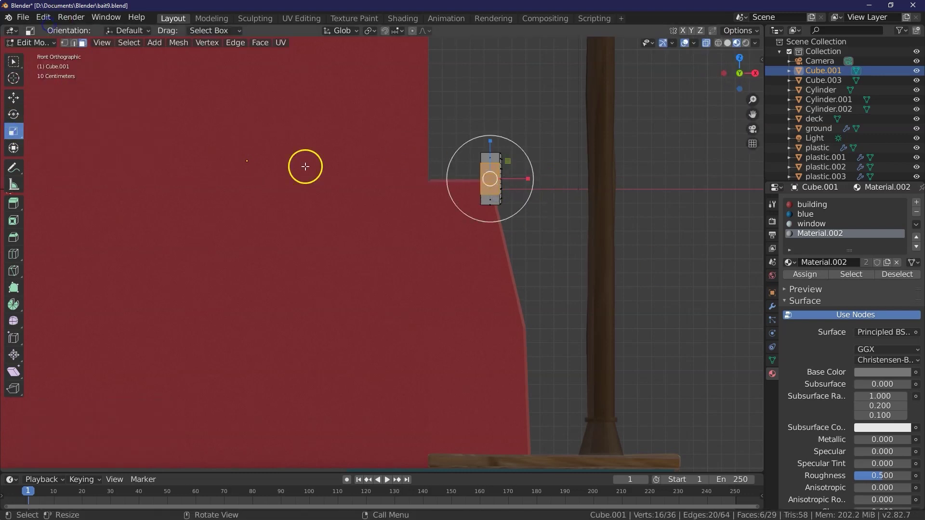
pyautogui.click(13, 63)
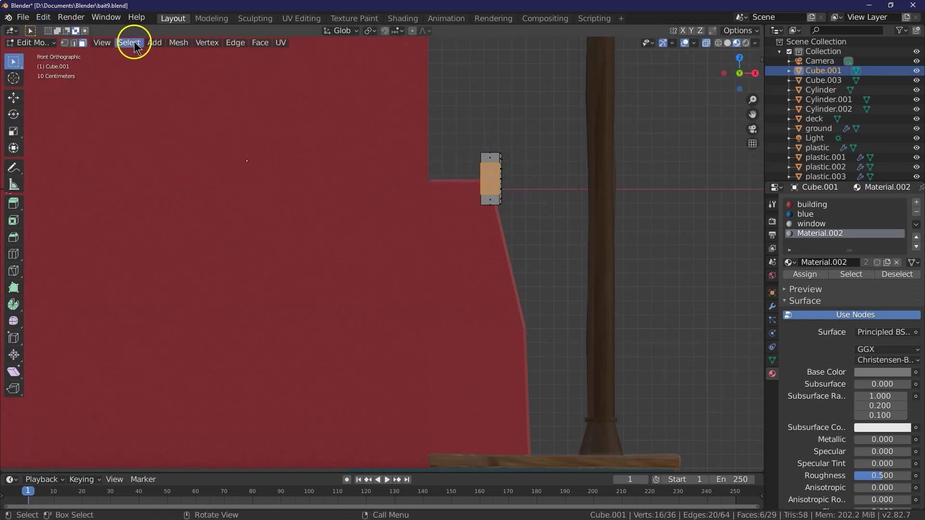
# - Turn off X-ray display, select the whole handle mesh and move it farther out from the door
pyautogui.moveTo(741, 76); pyautogui.dragTo(674, 81)
pyautogui.click(706, 43)
pyautogui.click(129, 43)
pyautogui.click(137, 55)
pyautogui.click(13, 98)
pyautogui.moveTo(639, 180); pyautogui.dragTo(716, 198)
pyautogui.moveTo(738, 77); pyautogui.dragTo(34, 93)
pyautogui.click(553, 161)
# - Select the inner edges of the handle's middle section and move them 0.1 m along X
pyautogui.moveTo(748, 97); pyautogui.dragTo(687, 83)
pyautogui.click(75, 42)
pyautogui.click(687, 105)
pyautogui.keyDown('shift'); pyautogui.click(685, 118); pyautogui.keyUp('shift')
pyautogui.click(14, 63)
pyautogui.moveTo(659, 85)
pyautogui.mouseDown()
pyautogui.moveTo(688, 117)
pyautogui.moveTo(740, 105)
pyautogui.mouseUp()
pyautogui.keyDown('shift'); pyautogui.click(692, 89); pyautogui.keyUp('shift')
pyautogui.click(14, 98)
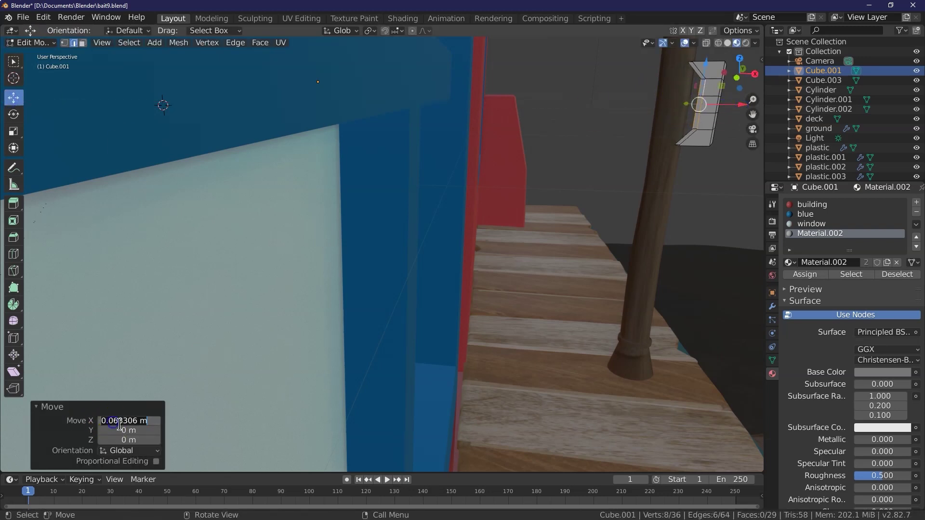
pyautogui.moveTo(151, 426); pyautogui.dragTo(136, 420)
pyautogui.write('.1')
pyautogui.press('Tab')
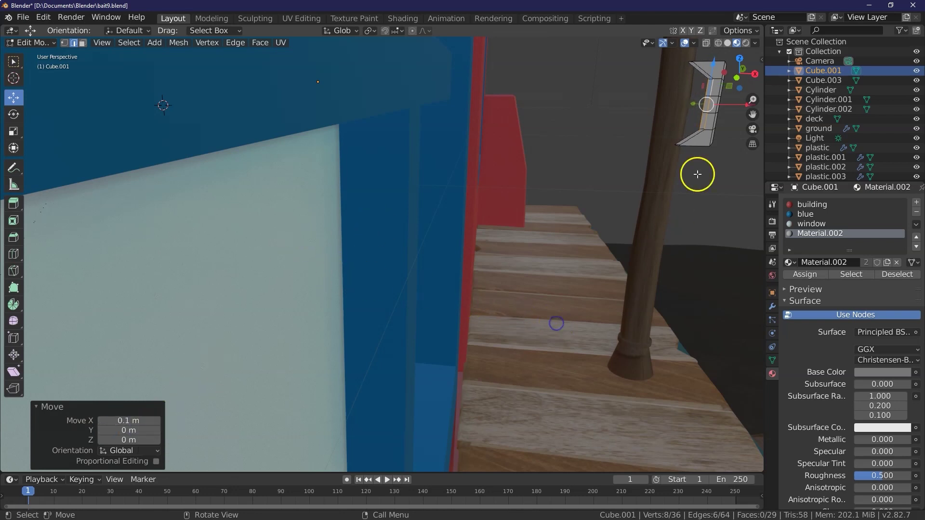
# - Leave mesh editing and replace the door handle's grey material with the existing wood material
pyautogui.click(34, 43)
pyautogui.click(31, 53)
pyautogui.moveTo(762, 116); pyautogui.dragTo(690, 89, button='middle')
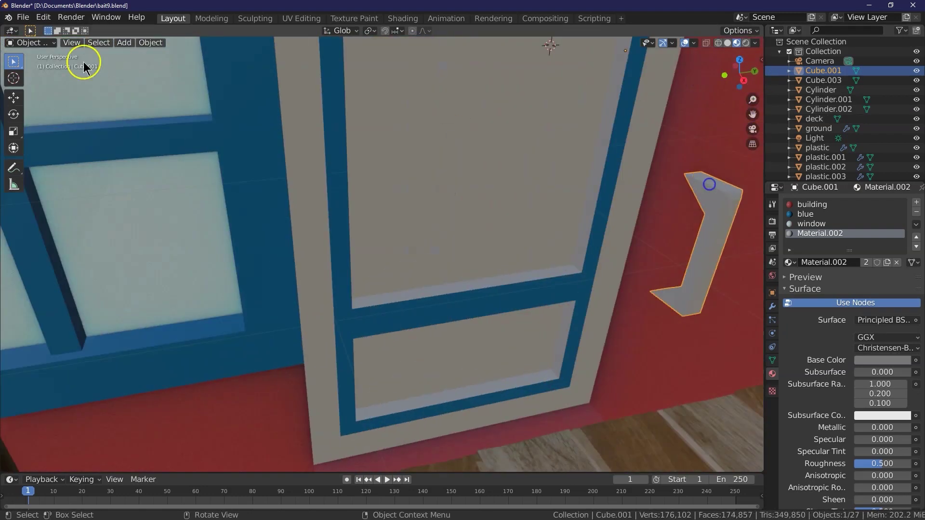
pyautogui.click(14, 97)
pyautogui.click(788, 262)
pyautogui.click(789, 262)
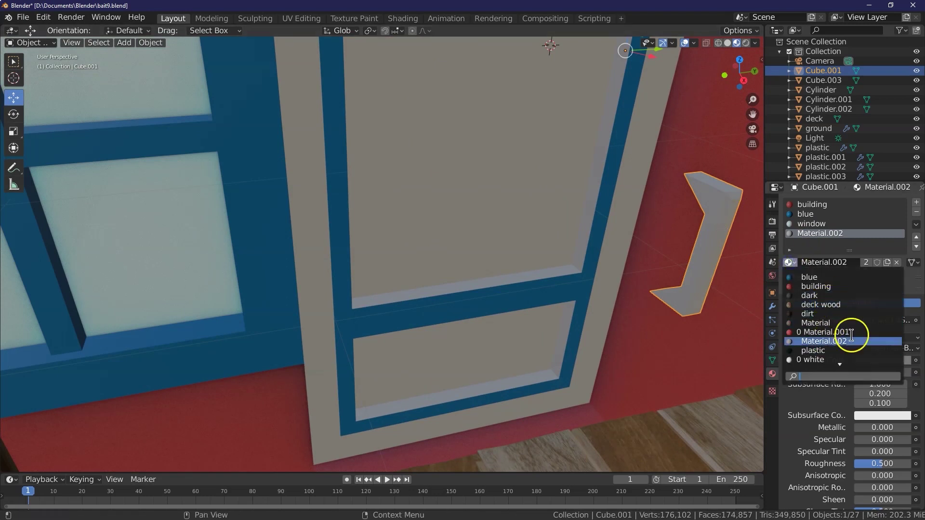
pyautogui.scroll(-2, 844, 305)
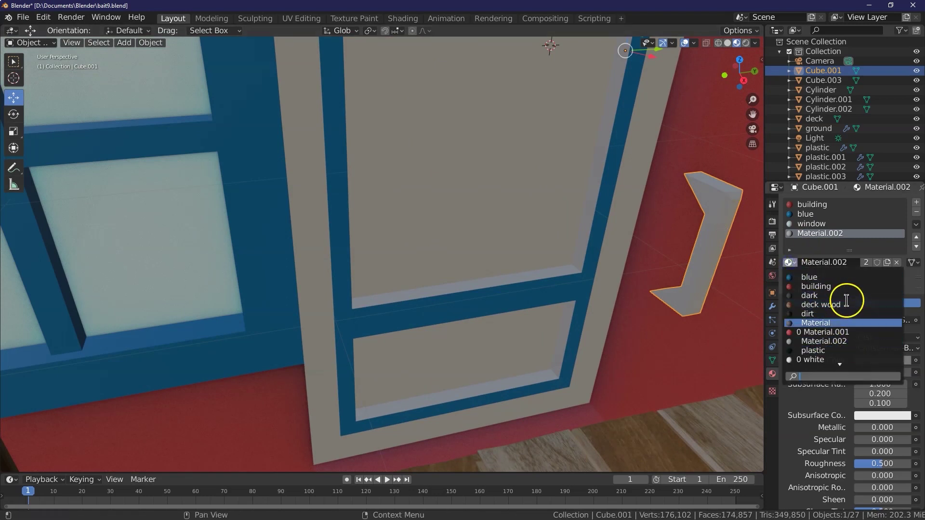
pyautogui.click(814, 360)
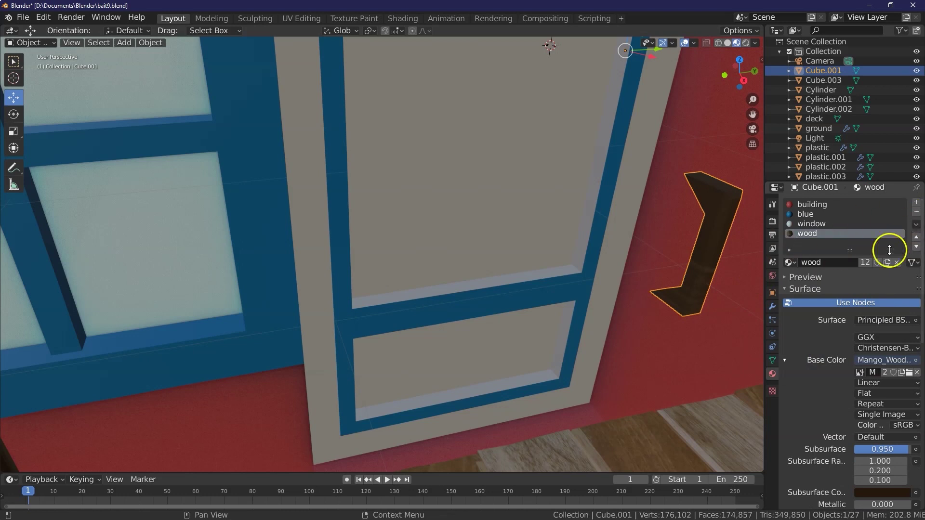
# - Move the handle object back against the door, near its opening edge at mid-height
pyautogui.moveTo(737, 242); pyautogui.dragTo(719, 230, button='middle')
pyautogui.click(19, 99)
pyautogui.scroll(-3, 649, 161)
pyautogui.moveTo(650, 162); pyautogui.dragTo(592, 113)
pyautogui.moveTo(677, 114); pyautogui.dragTo(482, 149, button='middle')
pyautogui.moveTo(481, 145); pyautogui.dragTo(526, 143)
pyautogui.moveTo(490, 107); pyautogui.dragTo(521, 142)
pyautogui.click(11, 129)
pyautogui.click(13, 98)
# - Open the building object for mesh editing and select two front faces of the raised roof rim
pyautogui.click(683, 195)
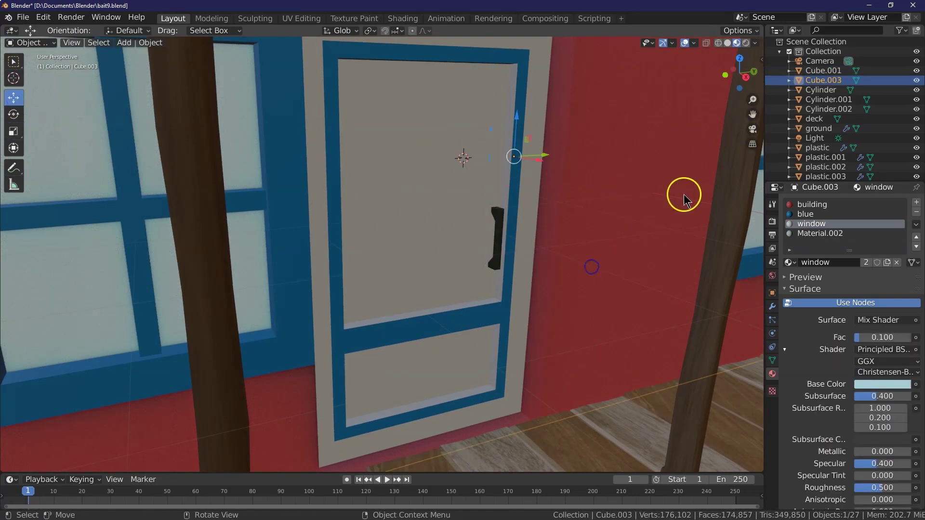
pyautogui.moveTo(741, 68); pyautogui.dragTo(725, 118)
pyautogui.click(29, 43)
pyautogui.click(36, 60)
pyautogui.click(82, 42)
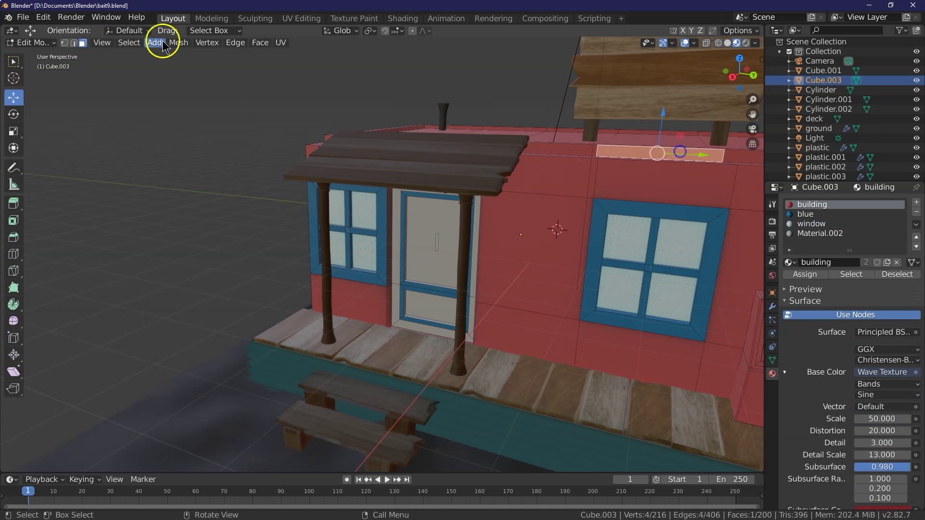
pyautogui.click(129, 42)
pyautogui.moveTo(152, 189)
pyautogui.click(281, 200)
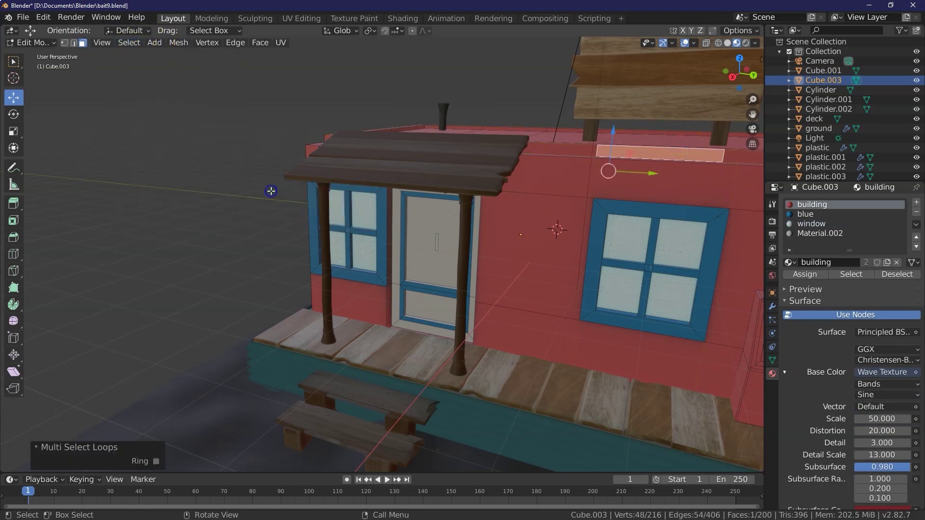
pyautogui.click(651, 155)
pyautogui.keyDown('shift'); pyautogui.click(581, 146); pyautogui.keyUp('shift')
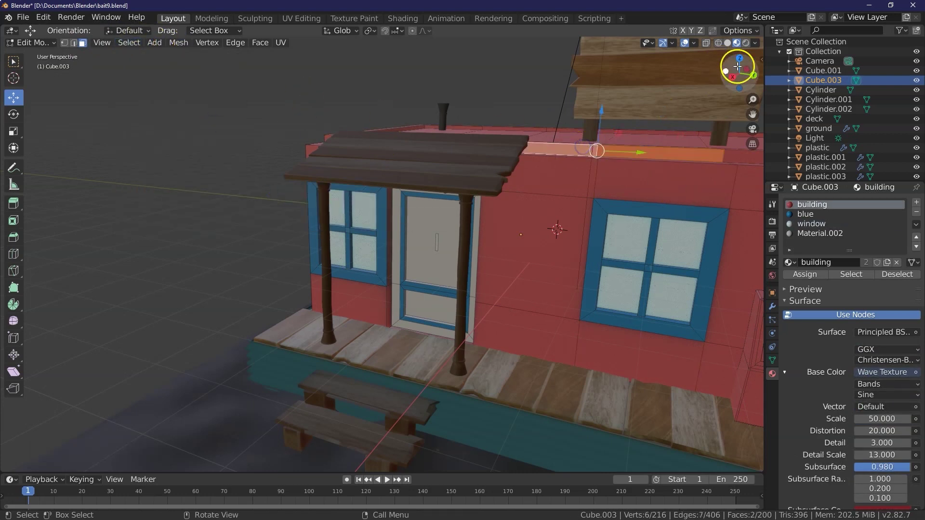
# - Extend the selection to the faces of the raised rim around the roof, leaving the flat roof faces out
pyautogui.click(734, 77)
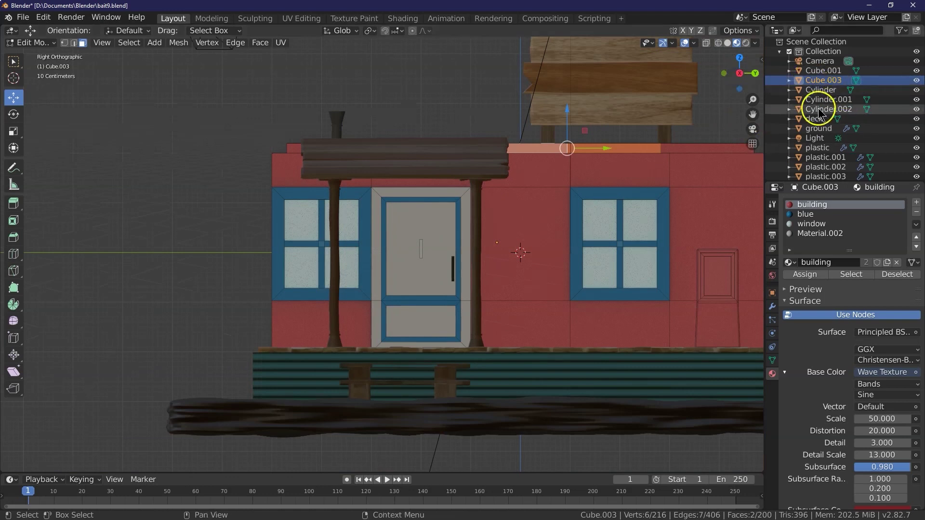
pyautogui.keyDown('alt'); pyautogui.click(370, 153); pyautogui.keyUp('alt')
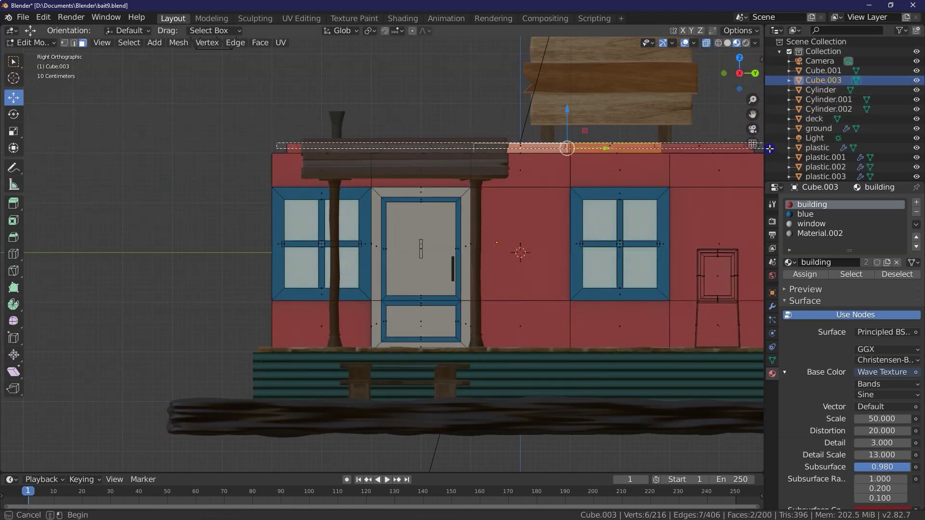
pyautogui.hotkey('alt', 'z')
pyautogui.moveTo(746, 87)
pyautogui.mouseDown()
pyautogui.moveTo(740, 65)
pyautogui.moveTo(737, 77)
pyautogui.mouseUp()
pyautogui.click(705, 44)
pyautogui.keyDown('alt'); pyautogui.keyDown('shift'); pyautogui.click(591, 227); pyautogui.keyUp('shift'); pyautogui.keyUp('alt')
pyautogui.keyDown('shift'); pyautogui.click(582, 181); pyautogui.keyUp('shift')
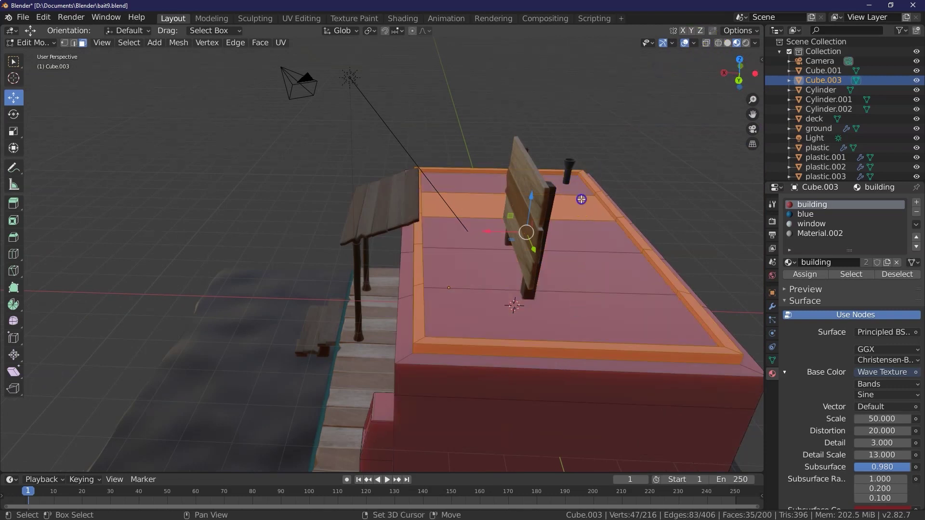
pyautogui.keyDown('shift'); pyautogui.click(581, 200); pyautogui.keyUp('shift')
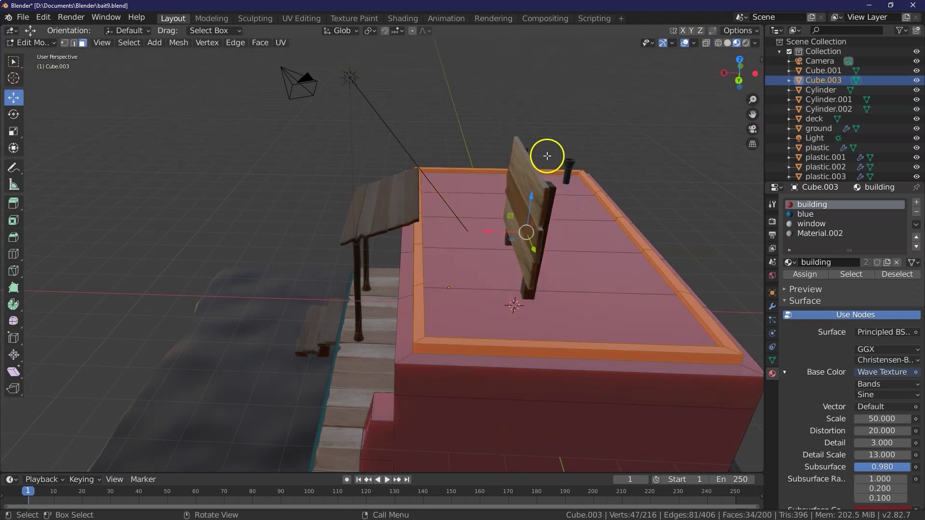
# - Assign the blue material to the selected roof rim faces and clear the selection
pyautogui.click(805, 214)
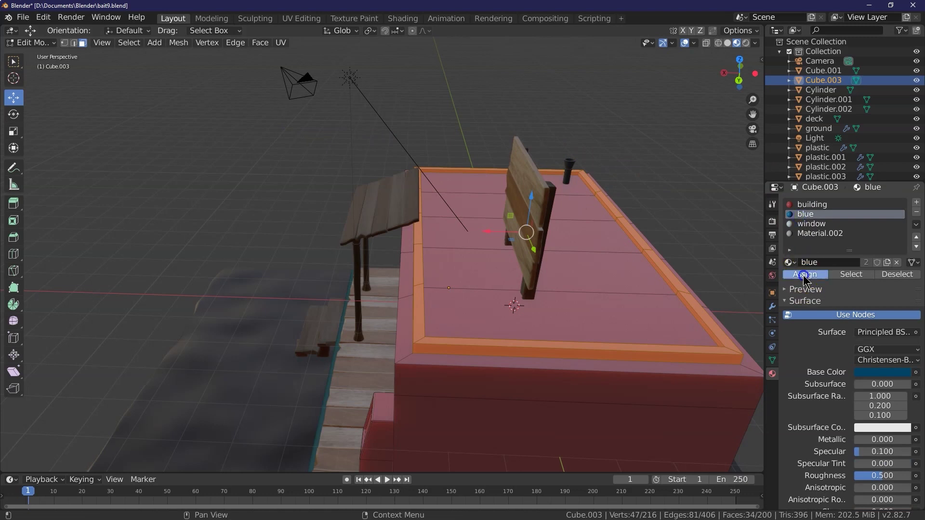
pyautogui.click(803, 276)
pyautogui.click(693, 140)
# - Assign the blue material to the remaining red faces on the front of the roof rim
pyautogui.moveTo(729, 74); pyautogui.dragTo(20, 65)
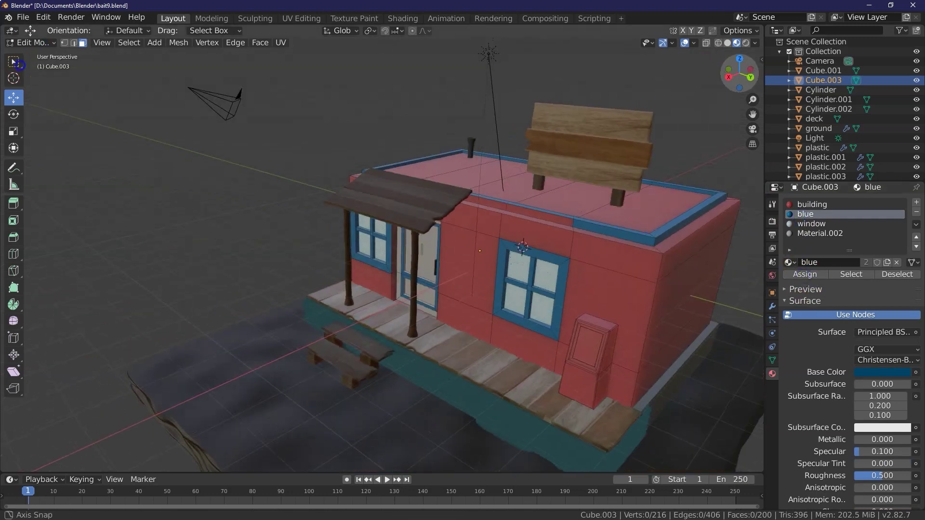
pyautogui.click(471, 275)
pyautogui.click(495, 223)
pyautogui.keyDown('shift'); pyautogui.click(526, 233); pyautogui.keyUp('shift')
pyautogui.moveTo(526, 233); pyautogui.dragTo(145, 367, button='middle')
pyautogui.click(807, 214)
pyautogui.click(407, 169)
# - Select the lower front, inner panel and upper side faces of the box standing against the front wall
pyautogui.moveTo(723, 78); pyautogui.dragTo(688, 116)
pyautogui.click(572, 352)
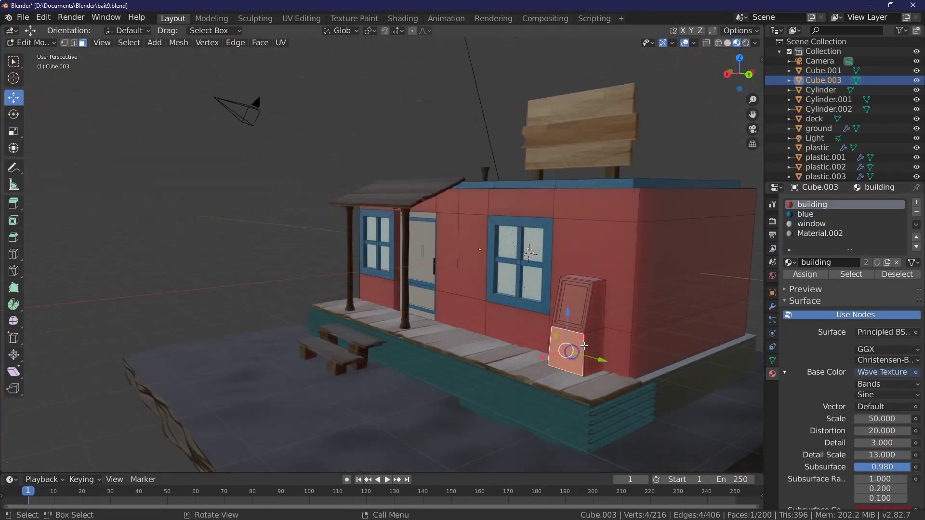
pyautogui.scroll(2, 604, 353)
pyautogui.moveTo(754, 125); pyautogui.dragTo(730, 137)
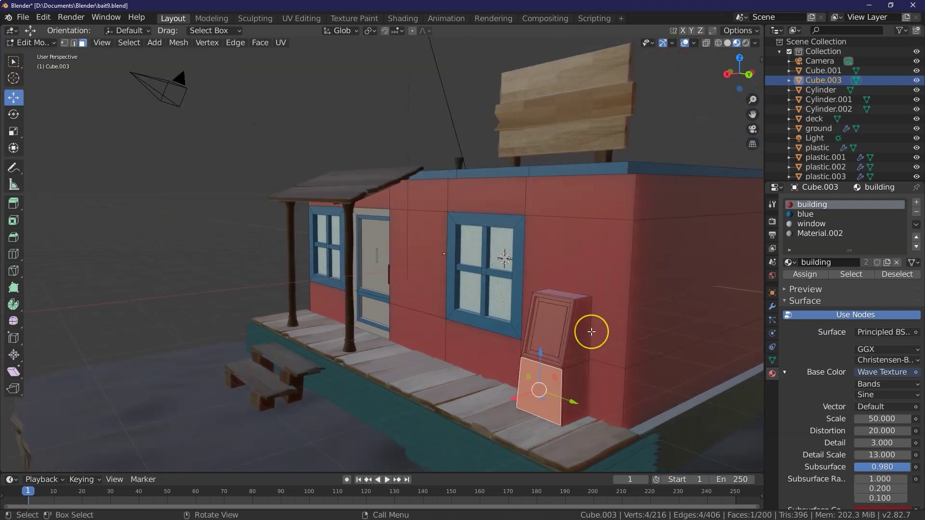
pyautogui.click(563, 308)
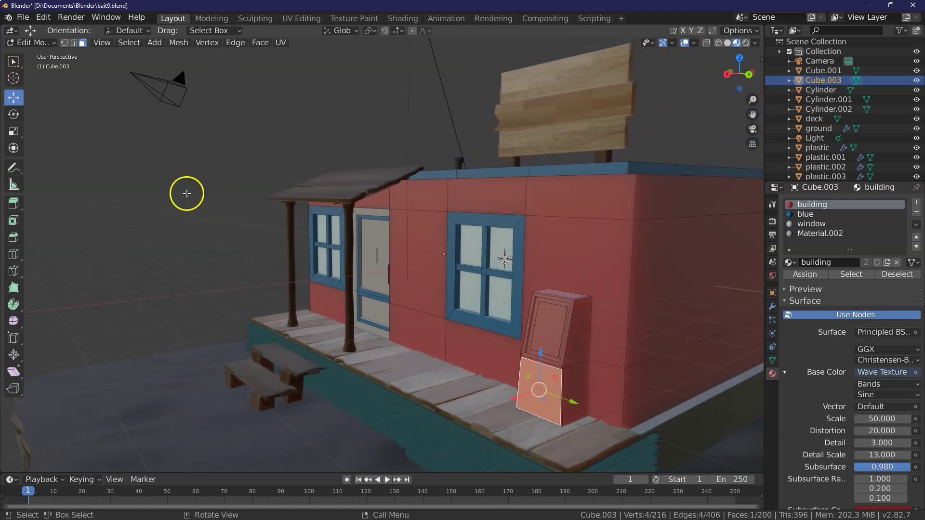
pyautogui.keyDown('shift'); pyautogui.click(547, 320); pyautogui.keyUp('shift')
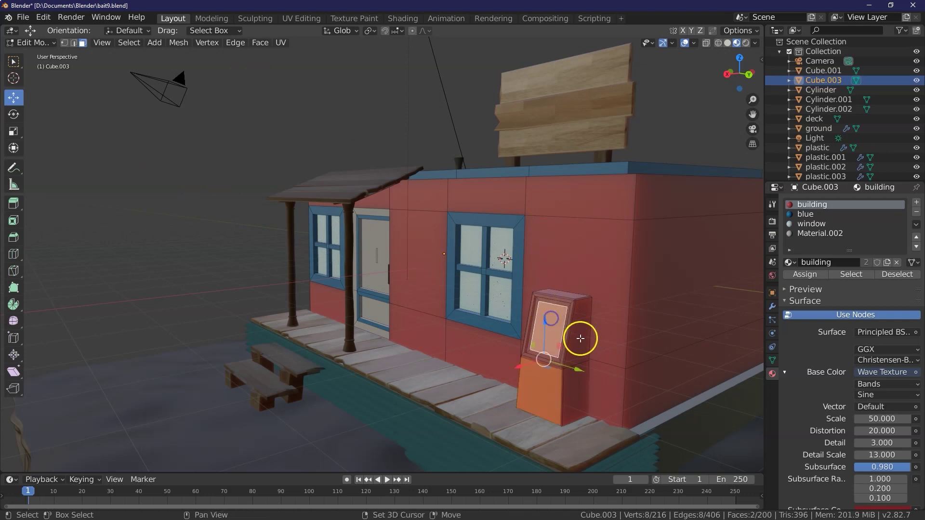
pyautogui.keyDown('shift'); pyautogui.click(580, 337); pyautogui.keyUp('shift')
# - Grow the selection twice so that it covers the whole box by the wall
pyautogui.click(19, 64)
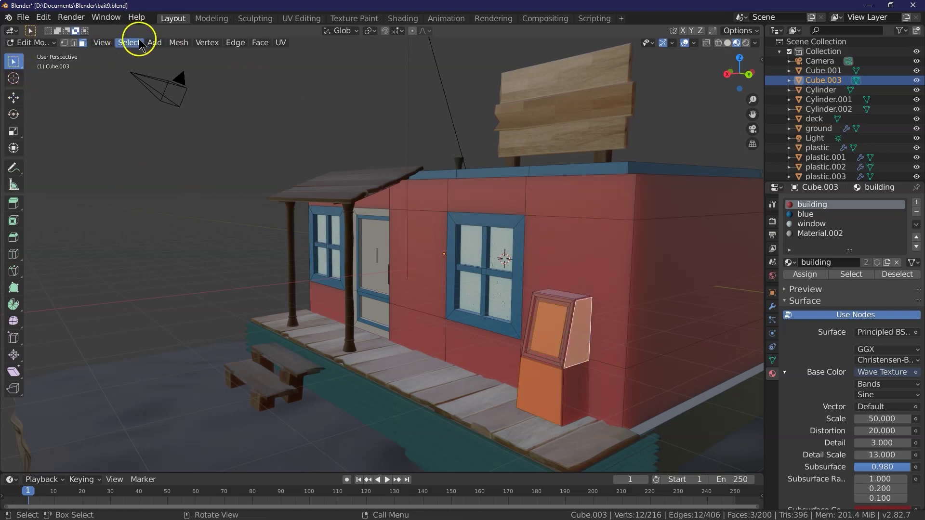
pyautogui.click(129, 42)
pyautogui.moveTo(231, 177)
pyautogui.click(270, 176)
pyautogui.click(128, 42)
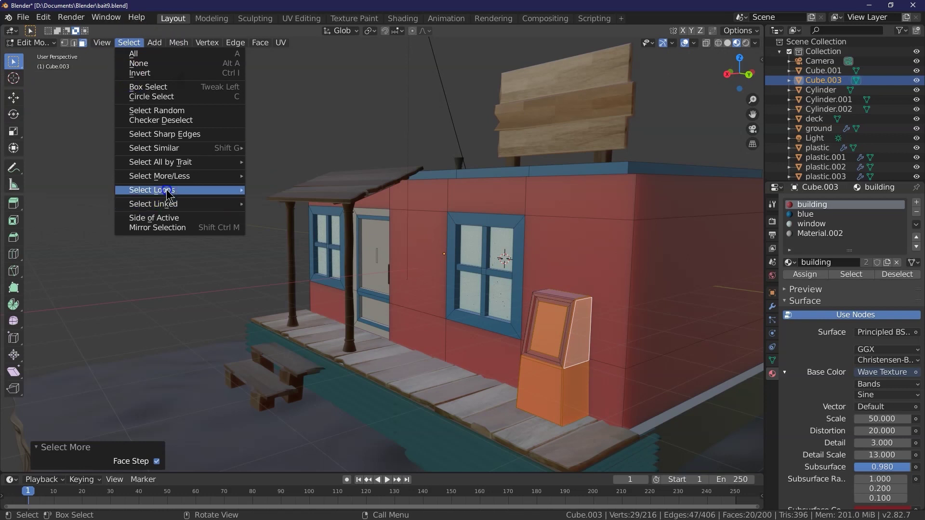
pyautogui.click(269, 176)
pyautogui.moveTo(713, 69)
pyautogui.mouseDown()
pyautogui.moveTo(665, 73)
pyautogui.moveTo(723, 74)
pyautogui.mouseUp()
# - Add a new material to the building and name it orange
pyautogui.click(917, 203)
pyautogui.click(848, 262)
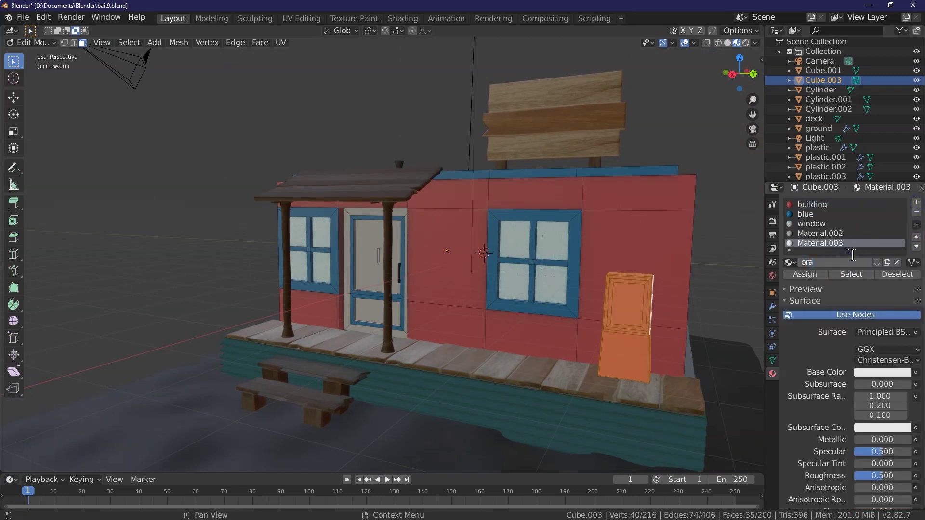
pyautogui.press('Return')
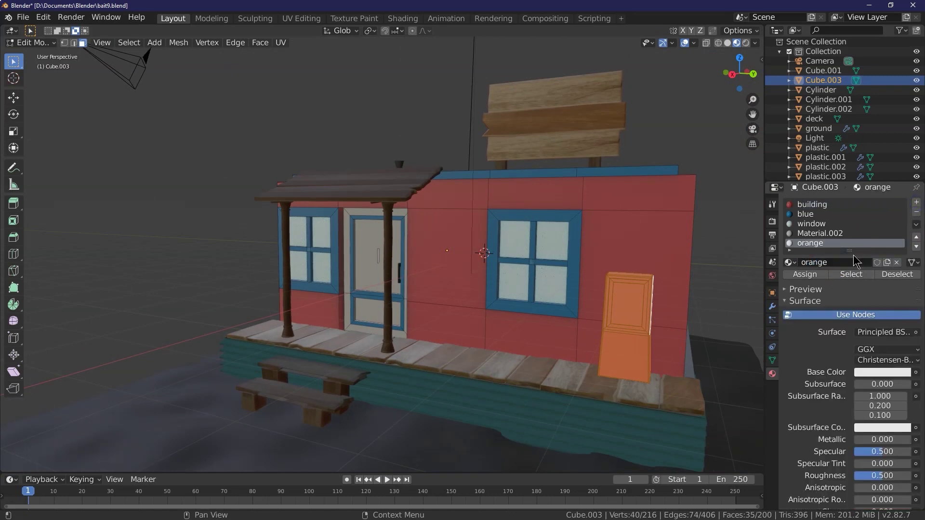
# - Give the orange material an olive-yellow base color and 0.1 specular, and assign it to the selected box
pyautogui.click(875, 373)
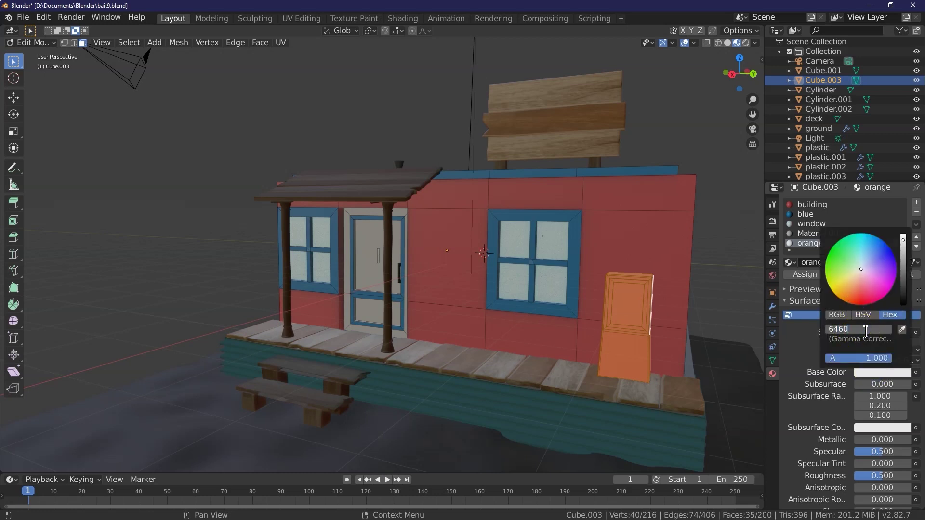
pyautogui.press('Return')
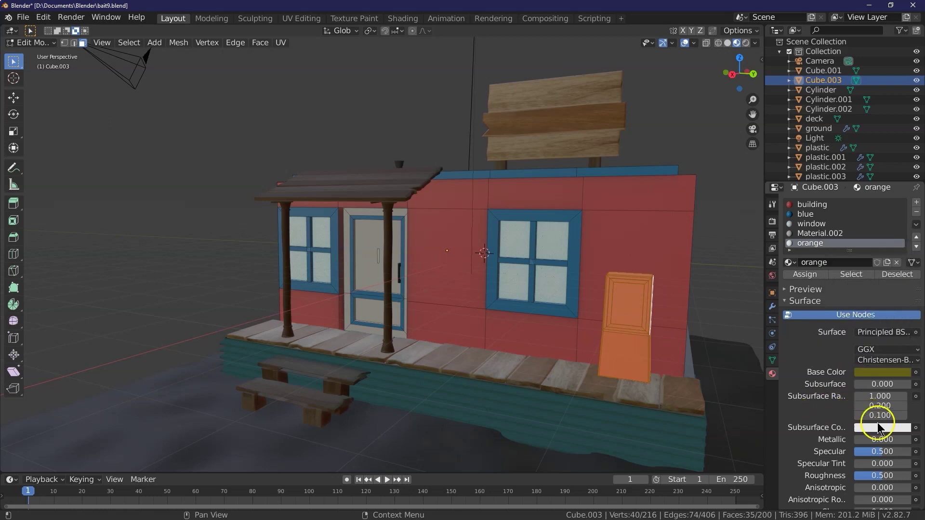
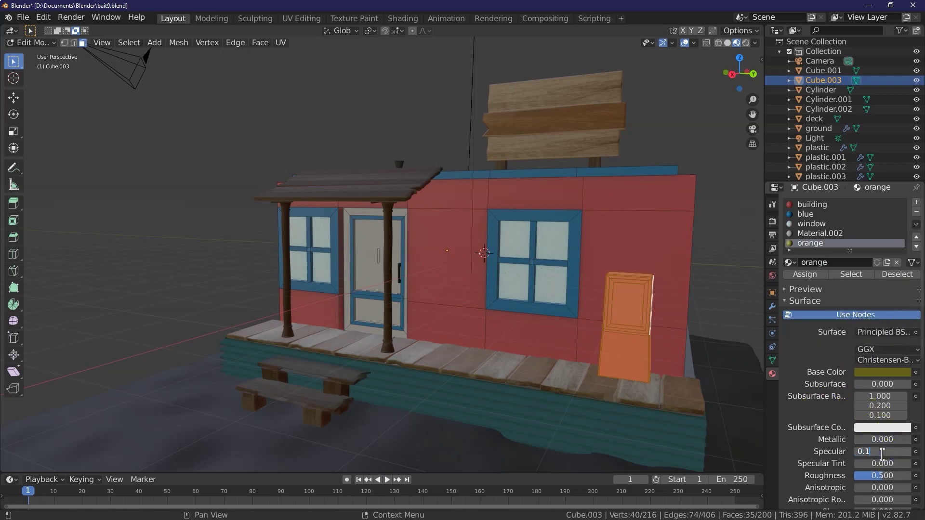
pyautogui.click(811, 275)
pyautogui.click(681, 265)
# - Switch the viewport to solid shading and select the four recessed frame faces around the box's front panel
pyautogui.click(635, 301)
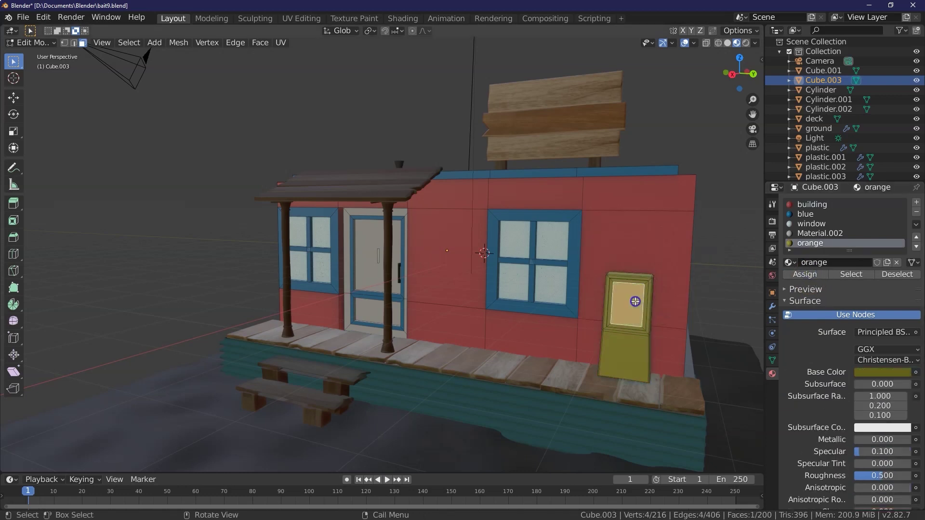
pyautogui.scroll(1, 748, 87)
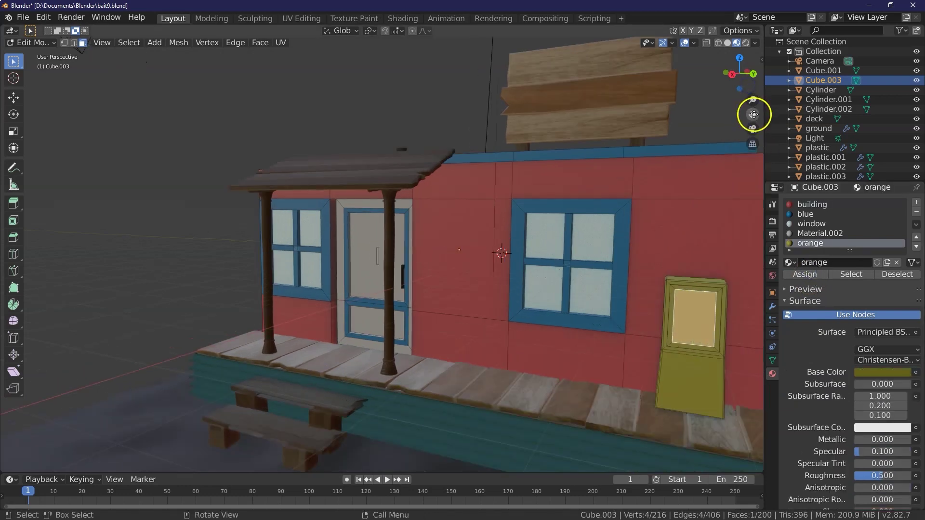
pyautogui.moveTo(754, 114); pyautogui.dragTo(663, 103)
pyautogui.moveTo(743, 74); pyautogui.dragTo(756, 86)
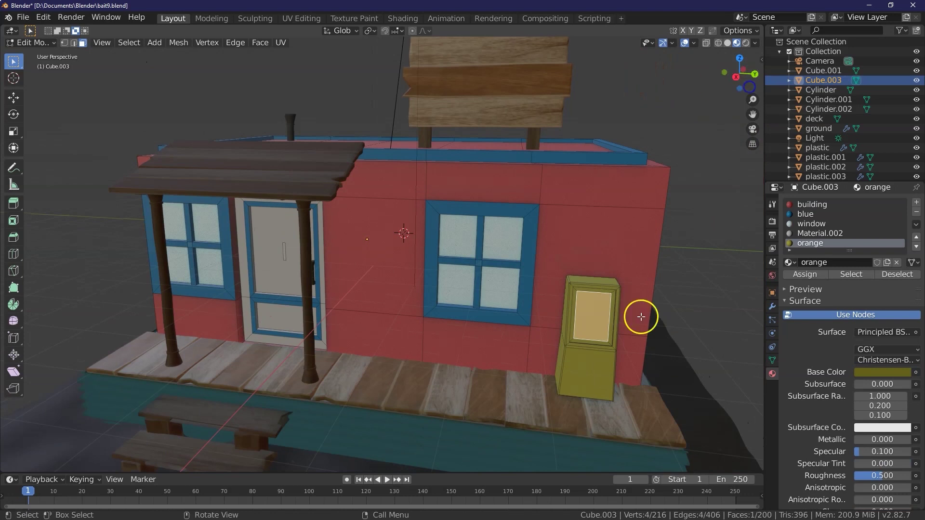
pyautogui.click(582, 291)
pyautogui.click(729, 45)
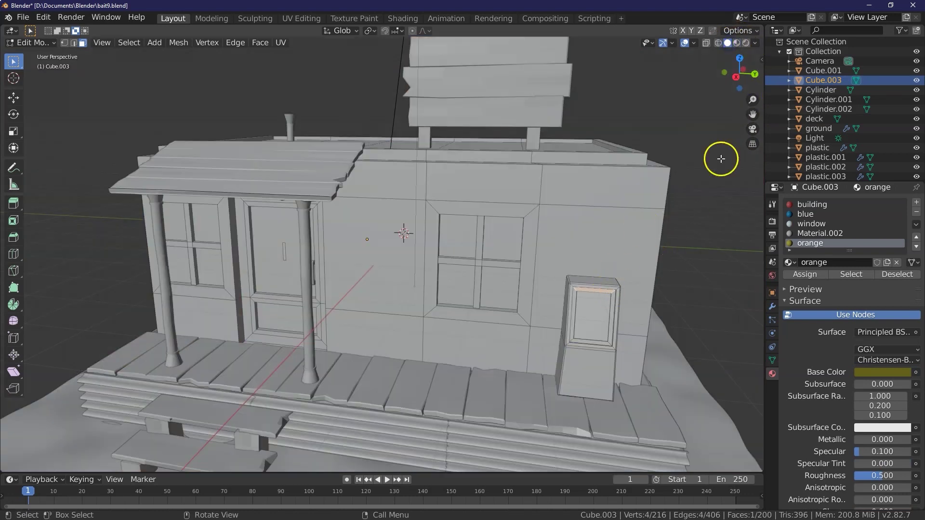
pyautogui.moveTo(753, 114); pyautogui.dragTo(752, 48)
pyautogui.moveTo(752, 100); pyautogui.dragTo(752, 73)
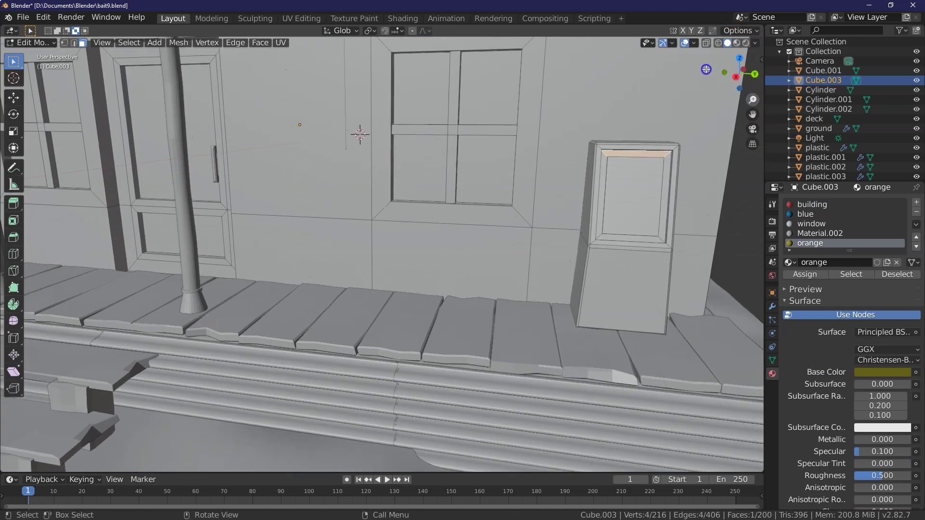
pyautogui.keyDown('shift'); pyautogui.click(605, 180); pyautogui.keyUp('shift')
pyautogui.keyDown('shift'); pyautogui.click(624, 237); pyautogui.keyUp('shift')
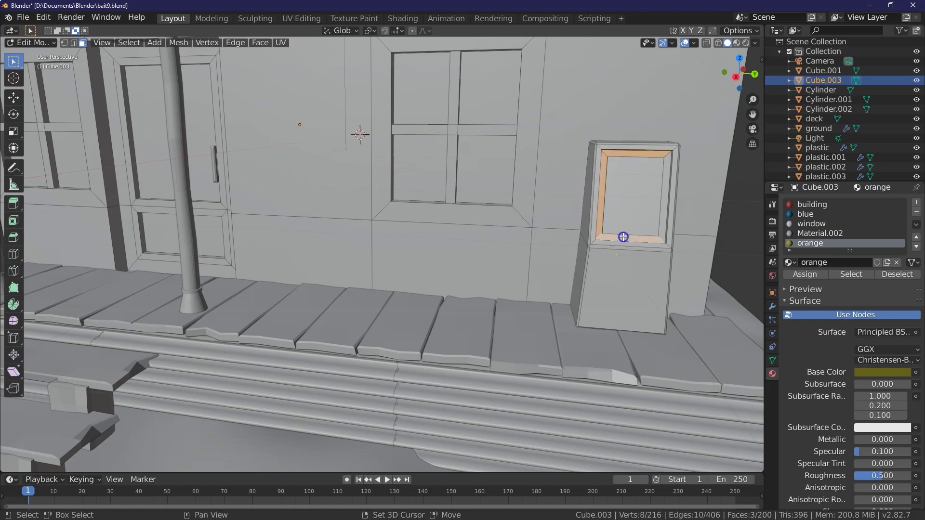
pyautogui.keyDown('shift'); pyautogui.click(664, 231); pyautogui.keyUp('shift')
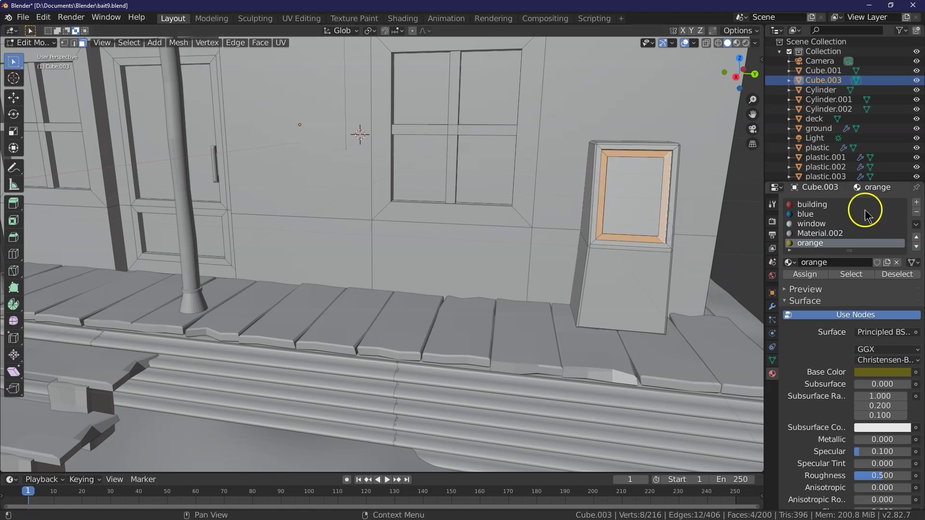
# - Add a new material for the selected frame faces of the box and give it a dark olive base color, hex 1F1D08
pyautogui.click(916, 202)
pyautogui.click(813, 262)
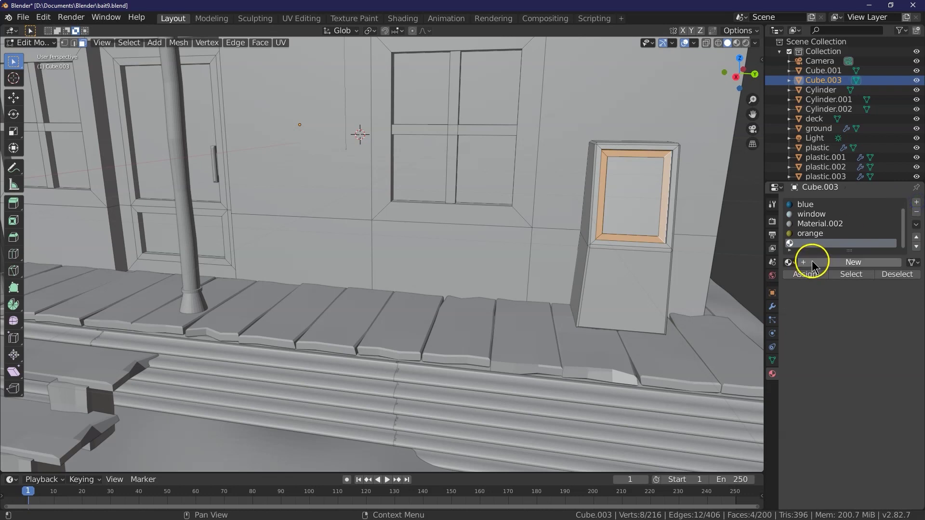
pyautogui.click(892, 375)
pyautogui.moveTo(904, 295); pyautogui.dragTo(903, 302)
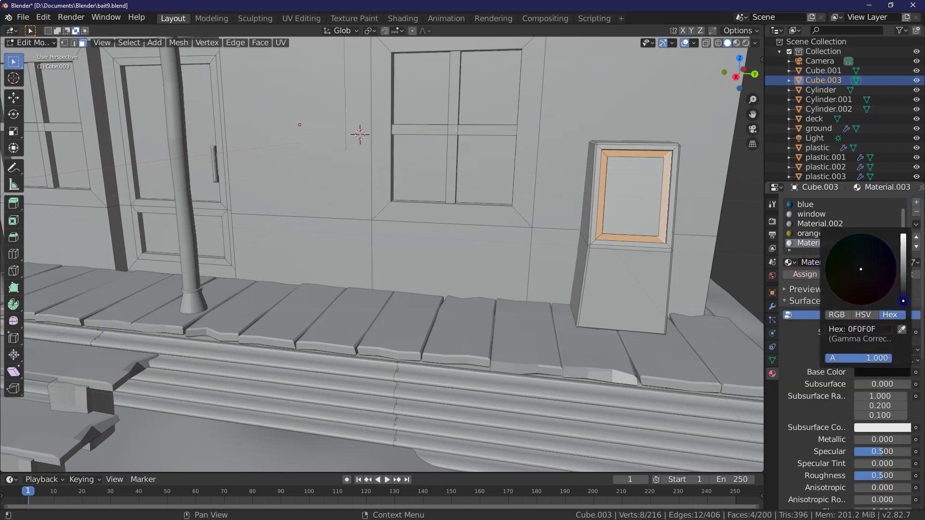
pyautogui.click(881, 330)
pyautogui.write('646019')
pyautogui.press('Return')
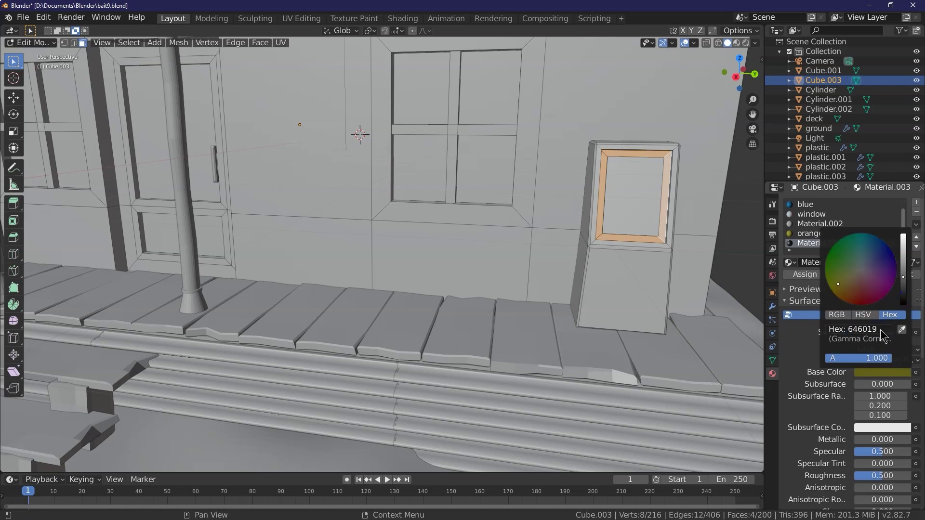
pyautogui.click(903, 292)
pyautogui.moveTo(905, 296); pyautogui.dragTo(905, 297)
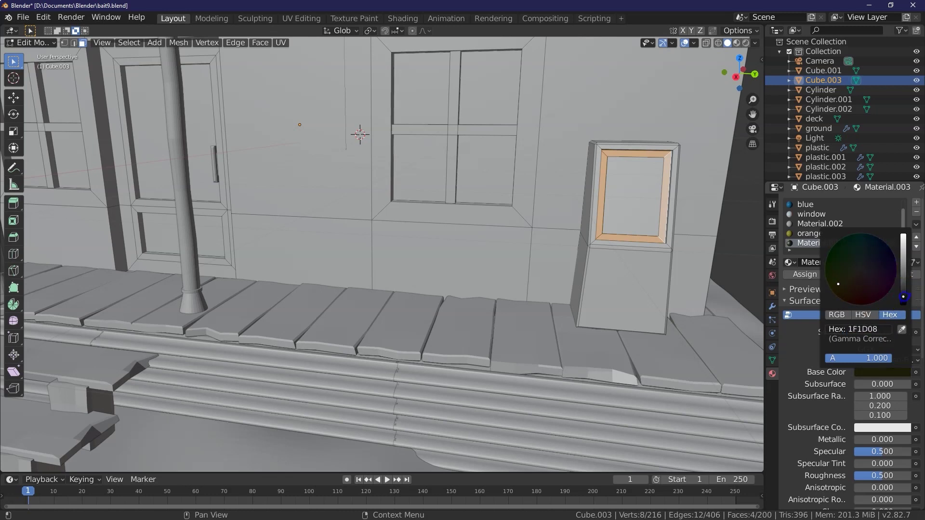
# - Show the material colors in the viewport and assign the existing window material to the box's inner front panel through a new slot
pyautogui.click(736, 43)
pyautogui.click(639, 202)
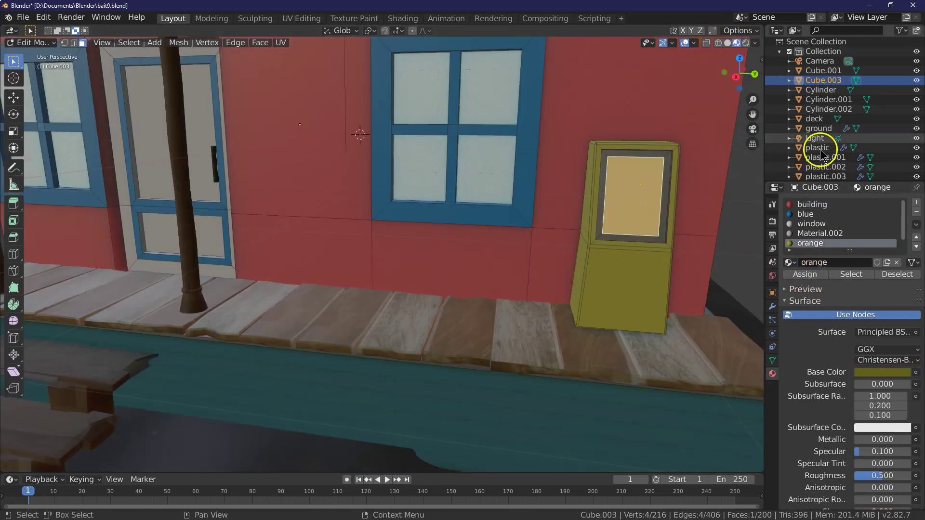
pyautogui.scroll(-1, 808, 241)
pyautogui.click(916, 202)
pyautogui.click(789, 262)
pyautogui.scroll(-3, 802, 328)
pyautogui.click(826, 365)
pyautogui.click(806, 274)
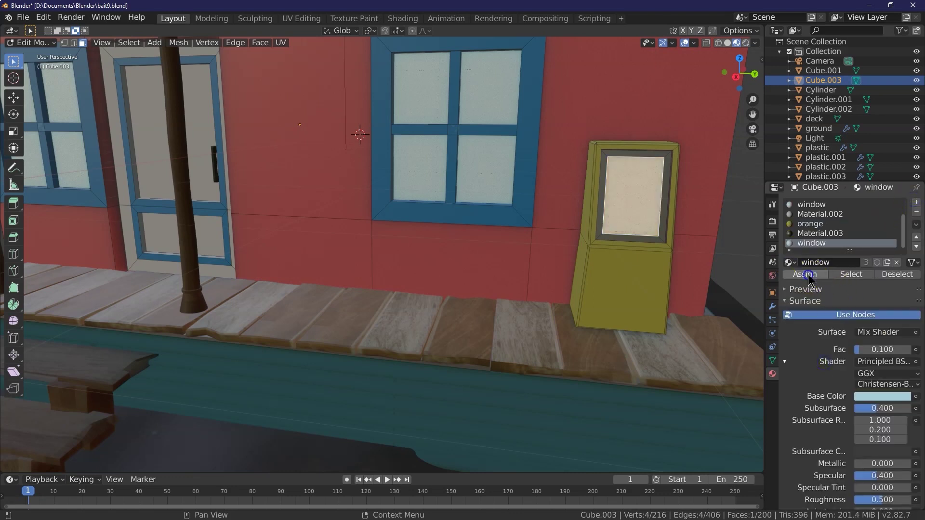
# - Show the window material's preview and set its subsurface to 0
pyautogui.click(805, 289)
pyautogui.click(694, 219)
pyautogui.click(644, 211)
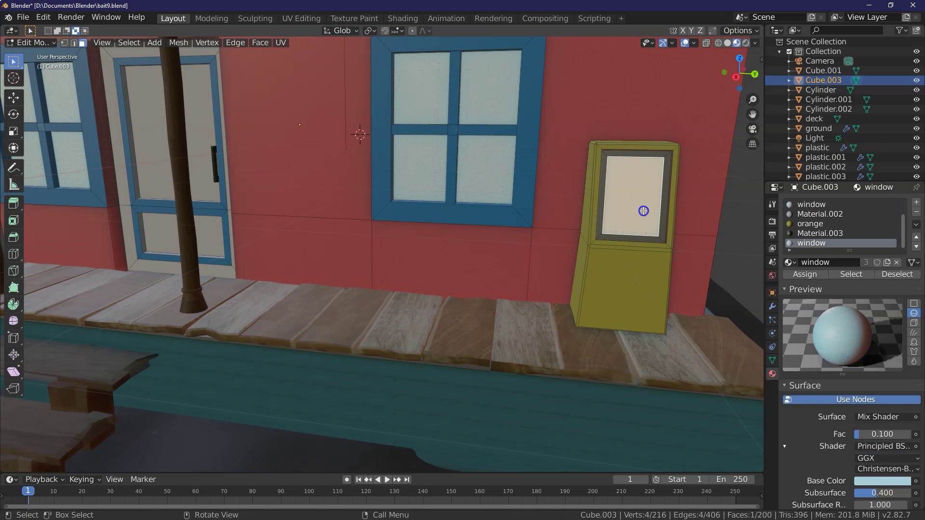
pyautogui.scroll(-7, 801, 343)
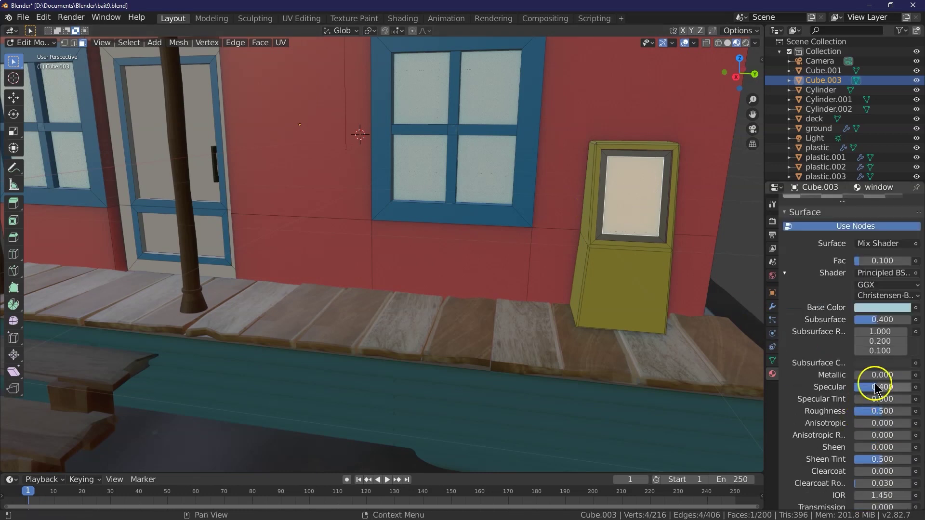
pyautogui.click(897, 308)
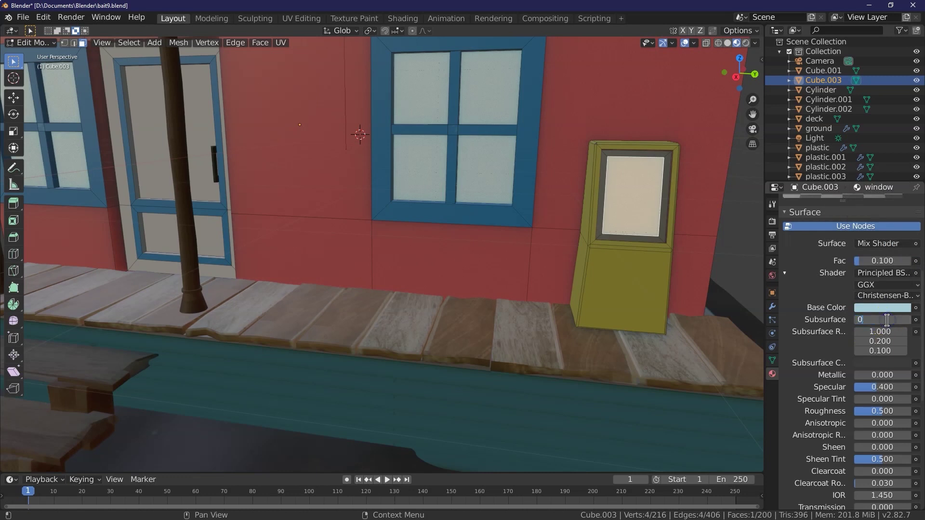
pyautogui.press('Return')
pyautogui.scroll(2, 889, 311)
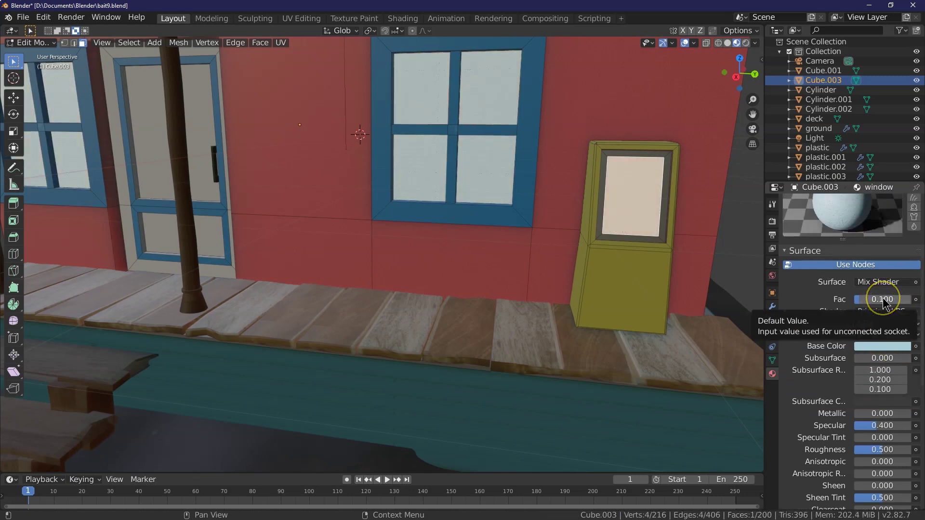
# - Darken the window material's base color to a muted grey-blue
pyautogui.click(882, 346)
pyautogui.click(903, 301)
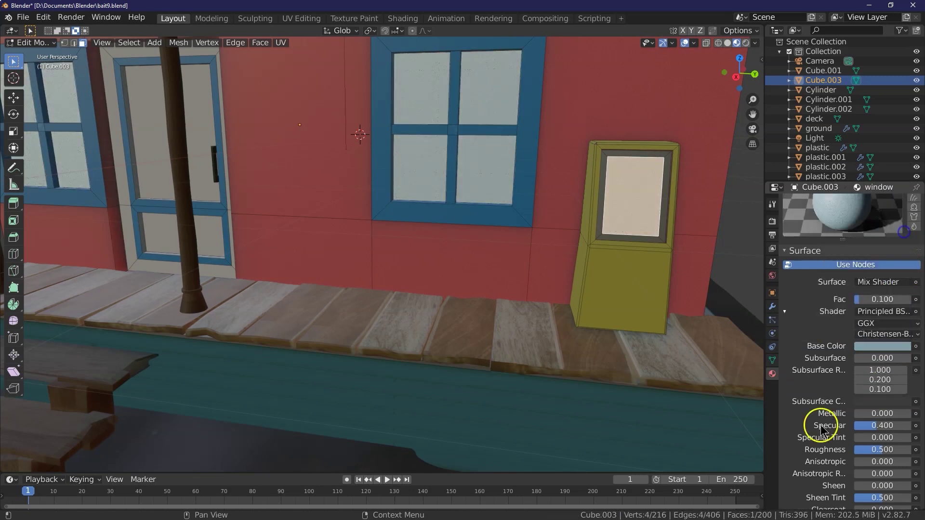
pyautogui.scroll(-6, 646, 317)
pyautogui.scroll(4, 646, 317)
pyautogui.click(708, 268)
pyautogui.moveTo(753, 114); pyautogui.dragTo(828, 389)
pyautogui.click(882, 346)
pyautogui.moveTo(903, 279); pyautogui.dragTo(902, 241)
pyautogui.scroll(-10, 858, 410)
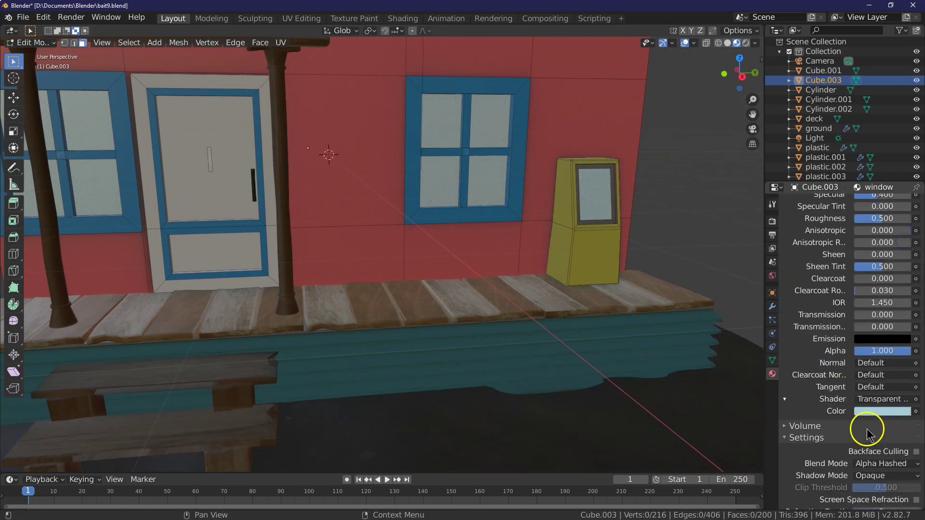
# - Try other blend mode options for the window material and select the box's glass panel
pyautogui.click(887, 425)
pyautogui.click(885, 449)
pyautogui.click(900, 373)
pyautogui.click(887, 425)
pyautogui.click(875, 440)
pyautogui.scroll(15, 857, 337)
pyautogui.moveTo(751, 82)
pyautogui.mouseDown()
pyautogui.moveTo(704, 88)
pyautogui.moveTo(714, 134)
pyautogui.moveTo(736, 71)
pyautogui.moveTo(746, 95)
pyautogui.moveTo(751, 79)
pyautogui.mouseUp()
pyautogui.click(590, 221)
pyautogui.click(581, 228)
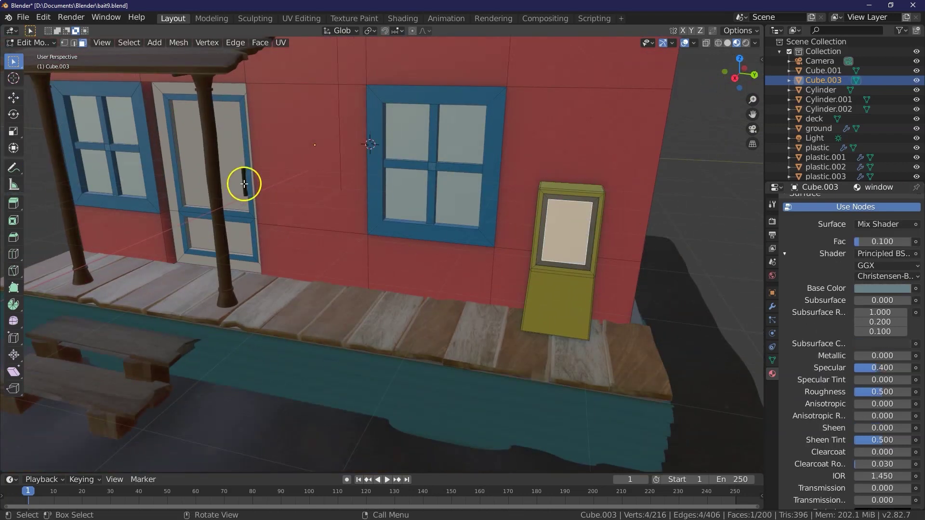
# - Switch to object mode and duplicate the door handle, placing the copy near the box on the porch
pyautogui.click(245, 184)
pyautogui.click(29, 43)
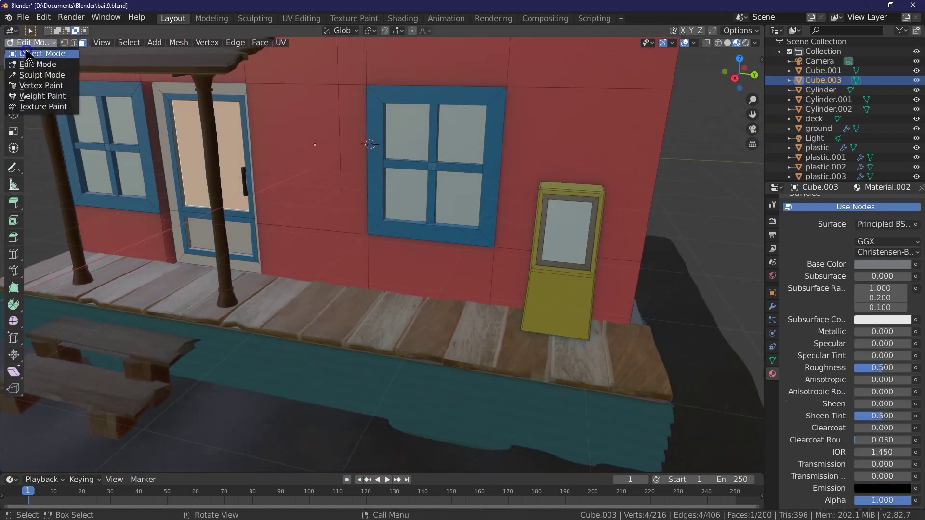
pyautogui.click(28, 54)
pyautogui.click(244, 180)
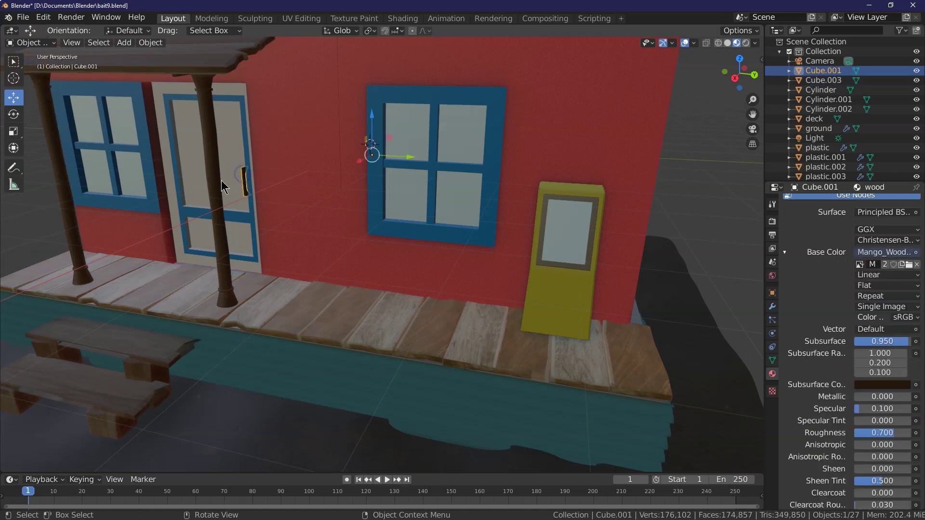
pyautogui.click(151, 43)
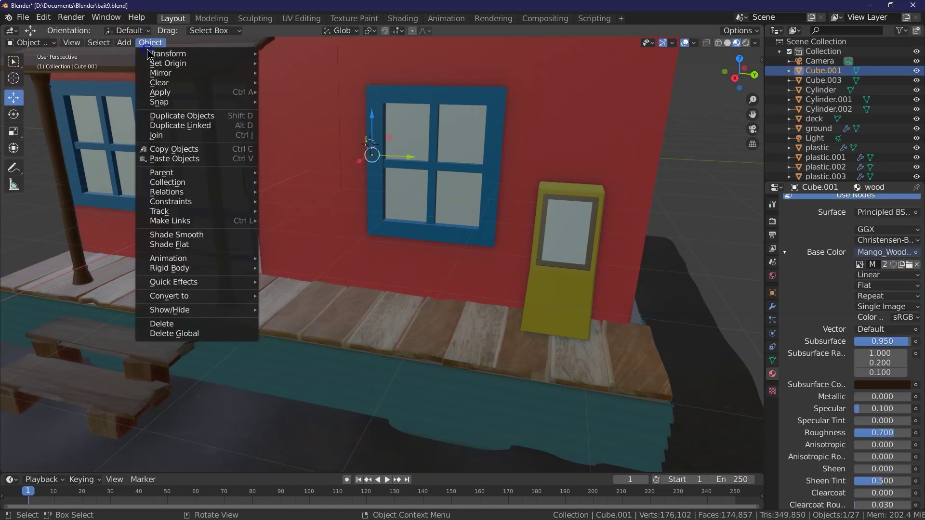
pyautogui.click(195, 116)
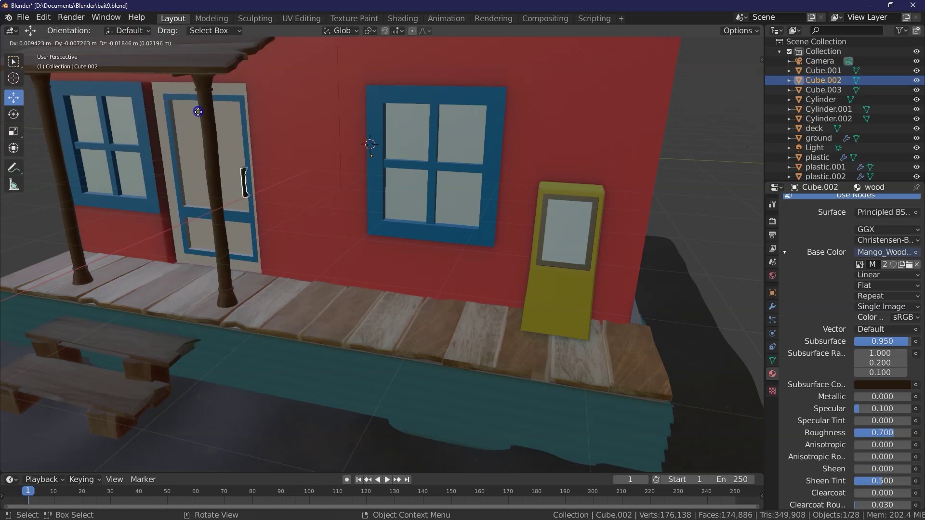
pyautogui.click(485, 164)
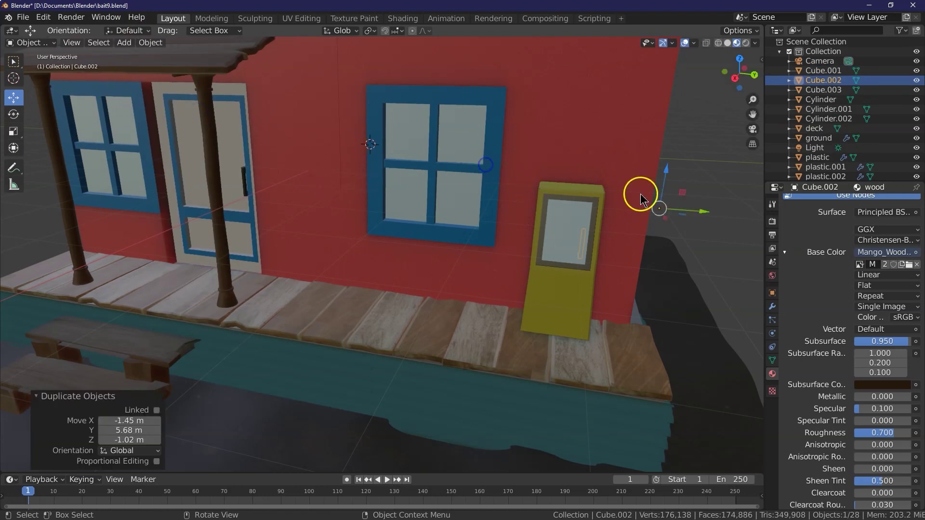
# - Set the copied handle's origin to its geometry
pyautogui.click(161, 43)
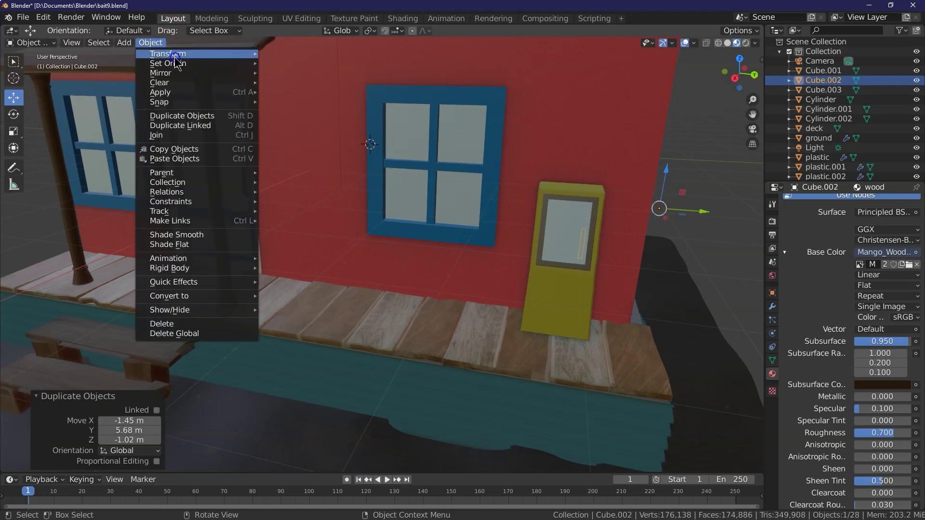
pyautogui.moveTo(186, 65)
pyautogui.click(318, 77)
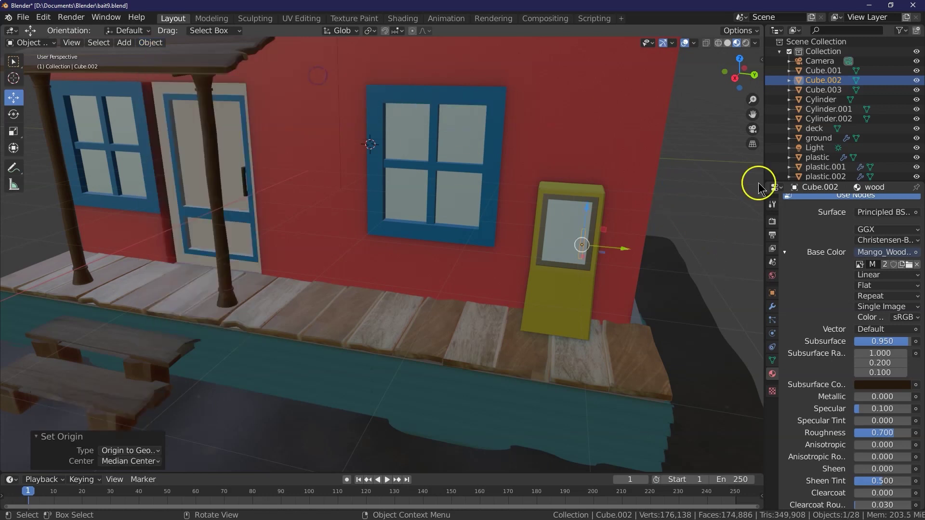
# - Move the copied handle 2.65 m along X out in front of the box and raise it 0.835 m along Z
pyautogui.moveTo(756, 72); pyautogui.dragTo(744, 78)
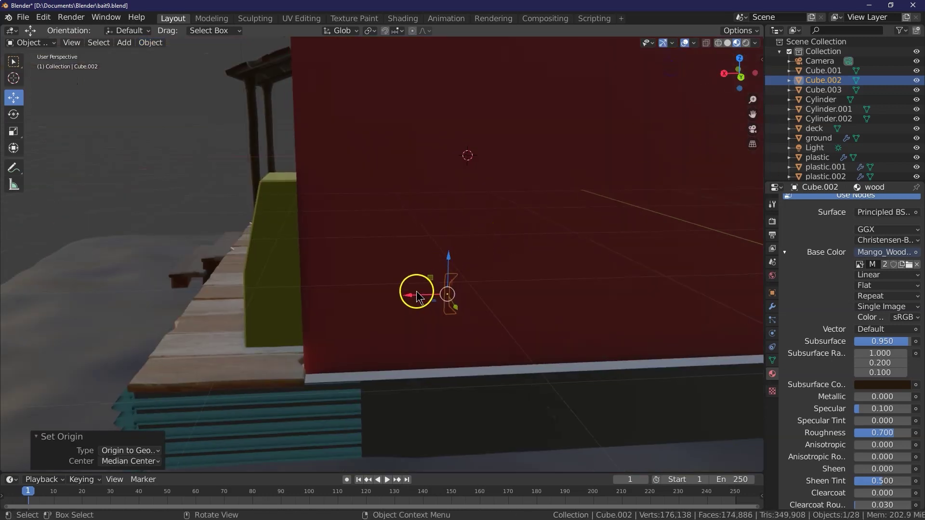
pyautogui.moveTo(409, 303); pyautogui.dragTo(181, 258)
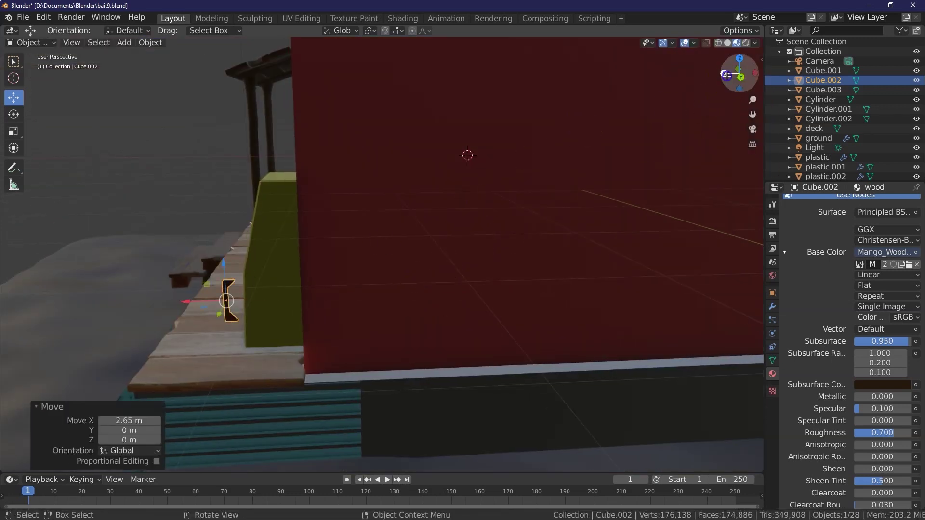
pyautogui.moveTo(726, 76); pyautogui.dragTo(721, 82)
pyautogui.moveTo(574, 183); pyautogui.dragTo(586, 137)
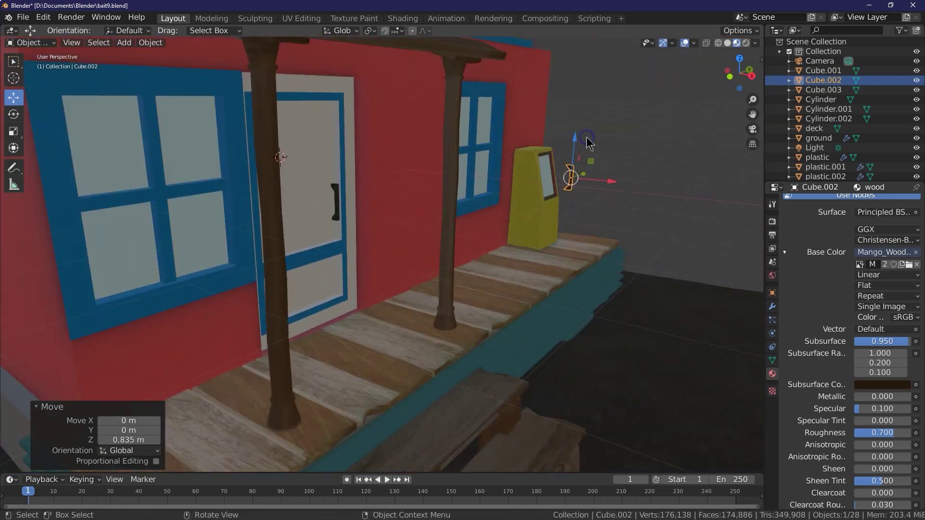
# - Rotate the copied handle -19° about the Y axis and move it -0.333 m along X toward the box's sloped front
pyautogui.click(730, 76)
pyautogui.click(13, 114)
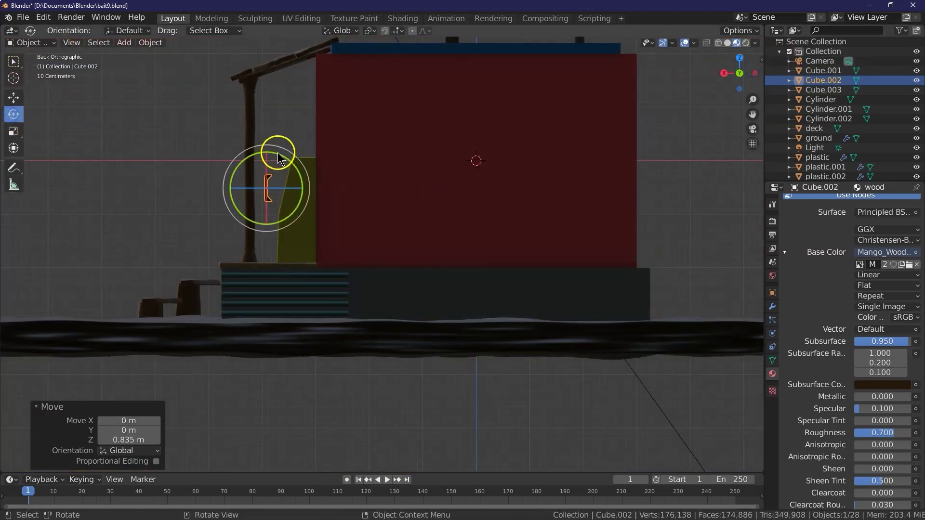
pyautogui.moveTo(283, 157); pyautogui.dragTo(291, 169)
pyautogui.click(135, 429)
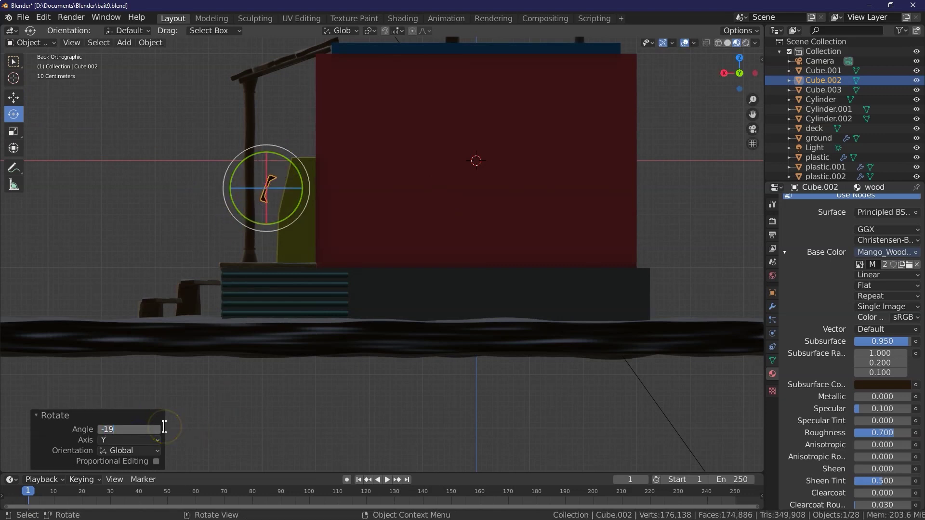
pyautogui.click(13, 97)
pyautogui.moveTo(231, 188); pyautogui.dragTo(250, 190)
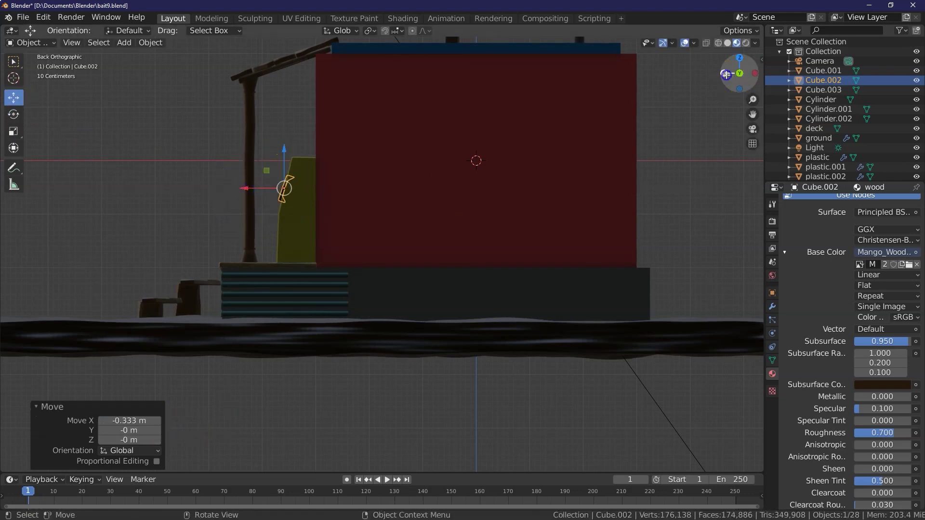
# - Fine-tune the copied handle's tilt to -14° about Y and adjust its position to fit the box's sloped front
pyautogui.moveTo(731, 73); pyautogui.dragTo(81, 94)
pyautogui.moveTo(623, 160); pyautogui.dragTo(623, 154)
pyautogui.click(754, 73)
pyautogui.moveTo(753, 100); pyautogui.dragTo(743, 424)
pyautogui.moveTo(753, 115); pyautogui.dragTo(575, 40)
pyautogui.click(14, 114)
pyautogui.moveTo(392, 159); pyautogui.dragTo(389, 156)
pyautogui.click(14, 99)
pyautogui.moveTo(328, 187); pyautogui.dragTo(319, 187)
# - Set the copied handle's scale to 0.8 on X and Y and 1.2 on Z
pyautogui.moveTo(731, 73); pyautogui.dragTo(132, 104)
pyautogui.moveTo(753, 115); pyautogui.dragTo(161, 217)
pyautogui.moveTo(746, 73); pyautogui.dragTo(689, 65)
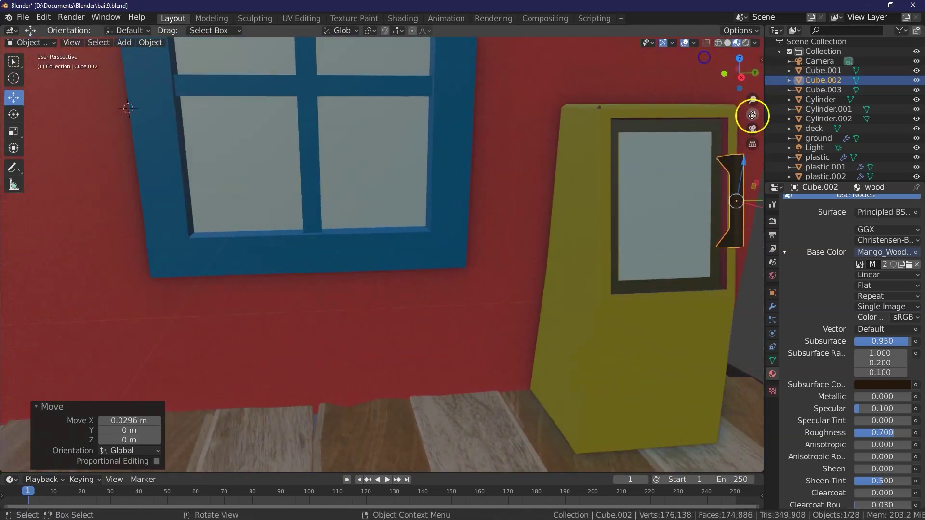
pyautogui.moveTo(753, 115); pyautogui.dragTo(542, 147)
pyautogui.click(771, 294)
pyautogui.click(889, 306)
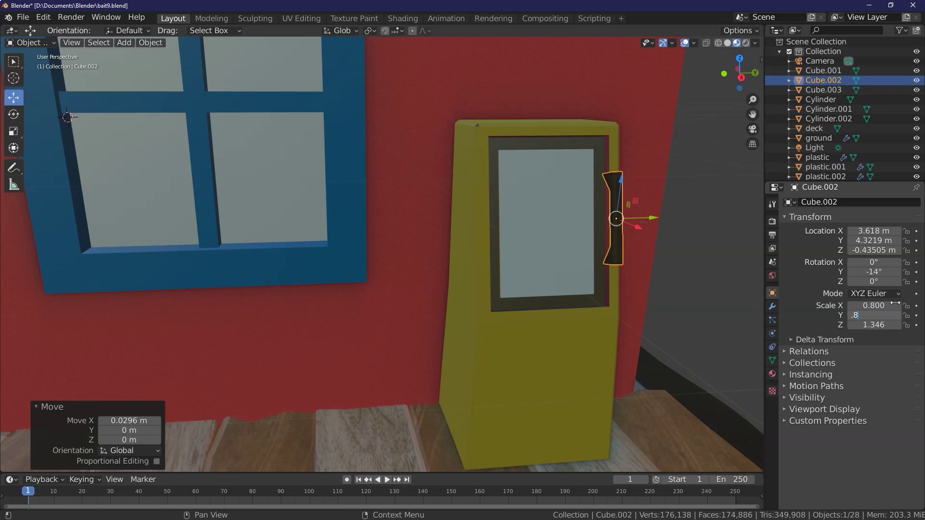
pyautogui.press('Tab')
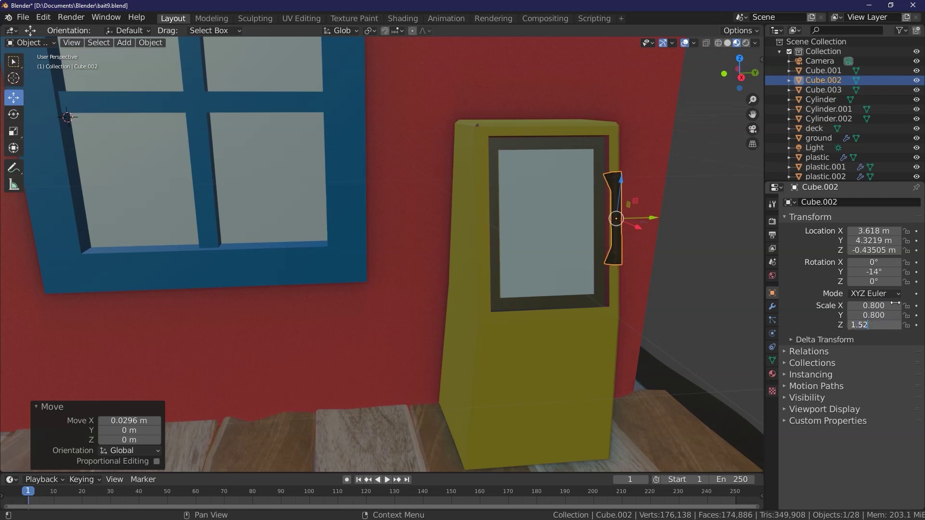
pyautogui.write('1.2')
pyautogui.press('Return')
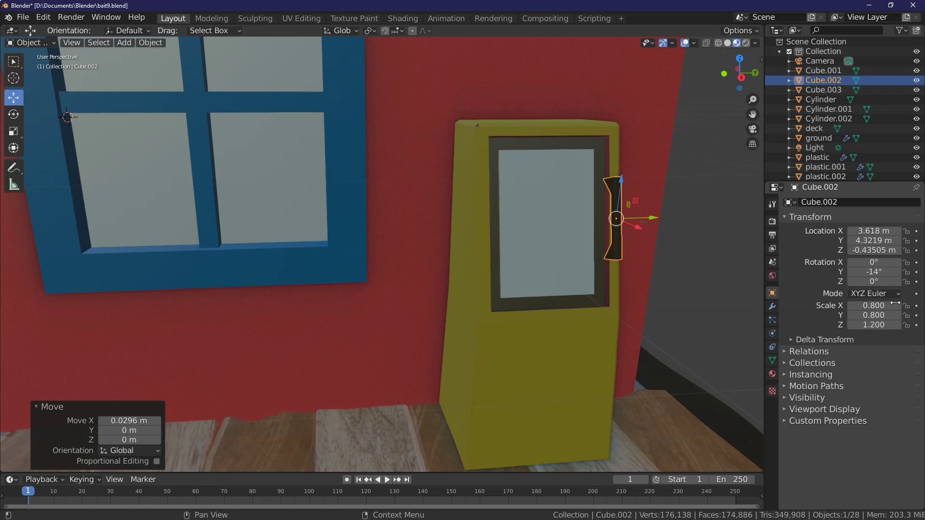
# - Reduce the copied handle's scale to 0.7 on X and Y and 1.1 on Z
pyautogui.click(876, 302)
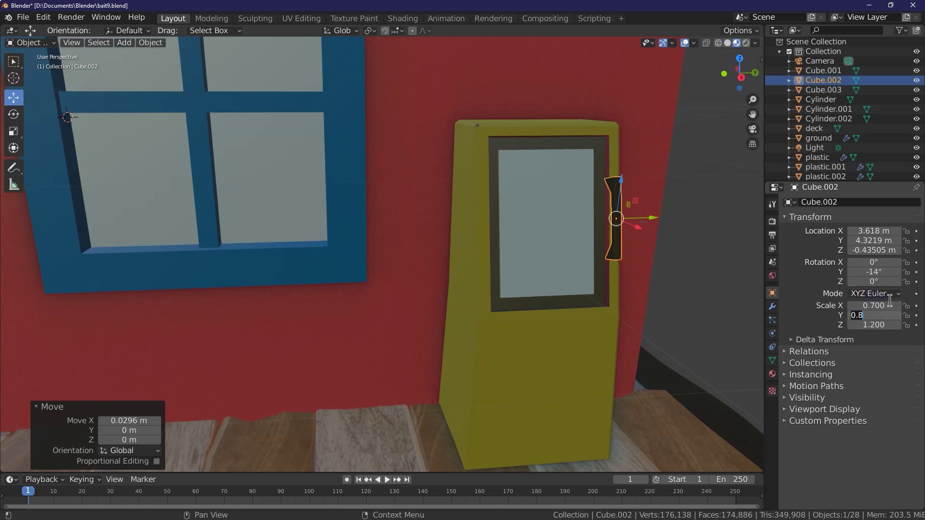
pyautogui.press('Tab')
pyautogui.write('1.1')
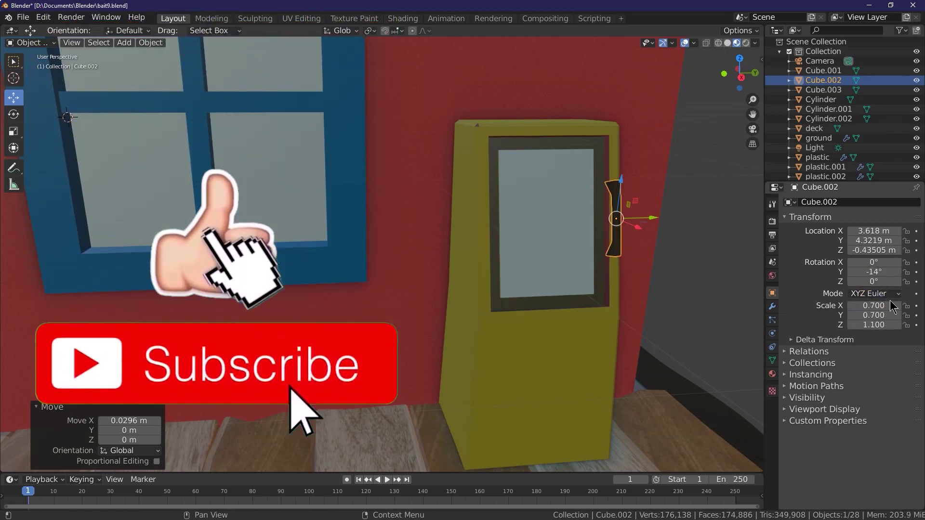
pyautogui.press('Return')
# - Move the copied handle along Y to about 4.265 m so that it sits on the side of the box's dark frame
pyautogui.moveTo(651, 218); pyautogui.dragTo(628, 217)
pyautogui.moveTo(735, 75); pyautogui.dragTo(417, 116, button='middle')
pyautogui.moveTo(499, 265); pyautogui.dragTo(520, 266)
pyautogui.click(459, 160)
pyautogui.click(481, 241)
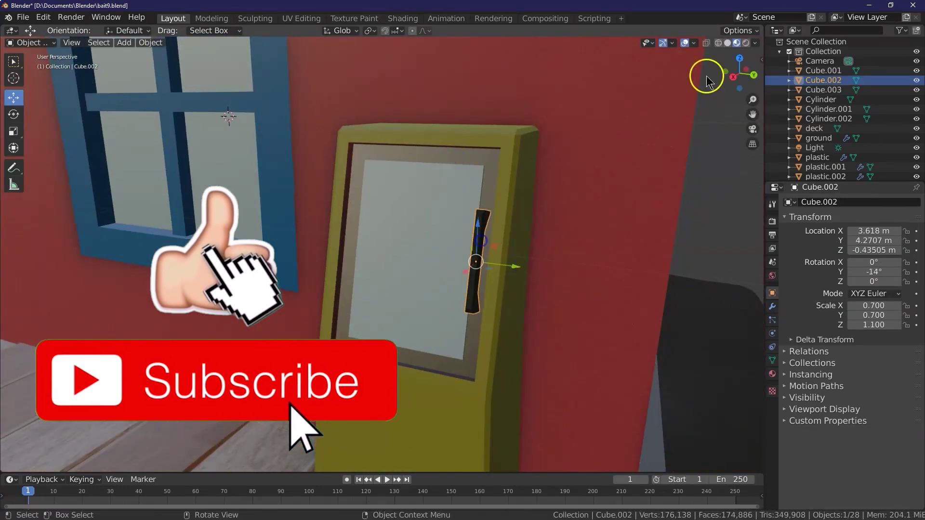
pyautogui.moveTo(729, 76); pyautogui.dragTo(760, 88)
pyautogui.moveTo(753, 100); pyautogui.dragTo(21, 190)
pyautogui.moveTo(434, 241); pyautogui.dragTo(502, 248, button='middle')
pyautogui.moveTo(368, 263); pyautogui.dragTo(367, 259)
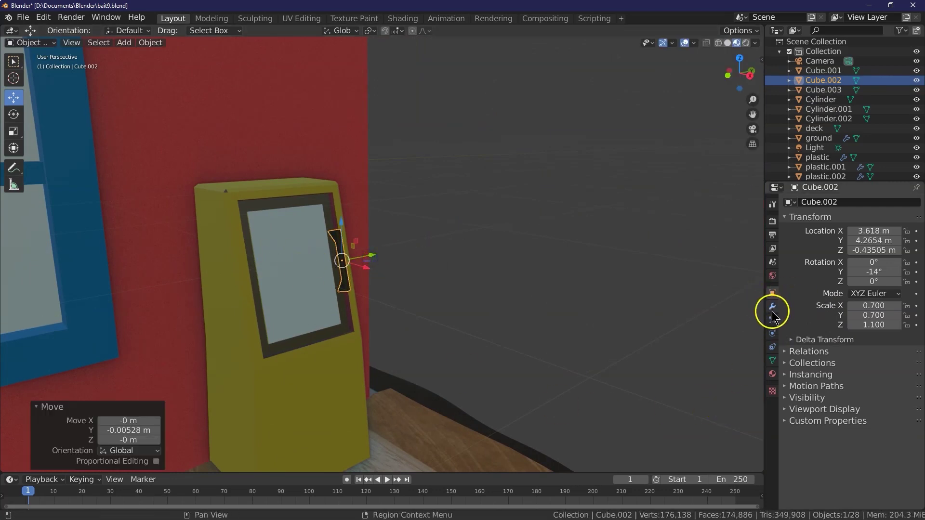
# - Replace the wood material on the copied handle with the existing dark material
pyautogui.click(773, 374)
pyautogui.scroll(6, 822, 306)
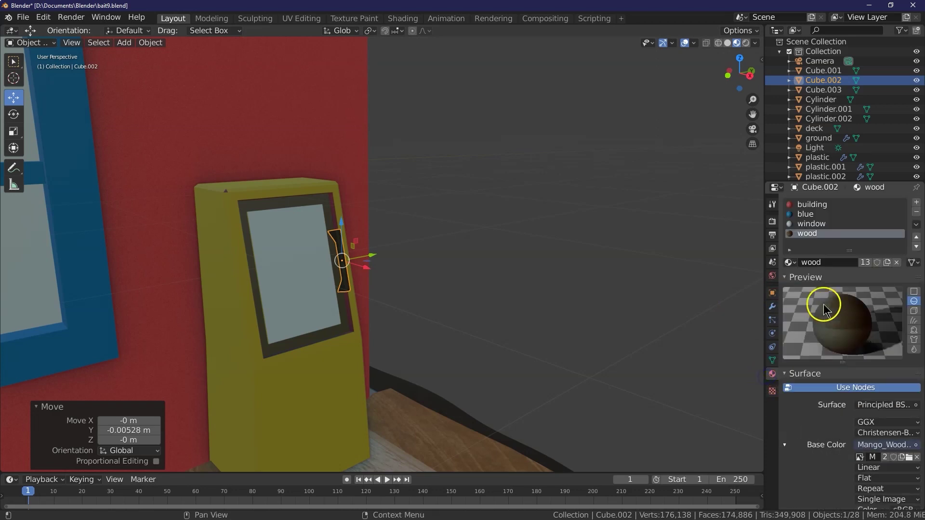
pyautogui.click(791, 263)
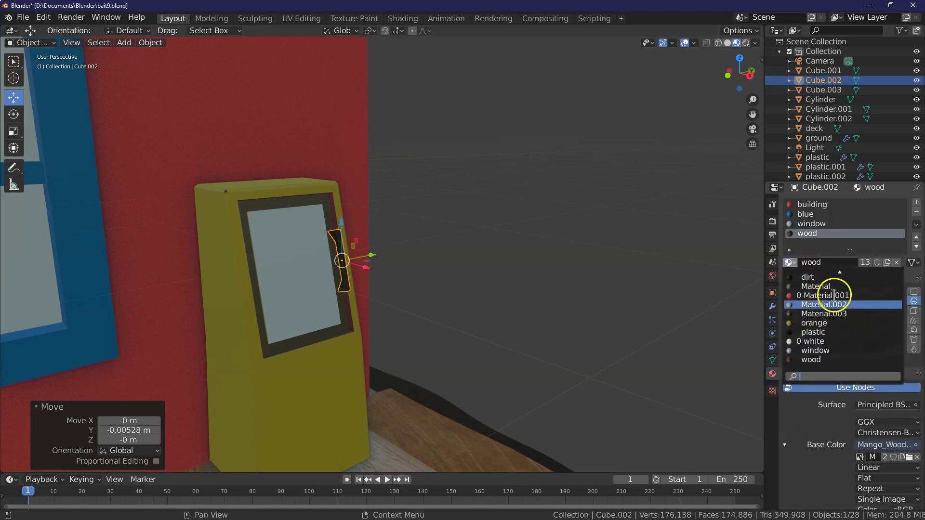
pyautogui.scroll(3, 834, 347)
pyautogui.click(803, 286)
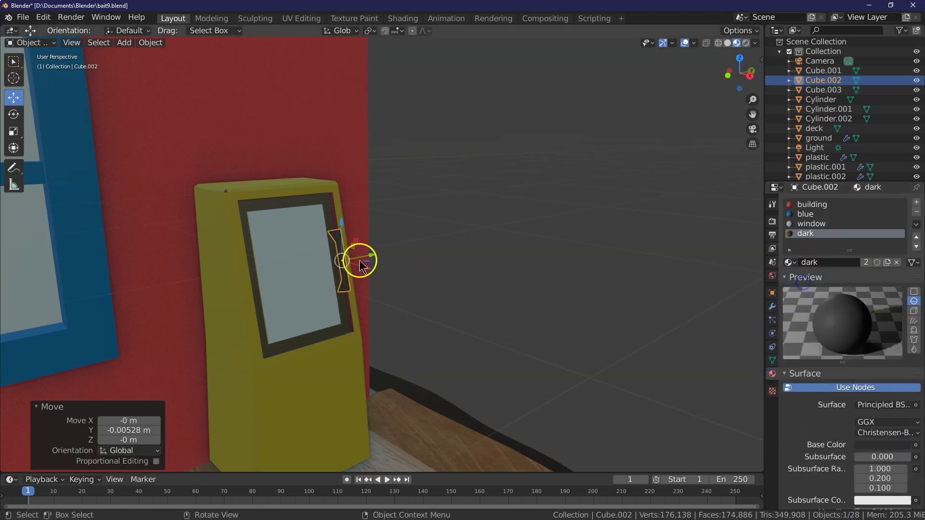
pyautogui.click(426, 288)
pyautogui.scroll(-6, 841, 424)
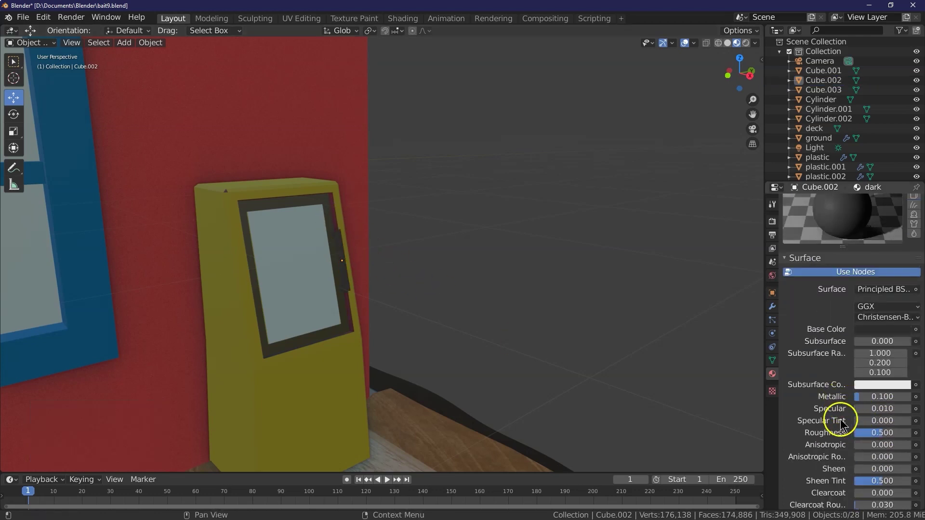
pyautogui.scroll(-2, 886, 409)
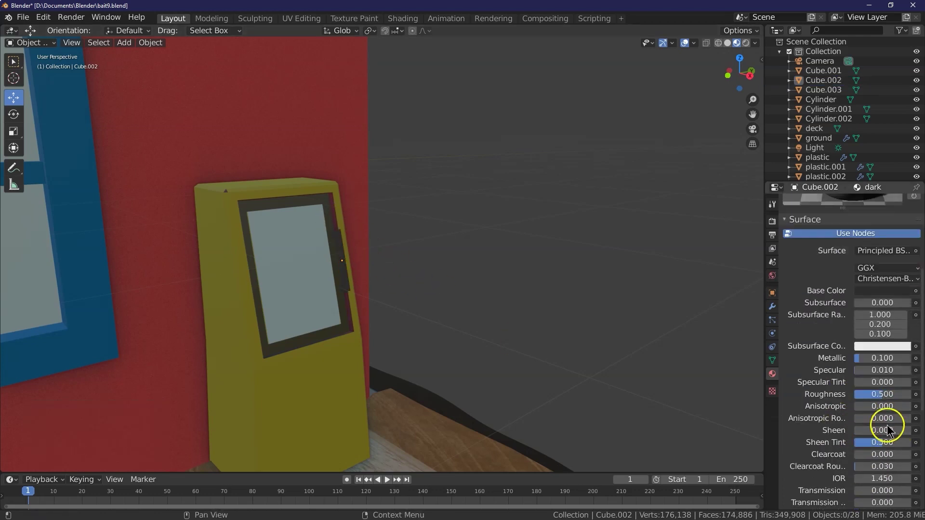
# - Select the building and examine the porch box, windows and door in rendered shading from several angles
pyautogui.click(294, 204)
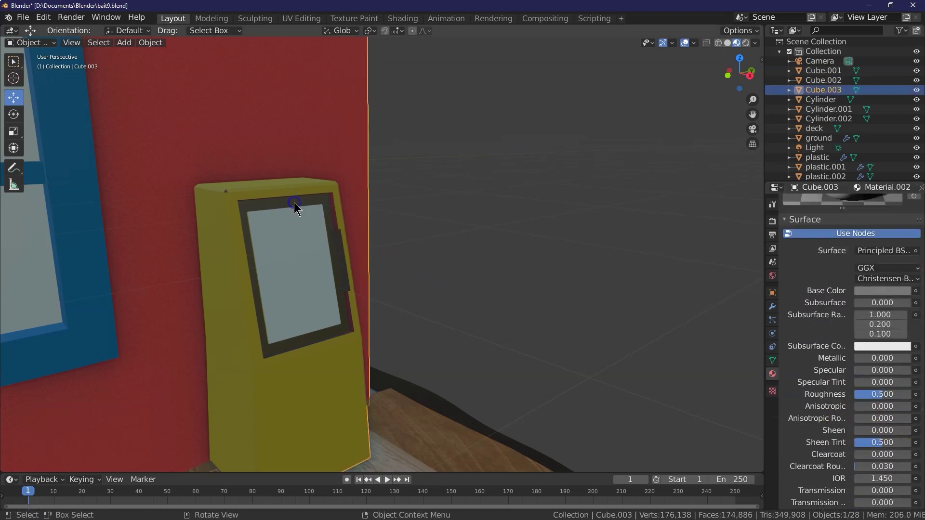
pyautogui.click(747, 43)
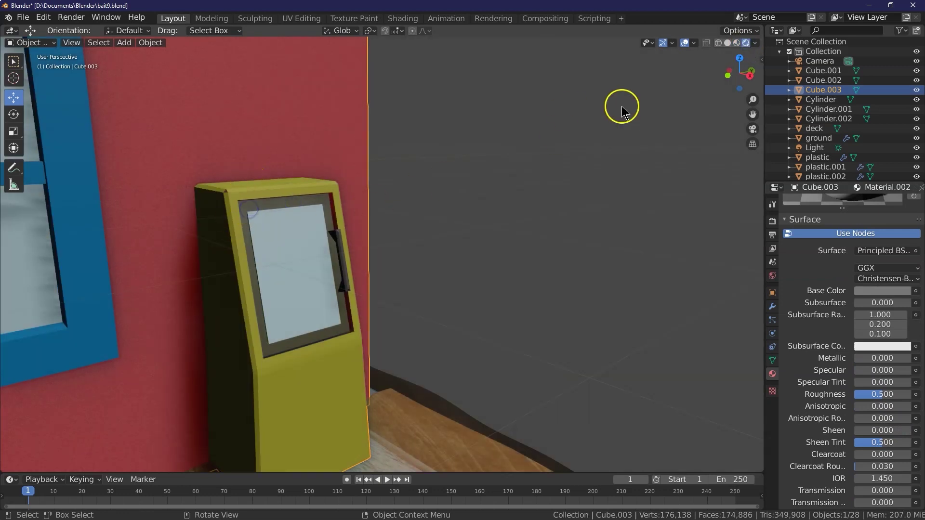
pyautogui.moveTo(739, 74); pyautogui.dragTo(647, 79)
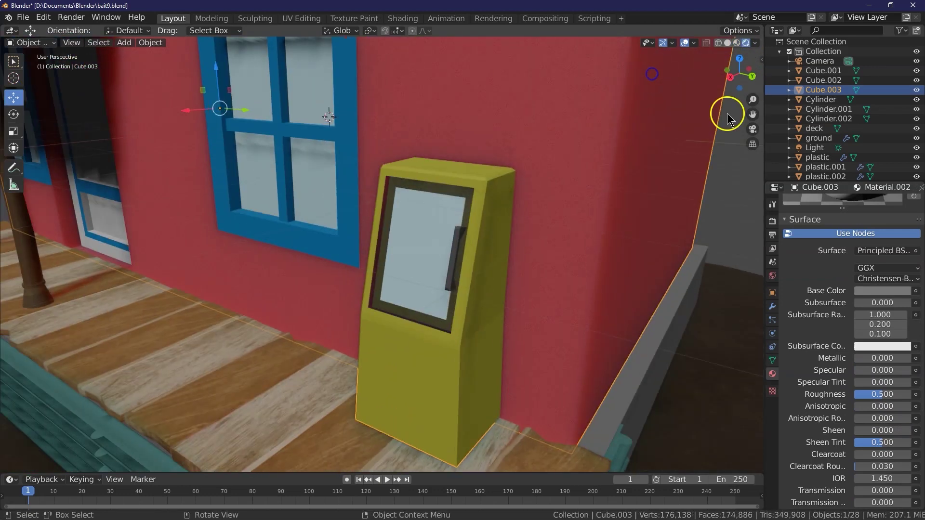
pyautogui.scroll(-2, 727, 118)
pyautogui.moveTo(746, 121)
pyautogui.mouseDown()
pyautogui.moveTo(89, 115)
pyautogui.moveTo(755, 113)
pyautogui.mouseUp()
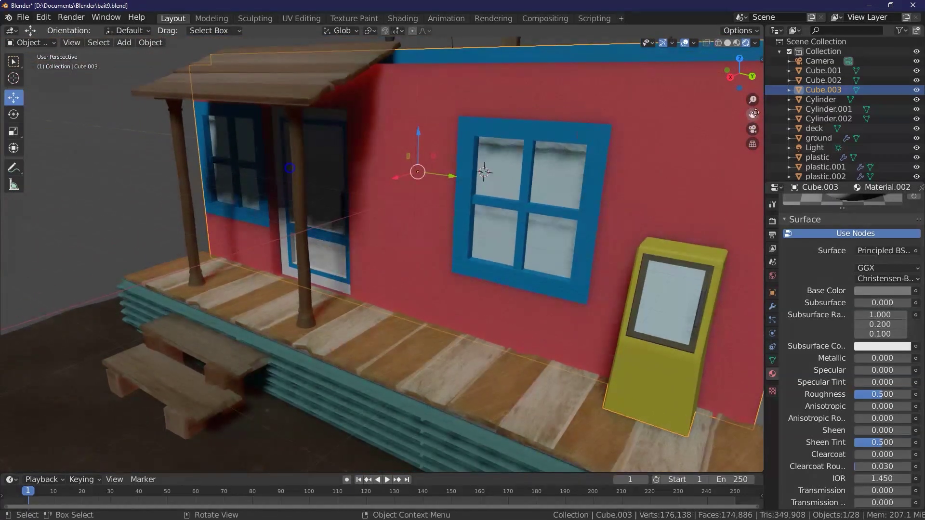
pyautogui.moveTo(727, 74); pyautogui.dragTo(756, 138)
pyautogui.moveTo(754, 67); pyautogui.dragTo(34, 39)
# - Rename the building's Material.002 as door and change its base color to a light brown, about hex 7F5E3A
pyautogui.scroll(5, 810, 212)
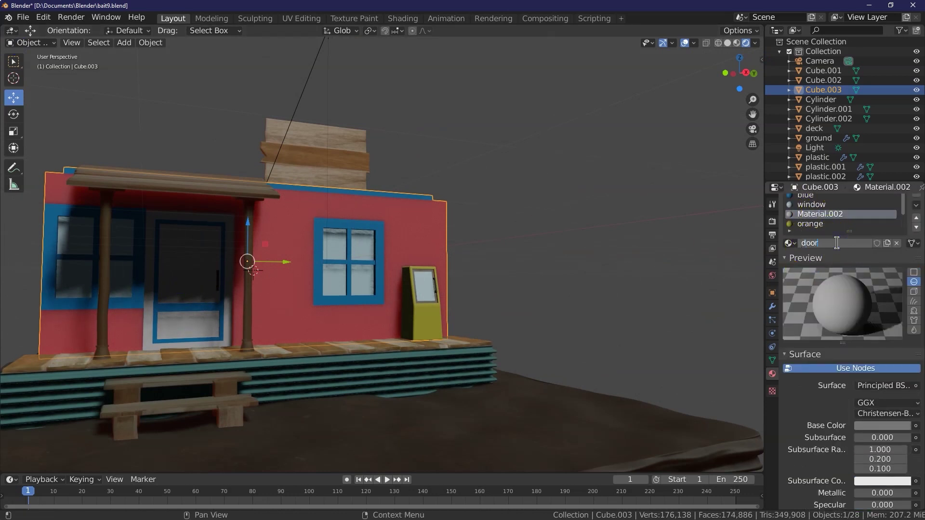
pyautogui.click(883, 426)
pyautogui.moveTo(903, 302); pyautogui.dragTo(850, 340)
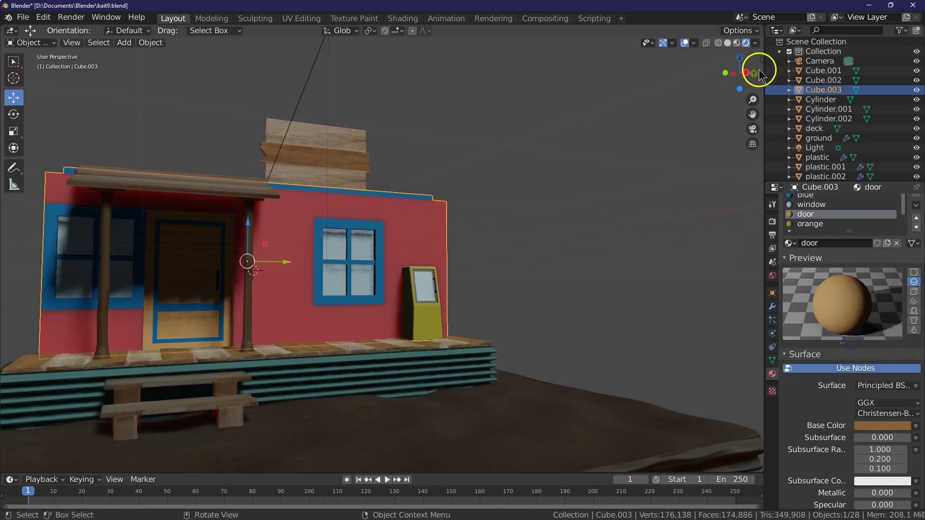
pyautogui.moveTo(760, 68); pyautogui.dragTo(739, 82)
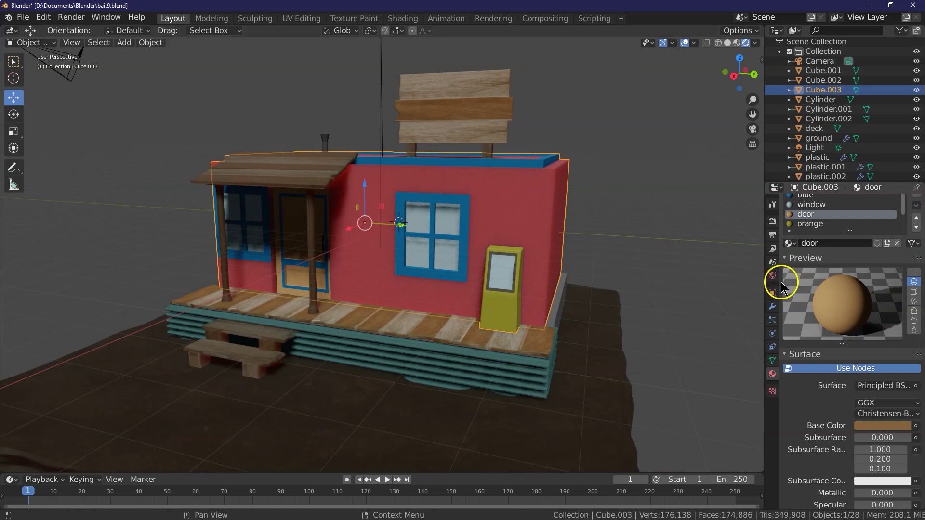
pyautogui.click(898, 426)
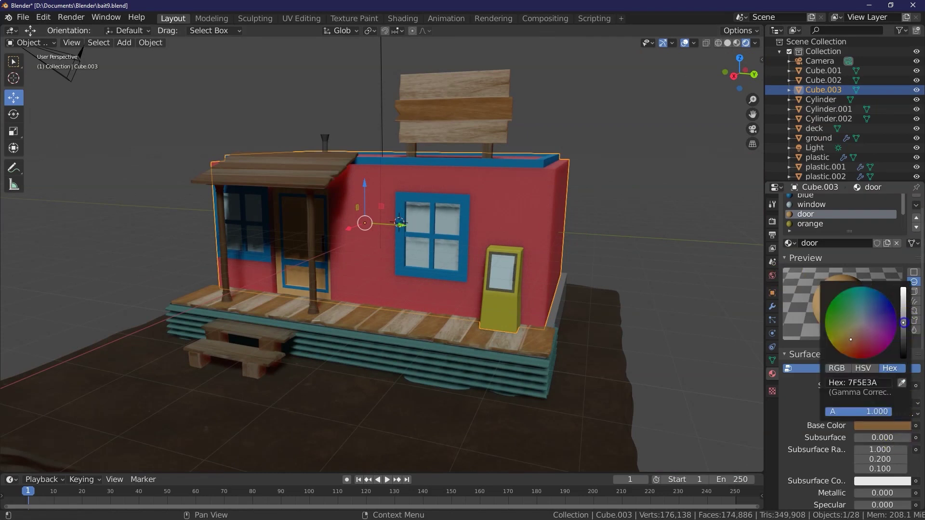
pyautogui.moveTo(903, 322)
pyautogui.mouseDown()
pyautogui.moveTo(904, 332)
pyautogui.moveTo(903, 322)
pyautogui.mouseUp()
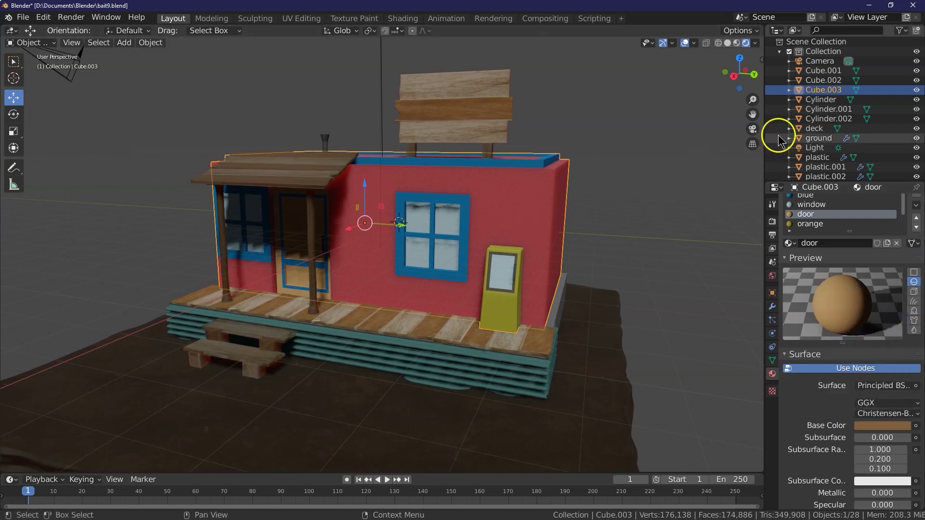
# - Return to material preview shading and select the five flat roof faces of the building in Edit Mode
pyautogui.moveTo(737, 78)
pyautogui.mouseDown()
pyautogui.moveTo(744, 76)
pyautogui.moveTo(714, 89)
pyautogui.mouseUp()
pyautogui.click(735, 43)
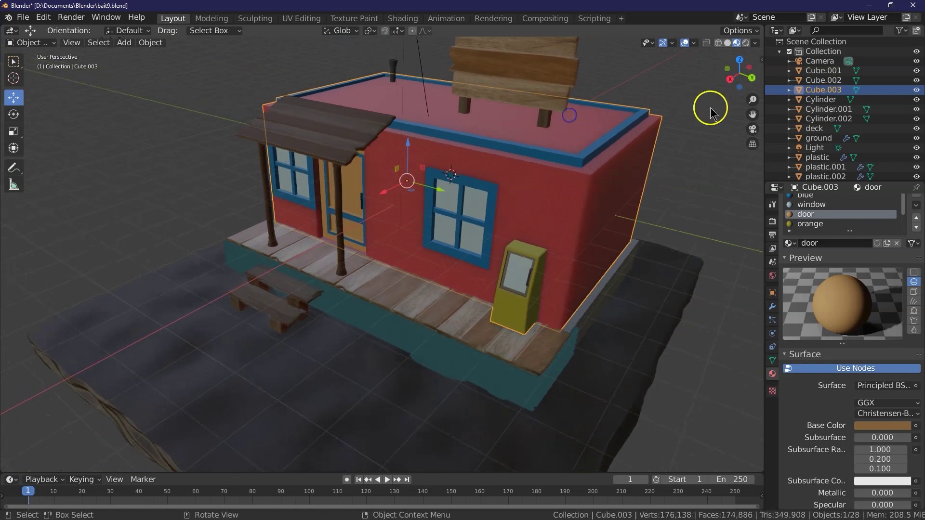
pyautogui.click(28, 43)
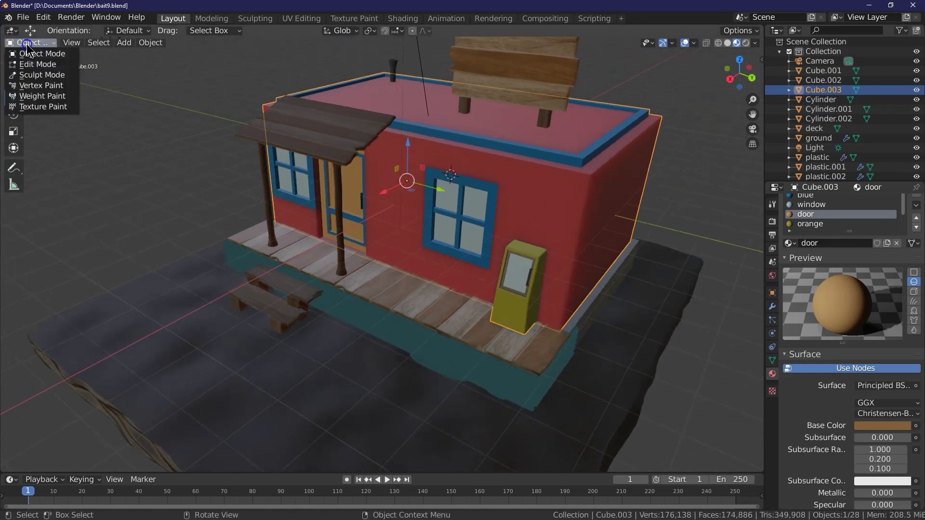
pyautogui.click(36, 62)
pyautogui.click(468, 120)
pyautogui.keyDown('shift'); pyautogui.click(430, 108); pyautogui.keyUp('shift')
pyautogui.keyDown('shift'); pyautogui.click(395, 100); pyautogui.keyUp('shift')
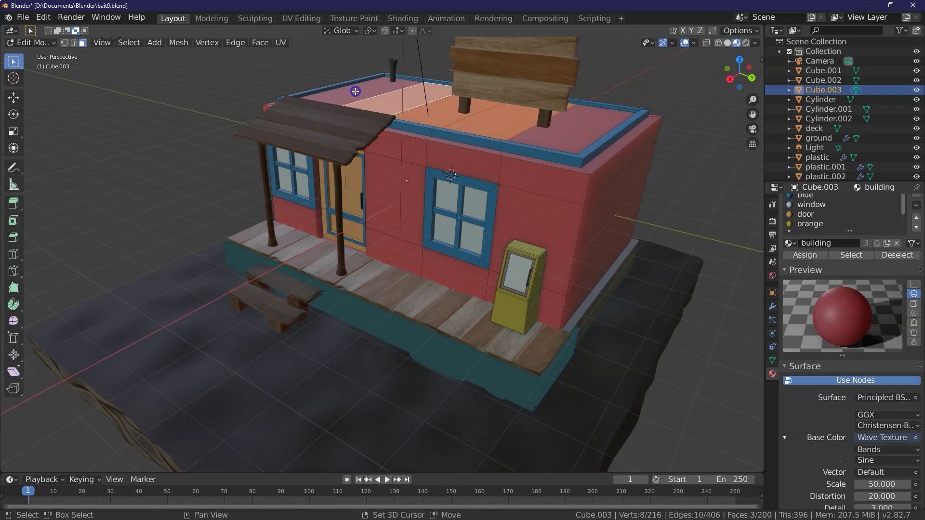
pyautogui.keyDown('shift'); pyautogui.click(356, 91); pyautogui.keyUp('shift')
pyautogui.keyDown('shift'); pyautogui.click(588, 130); pyautogui.keyUp('shift')
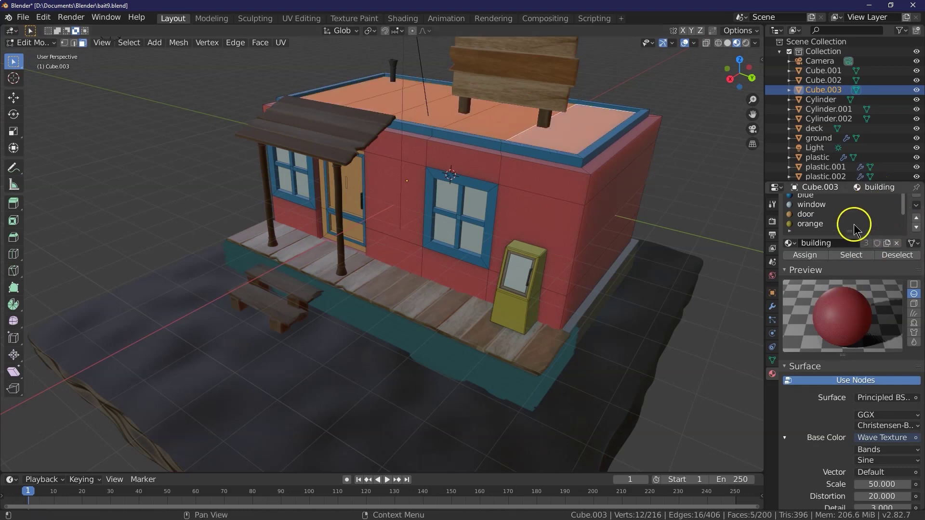
# - Add a new material to the building and name it roof
pyautogui.scroll(1, 922, 229)
pyautogui.click(917, 202)
pyautogui.click(837, 262)
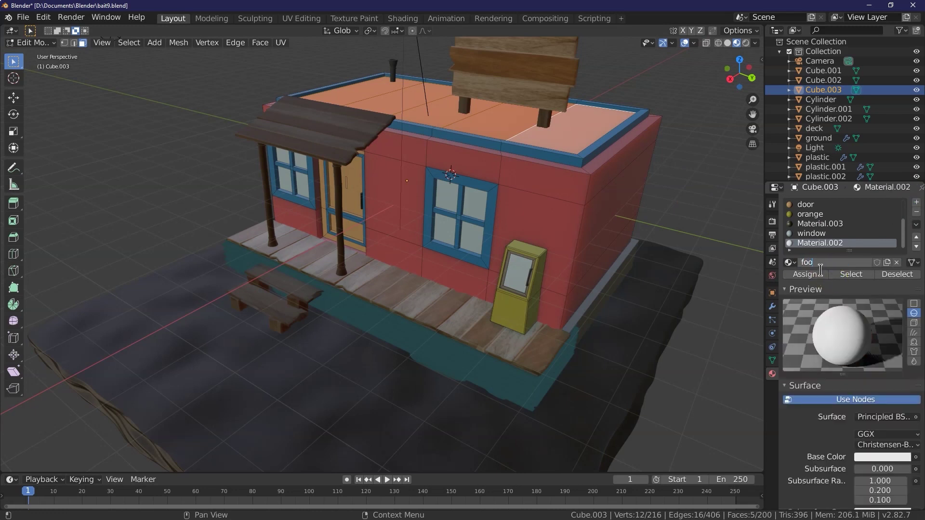
pyautogui.write('roof')
pyautogui.press('Return')
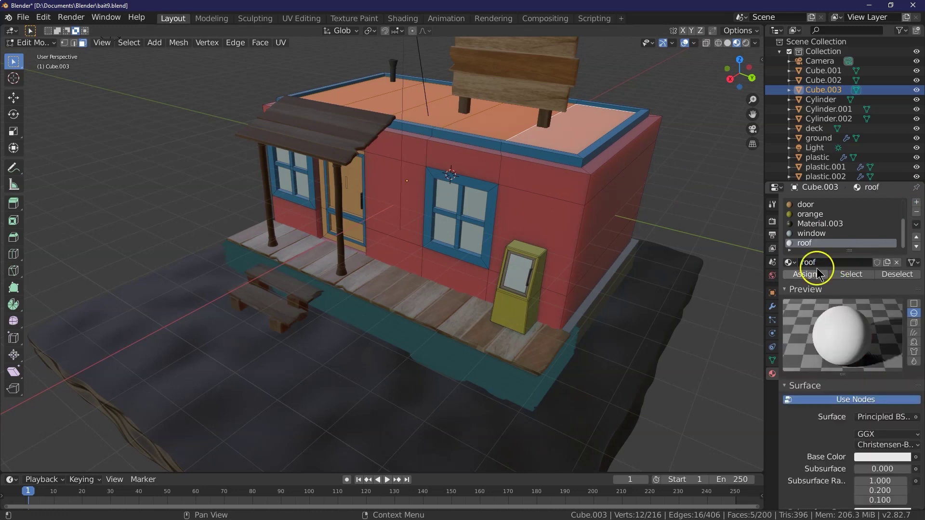
# - Give the roof material a dark grey base color and 0 specular, and assign it to the selected roof faces
pyautogui.scroll(-4, 884, 434)
pyautogui.click(879, 380)
pyautogui.moveTo(909, 298); pyautogui.dragTo(904, 311)
pyautogui.click(884, 380)
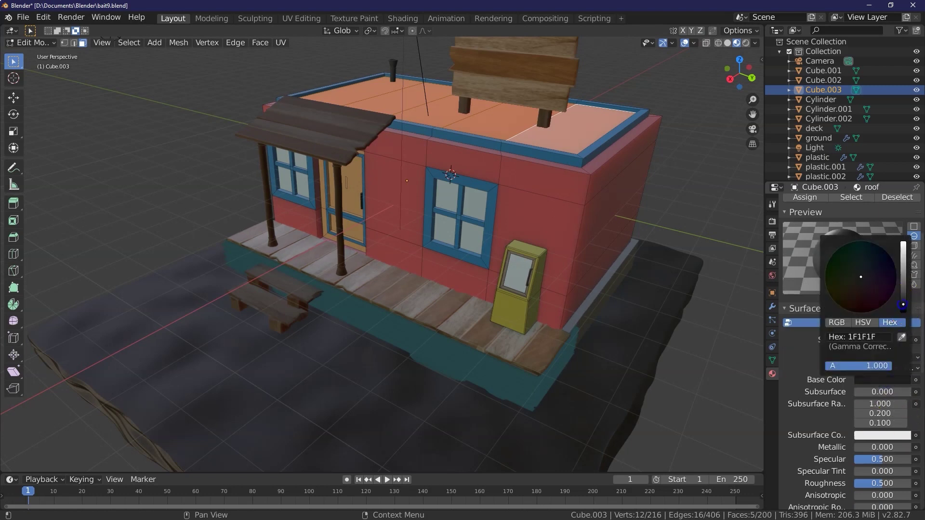
pyautogui.write('0')
pyautogui.press('Return')
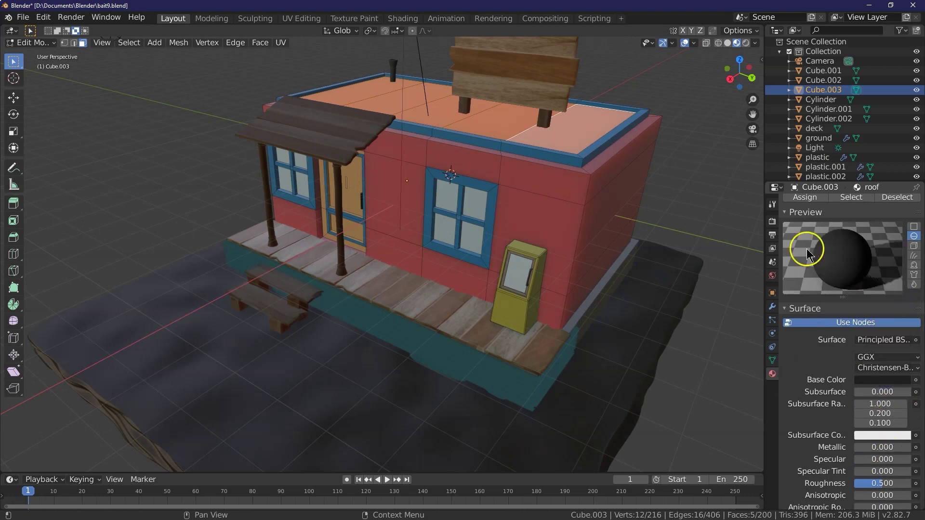
pyautogui.scroll(1, 880, 407)
pyautogui.click(881, 399)
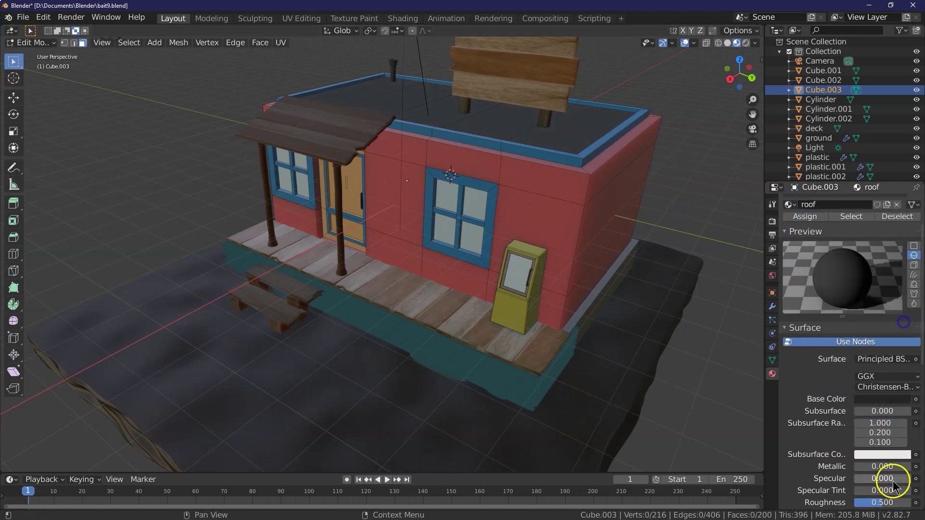
# - Set the roof material's specular to 0.05 and save the file as bait10.blend
pyautogui.scroll(-6, 884, 362)
pyautogui.press('Return')
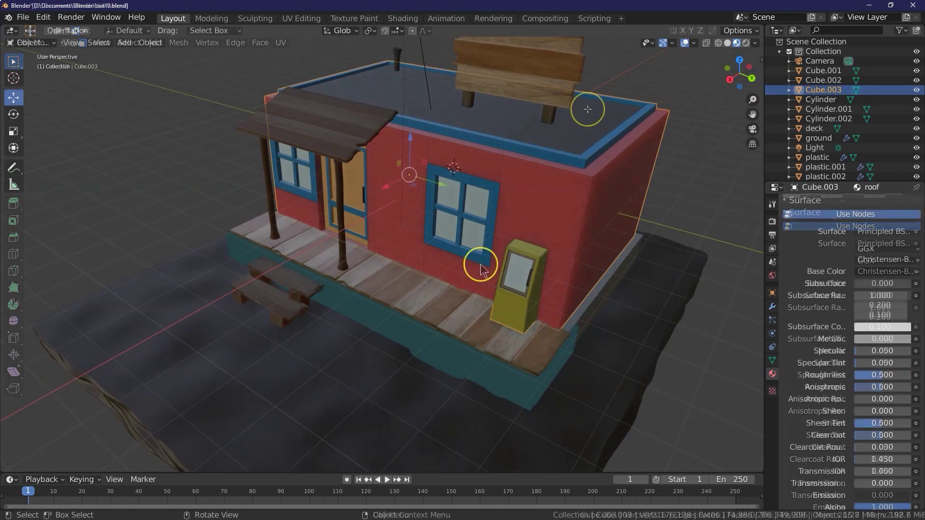
# - Add a text object and move it 11.4 m along X, out in front of the building
pyautogui.moveTo(733, 76); pyautogui.dragTo(13, 95)
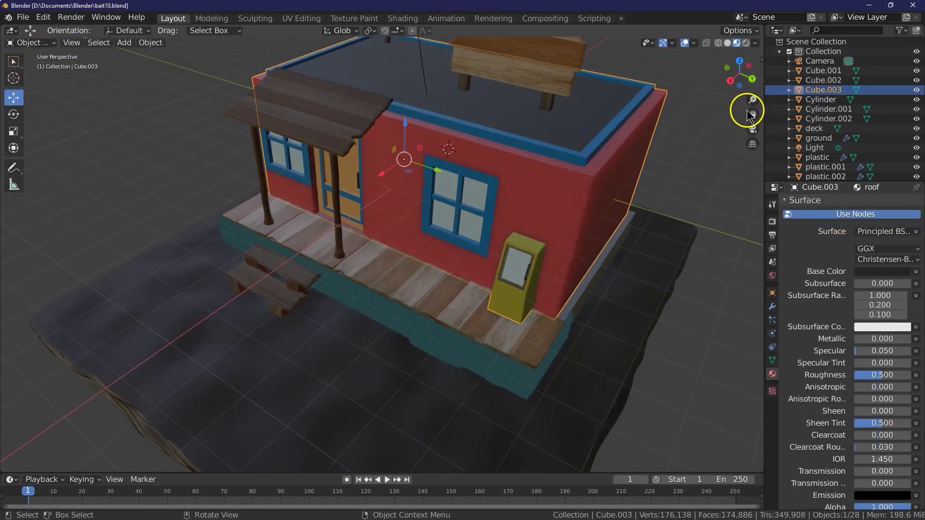
pyautogui.click(124, 42)
pyautogui.moveTo(134, 56)
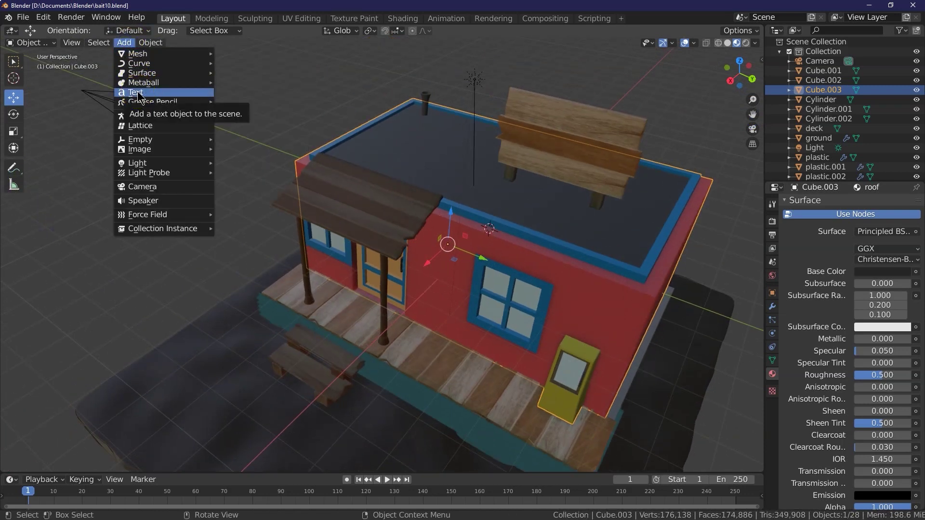
pyautogui.click(139, 94)
pyautogui.moveTo(475, 256); pyautogui.dragTo(61, 409)
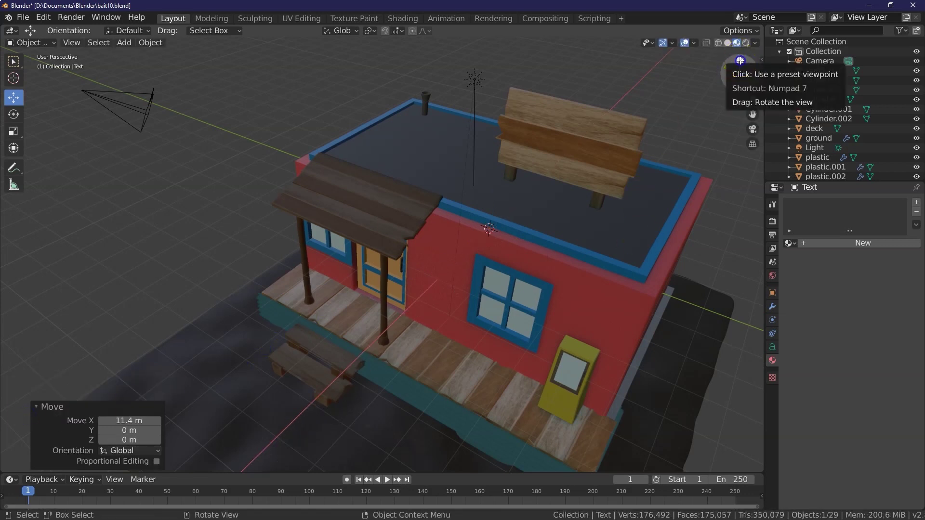
# - Replace the text object's default wording with BAIT in Edit Mode, working in top view, and return to Object Mode
pyautogui.click(740, 60)
pyautogui.moveTo(753, 115); pyautogui.dragTo(502, 140)
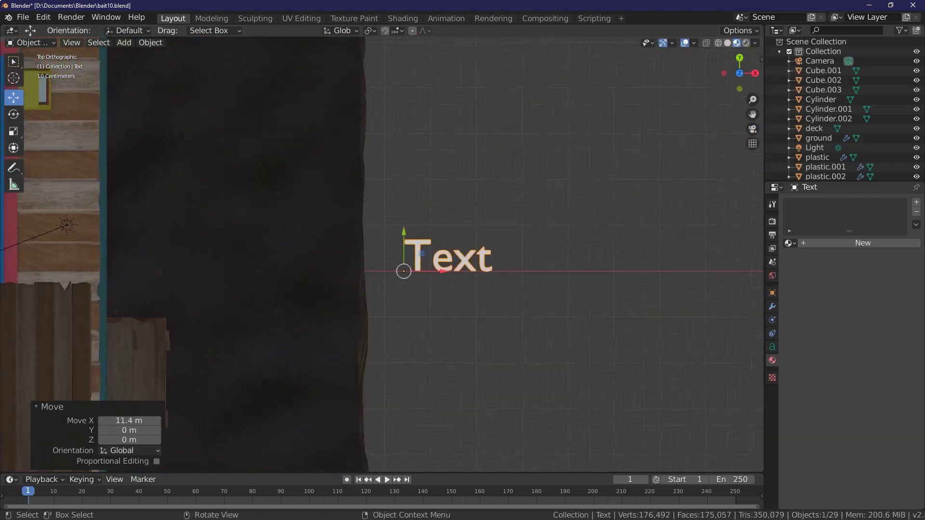
pyautogui.click(30, 44)
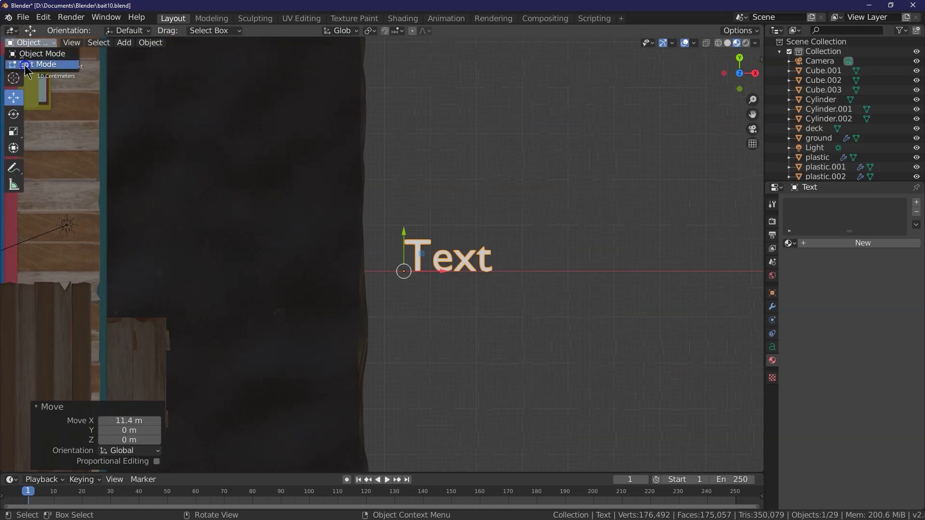
pyautogui.click(36, 66)
pyautogui.press('BackSpace')
pyautogui.press('BackSpace')
pyautogui.press('BackSpace')
pyautogui.press('BackSpace')
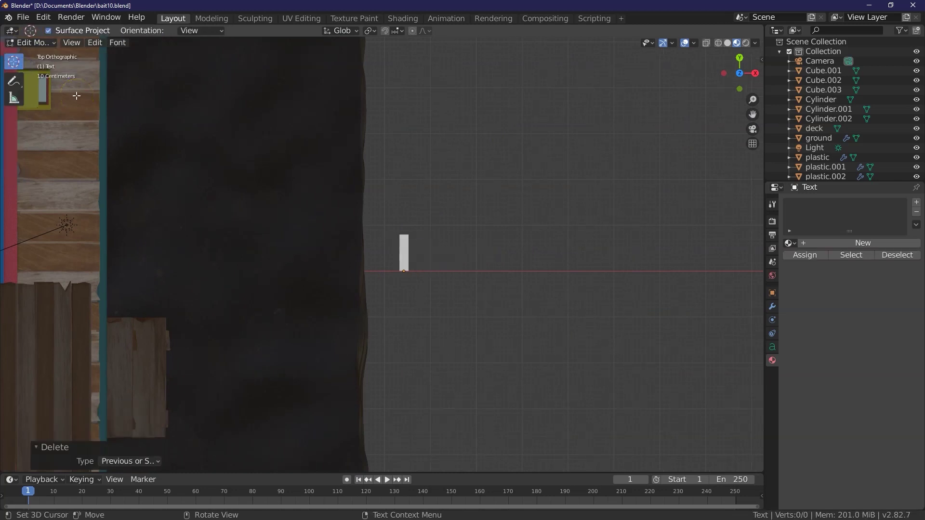
pyautogui.write('BAIT')
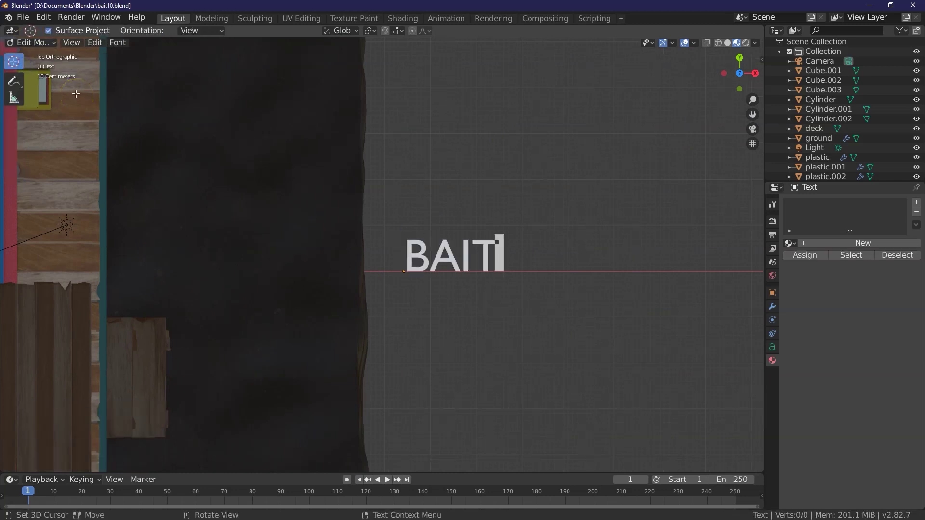
pyautogui.click(30, 44)
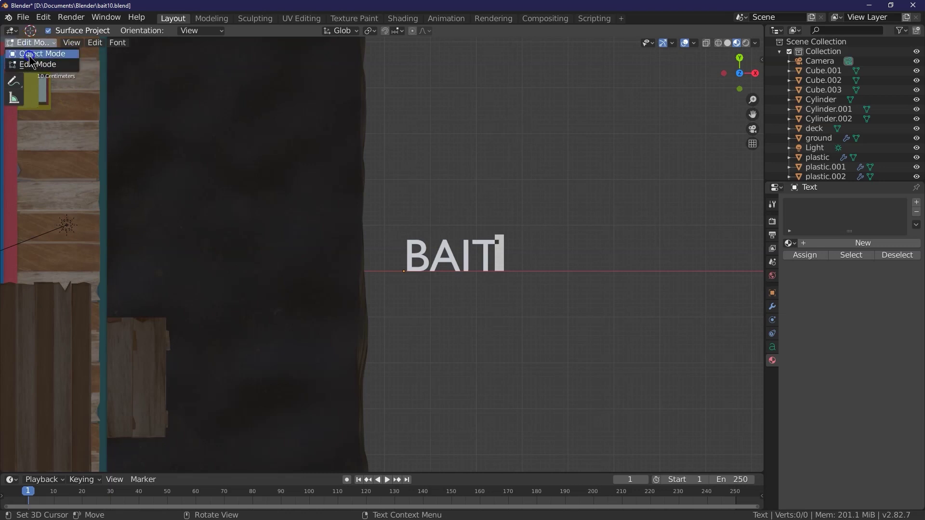
pyautogui.click(36, 55)
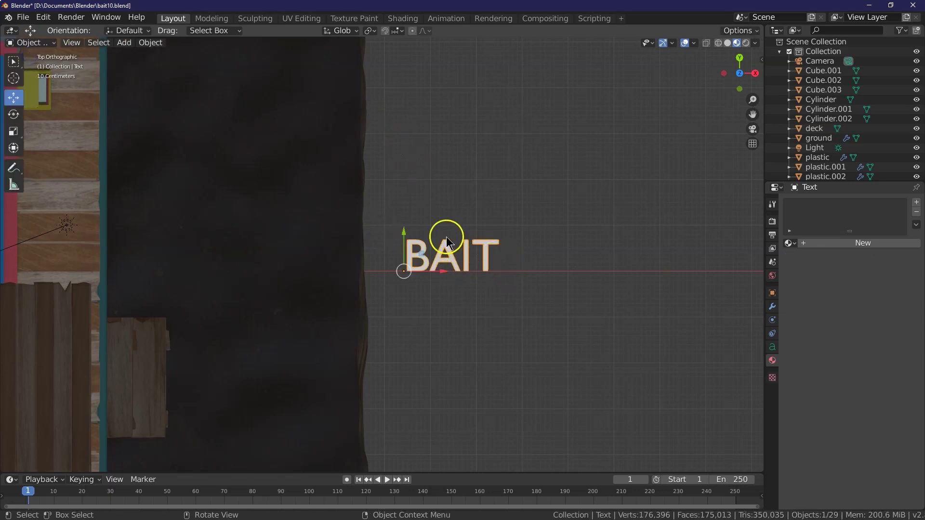
# - Convert the BAIT text object to a mesh
pyautogui.click(149, 42)
pyautogui.moveTo(194, 212)
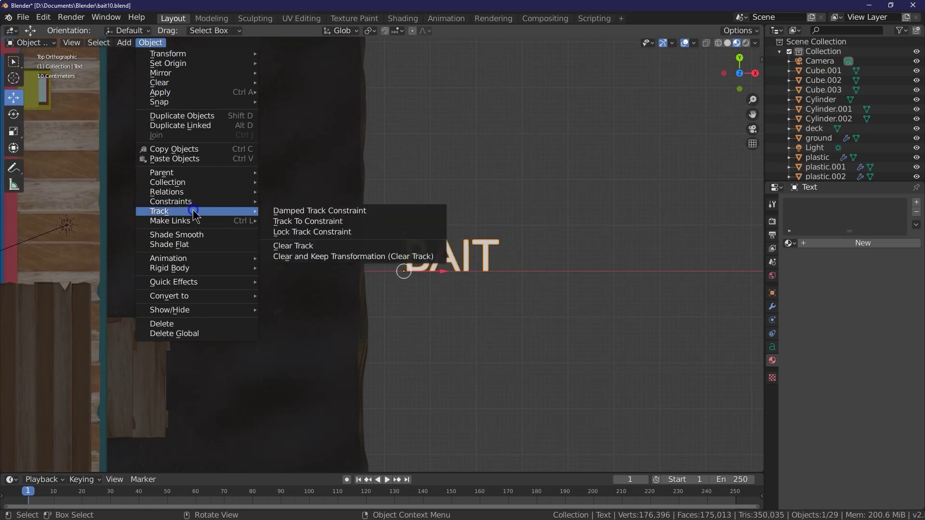
pyautogui.moveTo(193, 296)
pyautogui.click(304, 304)
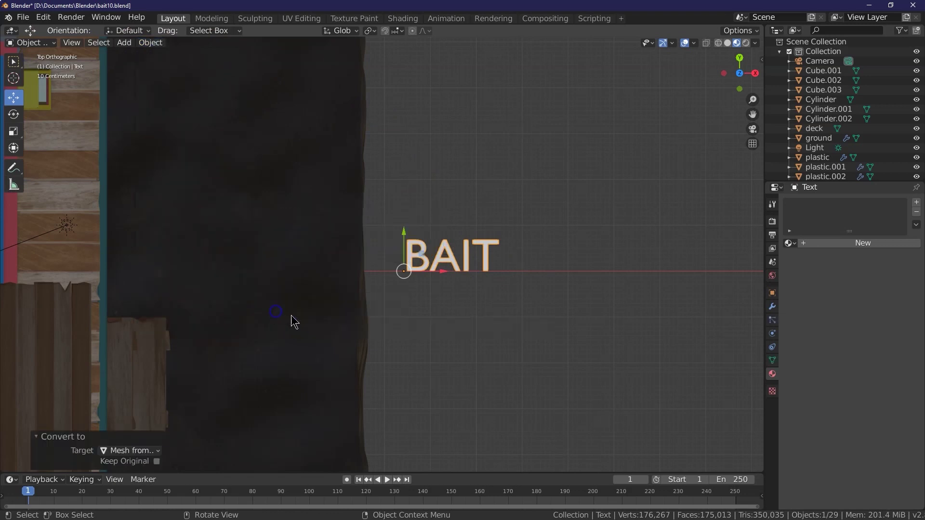
# - Extrude all faces of the BAIT text mesh by 0.25 m along Z in Edit Mode
pyautogui.click(30, 45)
pyautogui.click(51, 44)
pyautogui.click(44, 66)
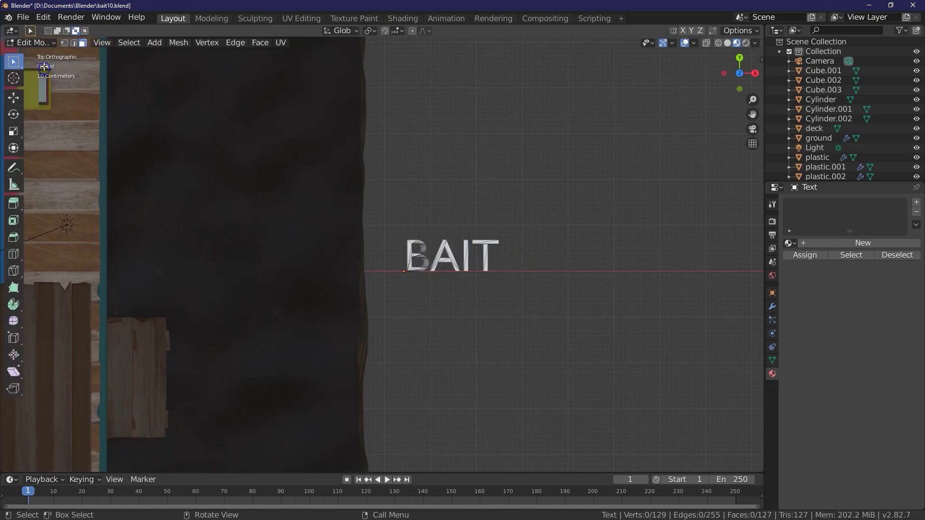
pyautogui.click(131, 42)
pyautogui.click(128, 60)
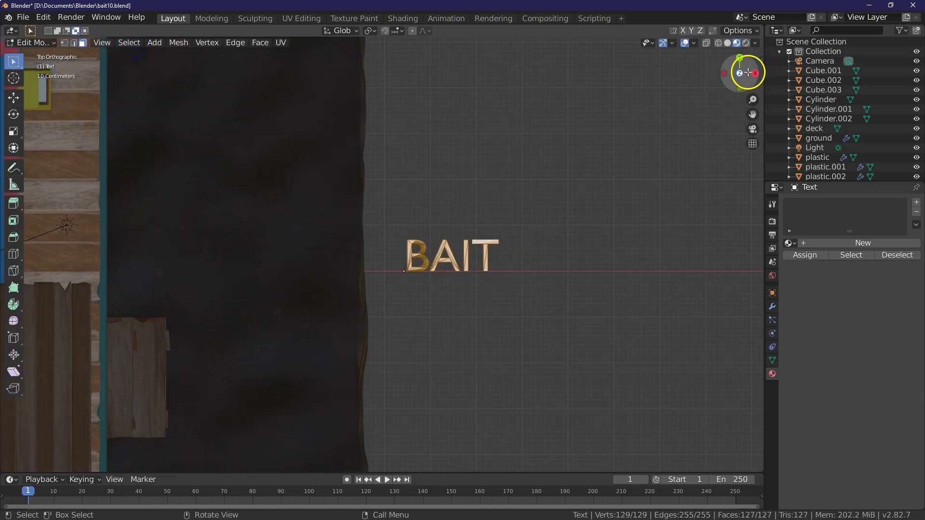
pyautogui.moveTo(740, 72); pyautogui.dragTo(732, 77)
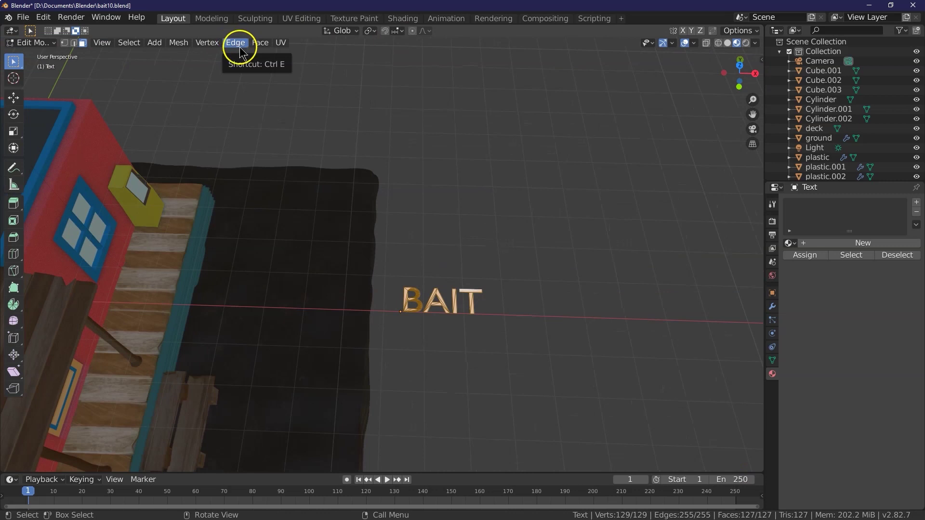
pyautogui.click(261, 43)
pyautogui.click(272, 57)
pyautogui.click(263, 54)
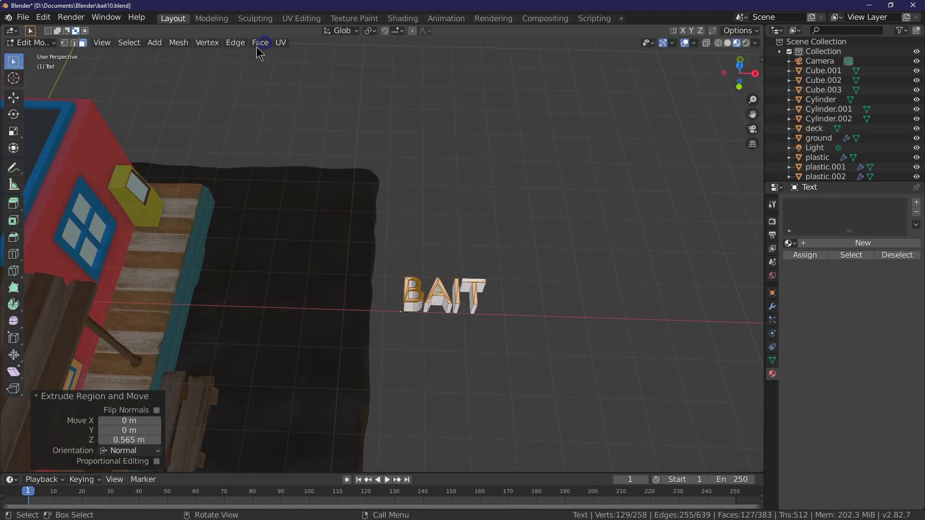
pyautogui.click(138, 440)
pyautogui.write('.25')
pyautogui.press('Return')
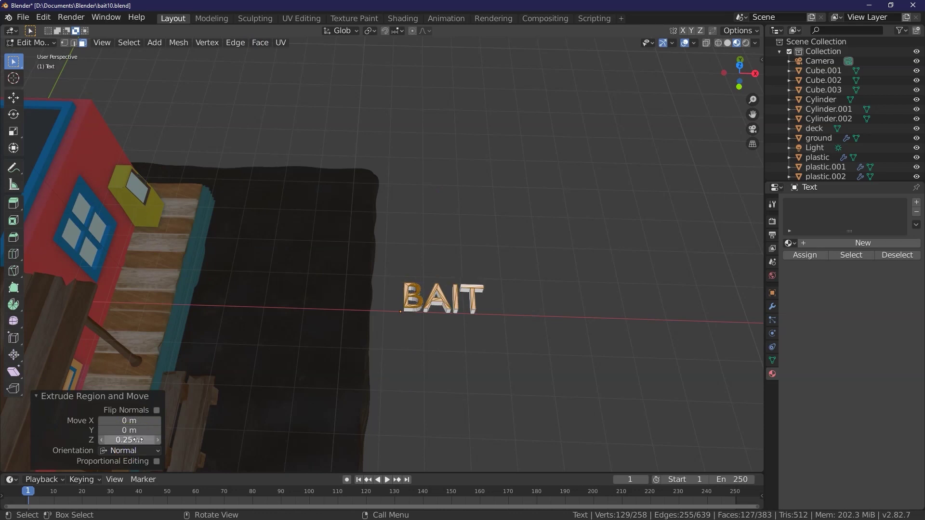
# - Subdivide the entire extruded BAIT mesh with one cut and return to Object Mode
pyautogui.click(367, 172)
pyautogui.click(126, 43)
pyautogui.click(137, 54)
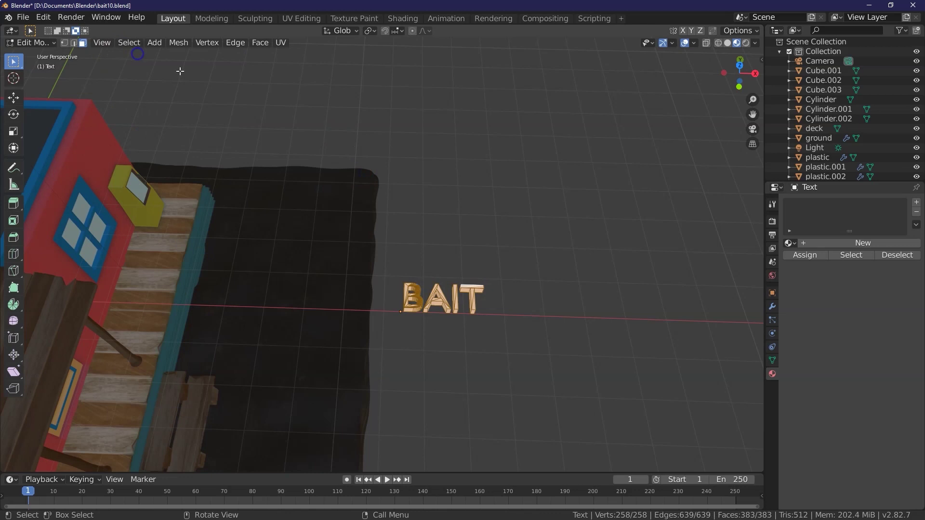
pyautogui.click(236, 43)
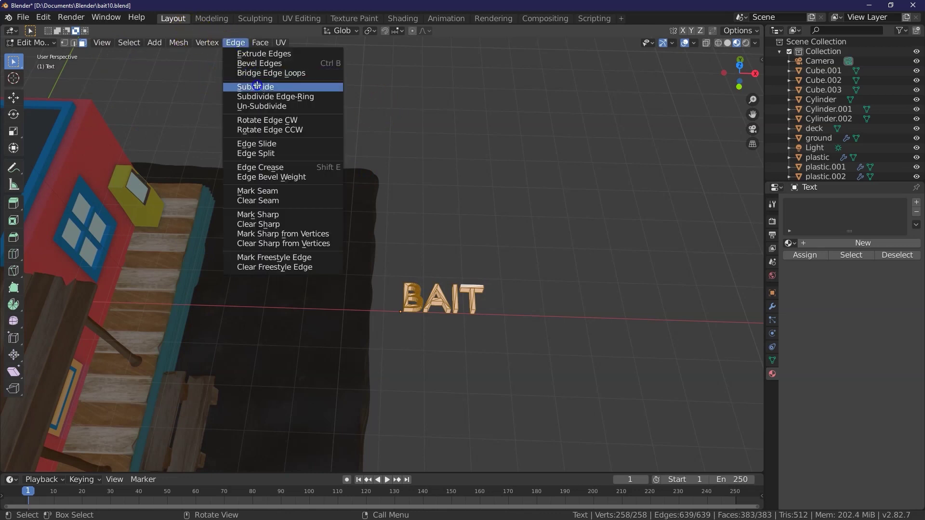
pyautogui.click(250, 86)
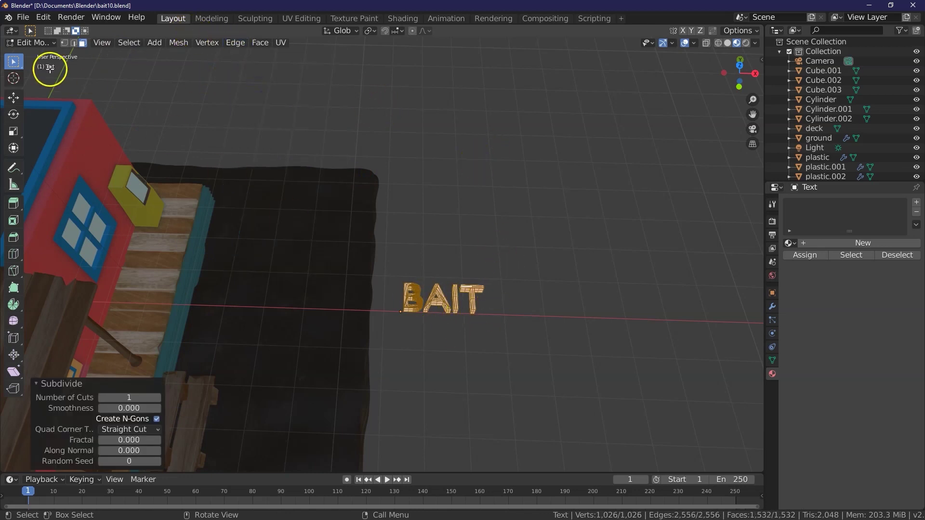
pyautogui.click(32, 43)
pyautogui.click(50, 57)
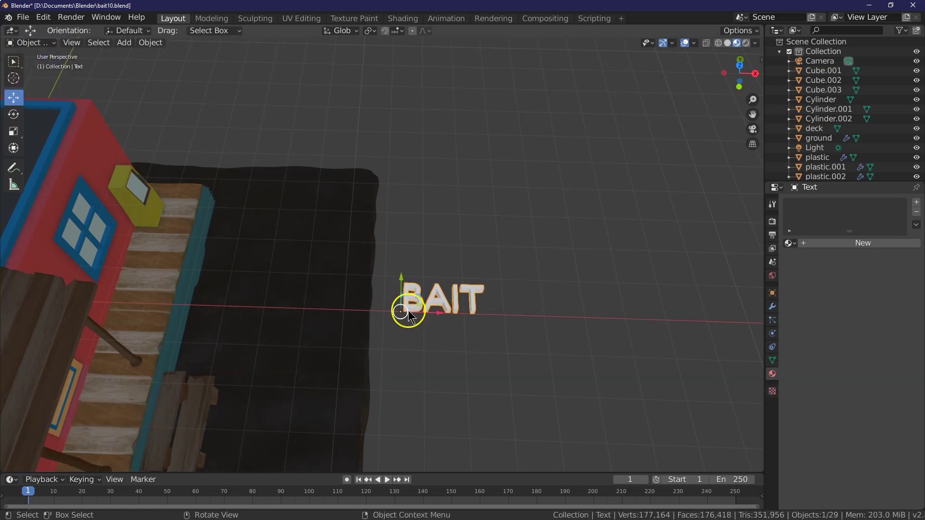
# - Give the BAIT lettering a new material with a yellow base color
pyautogui.click(849, 239)
pyautogui.click(785, 259)
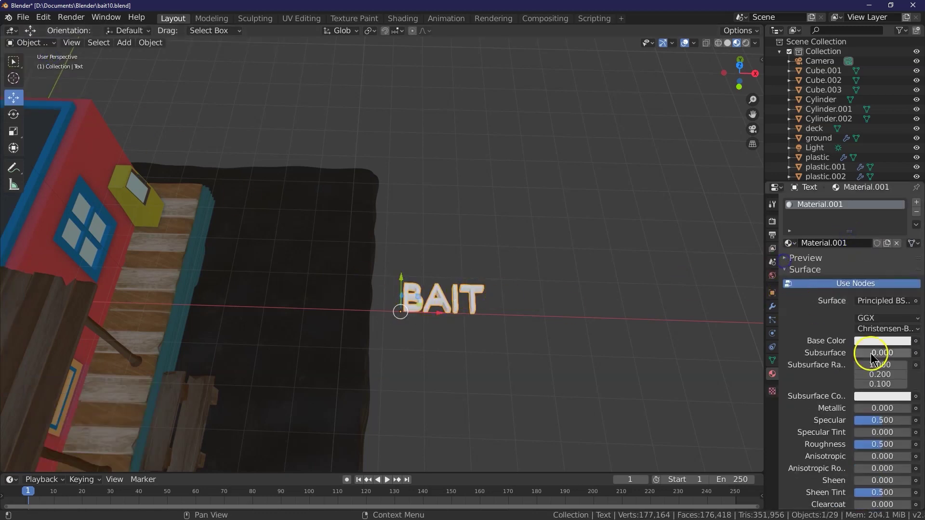
pyautogui.click(873, 341)
pyautogui.moveTo(852, 256); pyautogui.dragTo(835, 255)
pyautogui.scroll(-2, 835, 255)
pyautogui.scroll(2, 835, 255)
pyautogui.click(907, 224)
# - Set the lettering material's specular to 0.2 and fine-tune its yellow base color
pyautogui.click(883, 423)
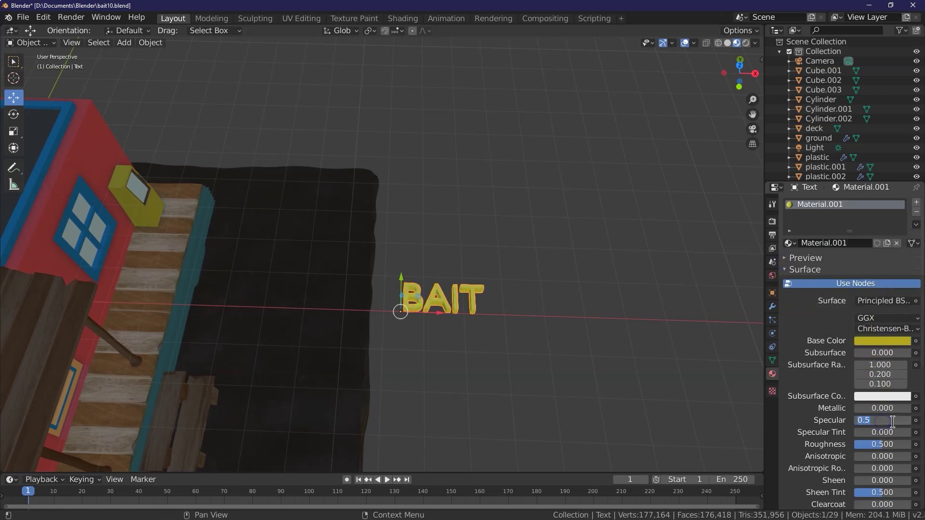
pyautogui.click(459, 322)
pyautogui.moveTo(737, 73); pyautogui.dragTo(745, 72)
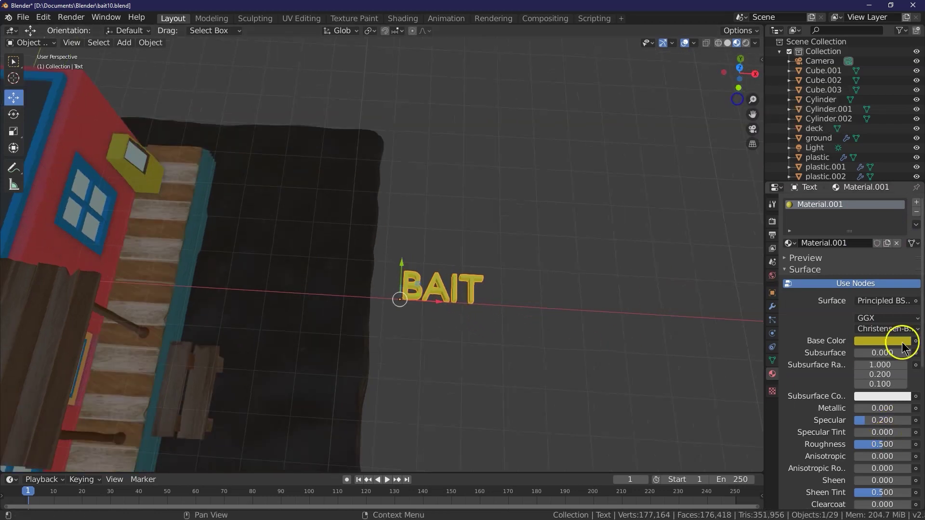
pyautogui.click(900, 340)
pyautogui.click(652, 261)
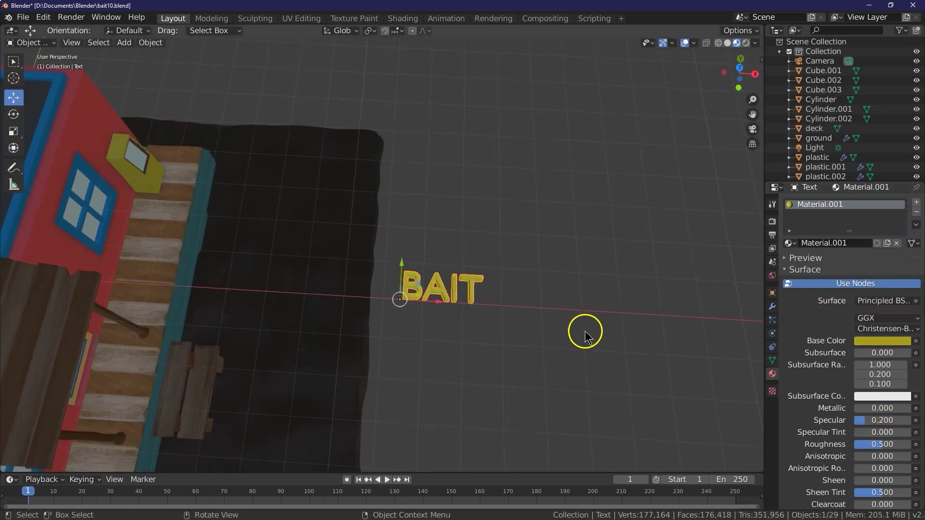
pyautogui.click(904, 341)
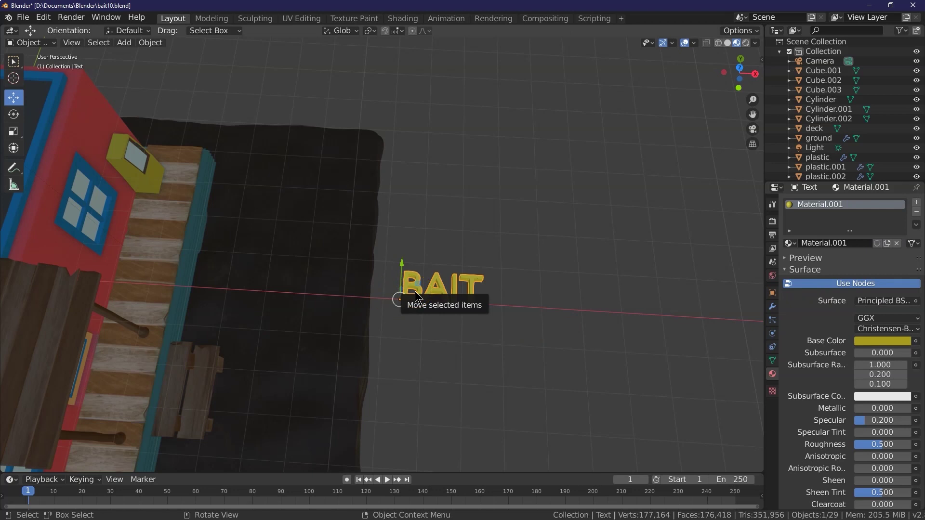
pyautogui.click(69, 154)
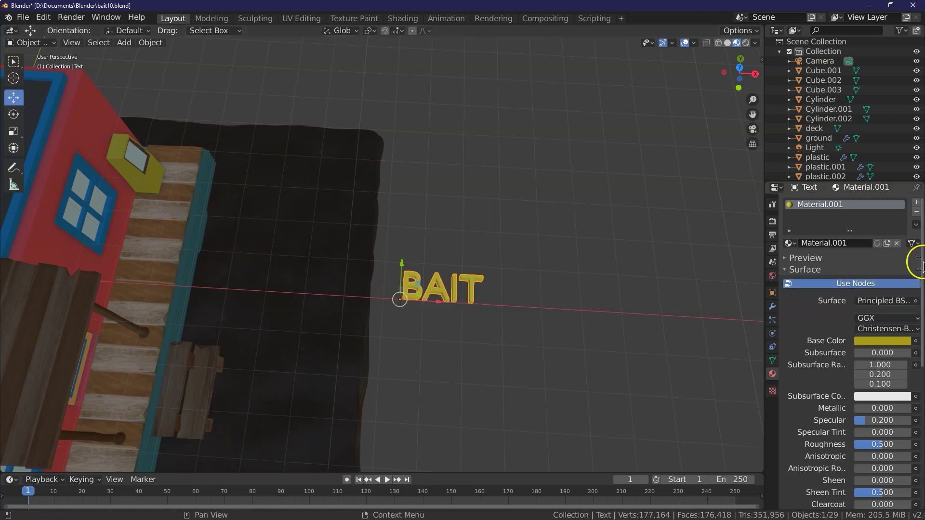
# - Add a Displace modifier using the ground texture and a Subdivision Surface modifier to the BAIT lettering
pyautogui.click(773, 307)
pyautogui.click(841, 202)
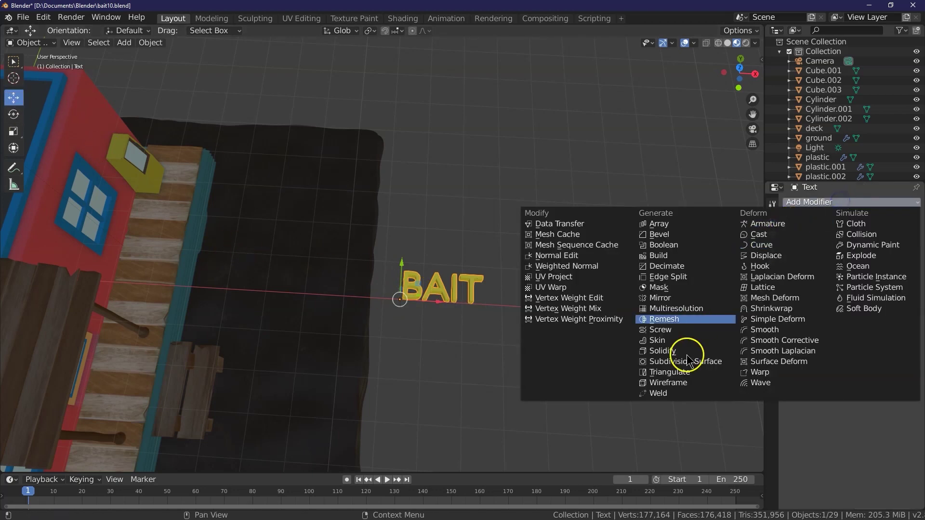
pyautogui.click(765, 255)
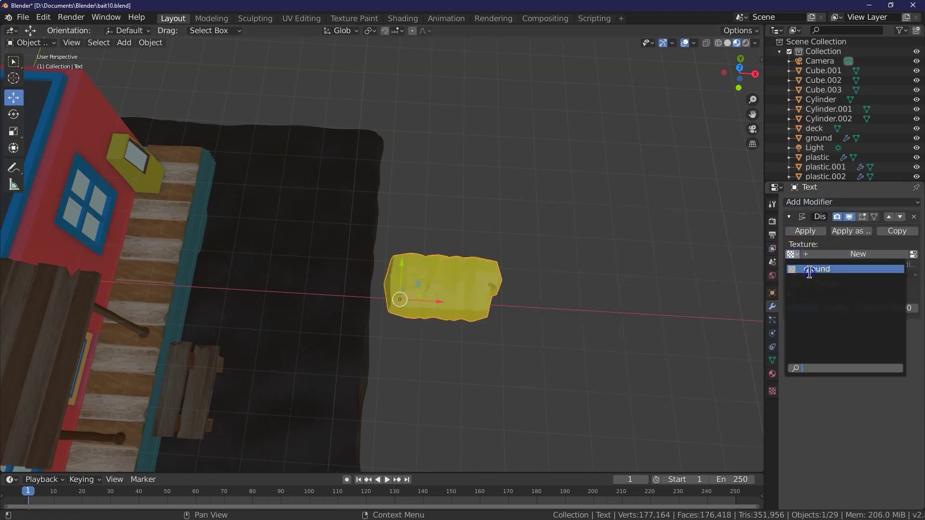
pyautogui.click(809, 270)
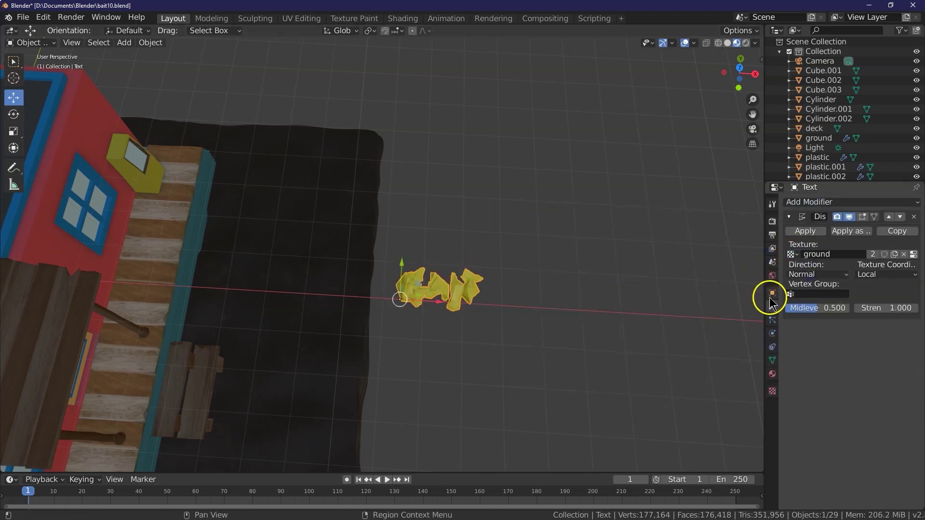
pyautogui.click(819, 203)
pyautogui.click(690, 362)
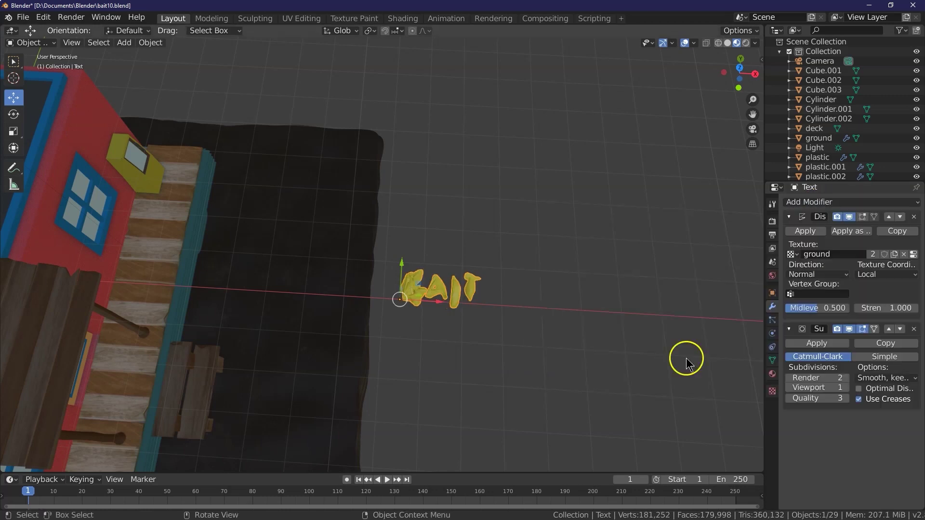
# - Set the Displace strength to 0.2 and the Subdivision Surface render and viewport levels to 3
pyautogui.click(903, 309)
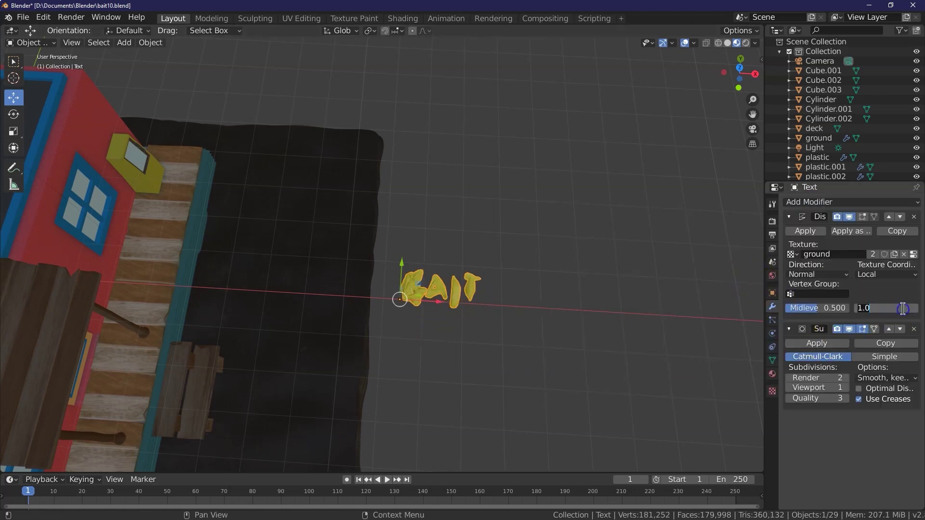
pyautogui.write('.2')
pyautogui.press('Return')
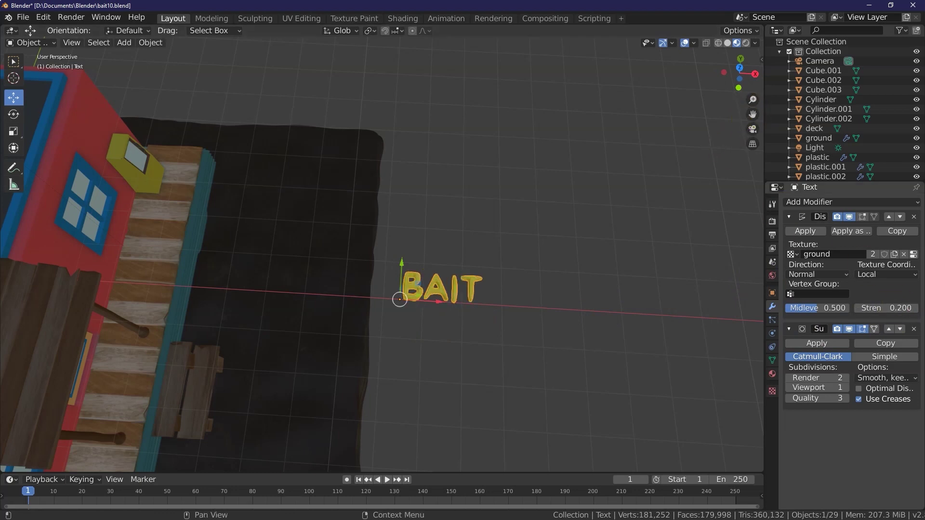
pyautogui.press('Return')
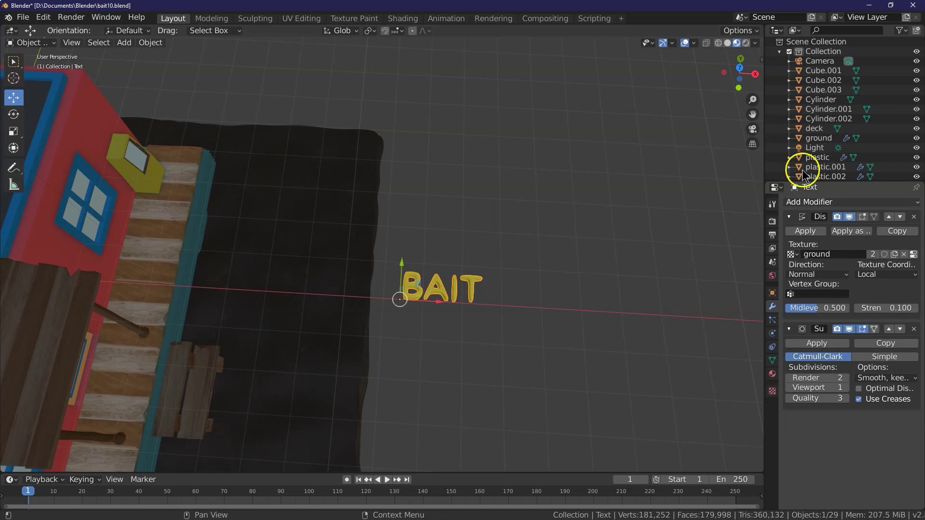
pyautogui.moveTo(743, 68); pyautogui.dragTo(736, 77)
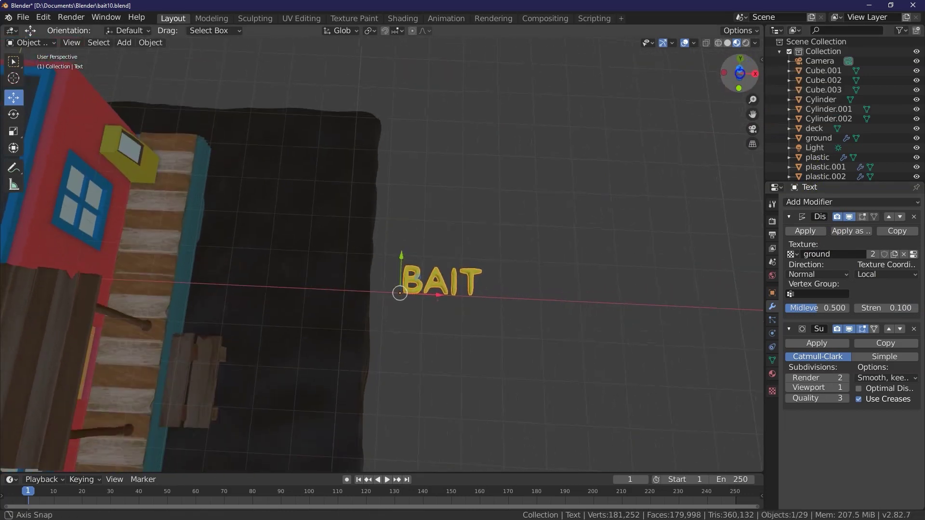
pyautogui.click(847, 378)
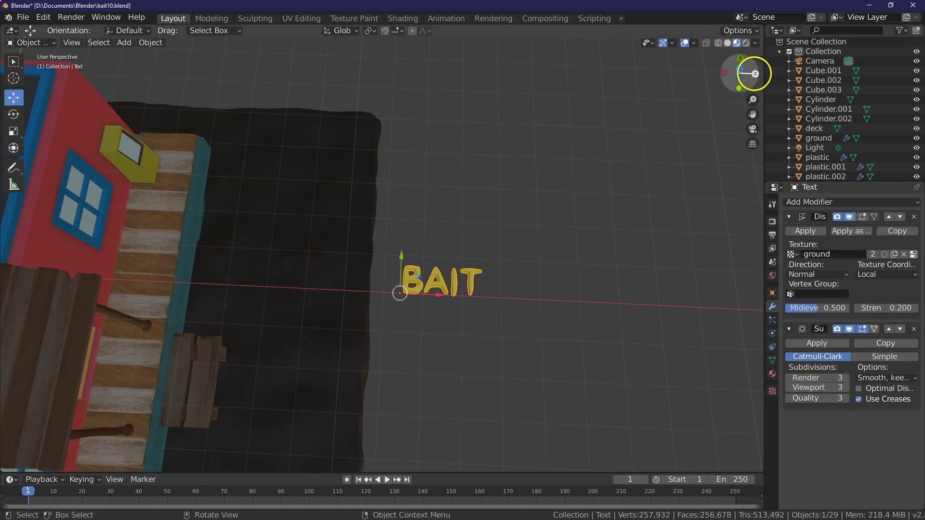
# - Rotate the BAIT lettering upright about the X axis and 90° about the Z axis
pyautogui.click(18, 116)
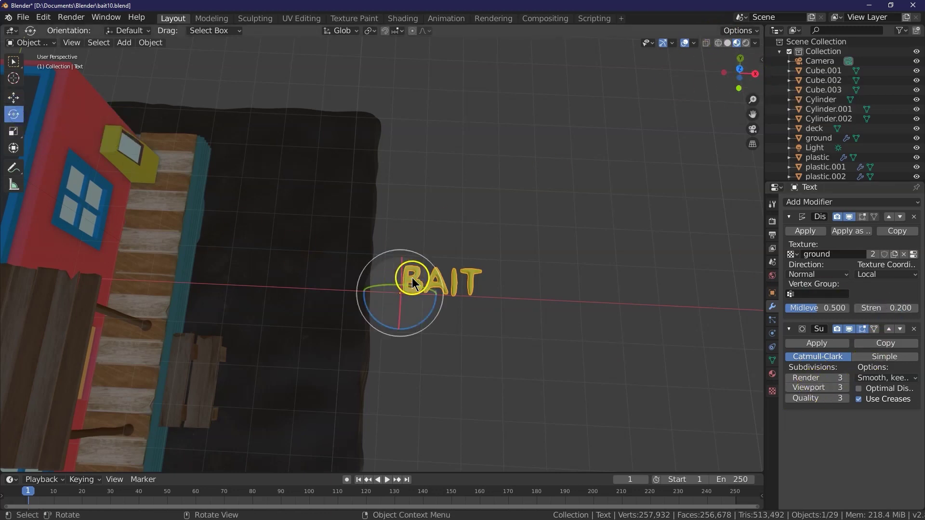
pyautogui.moveTo(404, 290); pyautogui.dragTo(335, 336)
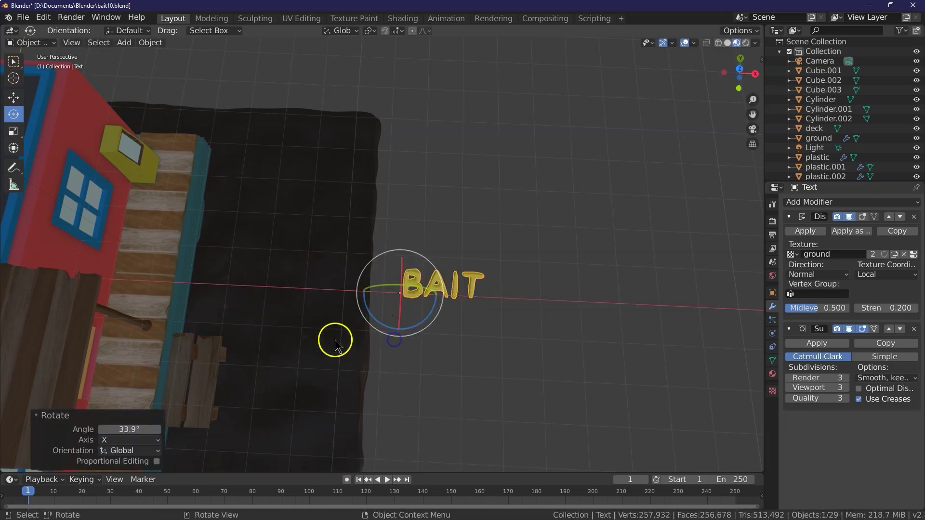
pyautogui.click(147, 449)
pyautogui.moveTo(386, 325); pyautogui.dragTo(451, 317)
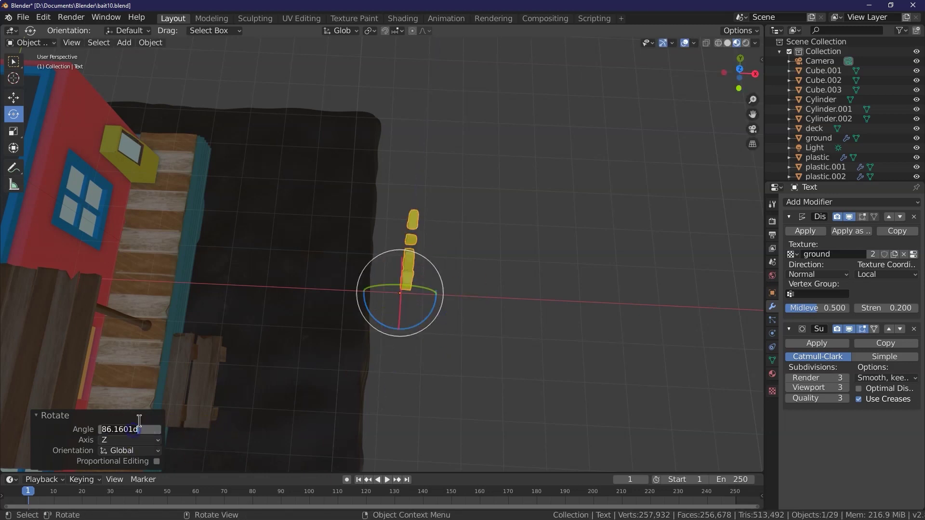
pyautogui.press('Return')
# - Move the BAIT lettering up and back onto the front of the wooden sign board on the roof
pyautogui.moveTo(740, 72); pyautogui.dragTo(791, 318)
pyautogui.click(789, 329)
pyautogui.click(13, 98)
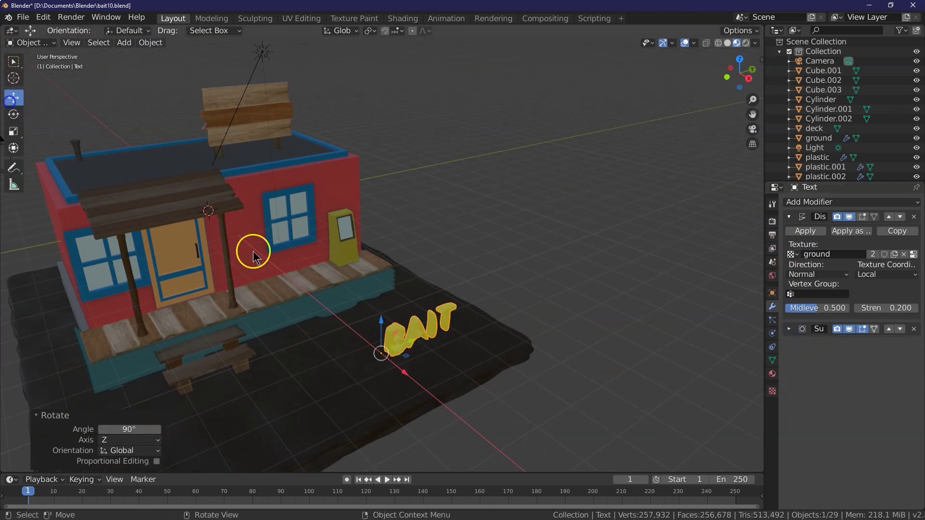
pyautogui.moveTo(384, 326); pyautogui.dragTo(384, 200)
pyautogui.moveTo(621, 151); pyautogui.dragTo(333, 231, button='middle')
pyautogui.moveTo(332, 232)
pyautogui.mouseDown()
pyautogui.moveTo(584, 167)
pyautogui.moveTo(565, 177)
pyautogui.mouseUp()
pyautogui.moveTo(754, 100); pyautogui.dragTo(619, 297)
pyautogui.moveTo(523, 248); pyautogui.dragTo(553, 258)
# - Tilt the lettering against the sign board, lower it about 0.34 m and scale it up by 1.312
pyautogui.hotkey('shift', 'space')
pyautogui.press('r')
pyautogui.moveTo(592, 220); pyautogui.dragTo(567, 225)
pyautogui.click(15, 98)
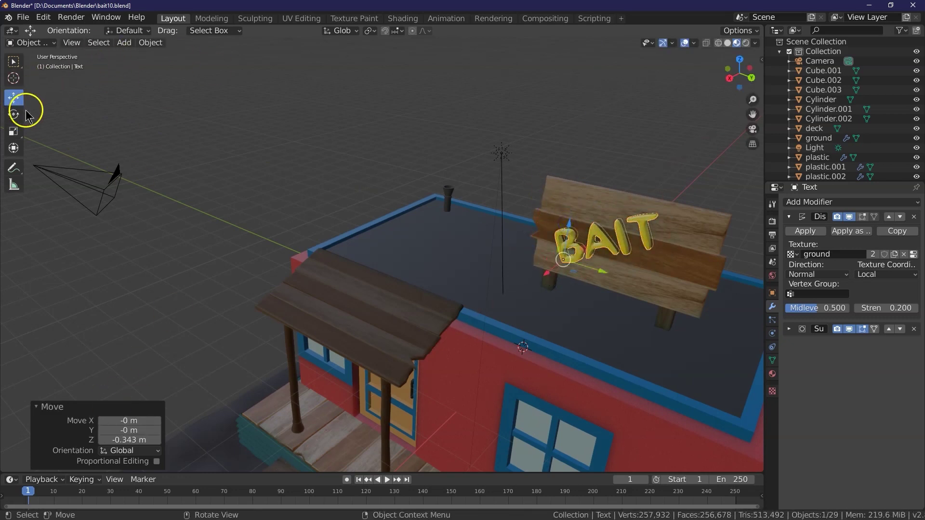
pyautogui.click(13, 131)
pyautogui.moveTo(599, 283)
pyautogui.mouseDown()
pyautogui.moveTo(596, 292)
pyautogui.moveTo(611, 297)
pyautogui.mouseUp()
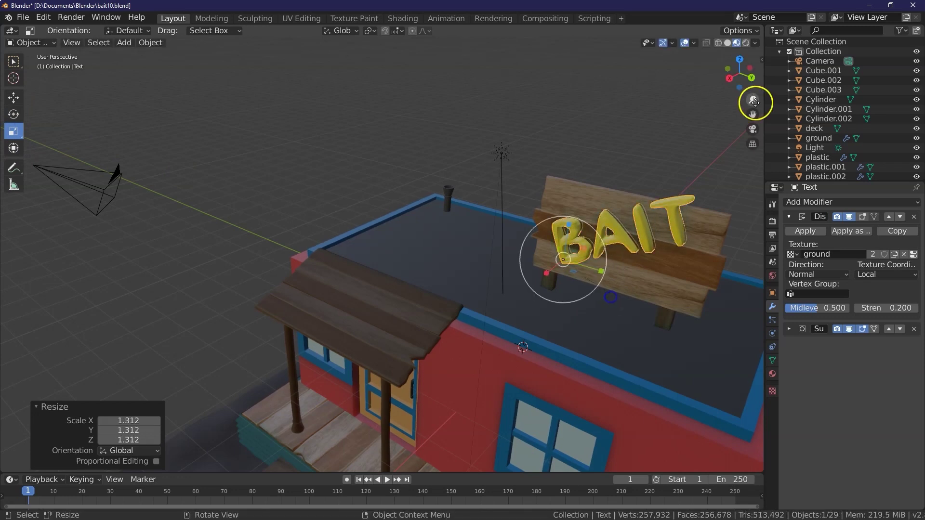
# - Set the BAIT lettering's origin to its geometry, working in the right orthographic view
pyautogui.click(730, 78)
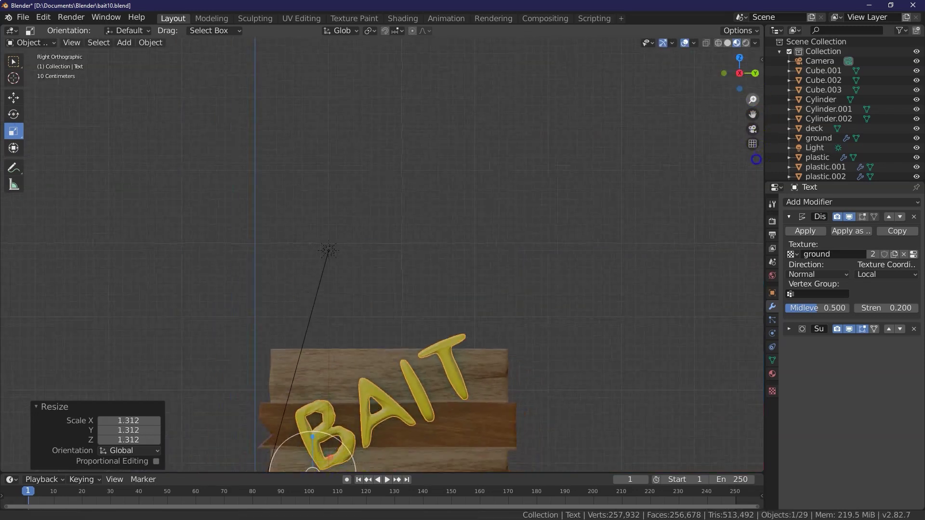
pyautogui.click(151, 42)
pyautogui.moveTo(178, 63)
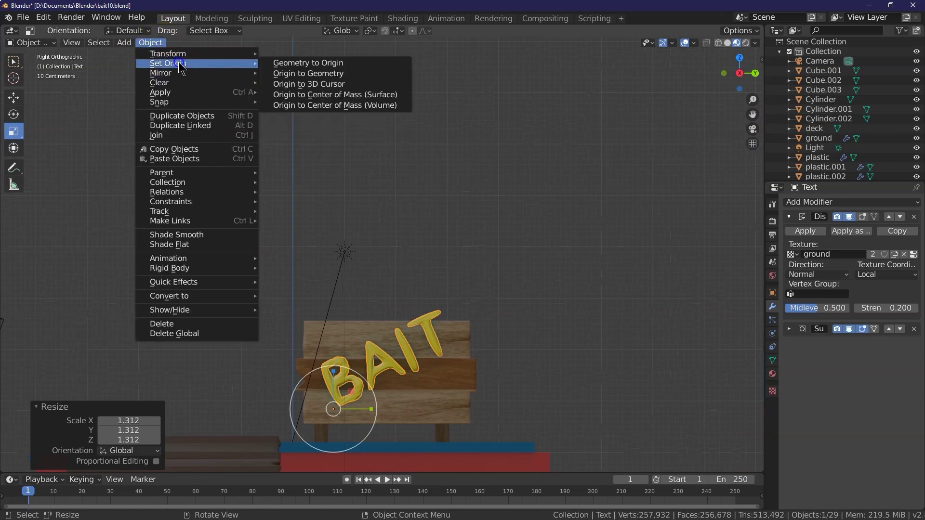
pyautogui.click(309, 73)
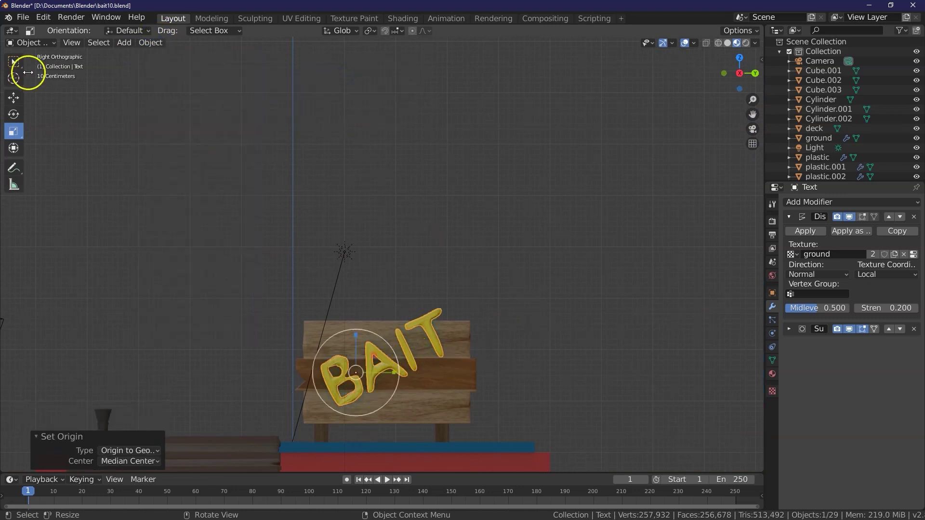
# - Reposition the BAIT lettering toward the middle of the wooden sign board
pyautogui.click(13, 97)
pyautogui.moveTo(390, 372)
pyautogui.mouseDown()
pyautogui.moveTo(355, 345)
pyautogui.moveTo(384, 384)
pyautogui.moveTo(401, 364)
pyautogui.moveTo(379, 359)
pyautogui.moveTo(345, 323)
pyautogui.moveTo(379, 371)
pyautogui.moveTo(391, 371)
pyautogui.mouseUp()
pyautogui.click(15, 131)
pyautogui.click(13, 114)
pyautogui.click(13, 98)
pyautogui.moveTo(741, 81); pyautogui.dragTo(730, 102)
pyautogui.scroll(-3, 525, 254)
# - Reselect the BAIT lettering and rotate it by -18.3° about the X axis to level it
pyautogui.click(541, 248)
pyautogui.click(428, 255)
pyautogui.click(10, 110)
pyautogui.moveTo(387, 235); pyautogui.dragTo(381, 263)
# - Scale the lettering down slightly, adjust its position so it sits centered on the sign board, and deselect it
pyautogui.click(13, 131)
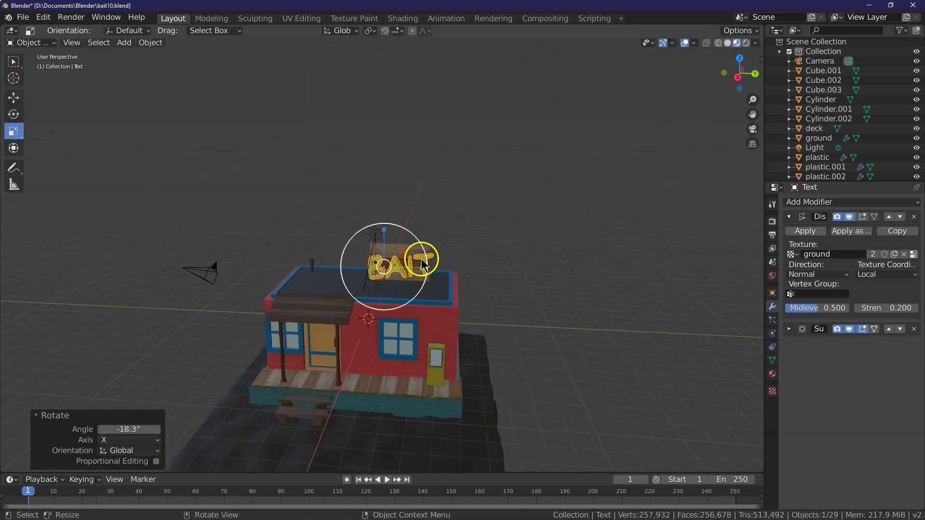
pyautogui.moveTo(418, 293); pyautogui.dragTo(409, 286)
pyautogui.click(13, 98)
pyautogui.moveTo(384, 225); pyautogui.dragTo(390, 224)
pyautogui.scroll(3, 479, 316)
pyautogui.click(578, 270)
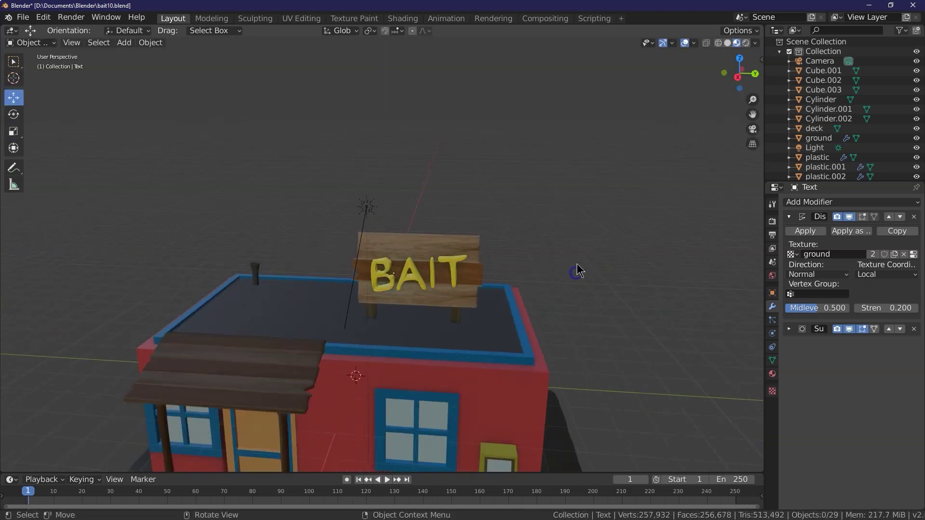
# - Set the BAIT lettering's Displace modifier strength to 0.05
pyautogui.click(901, 309)
pyautogui.write('.5')
pyautogui.press('Return')
pyautogui.click(789, 329)
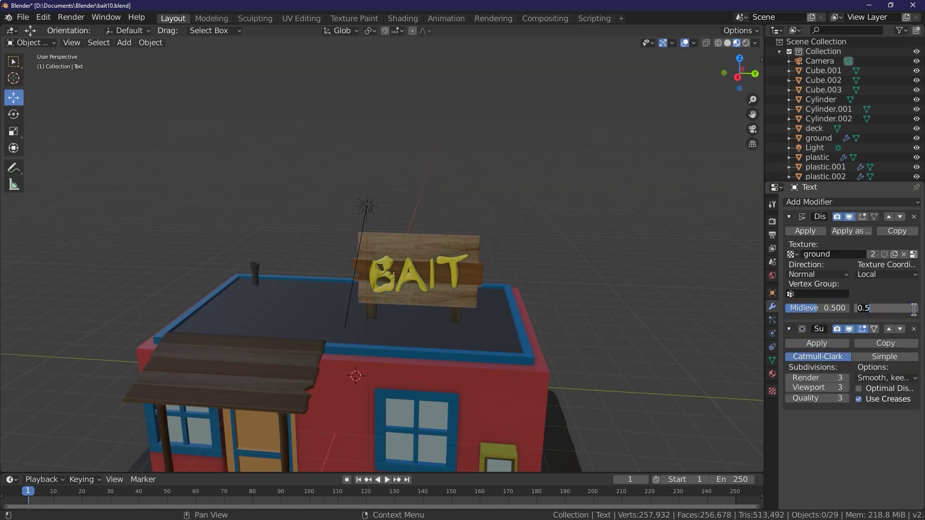
pyautogui.press('Return')
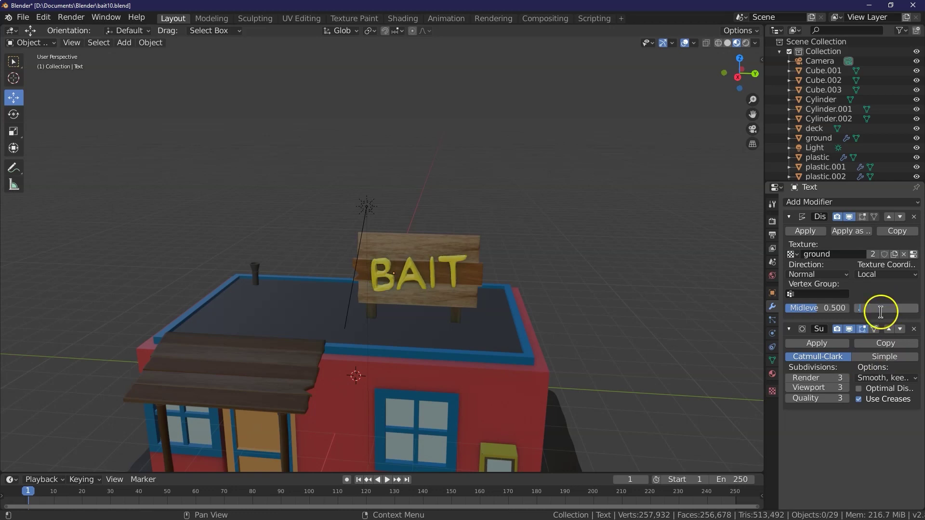
# - Nudge the BAIT lettering slightly upward on the sign and widen it a little along the Y axis
pyautogui.click(419, 265)
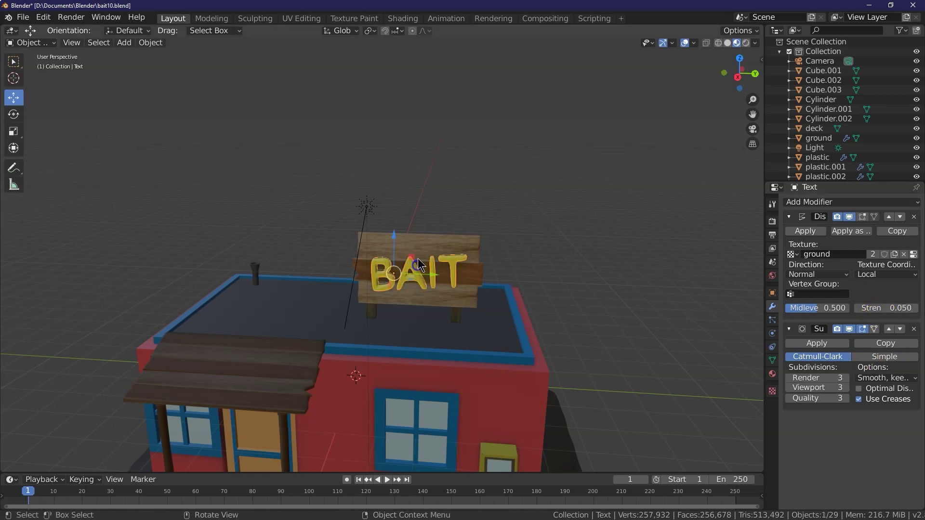
pyautogui.moveTo(395, 241); pyautogui.dragTo(395, 238)
pyautogui.click(17, 132)
pyautogui.moveTo(431, 273); pyautogui.dragTo(437, 274)
pyautogui.click(15, 102)
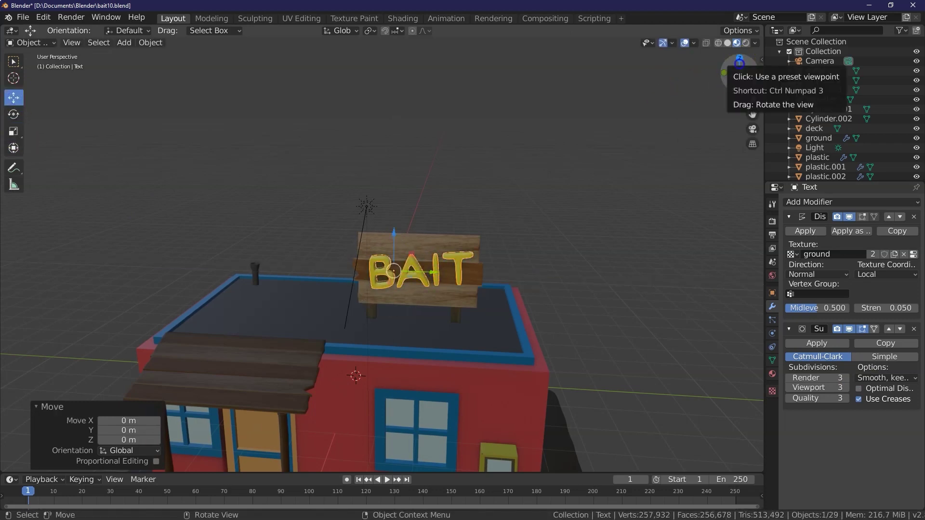
# - From the top view, thin the BAIT lettering by scaling it down along the X axis
pyautogui.moveTo(738, 74); pyautogui.dragTo(657, 91)
pyautogui.click(738, 61)
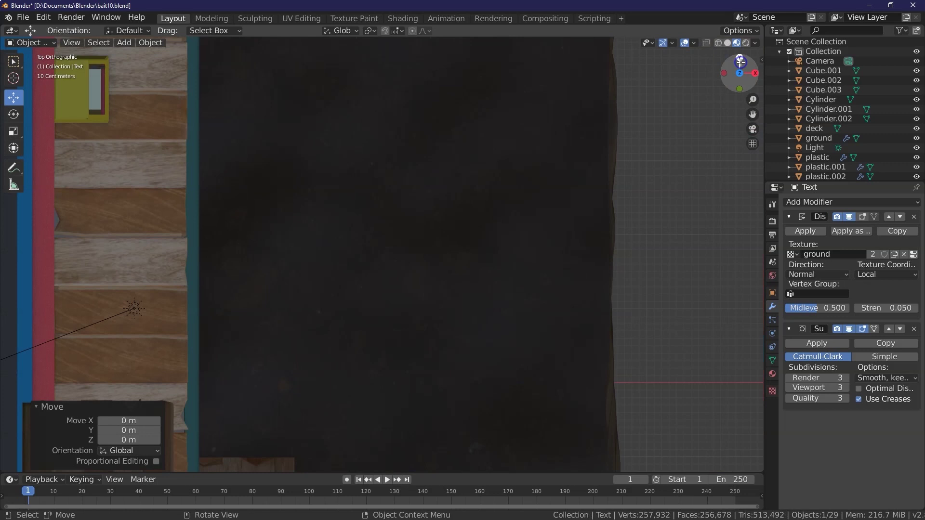
pyautogui.moveTo(753, 114); pyautogui.dragTo(440, 145)
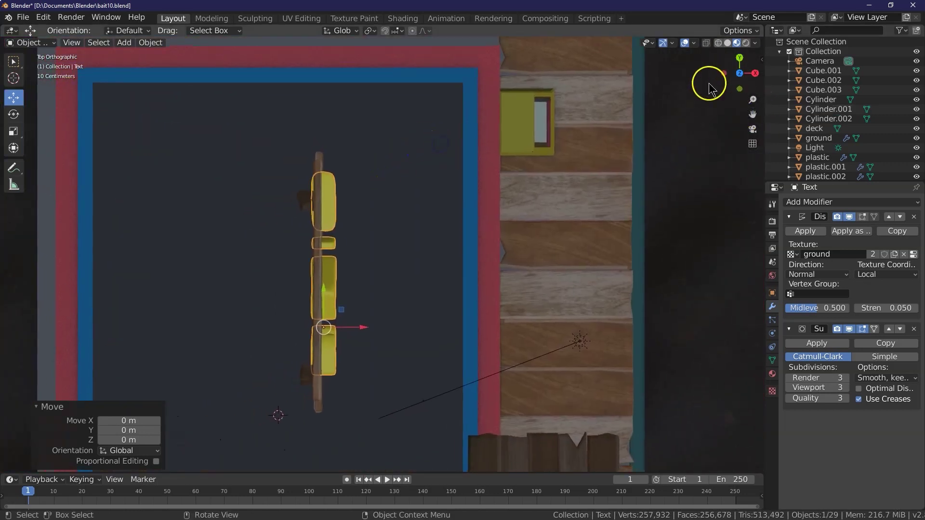
pyautogui.click(329, 224)
pyautogui.click(13, 131)
pyautogui.moveTo(363, 329); pyautogui.dragTo(351, 328)
# - Flatten the lettering further against the sign board with an X scale of 0.864, and deselect it
pyautogui.moveTo(731, 82); pyautogui.dragTo(399, 403)
pyautogui.click(398, 403)
pyautogui.moveTo(726, 75); pyautogui.dragTo(489, 83)
pyautogui.click(449, 315)
pyautogui.moveTo(341, 312); pyautogui.dragTo(343, 310)
pyautogui.click(740, 73)
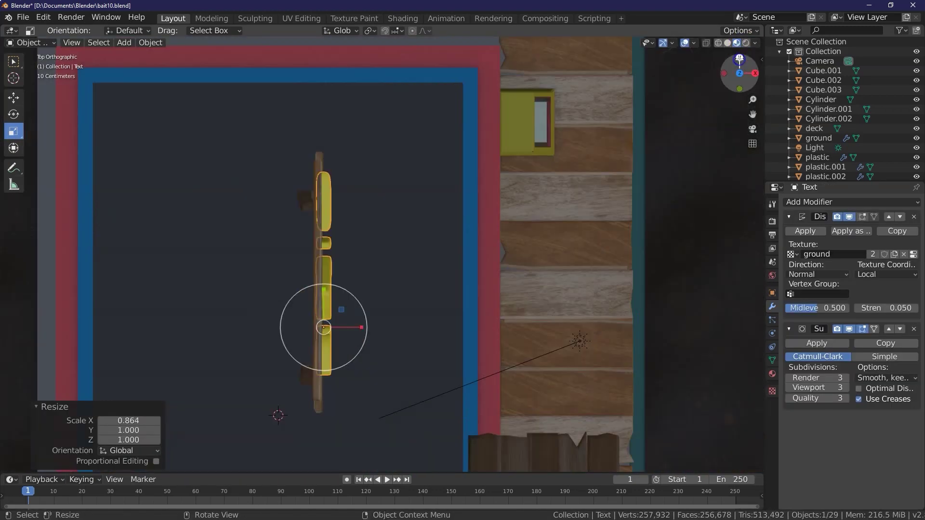
pyautogui.click(655, 151)
pyautogui.moveTo(746, 73); pyautogui.dragTo(699, 202)
pyautogui.click(699, 202)
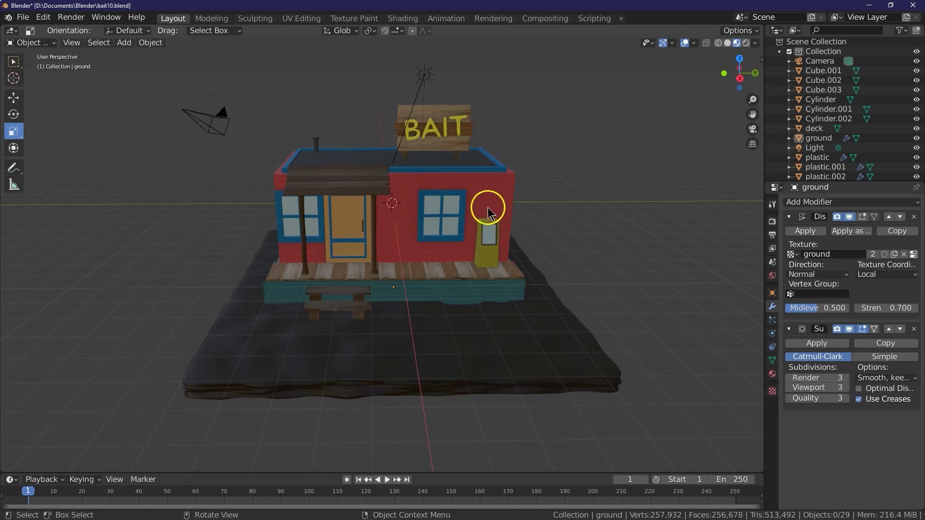
# - Preview the scene in rendered shading and move the sun light to about X 11.7 m, Y 8.5 m, Z 9.9 m
pyautogui.click(746, 43)
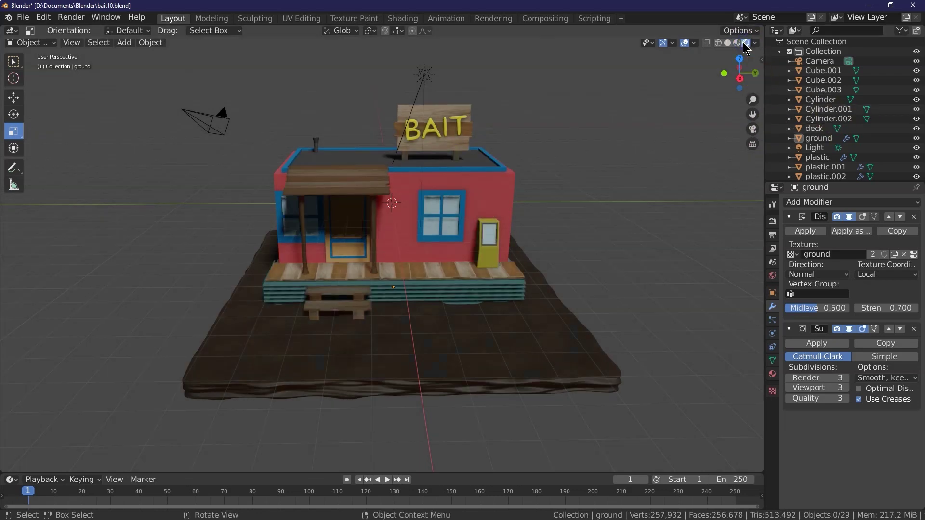
pyautogui.click(829, 147)
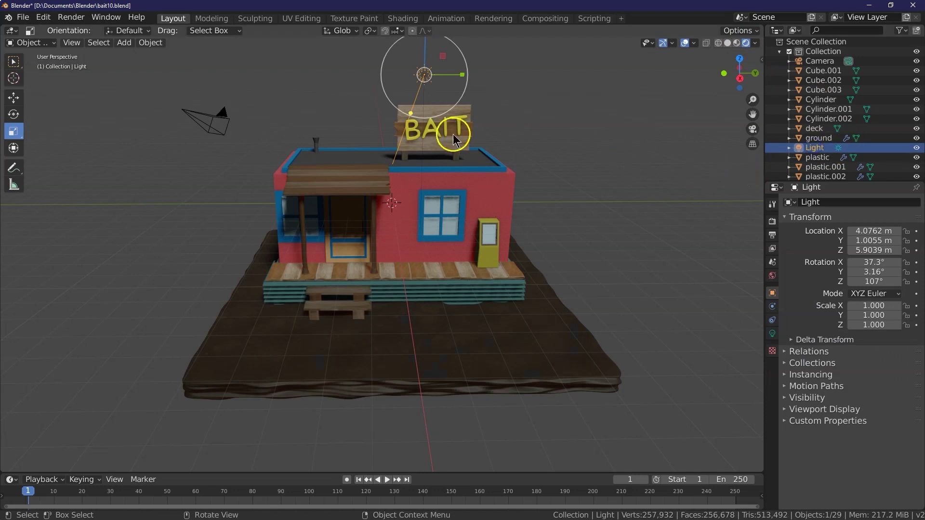
pyautogui.click(740, 78)
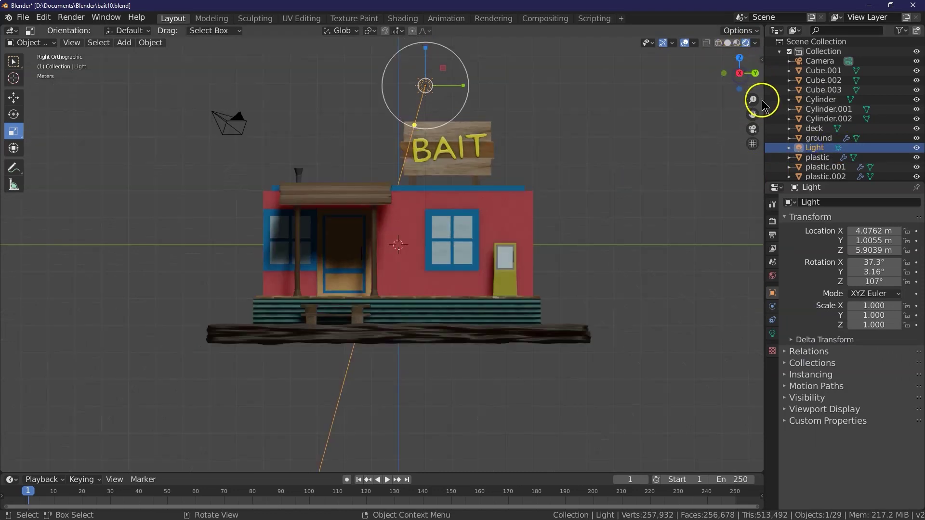
pyautogui.click(14, 98)
pyautogui.moveTo(431, 89); pyautogui.dragTo(431, 41)
pyautogui.moveTo(444, 73); pyautogui.dragTo(587, 104)
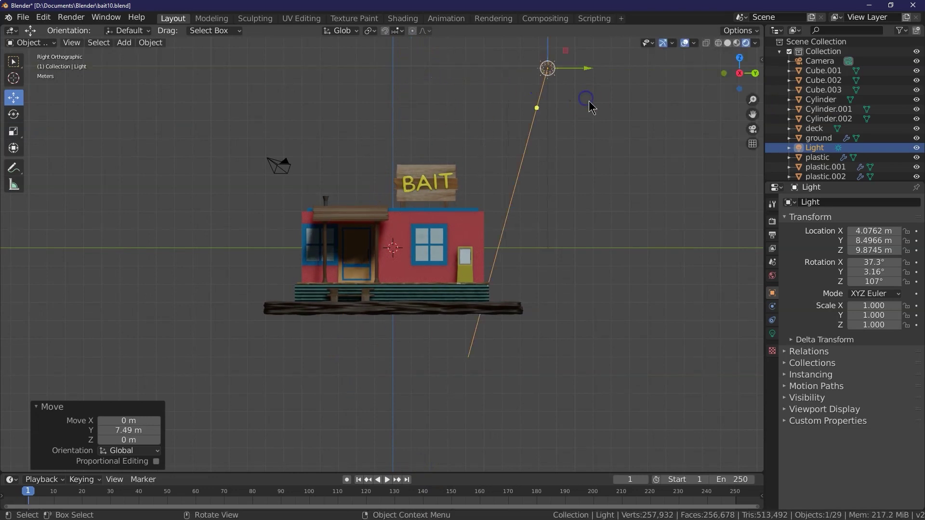
pyautogui.moveTo(746, 83); pyautogui.dragTo(700, 84)
pyautogui.moveTo(528, 241); pyautogui.dragTo(281, 273)
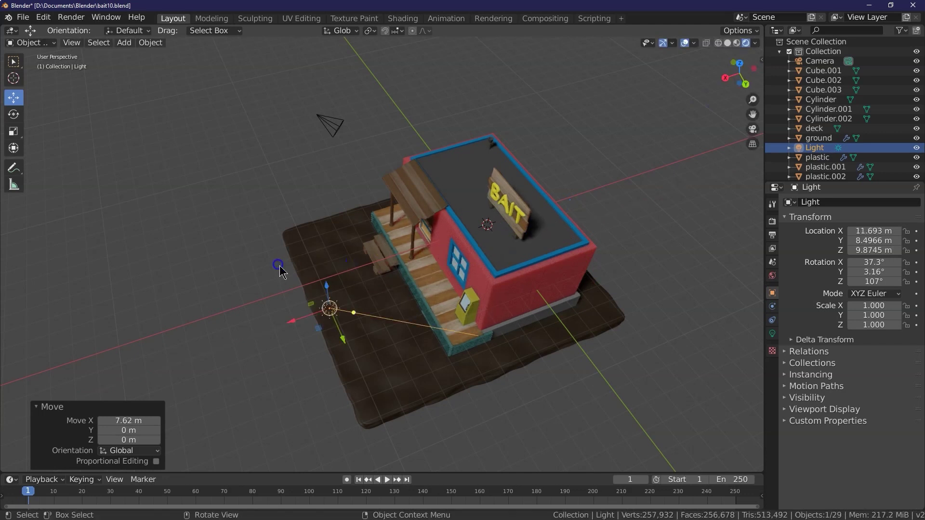
# - Rotate the sun light toward the building's front, to about 47.7° X, -7.19° Y and 137° Z, and deselect it
pyautogui.click(14, 115)
pyautogui.click(350, 342)
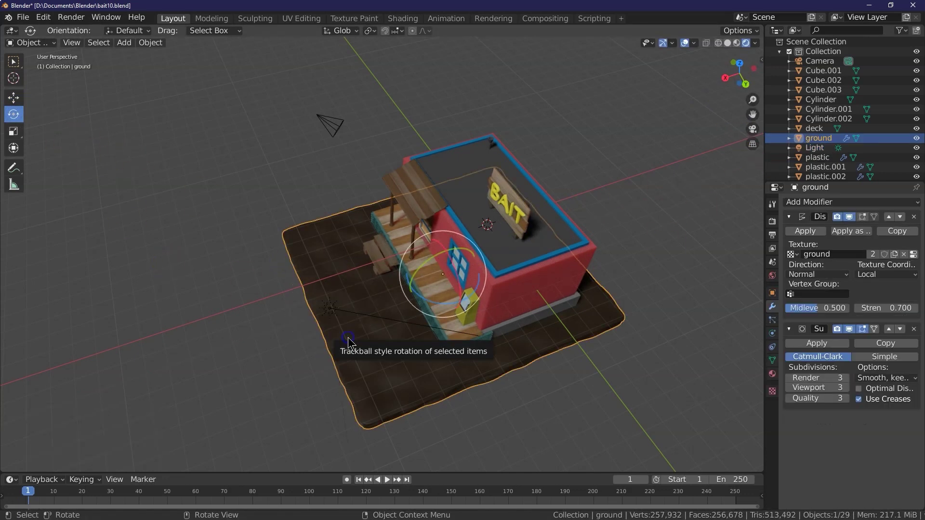
pyautogui.click(335, 310)
pyautogui.moveTo(341, 337); pyautogui.dragTo(372, 345)
pyautogui.moveTo(729, 81); pyautogui.dragTo(813, 27)
pyautogui.moveTo(753, 115); pyautogui.dragTo(778, 152)
pyautogui.moveTo(647, 67)
pyautogui.mouseDown()
pyautogui.moveTo(642, 59)
pyautogui.moveTo(633, 78)
pyautogui.mouseUp()
pyautogui.click(555, 241)
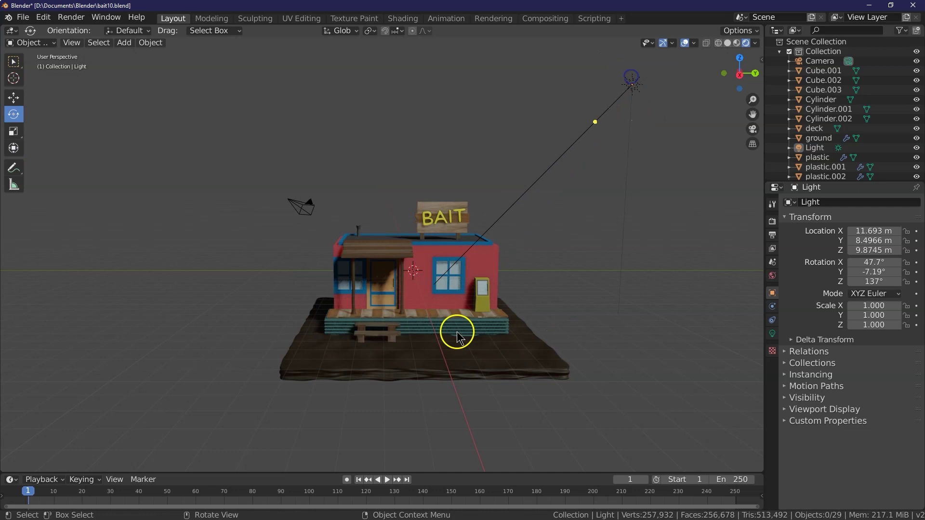
pyautogui.click(353, 276)
# - Set the sun light's specular to 0.5, keeping its shadow option enabled after testing it
pyautogui.click(630, 87)
pyautogui.click(772, 333)
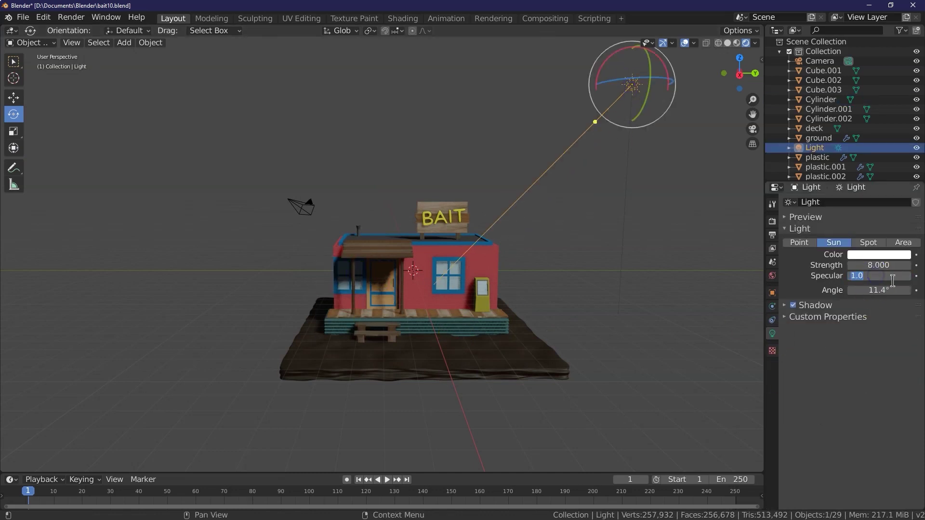
pyautogui.click(793, 305)
pyautogui.click(793, 309)
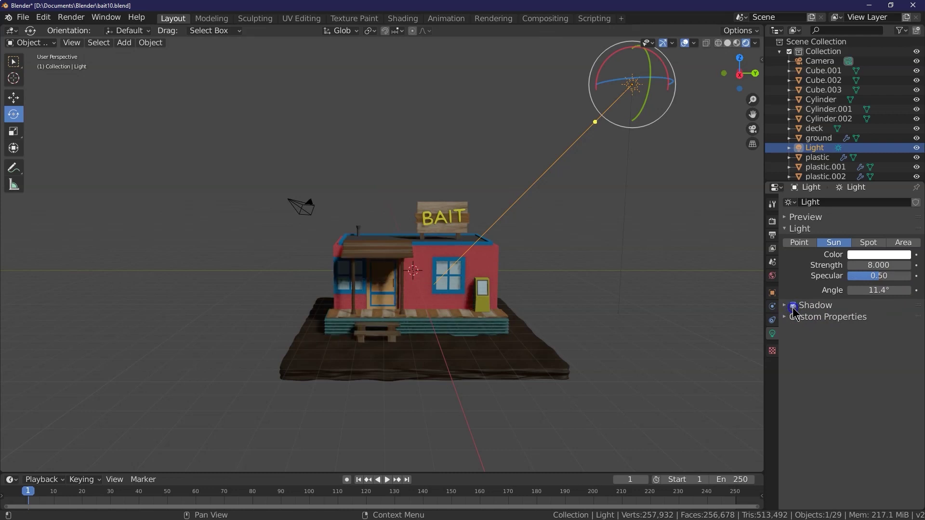
# - Set the sun light's shadow bias to 5
pyautogui.click(785, 306)
pyautogui.write('0.2')
pyautogui.press('Return')
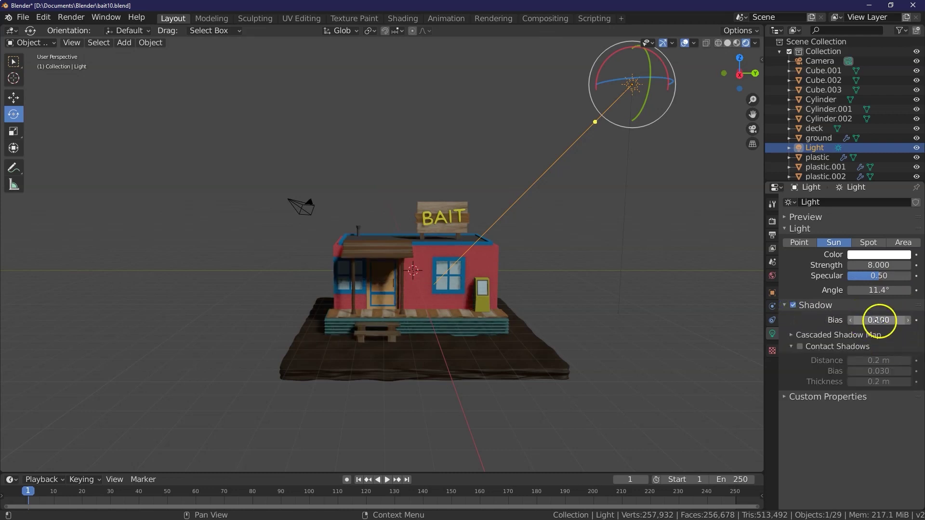
pyautogui.press('Return')
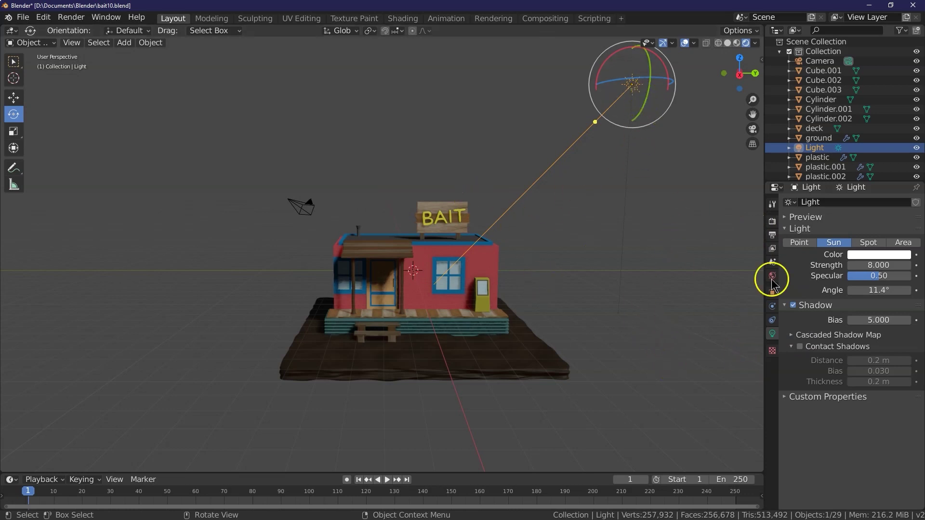
# - Duplicate the sun light in the top view, move the copy -21.6 m along Y and rotate it -105° about Z
pyautogui.click(740, 58)
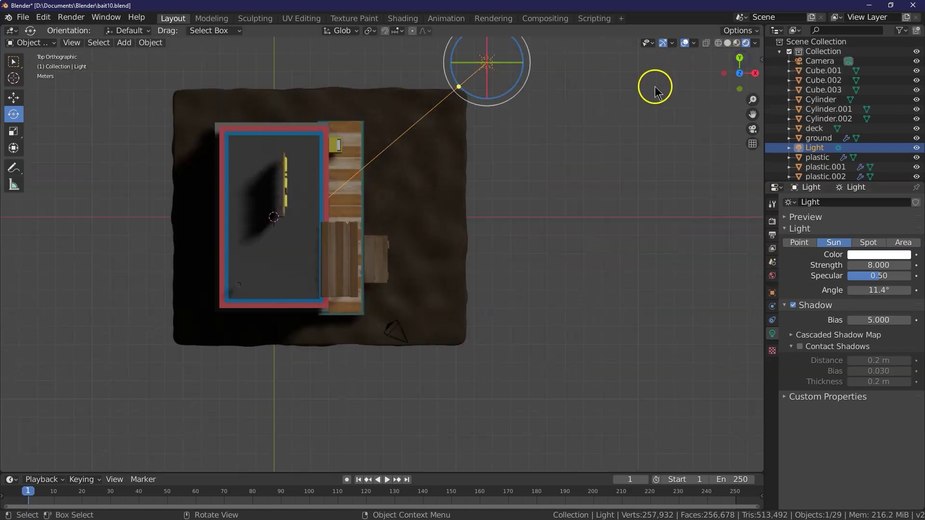
pyautogui.press('KP_5')
pyautogui.click(14, 97)
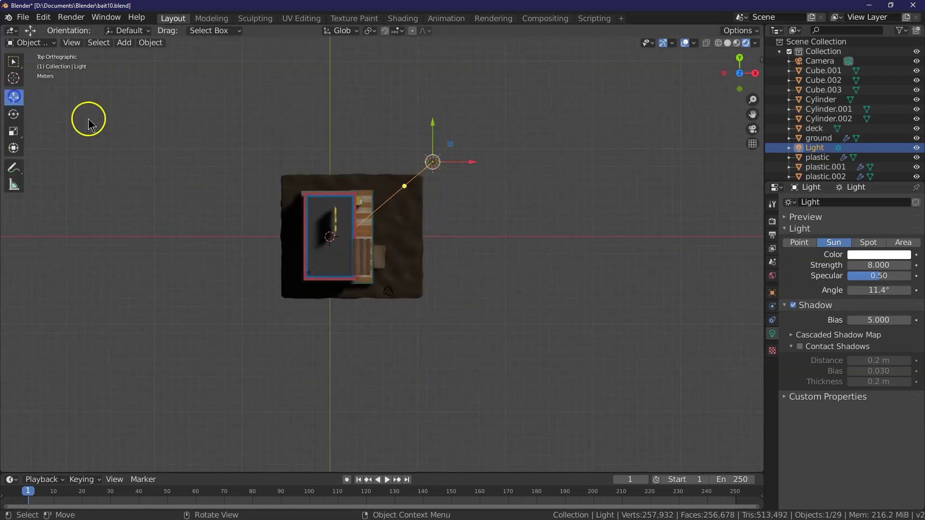
pyautogui.click(150, 42)
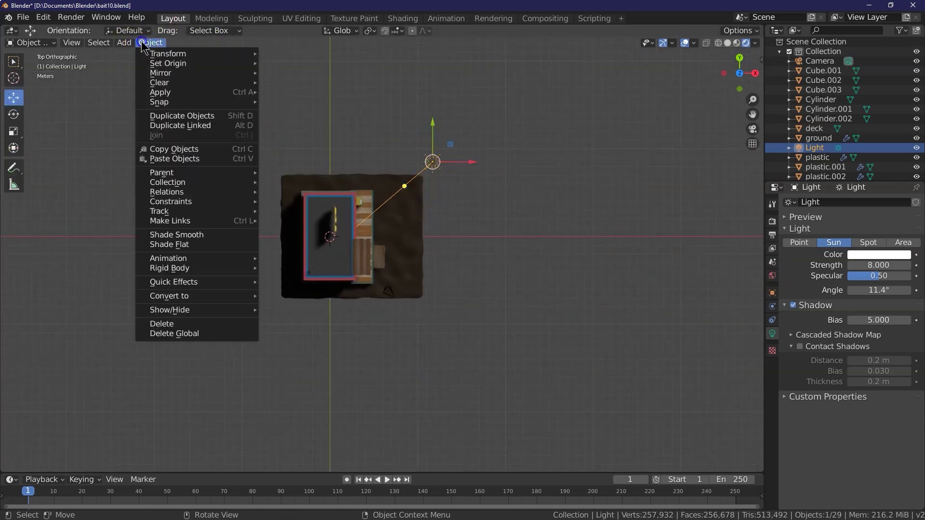
pyautogui.click(188, 118)
pyautogui.rightClick(188, 118)
pyautogui.moveTo(436, 140); pyautogui.dragTo(383, 322)
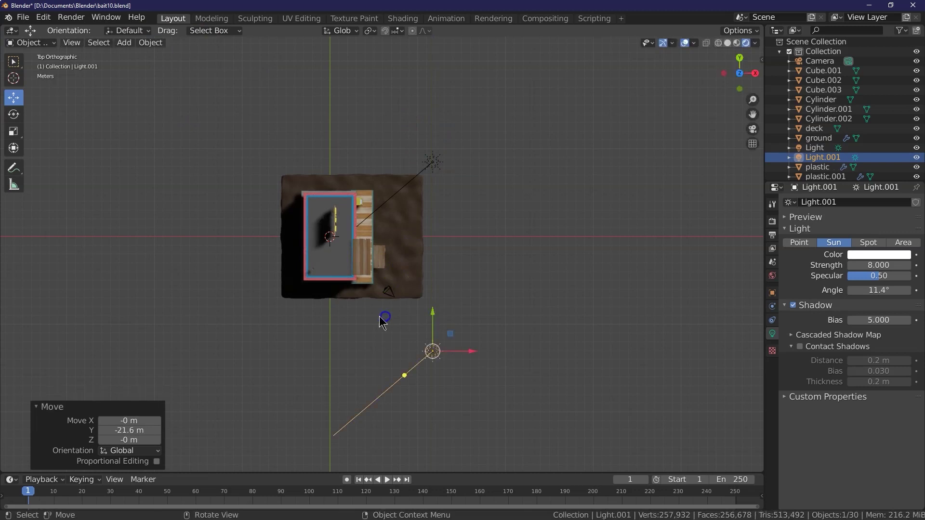
pyautogui.click(13, 120)
pyautogui.moveTo(410, 388); pyautogui.dragTo(446, 371)
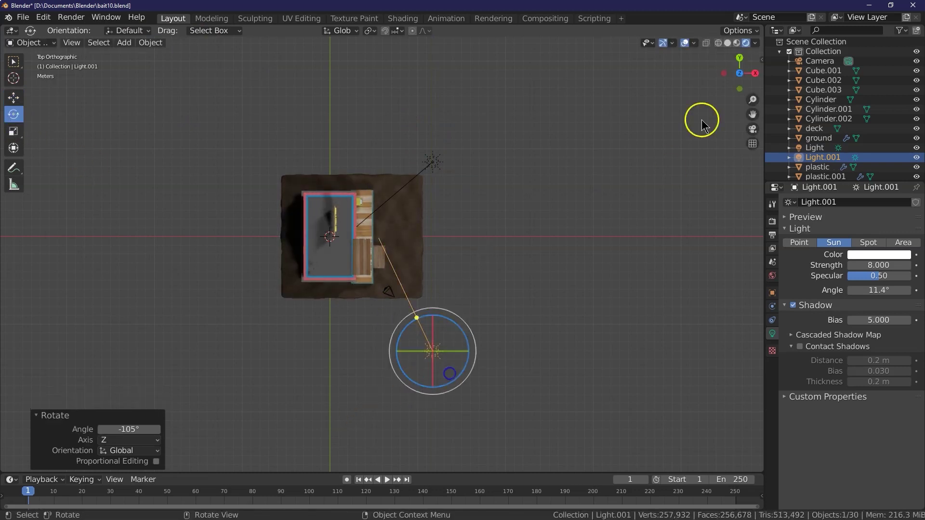
# - Adjust the duplicated light's tilt and position so it shines on the building's front from the door side, and deselect it
pyautogui.moveTo(735, 80); pyautogui.dragTo(646, 431)
pyautogui.click(13, 98)
pyautogui.click(13, 114)
pyautogui.moveTo(271, 183); pyautogui.dragTo(284, 227)
pyautogui.moveTo(289, 231); pyautogui.dragTo(354, 218, button='middle')
pyautogui.click(354, 218)
pyautogui.click(273, 220)
pyautogui.click(13, 97)
pyautogui.moveTo(312, 220); pyautogui.dragTo(285, 219)
pyautogui.click(578, 362)
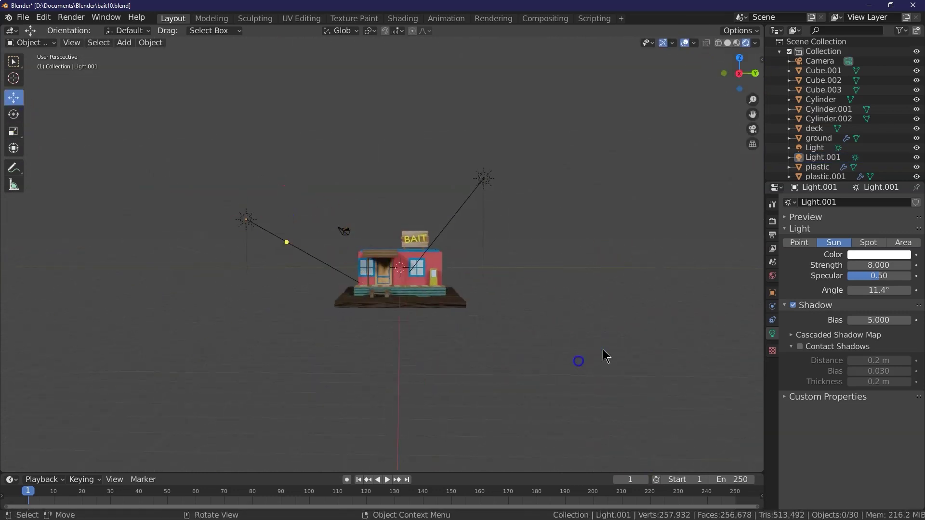
# - Enable the transparent film background in the Eevee render settings
pyautogui.scroll(3, 606, 355)
pyautogui.click(773, 222)
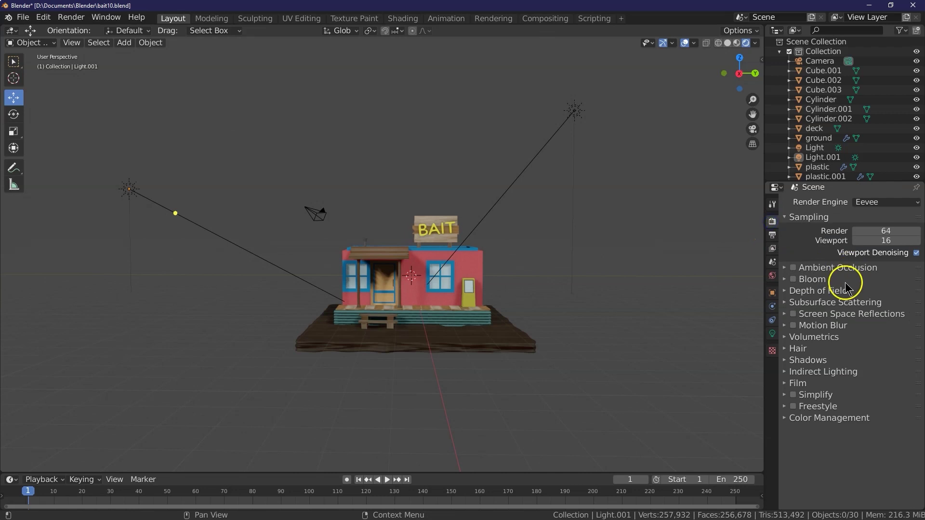
pyautogui.click(788, 385)
pyautogui.click(891, 411)
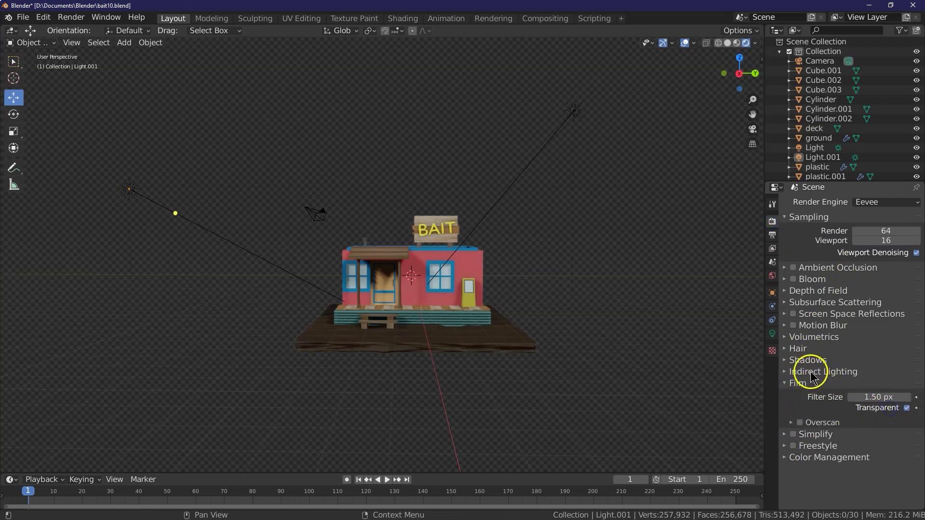
# - Set the render shadows to a 64px cube size and a 256px cascade size
pyautogui.click(800, 361)
pyautogui.click(875, 377)
pyautogui.click(848, 385)
pyautogui.click(874, 384)
pyautogui.click(819, 396)
pyautogui.click(878, 385)
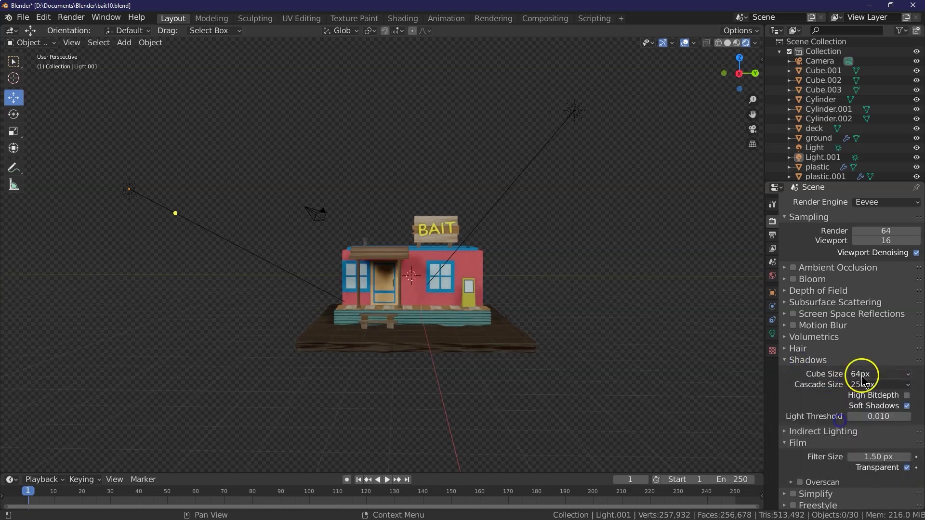
pyautogui.click(875, 384)
pyautogui.click(833, 417)
# - Set the strength of both sun lights to 5
pyautogui.moveTo(739, 73); pyautogui.dragTo(648, 260)
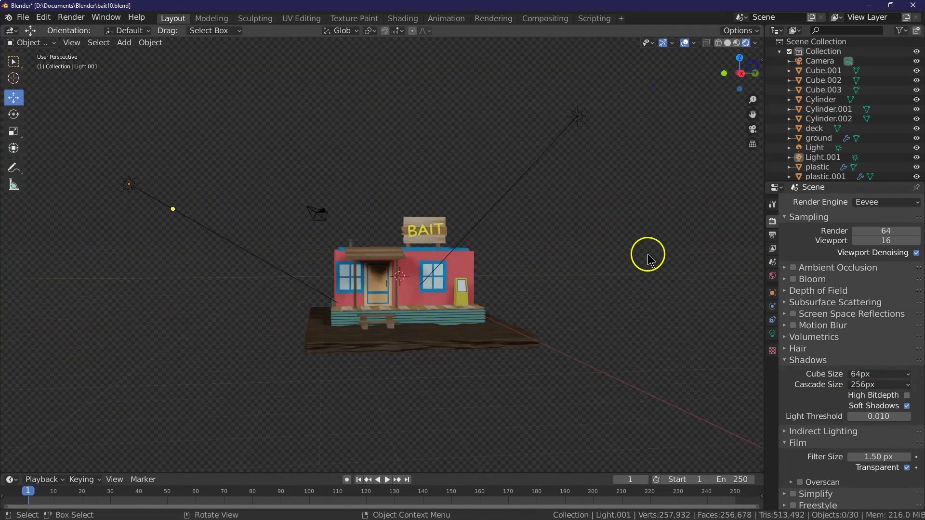
pyautogui.click(578, 116)
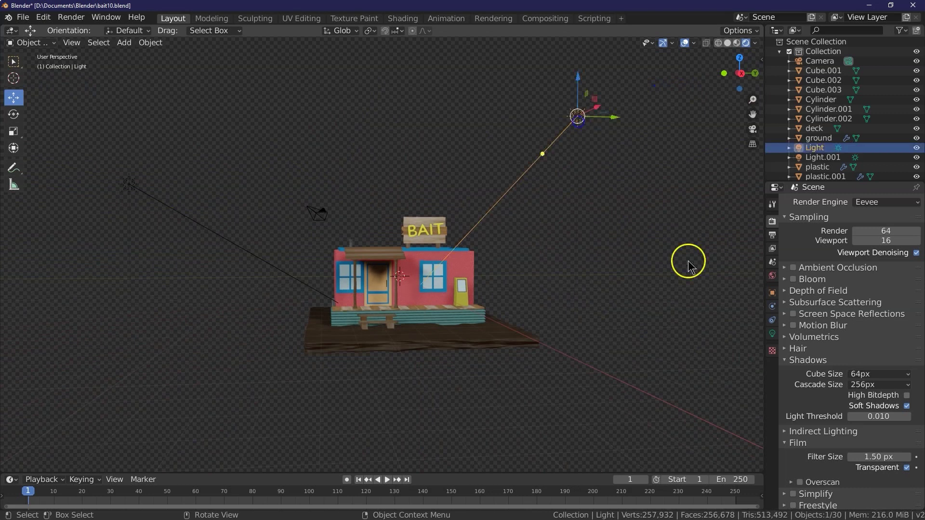
pyautogui.click(772, 333)
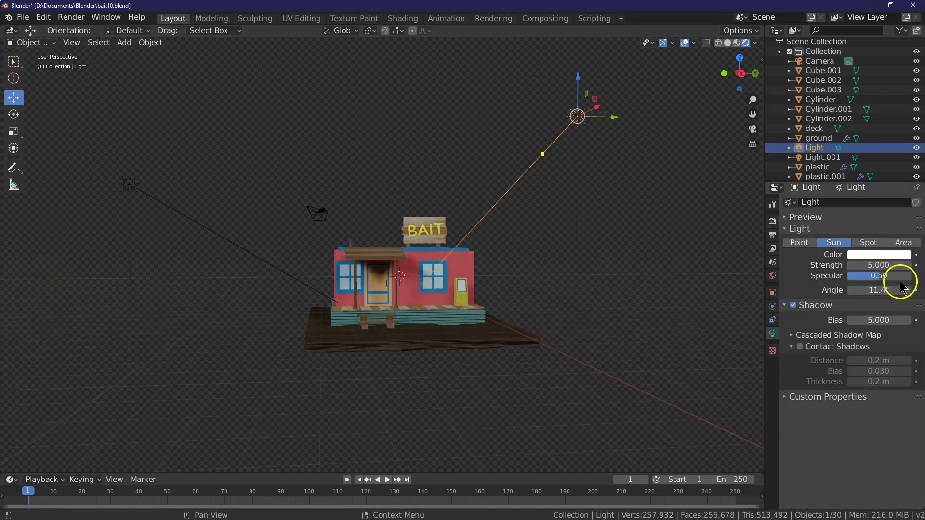
pyautogui.click(129, 184)
pyautogui.write('5')
pyautogui.press('Return')
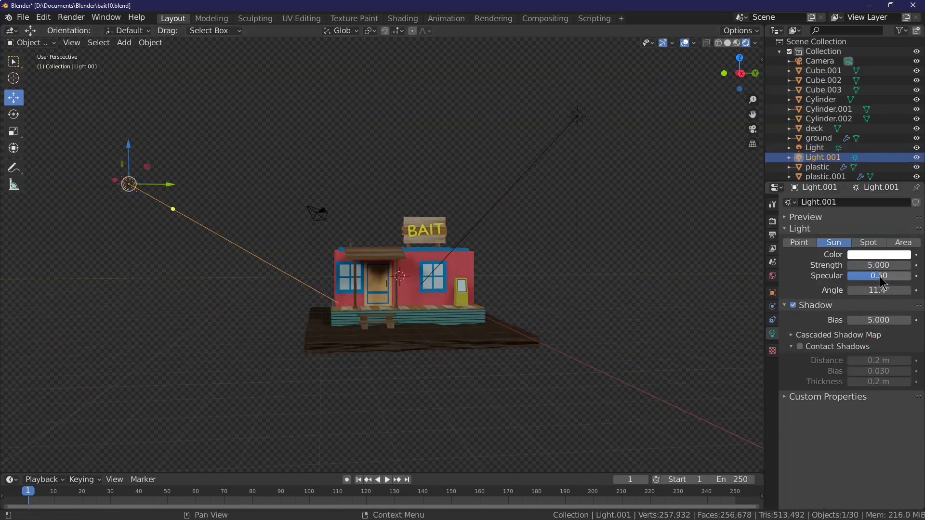
# - Lower the second sun light, rotate it to shine more horizontally at the doorway, and deselect it
pyautogui.moveTo(733, 73); pyautogui.dragTo(700, 90)
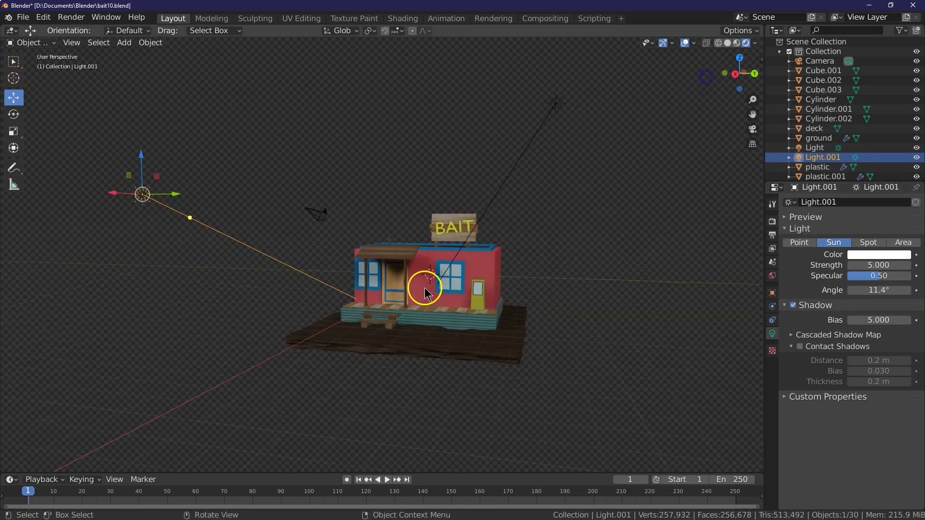
pyautogui.moveTo(139, 154); pyautogui.dragTo(146, 244)
pyautogui.click(16, 114)
pyautogui.click(536, 424)
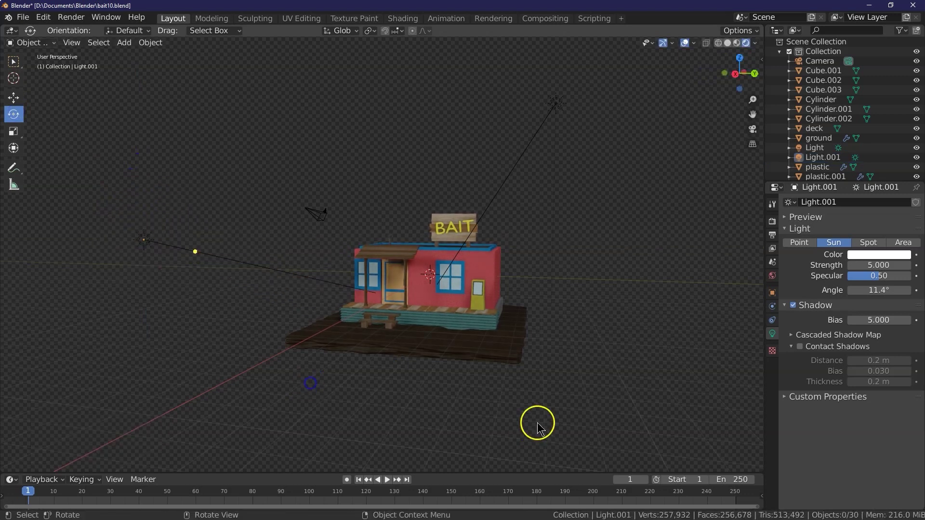
# - Look through the camera, lock it to the view, and zoom and orbit to reframe the shop
pyautogui.click(750, 133)
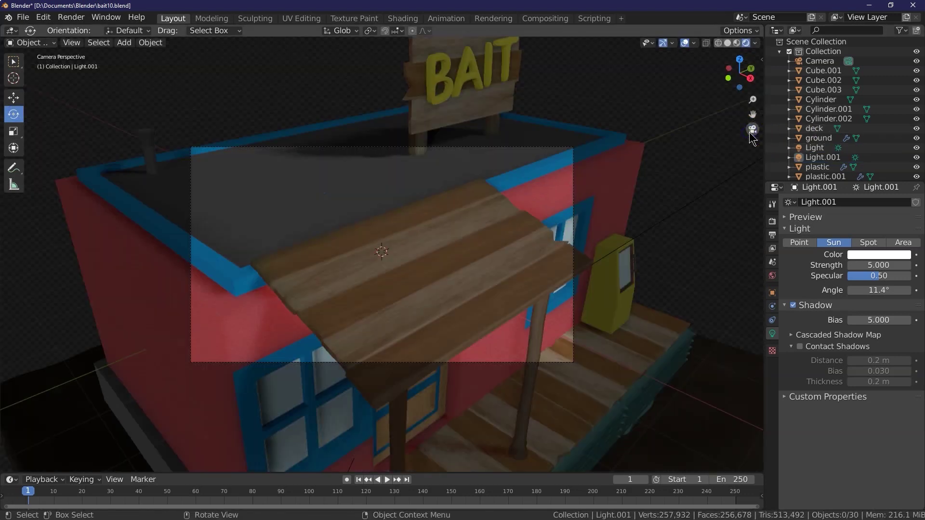
pyautogui.click(99, 43)
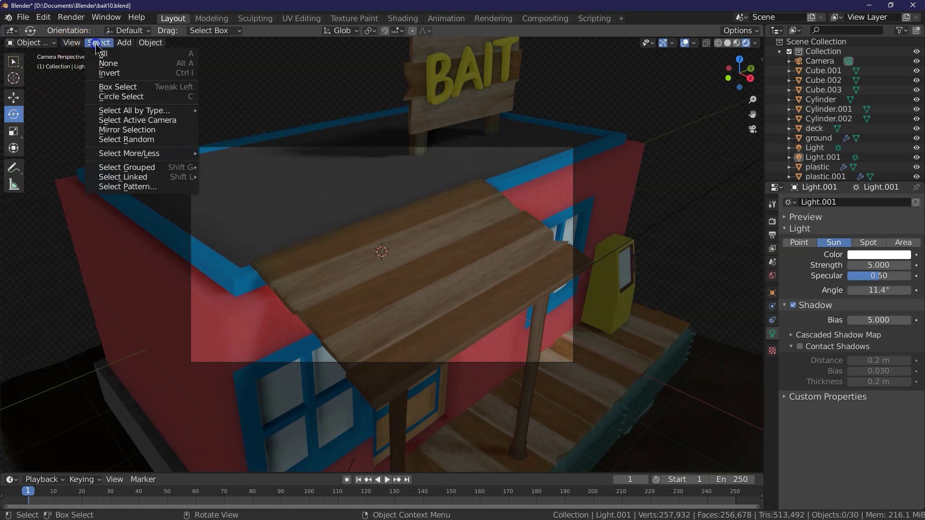
pyautogui.moveTo(80, 47)
pyautogui.click(88, 63)
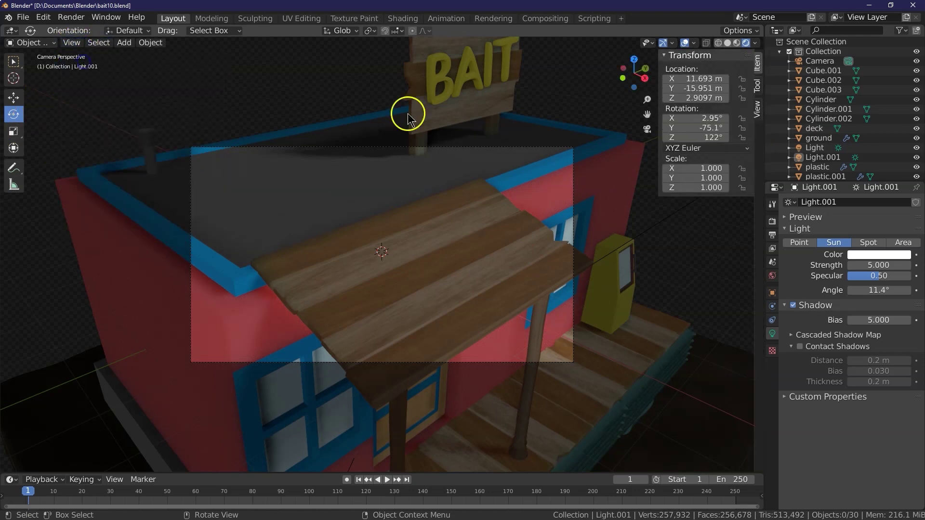
pyautogui.click(756, 110)
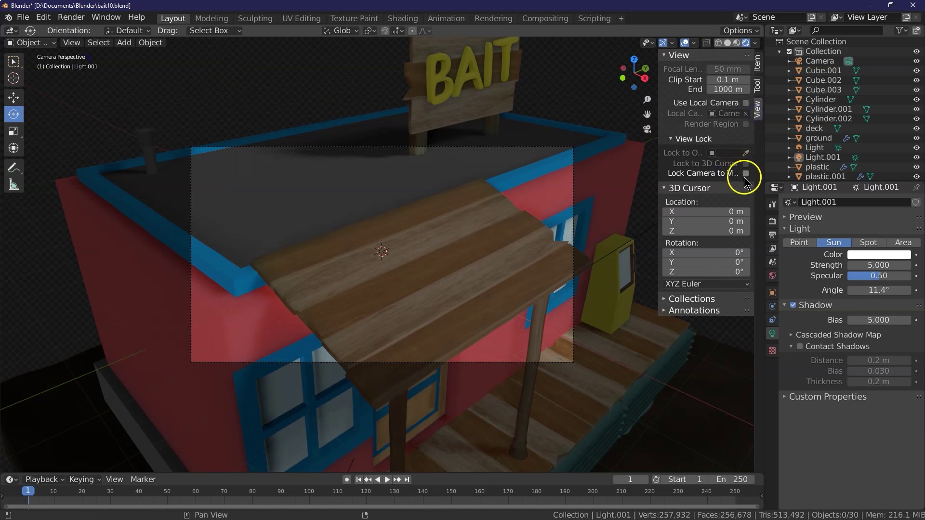
pyautogui.click(746, 173)
pyautogui.moveTo(647, 100); pyautogui.dragTo(487, 409)
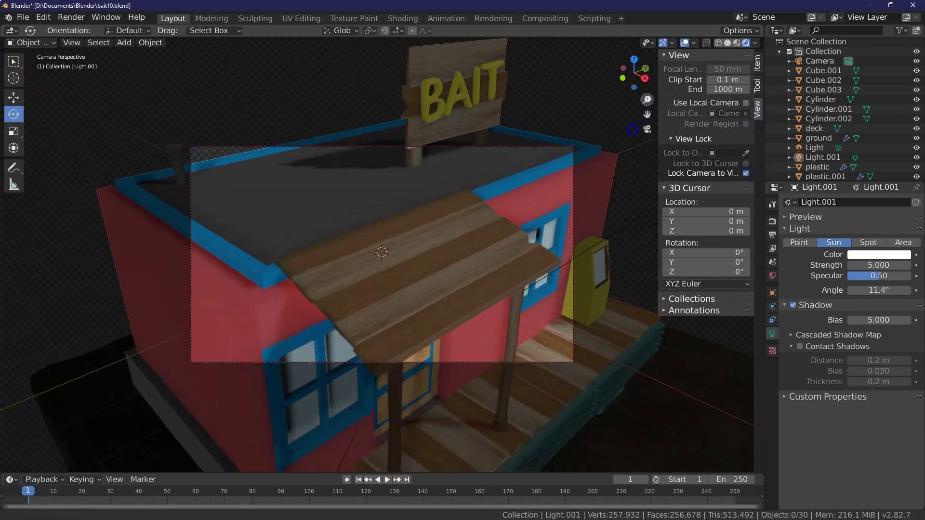
pyautogui.moveTo(487, 409); pyautogui.dragTo(629, 77, button='middle')
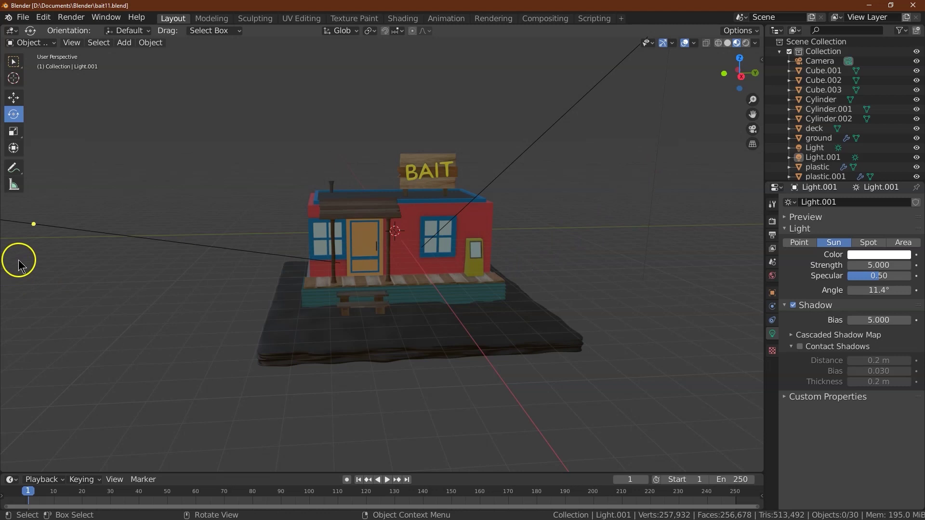
# - Select the shop walls and set the building material's subsurface color to hex FFB057
pyautogui.click(427, 221)
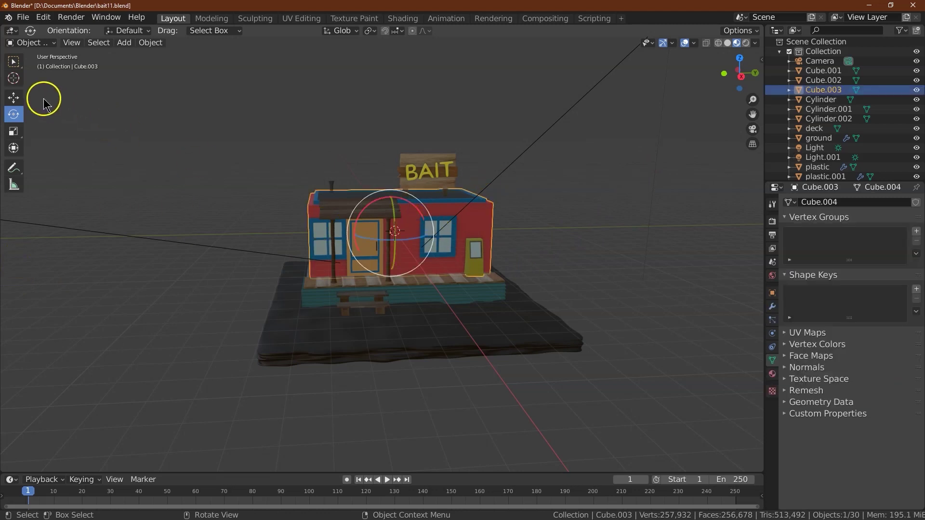
pyautogui.click(14, 62)
pyautogui.moveTo(752, 100); pyautogui.dragTo(651, 126)
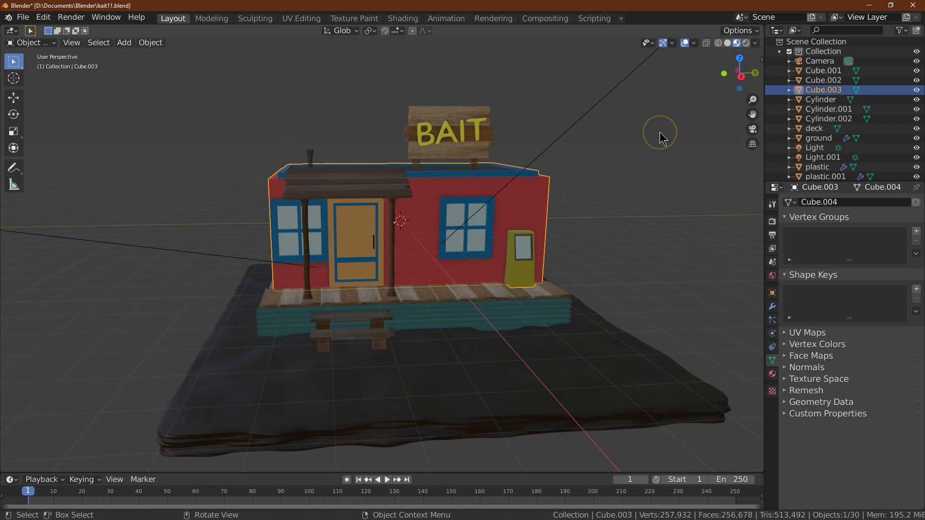
pyautogui.press('alt')
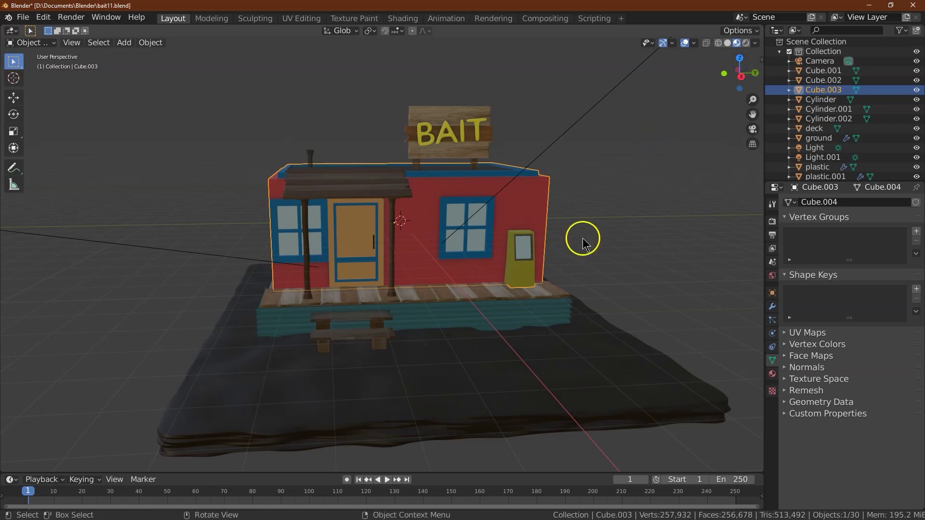
pyautogui.click(773, 376)
pyautogui.scroll(3, 807, 219)
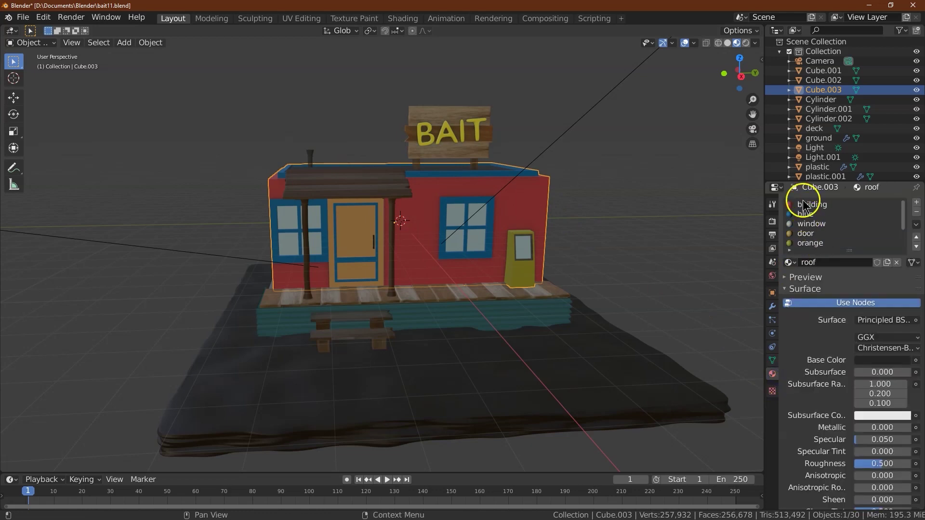
pyautogui.click(805, 206)
pyautogui.scroll(-3, 825, 366)
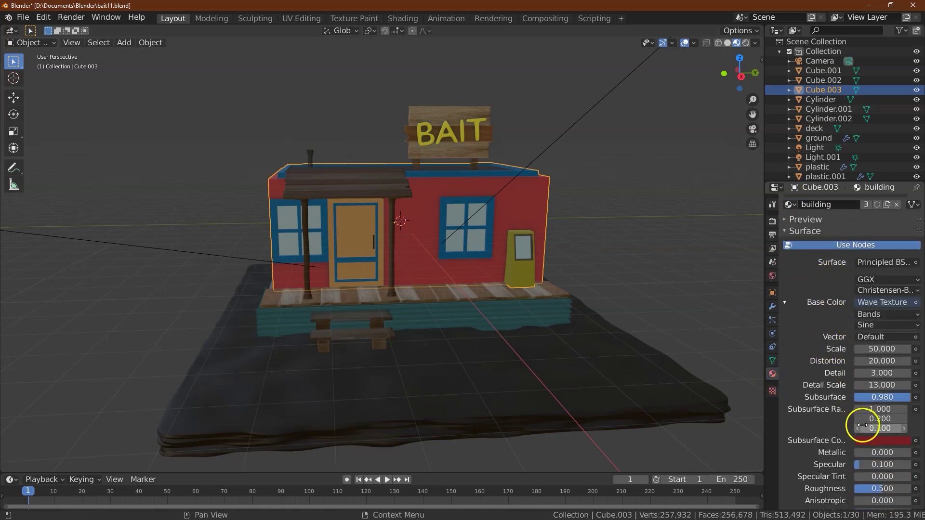
pyautogui.click(875, 441)
pyautogui.click(893, 384)
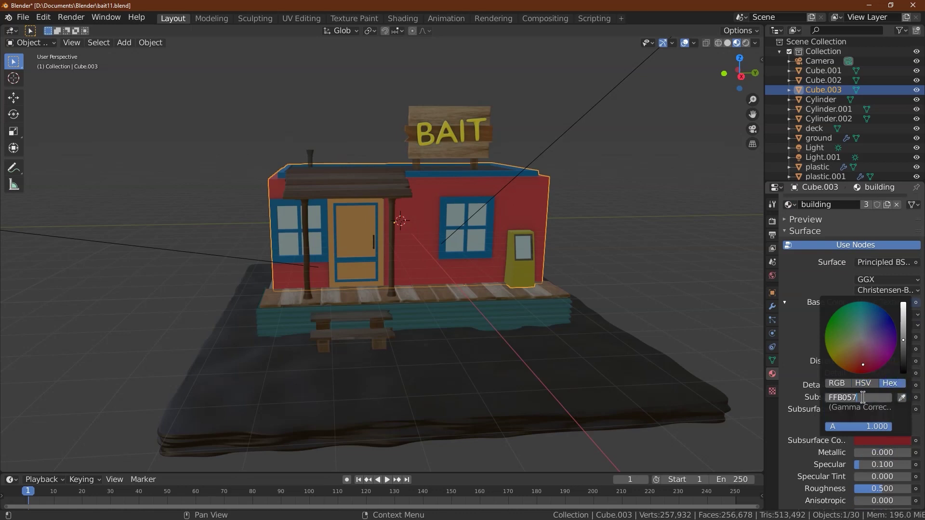
pyautogui.press('Return')
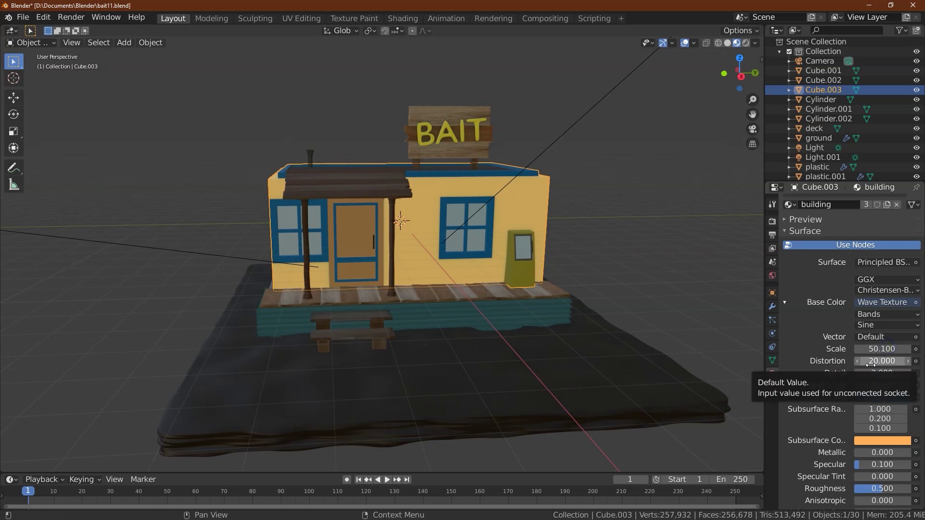
# - Set the building material's wave texture to scale 20 and detail scale 5
pyautogui.click(870, 347)
pyautogui.write('20')
pyautogui.press('Return')
pyautogui.click(885, 385)
pyautogui.write('5')
pyautogui.press('Return')
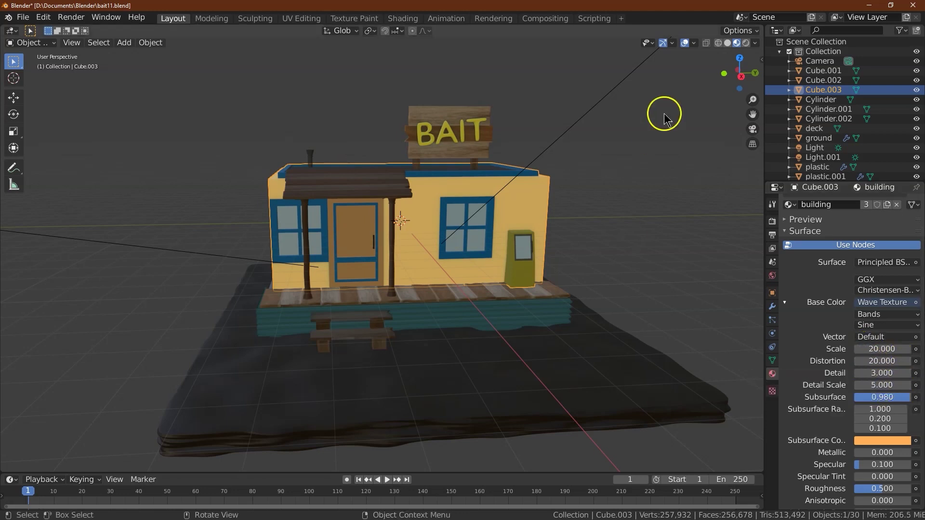
# - Refine the building material to wave scale 15, distortion 25 and subsurface 0.95, after trying a scale of 10
pyautogui.scroll(5, 661, 114)
pyautogui.click(883, 350)
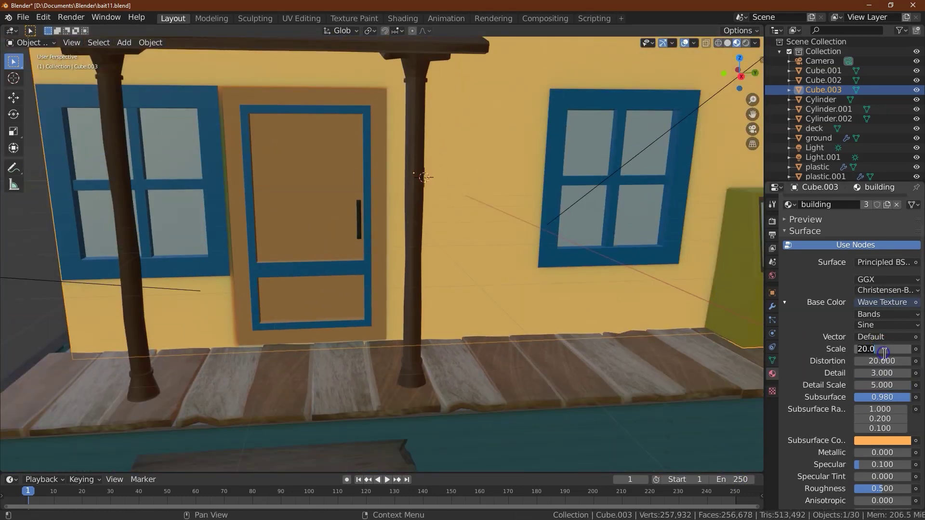
pyautogui.write('10')
pyautogui.press('Return')
pyautogui.moveTo(889, 396); pyautogui.dragTo(887, 396)
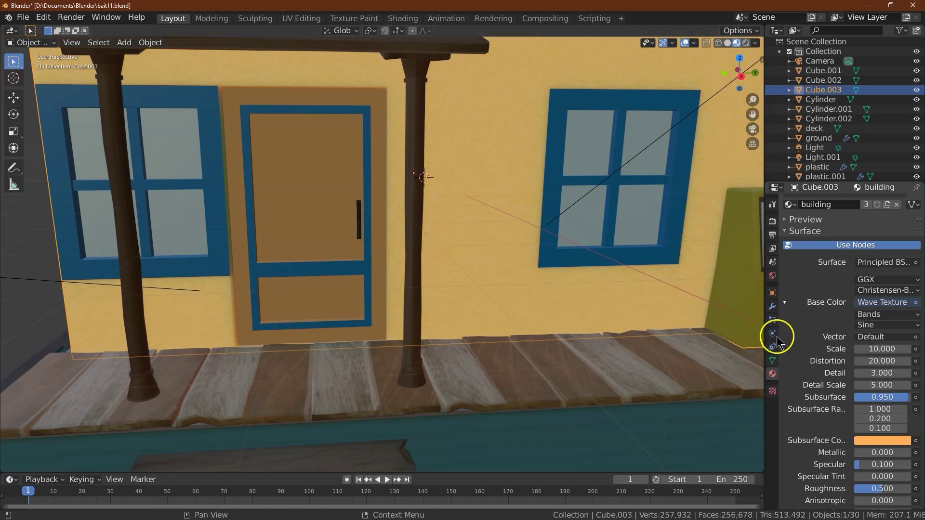
pyautogui.click(887, 348)
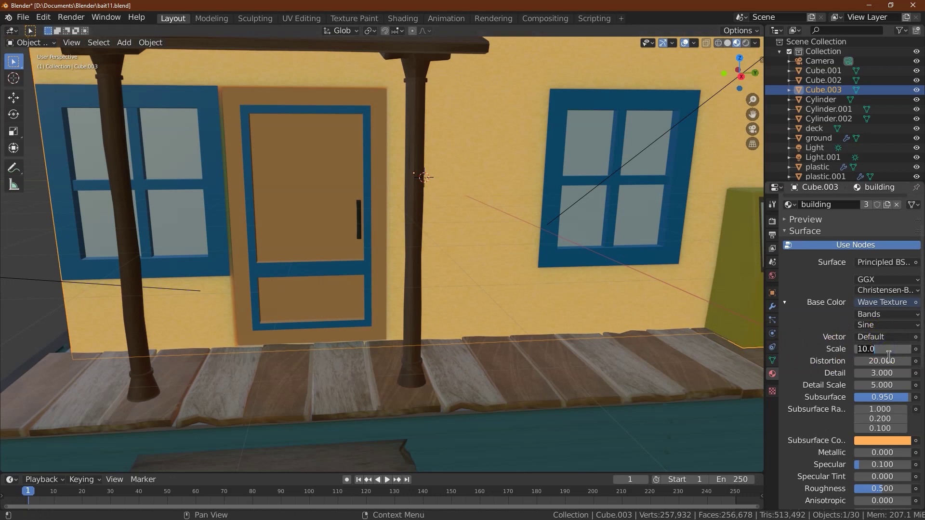
pyautogui.press('Return')
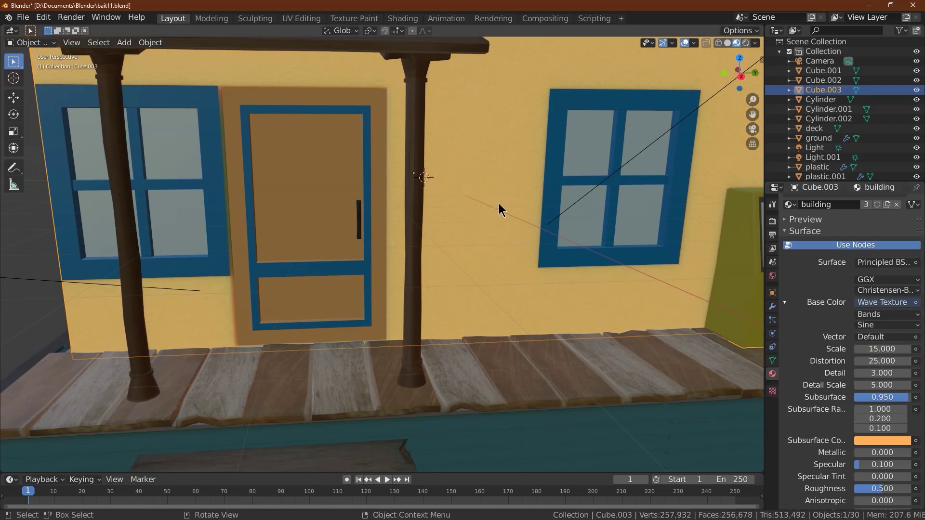
# - Select the porch roof and set its wood material to subsurface 0.8 and subsurface color hex 411D1B
pyautogui.moveTo(753, 100); pyautogui.dragTo(746, 208)
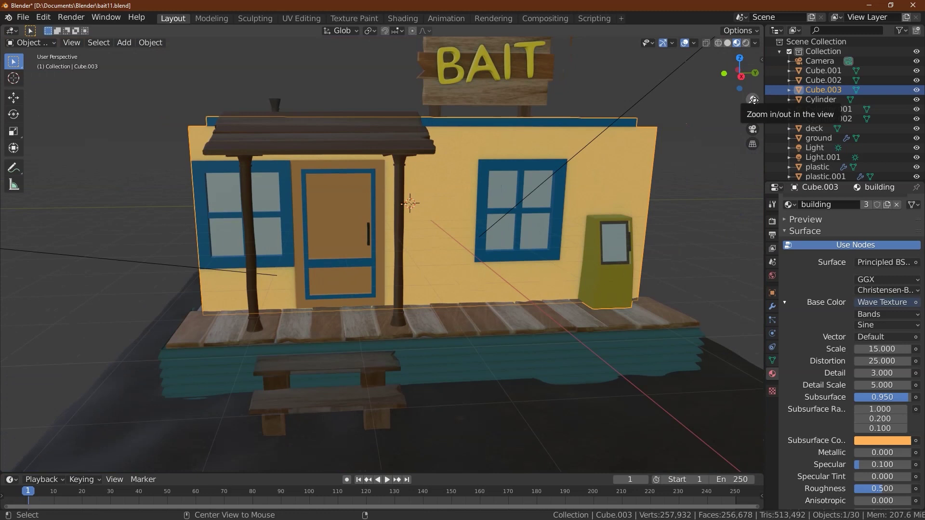
pyautogui.click(377, 143)
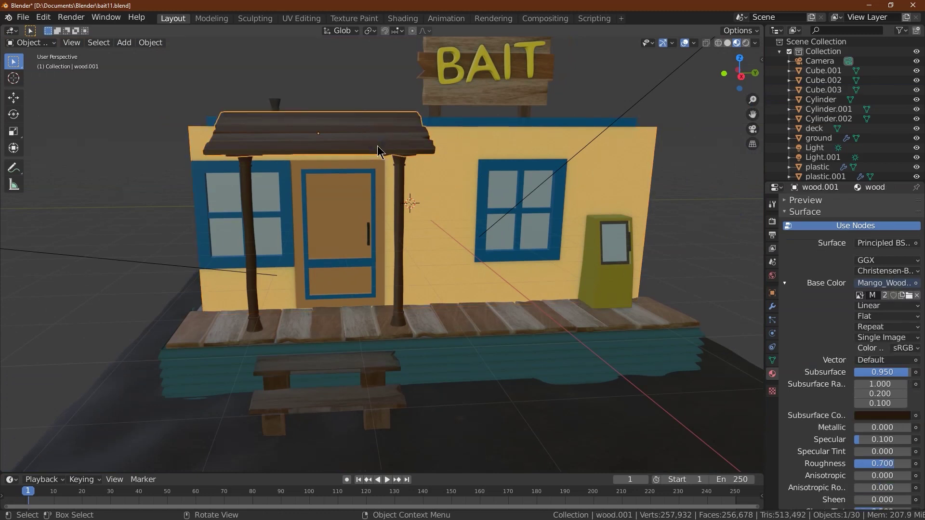
pyautogui.scroll(-2, 867, 335)
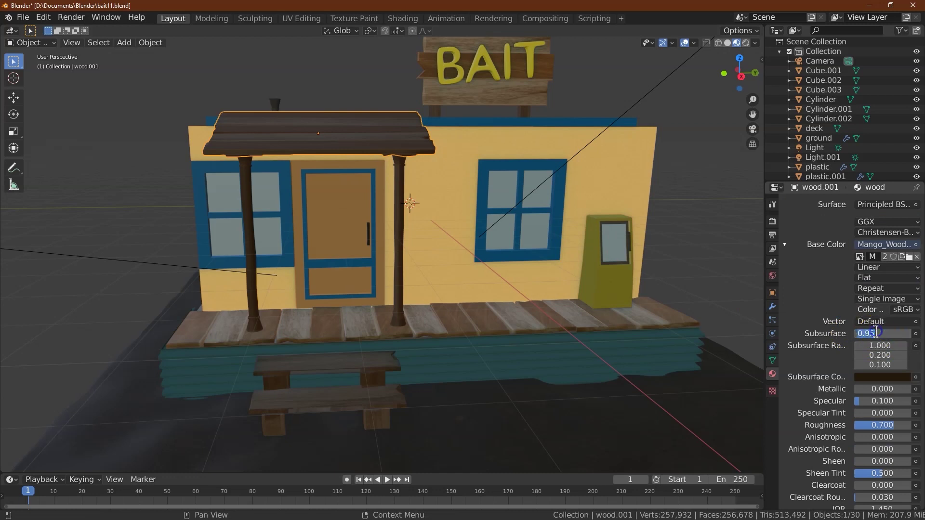
pyautogui.press('Return')
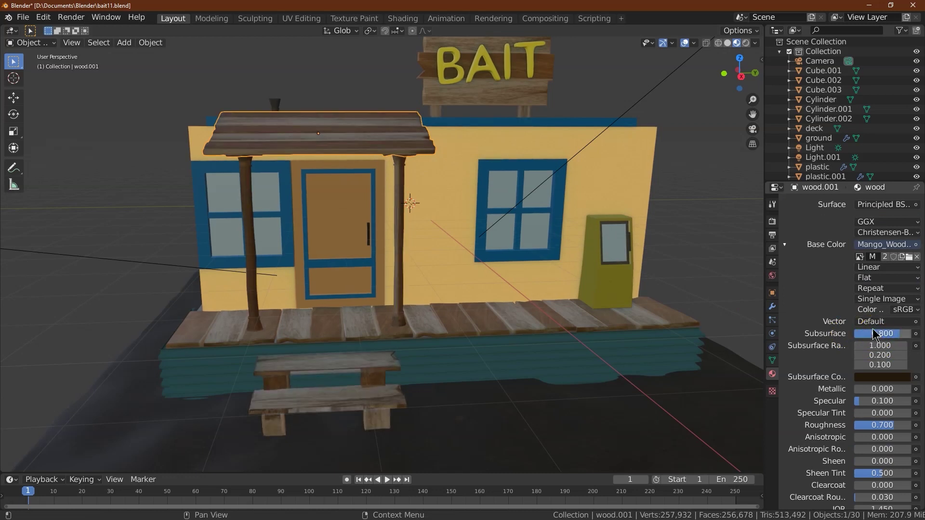
pyautogui.click(882, 377)
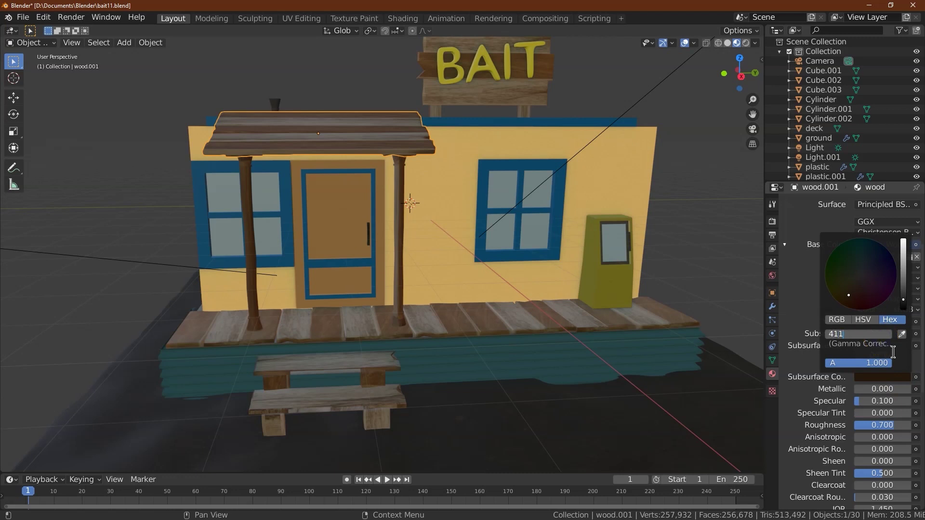
pyautogui.write('411d1b')
pyautogui.press('Return')
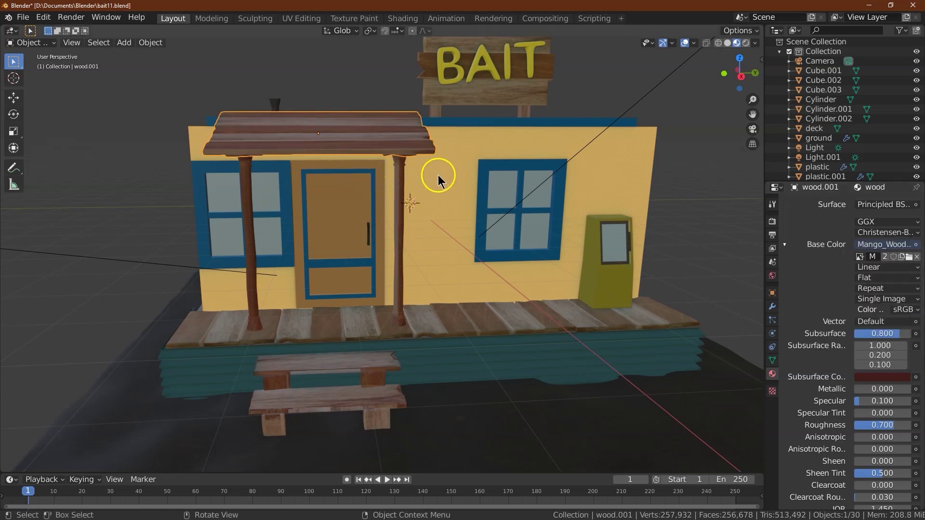
# - Set the teal plastic skirting's specular to 0.05 and adjust its base color to about hex 27413F
pyautogui.click(601, 365)
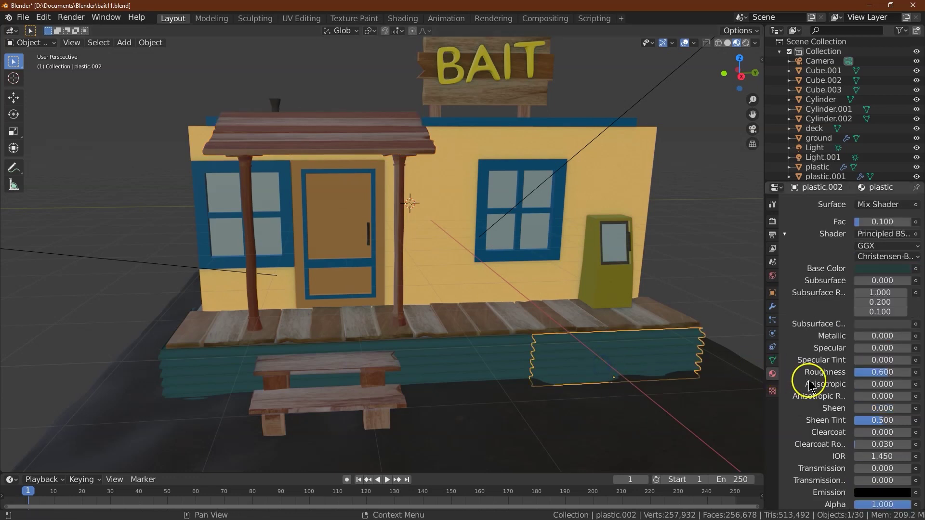
pyautogui.scroll(3, 837, 367)
pyautogui.click(891, 308)
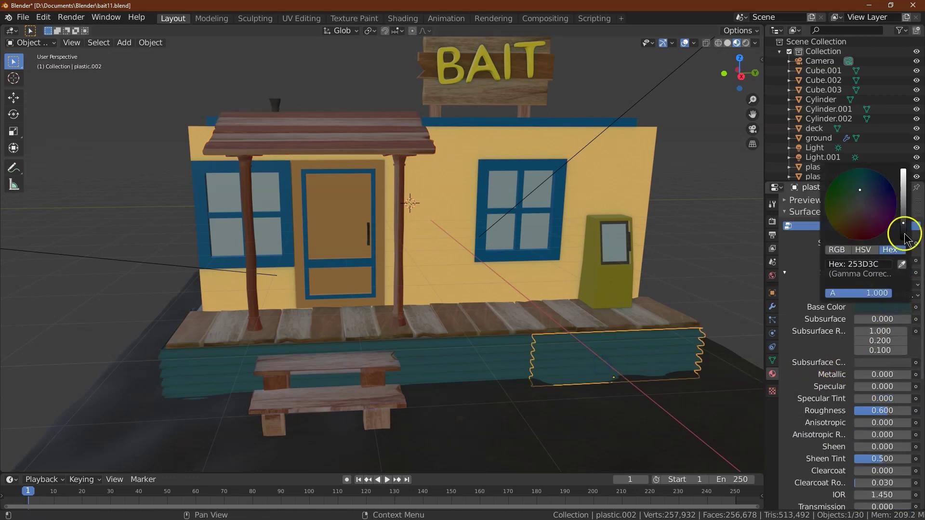
pyautogui.click(889, 306)
pyautogui.moveTo(903, 243); pyautogui.dragTo(903, 225)
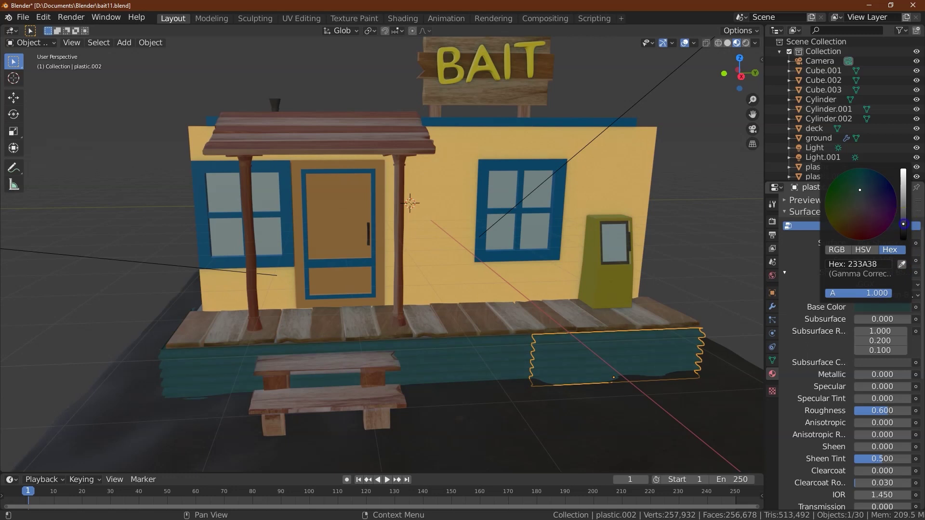
pyautogui.click(713, 161)
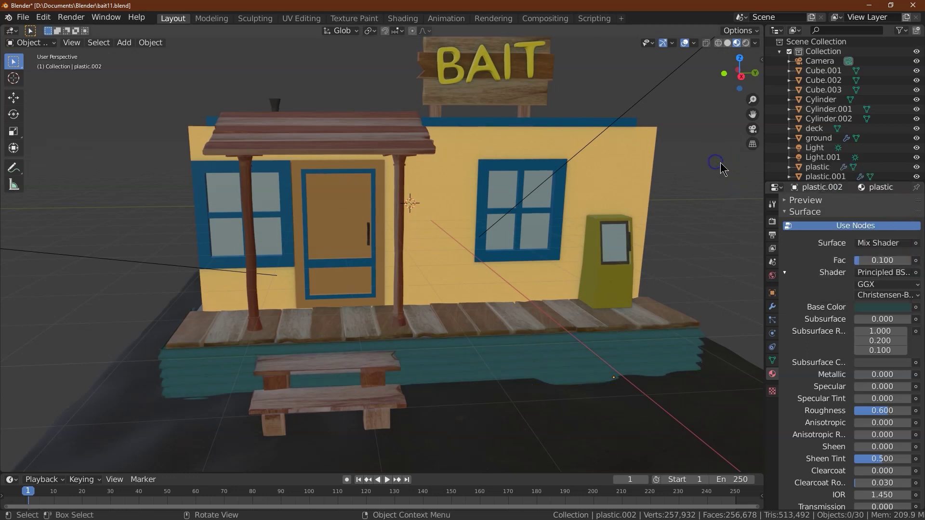
pyautogui.click(866, 387)
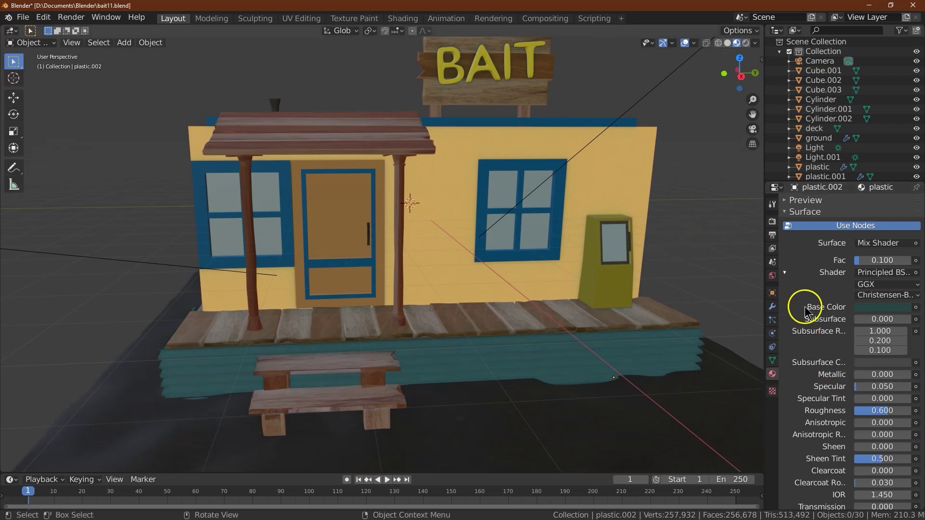
pyautogui.click(882, 307)
pyautogui.moveTo(904, 225); pyautogui.dragTo(904, 223)
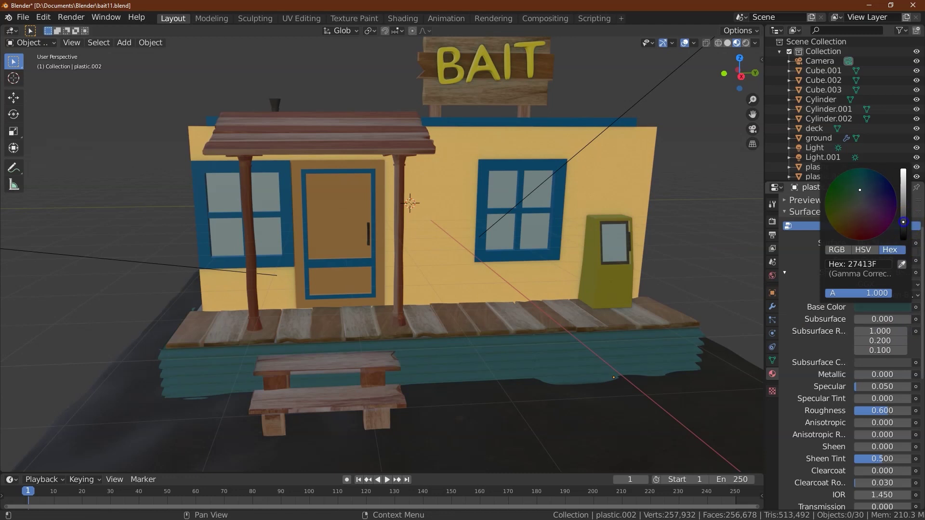
# - Preview the shop in rendered shading and darken the plastic skirting's base color
pyautogui.click(746, 42)
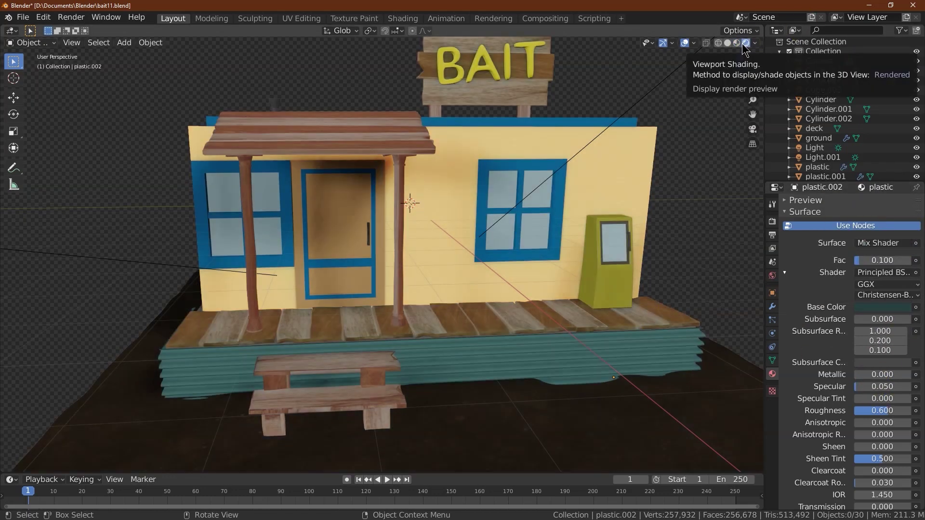
pyautogui.click(885, 306)
pyautogui.click(904, 232)
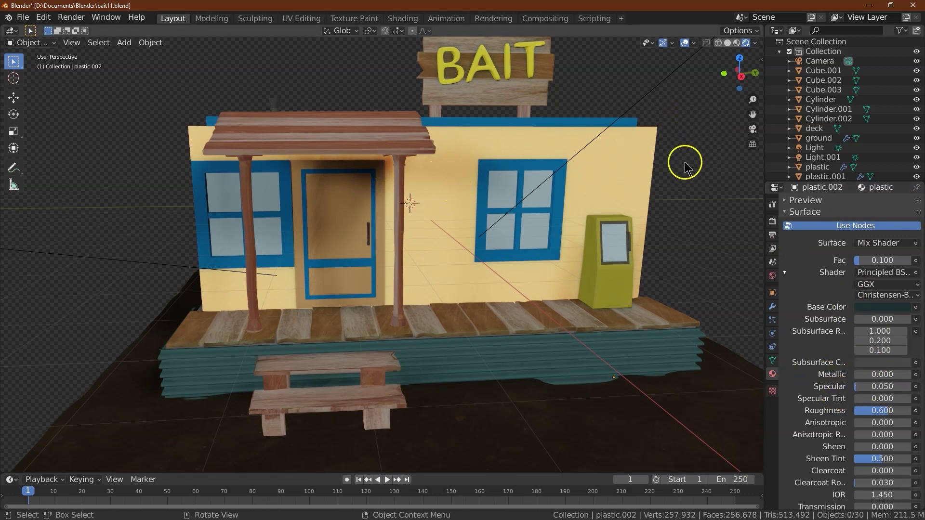
# - Switch to solid shading and duplicate the right-hand porch post, offsetting the copy about 1 m in X, 6.87 m in Y and -1.2 m in Z
pyautogui.click(728, 43)
pyautogui.click(737, 43)
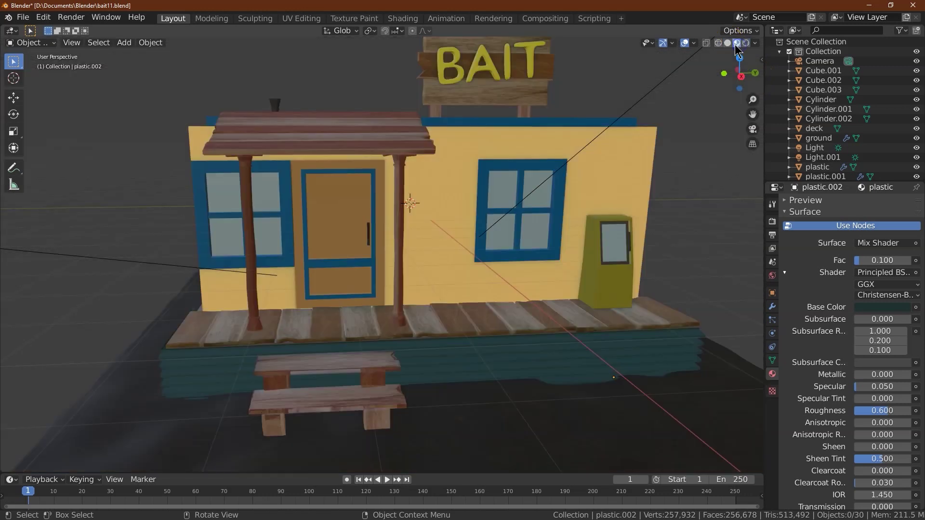
pyautogui.click(729, 44)
pyautogui.moveTo(753, 100); pyautogui.dragTo(717, 188)
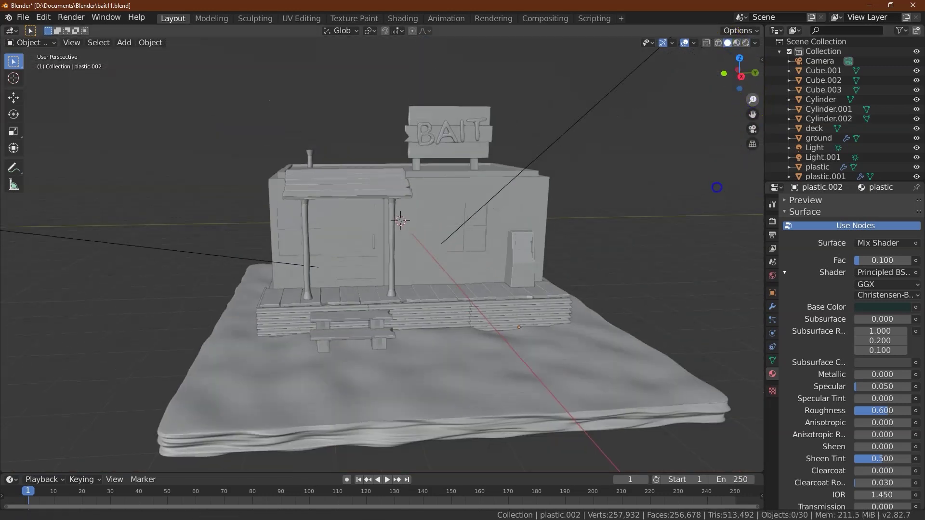
pyautogui.click(394, 260)
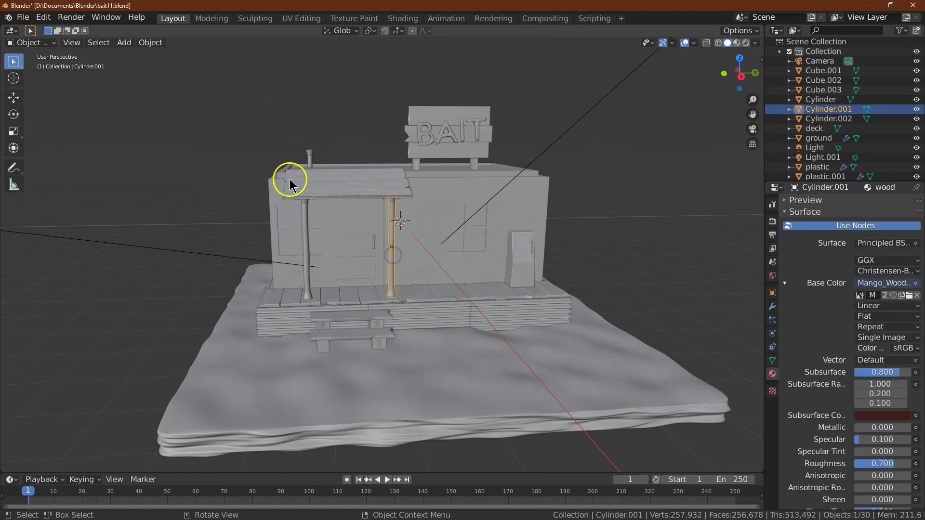
pyautogui.click(151, 43)
pyautogui.moveTo(173, 77)
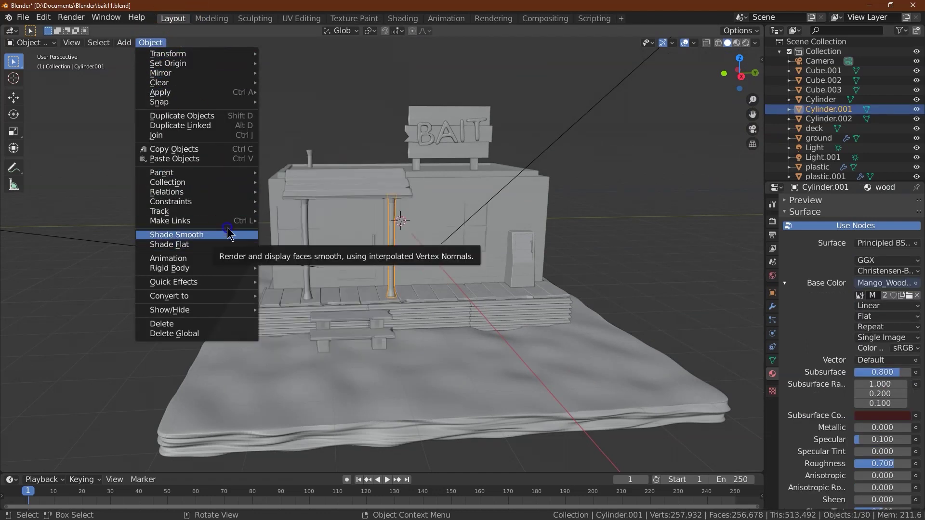
pyautogui.click(228, 116)
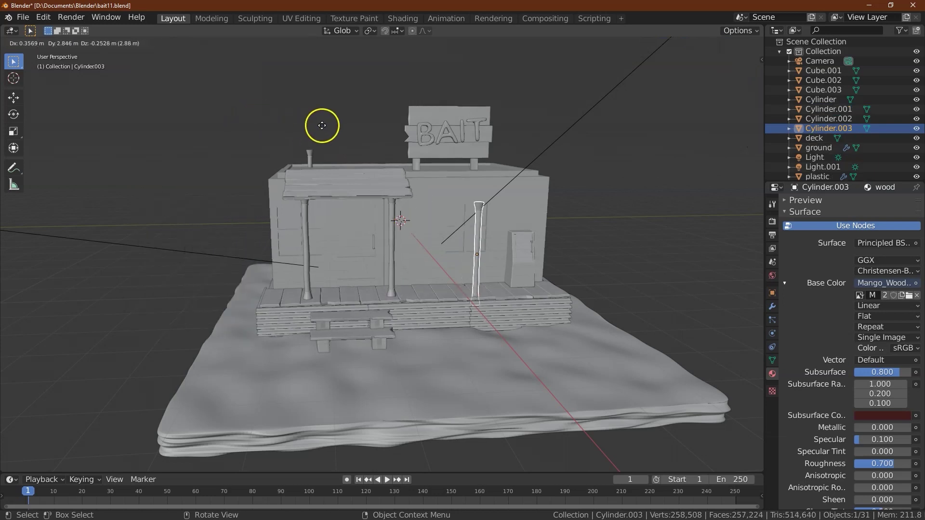
pyautogui.click(434, 153)
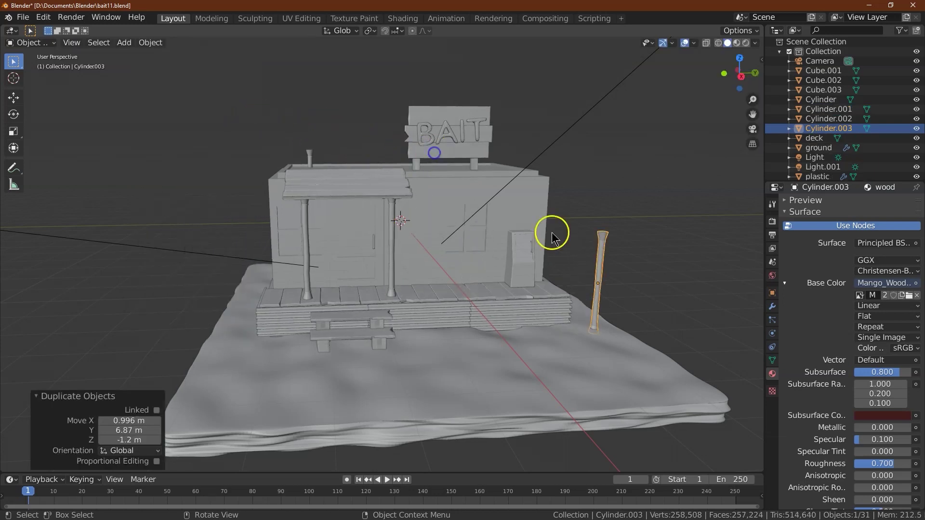
# - Rename the duplicated porch post as post
pyautogui.click(773, 294)
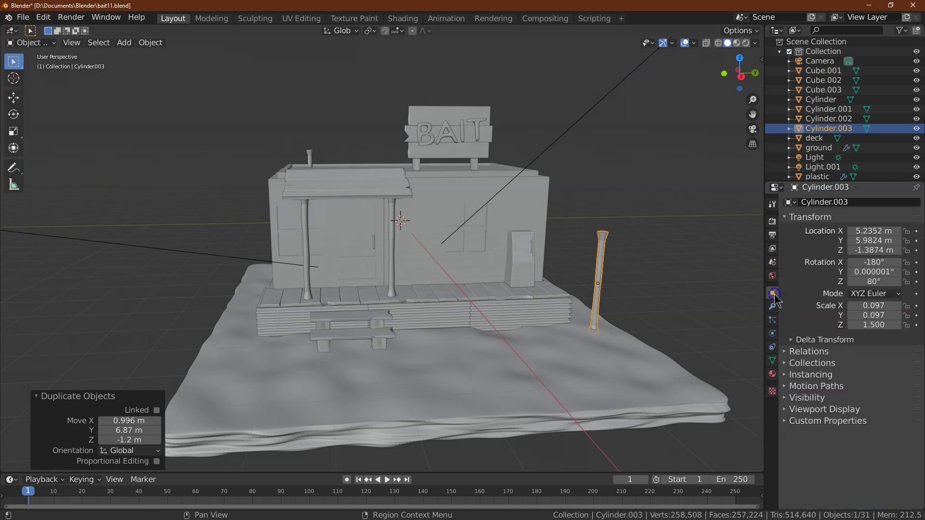
pyautogui.click(864, 201)
pyautogui.write('post')
pyautogui.press('Return')
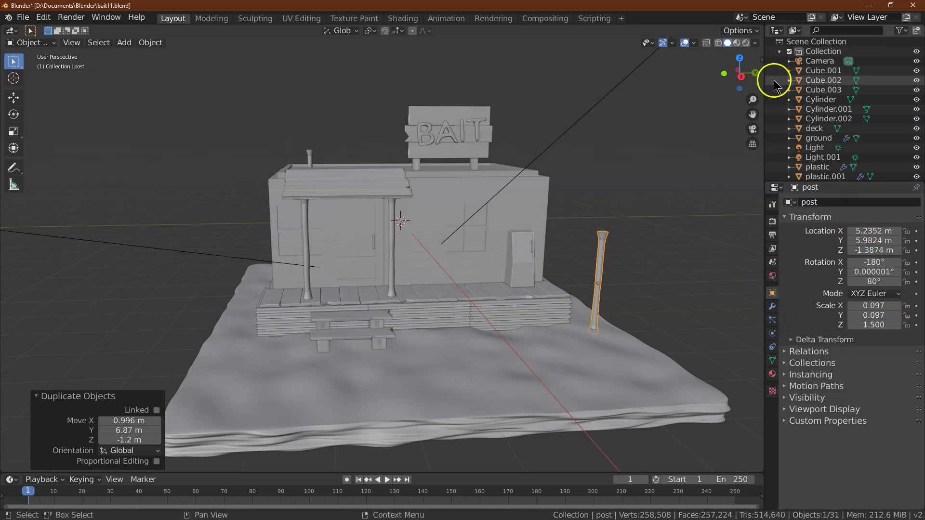
# - Move the new post away from the deck to about 6.22 m in X, and undo its small shift along Y
pyautogui.click(741, 57)
pyautogui.scroll(-4, 332, 98)
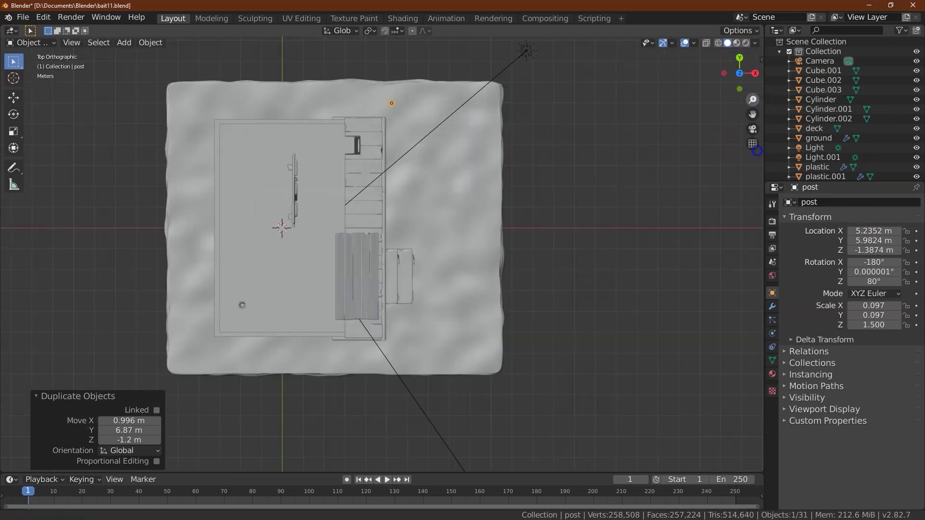
pyautogui.click(13, 98)
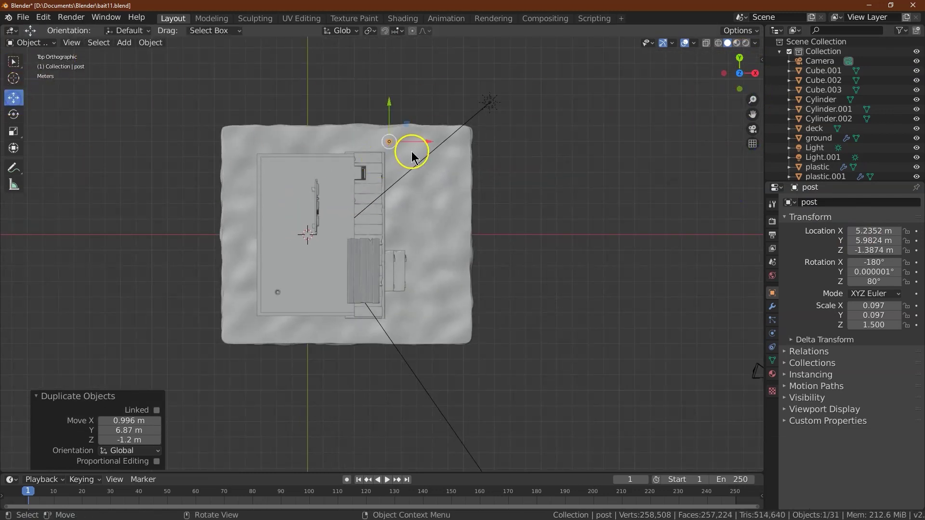
pyautogui.moveTo(429, 142); pyautogui.dragTo(444, 142)
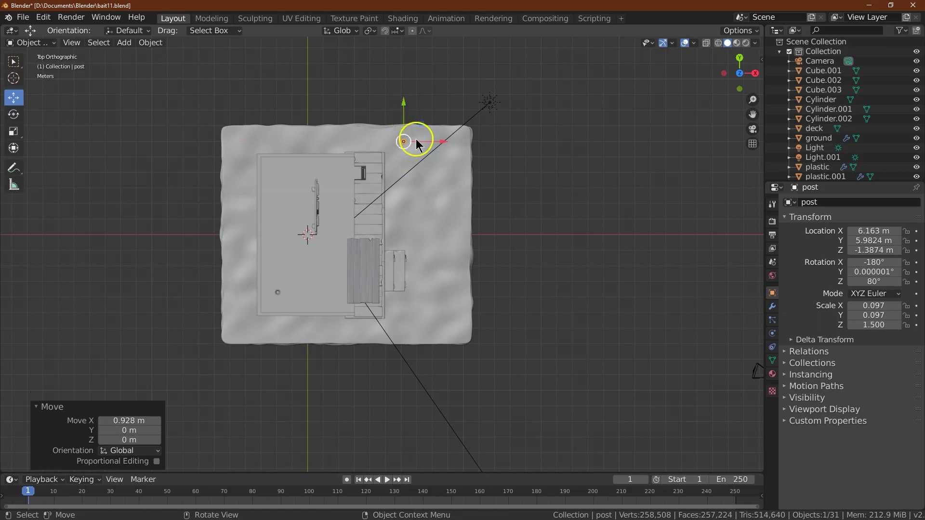
pyautogui.moveTo(403, 115); pyautogui.dragTo(407, 121)
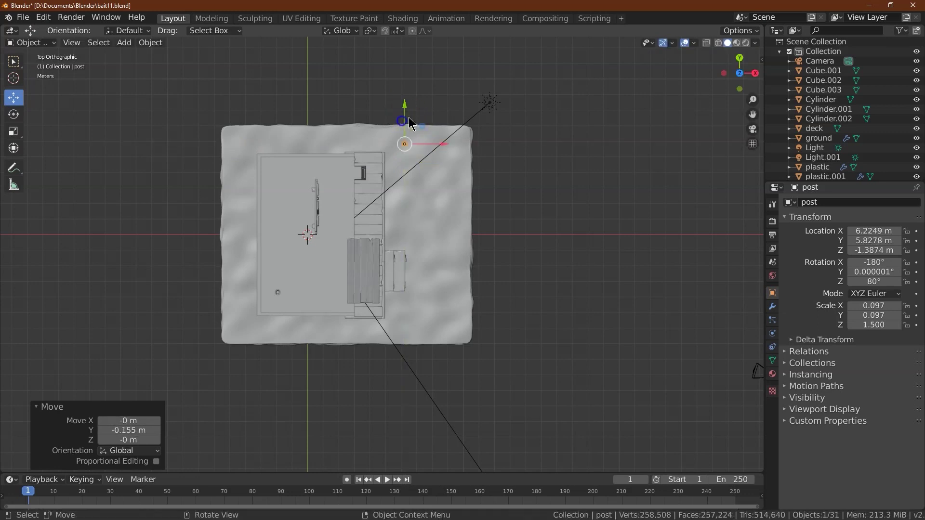
pyautogui.click(740, 58)
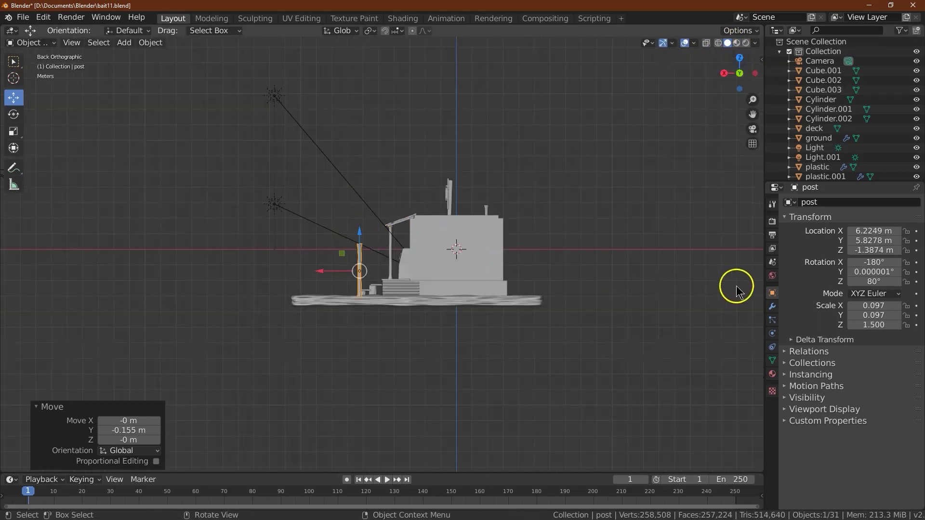
pyautogui.hotkey('ctrl', 'z')
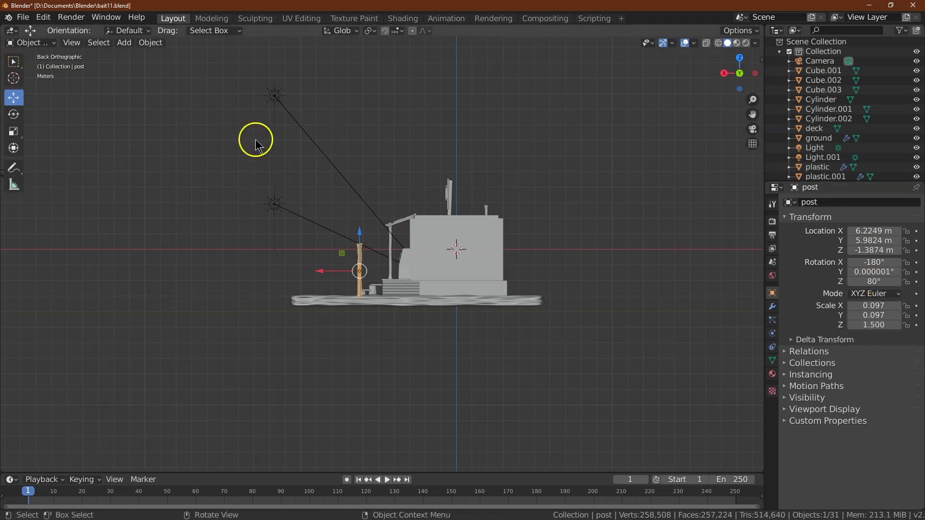
# - Apply the scale transform to the post beside the building
pyautogui.moveTo(734, 89); pyautogui.dragTo(721, 91)
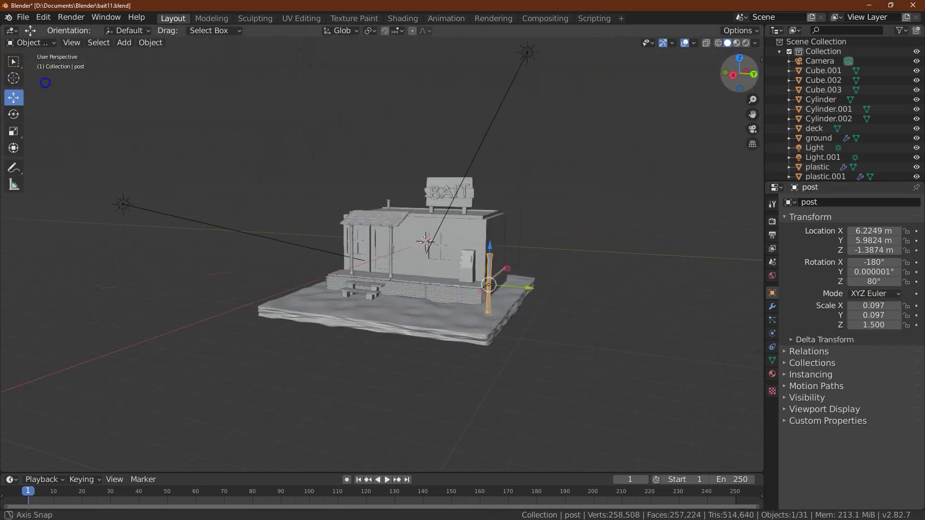
pyautogui.click(159, 47)
pyautogui.moveTo(198, 92)
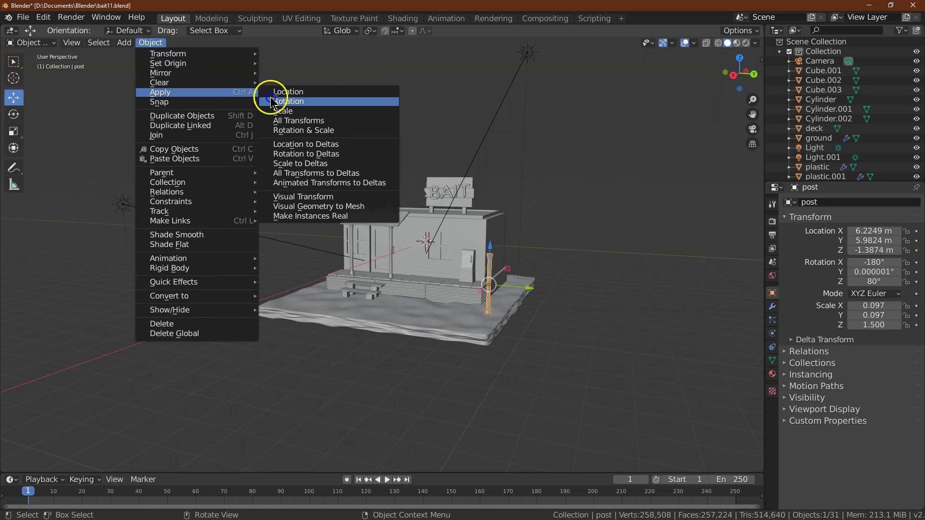
pyautogui.click(305, 110)
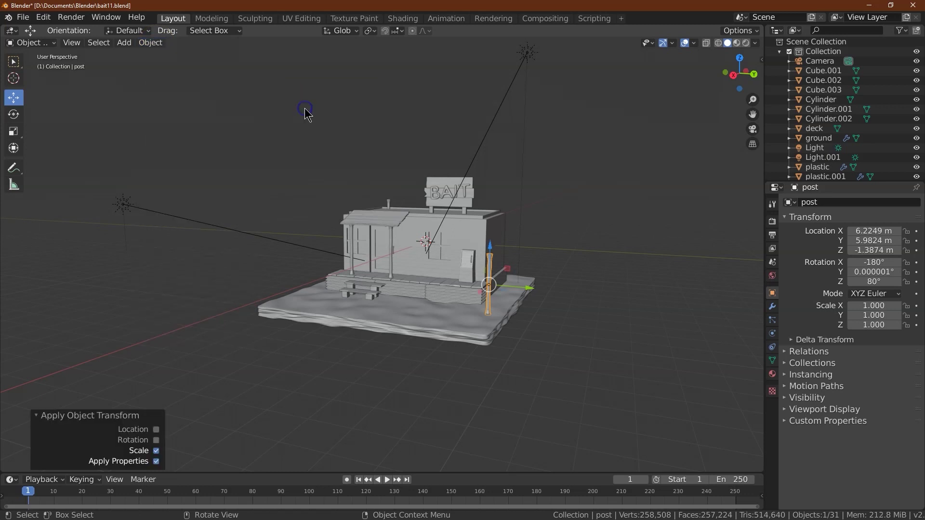
# - Set the post's scale to 2 on X, Y and Z and raise it 1.7 m along Z
pyautogui.click(871, 310)
pyautogui.write('2')
pyautogui.press('Tab')
pyautogui.write('2')
pyautogui.press('Tab')
pyautogui.write('2')
pyautogui.press('Return')
pyautogui.moveTo(488, 252); pyautogui.dragTo(484, 217)
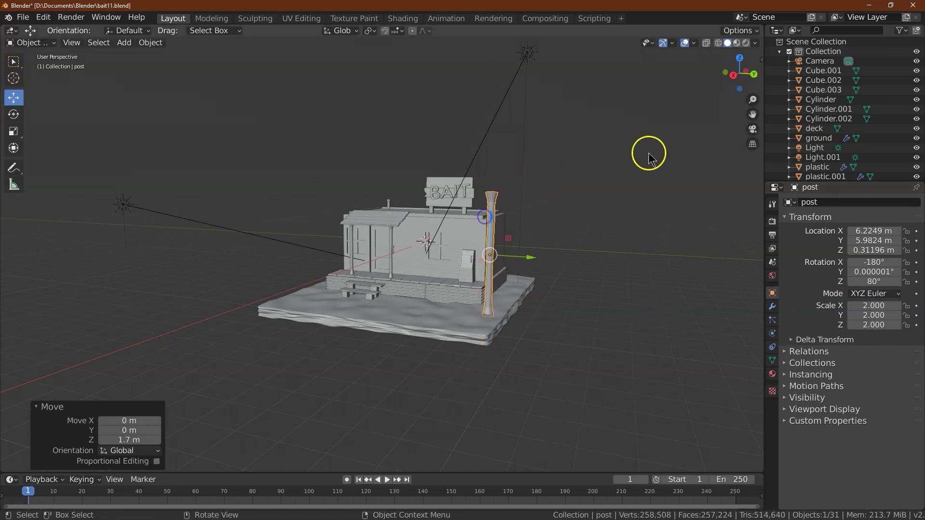
# - Set the post's Z scale to 1.5 and lower the post back onto the ground
pyautogui.click(733, 75)
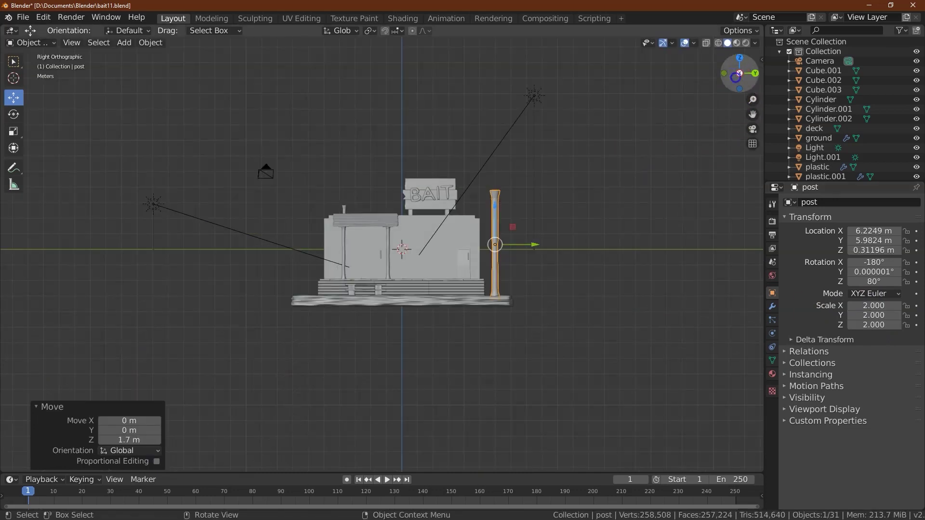
pyautogui.moveTo(735, 76); pyautogui.dragTo(745, 72)
pyautogui.click(874, 324)
pyautogui.write('2.0')
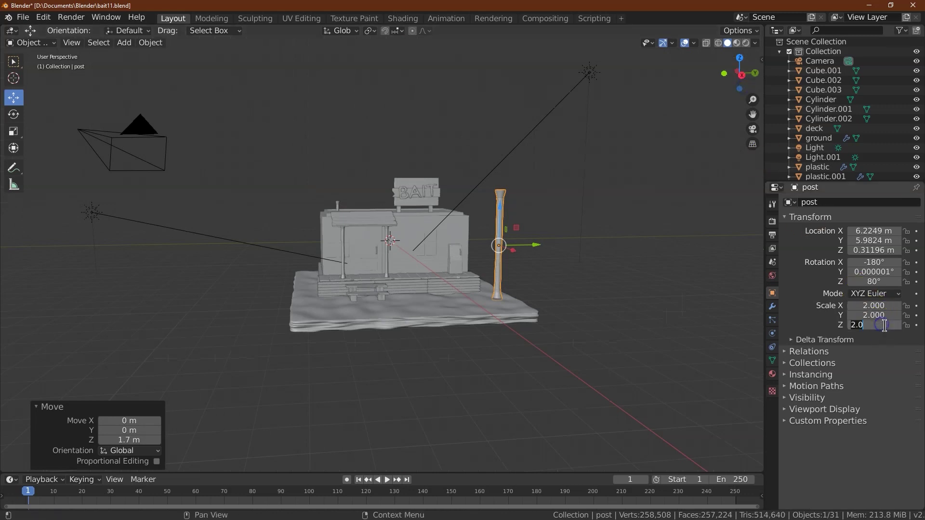
pyautogui.write('5')
pyautogui.press('Return')
pyautogui.moveTo(500, 208); pyautogui.dragTo(501, 222)
# - Reduce the post's Z scale to 1.3 and lower it so its base rests on the ground
pyautogui.click(733, 74)
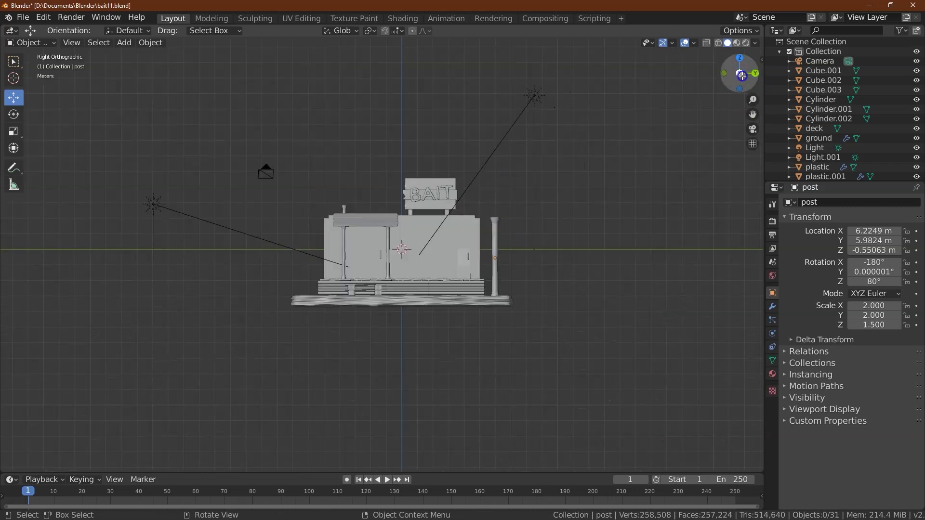
pyautogui.click(885, 326)
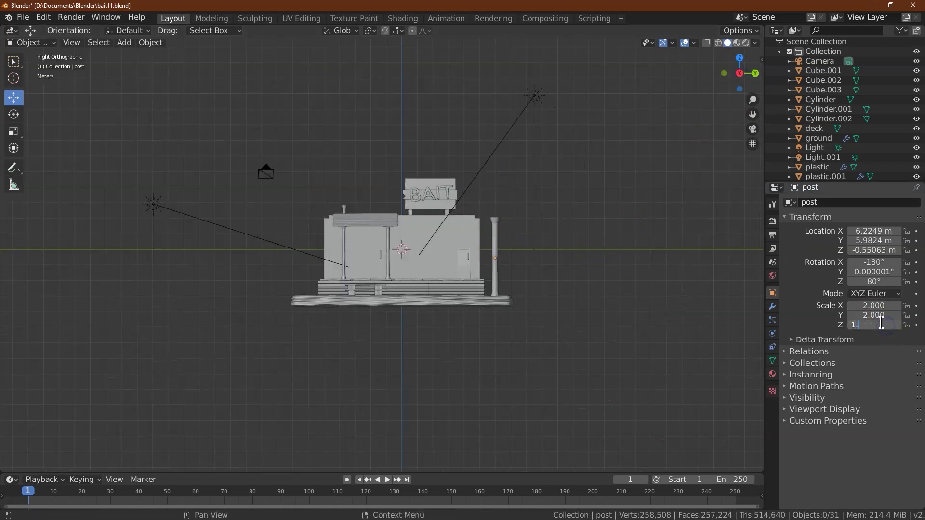
pyautogui.write('1.3')
pyautogui.press('Return')
pyautogui.moveTo(495, 221); pyautogui.dragTo(496, 229)
pyautogui.click(555, 188)
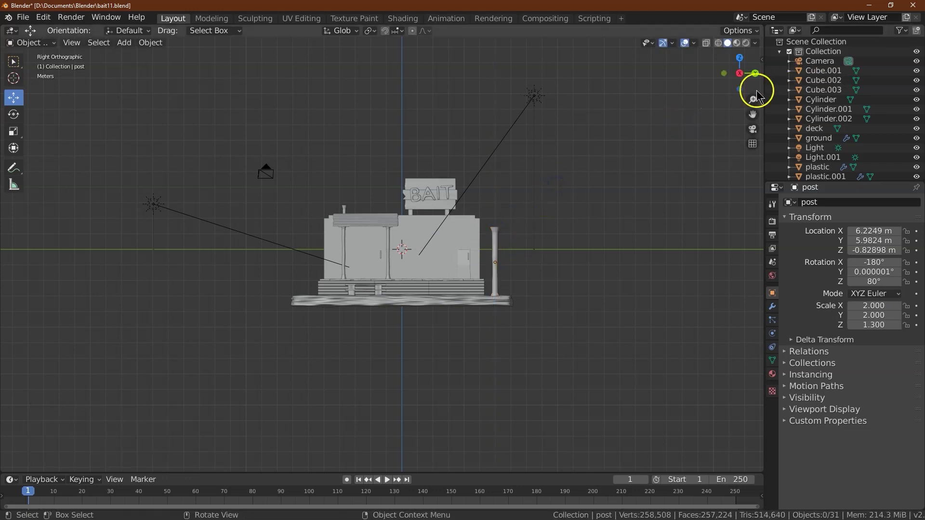
# - Select the post and switch it to Edit Mode
pyautogui.moveTo(752, 99); pyautogui.dragTo(741, 48)
pyautogui.scroll(2, 516, 310)
pyautogui.click(554, 326)
pyautogui.click(30, 43)
pyautogui.click(37, 64)
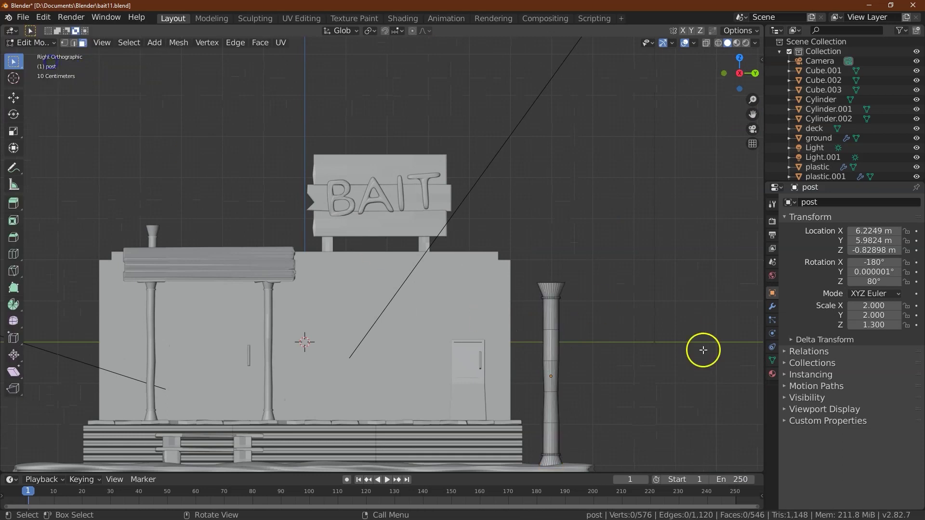
# - Select the edge loop just above the post's origin, move it -0.05 m along X, and clear the selection
pyautogui.scroll(2, 674, 212)
pyautogui.moveTo(753, 115); pyautogui.dragTo(641, 10)
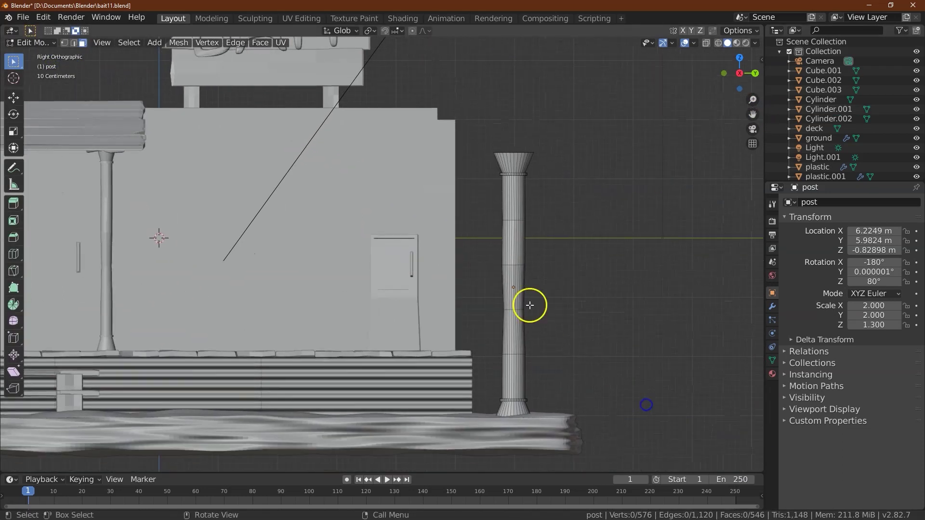
pyautogui.scroll(3, 572, 249)
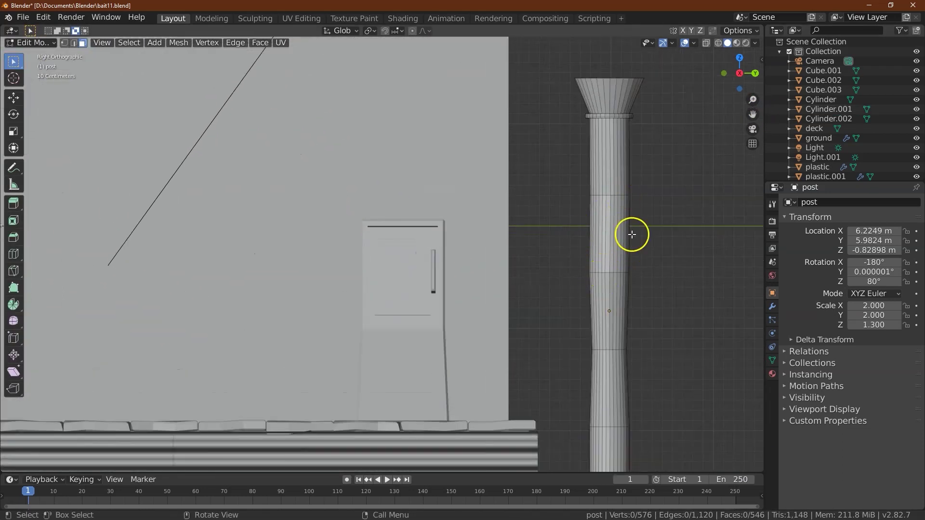
pyautogui.moveTo(745, 76); pyautogui.dragTo(64, 92)
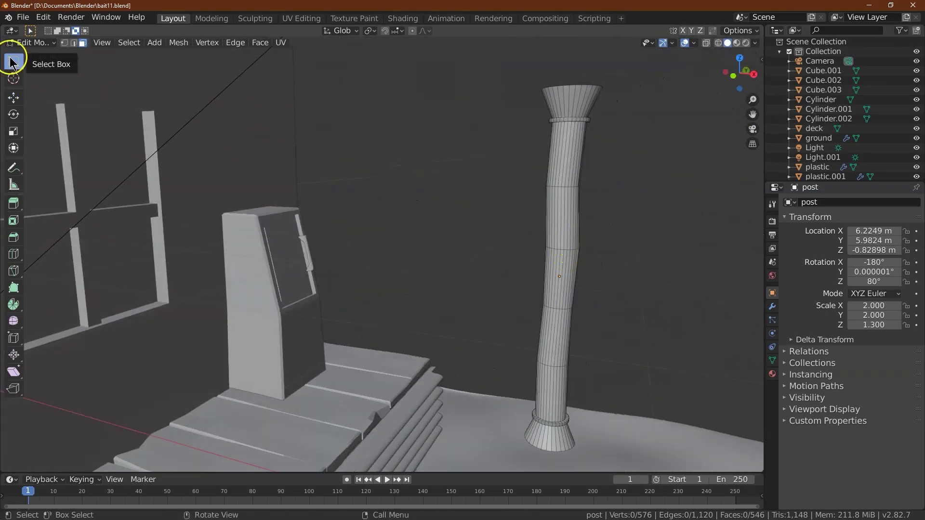
pyautogui.click(571, 249)
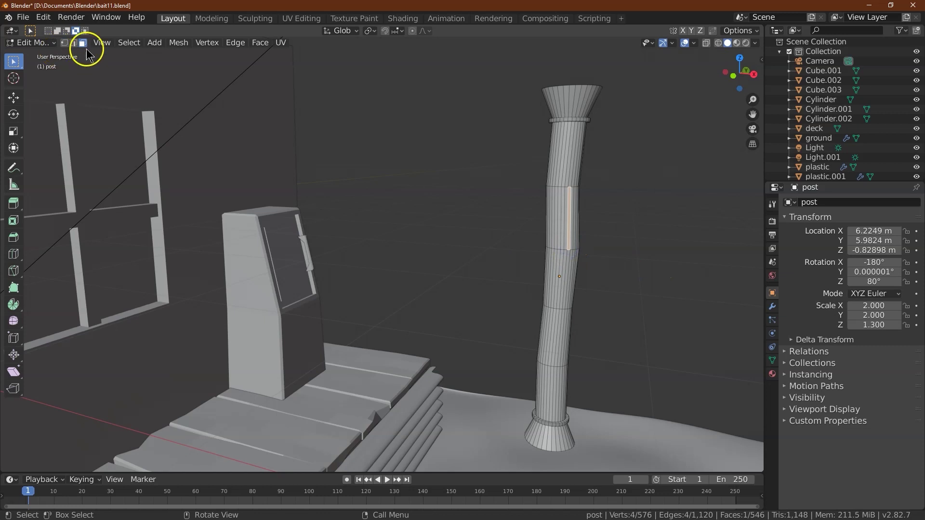
pyautogui.click(73, 42)
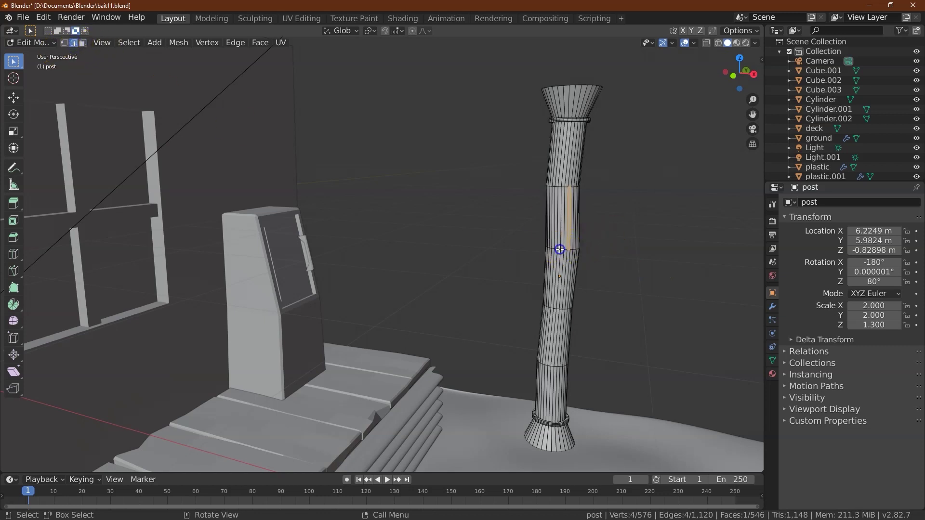
pyautogui.moveTo(759, 80); pyautogui.dragTo(587, 109)
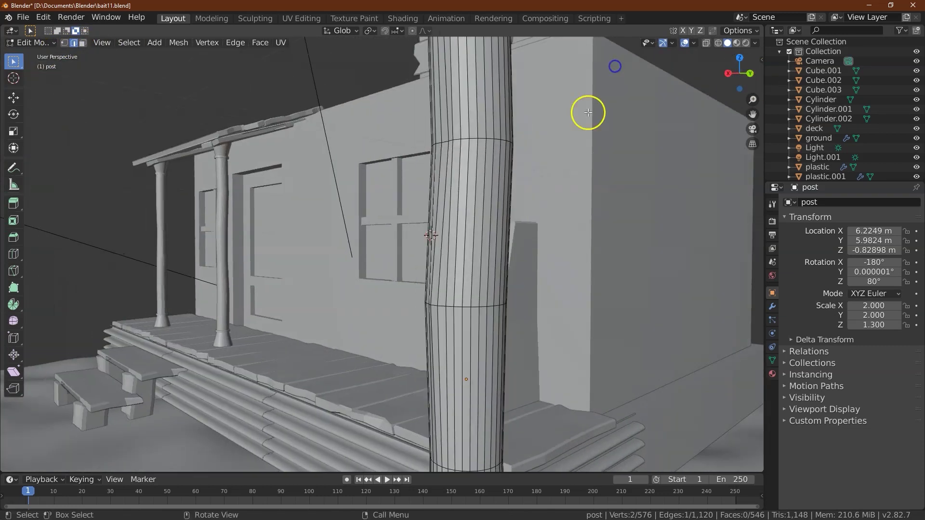
pyautogui.click(132, 48)
pyautogui.moveTo(155, 190)
pyautogui.click(260, 191)
pyautogui.click(13, 97)
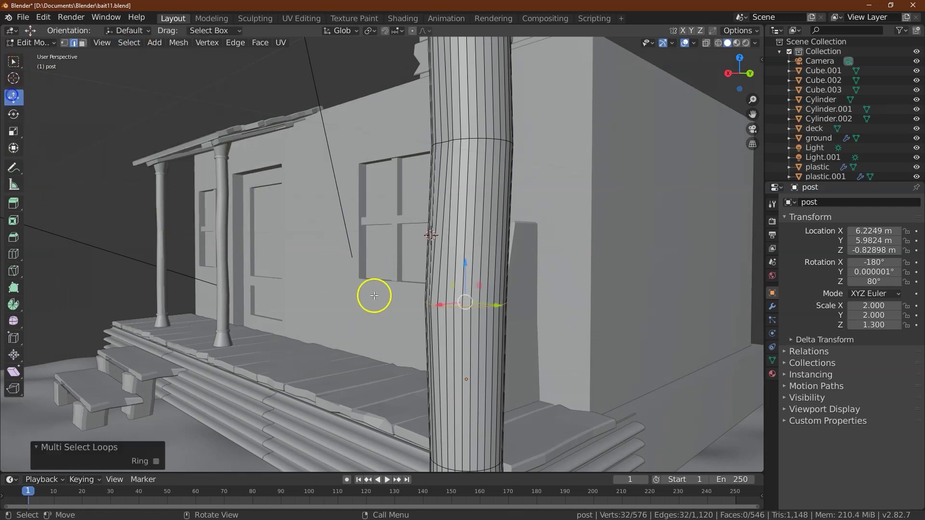
pyautogui.moveTo(441, 310); pyautogui.dragTo(450, 307)
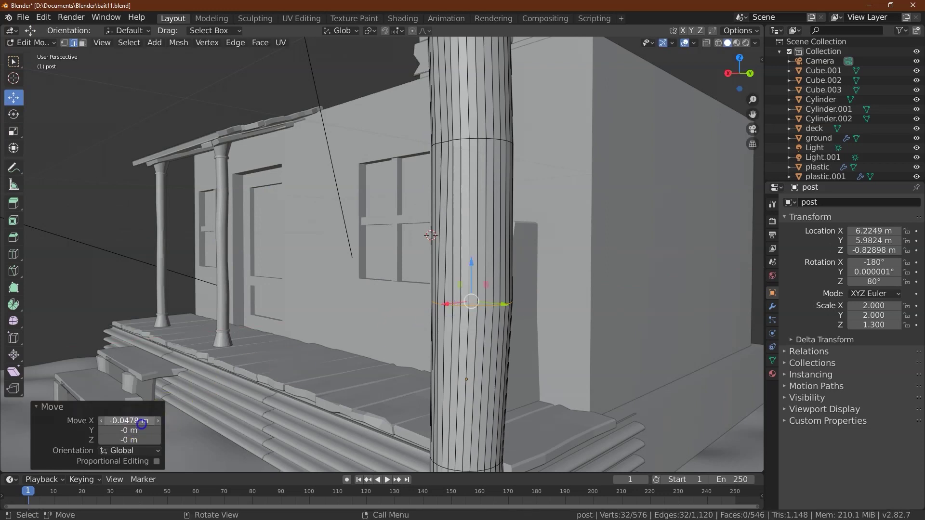
pyautogui.press('Return')
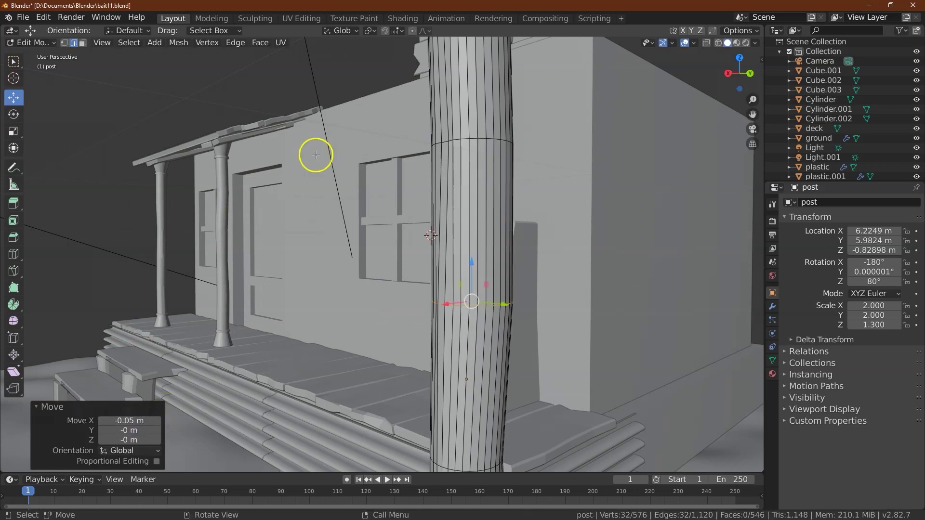
pyautogui.moveTo(738, 80); pyautogui.dragTo(753, 154)
pyautogui.hotkey('alt', 'a')
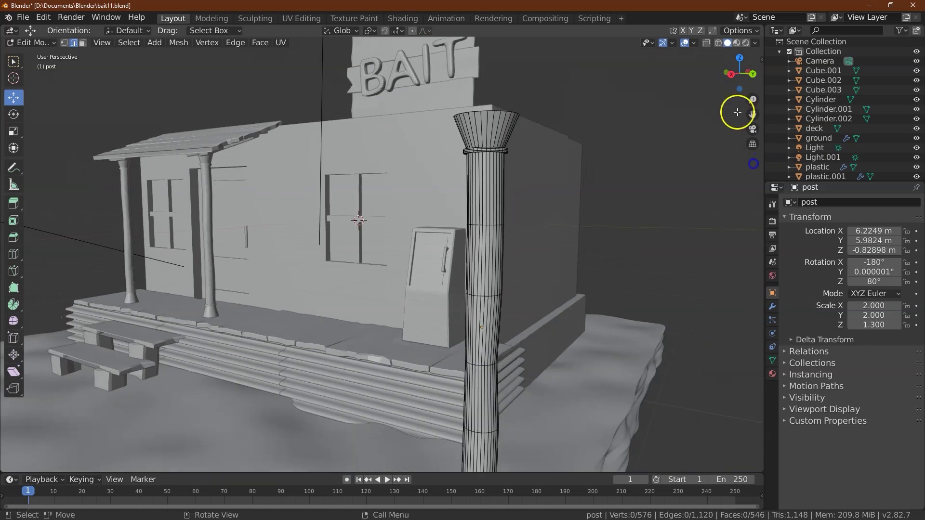
# - Reselect the edge loop just above the post's origin, scale it by 0.9 on X and Y, and deselect it
pyautogui.moveTo(739, 73); pyautogui.dragTo(775, 72)
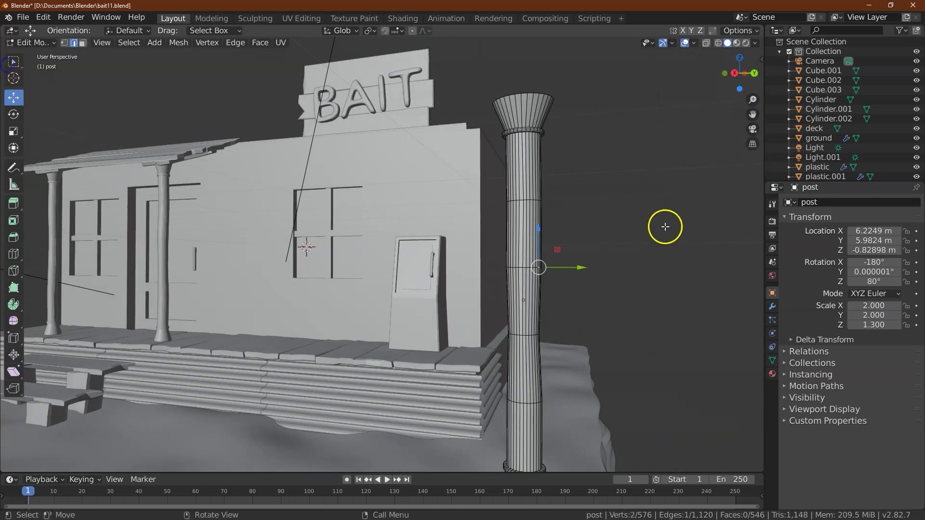
pyautogui.click(130, 42)
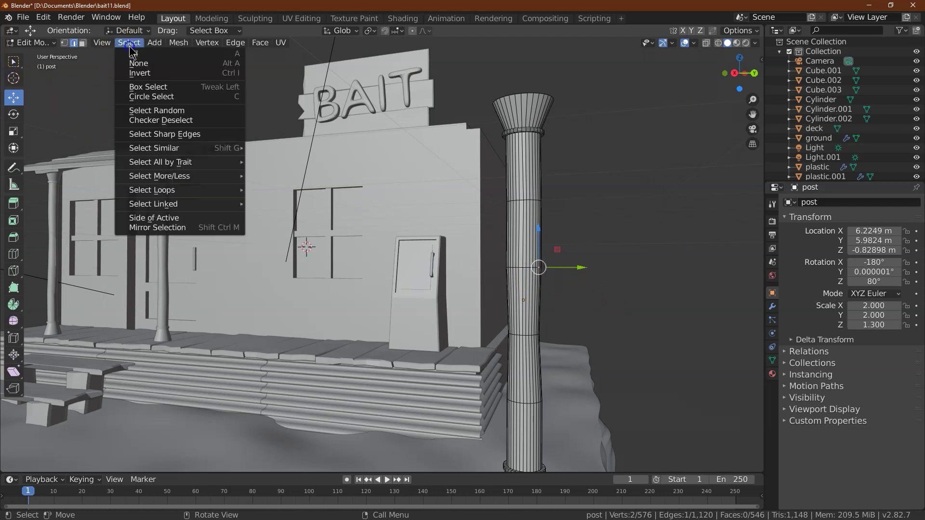
pyautogui.moveTo(176, 193)
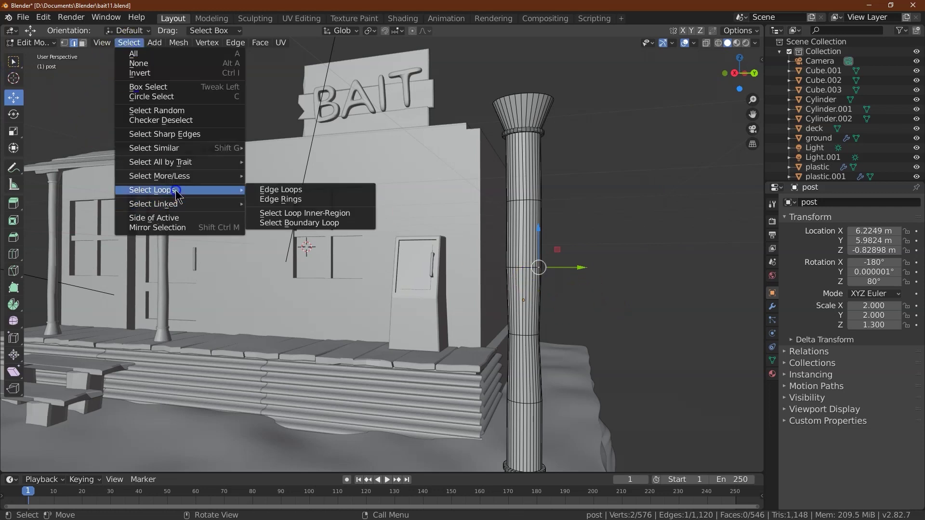
pyautogui.click(285, 189)
pyautogui.click(13, 131)
pyautogui.moveTo(565, 285); pyautogui.dragTo(556, 284)
pyautogui.click(131, 423)
pyautogui.write('.9')
pyautogui.press('Tab')
pyautogui.write('.9')
pyautogui.press('Tab')
pyautogui.click(166, 441)
pyautogui.click(657, 314)
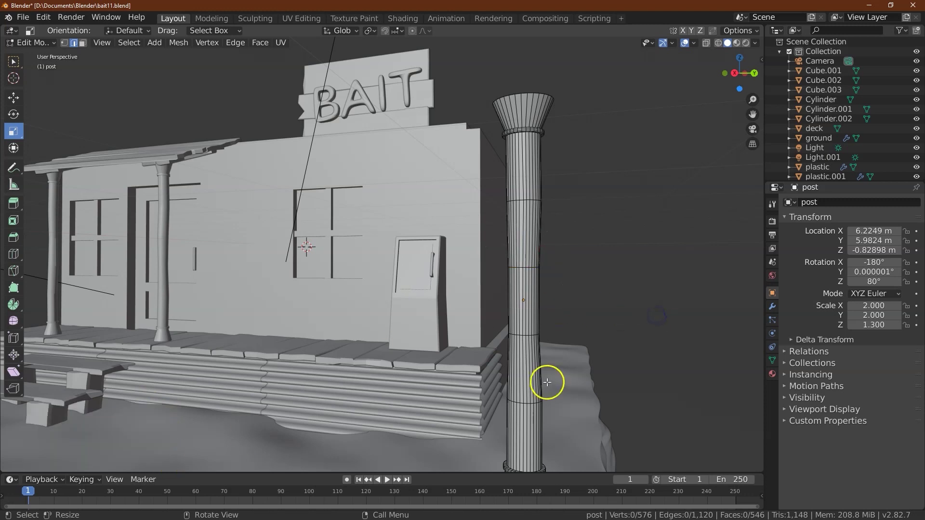
# - Select the post's top face in face mode and extrude it 0.05 m along its normal
pyautogui.moveTo(740, 74); pyautogui.dragTo(744, 91)
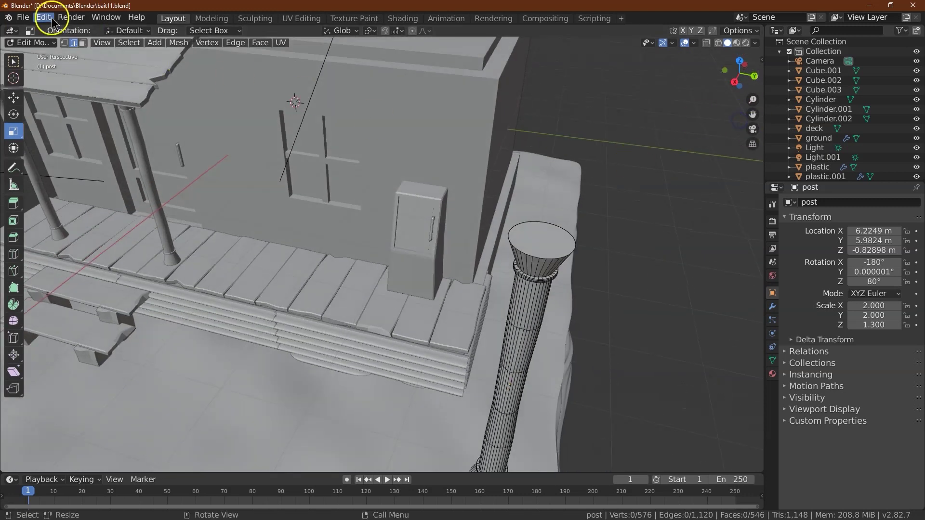
pyautogui.click(82, 43)
pyautogui.click(553, 235)
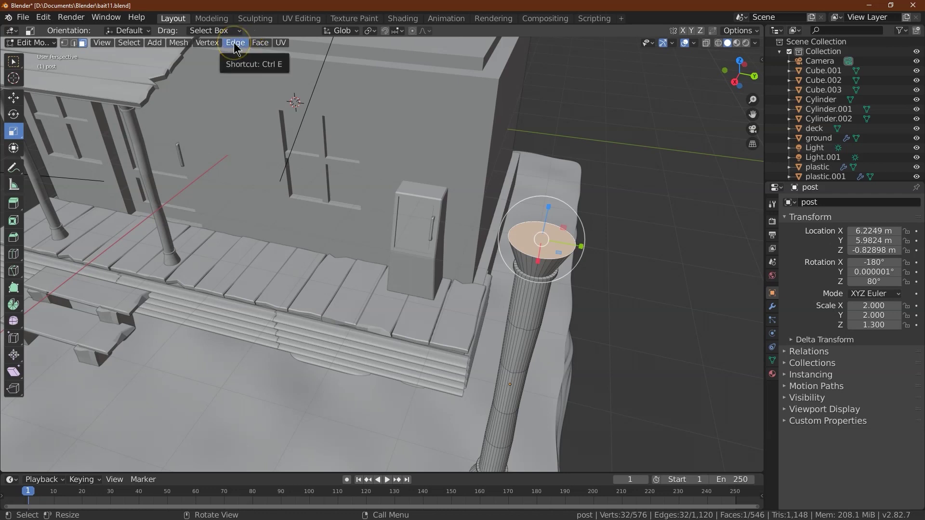
pyautogui.click(260, 43)
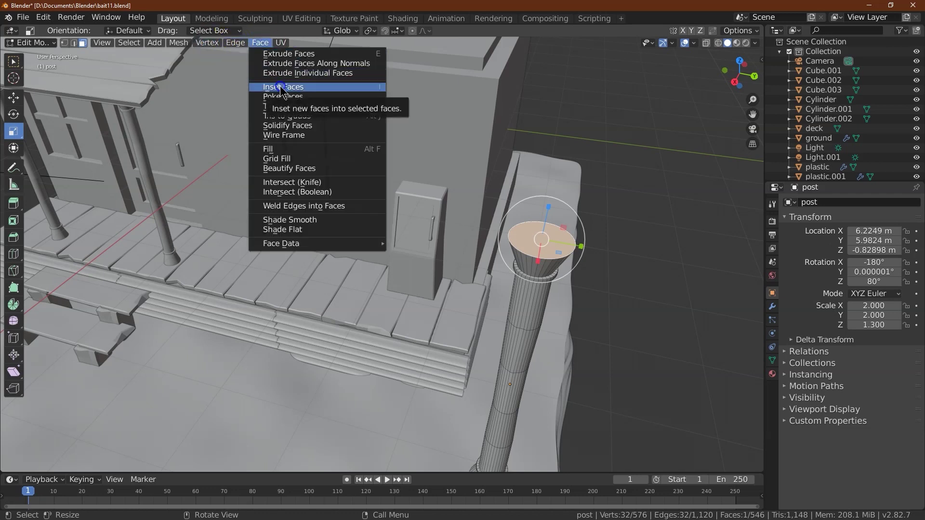
pyautogui.click(285, 53)
pyautogui.click(284, 53)
pyautogui.click(125, 439)
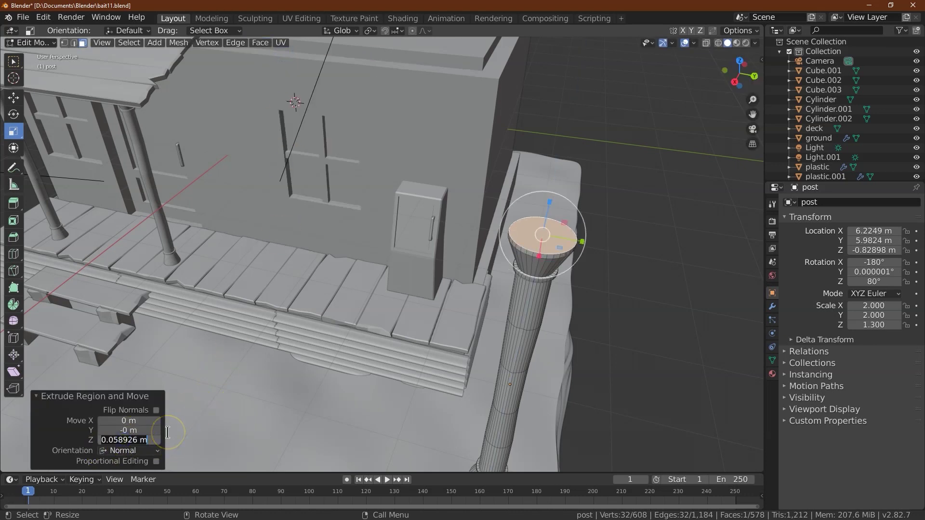
pyautogui.press('Return')
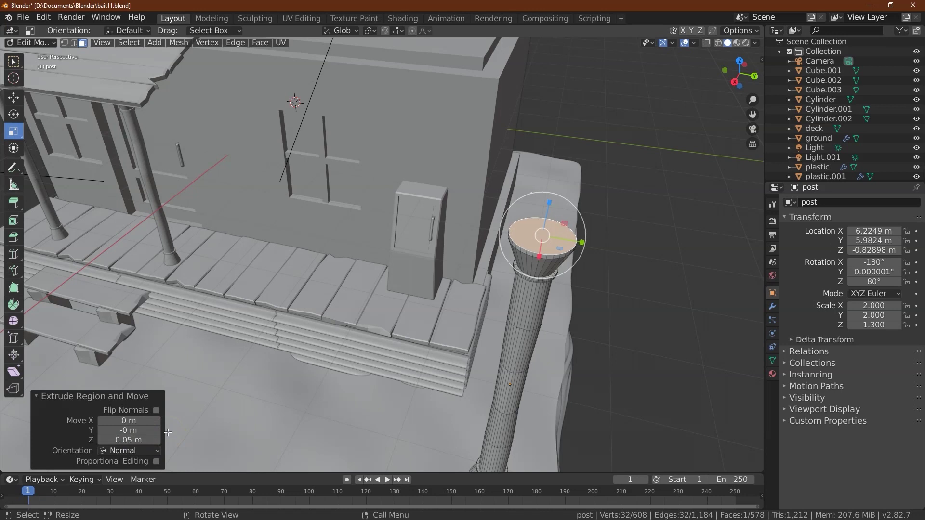
# - Extrude the post's top face again, by 0.4 m along its normal
pyautogui.click(260, 43)
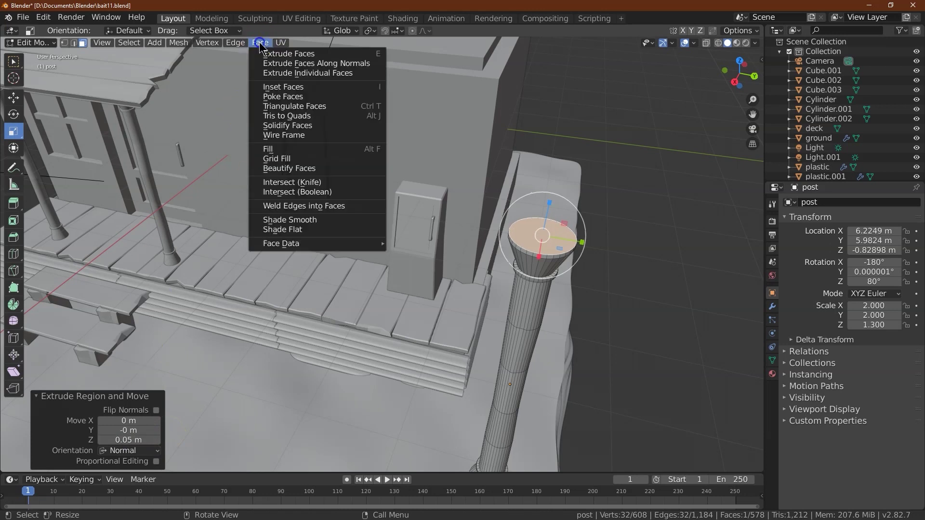
pyautogui.click(281, 54)
pyautogui.click(285, 458)
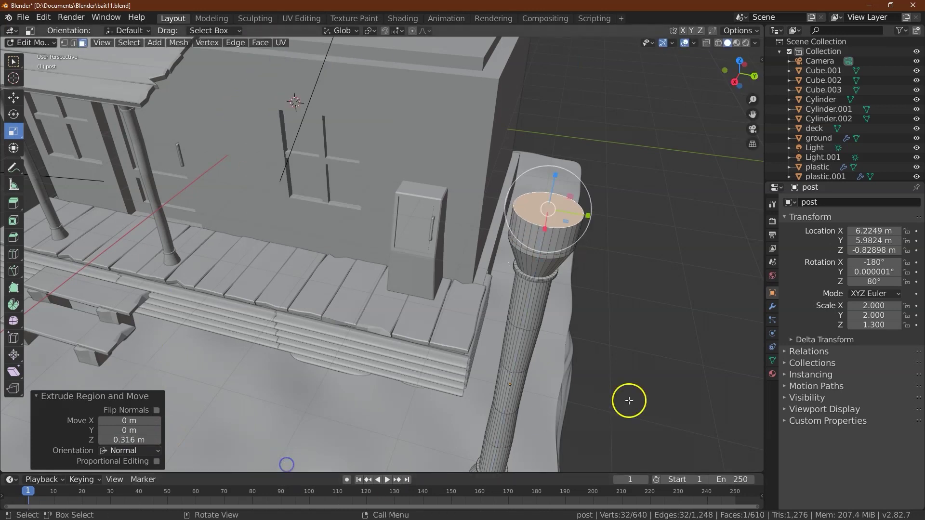
pyautogui.click(734, 81)
pyautogui.click(125, 440)
pyautogui.press('Return')
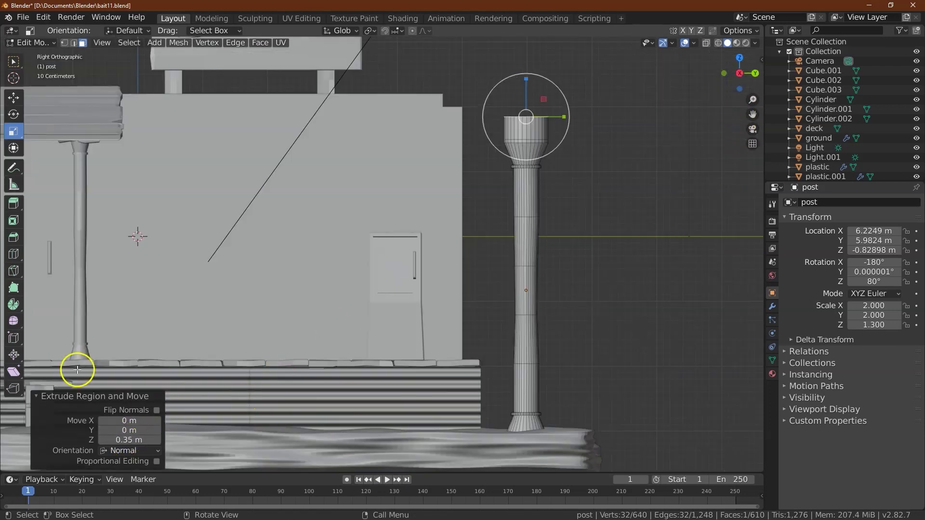
pyautogui.click(118, 440)
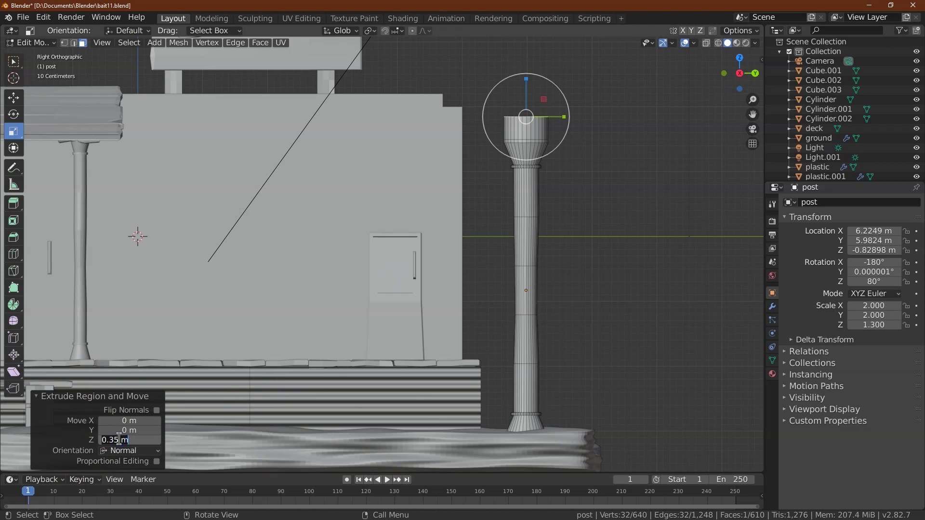
pyautogui.write('.4')
pyautogui.press('Return')
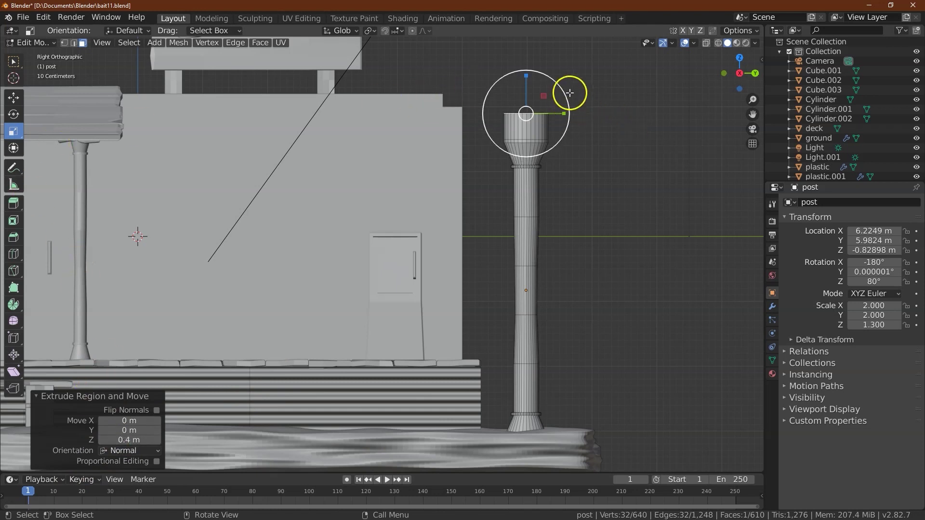
# - Scale the post's top face by 0.25 on X, Y and Z, and clear the selection
pyautogui.moveTo(563, 94); pyautogui.dragTo(525, 100)
pyautogui.click(144, 421)
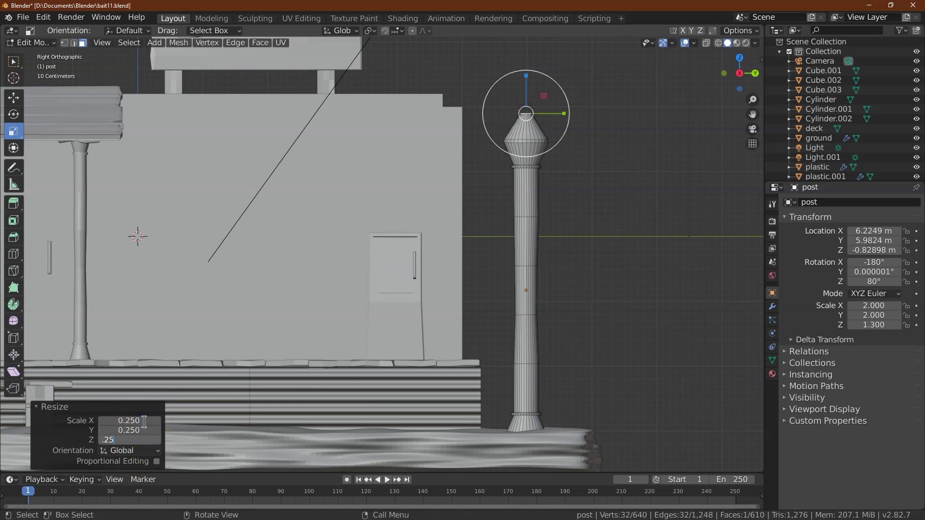
pyautogui.write('0.25')
pyautogui.press('Return')
pyautogui.hotkey('alt', 'a')
# - Select the small face at the cap's tip and extrude it 0.03 m along its normal
pyautogui.moveTo(740, 79); pyautogui.dragTo(719, 110)
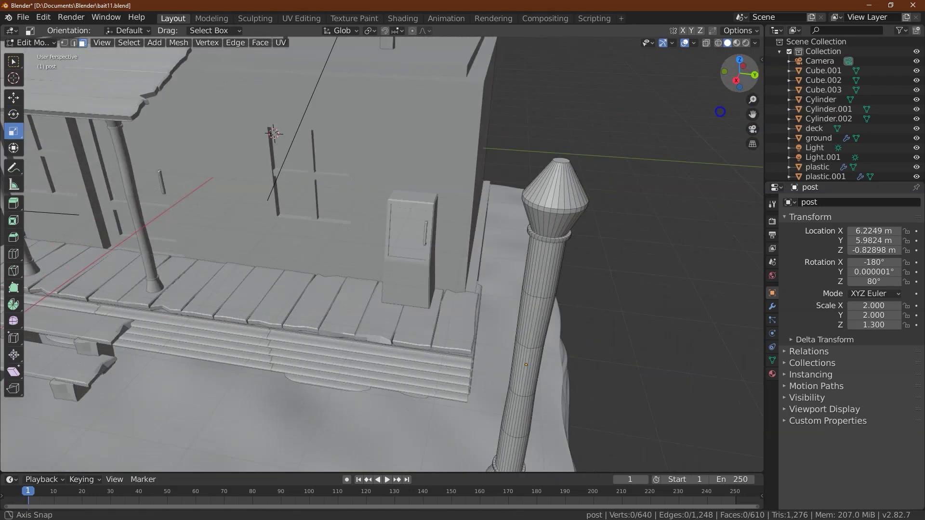
pyautogui.click(569, 160)
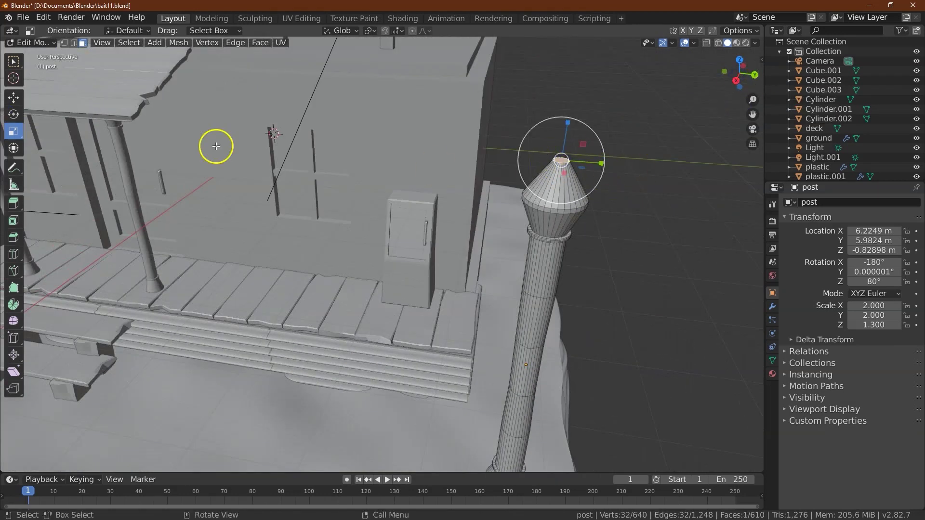
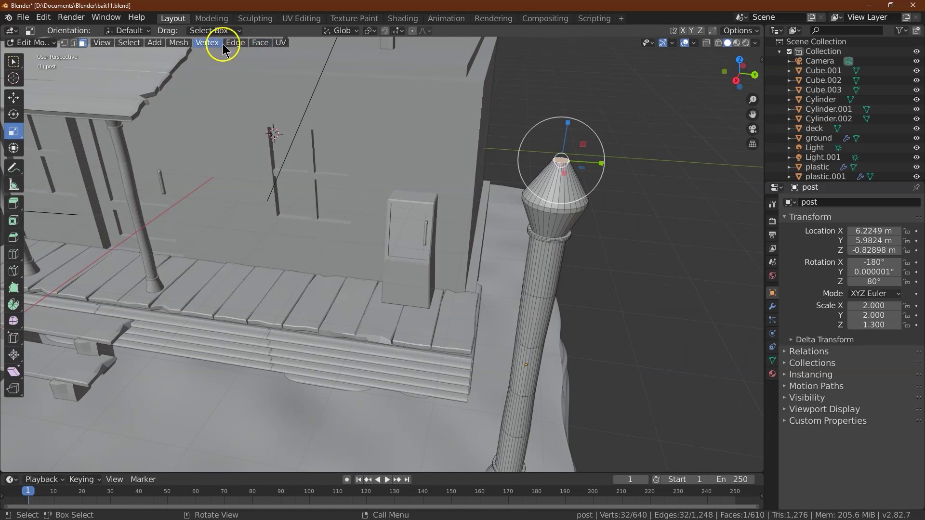
pyautogui.click(14, 203)
pyautogui.moveTo(567, 124); pyautogui.dragTo(568, 118)
pyautogui.click(129, 440)
pyautogui.write('0.03')
pyautogui.press('Return')
# - Inset the face at the cap's tip with a thickness of 0.02 m
pyautogui.click(261, 43)
pyautogui.click(283, 86)
pyautogui.click(310, 87)
pyautogui.click(124, 408)
pyautogui.write('0.02')
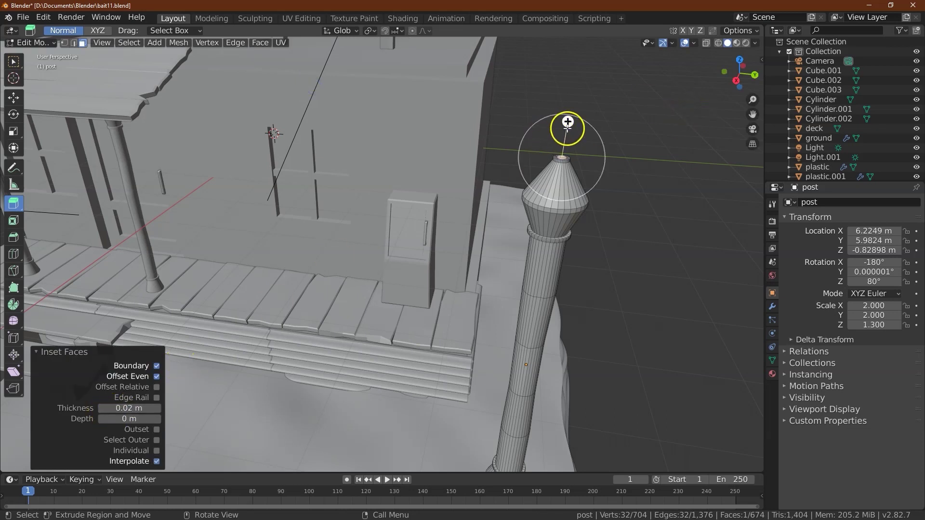
# - Extrude the inset tip face 0.05 m along its normal and clear the selection
pyautogui.moveTo(568, 121); pyautogui.dragTo(568, 116)
pyautogui.click(113, 440)
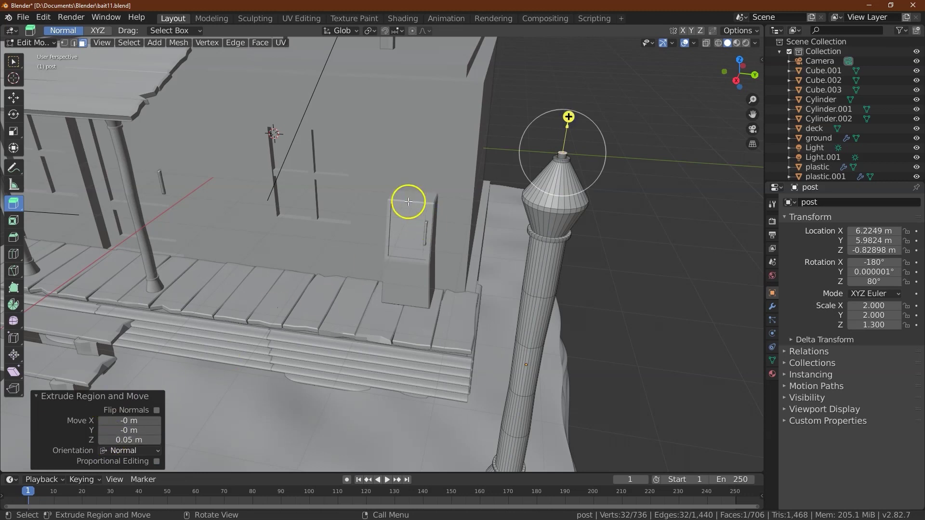
pyautogui.click(659, 213)
# - With X-ray on, select the post's shaft faces between the two collars and scale them by 0.8 on Y
pyautogui.moveTo(738, 82); pyautogui.dragTo(756, 121)
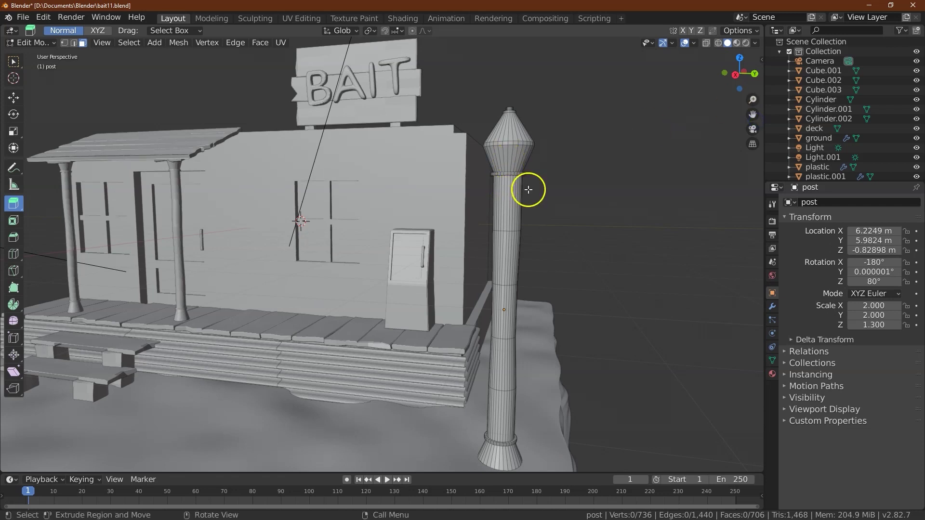
pyautogui.click(736, 75)
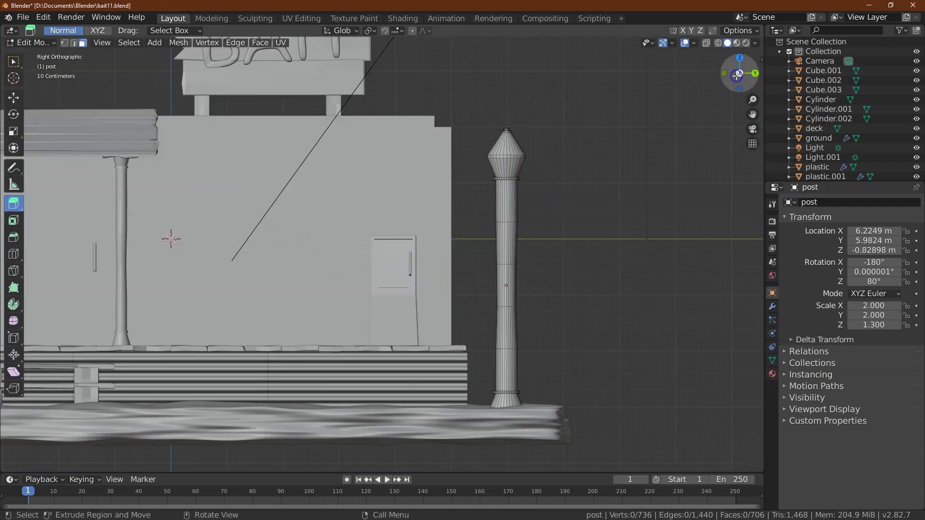
pyautogui.click(13, 62)
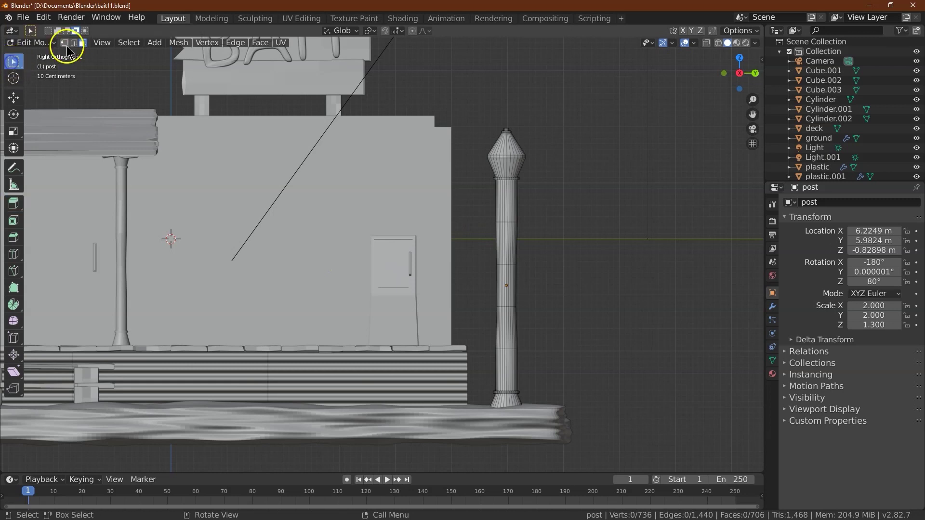
pyautogui.click(706, 43)
pyautogui.moveTo(474, 179); pyautogui.dragTo(581, 377)
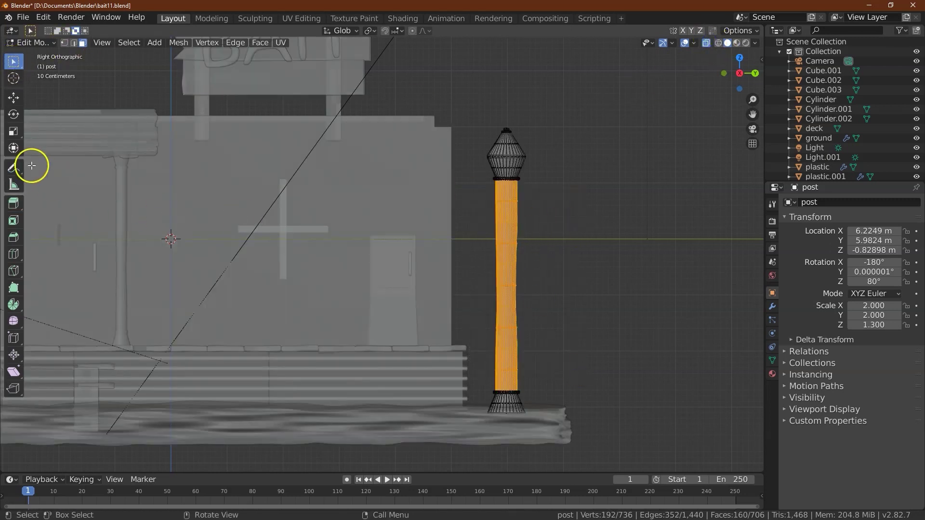
pyautogui.click(13, 131)
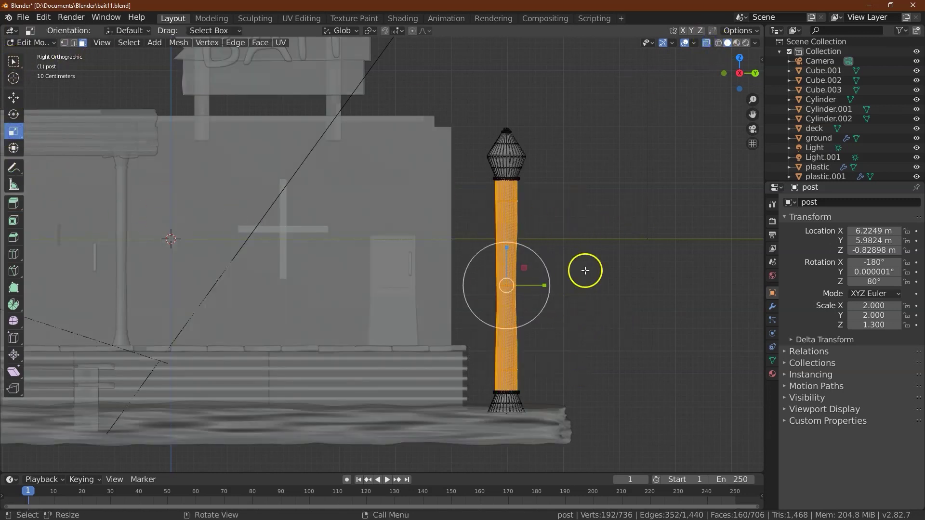
pyautogui.click(739, 58)
pyautogui.moveTo(462, 95); pyautogui.dragTo(461, 107)
pyautogui.click(131, 430)
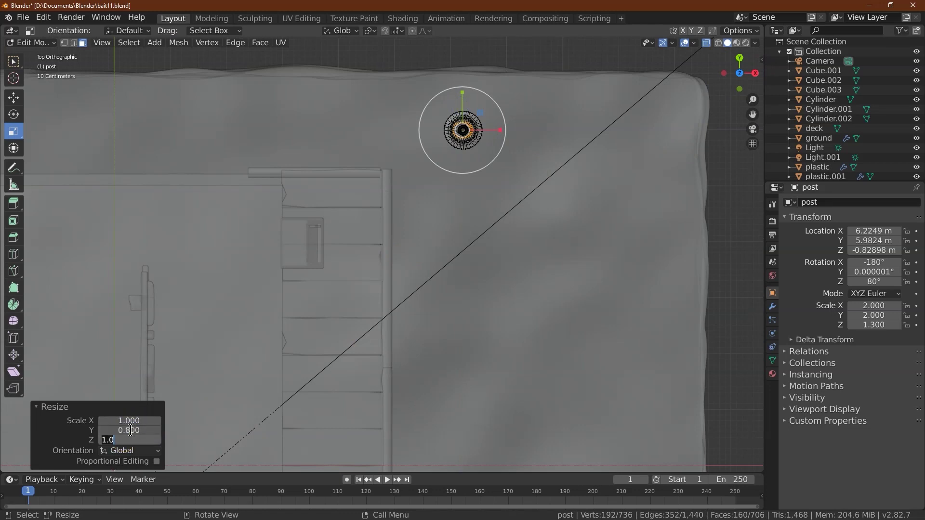
pyautogui.press('Return')
# - Set the shaft's X scale factor to 0.9 and deselect the faces
pyautogui.moveTo(758, 68); pyautogui.dragTo(742, 78)
pyautogui.click(130, 421)
pyautogui.press('BackSpace')
pyautogui.write('0.9')
pyautogui.press('Return')
pyautogui.click(639, 227)
# - Return to Object Mode, deselect the post, and show the scene in Material Preview shading
pyautogui.click(29, 42)
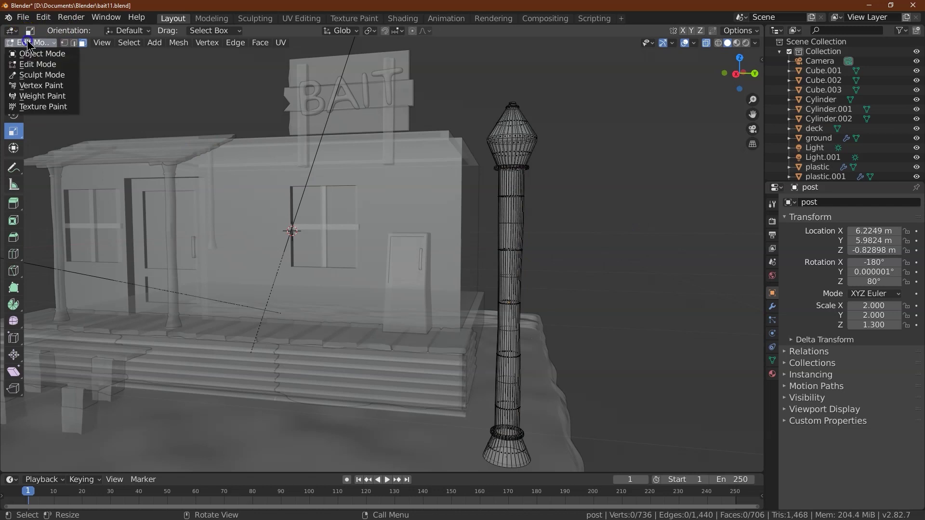
pyautogui.click(32, 52)
pyautogui.click(638, 293)
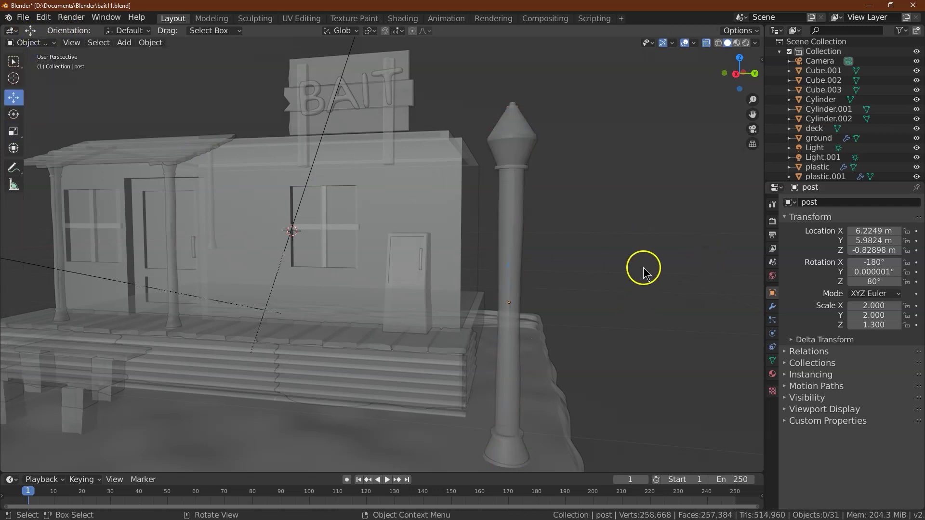
pyautogui.click(737, 73)
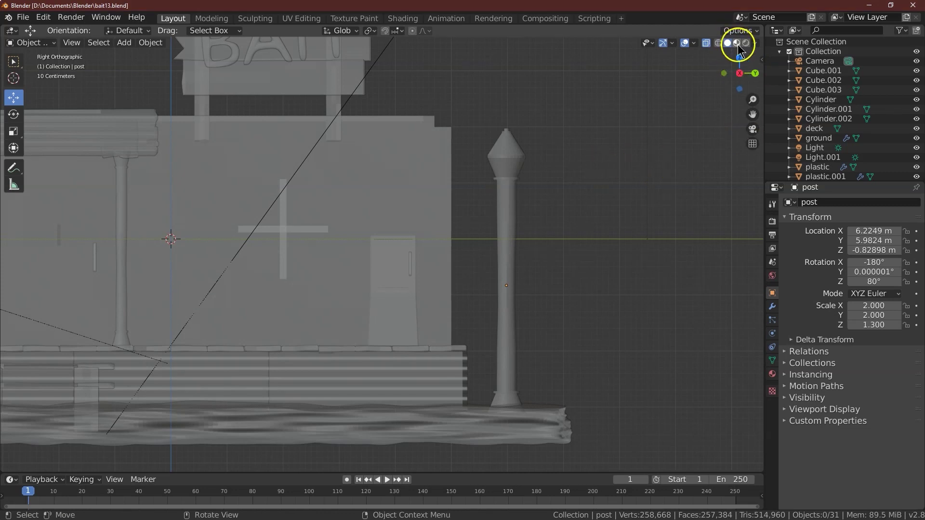
pyautogui.click(737, 42)
pyautogui.moveTo(740, 73); pyautogui.dragTo(718, 67)
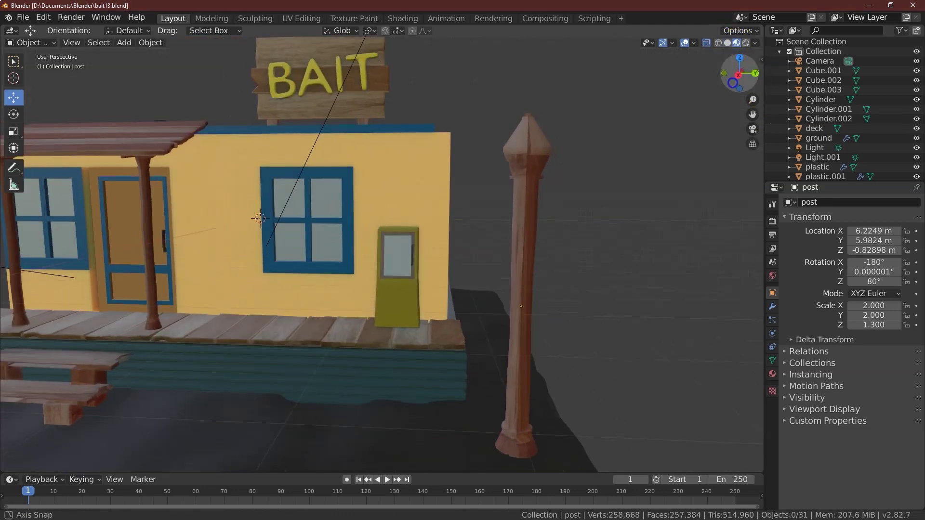
# - Select the standalone post, add a new material to it, and remove its wood material slot
pyautogui.click(534, 183)
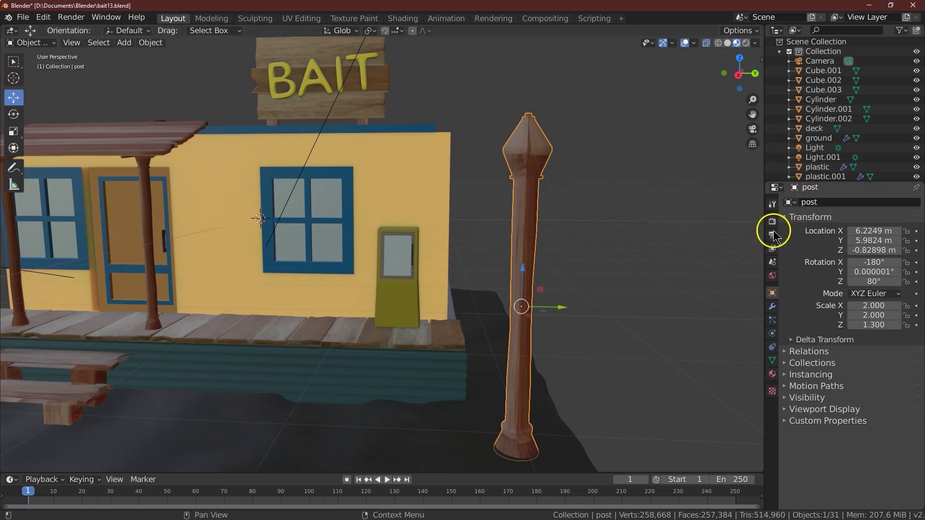
pyautogui.click(773, 374)
pyautogui.scroll(2, 814, 205)
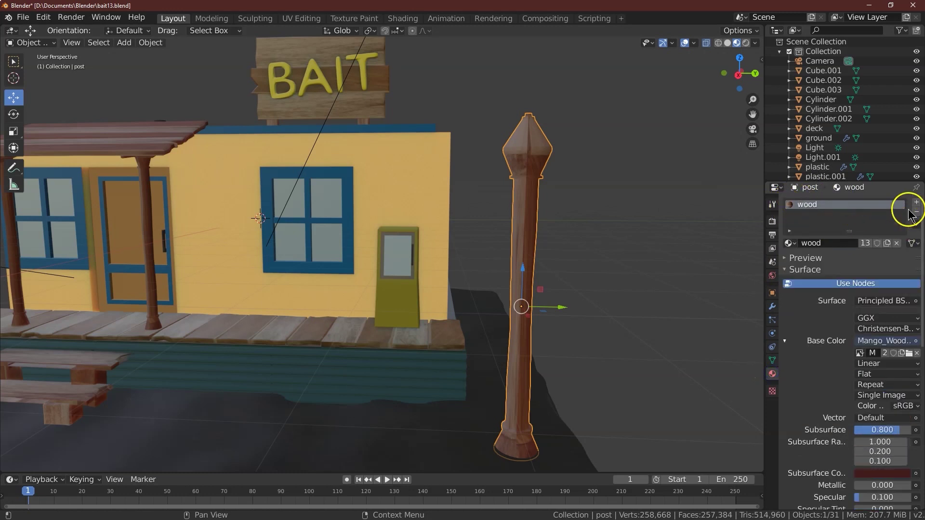
pyautogui.click(918, 202)
pyautogui.click(823, 263)
pyautogui.click(827, 205)
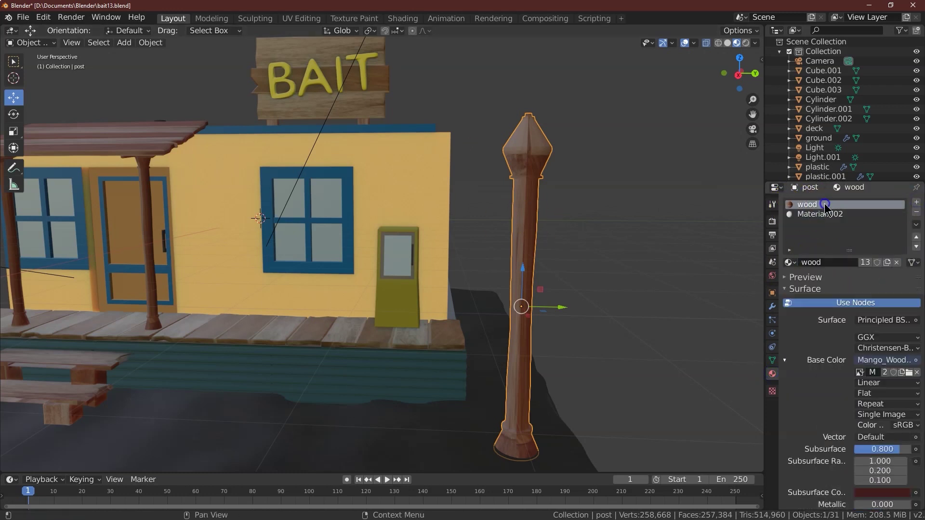
pyautogui.click(917, 212)
# - Set the new material's base color to a dark grayish green, about hex 333D32
pyautogui.click(861, 342)
pyautogui.click(905, 251)
pyautogui.click(884, 329)
pyautogui.click(863, 342)
pyautogui.click(887, 299)
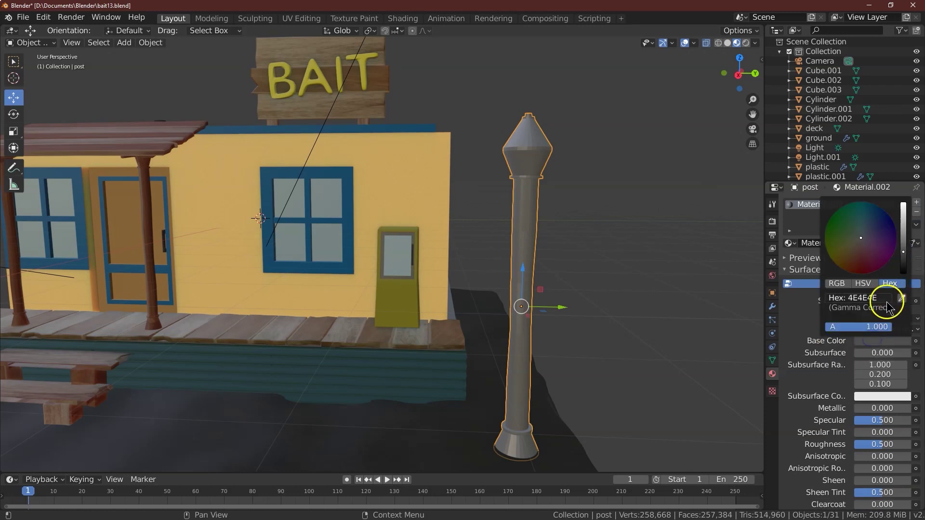
pyautogui.write('909090')
pyautogui.press('Return')
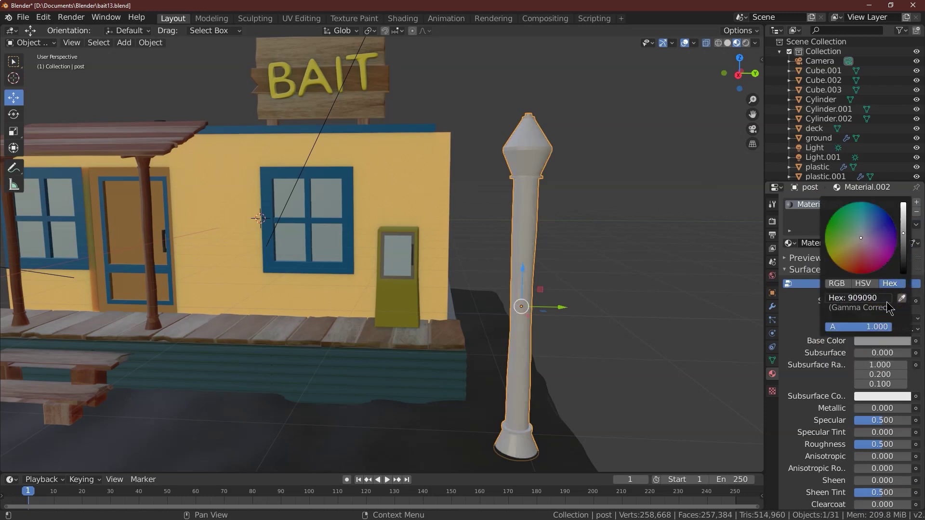
pyautogui.click(904, 249)
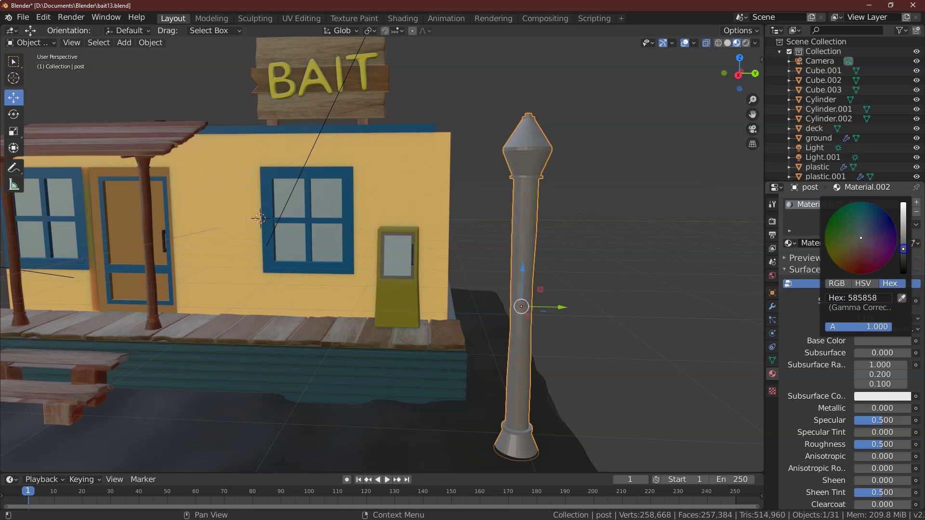
pyautogui.moveTo(904, 252); pyautogui.dragTo(904, 257)
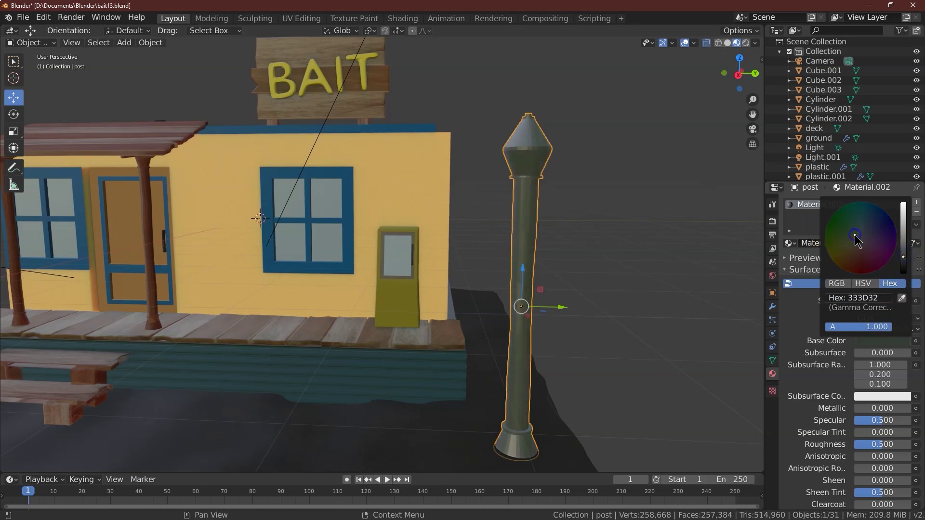
# - Set the post material's Specular to 0.1 and fine-tune its dark green base color
pyautogui.click(894, 420)
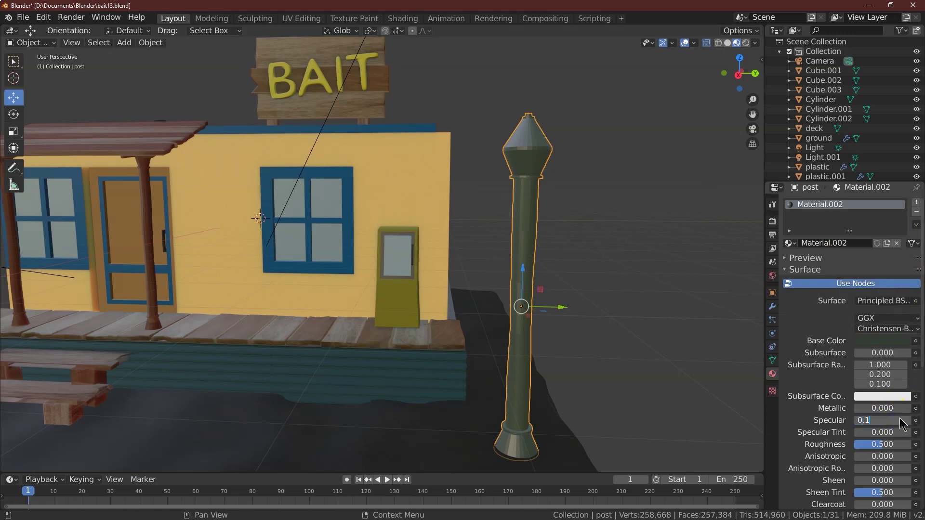
pyautogui.press('Return')
pyautogui.click(882, 341)
pyautogui.scroll(4, 875, 298)
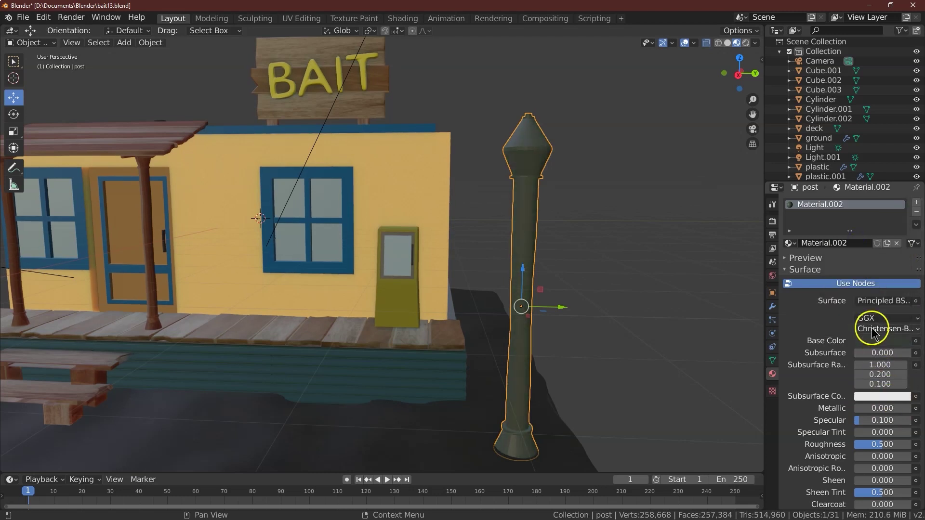
pyautogui.click(873, 340)
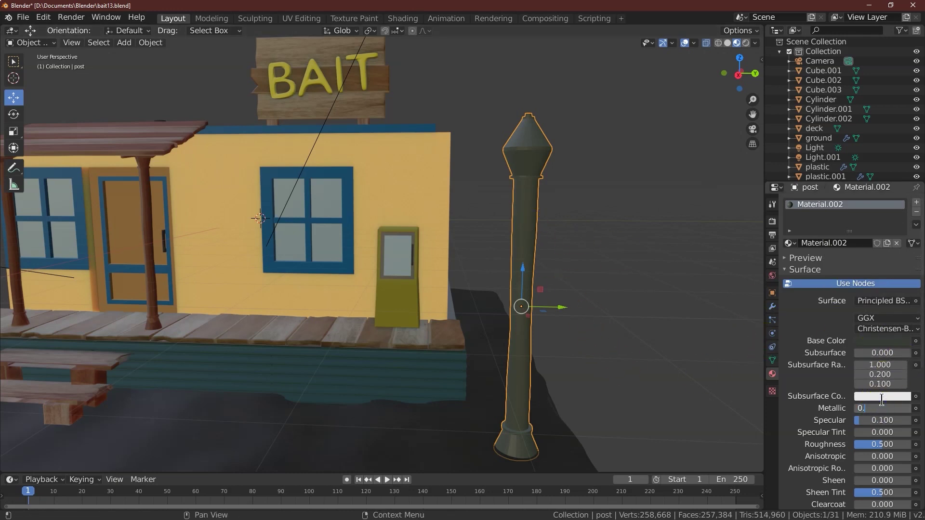
# - Switch to Rendered shading, try Specular 0 and Metallic 0.2 on the post, and set both values to 0.1
pyautogui.click(746, 43)
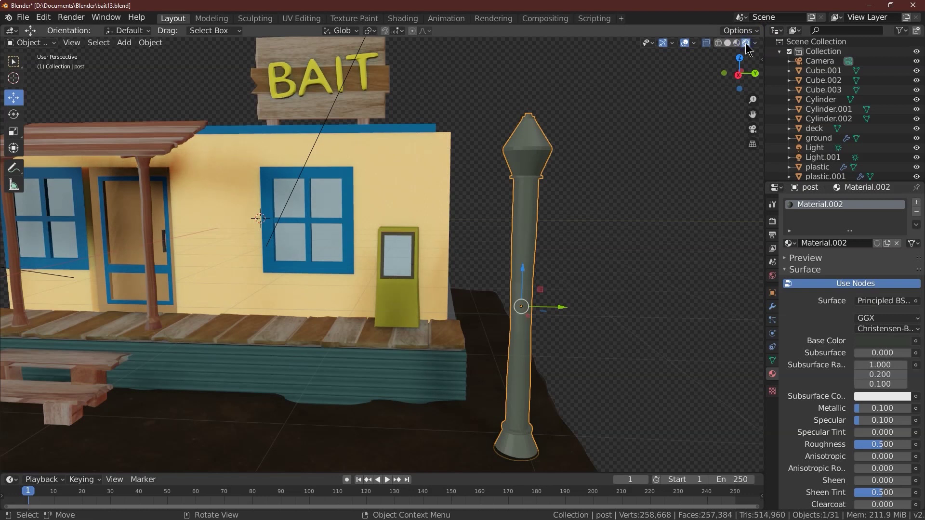
pyautogui.click(882, 421)
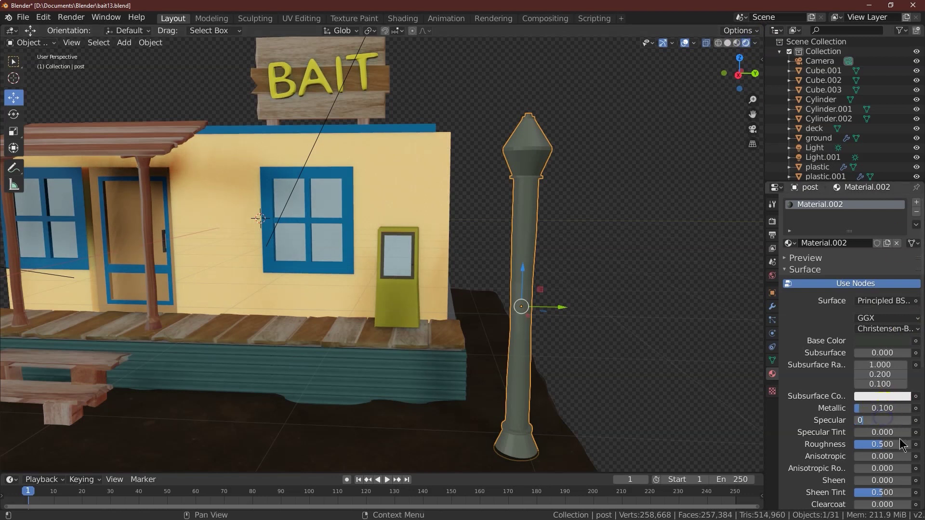
pyautogui.click(887, 408)
pyautogui.write('0.2')
pyautogui.press('Return')
pyautogui.click(875, 408)
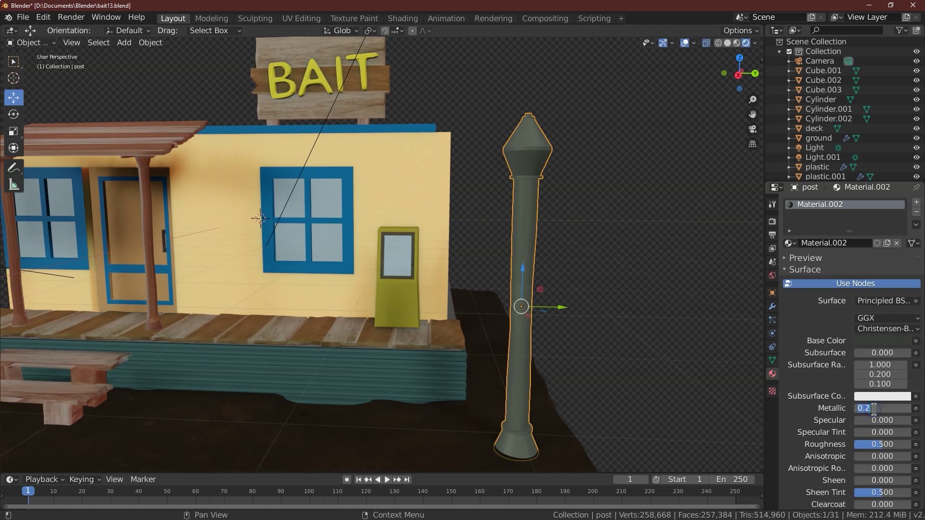
pyautogui.click(879, 421)
pyautogui.write('.')
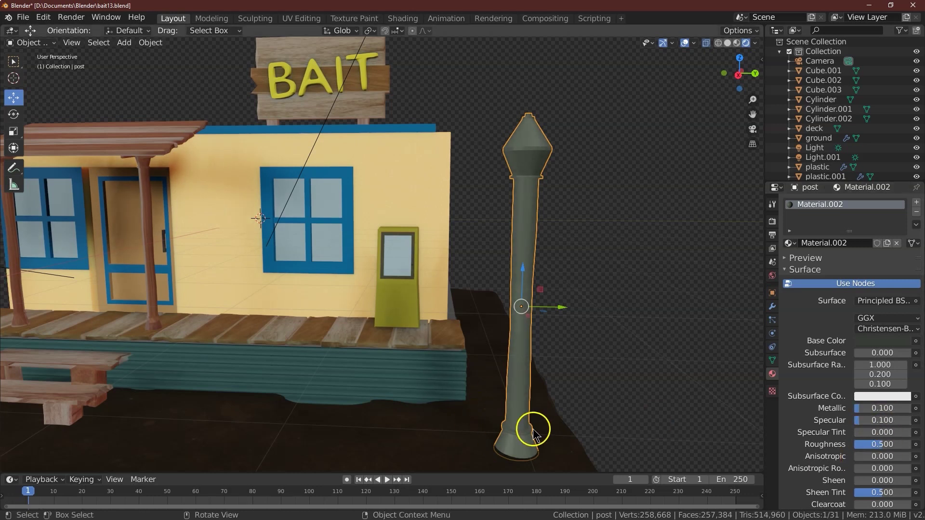
# - Show the post from the right in Solid shading and enter Edit Mode on it
pyautogui.click(739, 74)
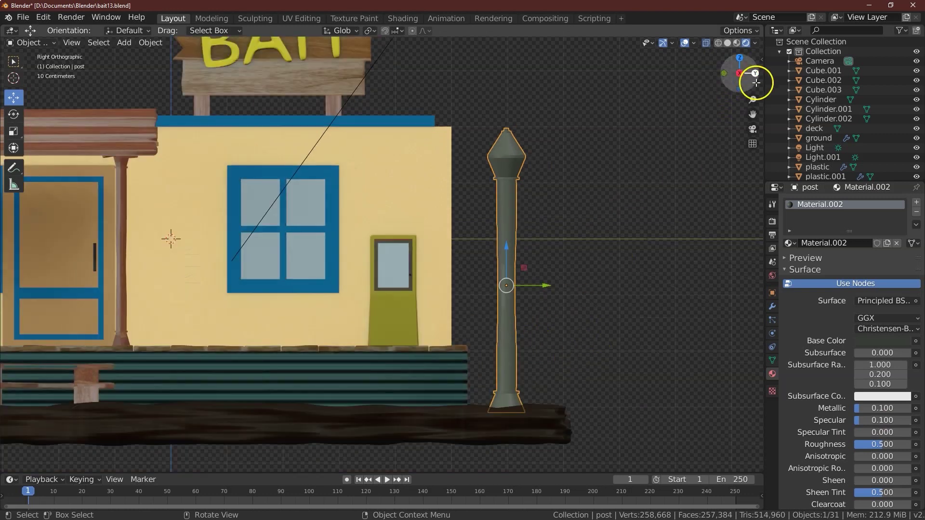
pyautogui.moveTo(744, 75); pyautogui.dragTo(752, 78)
pyautogui.click(740, 74)
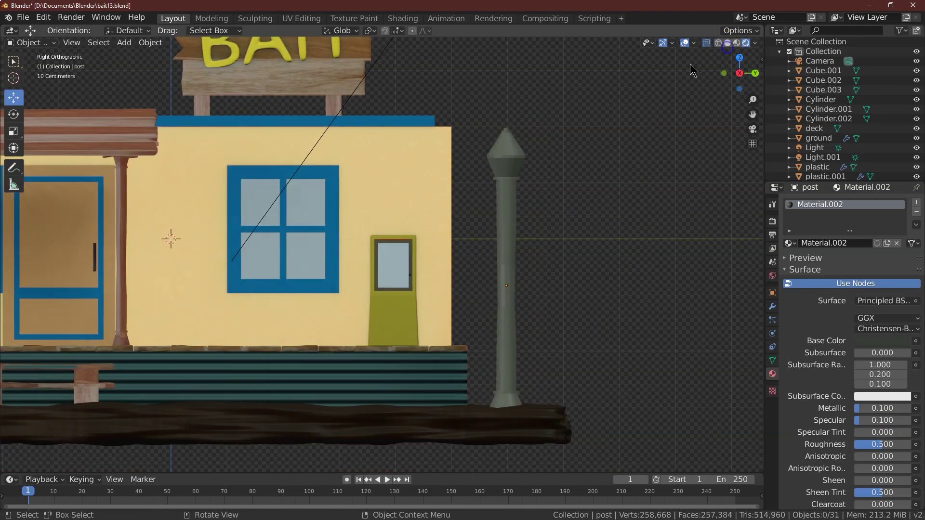
pyautogui.click(728, 42)
pyautogui.press('Tab')
# - Select the post's flared base with its collar and try to move it along Z
pyautogui.moveTo(477, 376); pyautogui.dragTo(537, 411)
pyautogui.click(13, 98)
pyautogui.moveTo(504, 355); pyautogui.dragTo(504, 340)
pyautogui.moveTo(130, 440); pyautogui.dragTo(141, 437)
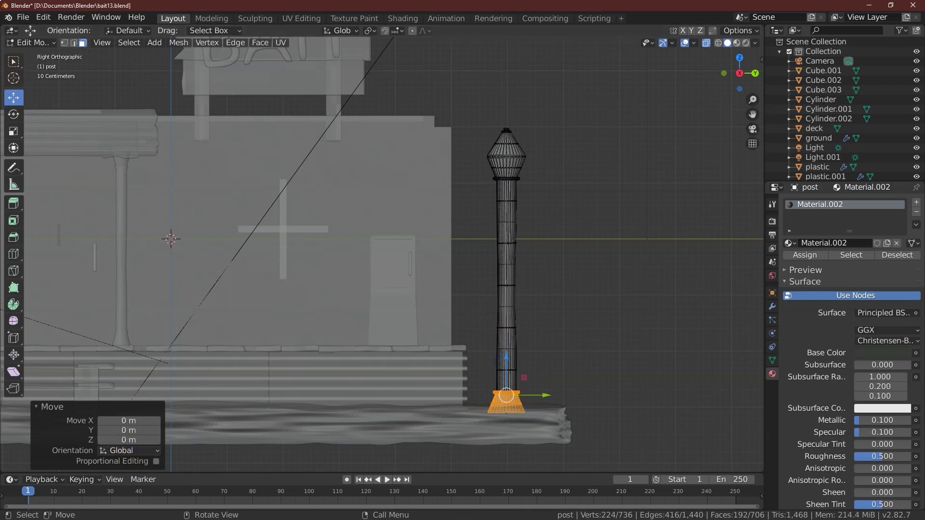
# - Select only the collar ring above the post's flared base and move it 0.6 m along Z
pyautogui.press('w')
pyautogui.moveTo(516, 388); pyautogui.dragTo(540, 399)
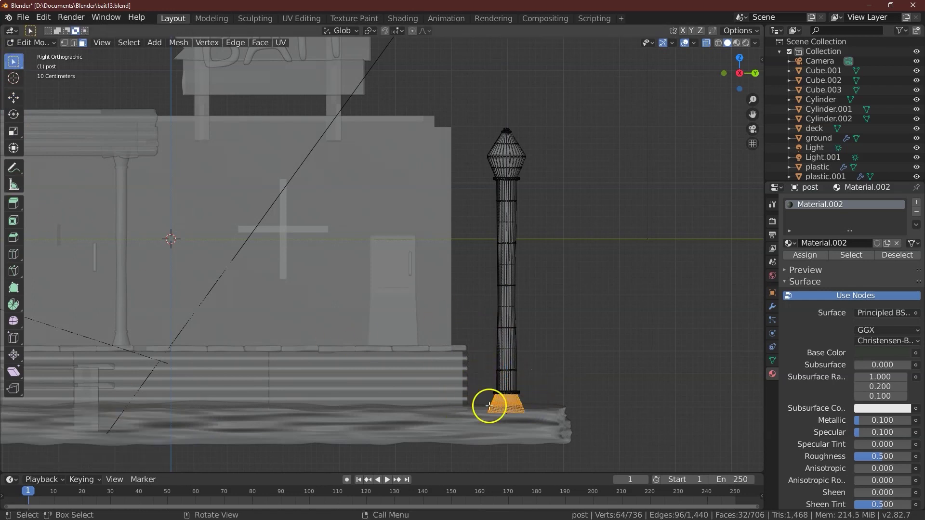
pyautogui.moveTo(471, 380); pyautogui.dragTo(561, 399)
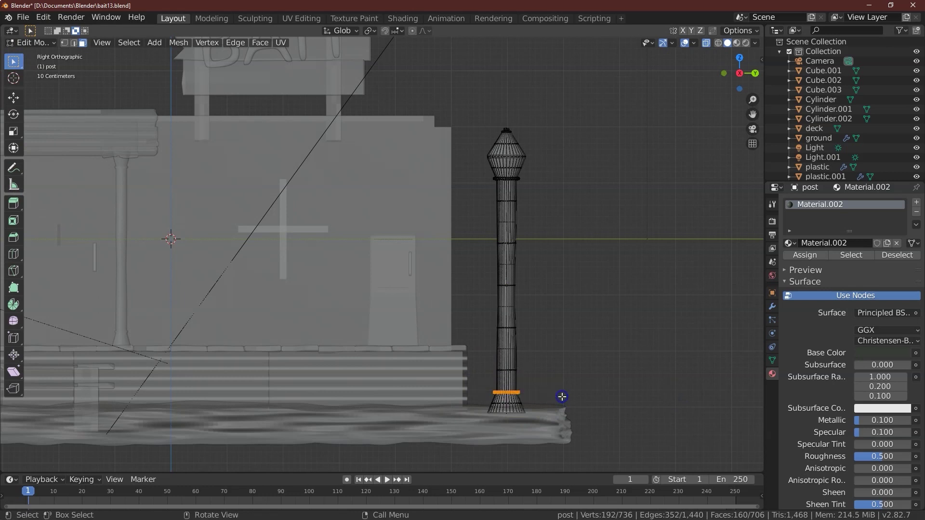
pyautogui.click(13, 98)
pyautogui.moveTo(506, 364); pyautogui.dragTo(501, 316)
pyautogui.click(124, 439)
pyautogui.write('0.6')
pyautogui.press('Return')
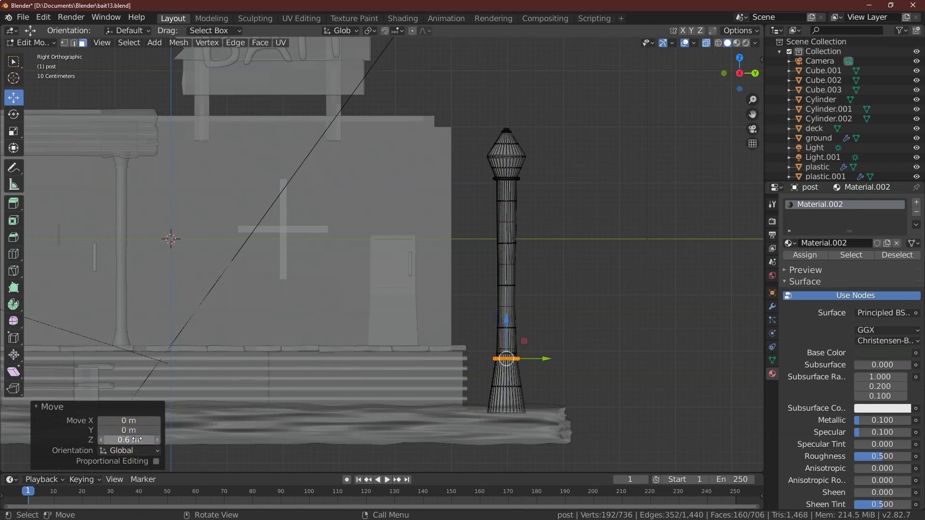
# - Return to Object Mode, turn off X-ray and check the reshaped post in Rendered shading
pyautogui.click(30, 42)
pyautogui.click(29, 31)
pyautogui.click(707, 43)
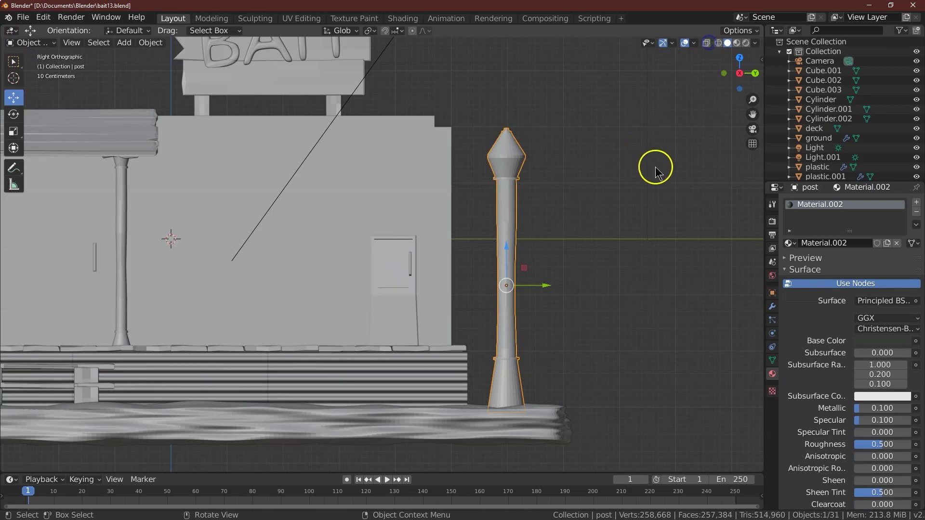
pyautogui.click(738, 44)
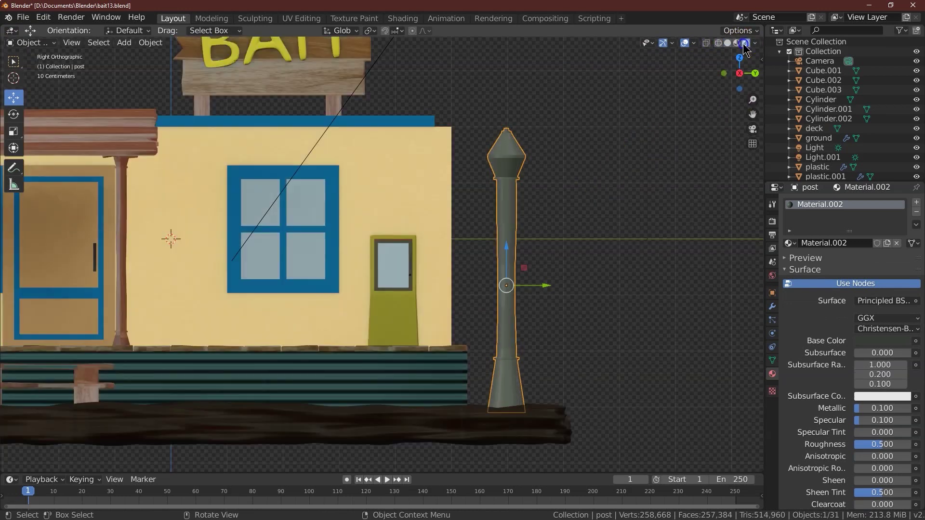
# - Enter Edit Mode on the post in Material Preview shading with X-ray on, and select the faces of its tapered cap
pyautogui.click(706, 44)
pyautogui.click(14, 61)
pyautogui.click(29, 43)
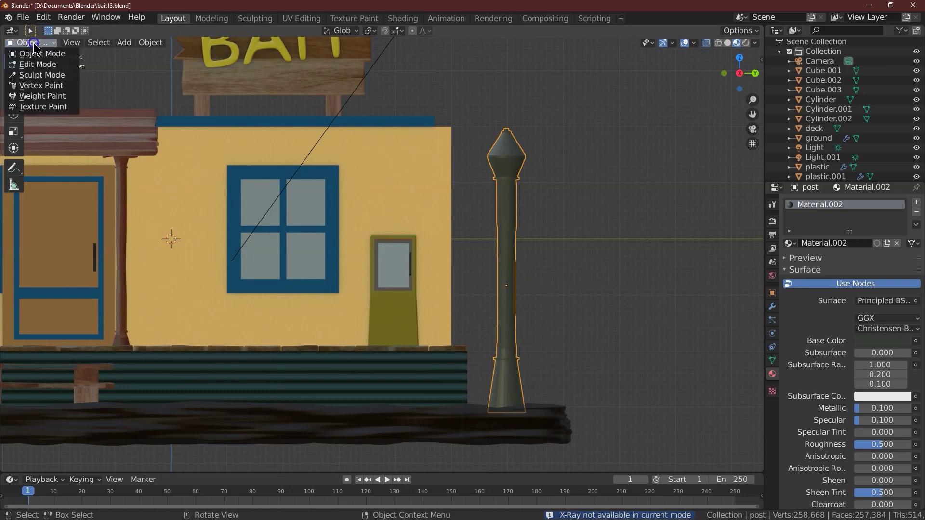
pyautogui.click(35, 61)
pyautogui.moveTo(546, 175); pyautogui.dragTo(478, 137)
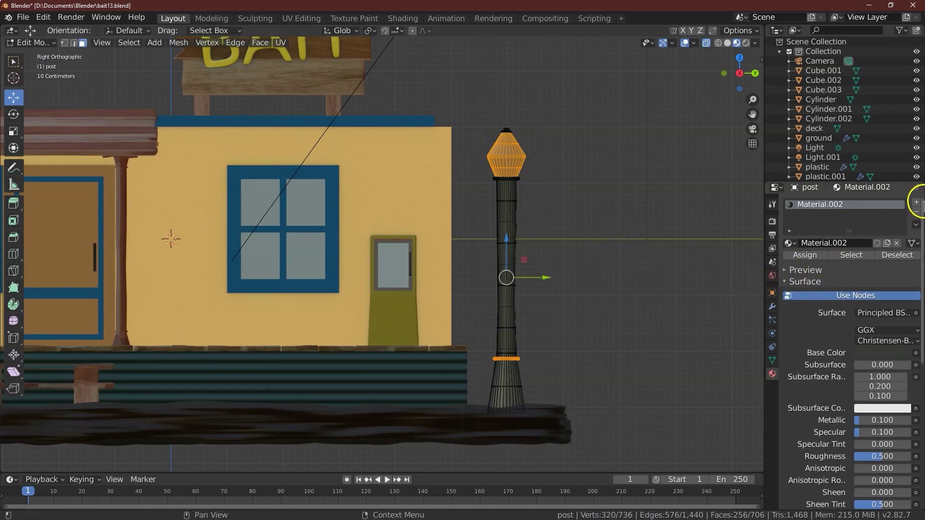
# - Add a second material to the post, set its surface to Emission and name it light
pyautogui.click(917, 203)
pyautogui.click(803, 275)
pyautogui.click(824, 263)
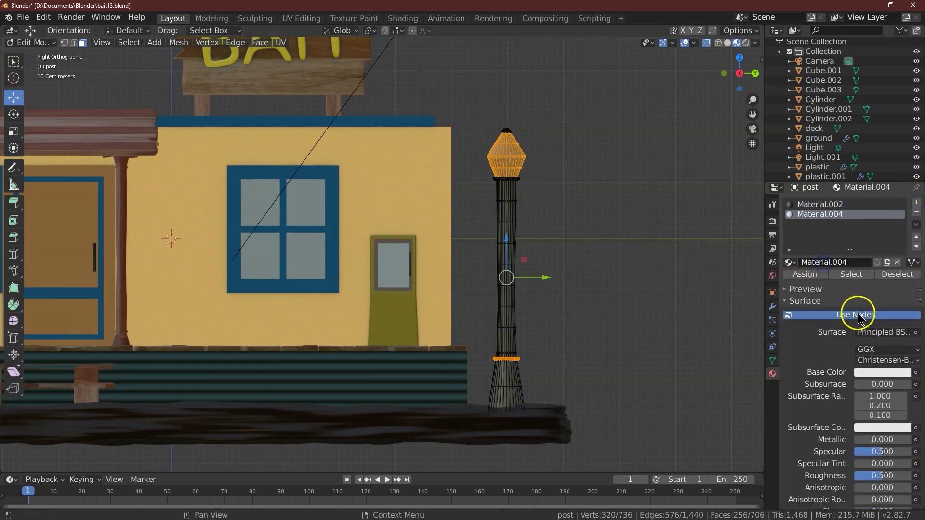
pyautogui.click(879, 332)
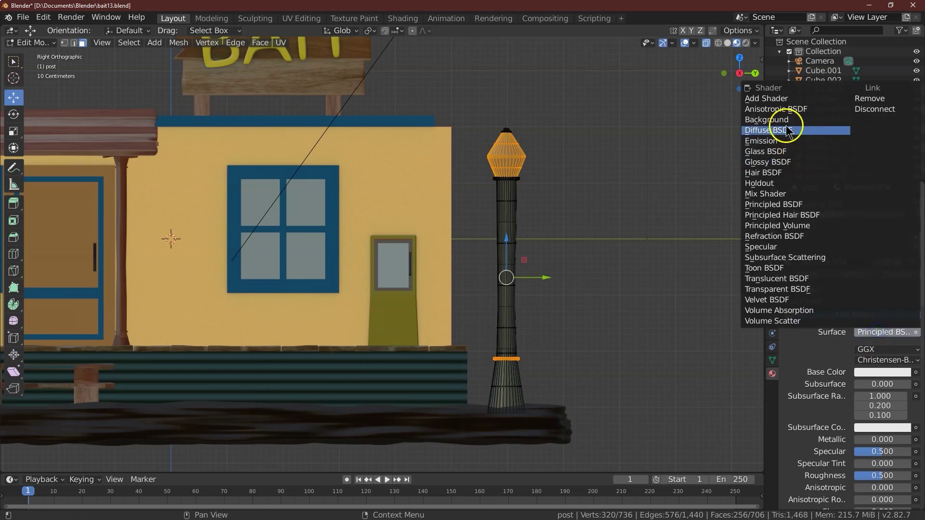
pyautogui.click(767, 141)
pyautogui.doubleClick(824, 263)
pyautogui.write('li')
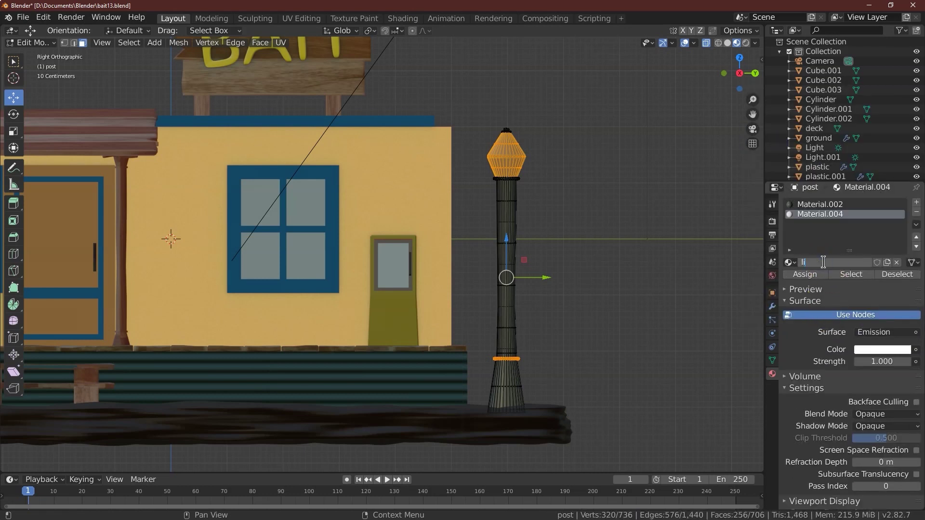
pyautogui.write('ght')
pyautogui.press('Return')
# - Set the light material's color to pale yellow F9FFB0, assign it to the cap's faces only, and turn off X-ray
pyautogui.click(882, 349)
pyautogui.moveTo(852, 256); pyautogui.dragTo(852, 251)
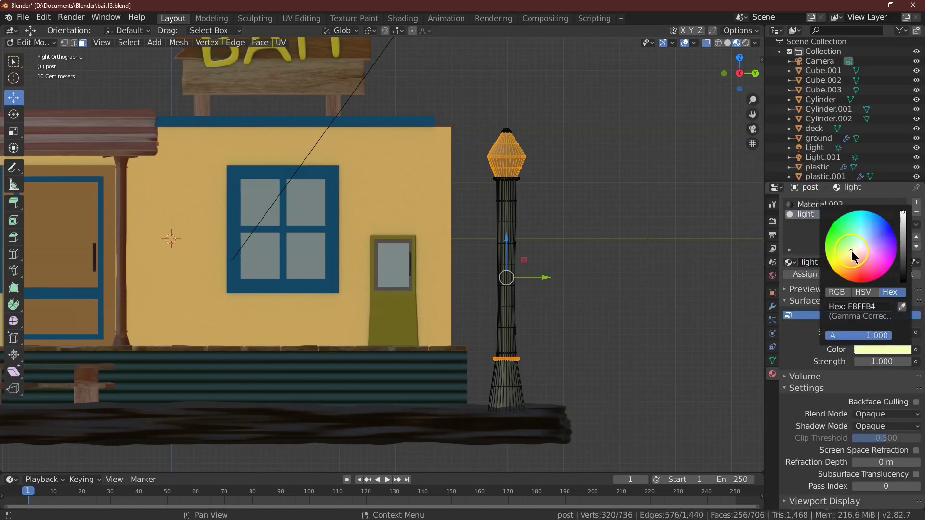
pyautogui.click(706, 43)
pyautogui.click(680, 102)
pyautogui.click(705, 44)
pyautogui.moveTo(480, 140); pyautogui.dragTo(533, 169)
pyautogui.click(799, 274)
pyautogui.click(656, 196)
pyautogui.click(706, 44)
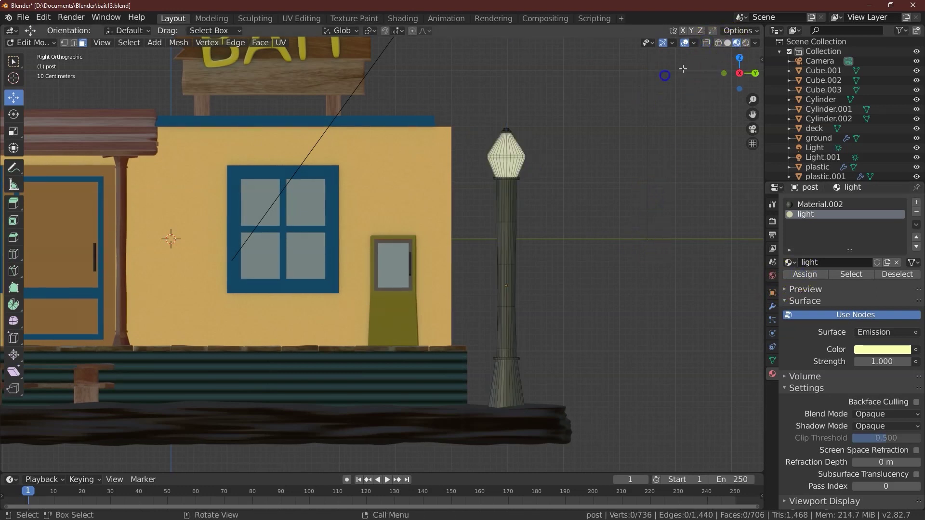
# - Switch to Rendered shading and try an emission Strength of 0.5 on the light material
pyautogui.click(745, 44)
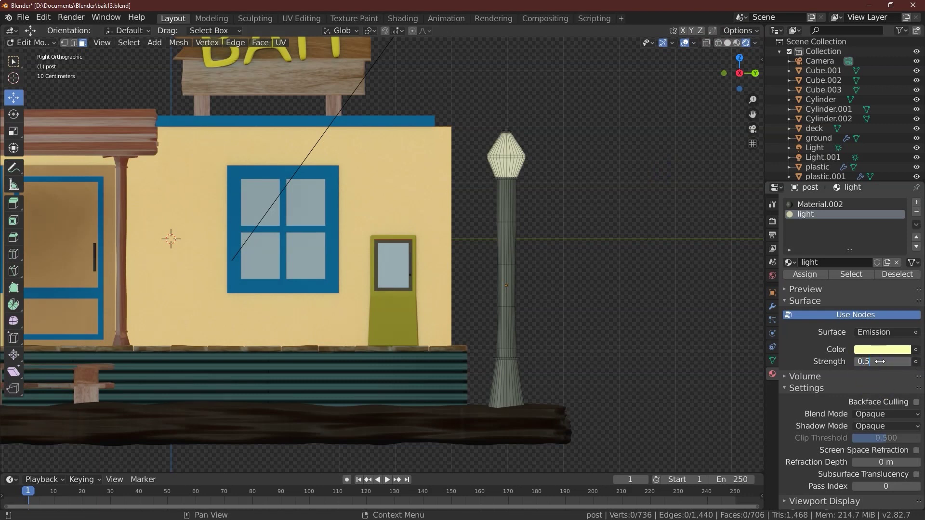
pyautogui.click(880, 361)
pyautogui.write('0.5')
pyautogui.press('Return')
# - Shift the light material's color to a pale yellow-green and set its Strength to 1
pyautogui.click(888, 351)
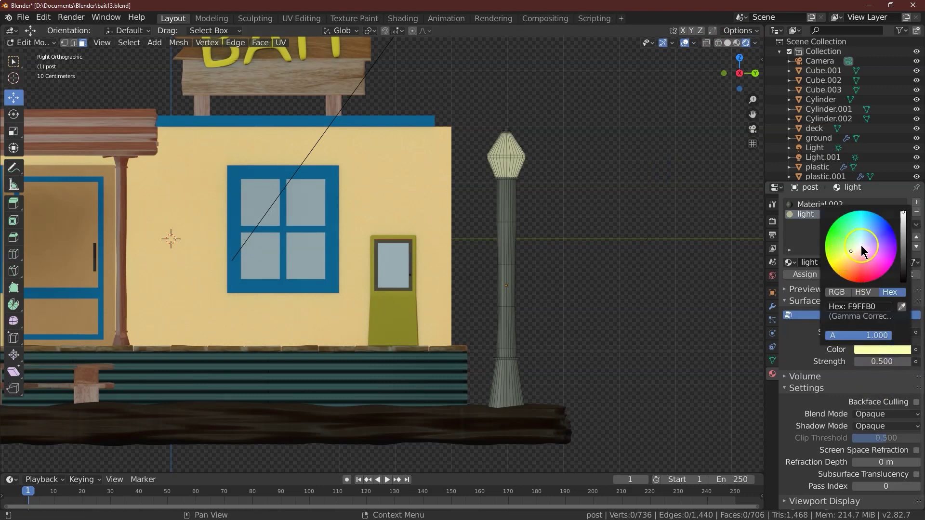
pyautogui.moveTo(904, 217); pyautogui.dragTo(904, 211)
pyautogui.click(878, 351)
pyautogui.click(878, 365)
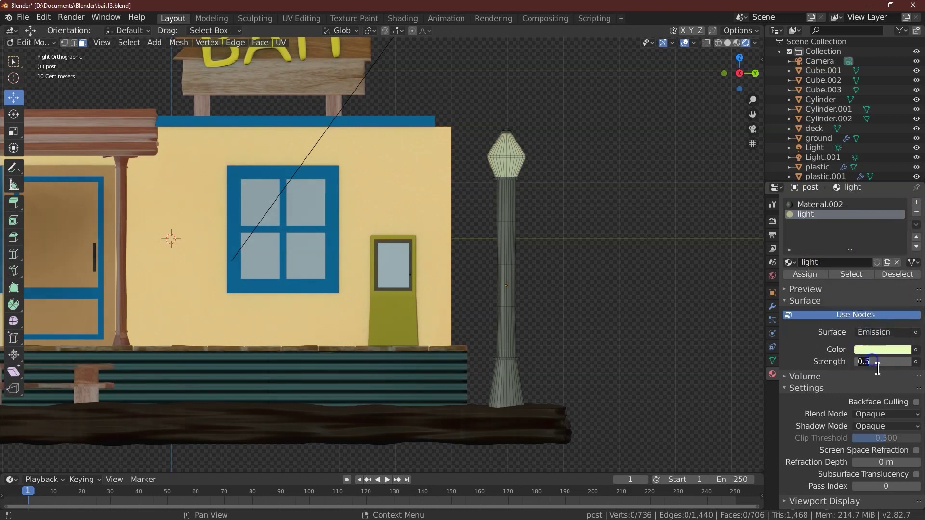
pyautogui.write('1')
pyautogui.press('Return')
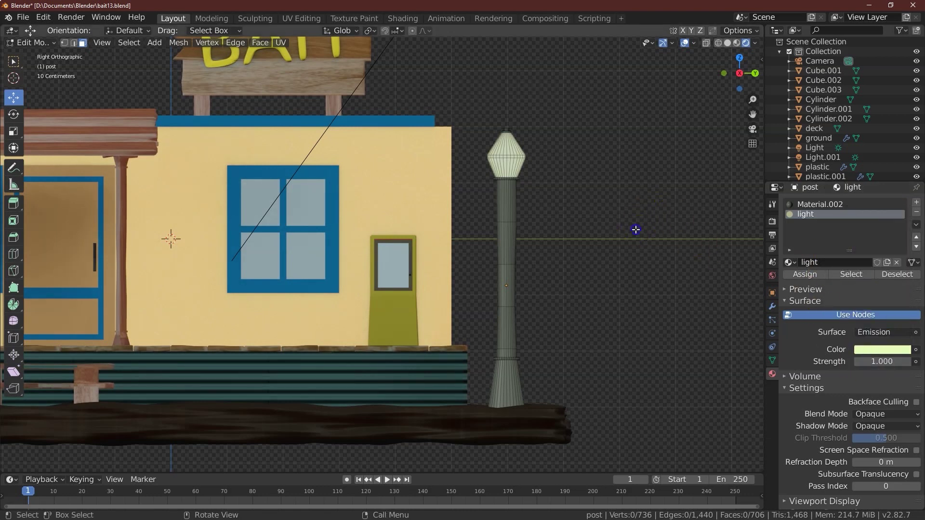
# - Reselect the post in Edit Mode and darken the base color of Material.002 to near black
pyautogui.moveTo(733, 75); pyautogui.dragTo(24, 43)
pyautogui.press('KP_3')
pyautogui.scroll(-2, 572, 154)
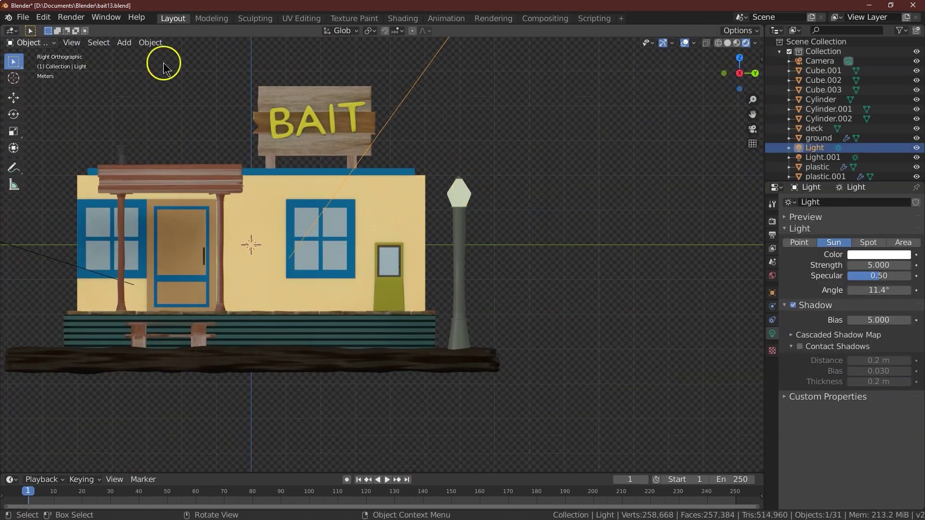
pyautogui.click(457, 199)
pyautogui.click(30, 43)
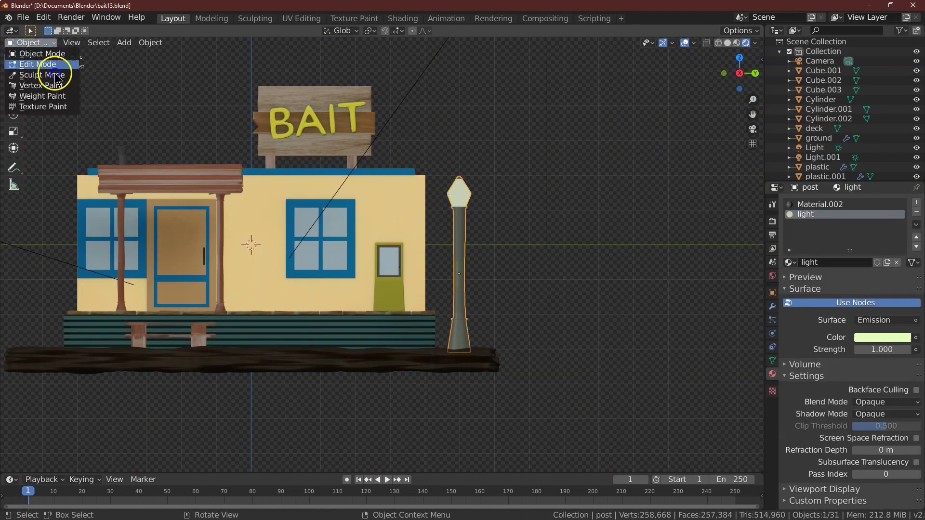
pyautogui.click(38, 64)
pyautogui.click(815, 204)
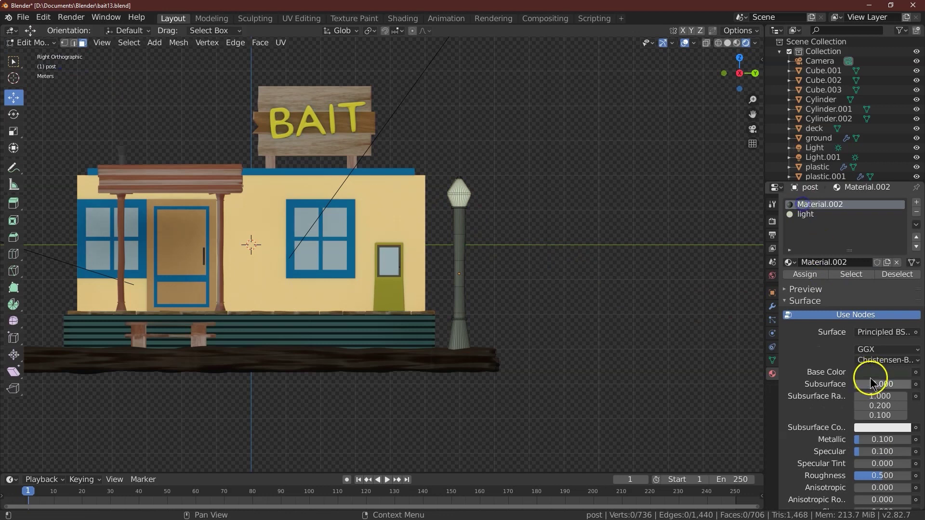
pyautogui.click(887, 373)
pyautogui.moveTo(904, 291); pyautogui.dragTo(904, 297)
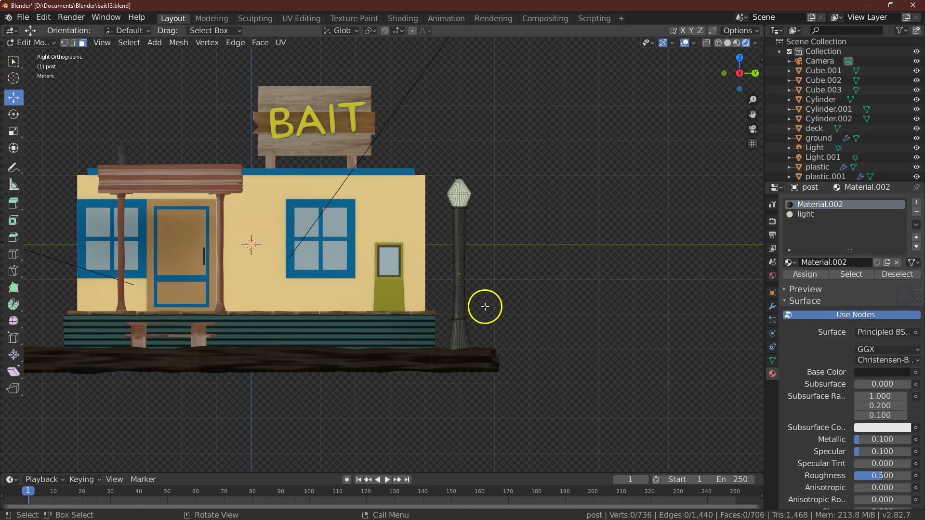
# - Check the lamp post's mesh with X-ray, turn X-ray off and return to Object Mode
pyautogui.scroll(4, 496, 312)
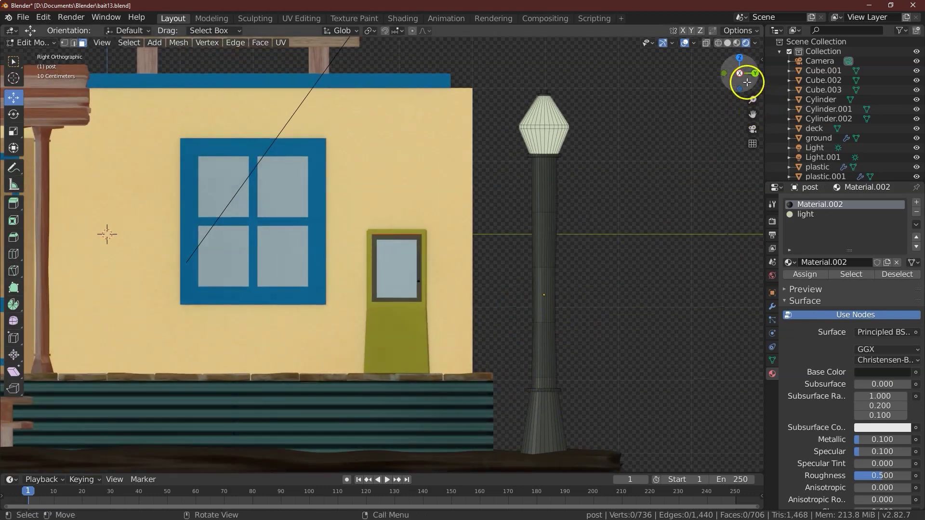
pyautogui.click(705, 44)
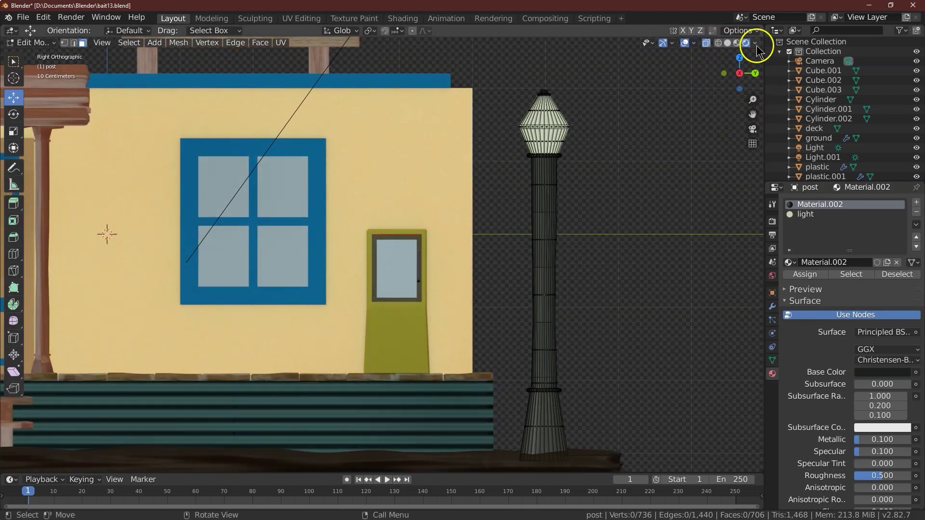
pyautogui.click(706, 44)
pyautogui.click(28, 42)
pyautogui.click(29, 54)
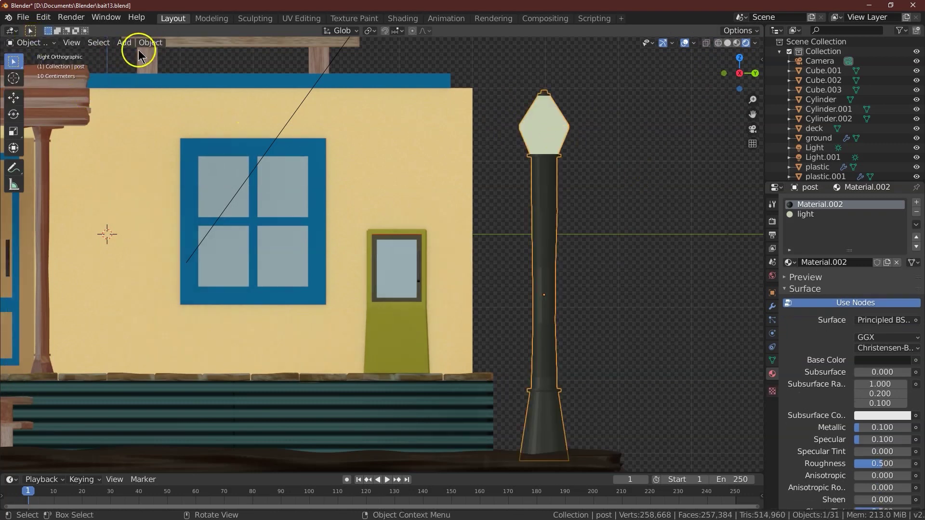
# - Scale the lamp post by 0.7 on X and Y, trying 0.9 on Z before setting it to 0.85
pyautogui.click(14, 132)
pyautogui.moveTo(571, 266); pyautogui.dragTo(560, 264)
pyautogui.click(128, 420)
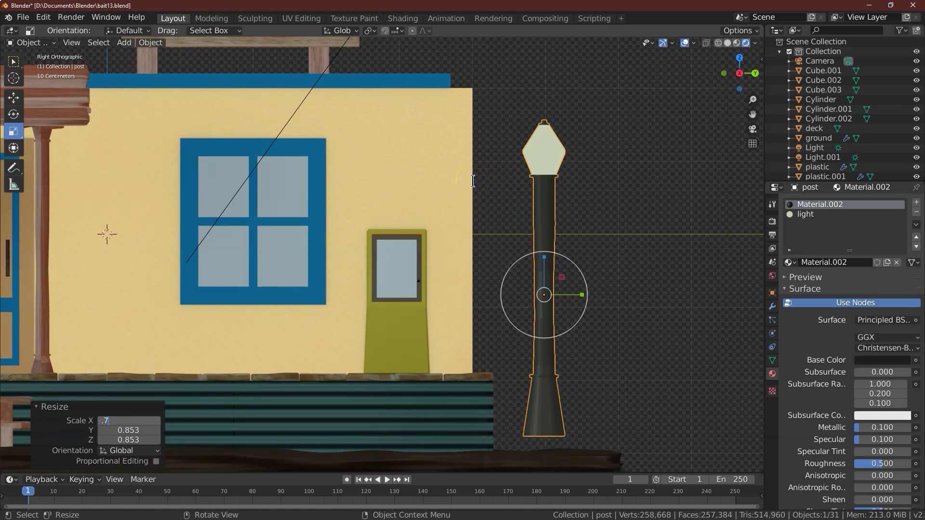
pyautogui.press('Tab')
pyautogui.write('.7')
pyautogui.press('Tab')
pyautogui.doubleClick(130, 441)
pyautogui.write('.9')
pyautogui.press('Tab')
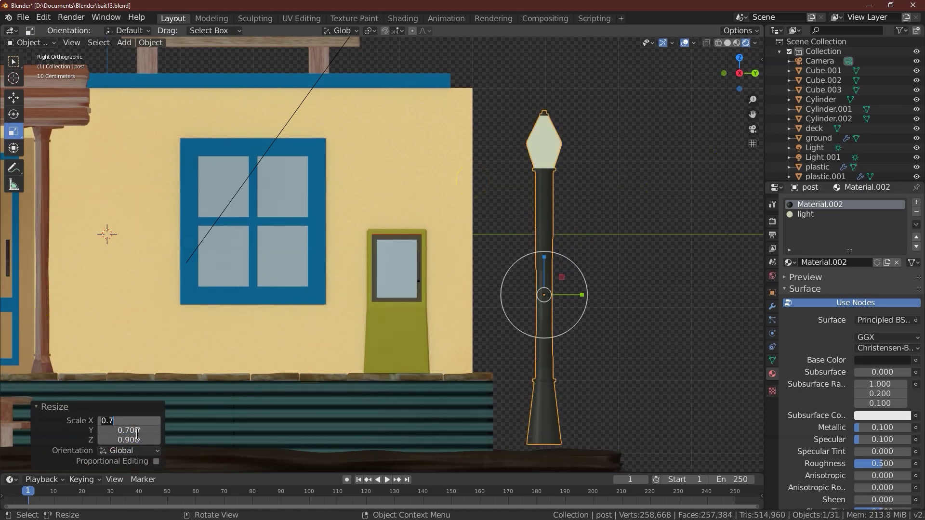
pyautogui.doubleClick(138, 439)
pyautogui.write('.85')
pyautogui.press('Tab')
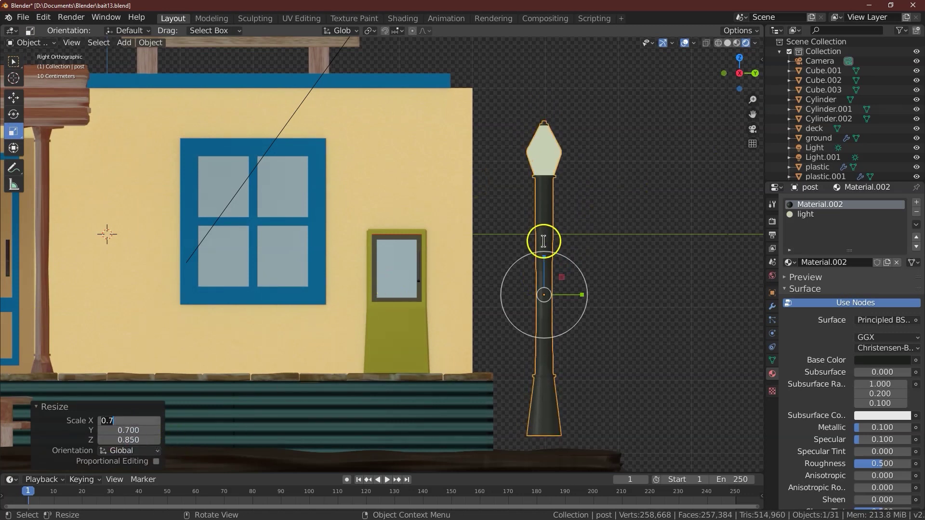
# - Lower the lamp post along Z so its base sits on the ground beside the shop
pyautogui.click(14, 91)
pyautogui.moveTo(545, 267); pyautogui.dragTo(543, 286)
pyautogui.click(739, 74)
pyautogui.moveTo(739, 74); pyautogui.dragTo(497, 100)
pyautogui.moveTo(753, 100); pyautogui.dragTo(675, 250)
pyautogui.moveTo(752, 74)
pyautogui.mouseDown()
pyautogui.moveTo(742, 96)
pyautogui.moveTo(724, 84)
pyautogui.moveTo(746, 50)
pyautogui.moveTo(742, 78)
pyautogui.mouseUp()
pyautogui.click(482, 311)
# - Select the building's door material and give its Base Color an Image Texture using the second Pine_wood_Table image
pyautogui.click(210, 234)
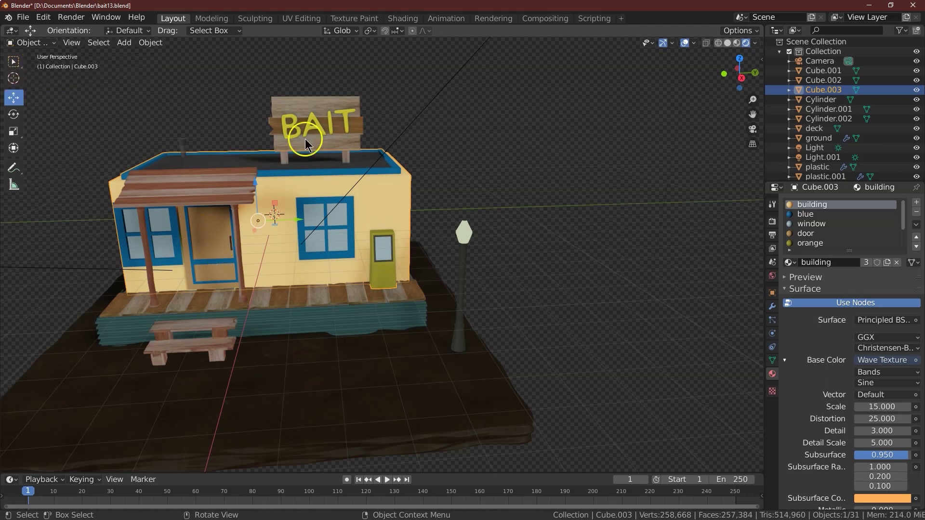
pyautogui.click(817, 234)
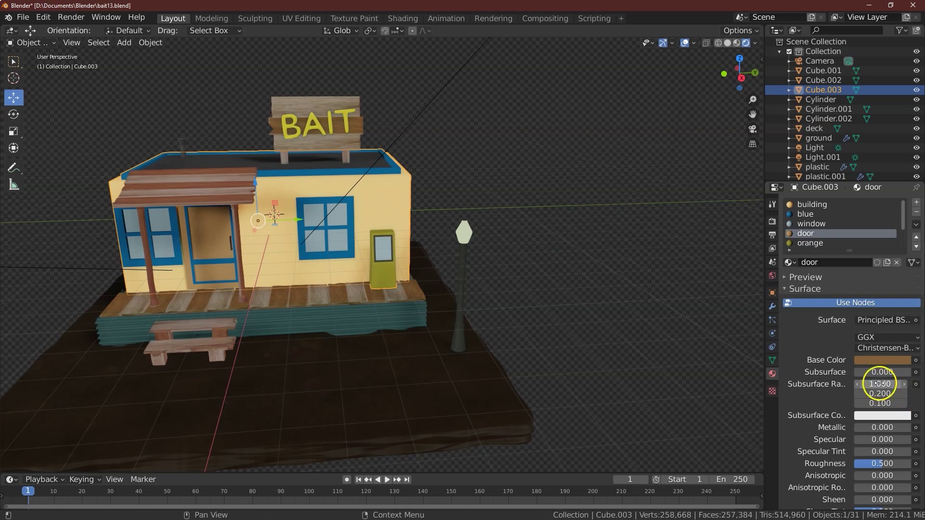
pyautogui.click(914, 362)
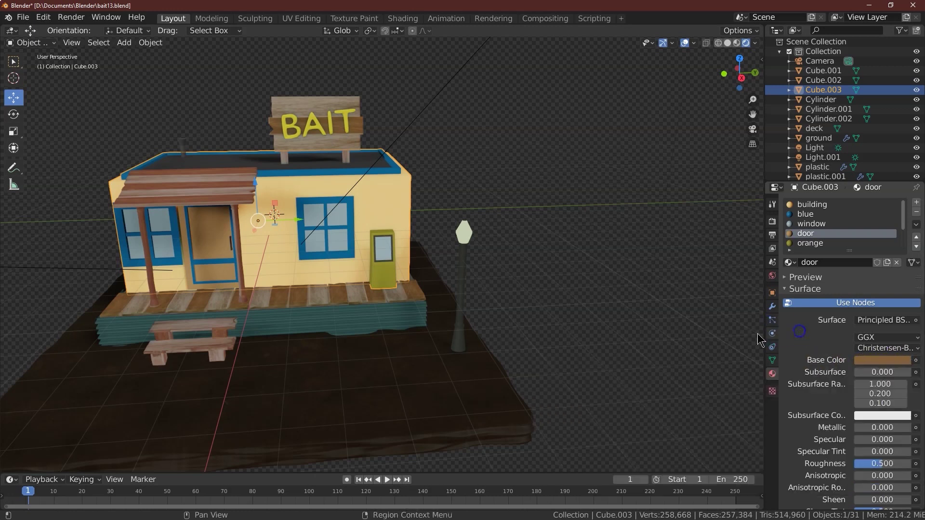
pyautogui.click(915, 360)
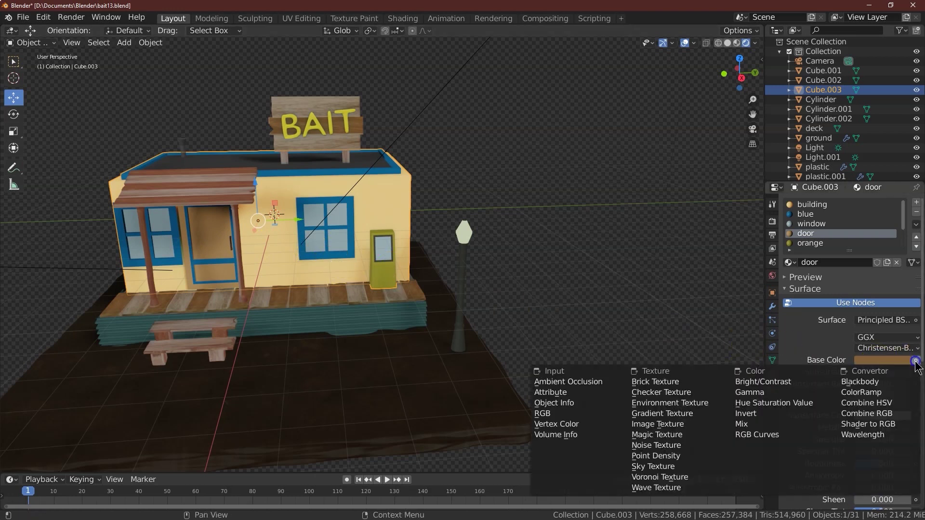
pyautogui.click(658, 424)
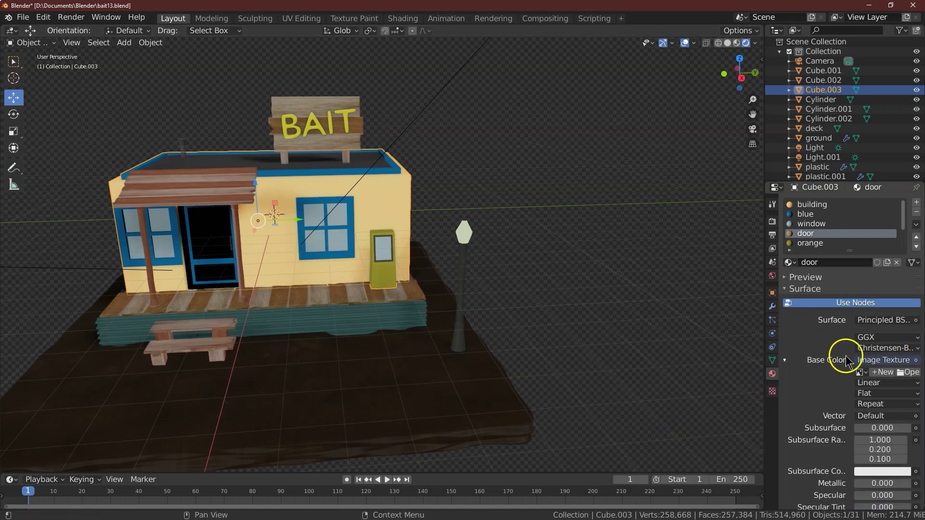
pyautogui.click(905, 373)
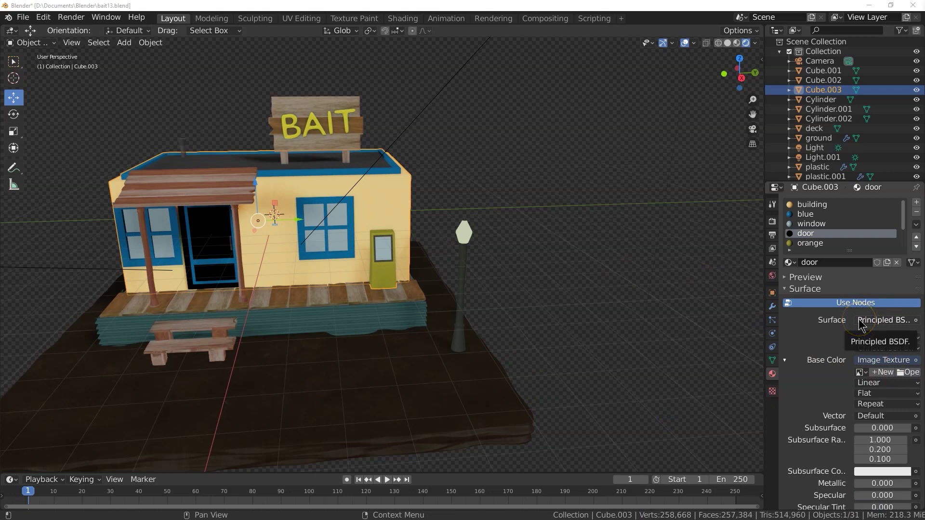
pyautogui.doubleClick(241, 89)
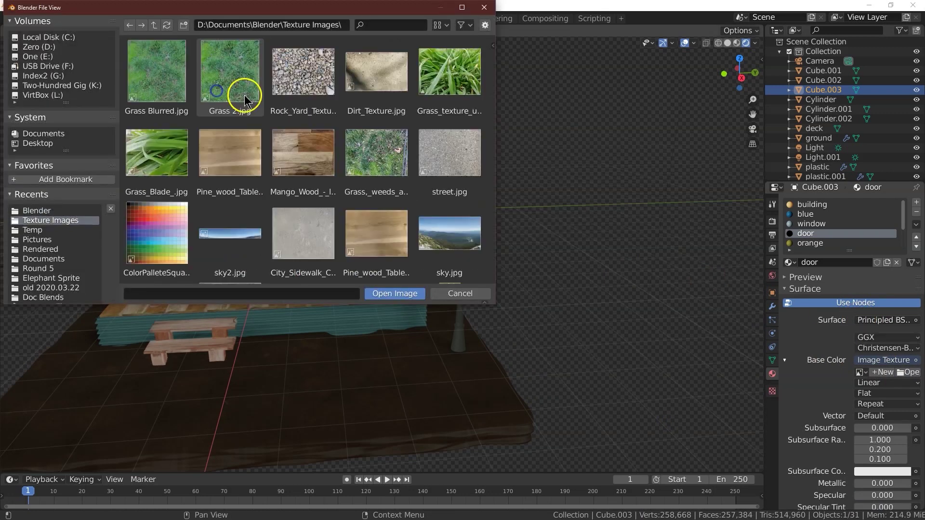
pyautogui.click(384, 237)
pyautogui.click(413, 294)
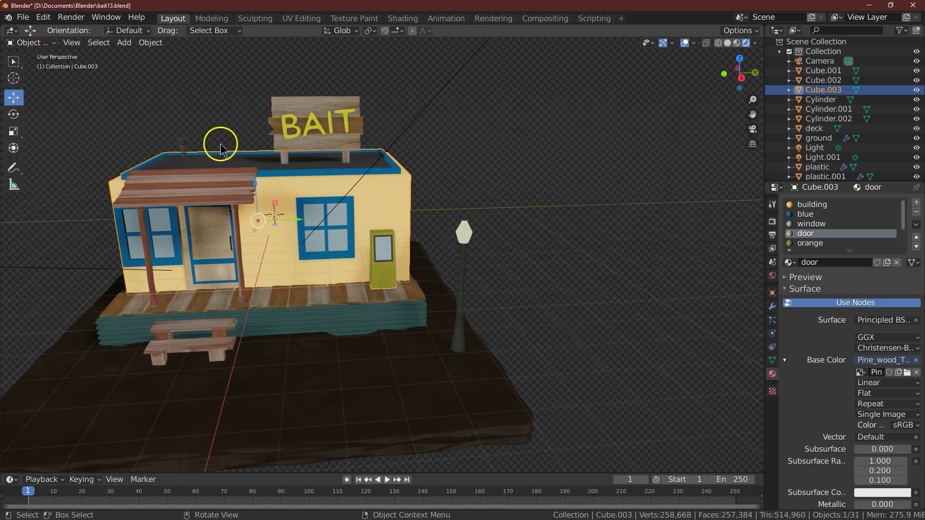
# - In Edit Mode with face selection, select the door's upper and lower panel faces and subdivide them with 3 cuts
pyautogui.click(28, 43)
pyautogui.click(34, 32)
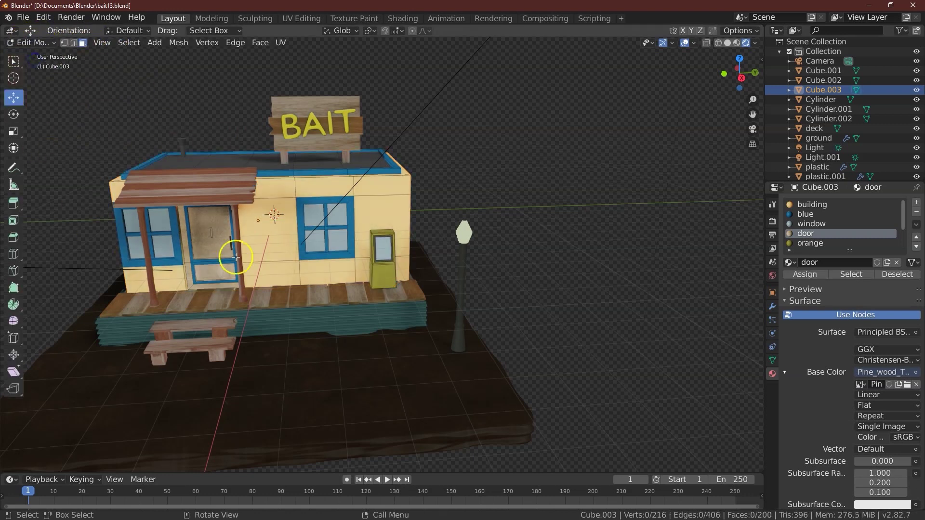
pyautogui.click(82, 43)
pyautogui.click(197, 253)
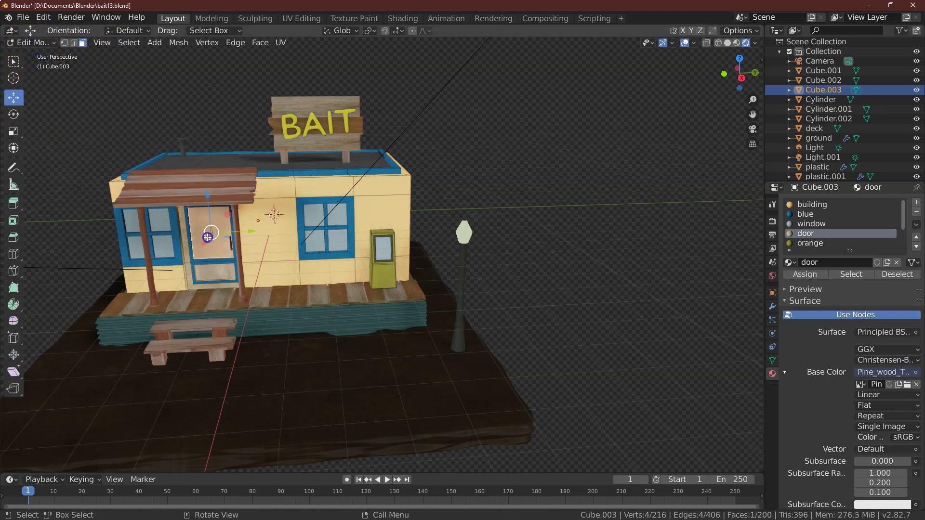
pyautogui.keyDown('shift'); pyautogui.click(215, 272); pyautogui.keyUp('shift')
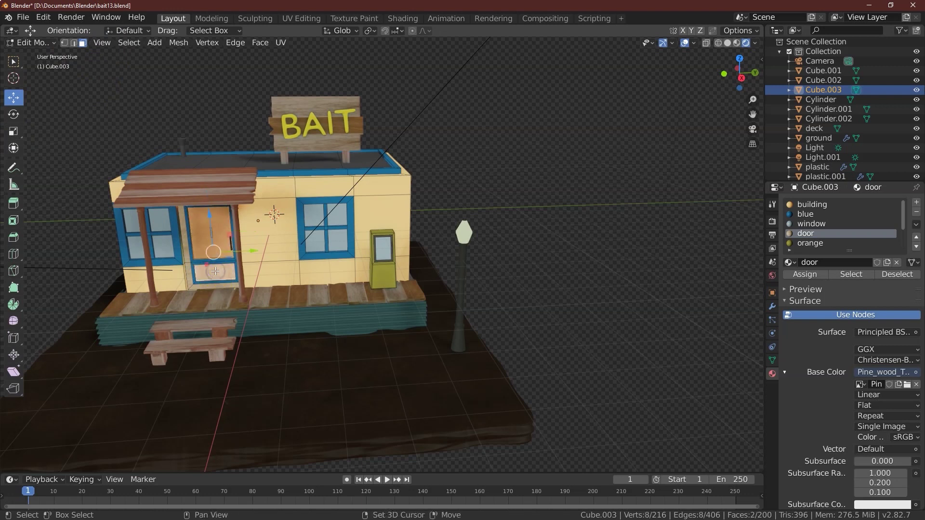
pyautogui.click(727, 43)
pyautogui.click(179, 43)
pyautogui.moveTo(236, 43)
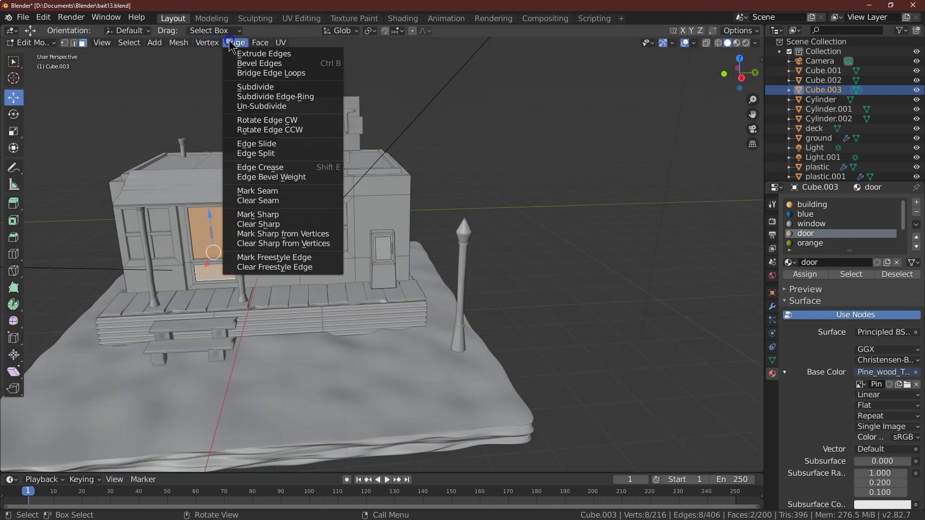
pyautogui.click(262, 84)
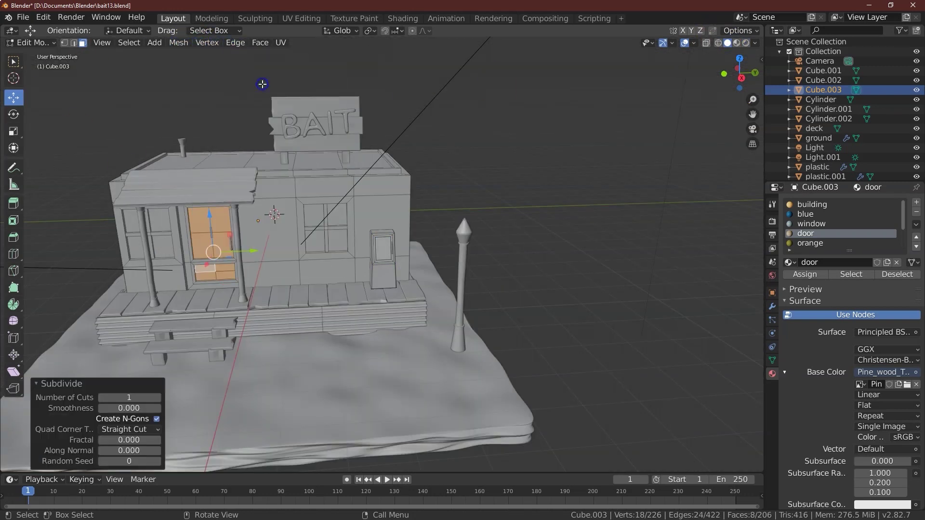
pyautogui.click(159, 398)
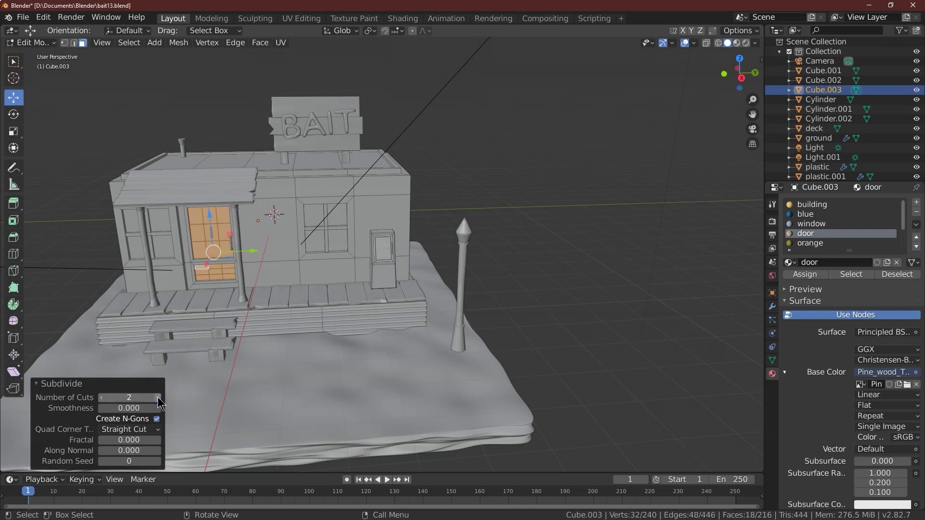
pyautogui.click(158, 398)
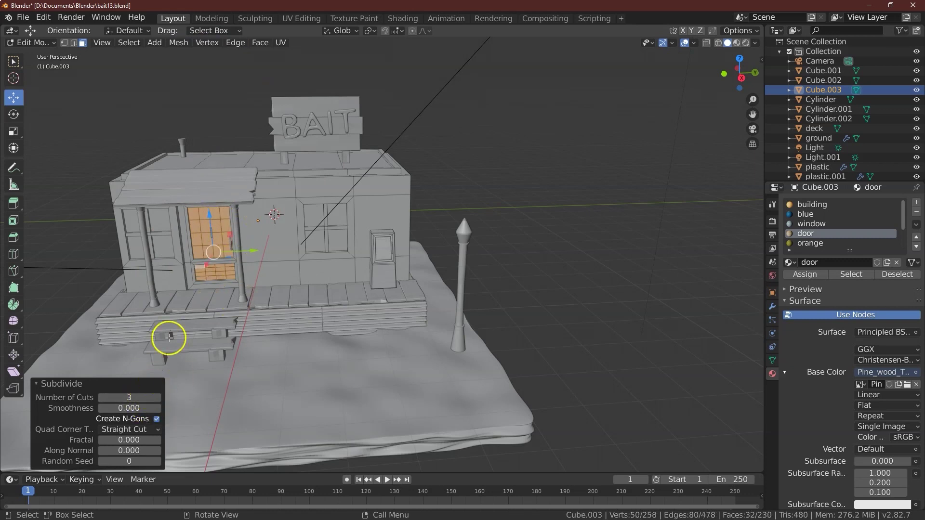
# - Select the subdivided faces of both door panels and unwrap them together
pyautogui.click(99, 127)
pyautogui.moveTo(193, 215); pyautogui.dragTo(216, 249)
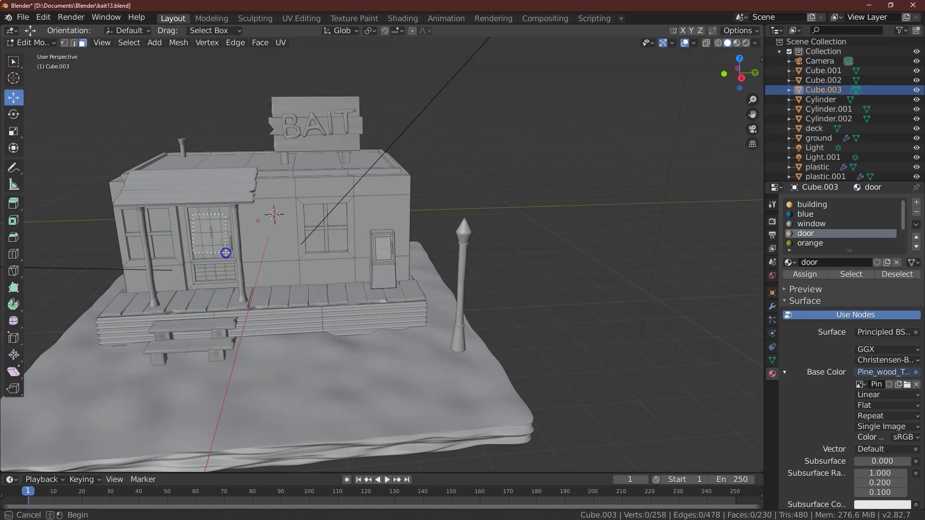
pyautogui.moveTo(225, 252); pyautogui.dragTo(226, 253)
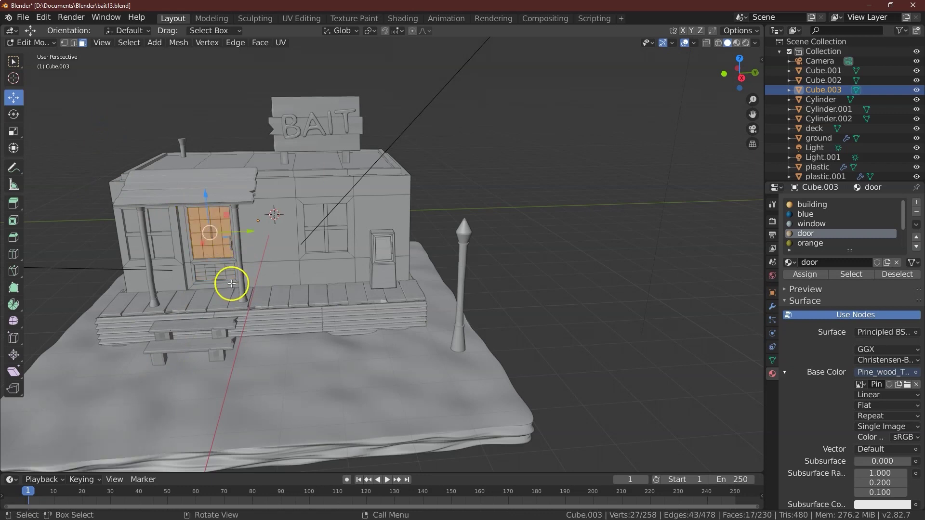
pyautogui.keyDown('shift'); pyautogui.moveTo(201, 266); pyautogui.dragTo(231, 277); pyautogui.keyUp('shift')
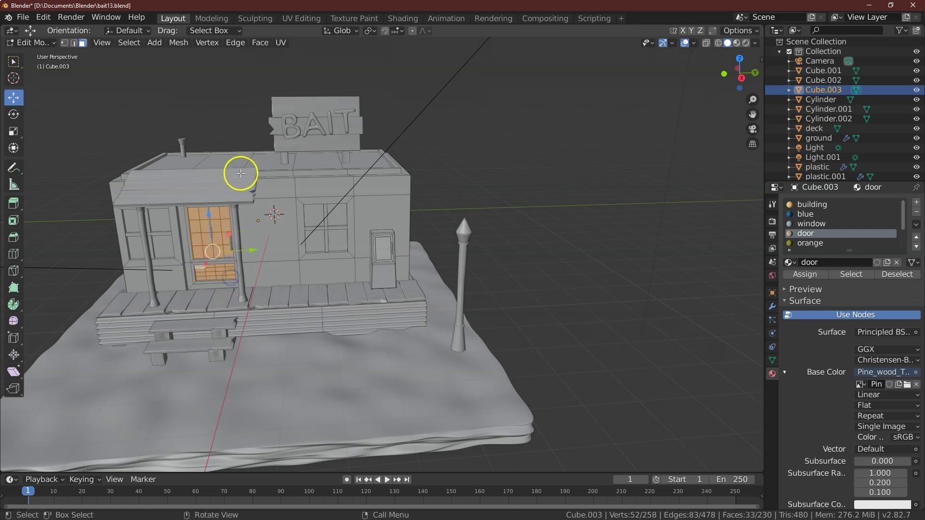
pyautogui.click(281, 42)
pyautogui.click(285, 56)
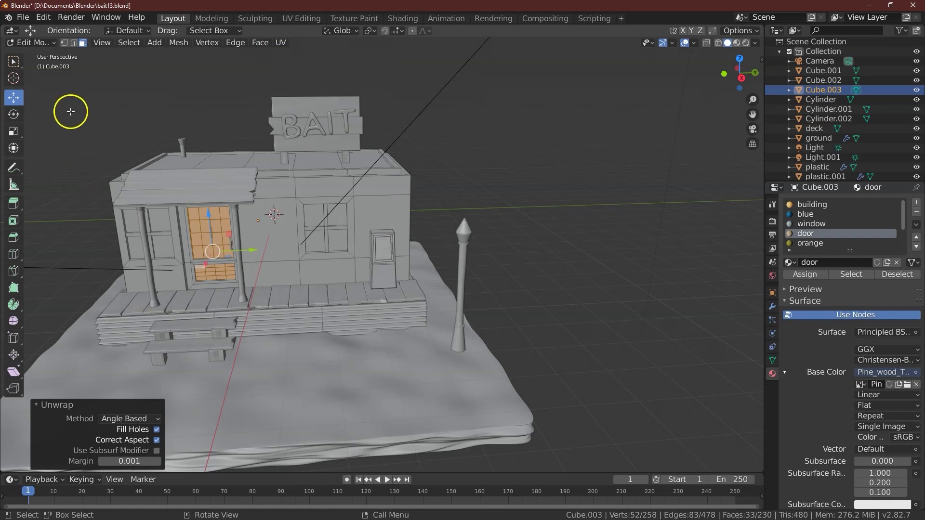
# - Go to the UV Editing workspace, select only the door's upper panel faces and unwrap them on their own
pyautogui.click(299, 20)
pyautogui.moveTo(747, 74); pyautogui.dragTo(690, 53)
pyautogui.moveTo(528, 216); pyautogui.dragTo(547, 258)
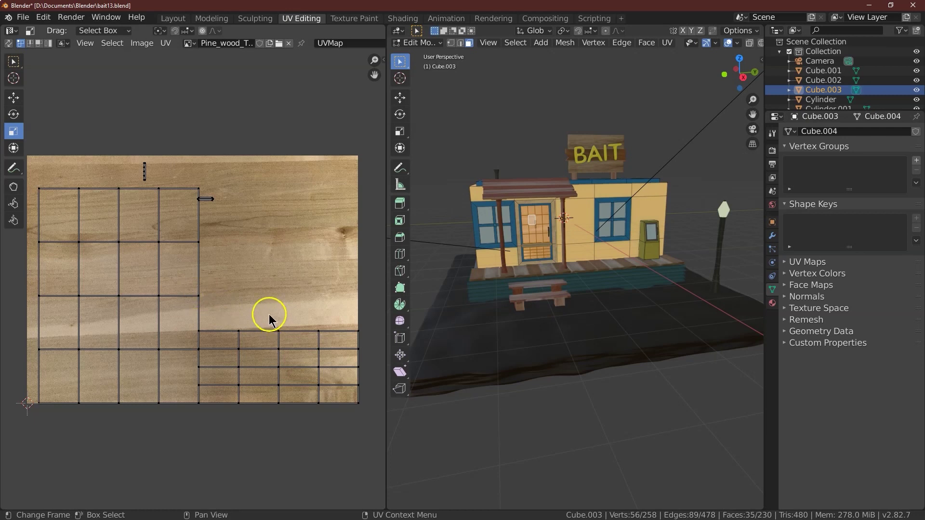
pyautogui.moveTo(752, 99); pyautogui.dragTo(734, 12)
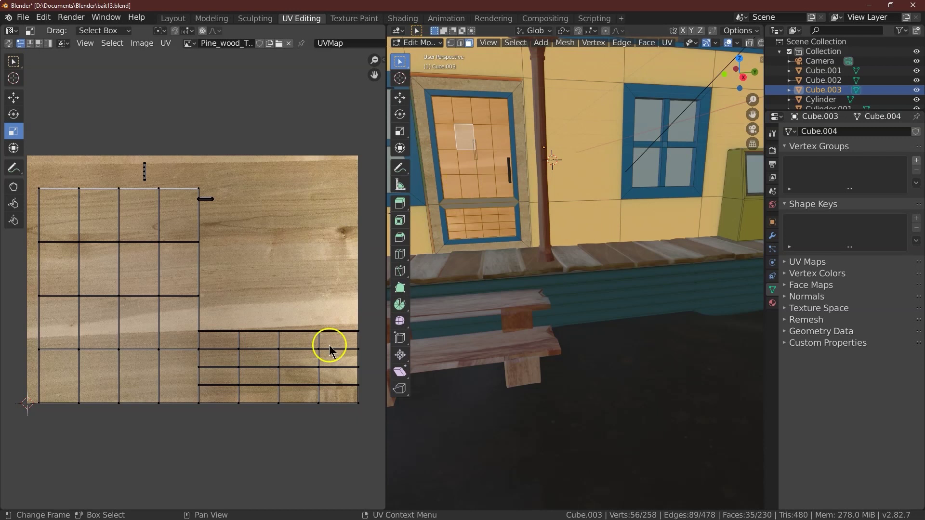
pyautogui.click(573, 220)
pyautogui.moveTo(444, 113); pyautogui.dragTo(502, 189)
pyautogui.click(667, 42)
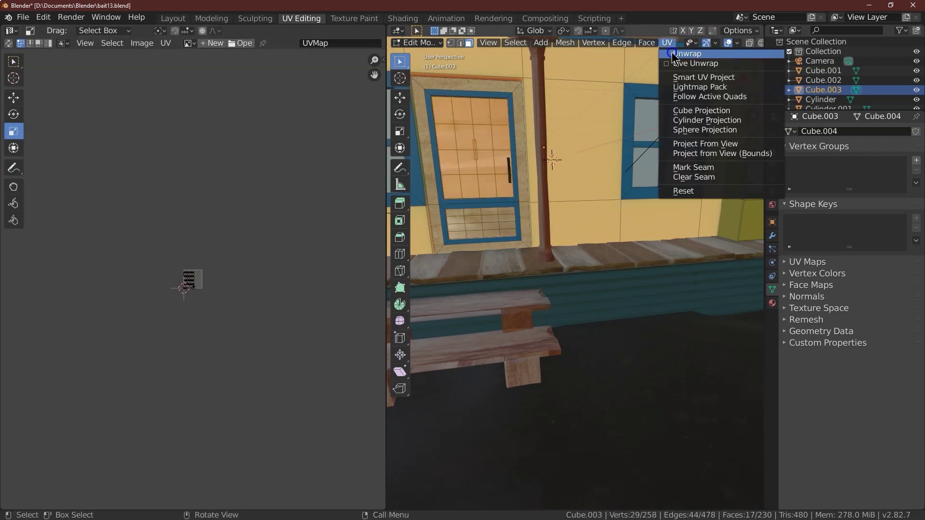
pyautogui.click(684, 151)
# - Select the door's lower panel faces and unwrap them separately
pyautogui.press('l')
pyautogui.moveTo(456, 211); pyautogui.dragTo(504, 235)
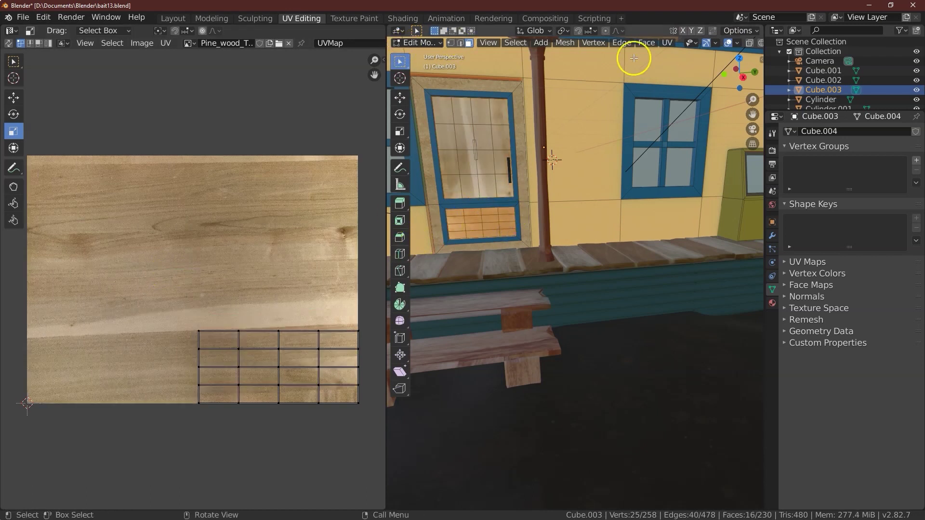
pyautogui.click(667, 42)
pyautogui.click(679, 54)
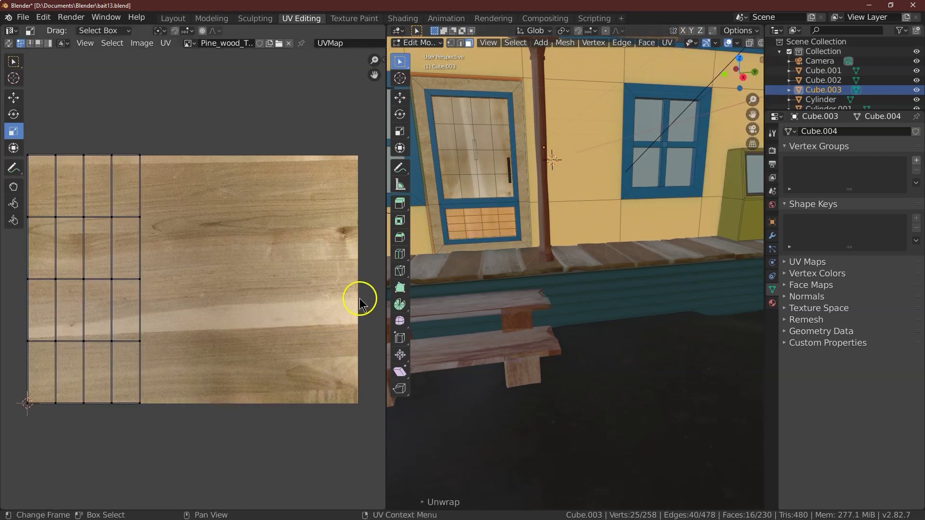
# - Select all the faces of the door's outer wooden frame, unwrap them and clear the selection
pyautogui.click(427, 133)
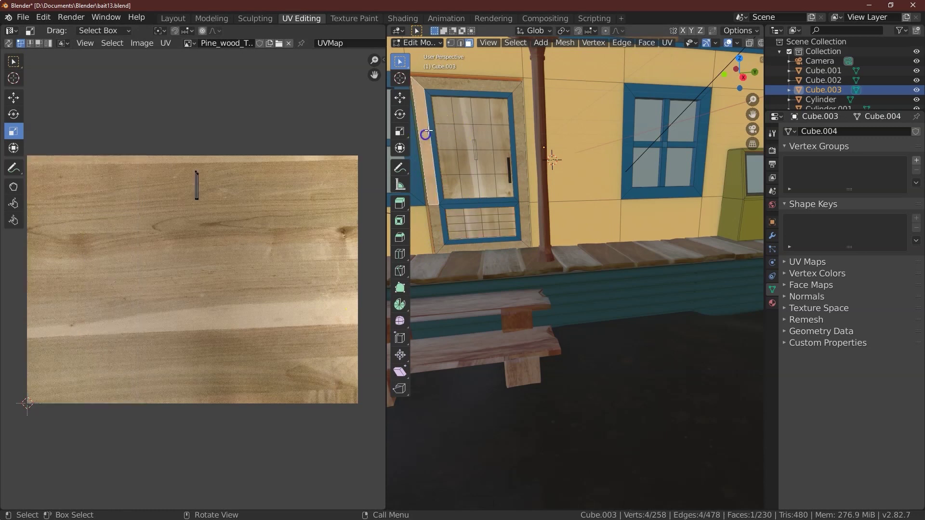
pyautogui.keyDown('shift'); pyautogui.click(480, 85); pyautogui.keyUp('shift')
pyautogui.keyDown('shift'); pyautogui.click(514, 116); pyautogui.keyUp('shift')
pyautogui.keyDown('shift'); pyautogui.click(525, 233); pyautogui.keyUp('shift')
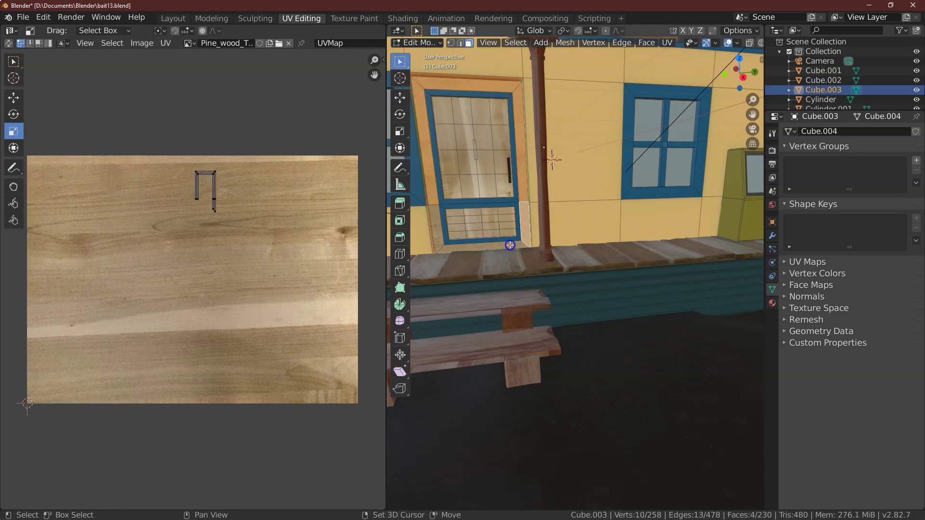
pyautogui.keyDown('shift'); pyautogui.click(438, 235); pyautogui.keyUp('shift')
pyautogui.click(667, 43)
pyautogui.click(668, 56)
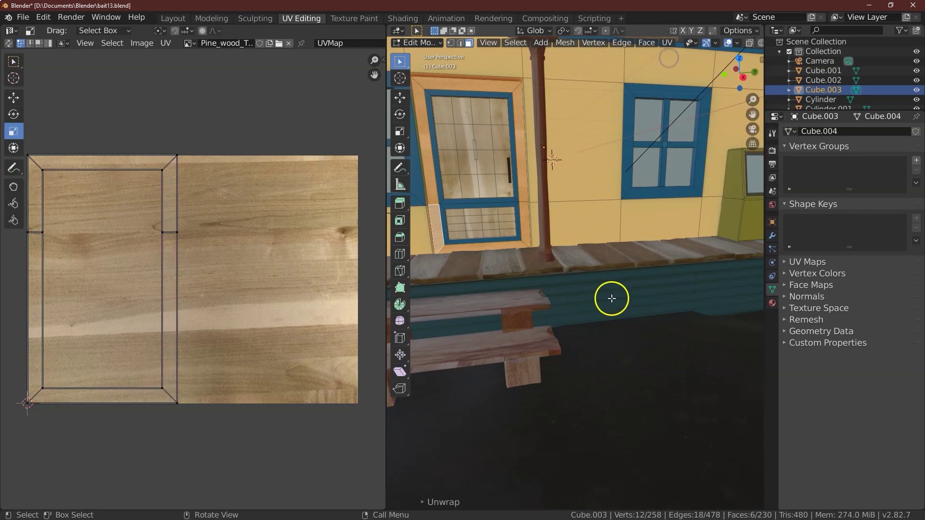
pyautogui.click(624, 340)
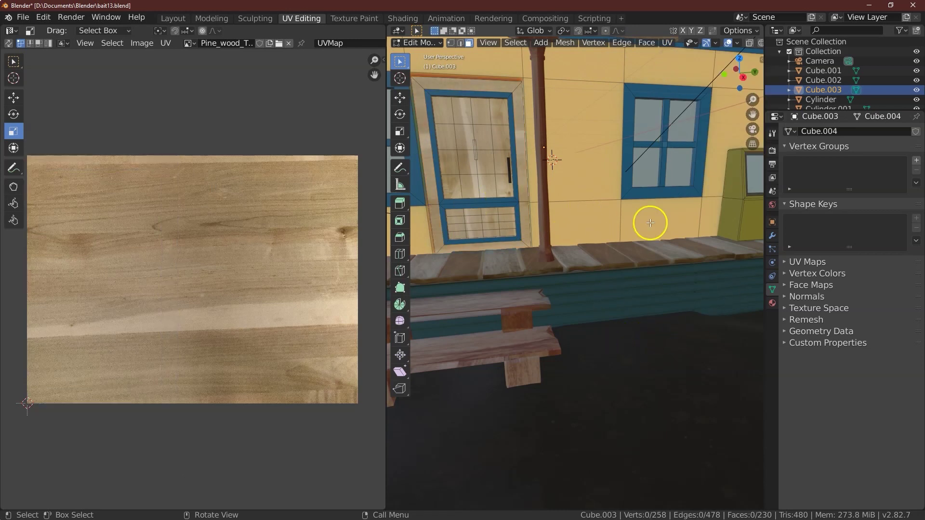
# - Return to the Layout workspace and show the shop in Object Mode with rendered shading
pyautogui.click(773, 236)
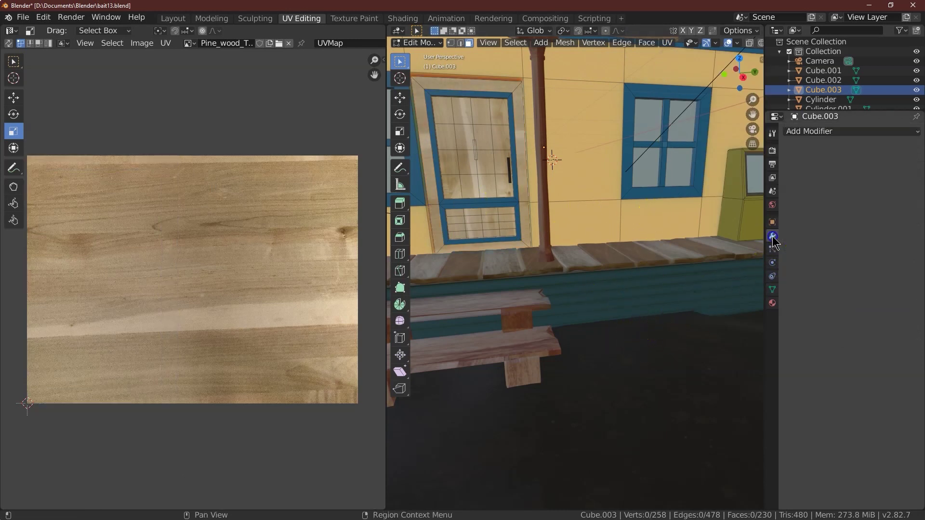
pyautogui.click(173, 18)
pyautogui.click(746, 43)
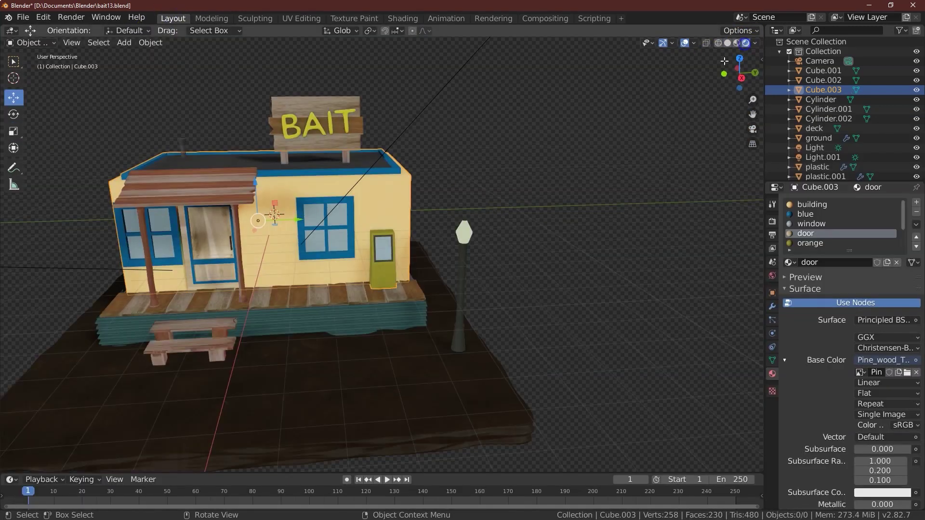
# - Set the door material's Subsurface Color to hex 654321
pyautogui.scroll(-3, 848, 337)
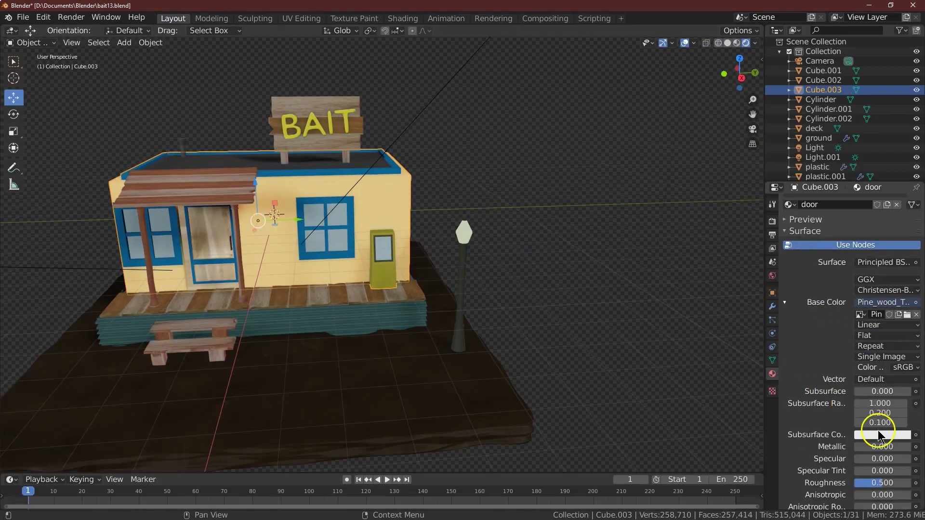
pyautogui.click(878, 433)
pyautogui.click(880, 390)
pyautogui.write('6543')
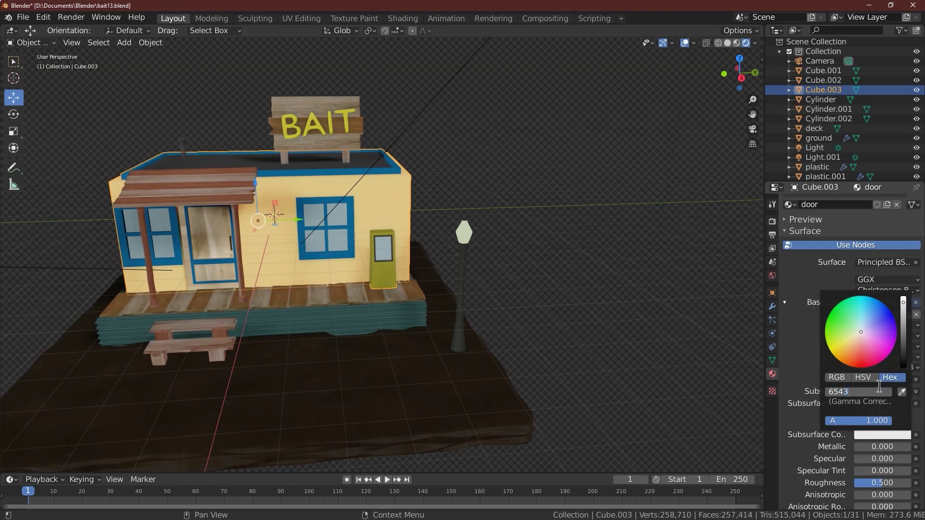
pyautogui.write('21')
pyautogui.press('Return')
# - Set the door material's Subsurface to 0.8, then reduce it to 0.6
pyautogui.click(886, 391)
pyautogui.write('.8')
pyautogui.press('Return')
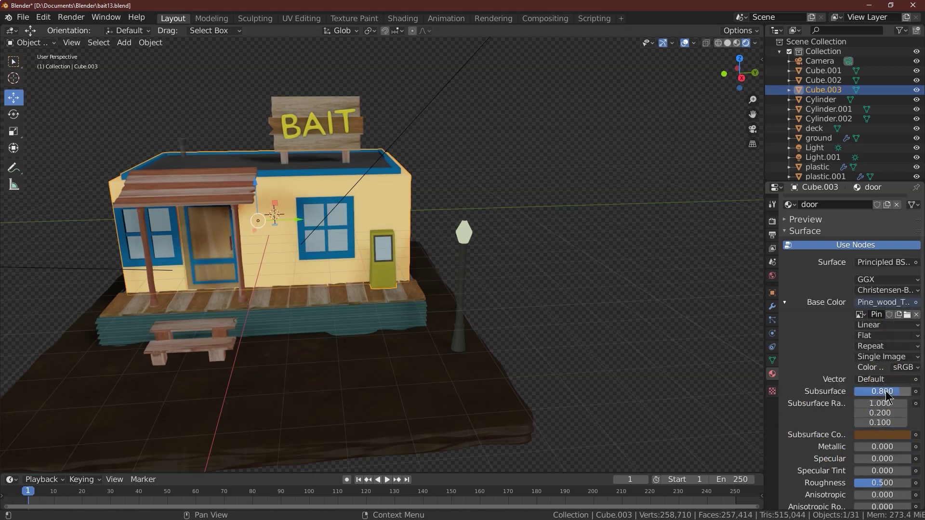
pyautogui.click(885, 391)
pyautogui.write('.6')
pyautogui.press('Return')
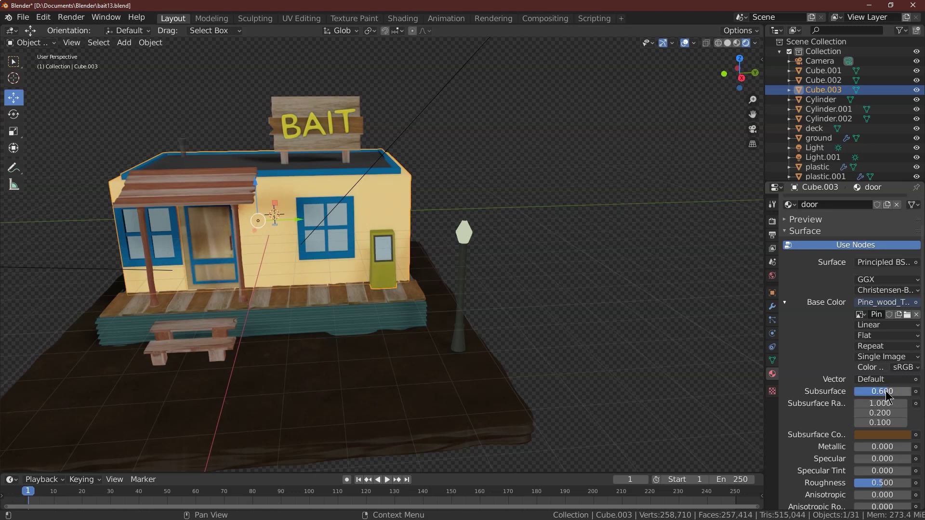
# - Shift the door's Subsurface Color to a darker, redder brown and raise Subsurface to 0.8, then 0.9
pyautogui.click(884, 436)
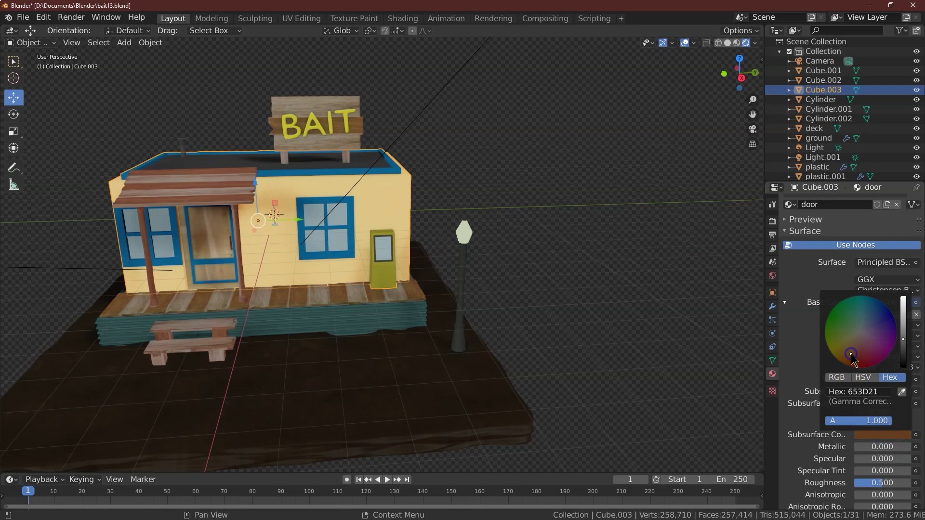
pyautogui.click(891, 435)
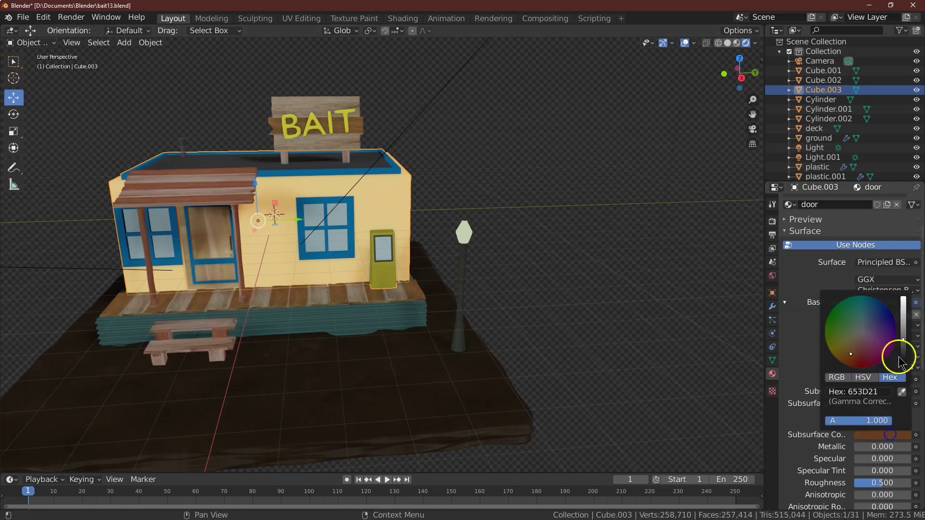
pyautogui.click(885, 391)
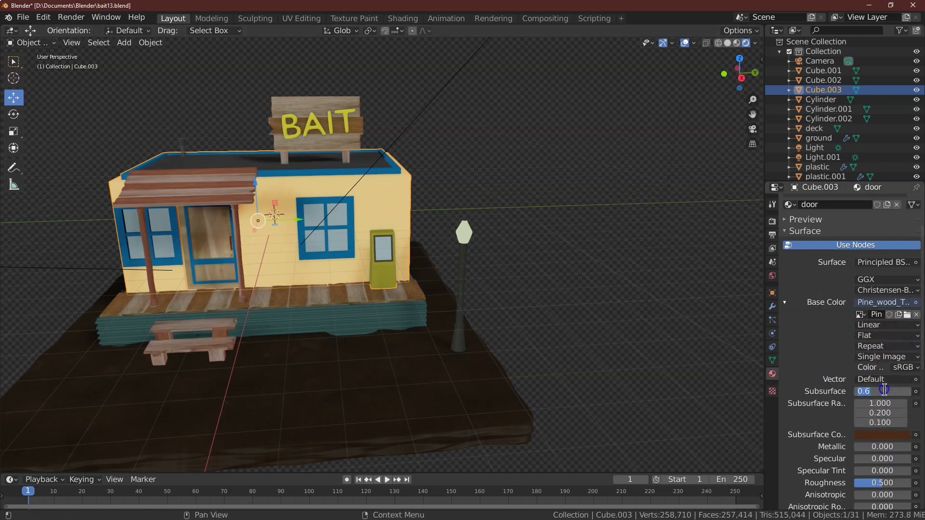
pyautogui.write('.8')
pyautogui.press('Return')
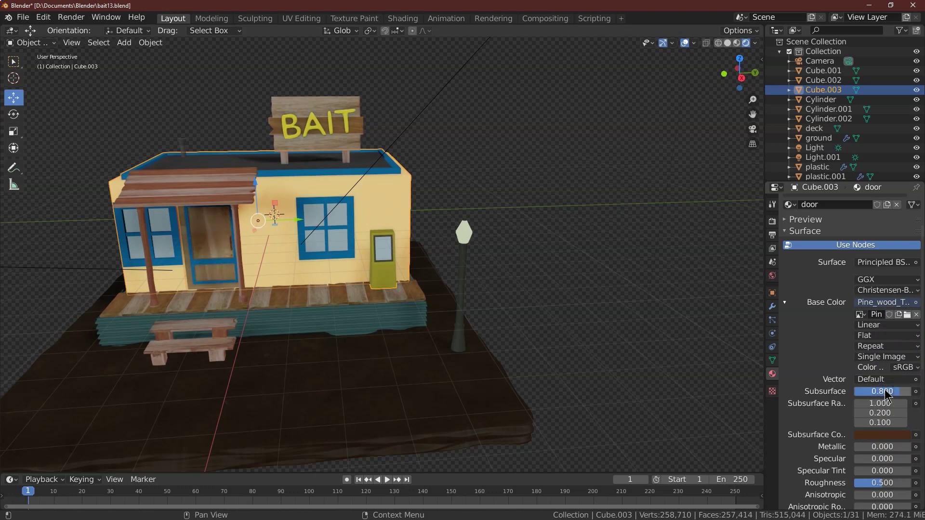
pyautogui.press('Escape')
pyautogui.click(890, 391)
pyautogui.write('.9')
pyautogui.press('Return')
# - Change the door's Subsurface Color to a dark red and set Subsurface to 0.7, trying 0.8 first
pyautogui.click(894, 390)
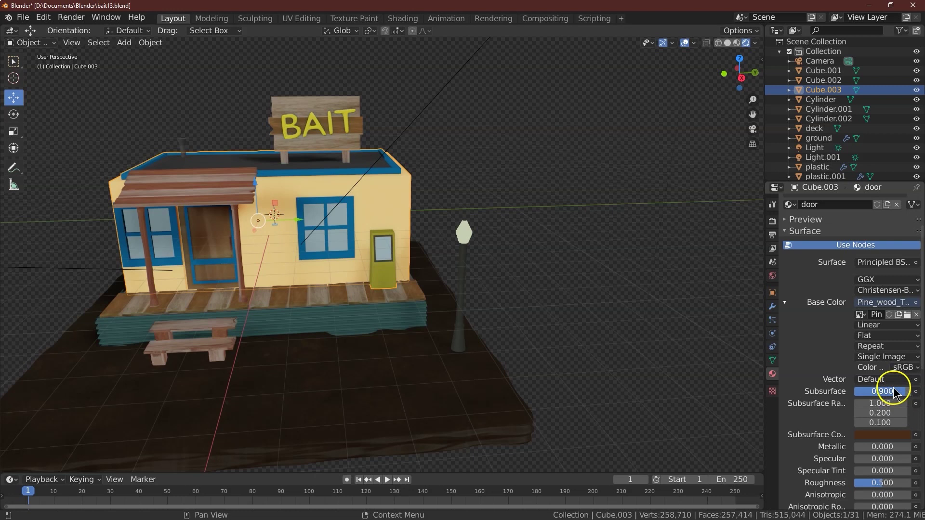
pyautogui.click(883, 435)
pyautogui.click(852, 357)
pyautogui.click(737, 43)
pyautogui.click(746, 42)
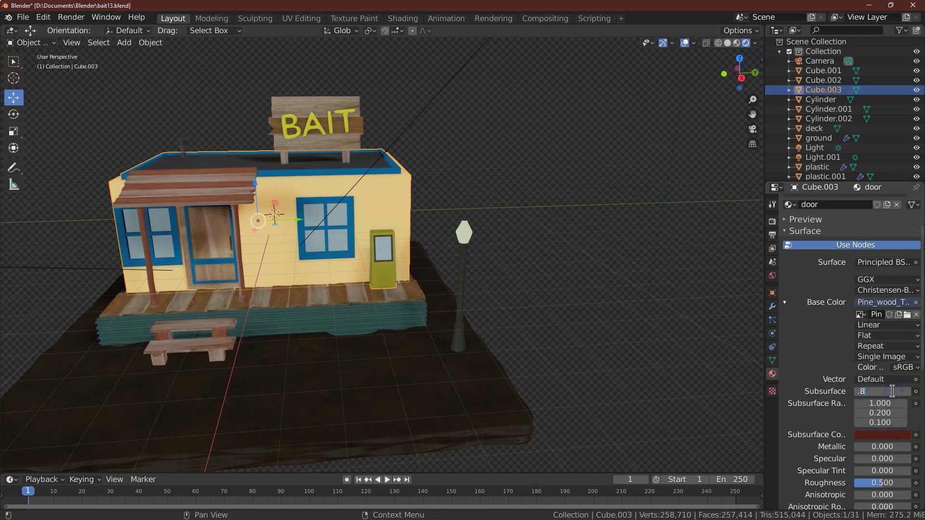
pyautogui.press('BackSpace')
pyautogui.write('7')
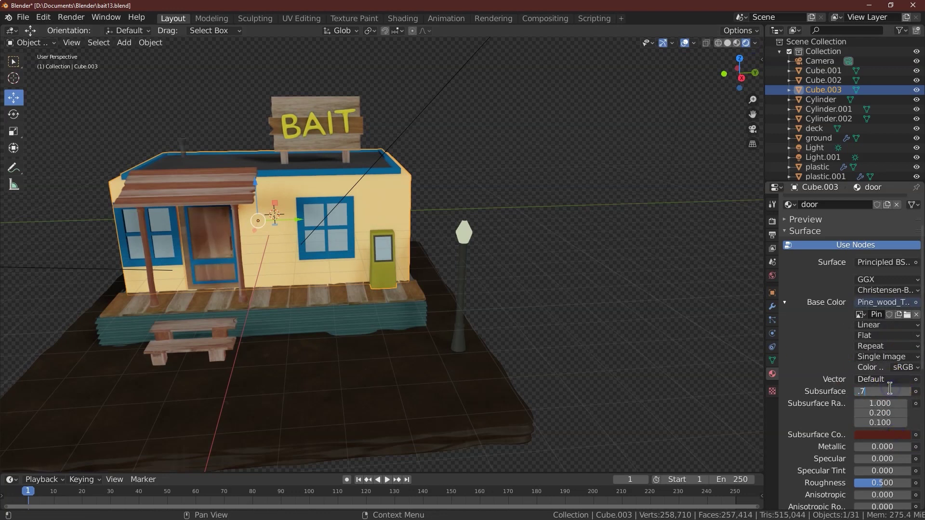
pyautogui.press('Return')
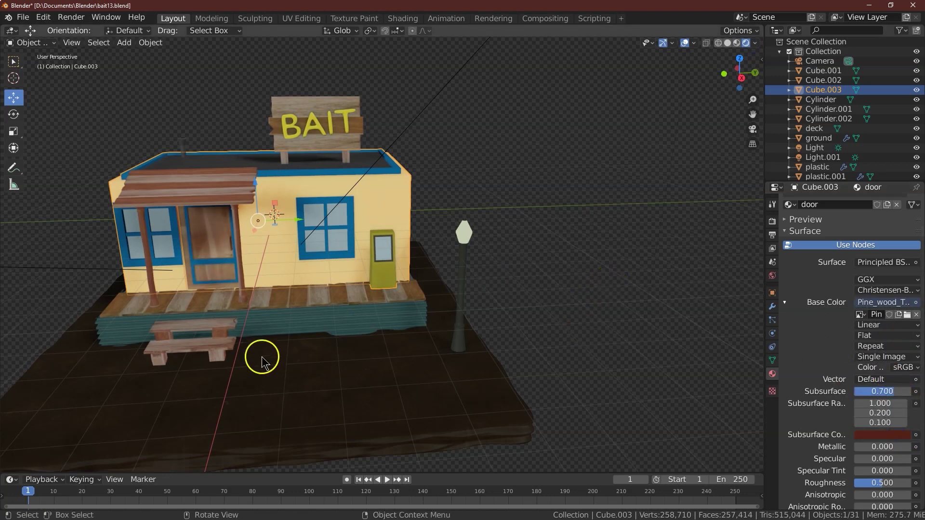
pyautogui.moveTo(753, 100); pyautogui.dragTo(753, 130)
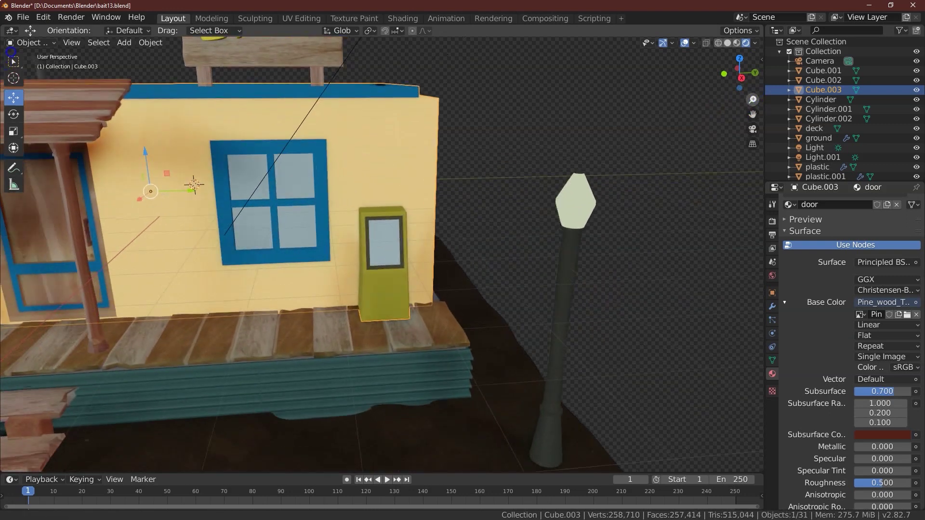
# - Fine-tune the dark red Subsurface Color of the door material
pyautogui.scroll(-3, 753, 114)
pyautogui.moveTo(719, 83); pyautogui.dragTo(752, 72)
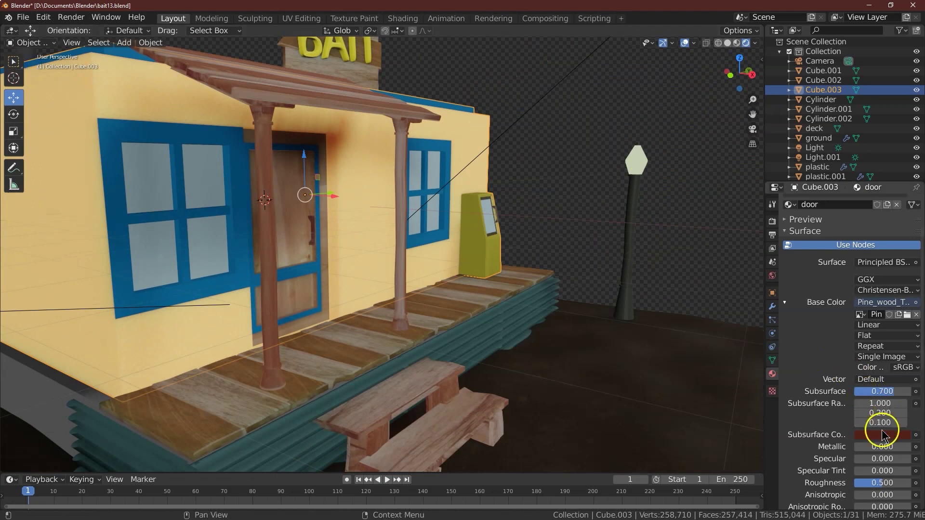
pyautogui.click(898, 435)
pyautogui.click(890, 377)
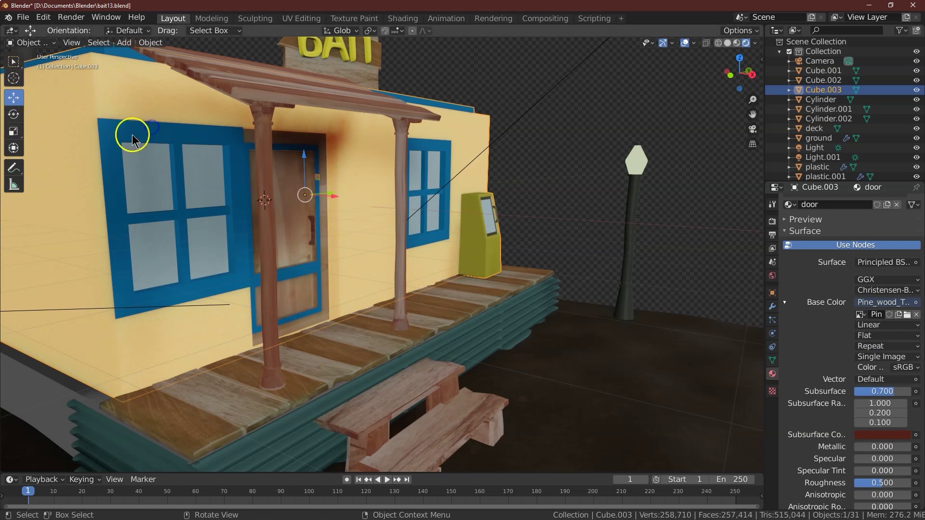
# - Select the four outer frame faces of each of the two front windows in Edit Mode
pyautogui.click(29, 43)
pyautogui.click(27, 55)
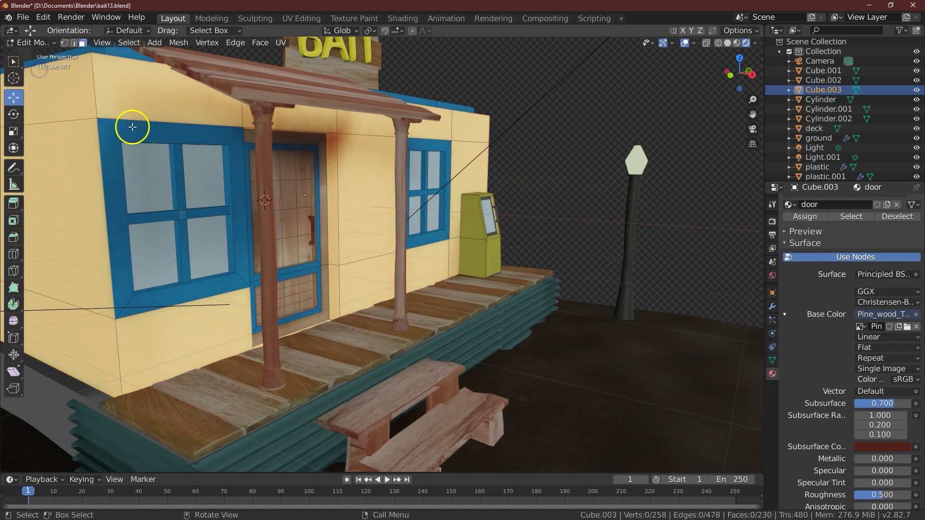
pyautogui.click(131, 131)
pyautogui.keyDown('shift'); pyautogui.click(115, 186); pyautogui.keyUp('shift')
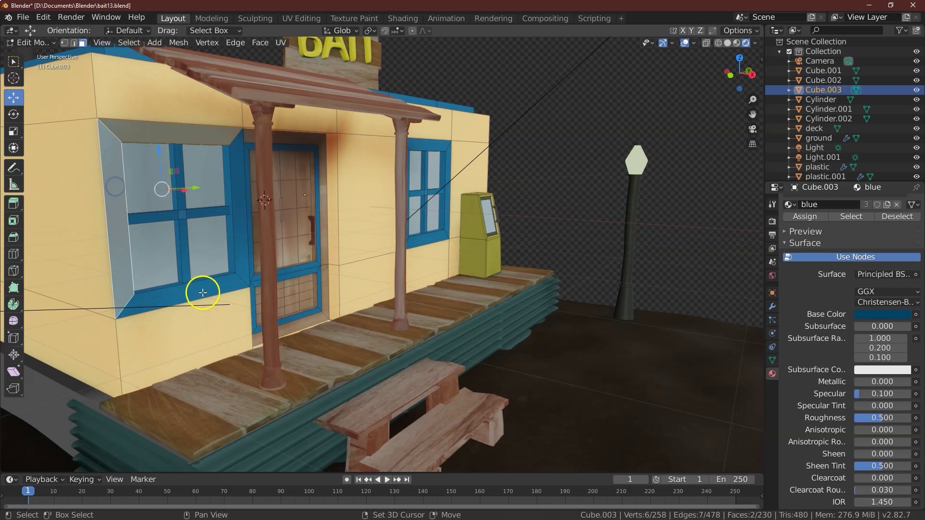
pyautogui.keyDown('shift'); pyautogui.click(203, 293); pyautogui.keyUp('shift')
pyautogui.keyDown('shift'); pyautogui.click(243, 269); pyautogui.keyUp('shift')
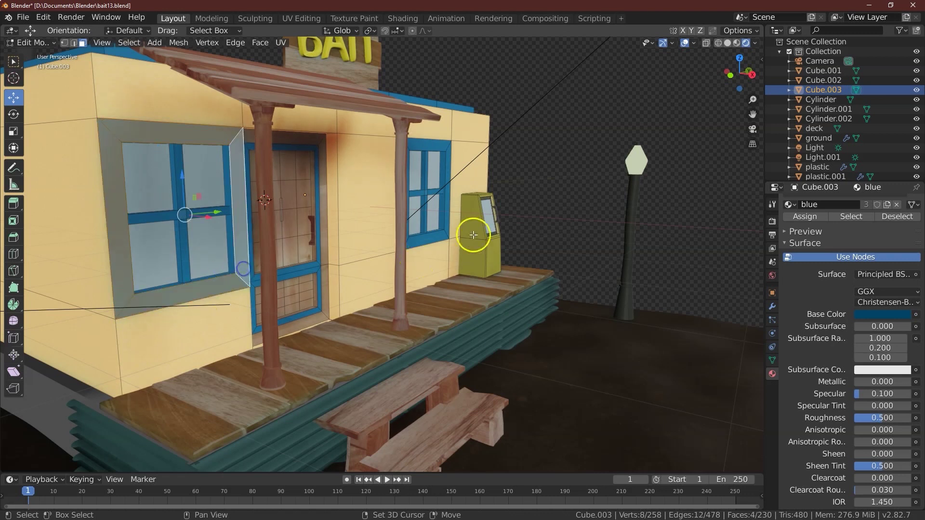
pyautogui.keyDown('shift'); pyautogui.click(449, 153); pyautogui.keyUp('shift')
pyautogui.keyDown('shift'); pyautogui.click(442, 144); pyautogui.keyUp('shift')
pyautogui.keyDown('shift'); pyautogui.click(419, 240); pyautogui.keyUp('shift')
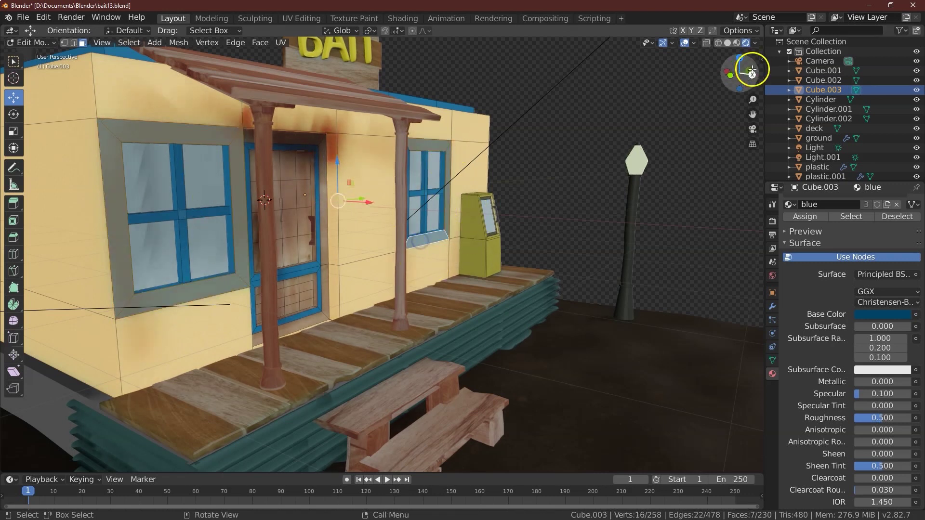
pyautogui.moveTo(753, 72); pyautogui.dragTo(732, 73)
pyautogui.keyDown('shift'); pyautogui.click(437, 160); pyautogui.keyUp('shift')
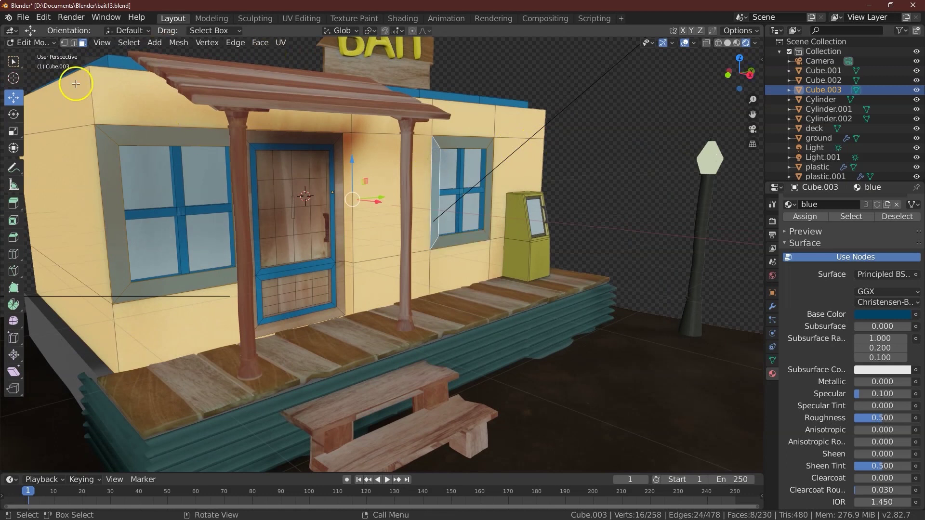
# - Extrude the selected window frame faces outward by 0.06 m along their normals
pyautogui.click(11, 204)
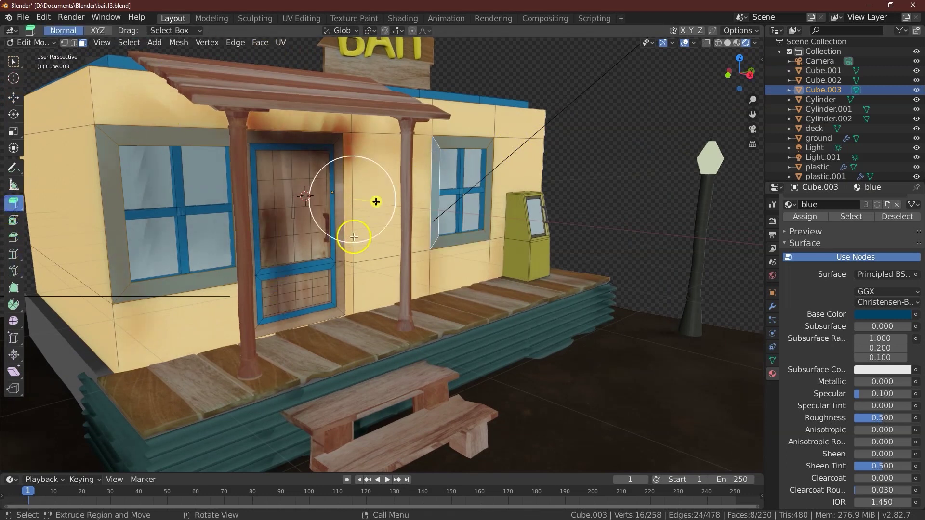
pyautogui.moveTo(378, 200); pyautogui.dragTo(387, 204)
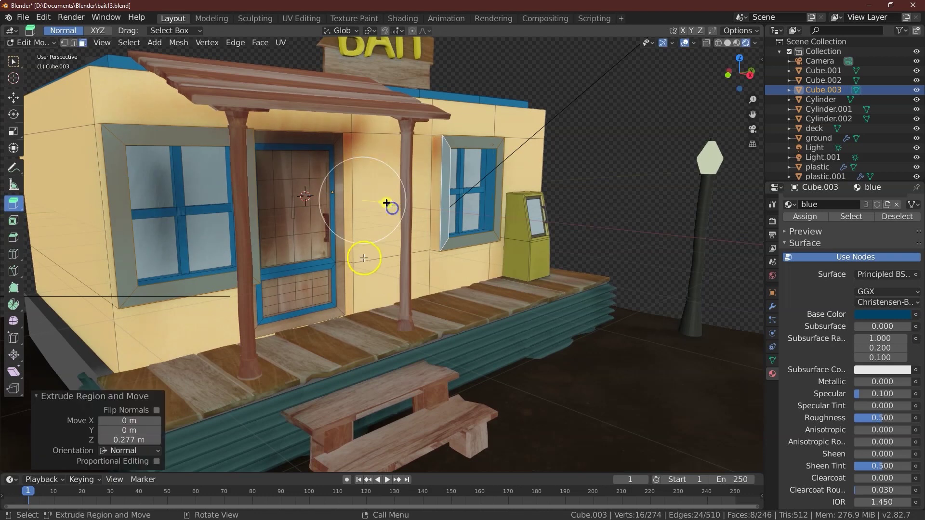
pyautogui.press('Tab')
pyautogui.moveTo(744, 73); pyautogui.dragTo(626, 75)
pyautogui.click(139, 441)
pyautogui.write('.06')
pyautogui.press('Return')
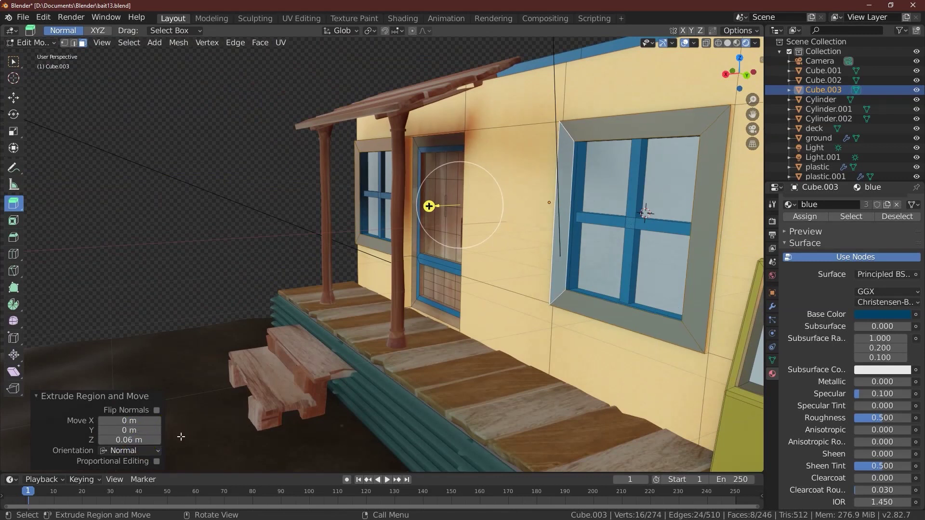
# - Expand the selection to include the extruded sides of the window frames and assign them the blue material
pyautogui.moveTo(727, 73); pyautogui.dragTo(141, 88)
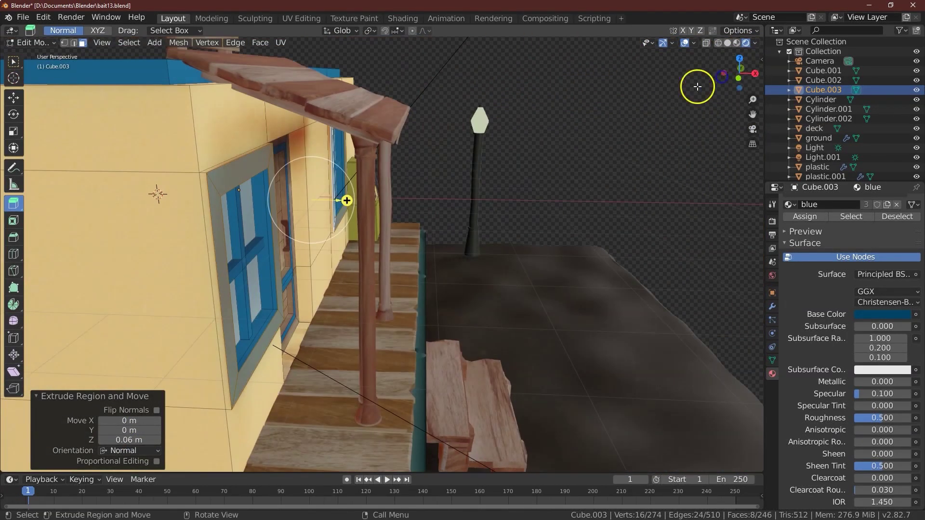
pyautogui.moveTo(129, 42); pyautogui.dragTo(148, 136)
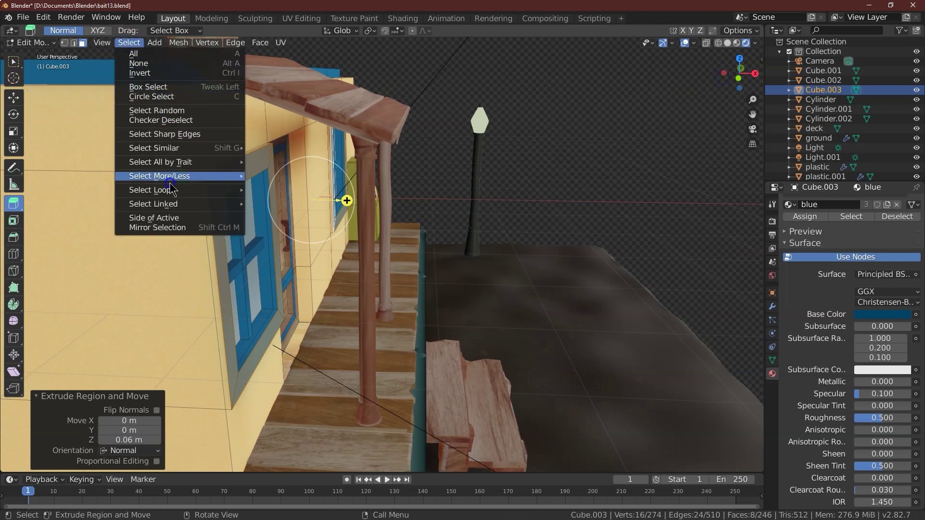
pyautogui.moveTo(182, 180)
pyautogui.click(269, 175)
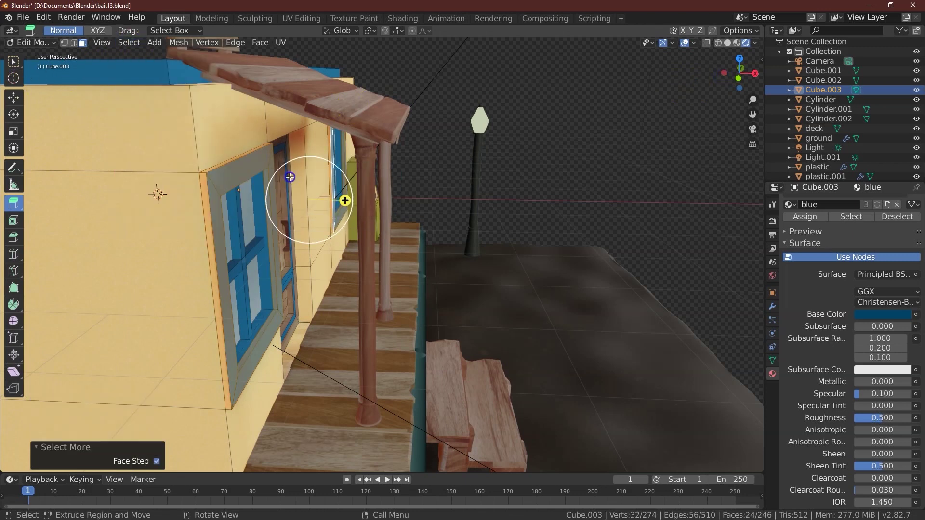
pyautogui.click(727, 43)
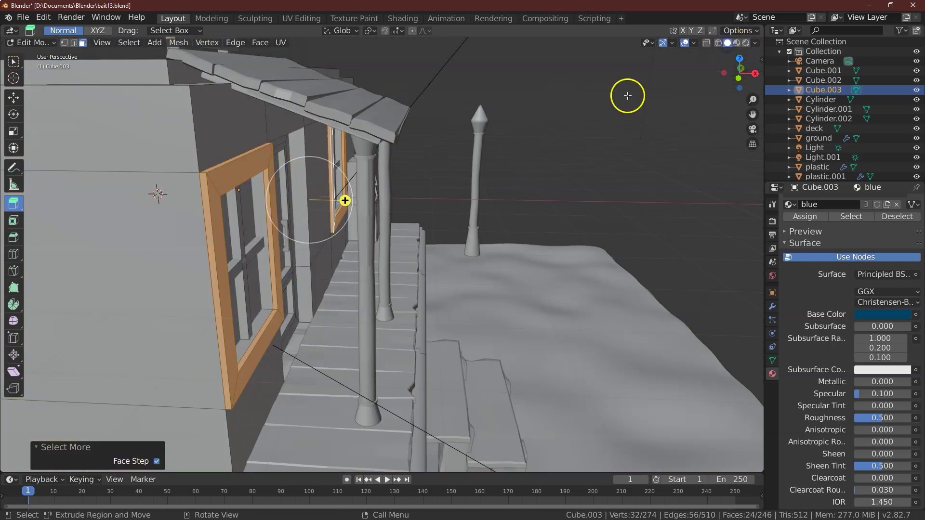
pyautogui.scroll(3, 822, 251)
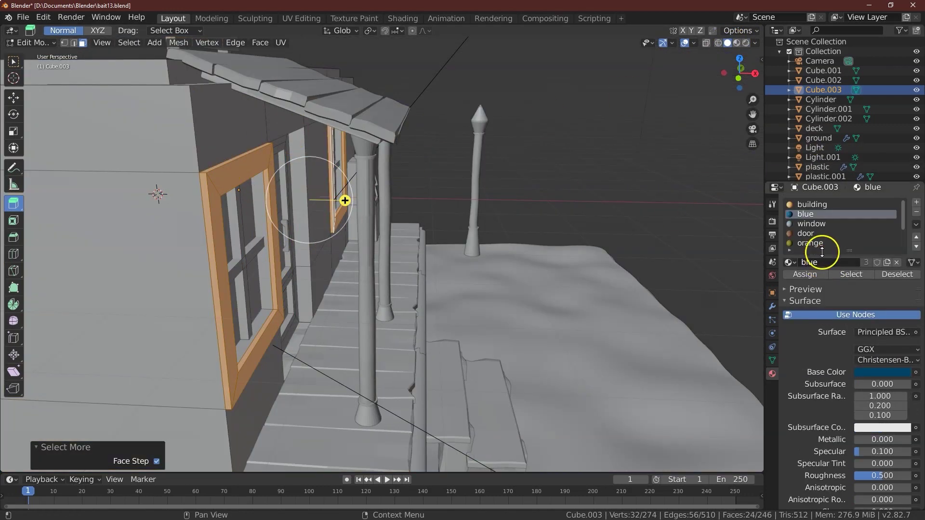
pyautogui.click(813, 275)
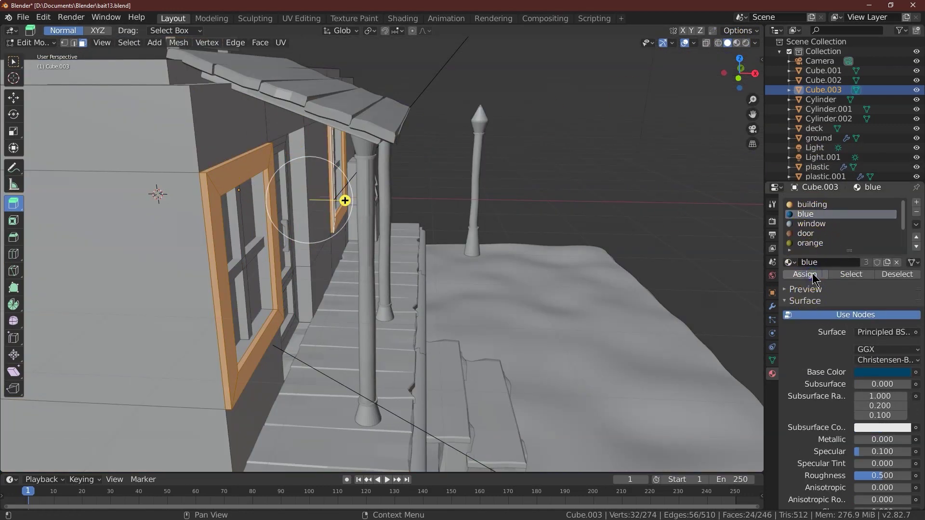
pyautogui.click(668, 160)
pyautogui.click(746, 43)
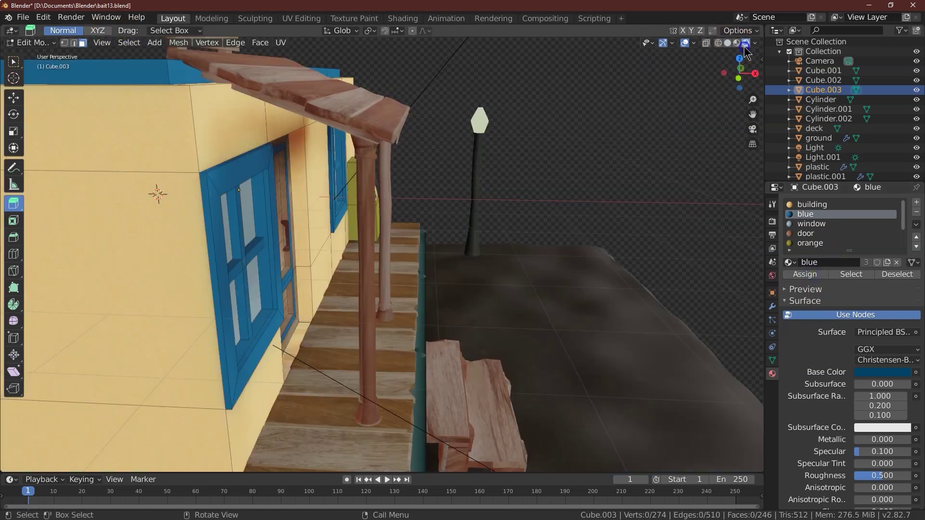
# - Select the linked faces of the green cabinet beside the window, working in solid shading
pyautogui.moveTo(733, 79)
pyautogui.mouseDown()
pyautogui.moveTo(604, 68)
pyautogui.moveTo(647, 84)
pyautogui.mouseUp()
pyautogui.moveTo(754, 116); pyautogui.dragTo(569, 189)
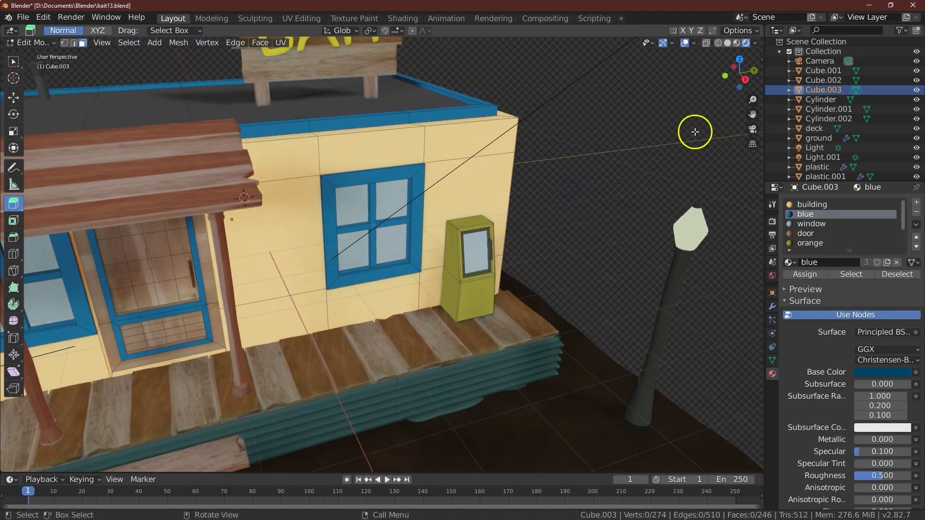
pyautogui.moveTo(759, 102); pyautogui.dragTo(407, 157)
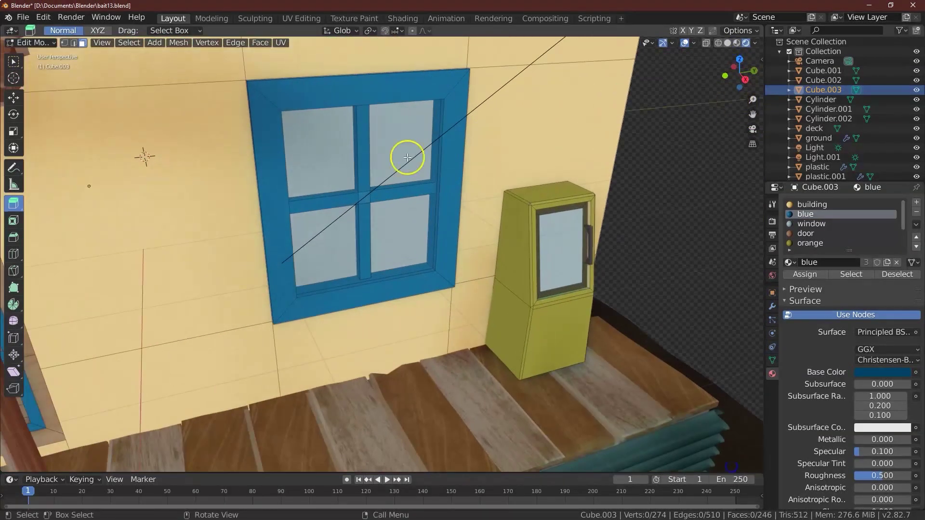
pyautogui.click(531, 242)
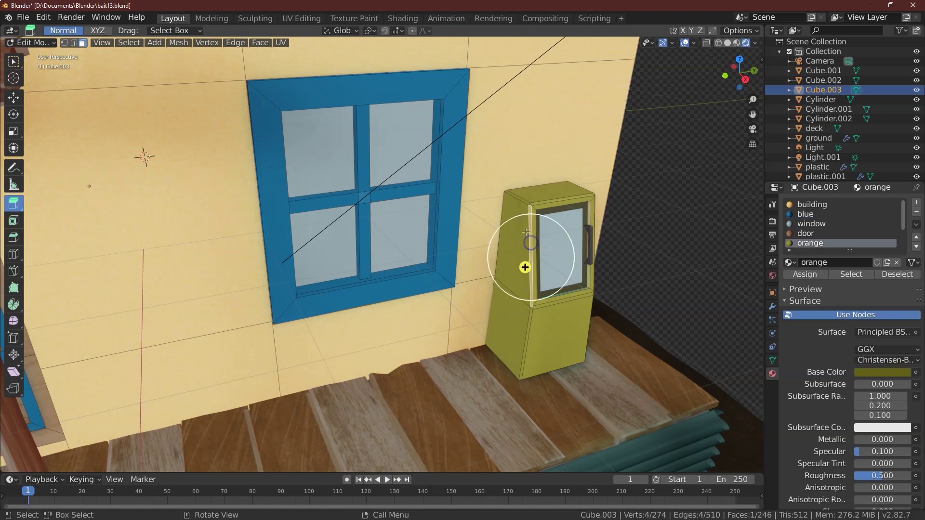
pyautogui.click(728, 43)
pyautogui.press('l')
pyautogui.moveTo(742, 73); pyautogui.dragTo(653, 74)
pyautogui.moveTo(758, 120); pyautogui.dragTo(531, 271)
pyautogui.press('l')
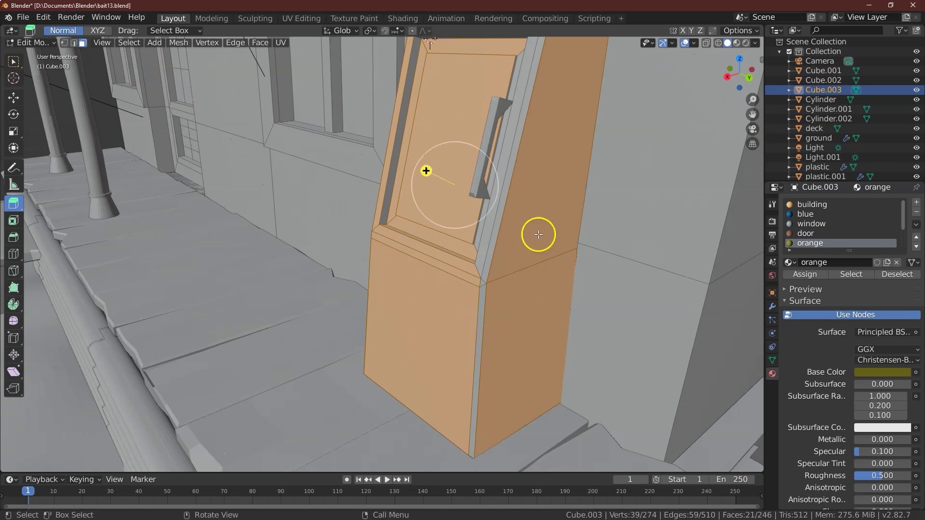
# - Grow the face selection by one step to cover the whole cabinet and its edge faces
pyautogui.click(129, 42)
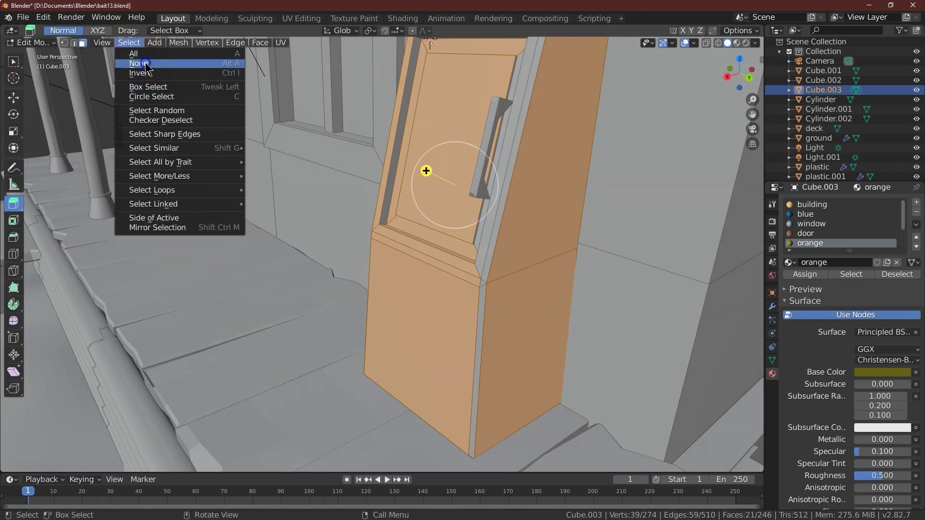
pyautogui.moveTo(203, 176)
pyautogui.click(269, 176)
pyautogui.moveTo(434, 171); pyautogui.dragTo(487, 179, button='middle')
pyautogui.moveTo(754, 87); pyautogui.dragTo(679, 96)
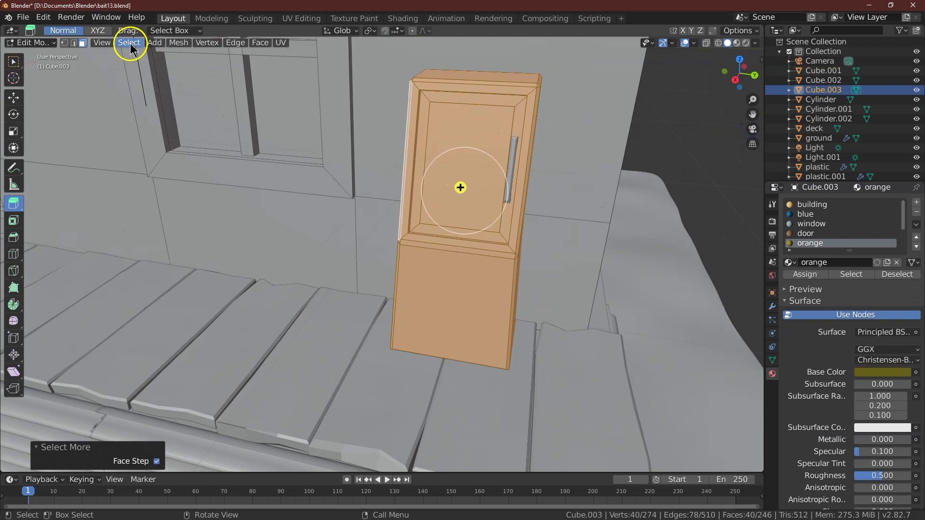
# - Separate the selected cabinet faces from the building into their own object and return to Object Mode
pyautogui.click(182, 43)
pyautogui.moveTo(212, 226)
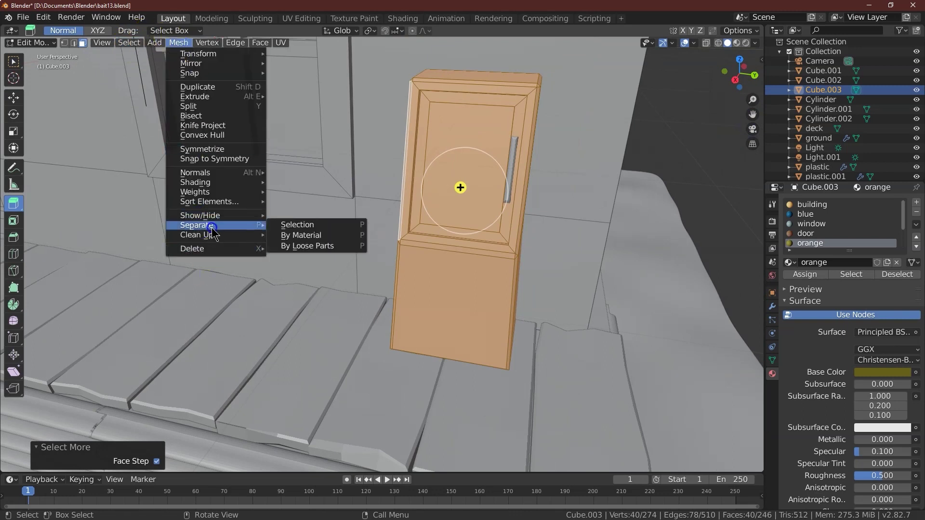
pyautogui.click(304, 228)
pyautogui.click(499, 185)
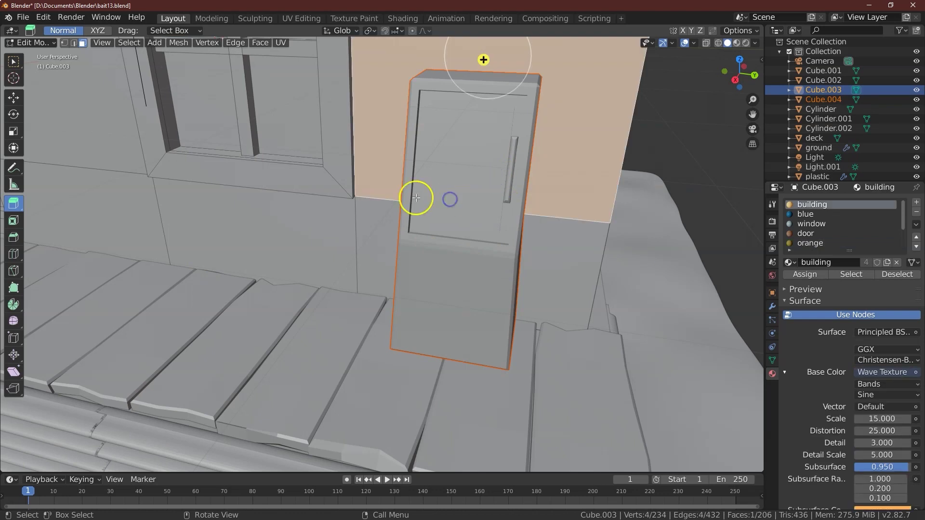
pyautogui.click(29, 43)
pyautogui.click(34, 53)
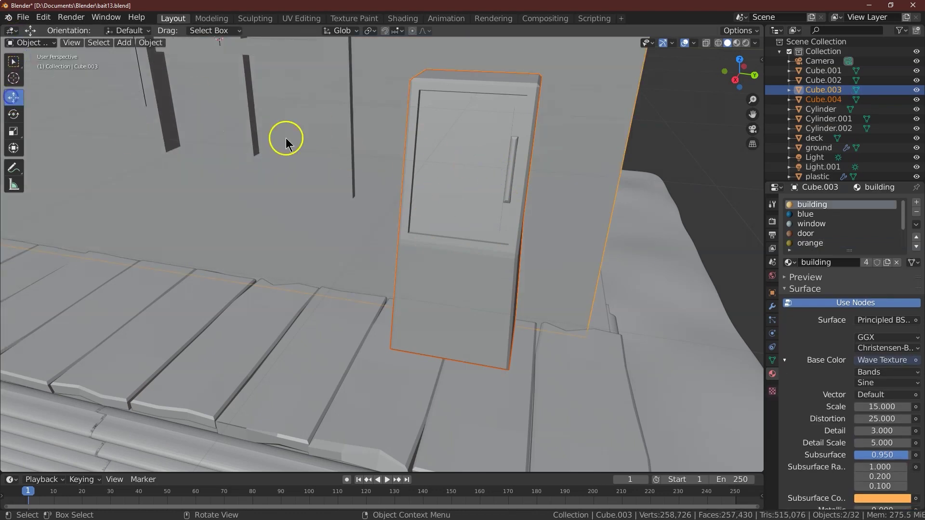
# - Select the separated cabinet object and save the scene as a new version, bait14.blend
pyautogui.click(467, 200)
pyautogui.click(14, 98)
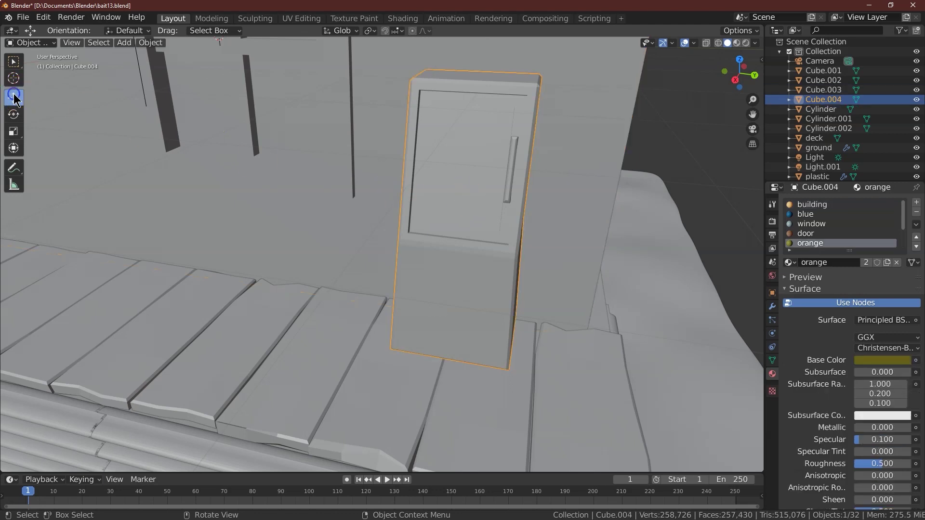
pyautogui.hotkey('ctrl', 'alt', 's')
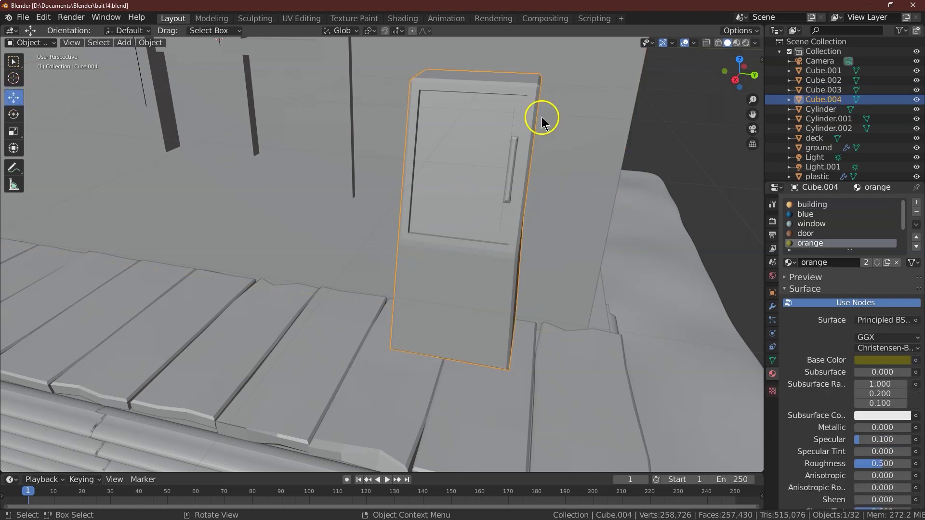
# - Set the cabinet's origin to its geometry
pyautogui.click(150, 43)
pyautogui.moveTo(178, 68)
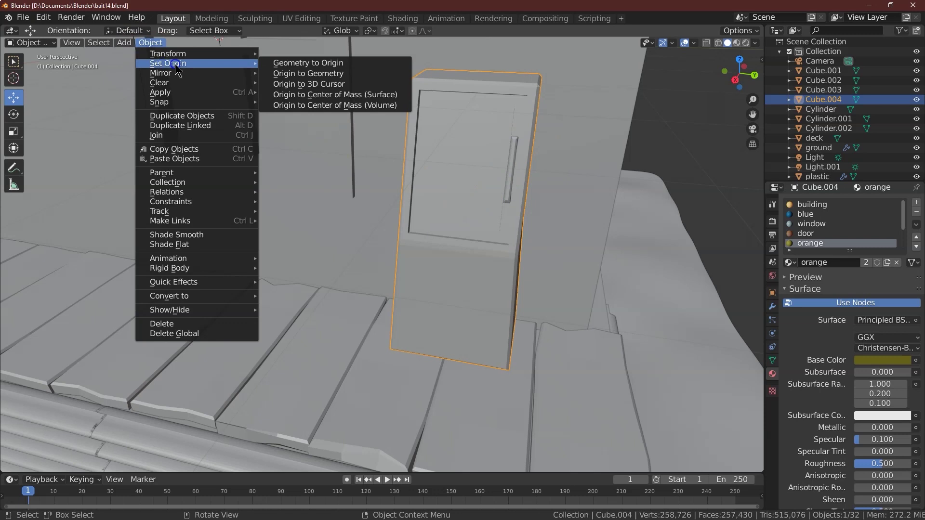
pyautogui.click(334, 74)
pyautogui.click(505, 193)
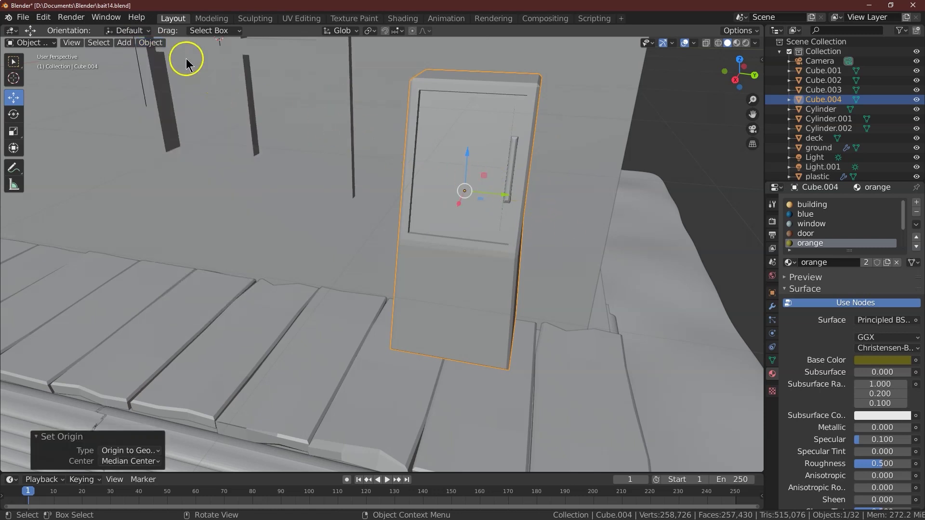
# - Duplicate the cabinet and move the copy about -0.936 m along Y so it stands beside the original
pyautogui.click(147, 43)
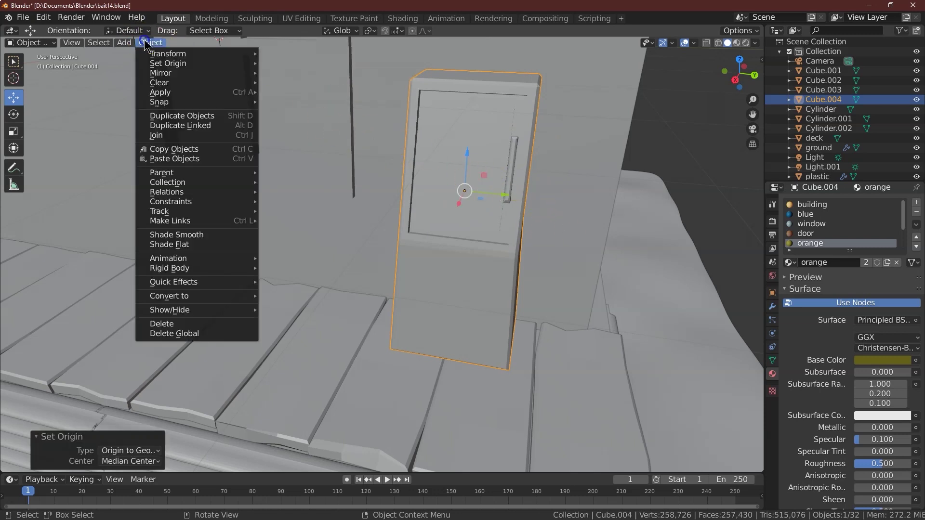
pyautogui.click(227, 117)
pyautogui.rightClick(229, 120)
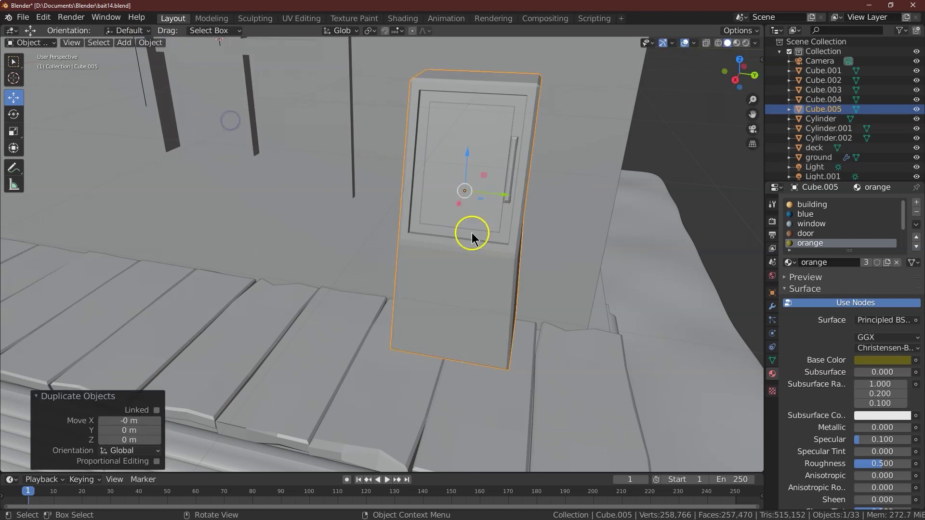
pyautogui.moveTo(508, 201); pyautogui.dragTo(378, 164)
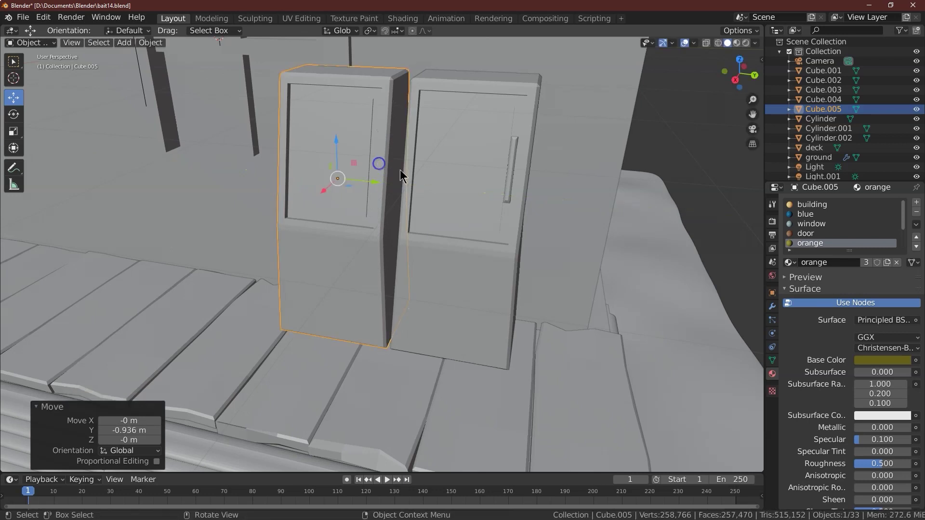
# - Apply the cabinet copy's scale, then narrow it by scaling to 0.7 along Y
pyautogui.moveTo(736, 80)
pyautogui.mouseDown()
pyautogui.moveTo(737, 68)
pyautogui.moveTo(729, 76)
pyautogui.mouseUp()
pyautogui.click(11, 132)
pyautogui.click(772, 294)
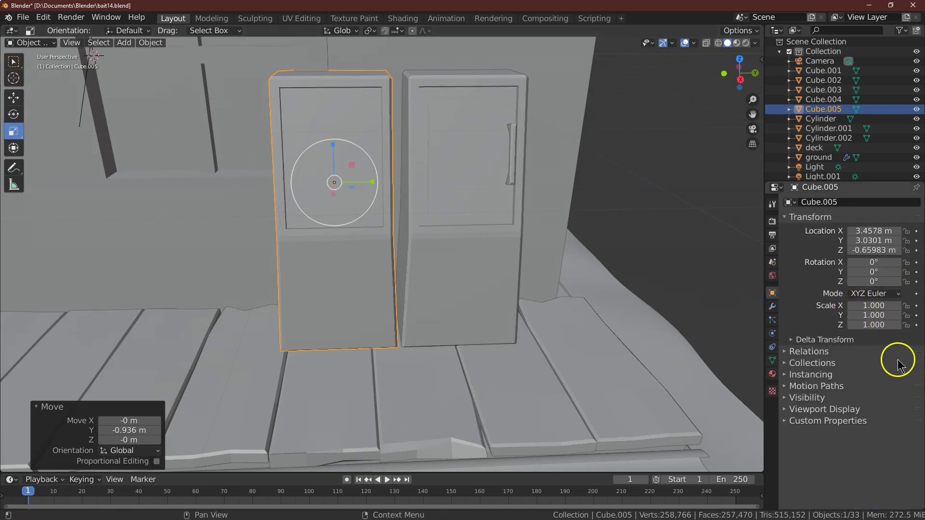
pyautogui.click(151, 43)
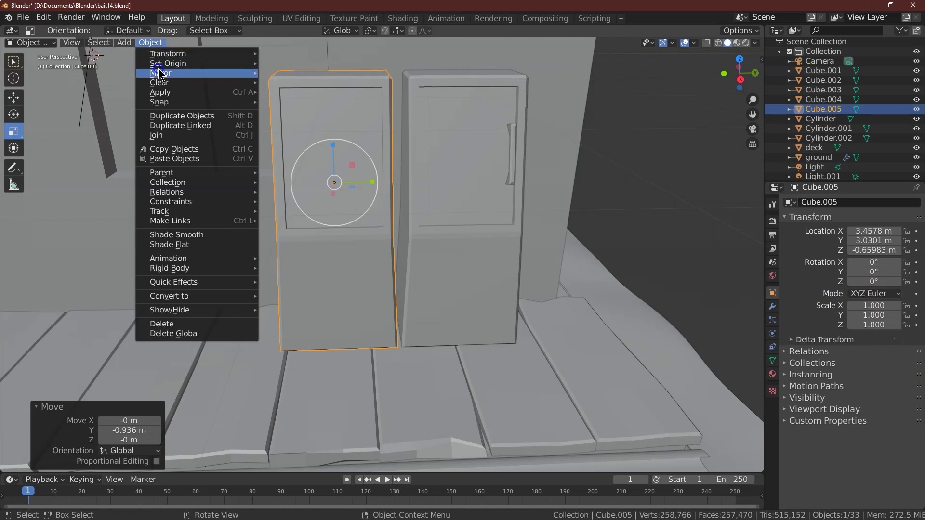
pyautogui.moveTo(200, 94)
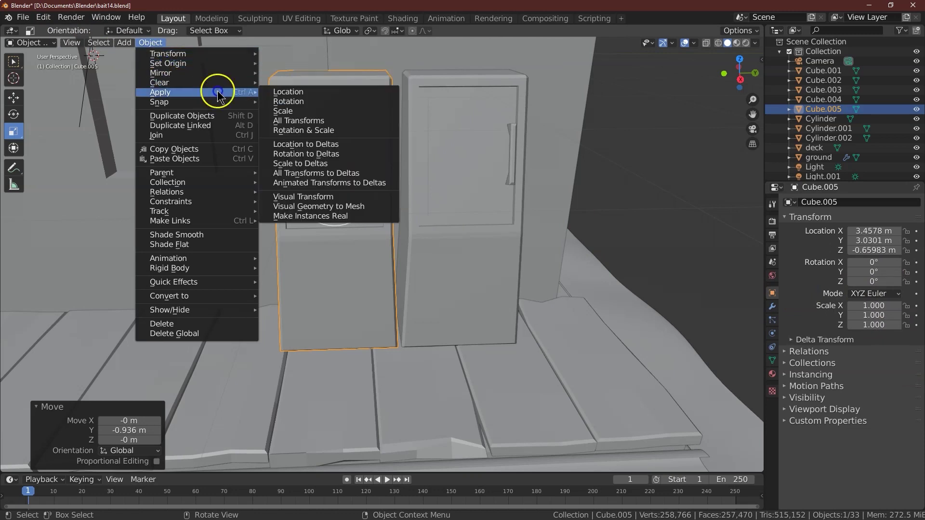
pyautogui.click(307, 111)
pyautogui.moveTo(378, 183); pyautogui.dragTo(354, 180)
pyautogui.click(135, 435)
pyautogui.write('.7')
pyautogui.press('Return')
pyautogui.click(135, 434)
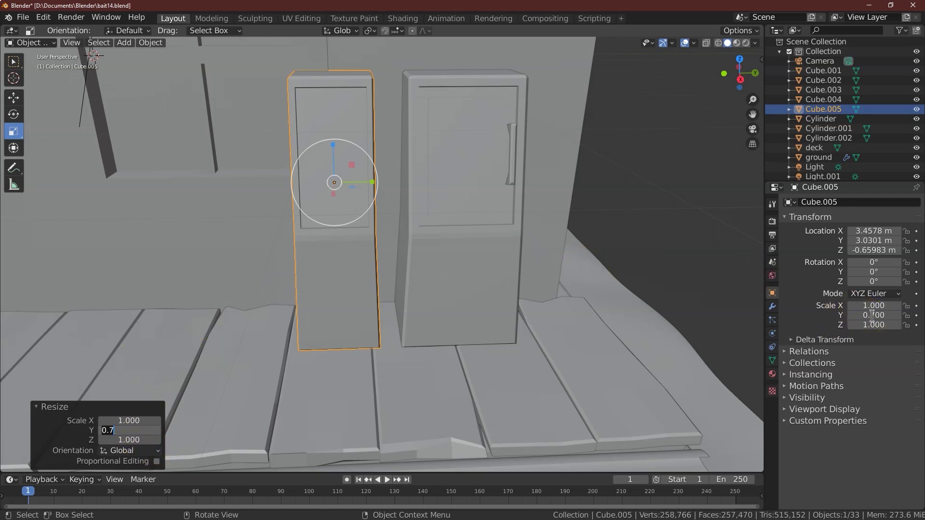
pyautogui.press('Return')
# - Set the cabinet copy's scale to X 0.7, Y 0.56 and Z 1.2
pyautogui.click(885, 299)
pyautogui.write('.7')
pyautogui.press('Return')
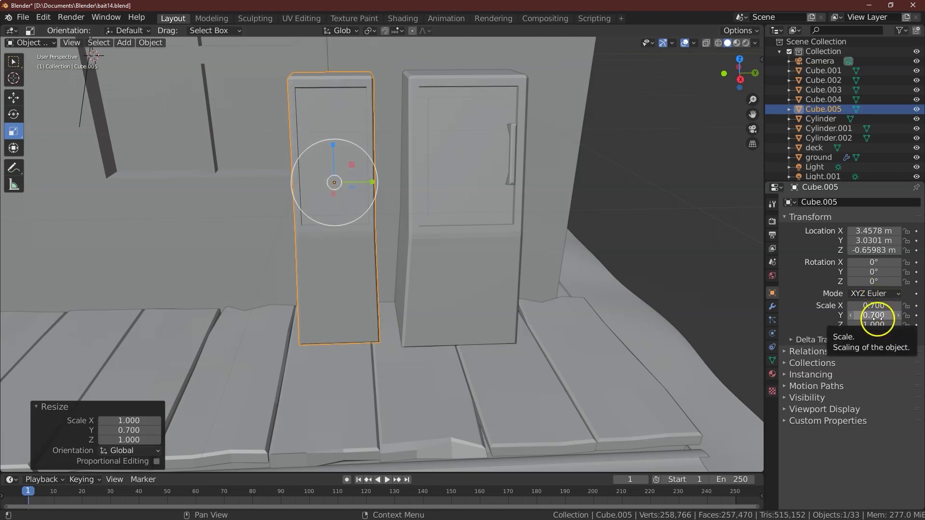
pyautogui.click(876, 317)
pyautogui.press('Return')
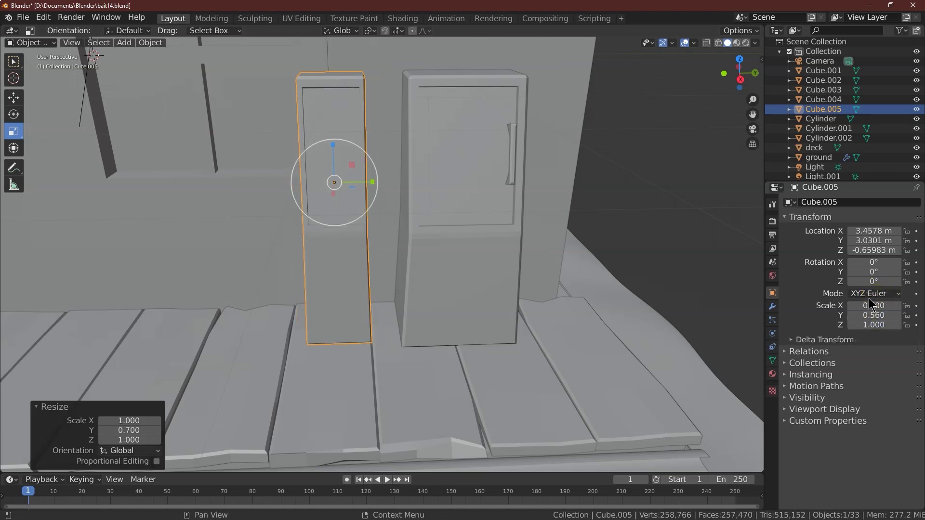
pyautogui.press('Return')
pyautogui.scroll(-2, 754, 91)
pyautogui.moveTo(755, 94); pyautogui.dragTo(27, 94, button='middle')
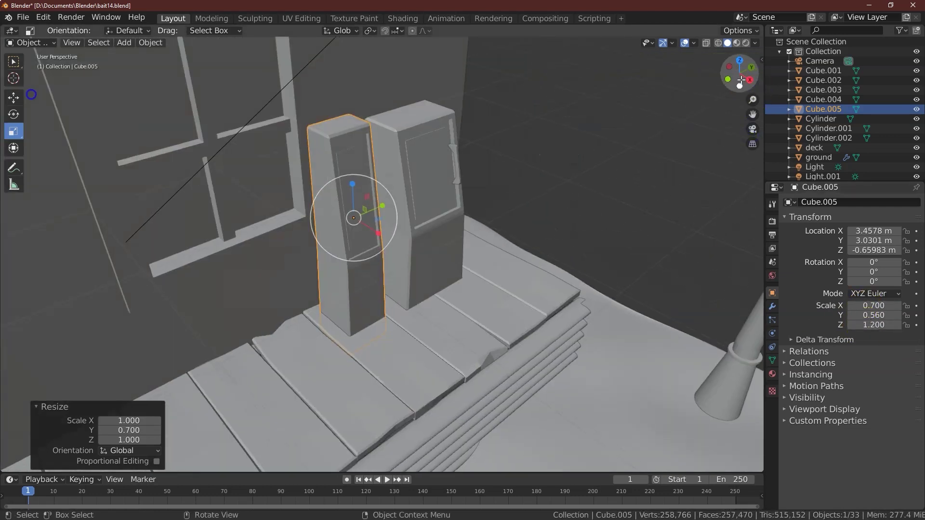
# - Adjust the cabinet copy's scale, trying X 0.5 and Y 0.7 before settling on X 0.6 and Y 0.8
pyautogui.click(867, 306)
pyautogui.write('.5')
pyautogui.press('Tab')
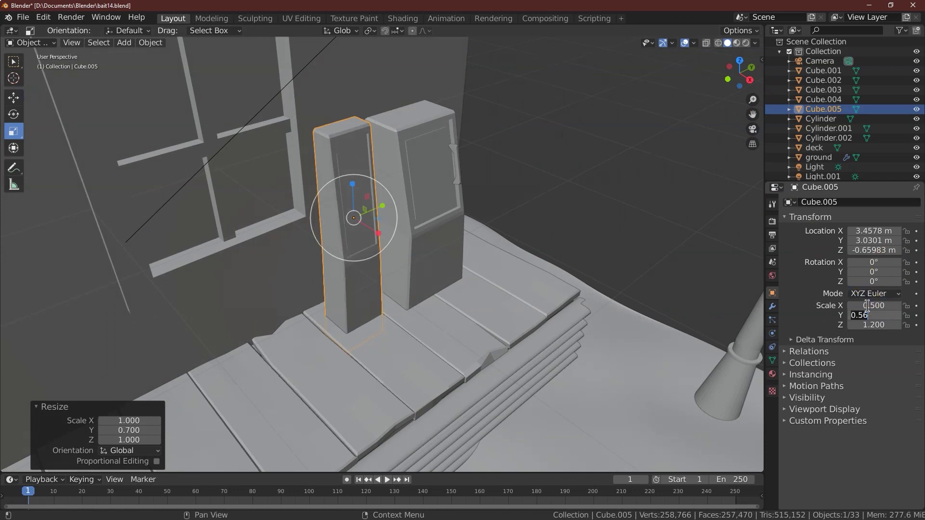
pyautogui.press('Return')
pyautogui.write('.6')
pyautogui.press('Tab')
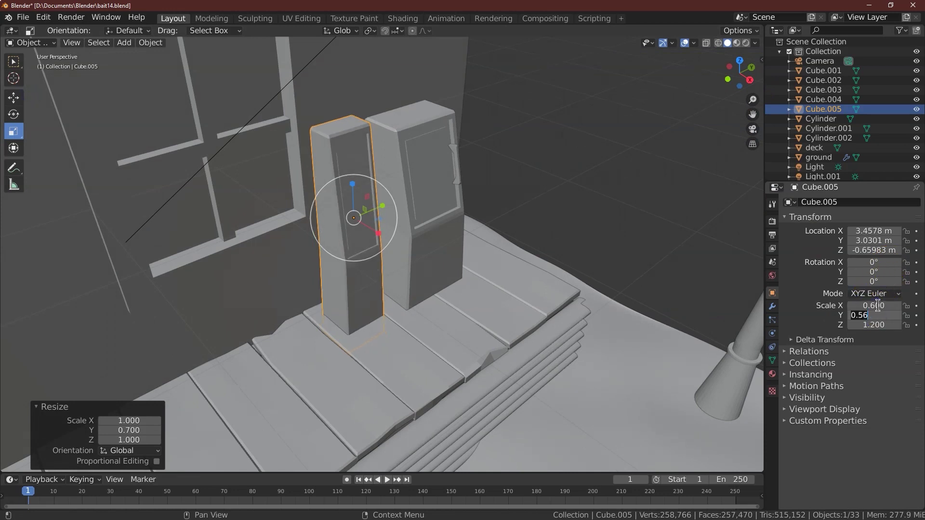
pyautogui.press('Return')
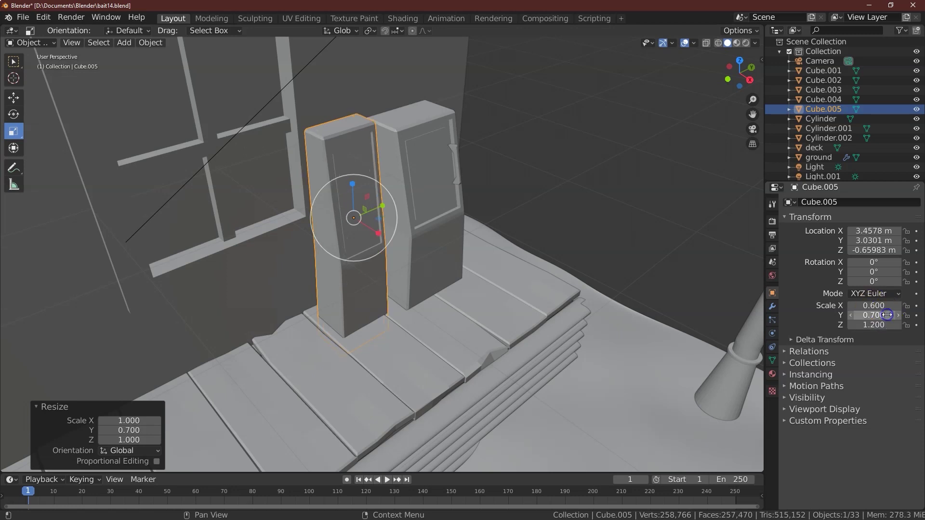
pyautogui.click(882, 316)
pyautogui.press('BackSpace')
pyautogui.write('.8')
pyautogui.press('Return')
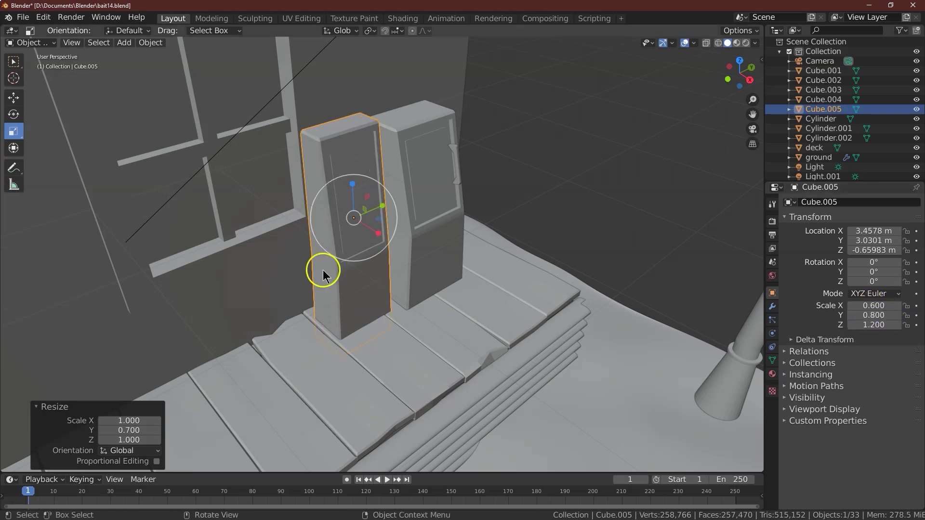
# - Enter Edit Mode on the narrow cabinet copy and activate the Select Box tool
pyautogui.click(17, 61)
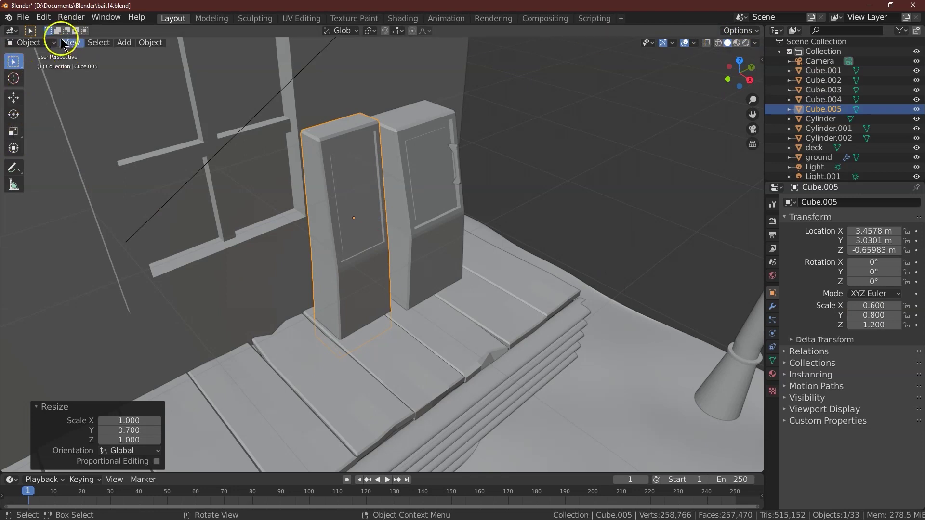
pyautogui.click(15, 46)
pyautogui.click(26, 63)
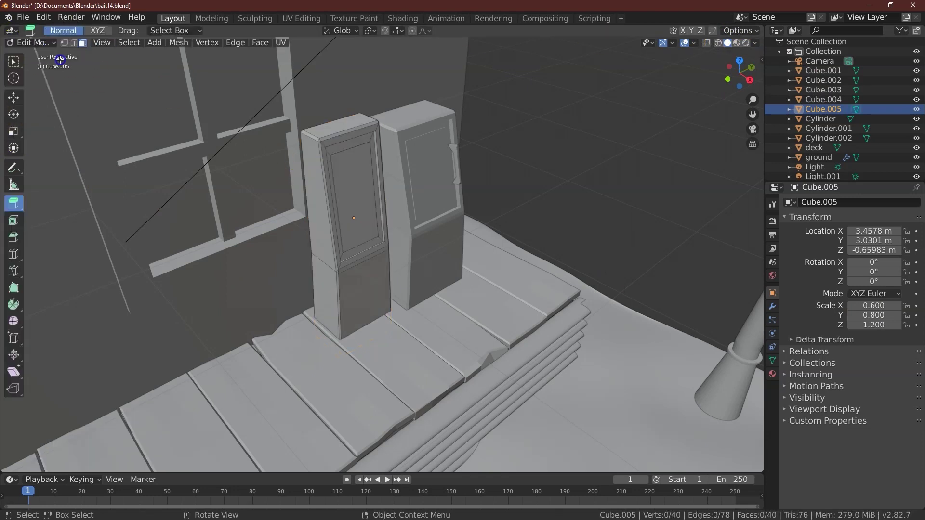
pyautogui.click(328, 266)
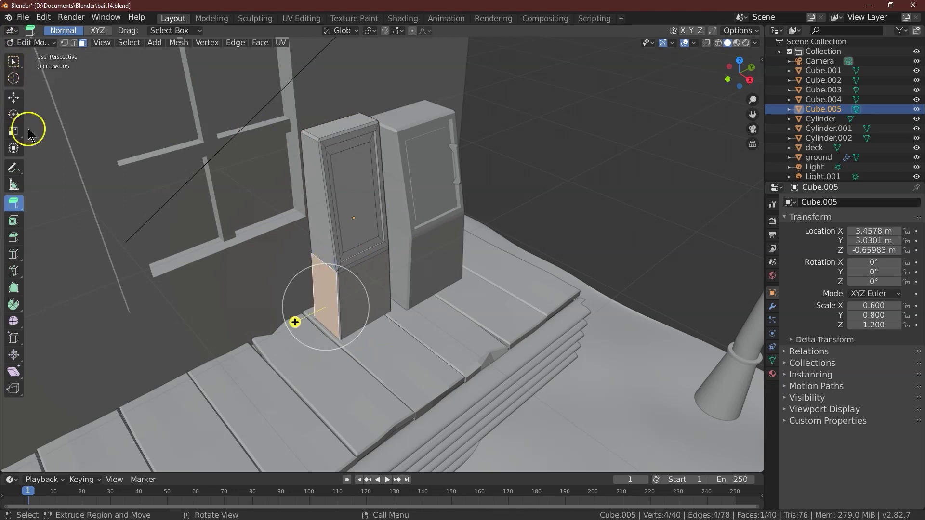
pyautogui.click(13, 63)
pyautogui.click(329, 259)
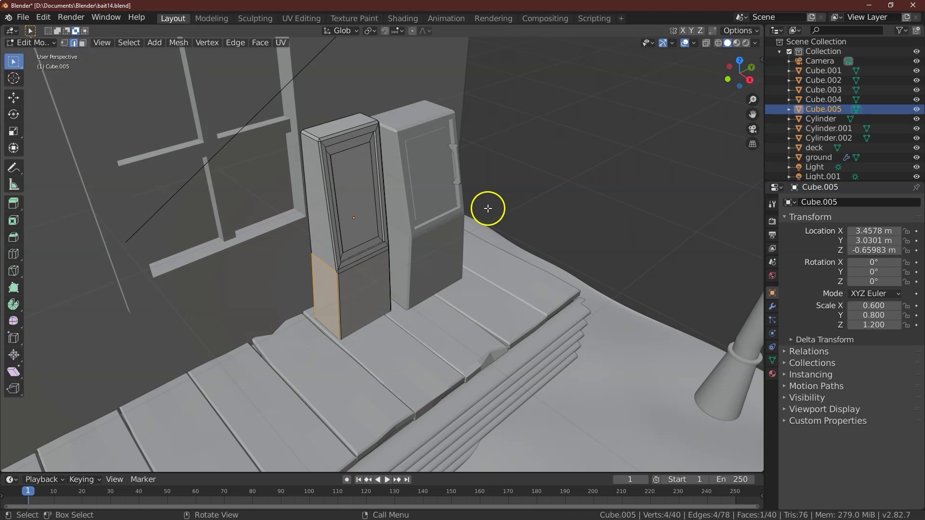
pyautogui.moveTo(752, 100); pyautogui.dragTo(758, 42)
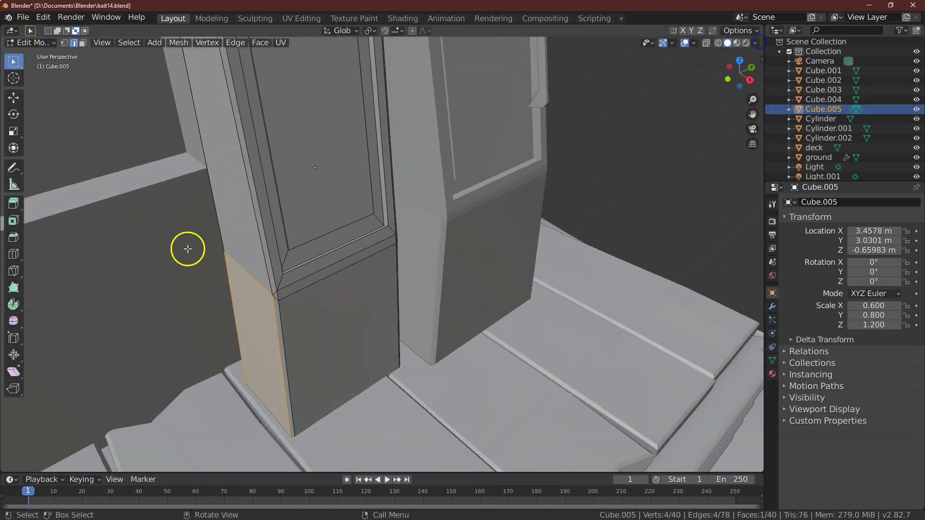
pyautogui.click(267, 290)
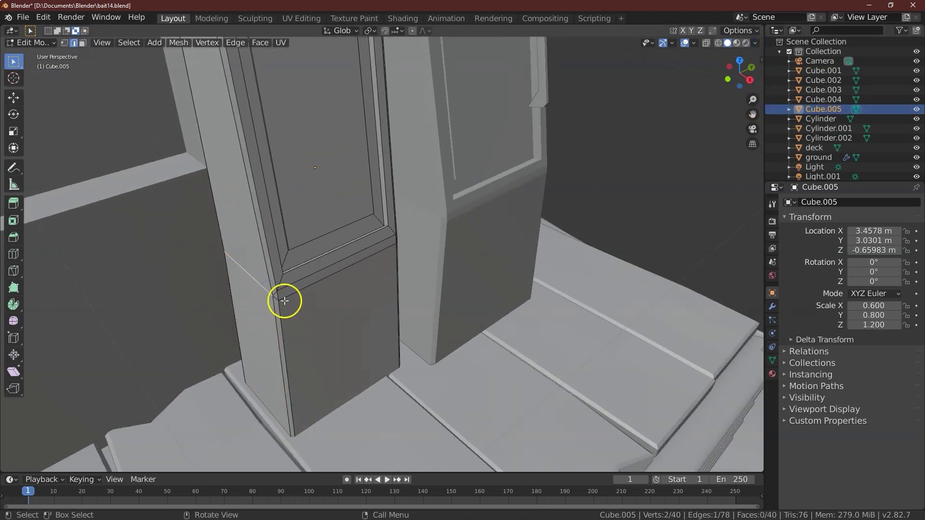
pyautogui.moveTo(285, 301); pyautogui.dragTo(283, 296, button='middle')
pyautogui.click(82, 43)
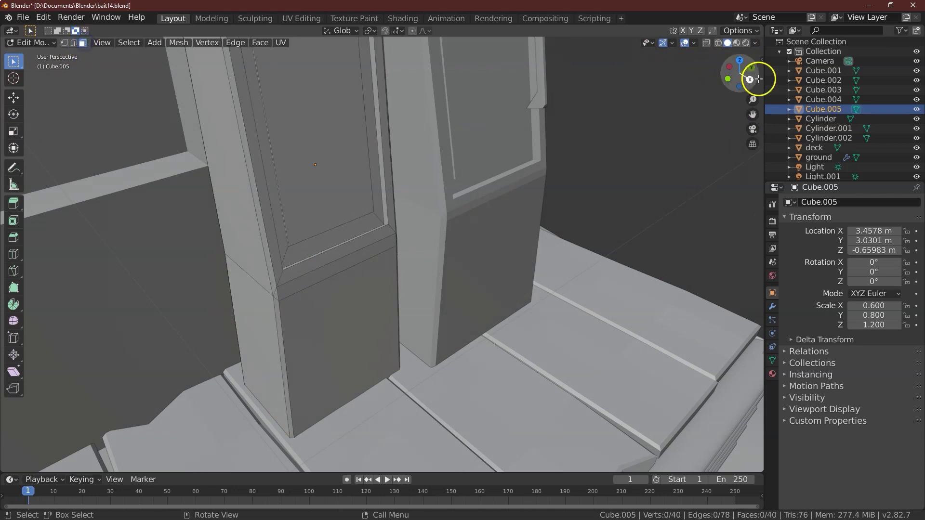
# - Turn on X-ray and box-select all faces of the narrow cabinet's upper section
pyautogui.moveTo(746, 77); pyautogui.dragTo(758, 237)
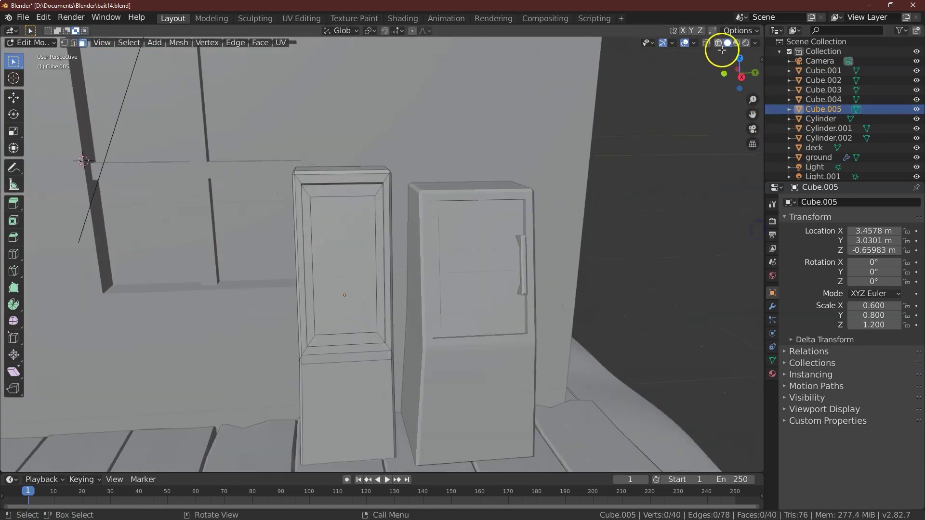
pyautogui.click(706, 45)
pyautogui.moveTo(247, 114); pyautogui.dragTo(399, 372)
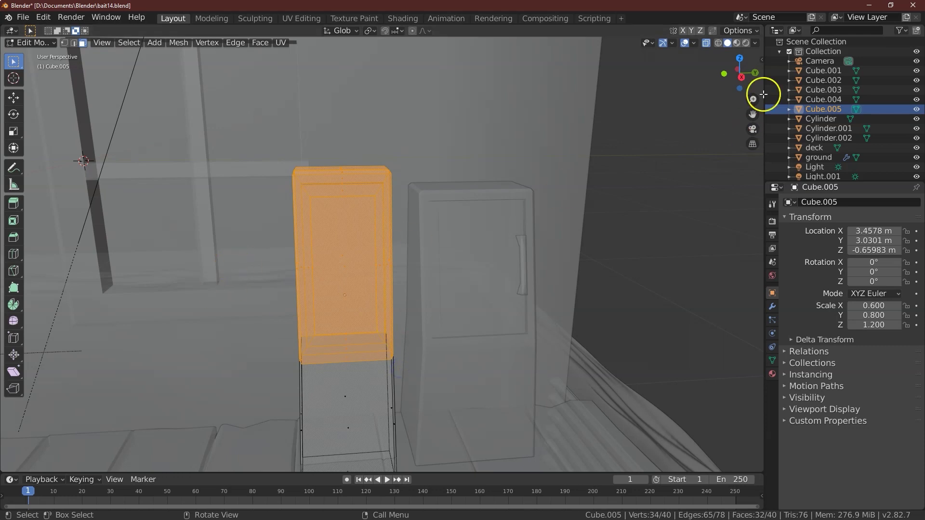
# - Scale the selected upper section of the narrow cabinet to 0.75 along Z
pyautogui.moveTo(749, 77); pyautogui.dragTo(45, 161)
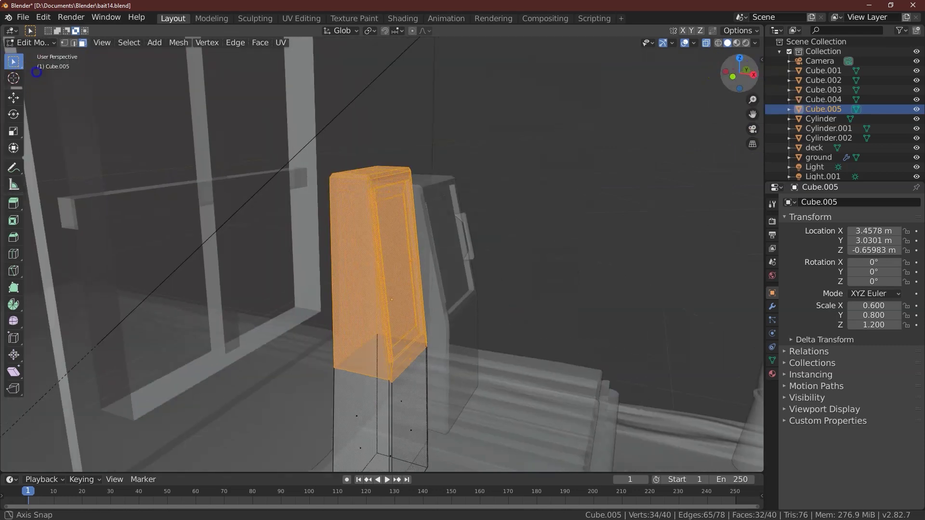
pyautogui.click(14, 137)
pyautogui.moveTo(392, 231); pyautogui.dragTo(392, 237)
pyautogui.click(137, 440)
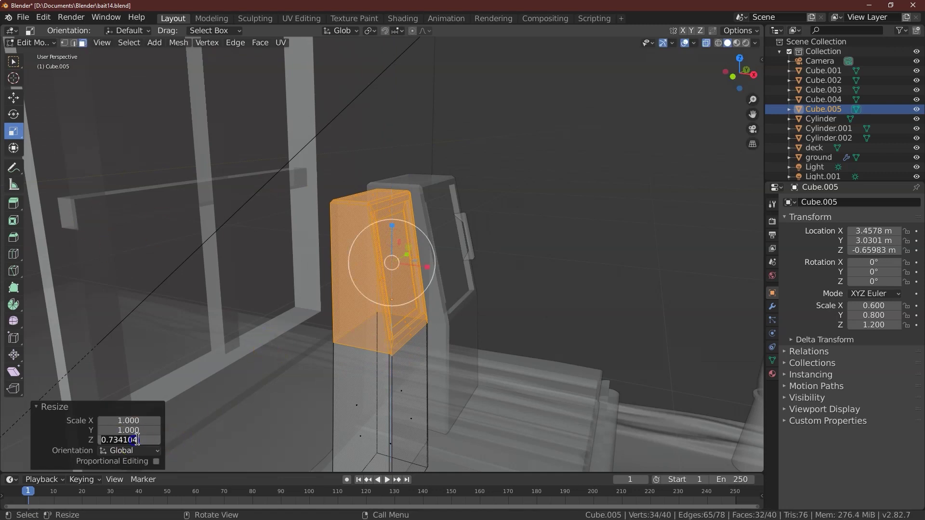
pyautogui.write('.75')
pyautogui.press('Return')
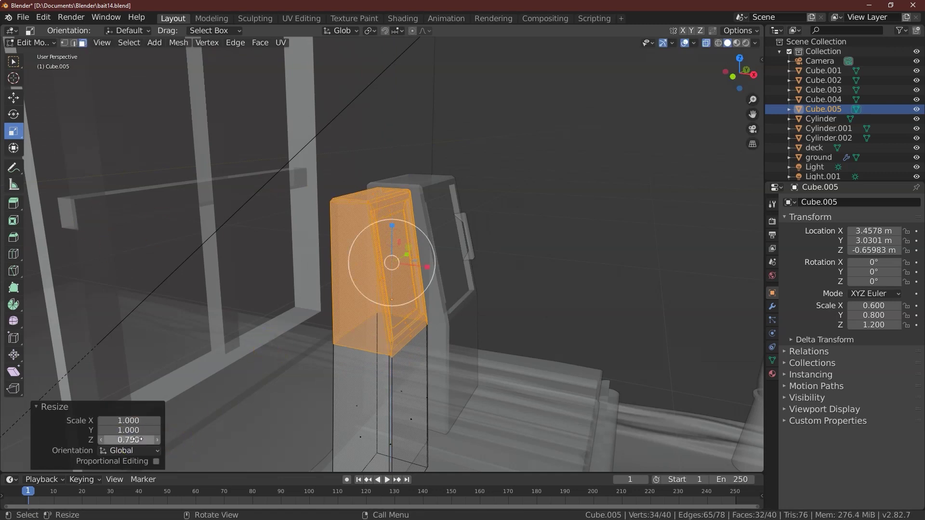
# - Rotate the narrow cabinet's upper section -2.5° about the Y axis
pyautogui.click(13, 114)
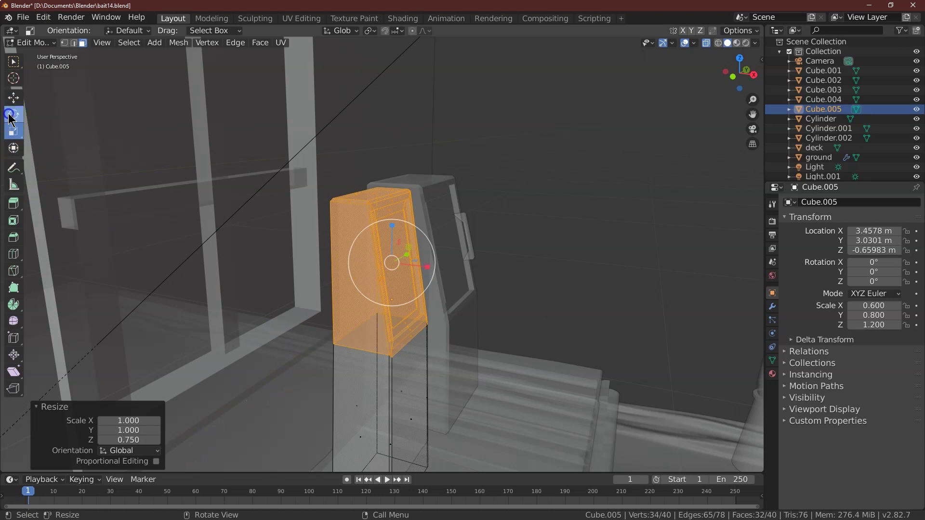
pyautogui.moveTo(424, 244); pyautogui.dragTo(417, 244)
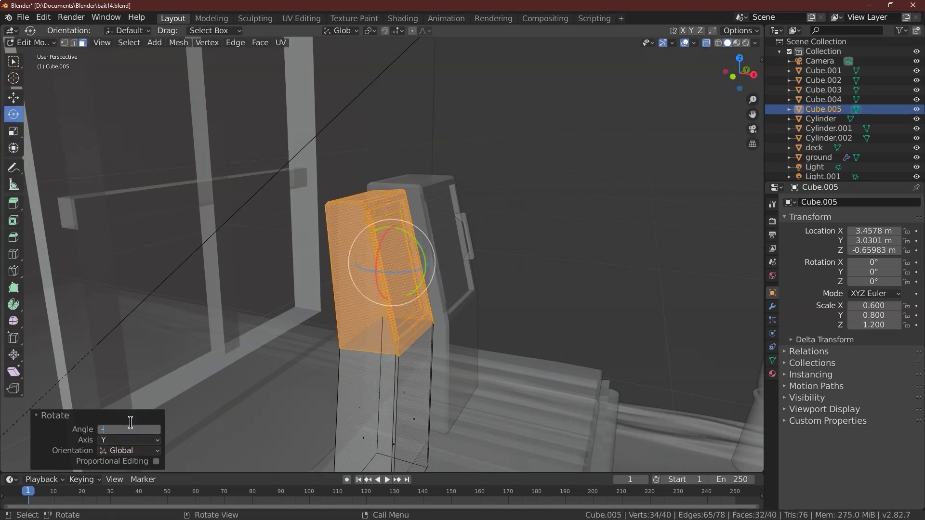
pyautogui.press('Return')
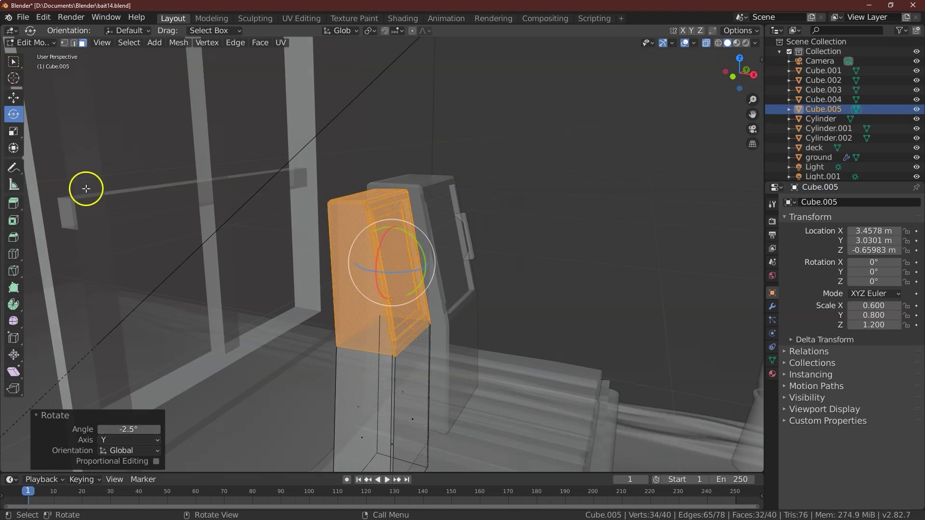
pyautogui.click(14, 62)
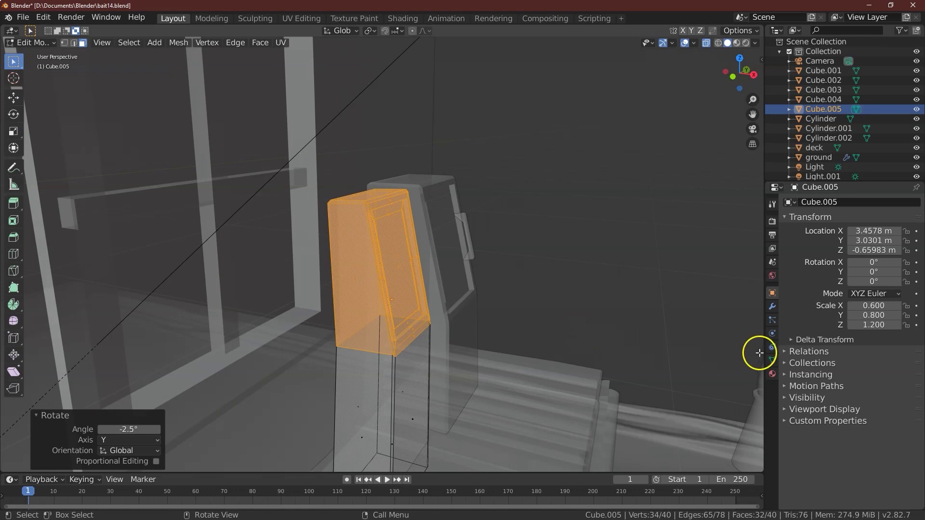
# - Return to Object Mode and view both cabinets from the front in Material Preview shading
pyautogui.click(24, 44)
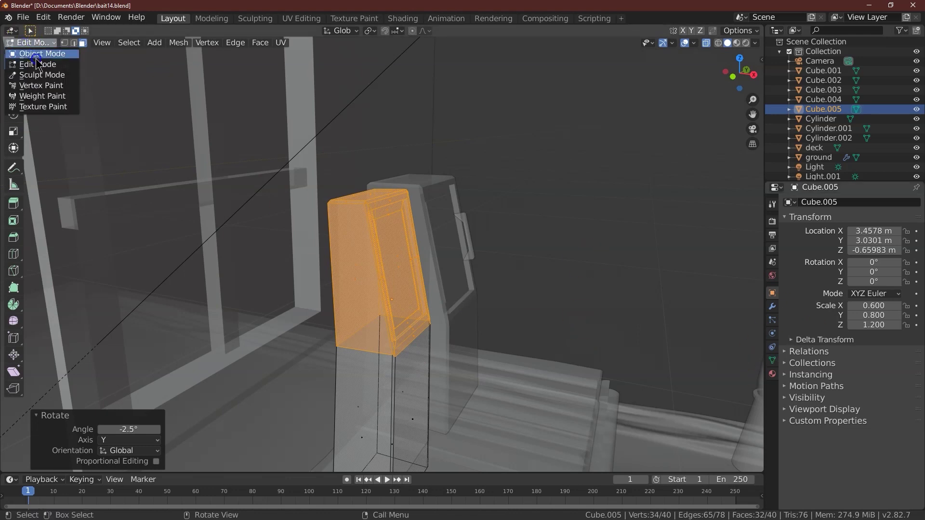
pyautogui.click(38, 55)
pyautogui.click(736, 43)
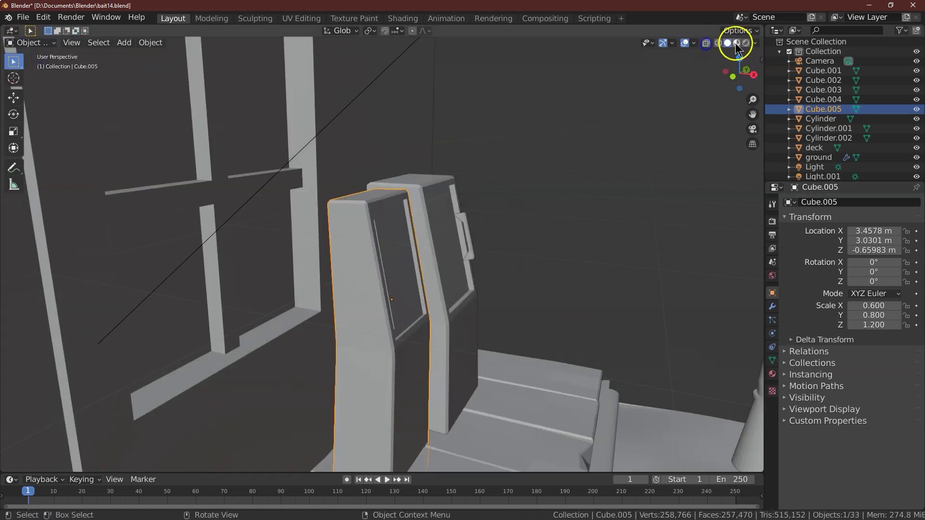
pyautogui.moveTo(738, 68); pyautogui.dragTo(668, 80)
# - Set the larger original cabinet's origin to its geometry
pyautogui.click(443, 277)
pyautogui.click(151, 42)
pyautogui.moveTo(168, 63)
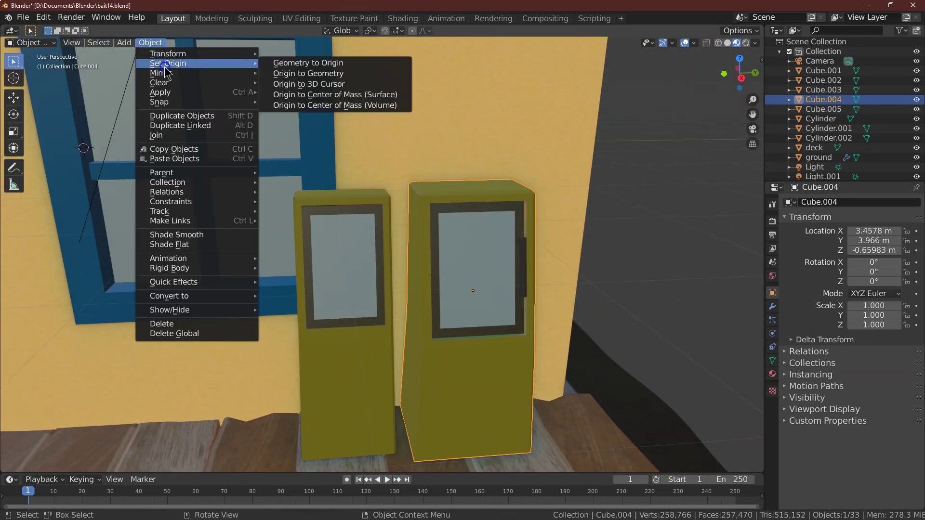
pyautogui.click(309, 74)
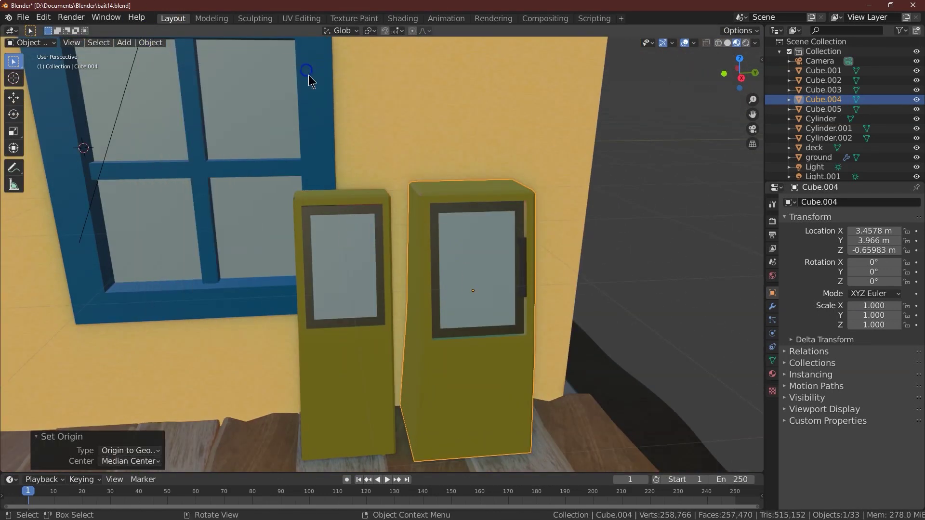
# - In Solid shading, duplicate the larger cabinet's door handle and move the copy about -1.02 m along Y onto the narrow cabinet's door
pyautogui.click(728, 44)
pyautogui.hotkey('shift', 'space')
pyautogui.press('g')
pyautogui.click(522, 267)
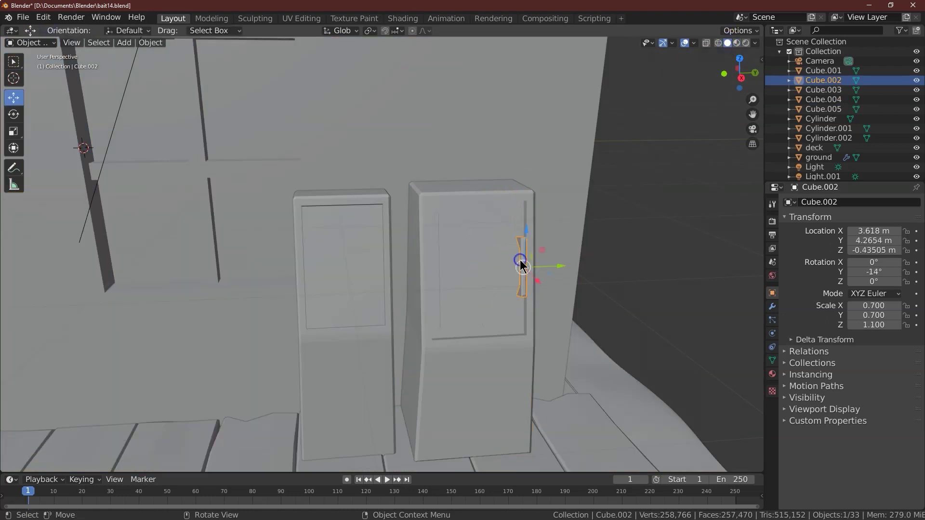
pyautogui.click(151, 42)
pyautogui.click(189, 119)
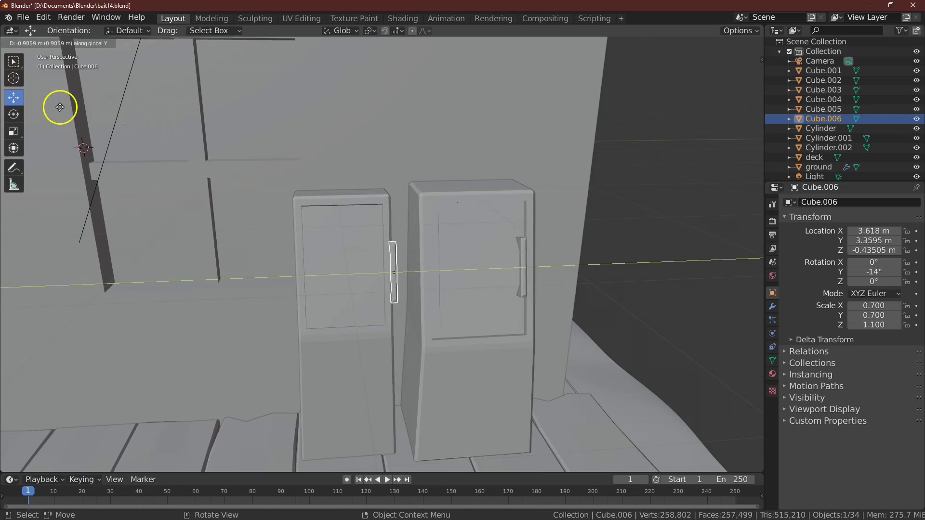
pyautogui.click(43, 107)
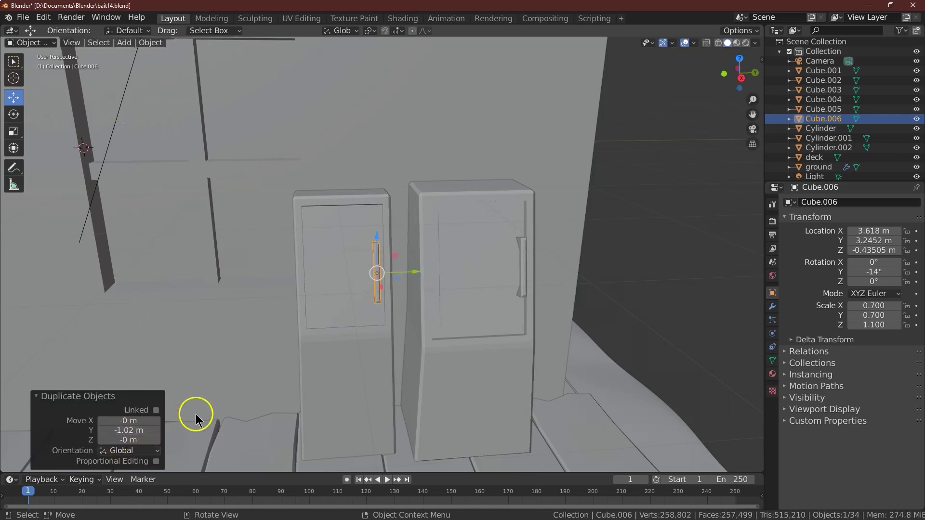
# - Move the larger cabinet together with its door handle about 0.4 m along Y, keeping the X and Z offsets at 0
pyautogui.keyDown('shift'); pyautogui.click(469, 259); pyautogui.keyUp('shift')
pyautogui.moveTo(497, 278); pyautogui.dragTo(576, 274)
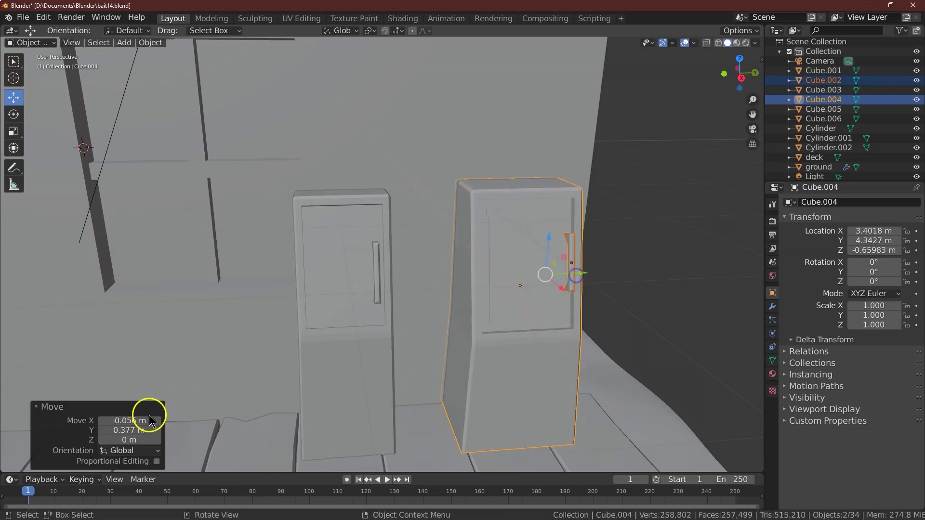
pyautogui.press('Return')
pyautogui.click(116, 430)
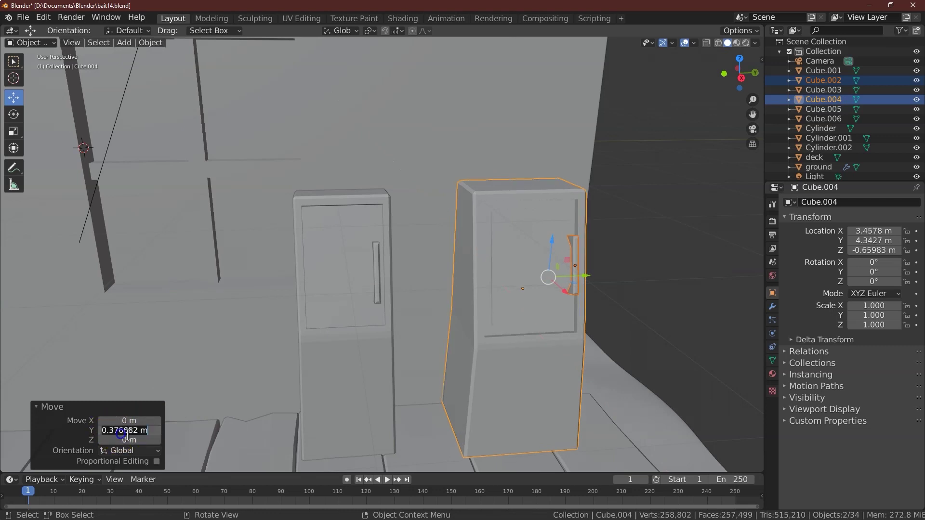
pyautogui.press('Return')
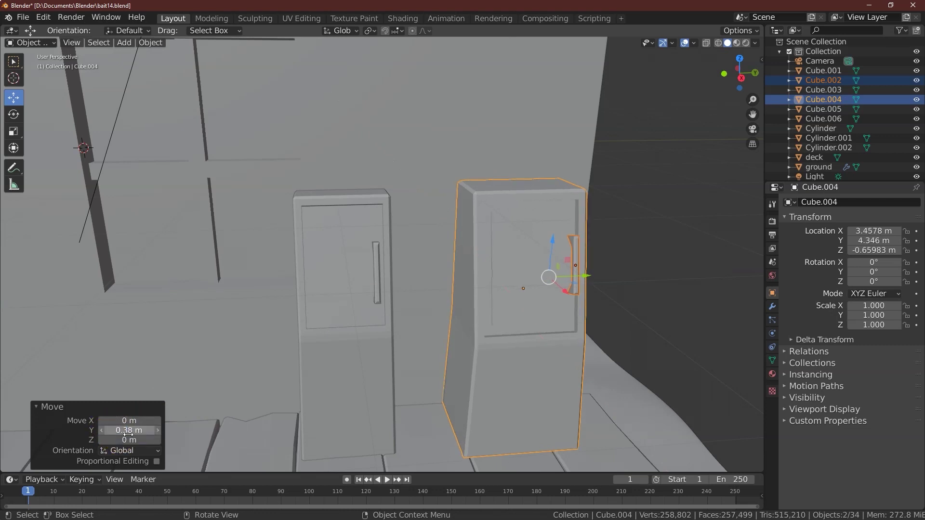
pyautogui.click(171, 392)
# - Move the narrow cabinet and its handle together about 0.47 m along Y toward the larger cabinet
pyautogui.click(357, 274)
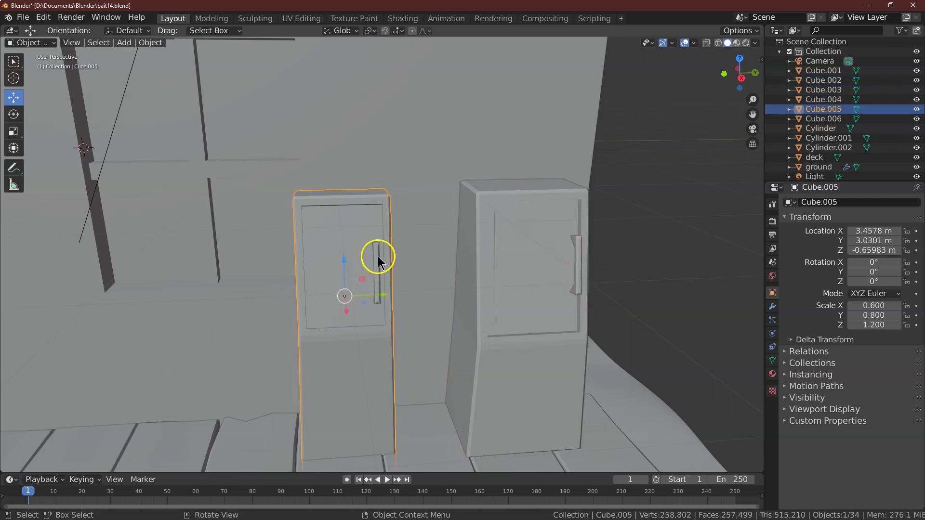
pyautogui.click(378, 261)
pyautogui.keyDown('shift'); pyautogui.click(345, 261); pyautogui.keyUp('shift')
pyautogui.moveTo(388, 282); pyautogui.dragTo(465, 271)
# - In Material Preview shading, raise the narrow cabinet and its handle about 0.24 m along Z
pyautogui.click(737, 43)
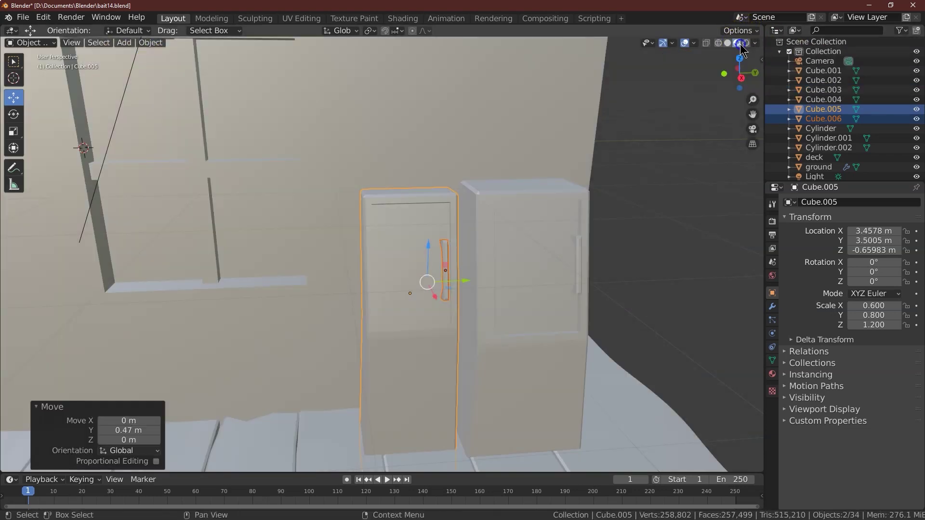
pyautogui.moveTo(760, 72); pyautogui.dragTo(775, 78)
pyautogui.moveTo(461, 282); pyautogui.dragTo(454, 278)
pyautogui.click(44, 17)
pyautogui.click(48, 31)
pyautogui.moveTo(438, 239); pyautogui.dragTo(440, 206)
# - In the Back Orthographic view, lower the larger cabinet and then its door handle by about 0.033 m along Z
pyautogui.click(551, 361)
pyautogui.moveTo(748, 87); pyautogui.dragTo(658, 95)
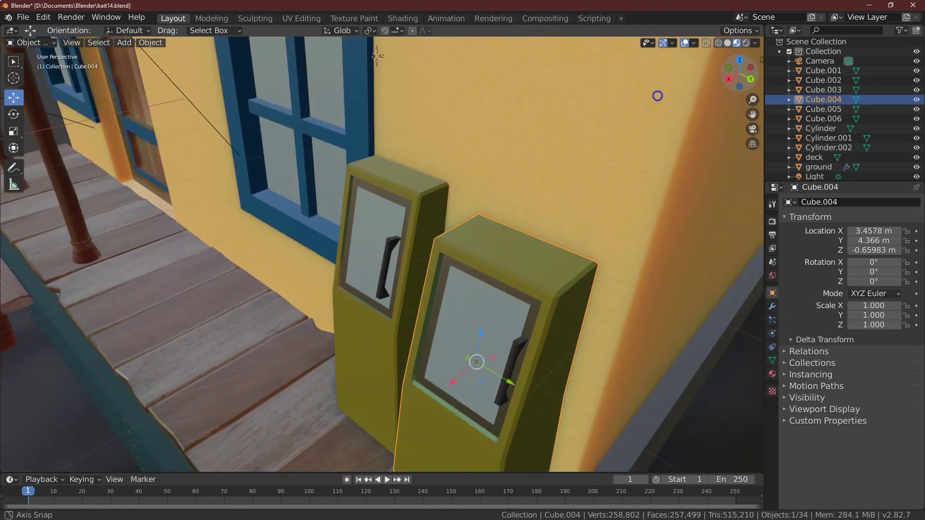
pyautogui.scroll(-5, 740, 223)
pyautogui.click(751, 79)
pyautogui.moveTo(363, 248); pyautogui.dragTo(351, 221)
pyautogui.click(351, 247)
pyautogui.click(138, 441)
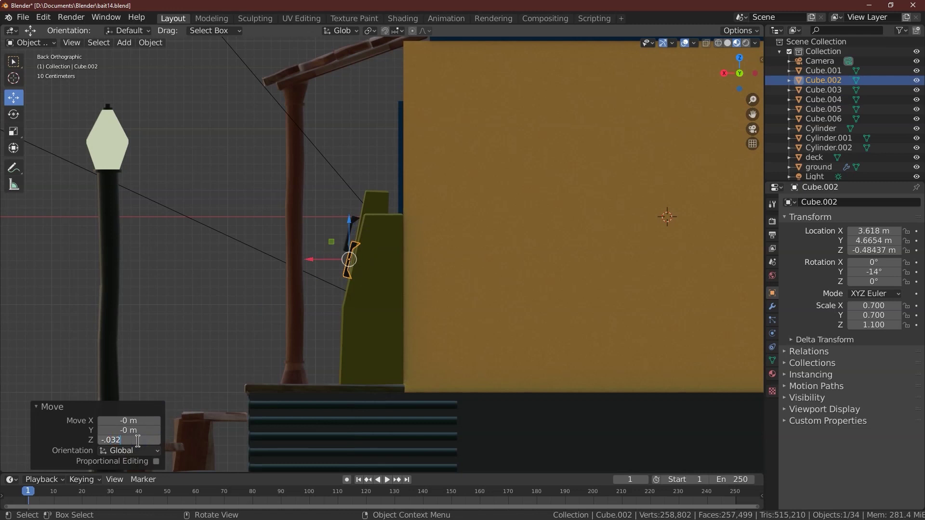
pyautogui.press('Return')
# - Move the larger cabinet's handle about -0.036 m along X so it sits against the door
pyautogui.click(254, 219)
pyautogui.moveTo(742, 79); pyautogui.dragTo(143, 85)
pyautogui.moveTo(753, 100); pyautogui.dragTo(742, 459)
pyautogui.click(586, 249)
pyautogui.moveTo(628, 244); pyautogui.dragTo(622, 247)
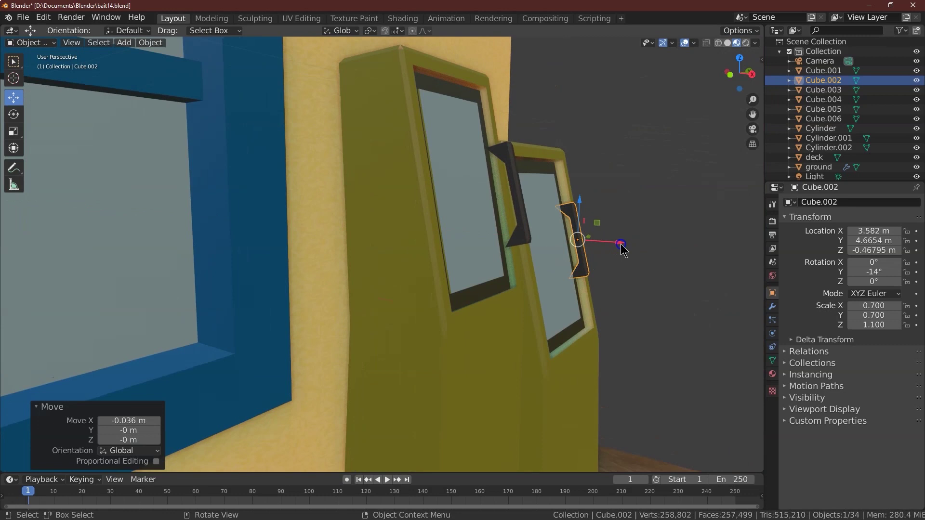
# - Move the narrow cabinet's handle about -0.05 m along X and scale it uniformly by 0.65
pyautogui.click(525, 222)
pyautogui.moveTo(549, 193); pyautogui.dragTo(525, 178)
pyautogui.hotkey('shift', 'space')
pyautogui.press('s')
pyautogui.click(152, 418)
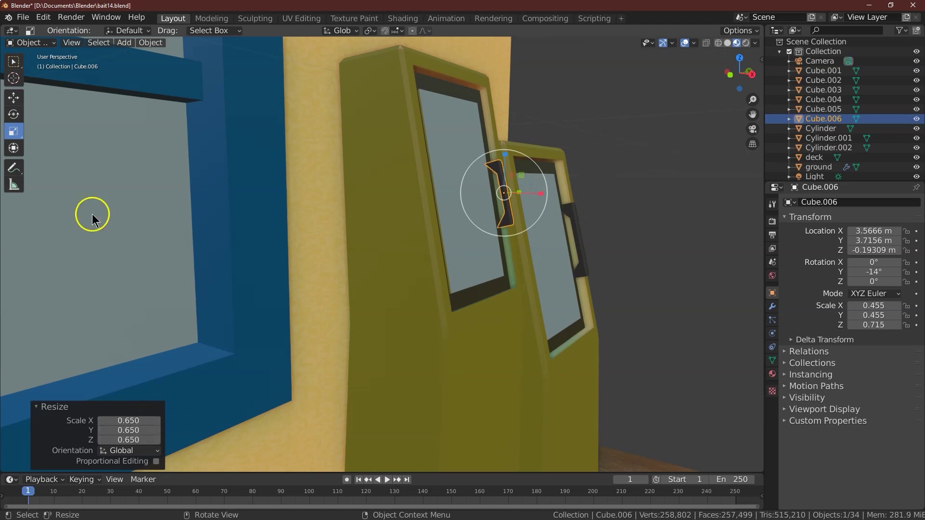
# - Move the narrow cabinet's handle about -0.02 m along X and rotate it about 0.5° around the Y axis
pyautogui.hotkey('shift', 'space')
pyautogui.press('g')
pyautogui.moveTo(544, 196); pyautogui.dragTo(538, 196)
pyautogui.click(13, 114)
pyautogui.moveTo(518, 162); pyautogui.dragTo(523, 167)
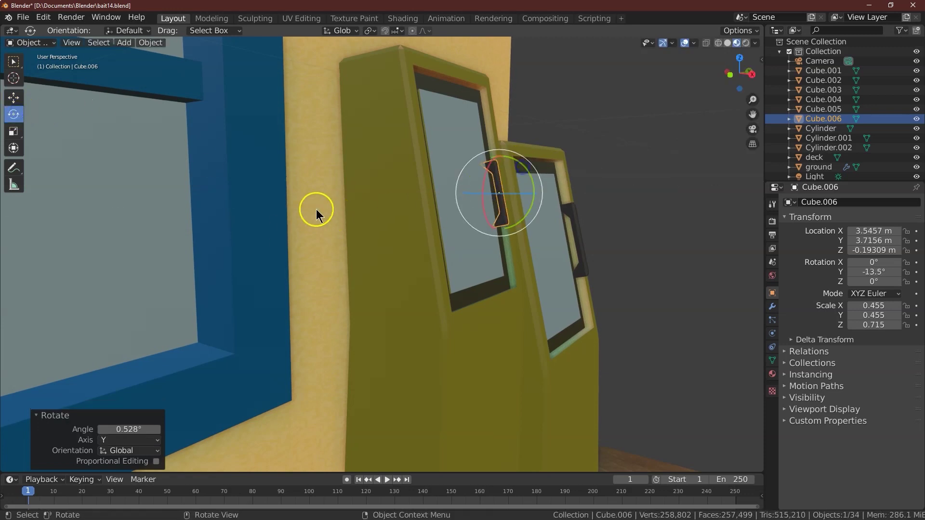
# - Add an empty material slot to the narrow cabinet and change its orange slot's link from Data to Object
pyautogui.click(409, 248)
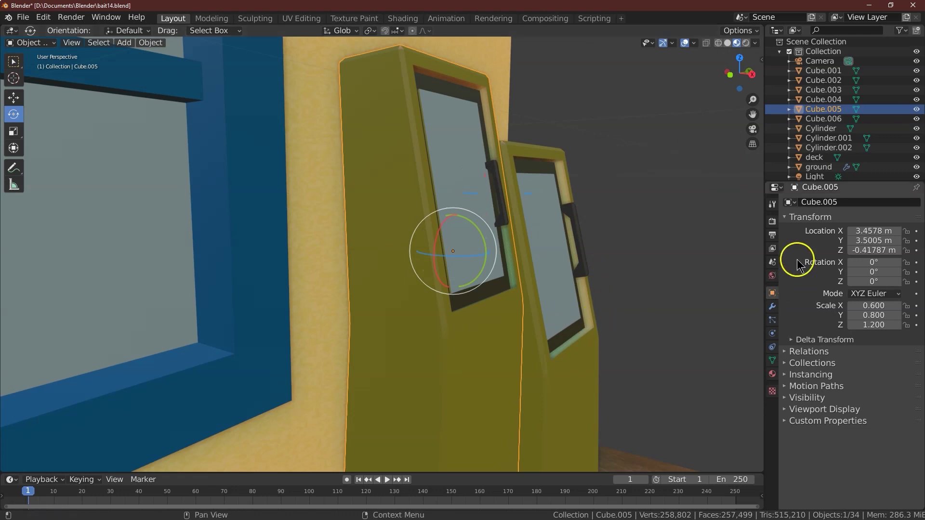
pyautogui.click(773, 374)
pyautogui.click(918, 202)
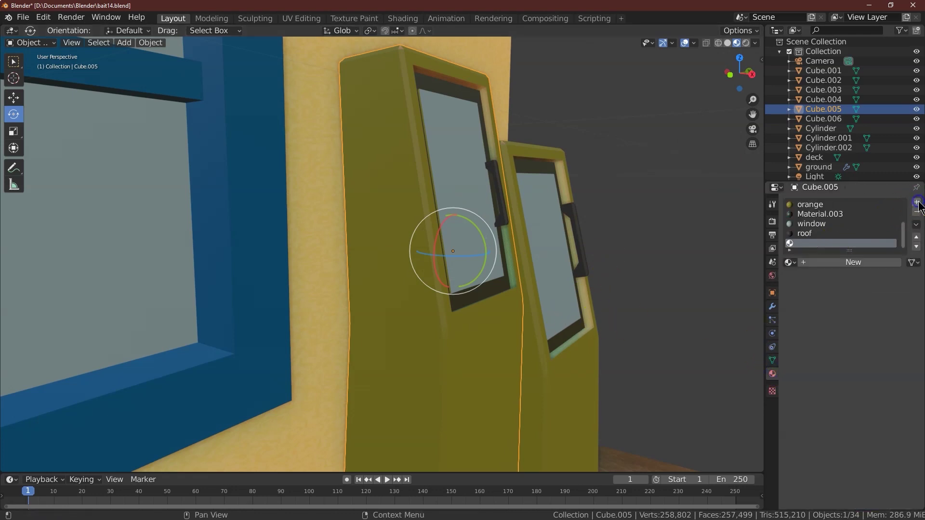
pyautogui.scroll(3, 820, 214)
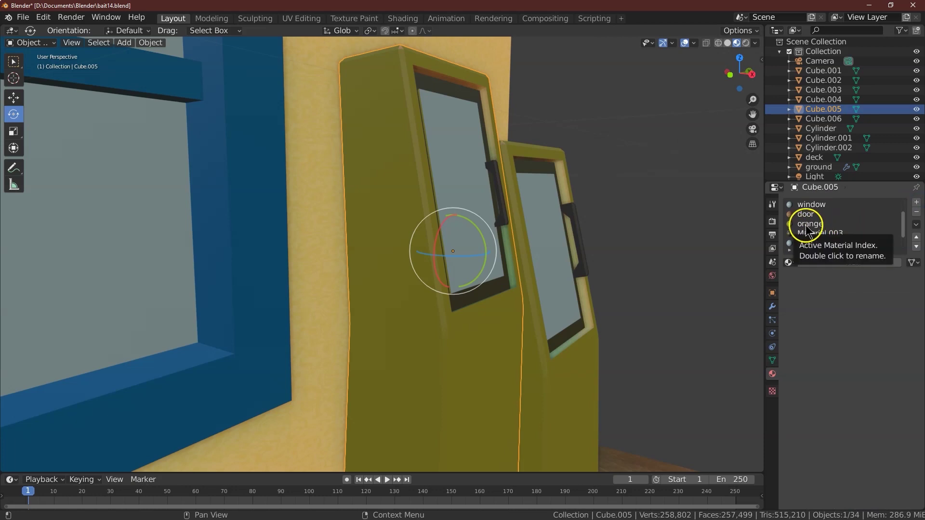
pyautogui.click(809, 225)
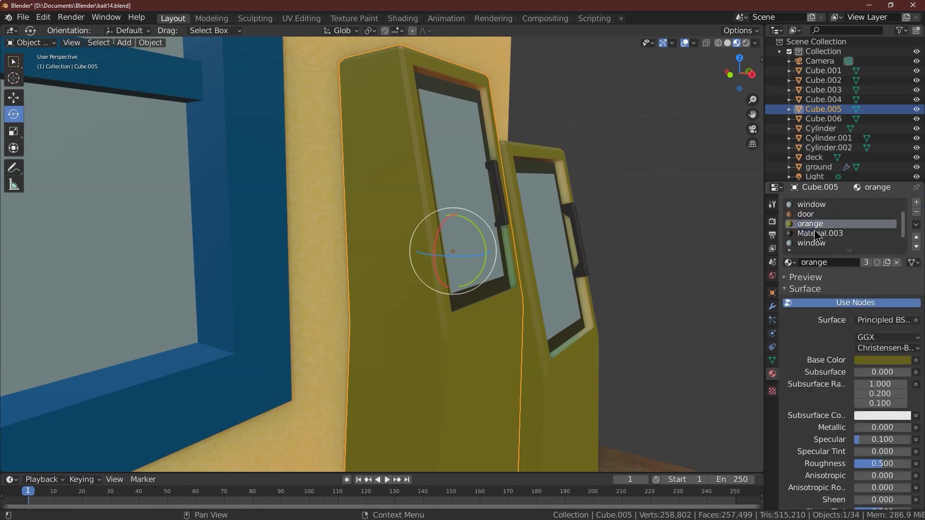
pyautogui.click(912, 264)
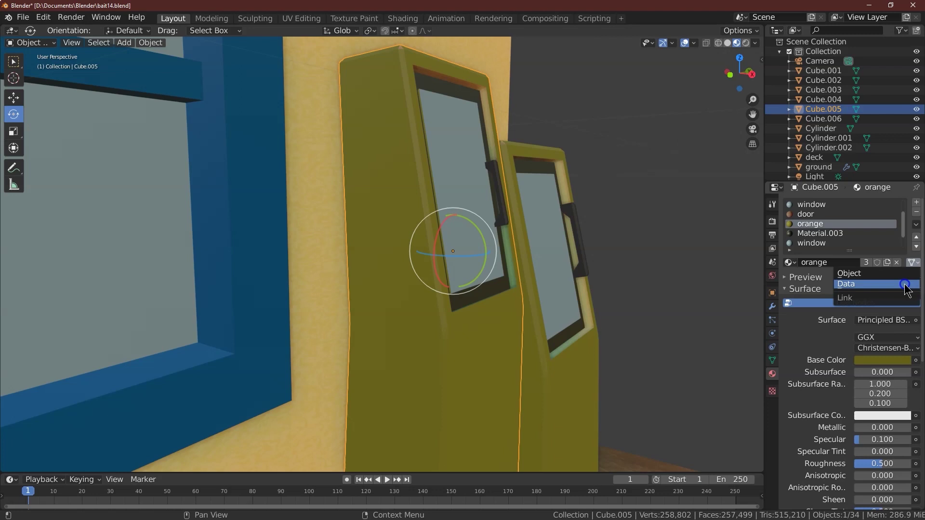
pyautogui.click(906, 285)
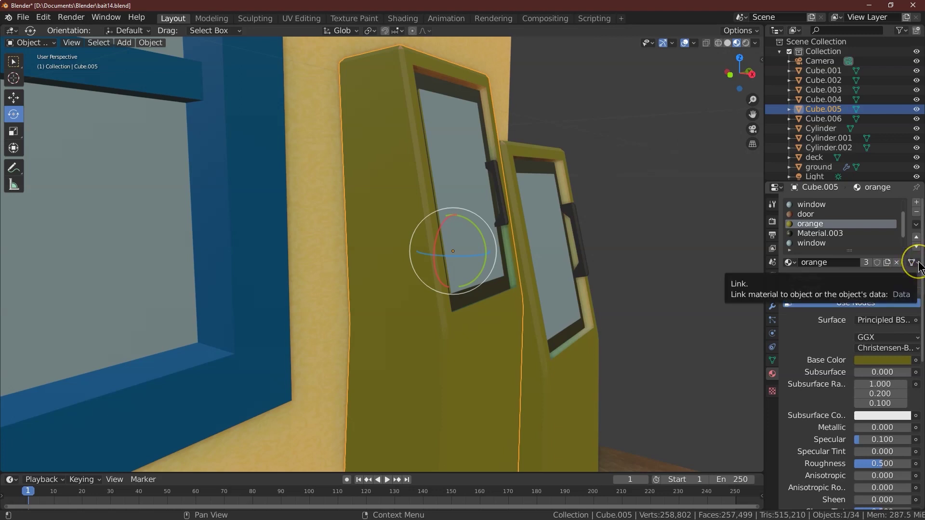
pyautogui.click(917, 263)
pyautogui.click(909, 275)
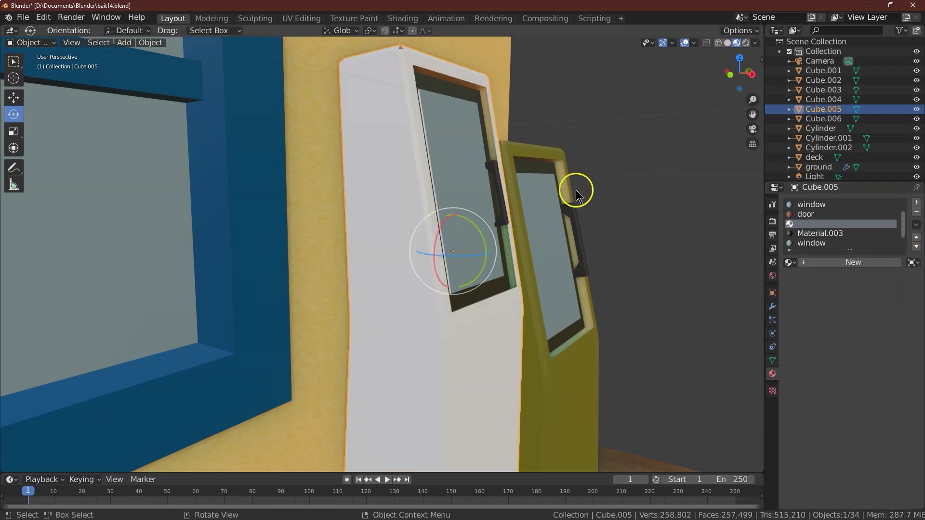
# - Create a new material in the narrow cabinet's emptied slot and set its Base Color to hex 644752
pyautogui.click(855, 262)
pyautogui.click(893, 360)
pyautogui.click(885, 248)
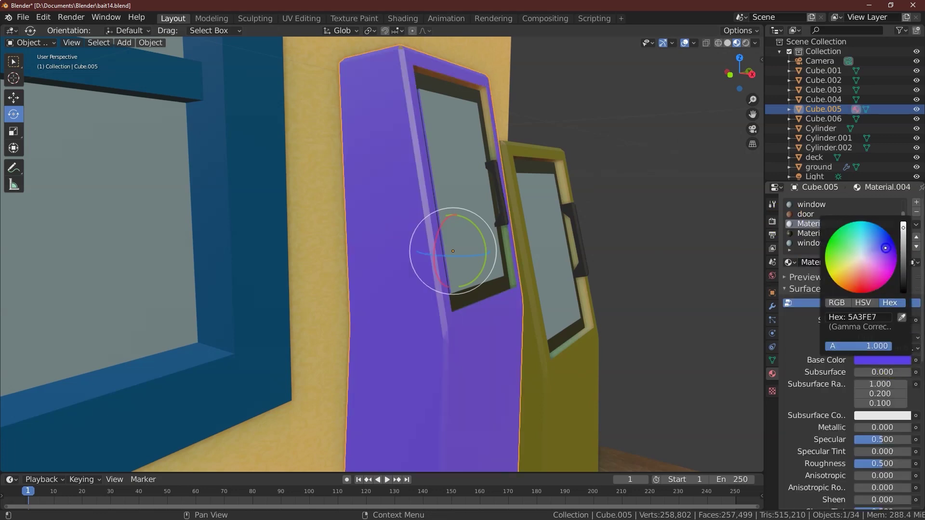
pyautogui.moveTo(884, 247); pyautogui.dragTo(878, 254)
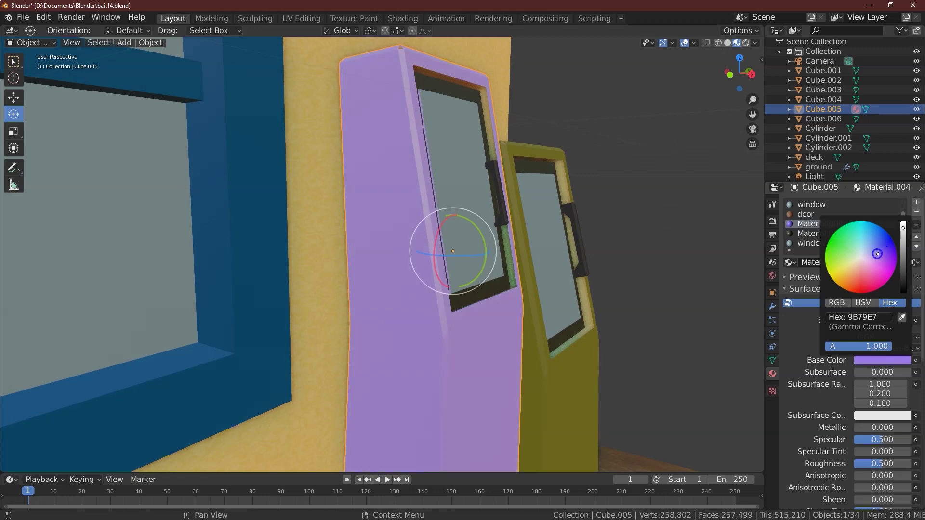
pyautogui.click(873, 360)
pyautogui.click(876, 317)
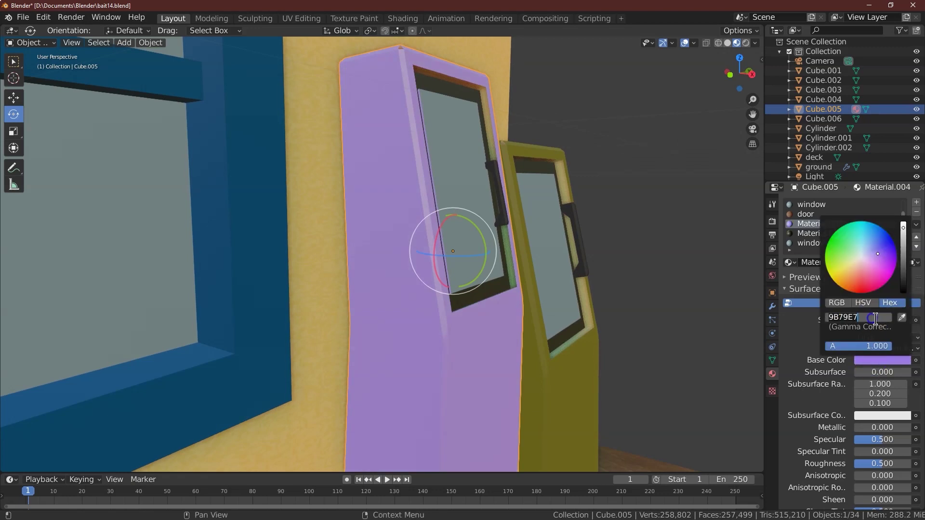
pyautogui.write('644752')
pyautogui.press('Return')
# - Move the narrow cabinet about -0.156 m along X toward the wall and set its Scale X to 0.8
pyautogui.moveTo(718, 79); pyautogui.dragTo(736, 78)
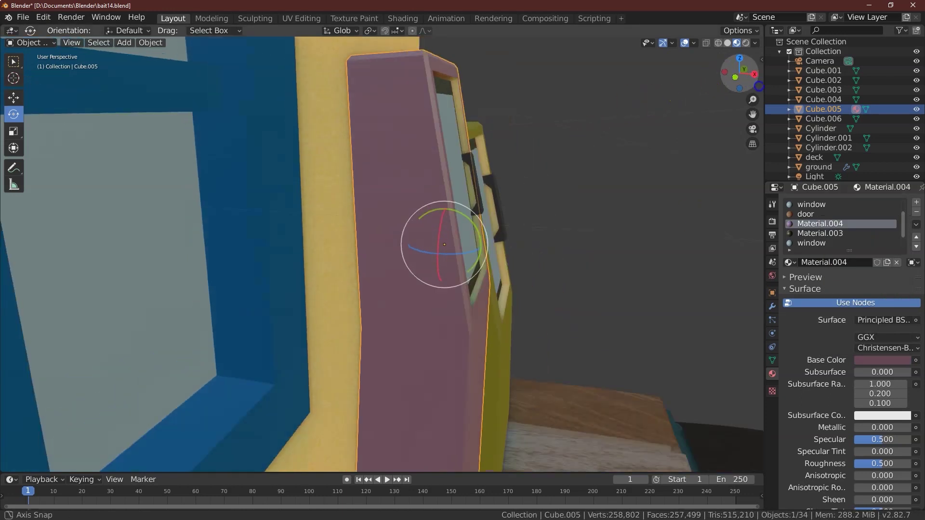
pyautogui.click(14, 97)
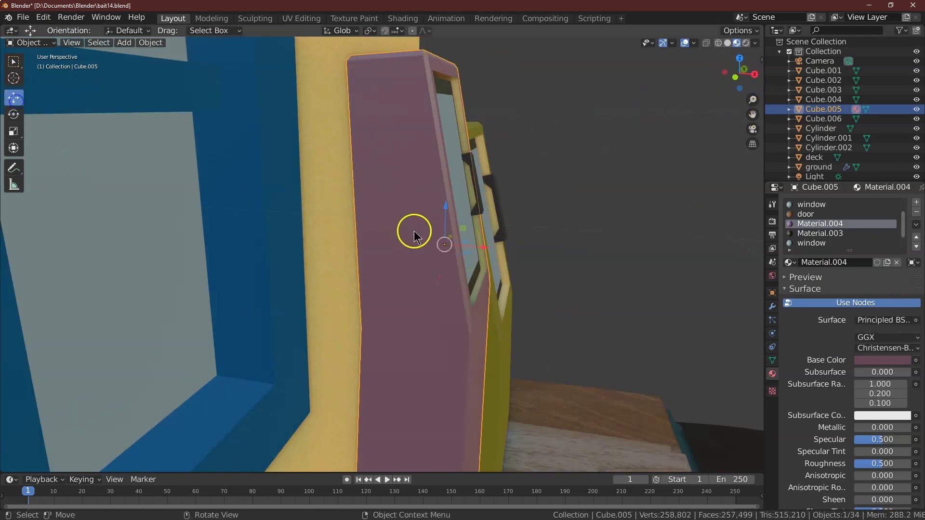
pyautogui.moveTo(484, 245); pyautogui.dragTo(449, 244)
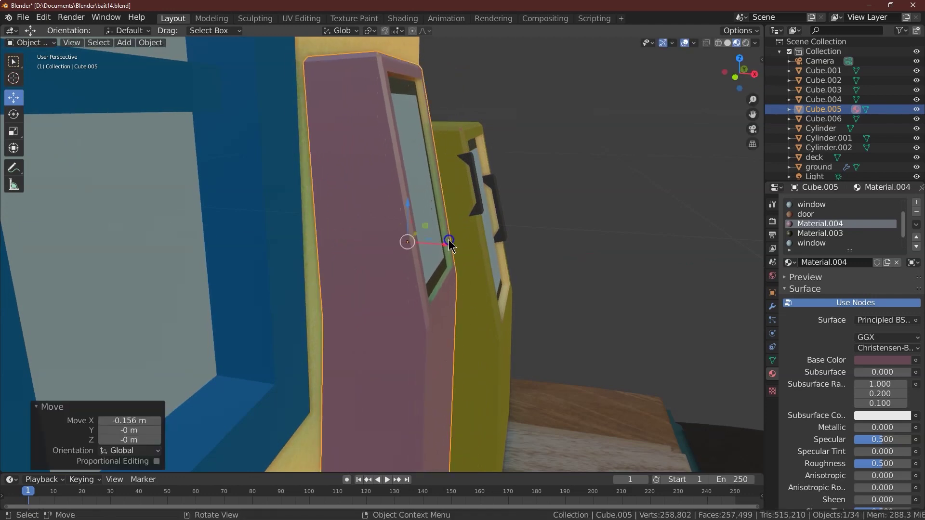
pyautogui.moveTo(744, 76); pyautogui.dragTo(19, 92)
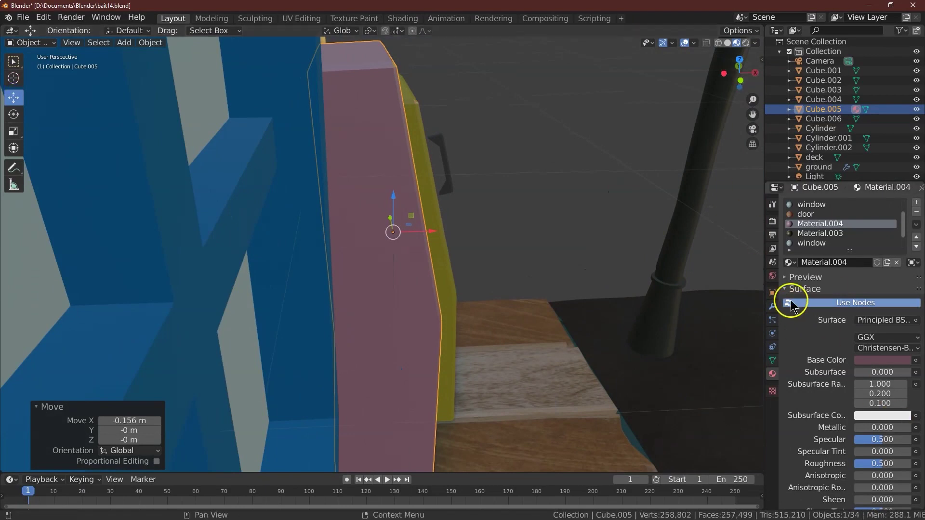
pyautogui.click(772, 292)
pyautogui.click(880, 304)
pyautogui.press('Return')
# - Move the narrow cabinet forward about 0.09 m along X and reposition its handle on the door frame
pyautogui.moveTo(431, 228); pyautogui.dragTo(439, 227)
pyautogui.moveTo(744, 75); pyautogui.dragTo(568, 71)
pyautogui.moveTo(340, 281); pyautogui.dragTo(321, 284)
pyautogui.moveTo(732, 68); pyautogui.dragTo(834, 46)
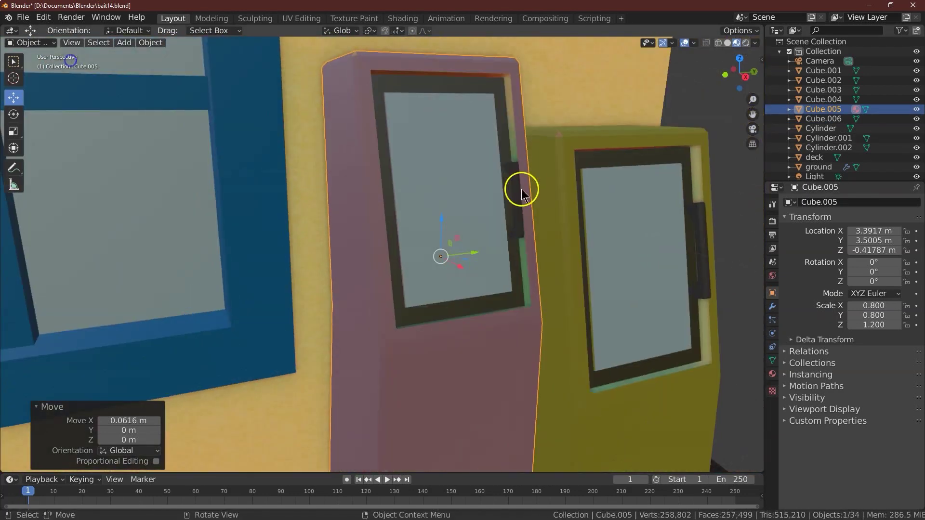
pyautogui.click(522, 191)
pyautogui.moveTo(541, 208); pyautogui.dragTo(531, 202)
# - Set the Base Color of the larger cabinet's orange material to hex A43F24
pyautogui.click(578, 221)
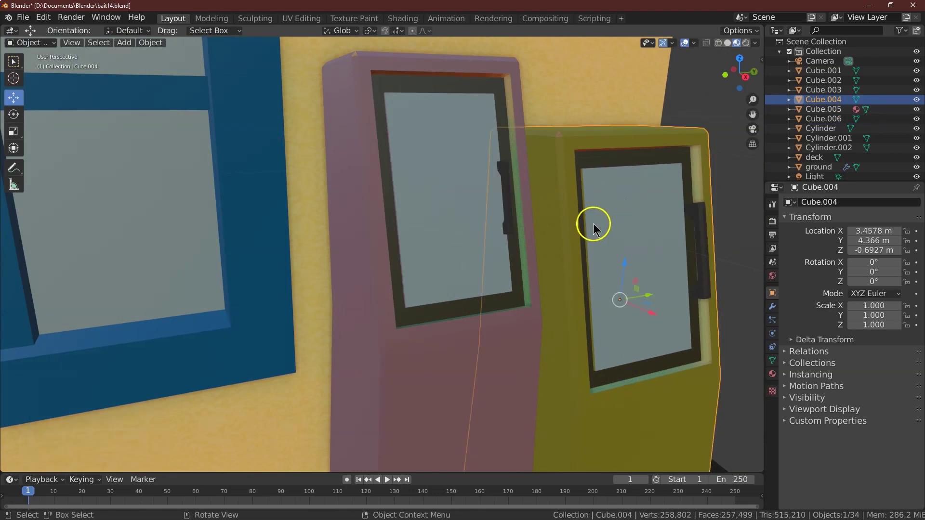
pyautogui.click(771, 374)
pyautogui.click(892, 360)
pyautogui.click(865, 316)
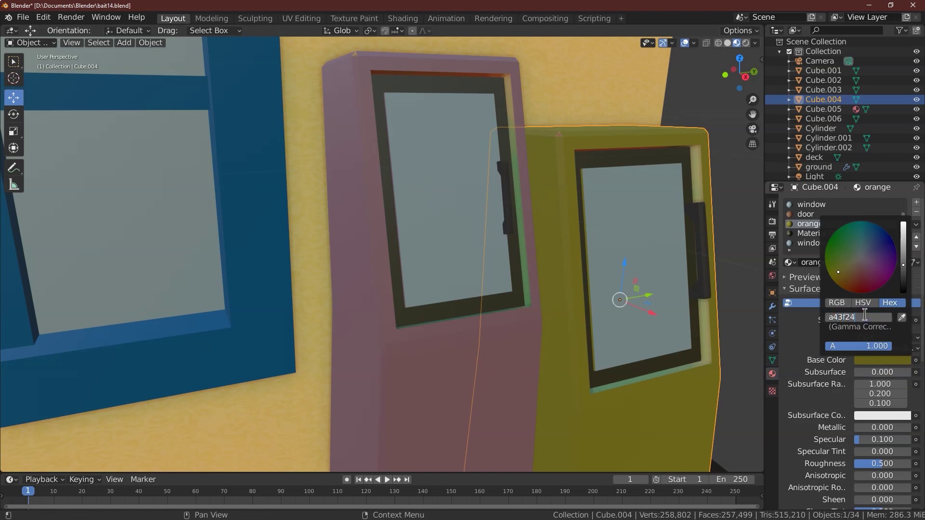
pyautogui.press('Return')
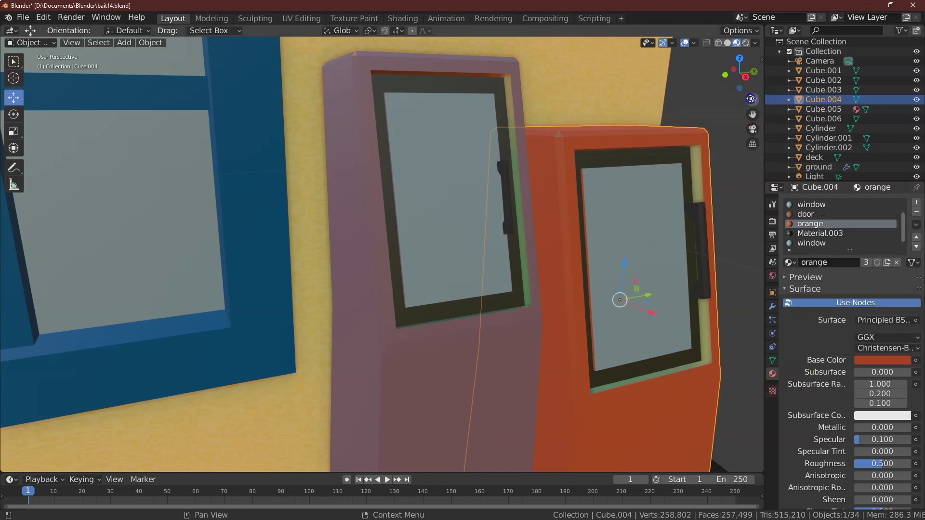
pyautogui.scroll(-10, 725, 97)
pyautogui.moveTo(704, 83); pyautogui.dragTo(506, 87, button='middle')
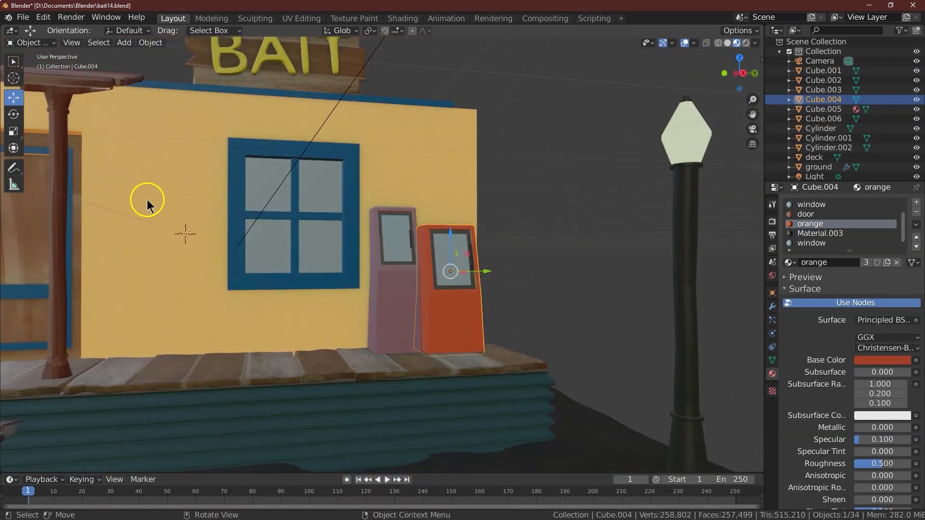
pyautogui.click(13, 131)
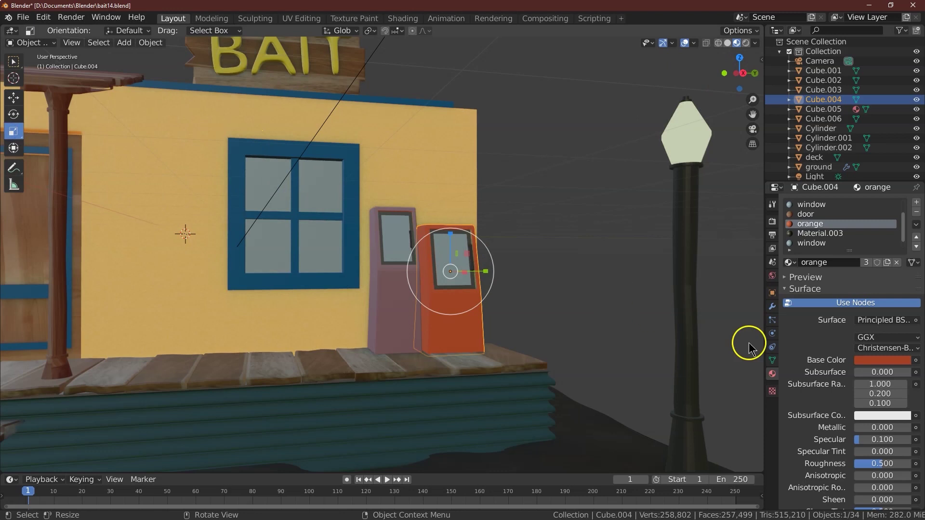
pyautogui.click(773, 293)
pyautogui.click(891, 306)
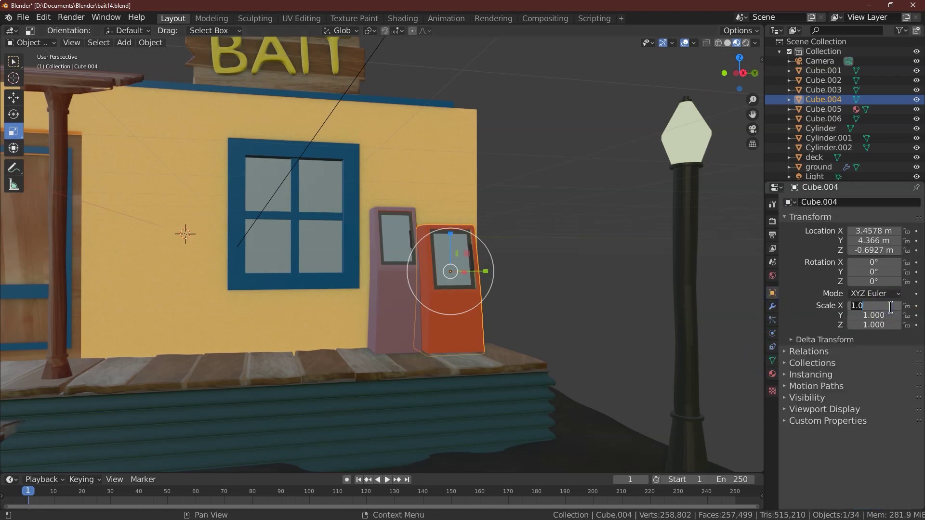
pyautogui.click(597, 301)
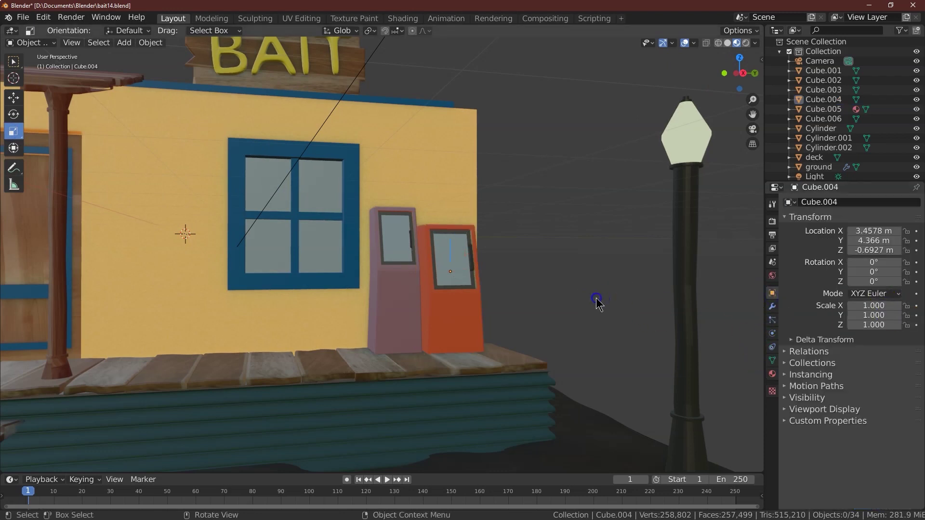
# - Join the larger cabinet's door handle into the cabinet as a single object
pyautogui.click(470, 258)
pyautogui.keyDown('shift'); pyautogui.click(453, 256); pyautogui.keyUp('shift')
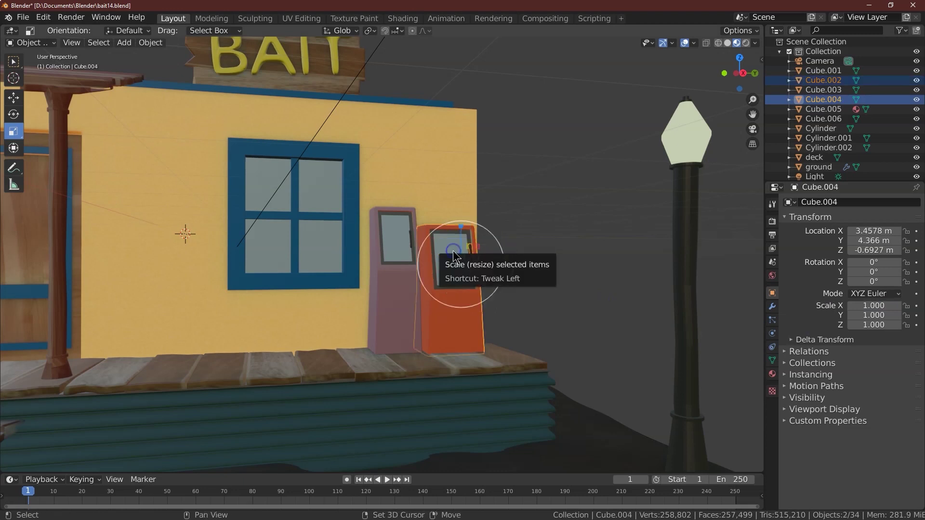
pyautogui.click(150, 42)
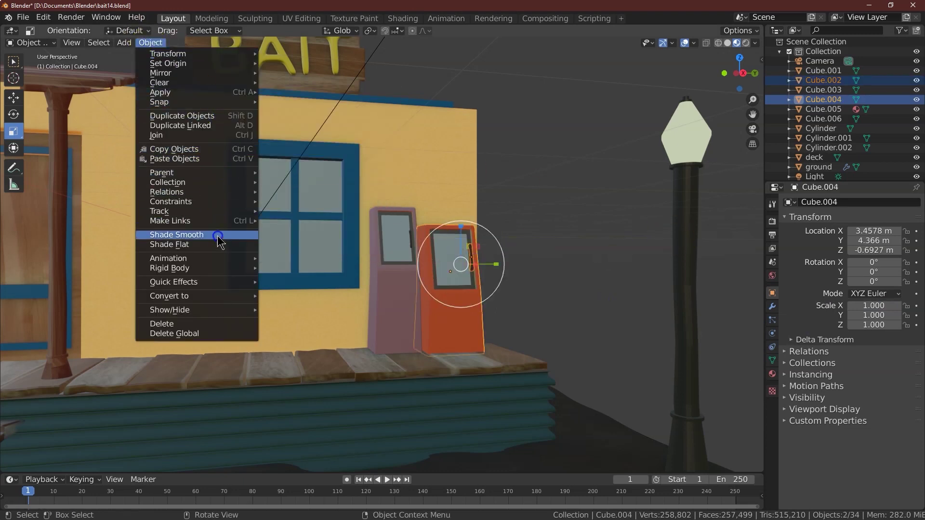
pyautogui.click(219, 136)
# - Set the orange cabinet's X, Y and Z scale to 0.9
pyautogui.click(876, 305)
pyautogui.write('.9')
pyautogui.press('Tab')
pyautogui.write('.9')
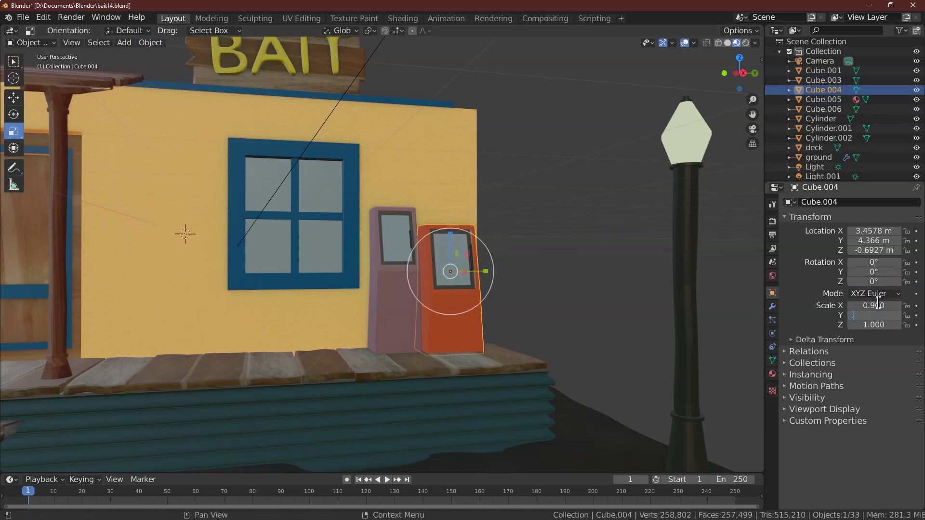
pyautogui.press('Tab')
pyautogui.write('.9')
pyautogui.press('Return')
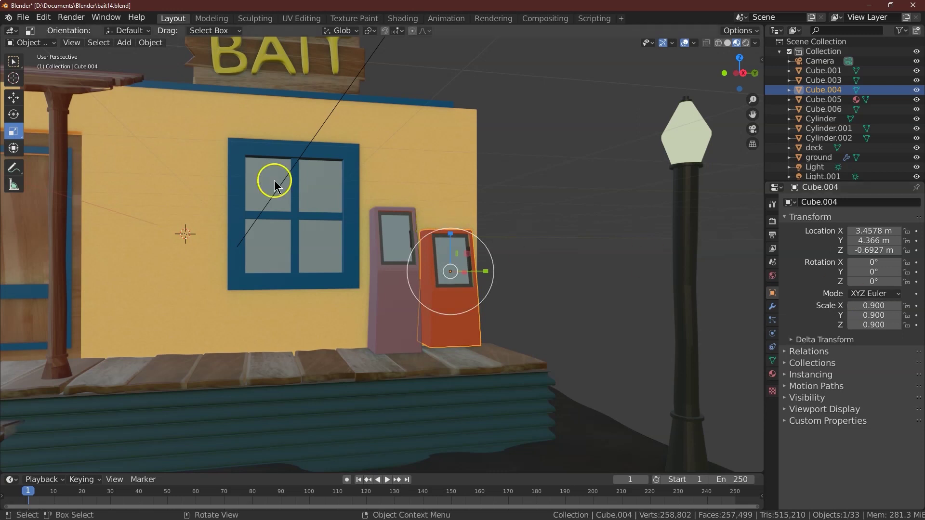
# - Move the scaled orange cabinet down along Z so its base sits on the deck
pyautogui.click(13, 99)
pyautogui.moveTo(461, 212); pyautogui.dragTo(453, 237)
pyautogui.click(563, 263)
pyautogui.moveTo(728, 69); pyautogui.dragTo(337, 270)
pyautogui.click(376, 320)
pyautogui.moveTo(436, 255); pyautogui.dragTo(427, 248)
pyautogui.click(43, 17)
pyautogui.click(50, 30)
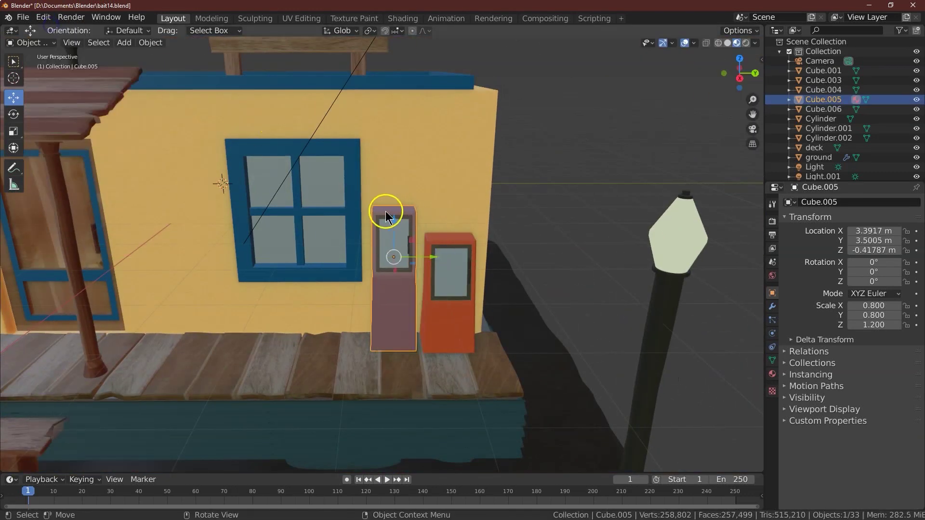
# - Join the narrow cabinet's door handle into the narrow cabinet as a single object
pyautogui.click(12, 64)
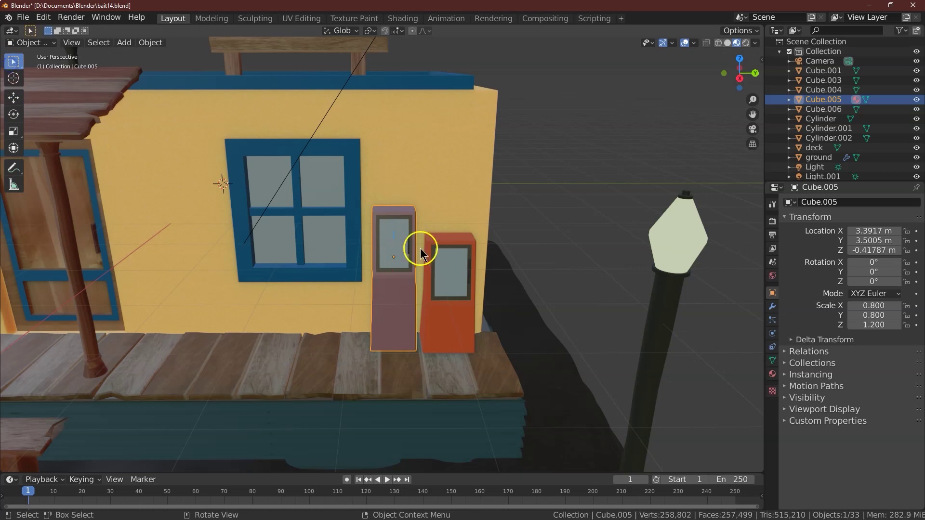
pyautogui.click(409, 243)
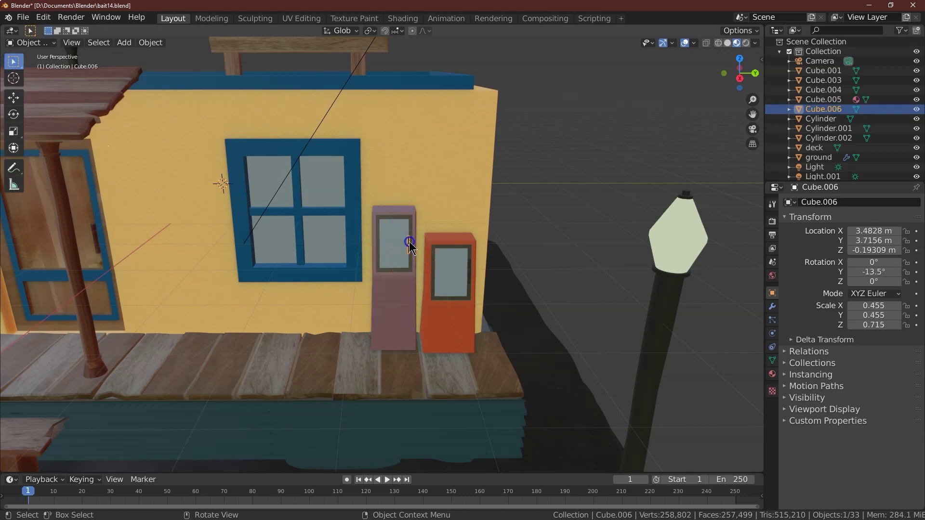
pyautogui.keyDown('shift'); pyautogui.click(380, 217); pyautogui.keyUp('shift')
pyautogui.click(150, 42)
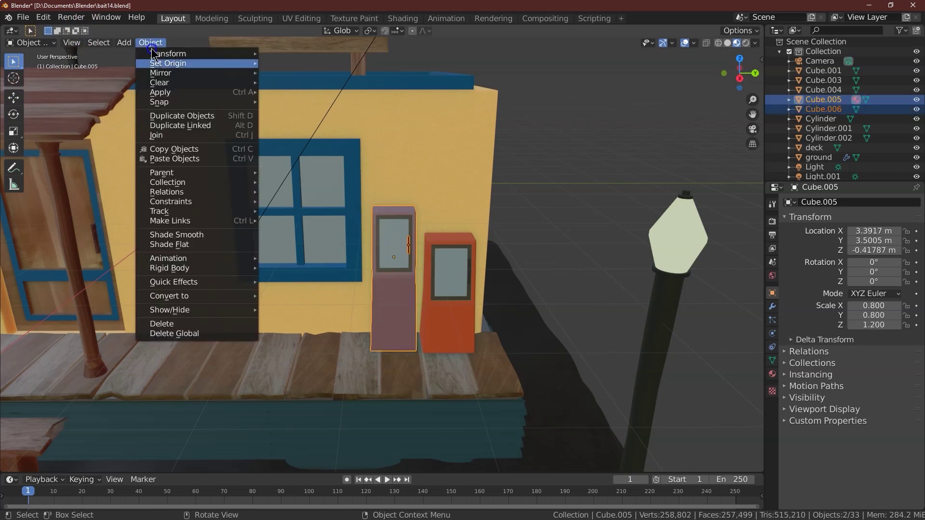
pyautogui.click(199, 134)
# - Move the joined narrow cabinet about 0.04 m along Y toward the orange cabinet
pyautogui.click(13, 97)
pyautogui.moveTo(434, 257); pyautogui.dragTo(436, 255)
pyautogui.click(551, 234)
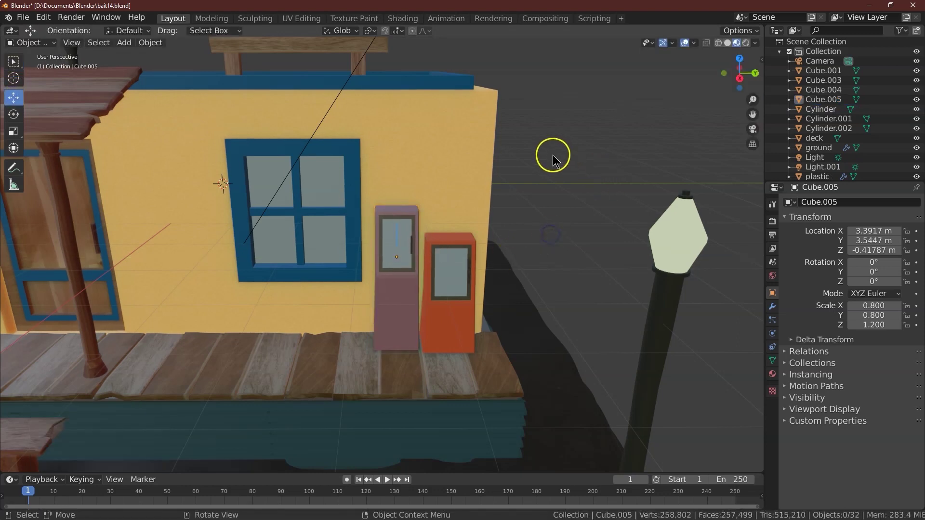
# - Change the Base Color of the plastic material on the deck's corrugated skirting to a lighter muted teal
pyautogui.scroll(-6, 699, 130)
pyautogui.moveTo(740, 71); pyautogui.dragTo(742, 102)
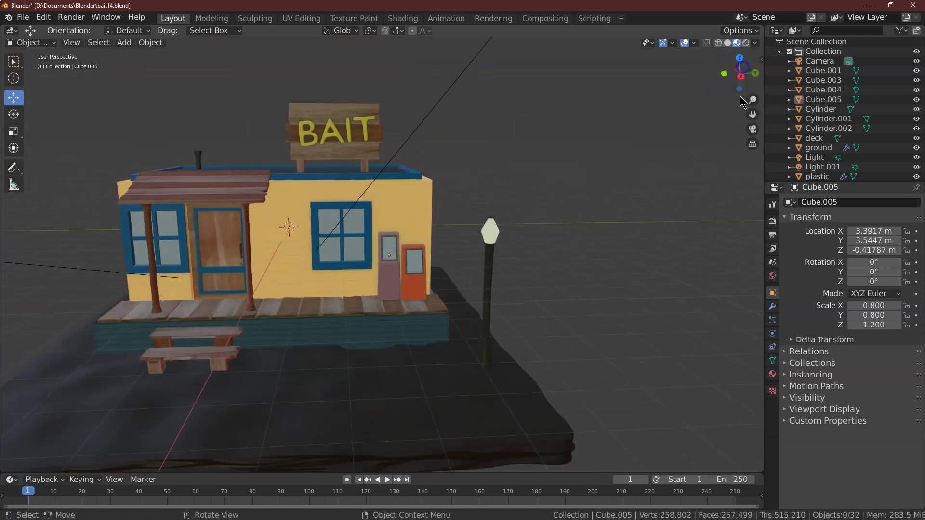
pyautogui.click(410, 342)
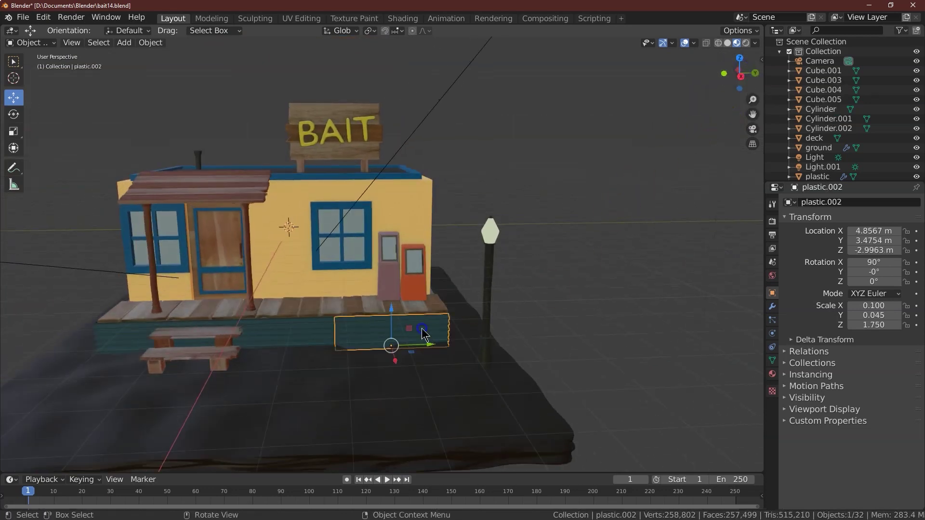
pyautogui.click(772, 374)
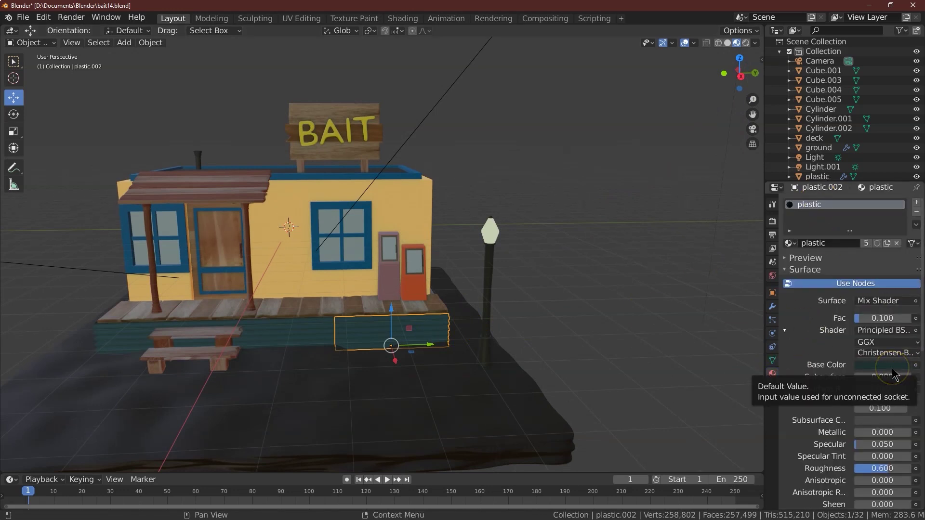
pyautogui.moveTo(889, 379)
pyautogui.mouseDown()
pyautogui.moveTo(888, 429)
pyautogui.moveTo(878, 386)
pyautogui.mouseUp()
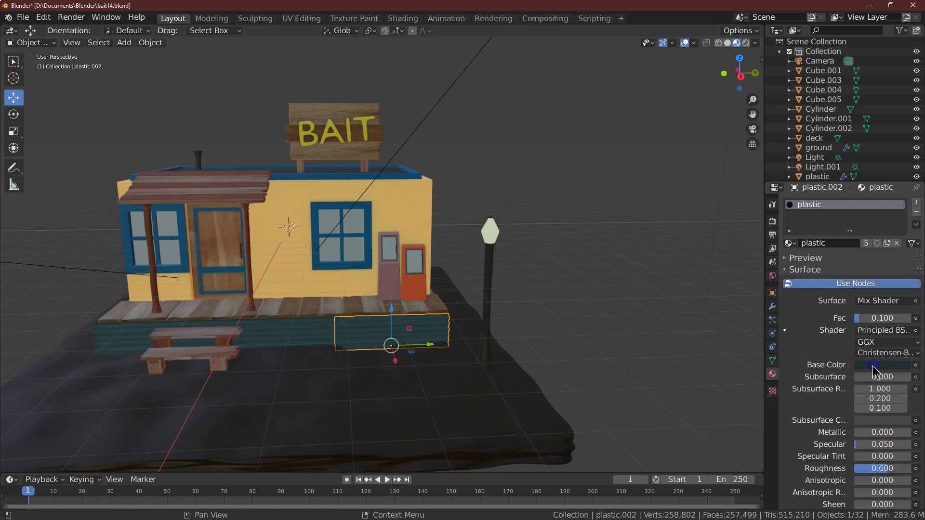
pyautogui.click(881, 365)
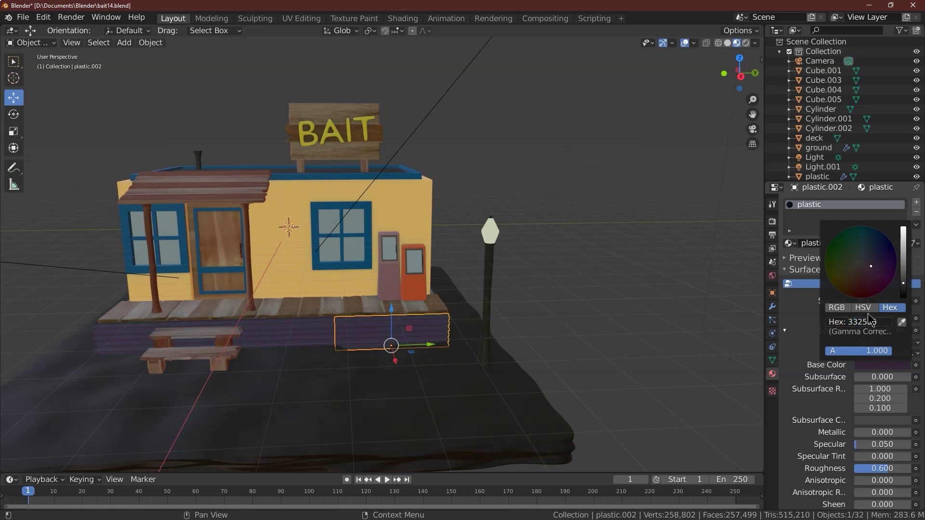
pyautogui.click(868, 322)
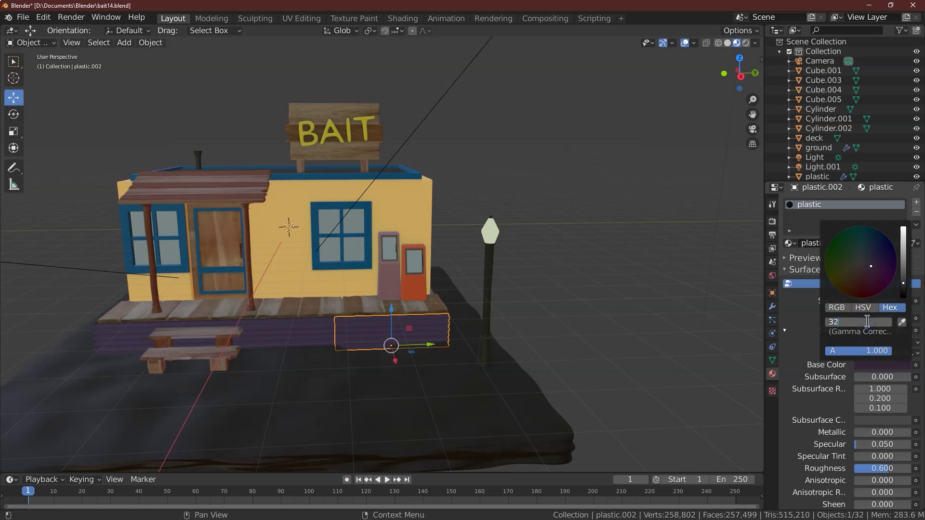
pyautogui.write('1')
pyautogui.press('Return')
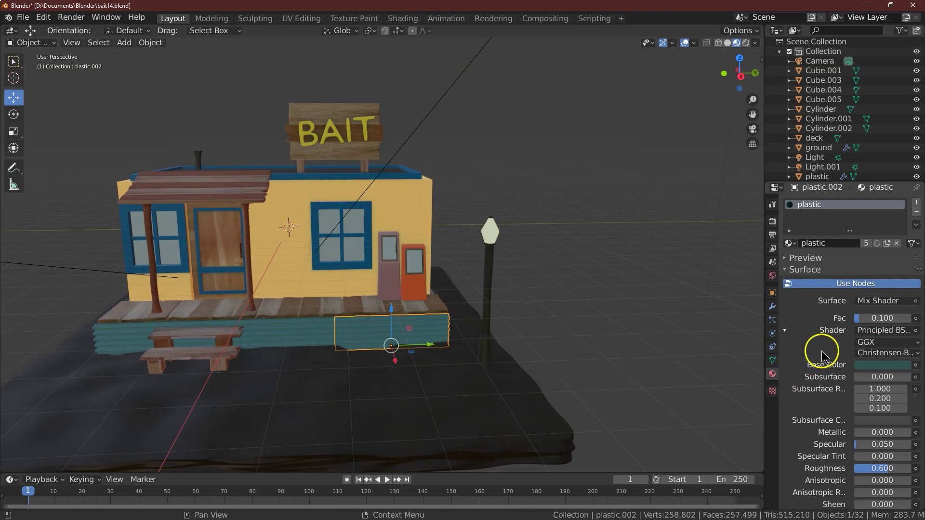
# - Set the plastic material's Specular to 0.1 and check the color of its Transparent shader
pyautogui.click(882, 446)
pyautogui.write('.1')
pyautogui.press('Return')
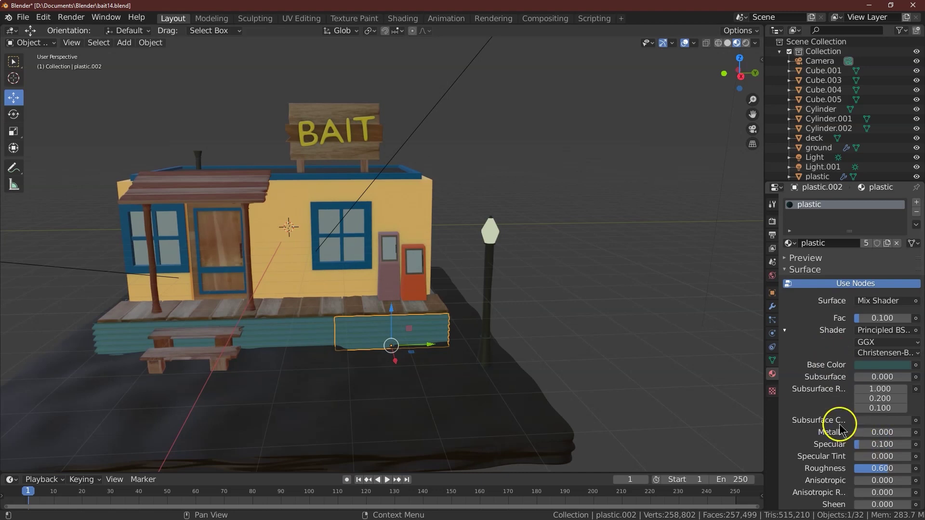
pyautogui.scroll(-10, 850, 429)
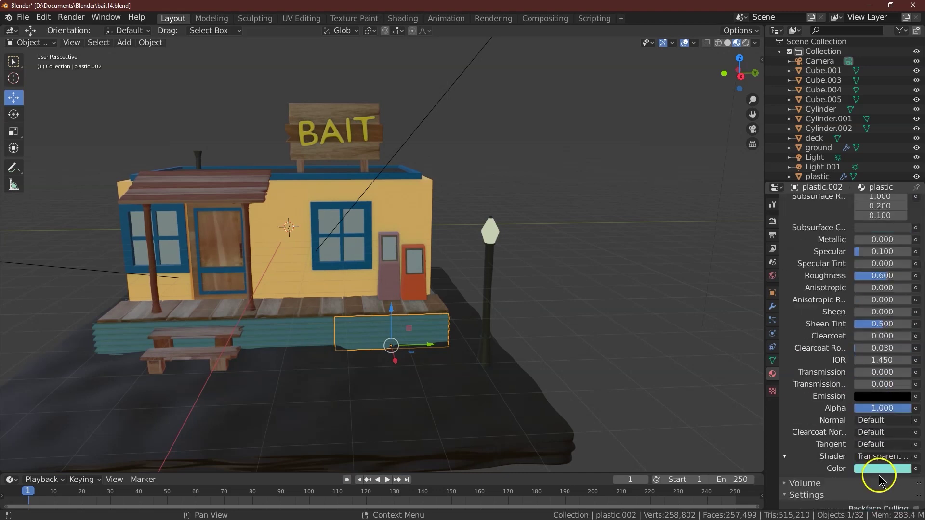
pyautogui.click(884, 469)
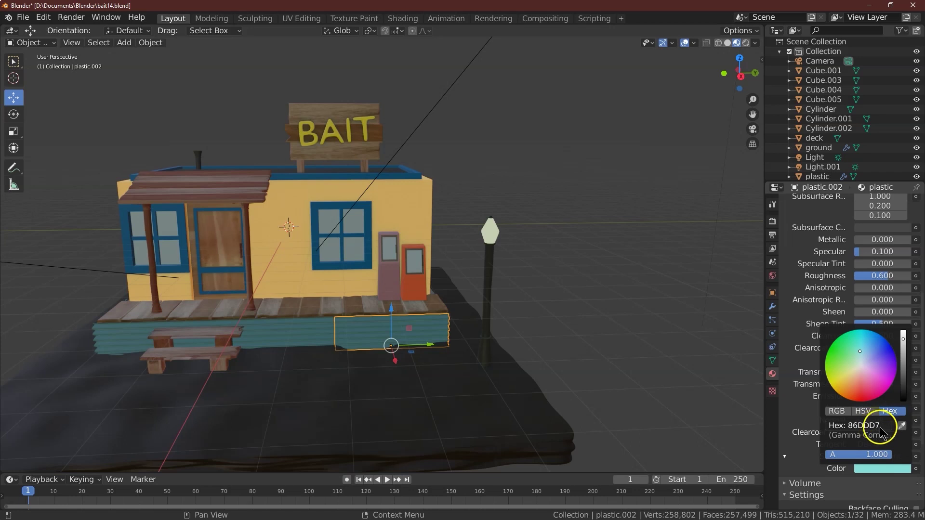
pyautogui.click(728, 399)
pyautogui.click(313, 330)
pyautogui.click(664, 363)
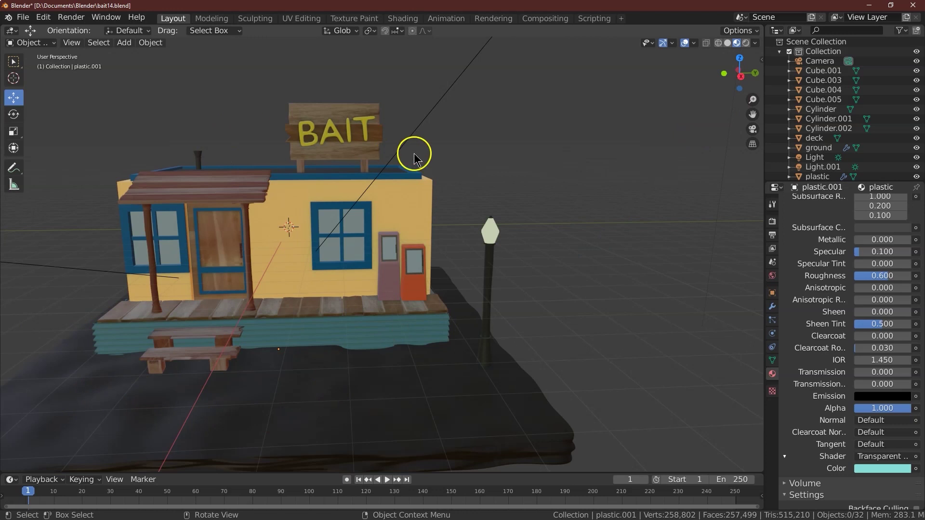
# - Add a plane, move it out in front of the shop and scale it by 3.821 along Y
pyautogui.moveTo(737, 72); pyautogui.dragTo(731, 81)
pyautogui.click(151, 43)
pyautogui.click(147, 45)
pyautogui.click(123, 47)
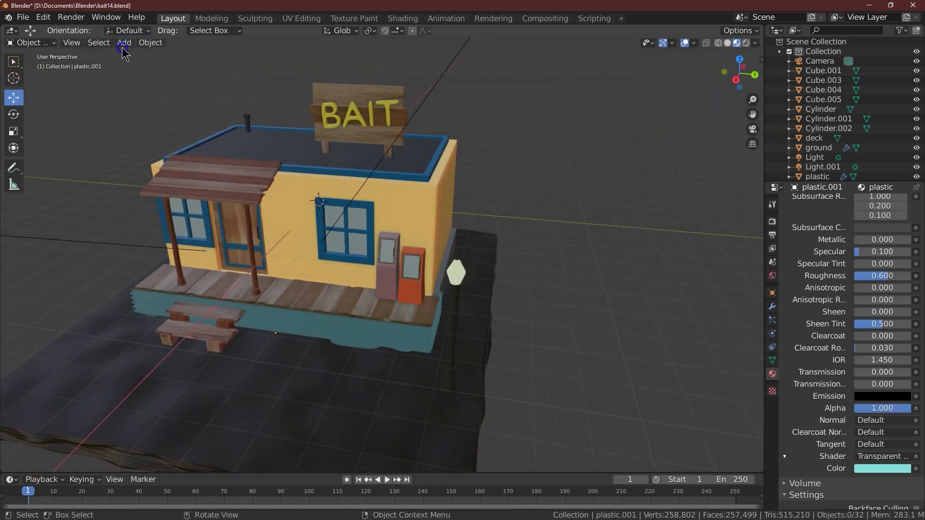
pyautogui.moveTo(138, 53)
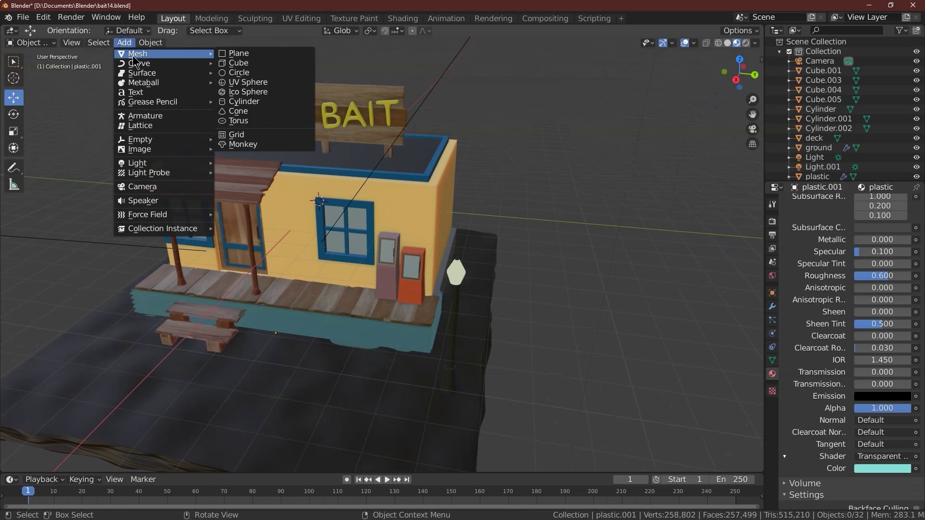
pyautogui.click(269, 53)
pyautogui.moveTo(309, 217); pyautogui.dragTo(299, 389)
pyautogui.click(19, 138)
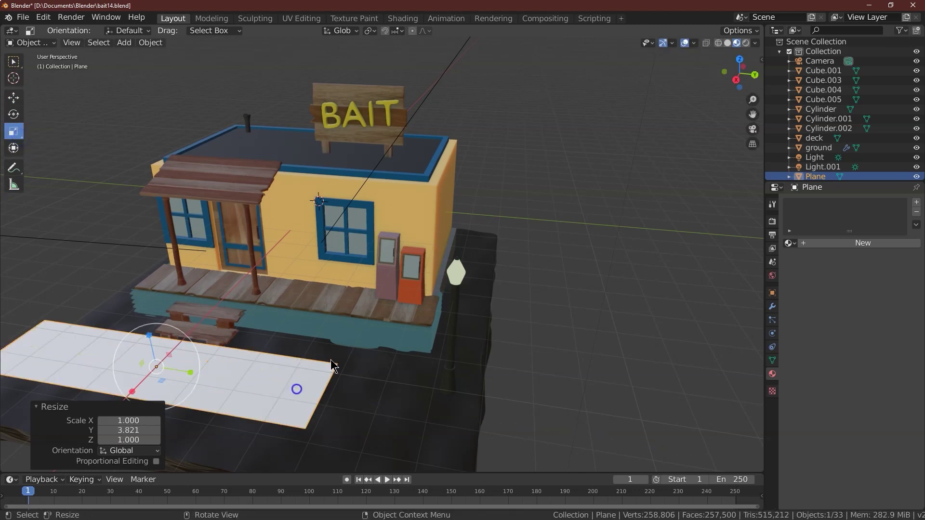
# - Enlarge the plane along X and by 1.318 along Y, shifting it along X to cover the lot in front of the deck
pyautogui.click(740, 59)
pyautogui.moveTo(753, 115); pyautogui.dragTo(679, 12)
pyautogui.moveTo(572, 254); pyautogui.dragTo(649, 243)
pyautogui.click(13, 98)
pyautogui.moveTo(567, 257); pyautogui.dragTo(475, 251)
pyautogui.click(13, 131)
pyautogui.moveTo(426, 214); pyautogui.dragTo(434, 199)
# - Lower the plane by 3.01 m along Z to the level of the ground surface
pyautogui.moveTo(744, 72); pyautogui.dragTo(651, 422)
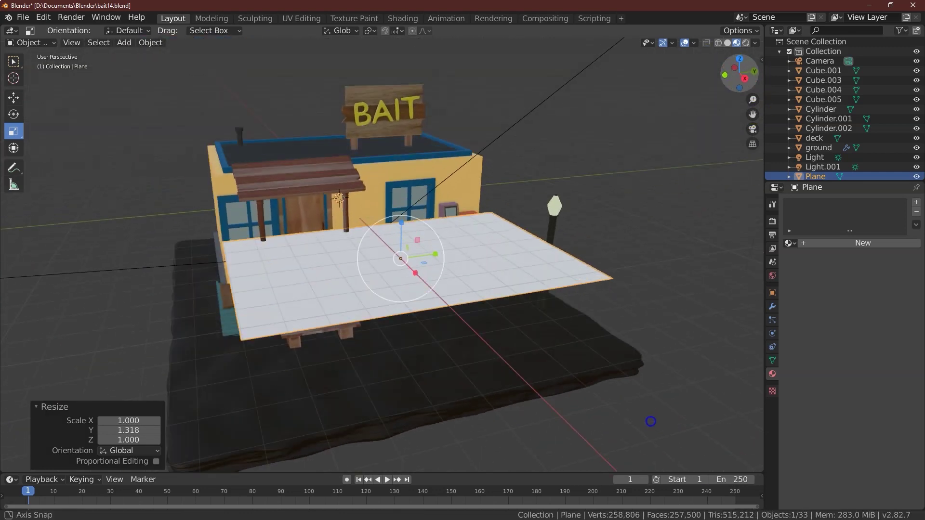
pyautogui.click(14, 98)
pyautogui.moveTo(400, 215); pyautogui.dragTo(384, 310)
pyautogui.click(525, 388)
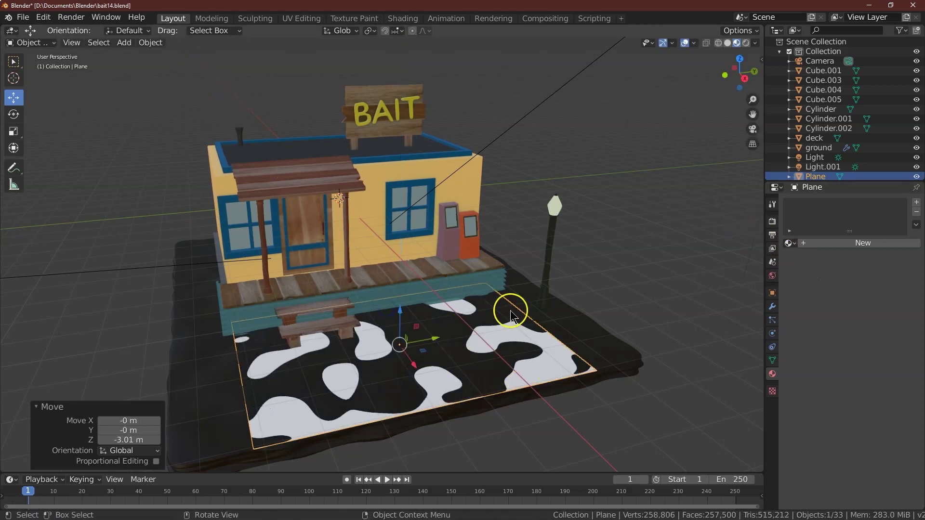
# - Remove the Subdivision Surface modifier from the ground object
pyautogui.click(626, 361)
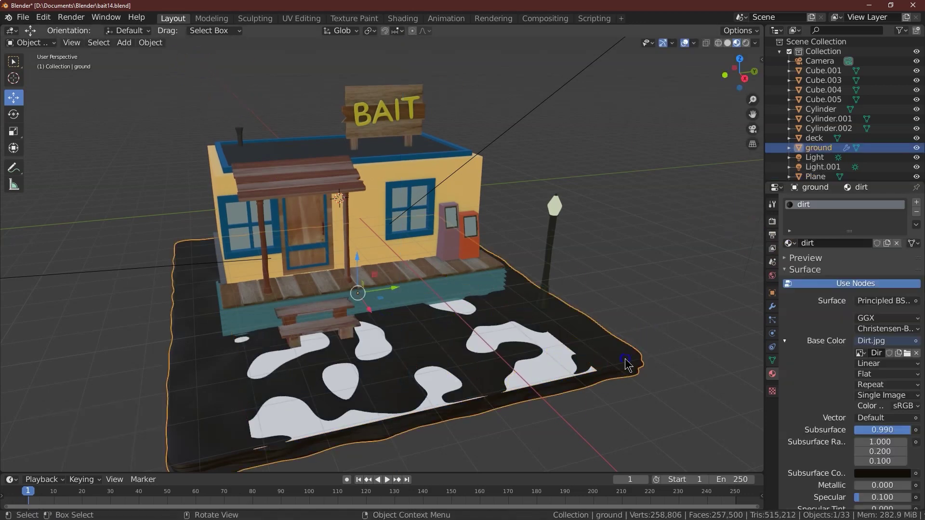
pyautogui.click(772, 307)
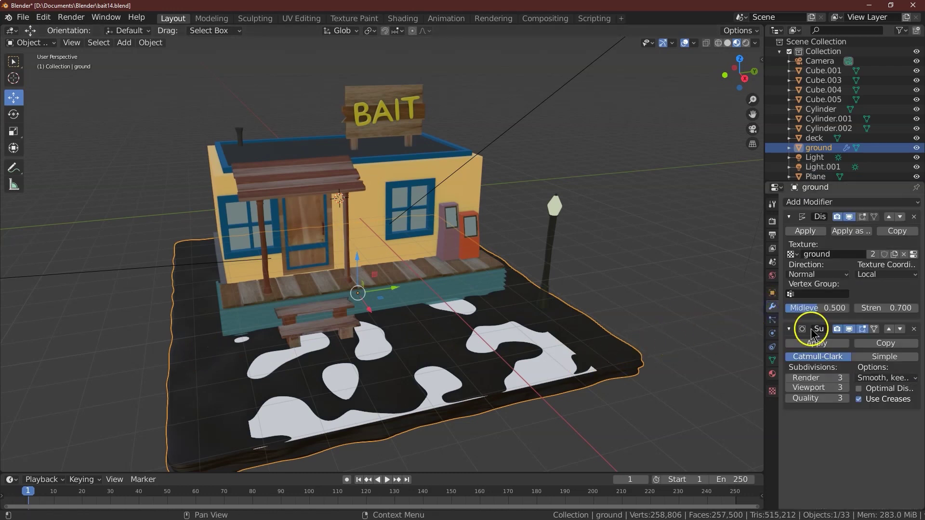
pyautogui.click(914, 330)
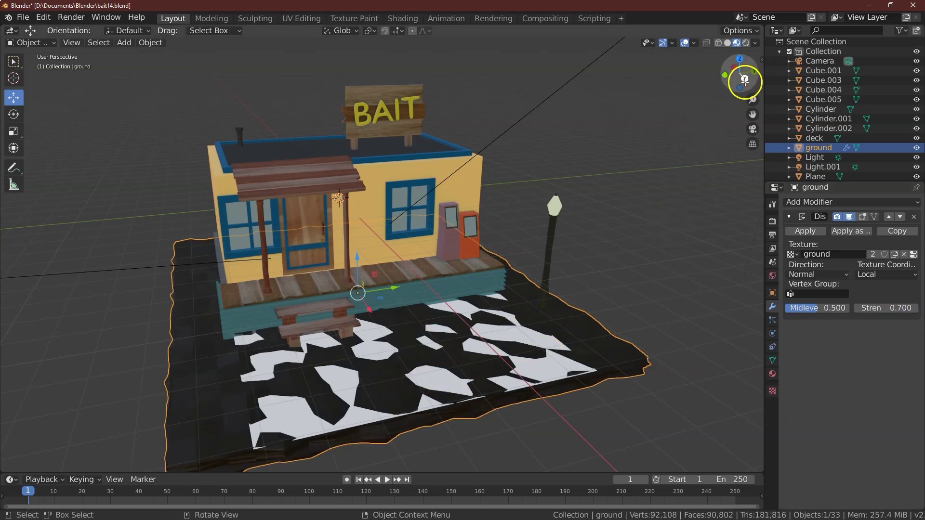
# - Create a new material on the plane and use an Image Texture as its Base Color
pyautogui.click(563, 352)
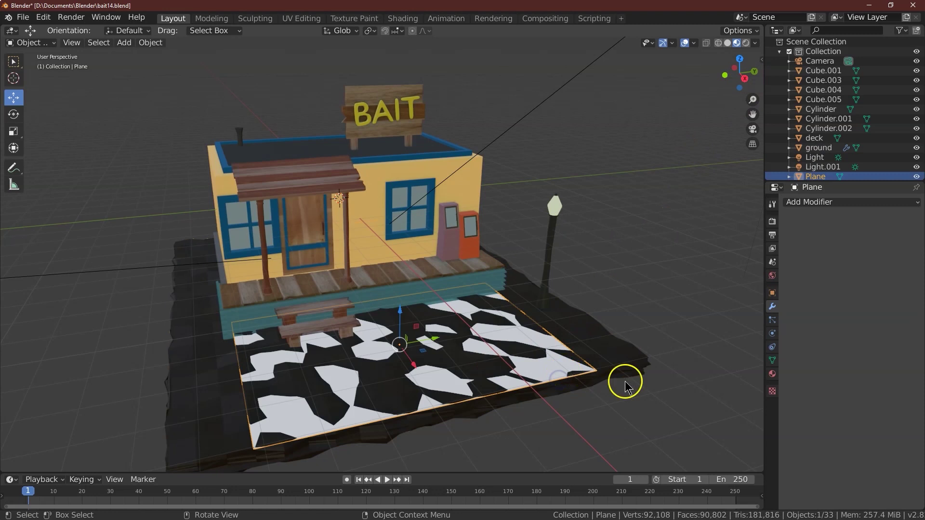
pyautogui.click(773, 374)
pyautogui.click(886, 240)
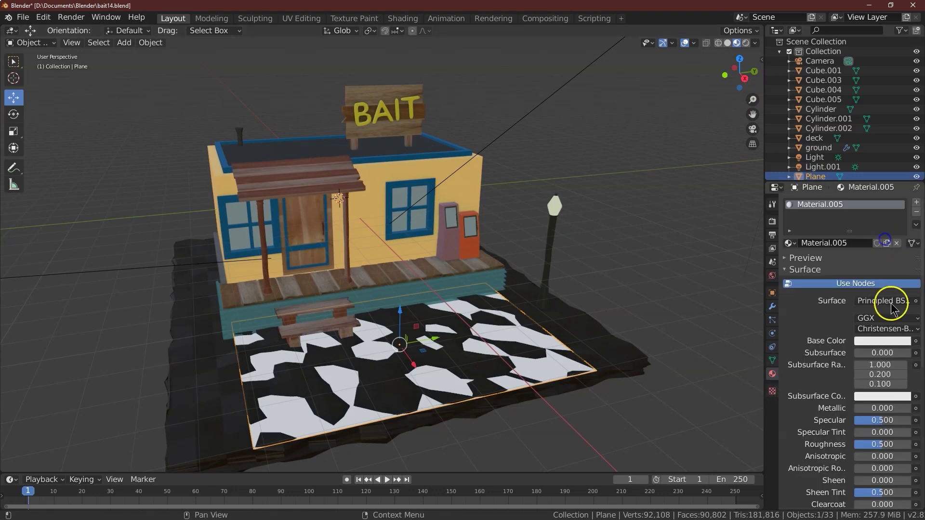
pyautogui.click(915, 340)
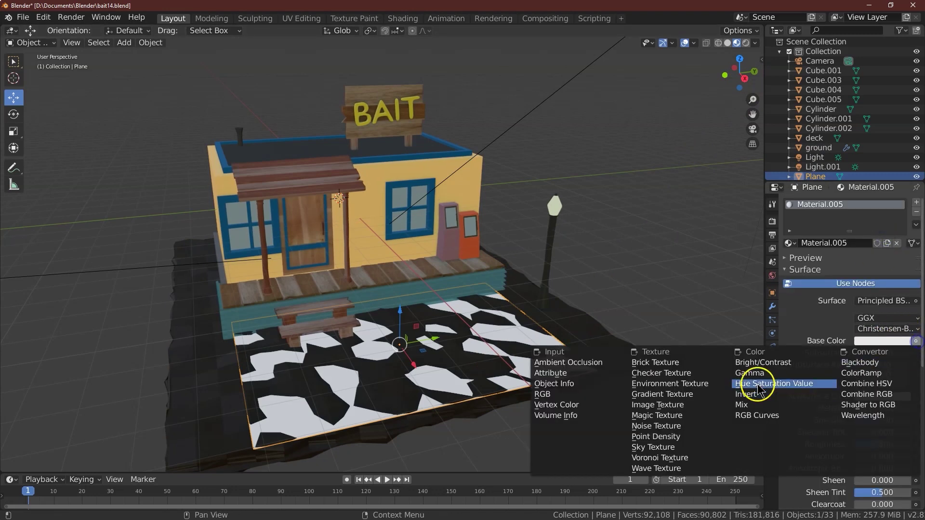
pyautogui.click(658, 405)
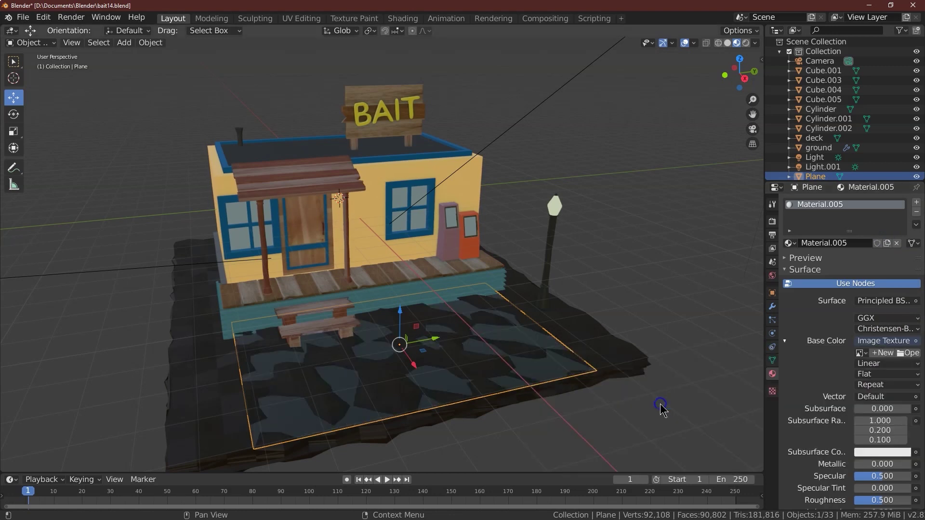
# - Load City_Sidewalk_Cement_Texture.jpg from the Texture Images folder as the plane's Base Color image
pyautogui.click(907, 354)
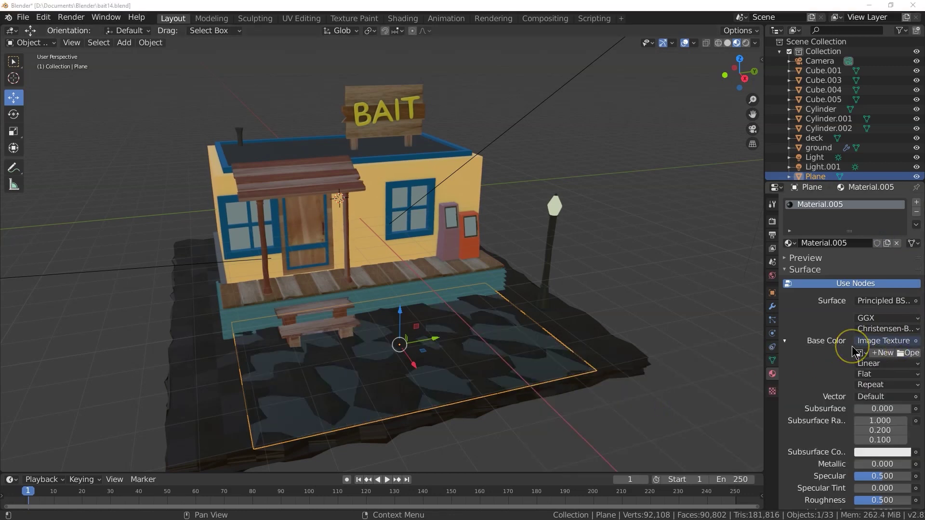
pyautogui.click(234, 98)
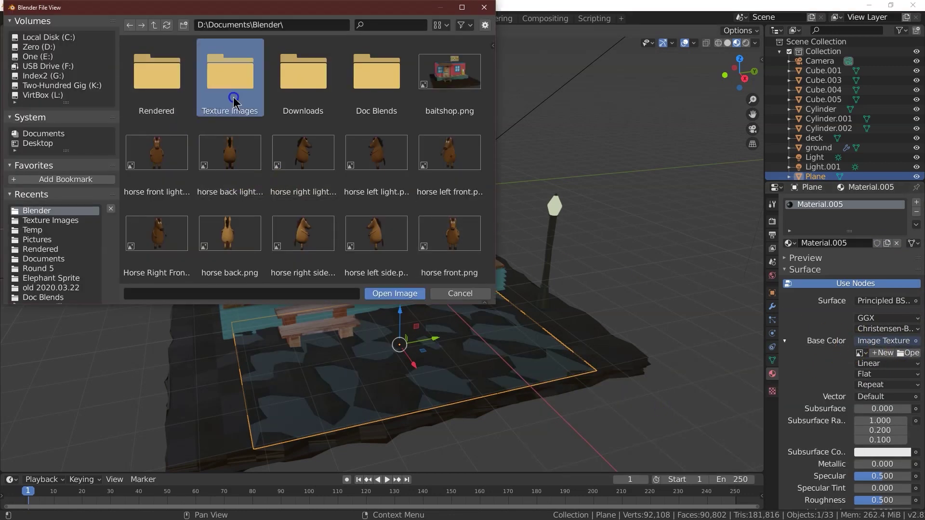
pyautogui.doubleClick(234, 99)
pyautogui.click(303, 233)
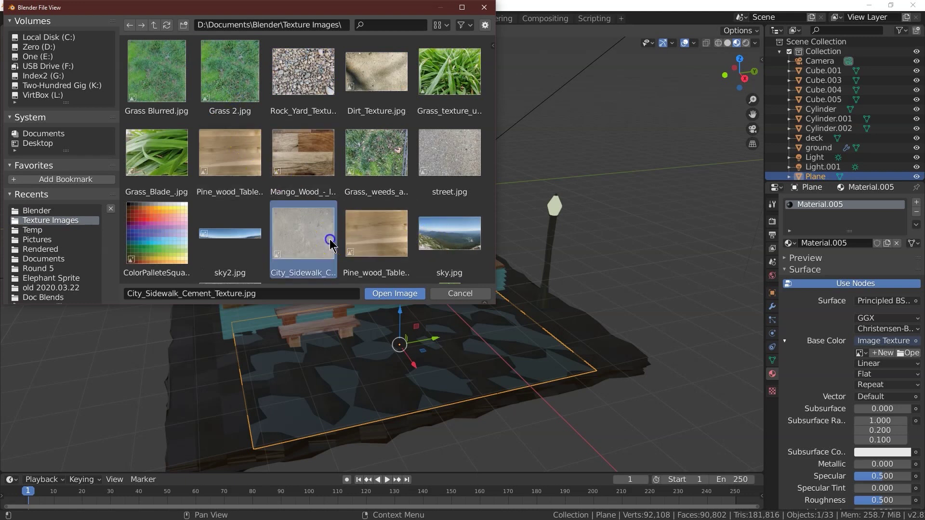
pyautogui.scroll(-2, 318, 231)
pyautogui.click(395, 294)
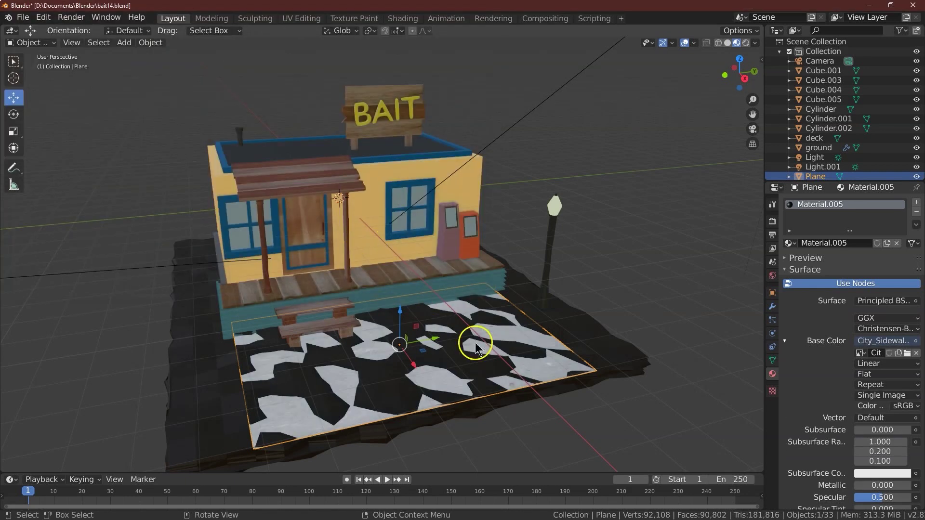
# - Save the scene file bait14.blend
pyautogui.moveTo(740, 73); pyautogui.dragTo(32, 116)
pyautogui.moveTo(753, 96); pyautogui.dragTo(725, 15)
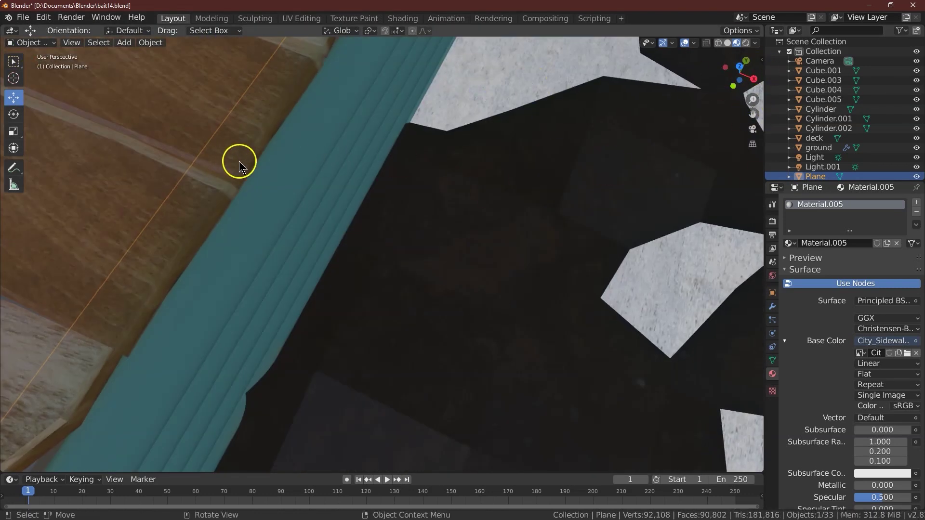
pyautogui.moveTo(742, 74)
pyautogui.mouseDown()
pyautogui.moveTo(752, 79)
pyautogui.moveTo(744, 82)
pyautogui.mouseUp()
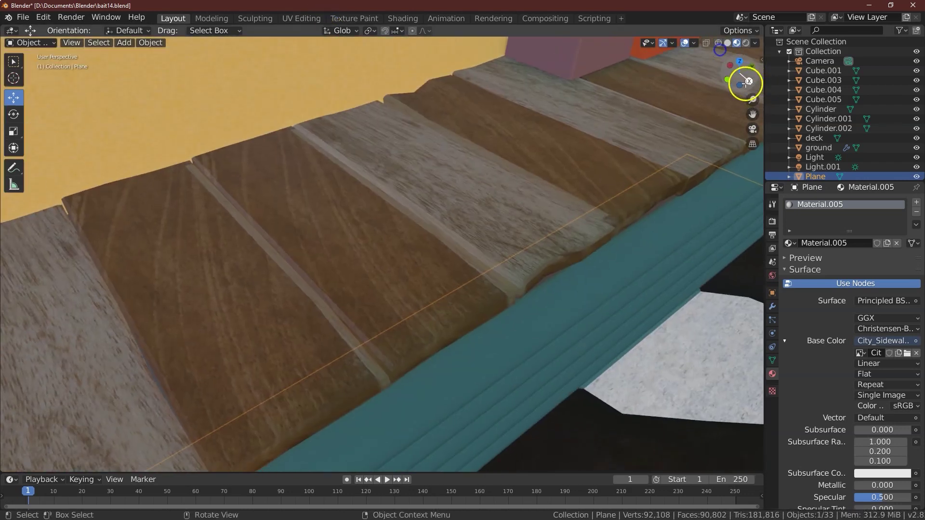
pyautogui.hotkey('ctrl', 's')
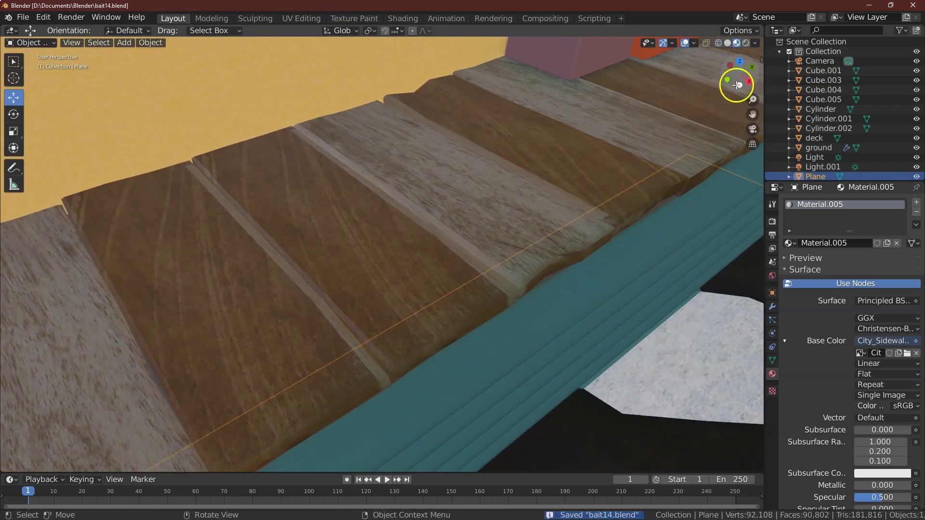
# - Inspect how the deck boards' UVs lie on the wood image in the UV Editing workspace and return to Object Mode
pyautogui.click(547, 166)
pyautogui.click(727, 43)
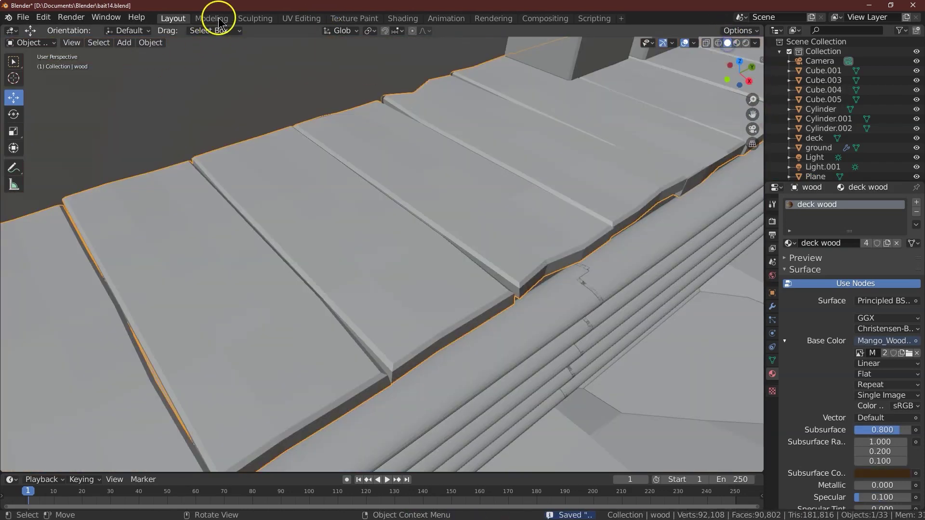
pyautogui.click(302, 19)
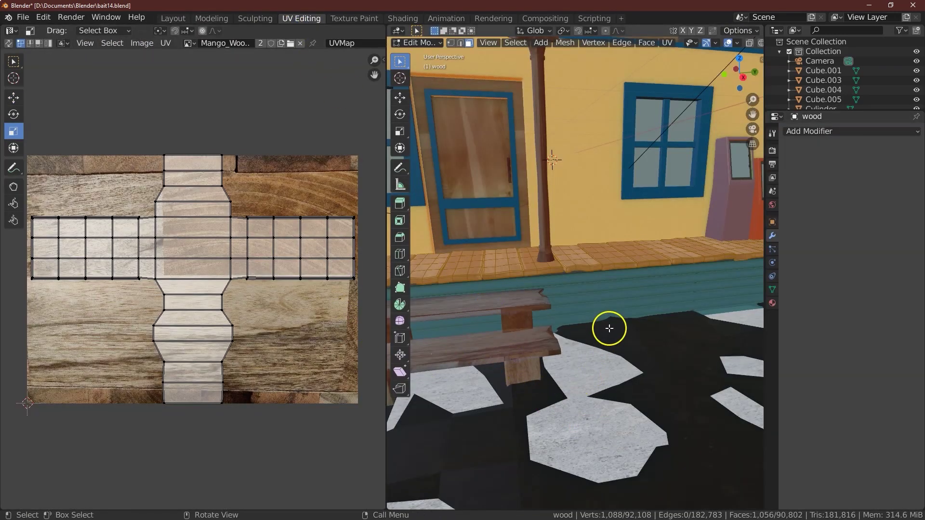
pyautogui.moveTo(753, 98); pyautogui.dragTo(660, 173)
pyautogui.click(578, 320)
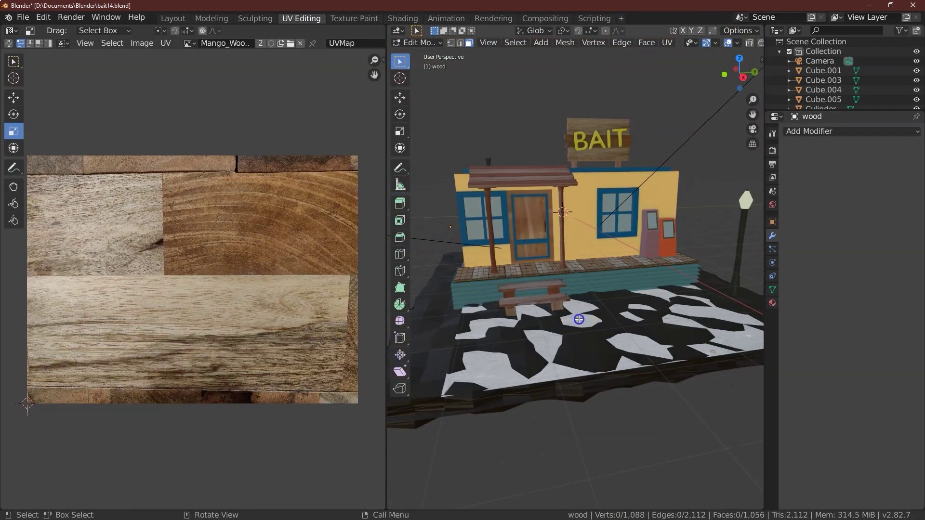
pyautogui.click(426, 46)
pyautogui.click(427, 50)
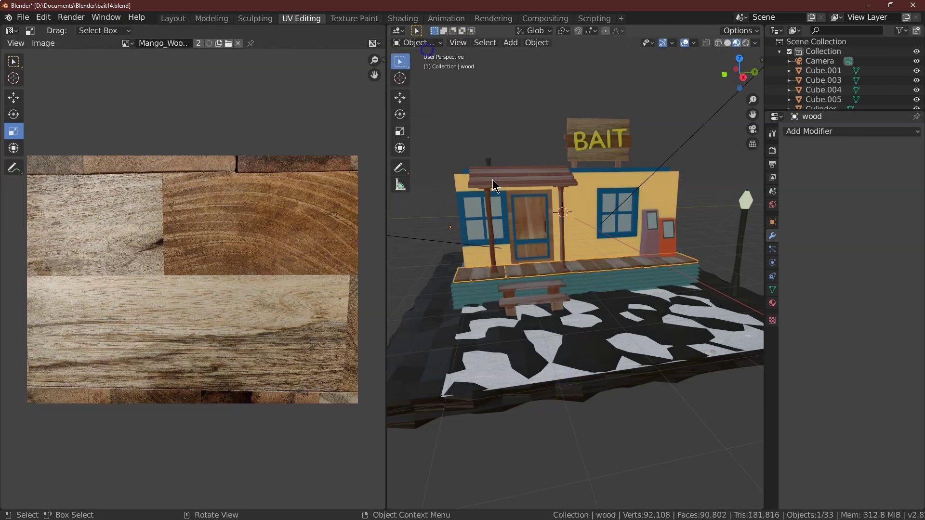
# - Select the cement plane in front of the shop and examine its UV layout in Edit Mode
pyautogui.click(543, 366)
pyautogui.click(554, 375)
pyautogui.click(418, 42)
pyautogui.click(424, 64)
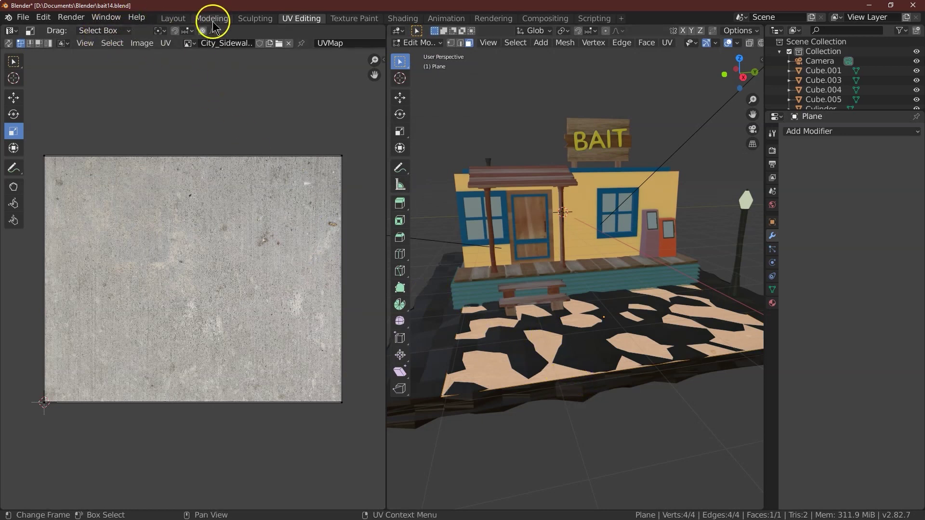
# - Return to the Layout workspace and show the scene in Material Preview shading
pyautogui.click(172, 19)
pyautogui.moveTo(755, 103); pyautogui.dragTo(755, 115)
pyautogui.moveTo(741, 72); pyautogui.dragTo(66, 93)
pyautogui.moveTo(755, 98); pyautogui.dragTo(428, 418)
pyautogui.moveTo(758, 98); pyautogui.dragTo(648, 167)
pyautogui.moveTo(740, 72); pyautogui.dragTo(672, 166)
pyautogui.click(737, 43)
pyautogui.moveTo(753, 114); pyautogui.dragTo(31, 373)
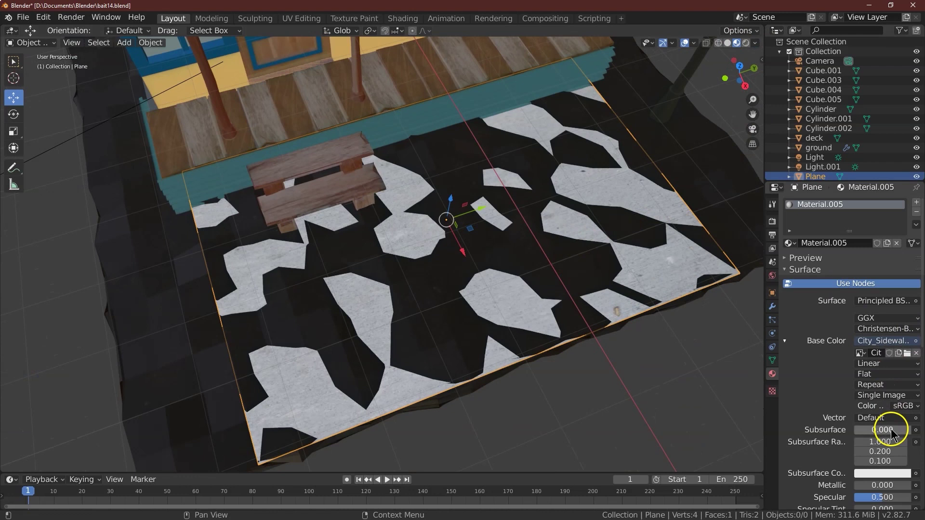
# - Set the plane material's Subsurface Color by sampling the grey cement of the plane
pyautogui.click(916, 430)
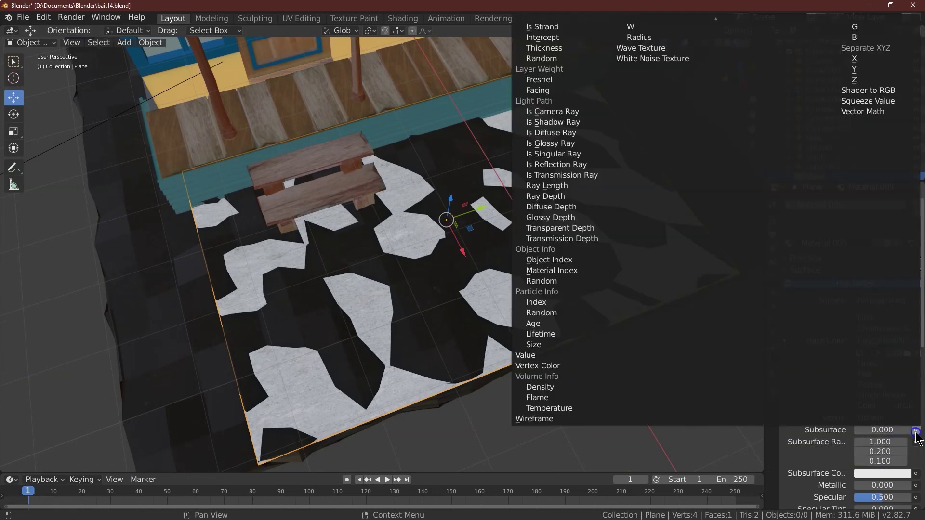
pyautogui.click(916, 473)
pyautogui.click(892, 474)
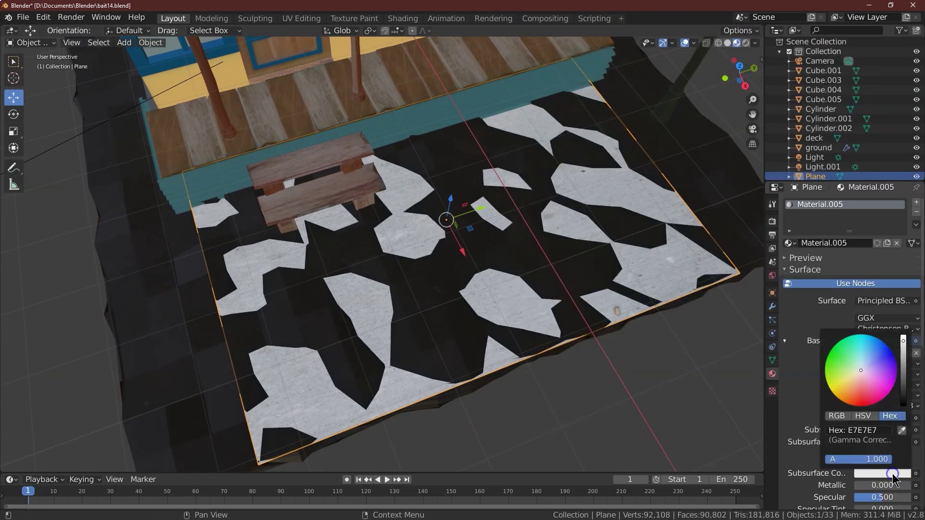
pyautogui.click(903, 430)
pyautogui.click(641, 278)
# - Try Subsurface values of 0.9 and 0.8 on the plane's material
pyautogui.click(899, 429)
pyautogui.write('0.9')
pyautogui.press('Return')
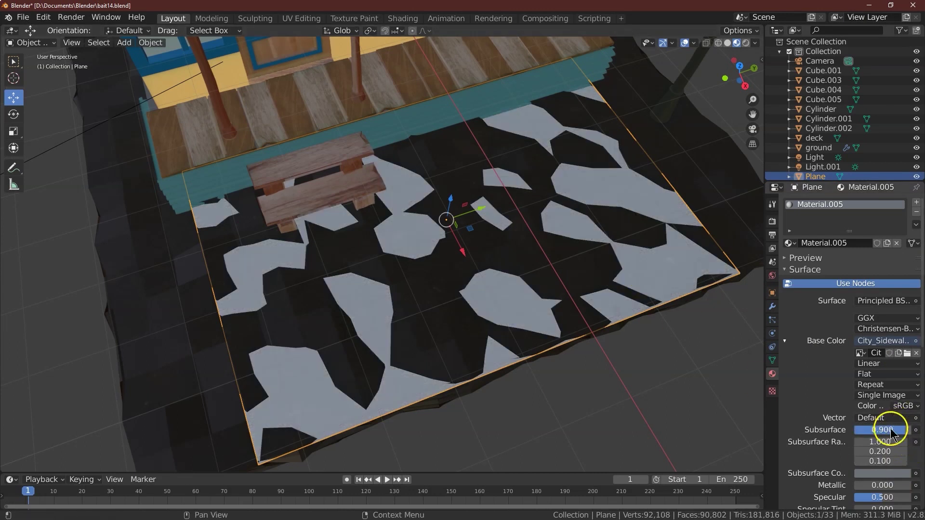
pyautogui.moveTo(751, 83); pyautogui.dragTo(779, 66)
pyautogui.click(896, 431)
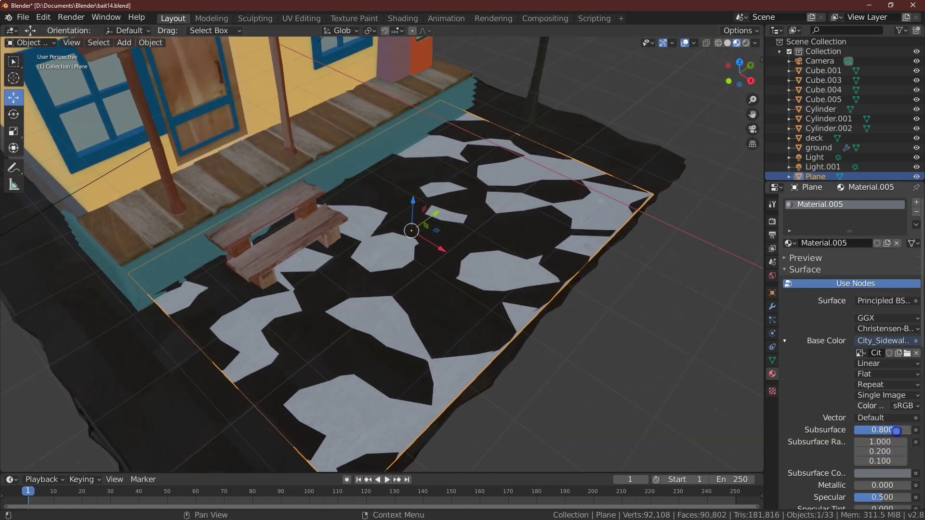
# - Darken the plane material's Subsurface Color to hex 414447 and lower its Specular to 0.01
pyautogui.click(899, 474)
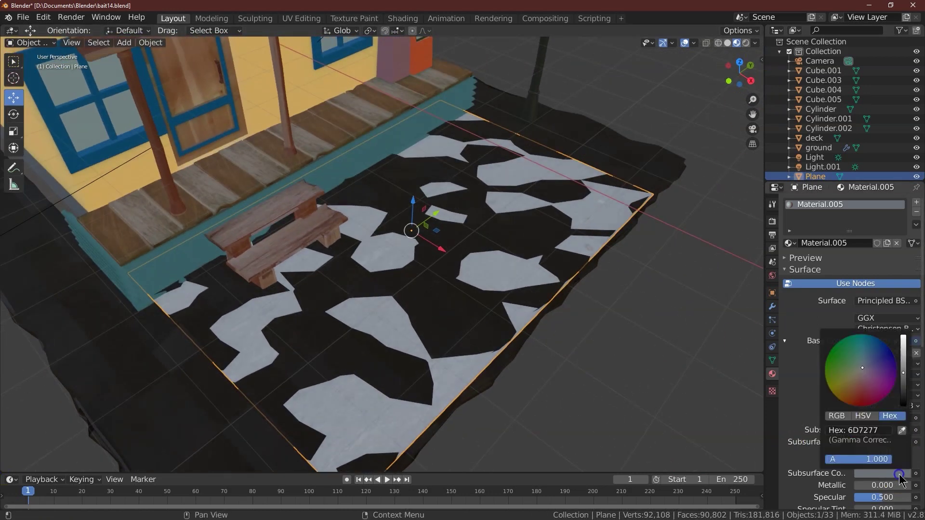
pyautogui.moveTo(904, 375); pyautogui.dragTo(904, 386)
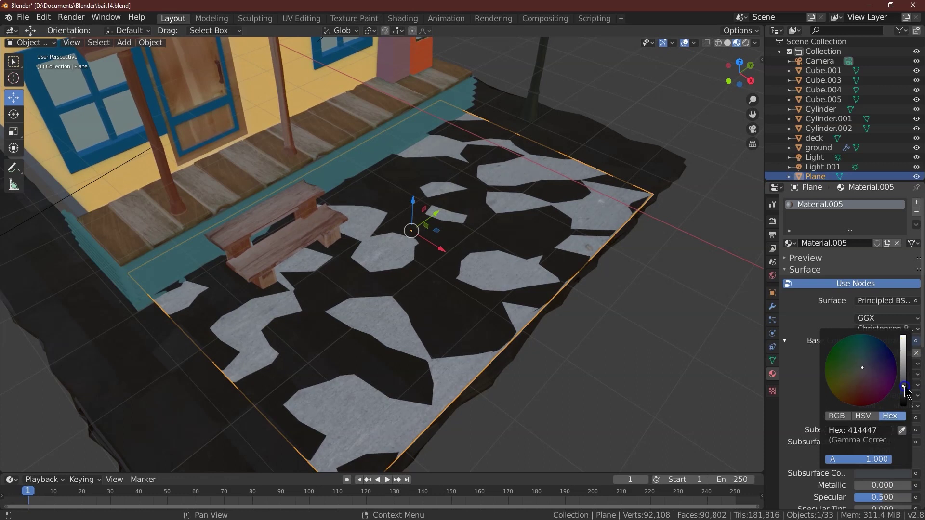
pyautogui.click(880, 498)
pyautogui.write('.')
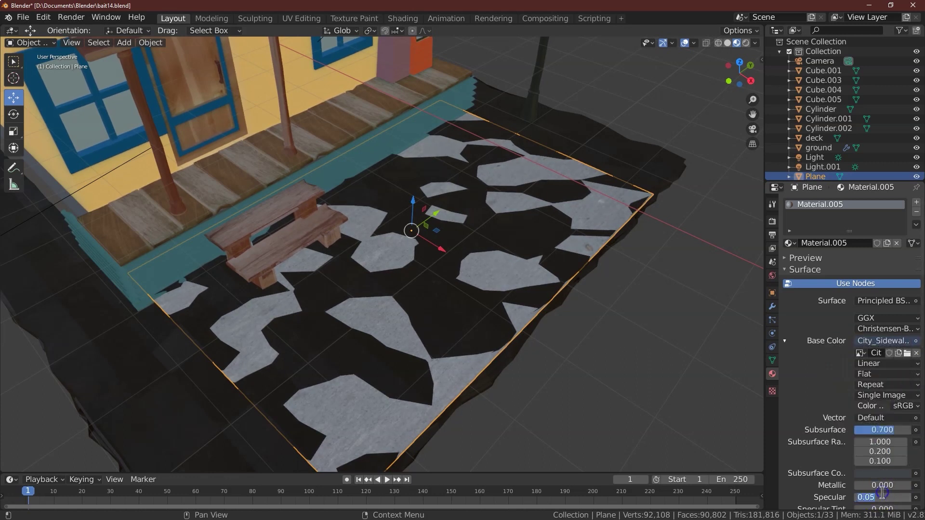
# - Set the plane material's Subsurface to 0.9
pyautogui.click(889, 431)
pyautogui.write('.85')
pyautogui.press('Return')
pyautogui.write('.9')
pyautogui.click(444, 252)
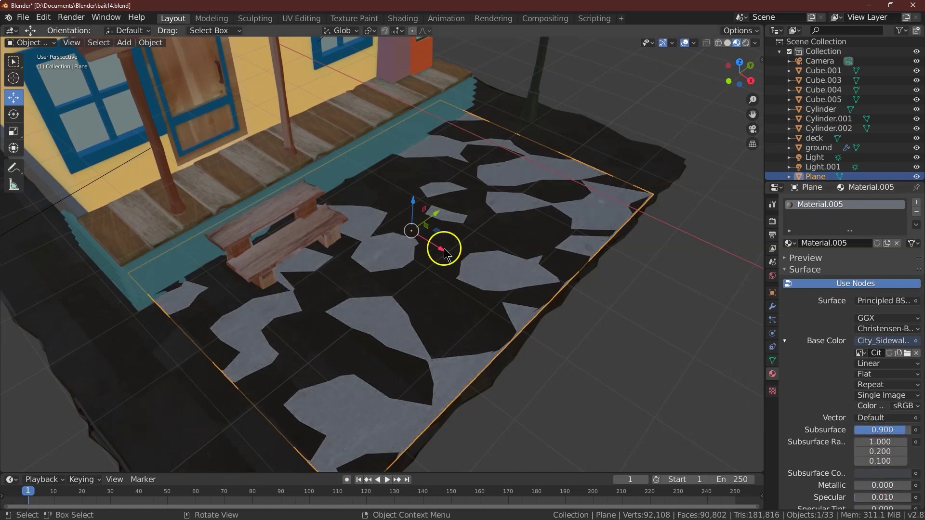
# - Adjust the plane's height along Z to about -2.99 m so more of it sits above the ground
pyautogui.moveTo(740, 73); pyautogui.dragTo(720, 84)
pyautogui.click(772, 293)
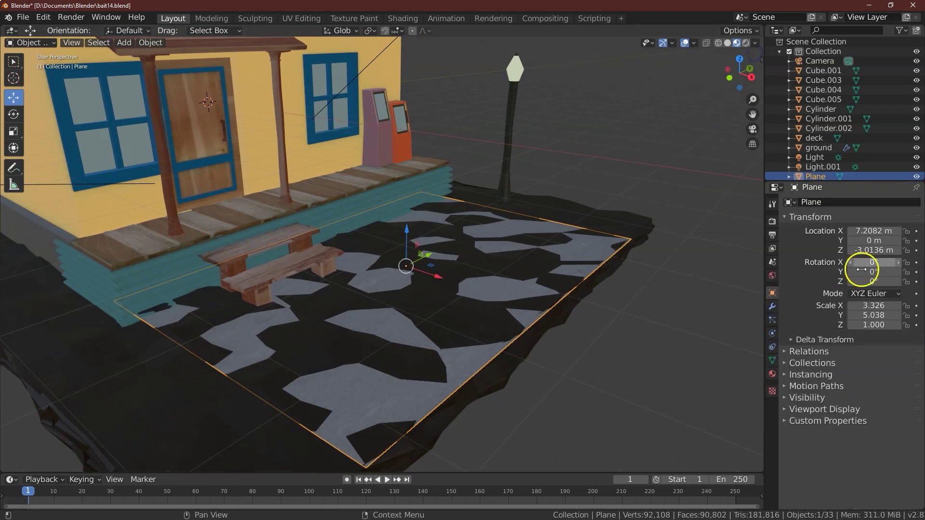
pyautogui.press('g')
pyautogui.press('z')
pyautogui.moveTo(411, 238); pyautogui.dragTo(412, 236)
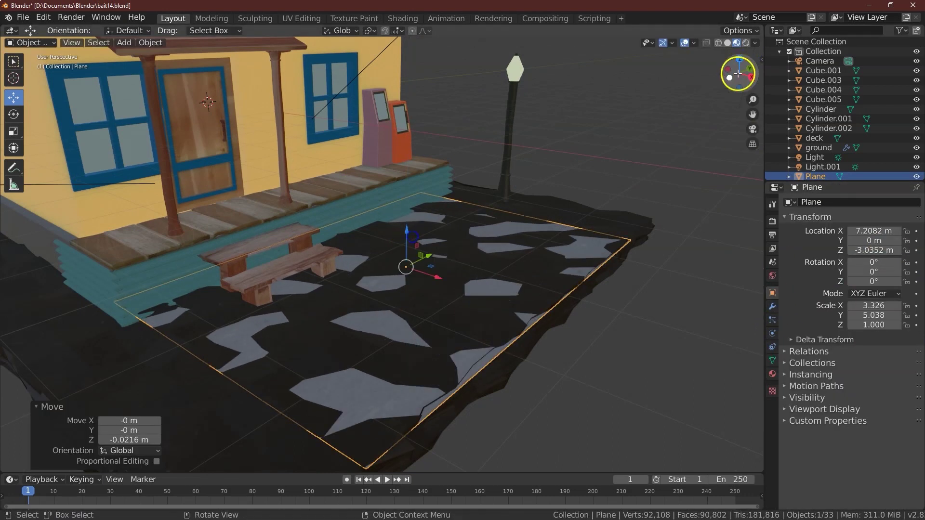
pyautogui.moveTo(737, 74); pyautogui.dragTo(694, 68)
pyautogui.moveTo(473, 258); pyautogui.dragTo(471, 253)
pyautogui.click(436, 285)
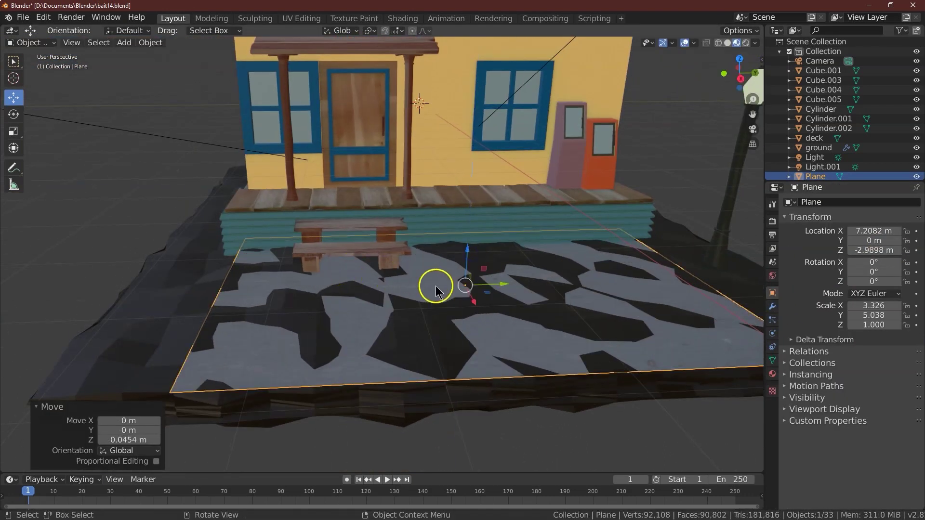
# - Scale the plane to about 2.156 in X and 4.627 in Y, and move it along X to about 8.18 m
pyautogui.click(13, 134)
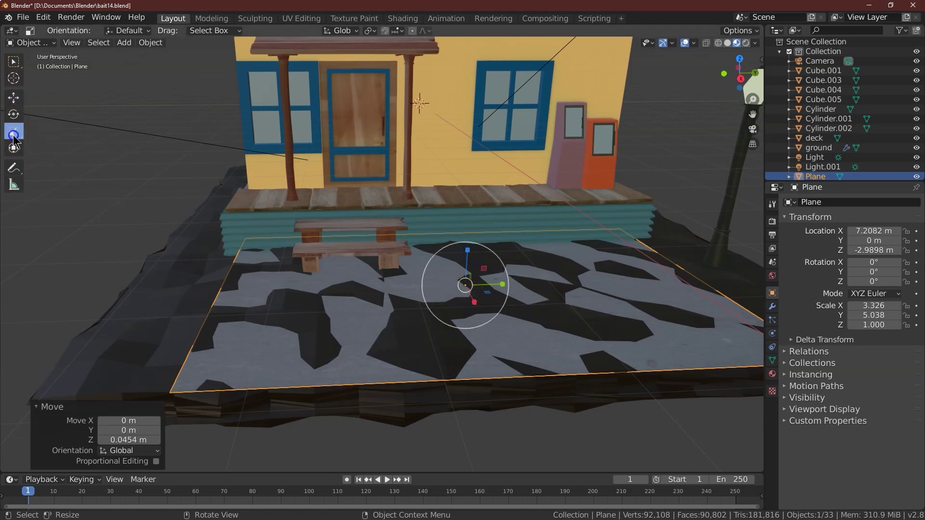
pyautogui.moveTo(474, 302); pyautogui.dragTo(471, 297)
pyautogui.press('KP_7')
pyautogui.click(13, 98)
pyautogui.moveTo(404, 207)
pyautogui.mouseDown()
pyautogui.moveTo(423, 210)
pyautogui.moveTo(409, 204)
pyautogui.mouseUp()
pyautogui.click(13, 132)
pyautogui.moveTo(378, 170); pyautogui.dragTo(378, 173)
pyautogui.click(13, 98)
pyautogui.moveTo(422, 206); pyautogui.dragTo(430, 206)
# - Lower the plane slightly along Z to about -3 m
pyautogui.moveTo(748, 81); pyautogui.dragTo(665, 421)
pyautogui.scroll(4, 501, 289)
pyautogui.moveTo(470, 259); pyautogui.dragTo(470, 262)
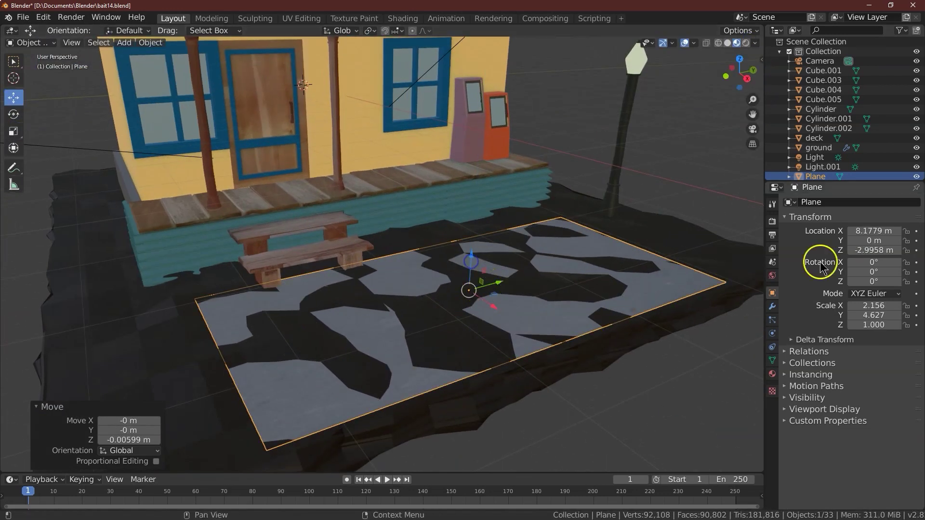
pyautogui.moveTo(754, 100); pyautogui.dragTo(752, 87)
pyautogui.moveTo(430, 257); pyautogui.dragTo(430, 256)
# - Widen the plane along Y to a scale of about 6.019 and lower it to about -3.024 m in Z
pyautogui.click(13, 131)
pyautogui.moveTo(468, 299); pyautogui.dragTo(481, 304)
pyautogui.click(13, 97)
pyautogui.moveTo(430, 257); pyautogui.dragTo(432, 264)
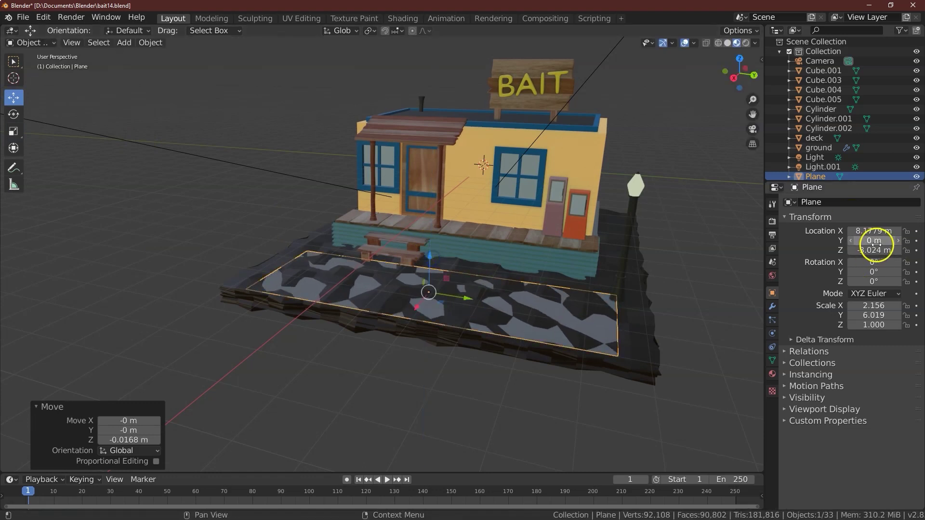
pyautogui.click(486, 389)
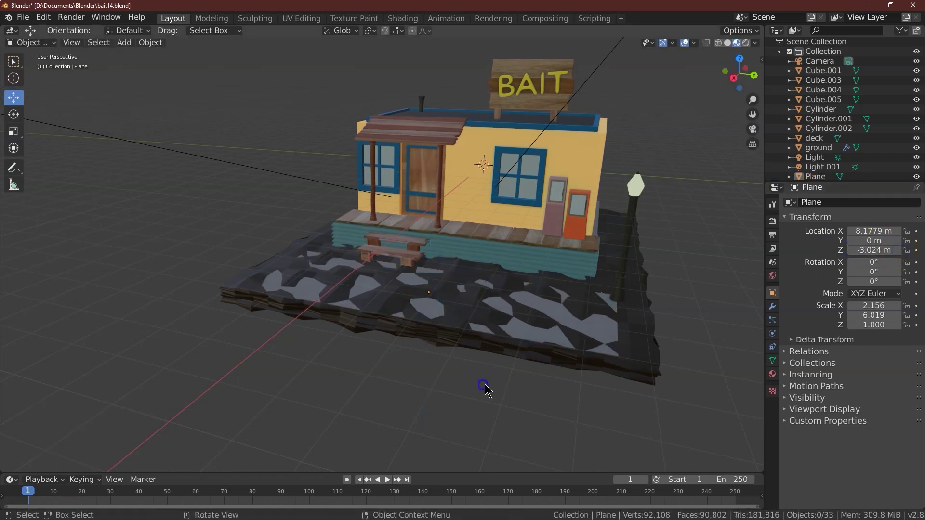
# - Show the scene in Rendered shading and set the plane material's Roughness to 0.6
pyautogui.click(746, 43)
pyautogui.click(608, 328)
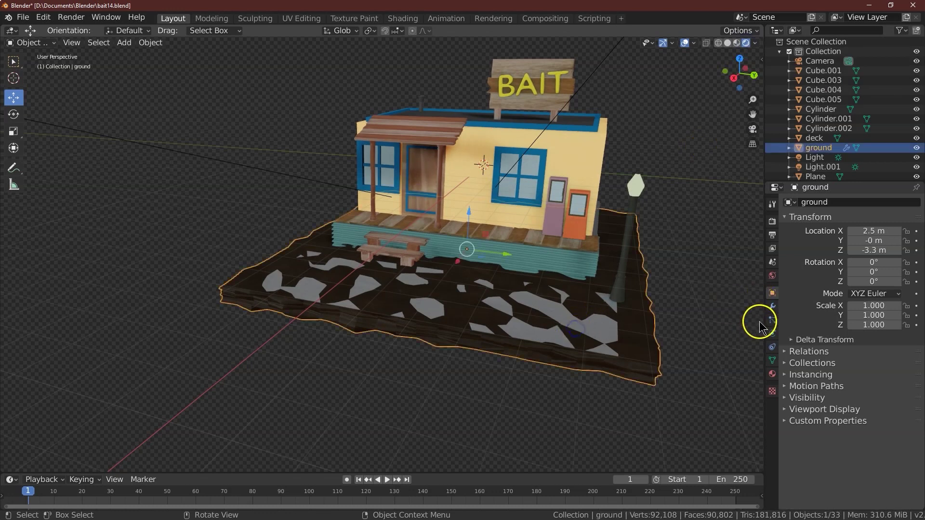
pyautogui.click(607, 340)
pyautogui.click(773, 309)
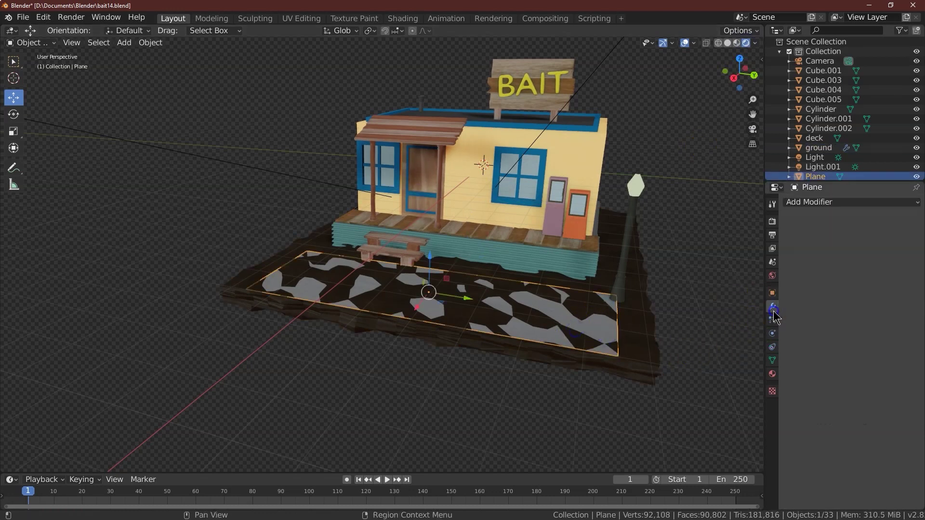
pyautogui.click(773, 293)
pyautogui.click(772, 375)
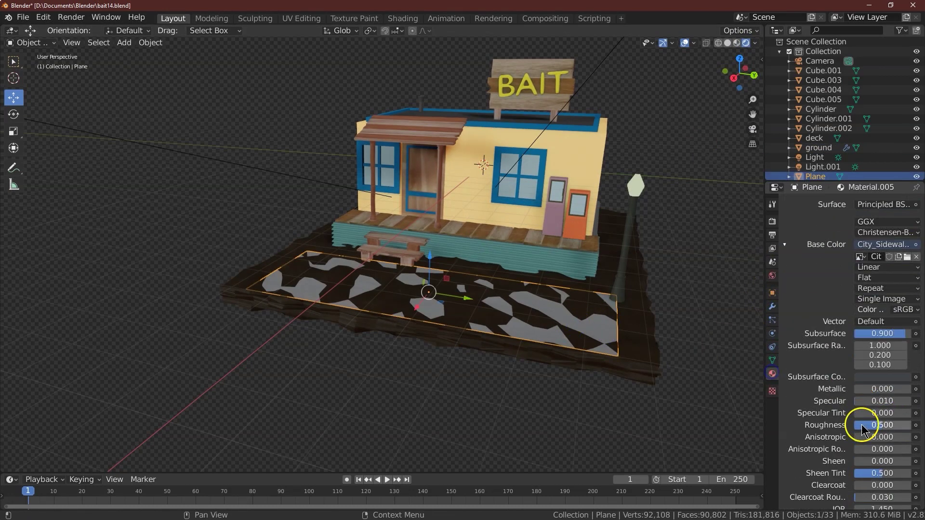
pyautogui.press('Return')
pyautogui.click(747, 309)
pyautogui.click(701, 291)
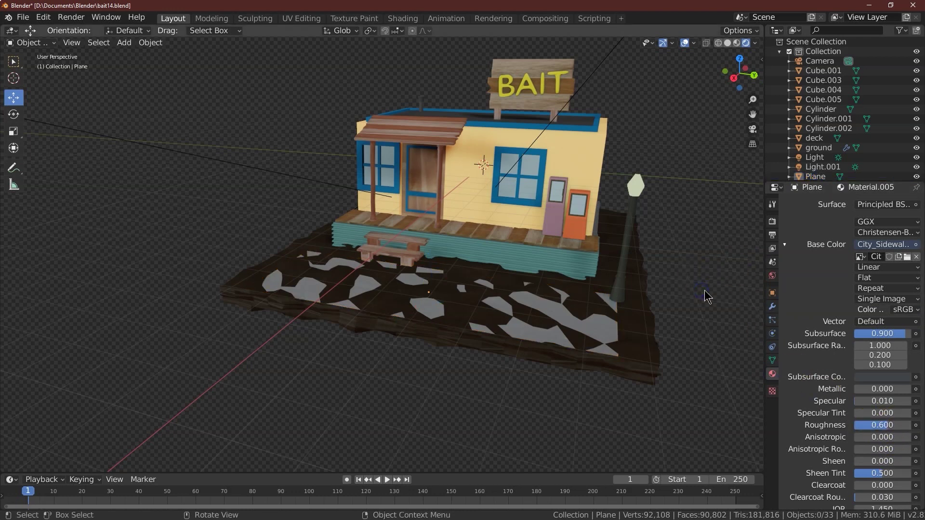
# - Set the strength of the sun light above the shop to 3
pyautogui.moveTo(742, 84); pyautogui.dragTo(736, 178)
pyautogui.click(604, 50)
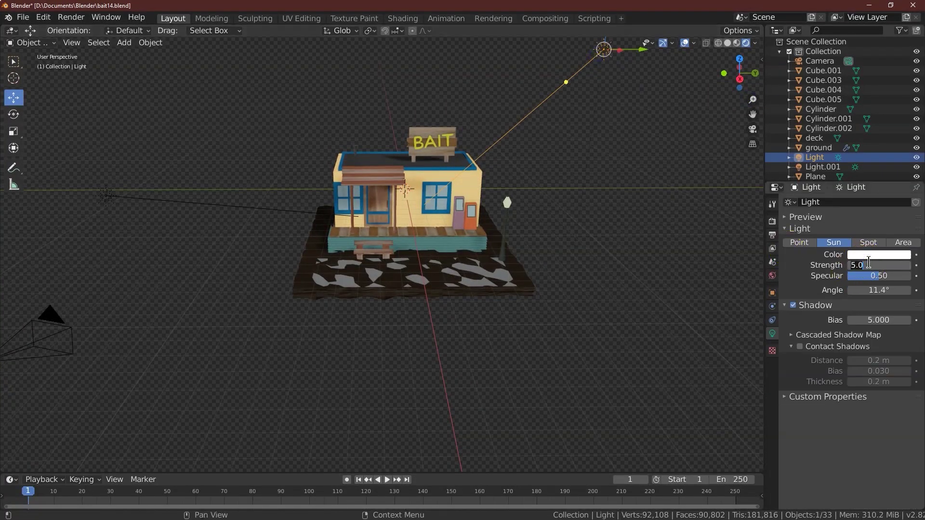
pyautogui.write('3')
pyautogui.press('Return')
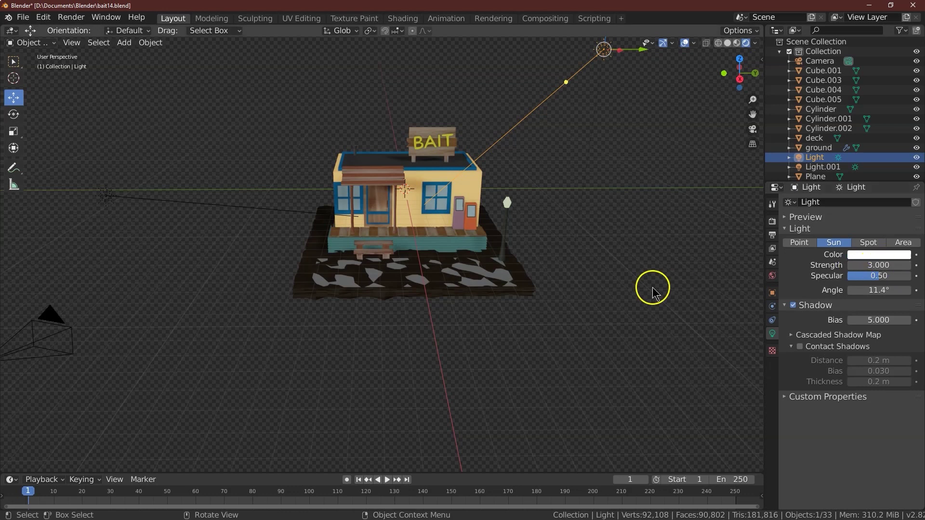
# - Set the strength of the second sun light, Light.001, to 3
pyautogui.click(114, 197)
pyautogui.click(867, 265)
pyautogui.write('3')
pyautogui.press('Return')
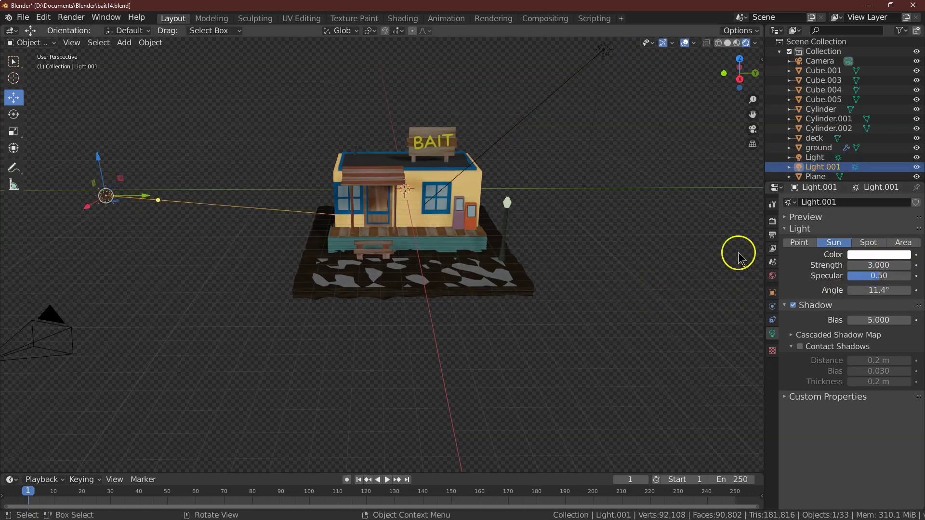
# - Reduce the strength of the sun light above the shop to 2
pyautogui.click(596, 52)
pyautogui.click(878, 265)
pyautogui.write('2')
pyautogui.press('Return')
pyautogui.moveTo(752, 100); pyautogui.dragTo(750, 94)
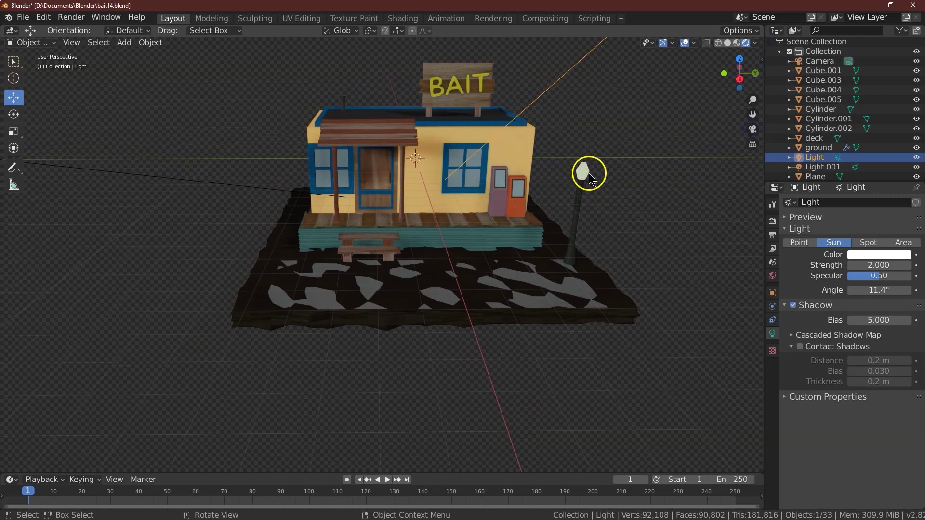
# - Set the emission strength of the lamp post's light material to 2
pyautogui.click(574, 187)
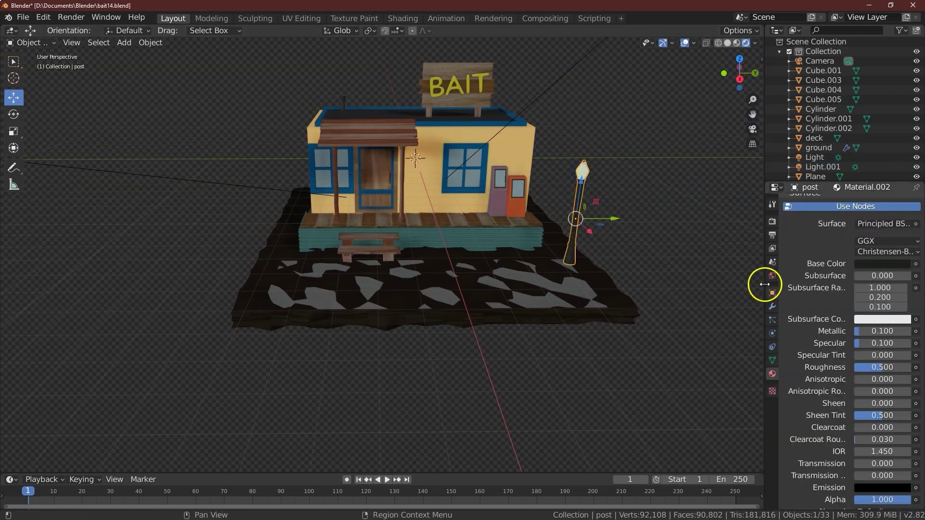
pyautogui.scroll(5, 809, 287)
pyautogui.click(793, 216)
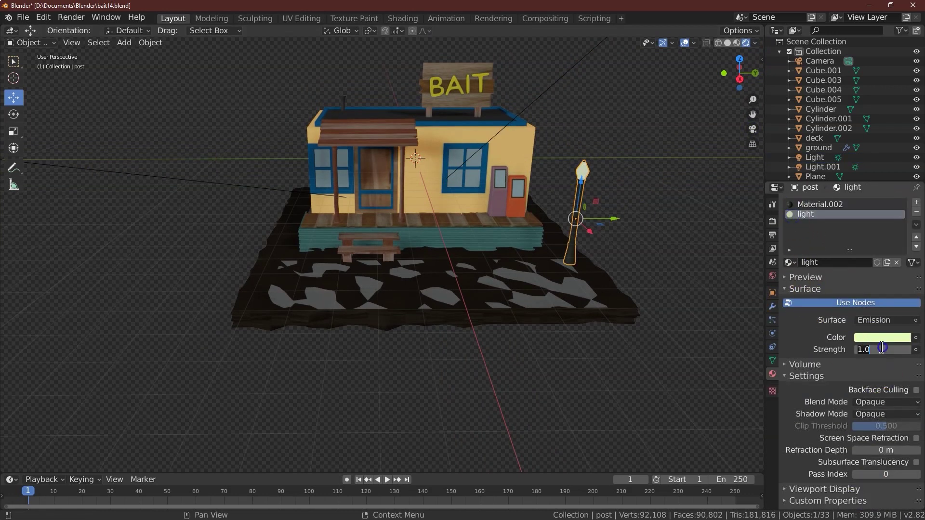
pyautogui.click(547, 382)
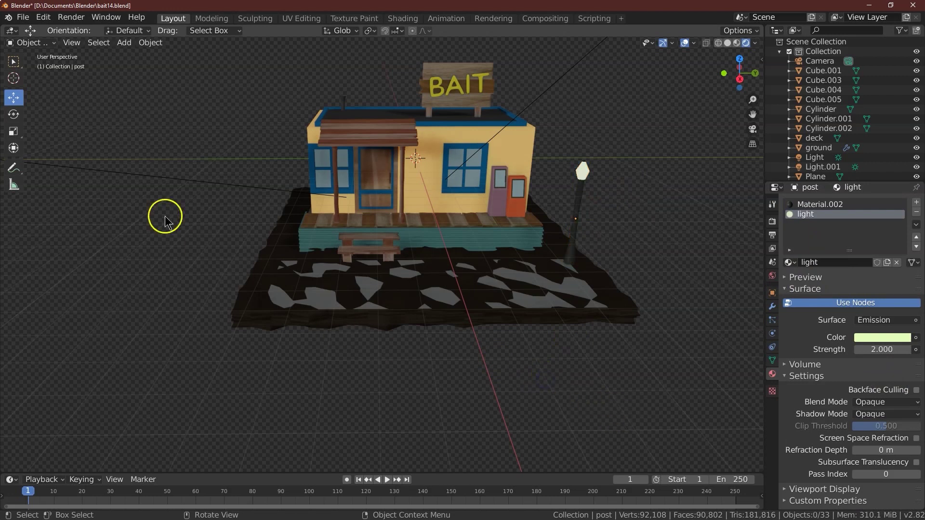
# - Look through the scene camera, enable Lock Camera to View and adjust the camera's angle on the bait shop
pyautogui.click(159, 170)
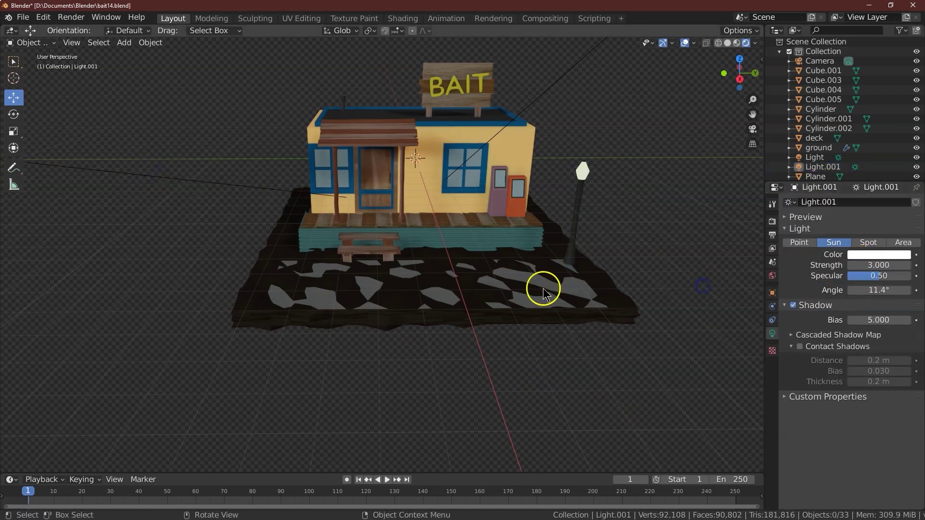
pyautogui.click(753, 130)
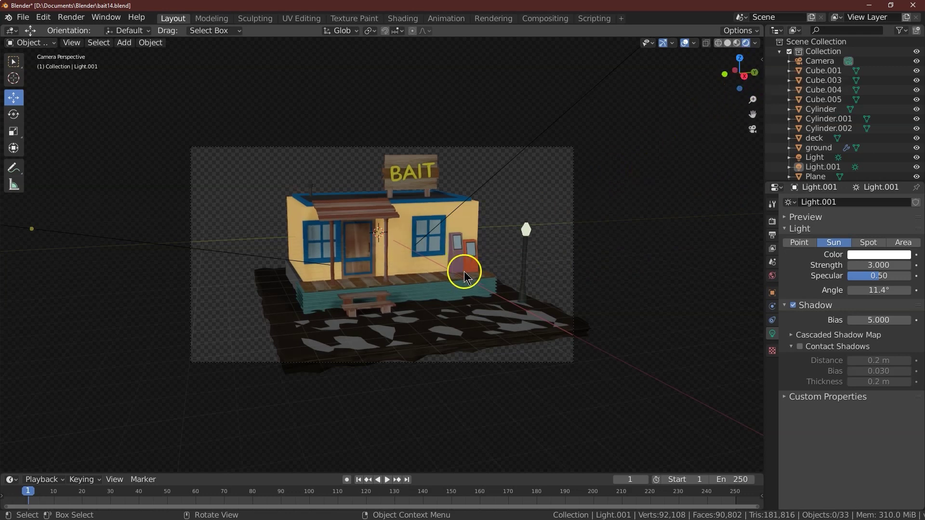
pyautogui.moveTo(748, 79); pyautogui.dragTo(745, 80)
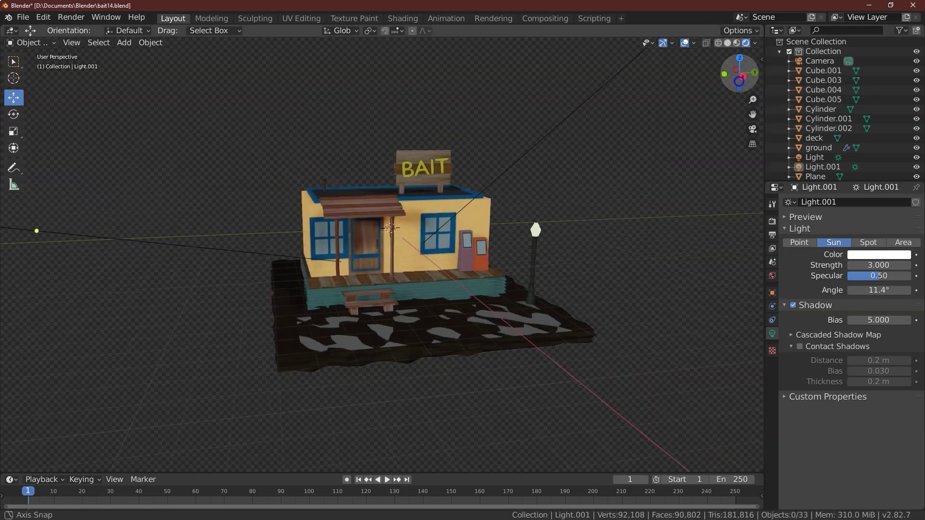
pyautogui.click(752, 129)
pyautogui.click(72, 42)
pyautogui.click(88, 63)
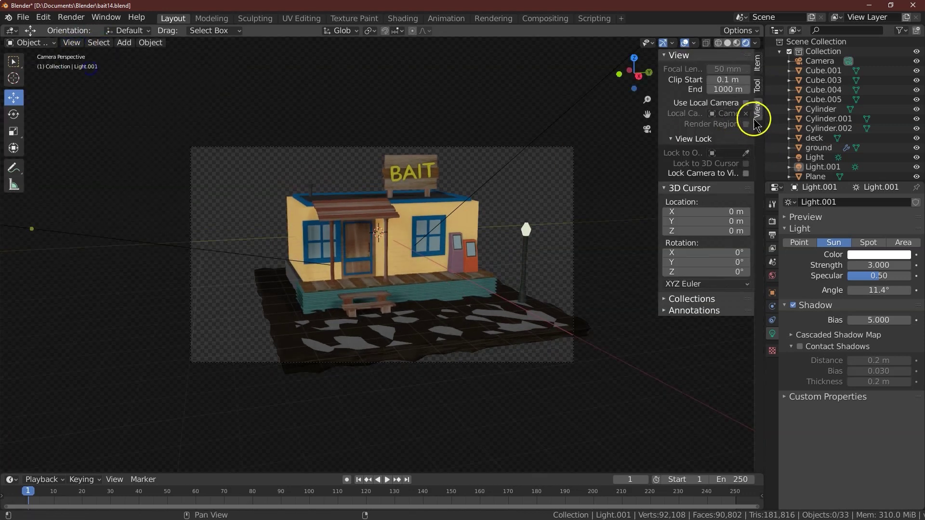
pyautogui.moveTo(636, 79)
pyautogui.mouseDown()
pyautogui.moveTo(647, 114)
pyautogui.moveTo(629, 93)
pyautogui.mouseUp()
# - Reposition the sun light Light.001 in front of the shop, raising it by 1.04 m and a further 0.621 m along Z
pyautogui.click(167, 269)
pyautogui.click(633, 59)
pyautogui.moveTo(424, 372); pyautogui.dragTo(424, 357)
pyautogui.moveTo(634, 72); pyautogui.dragTo(194, 160)
pyautogui.moveTo(461, 206); pyautogui.dragTo(458, 195)
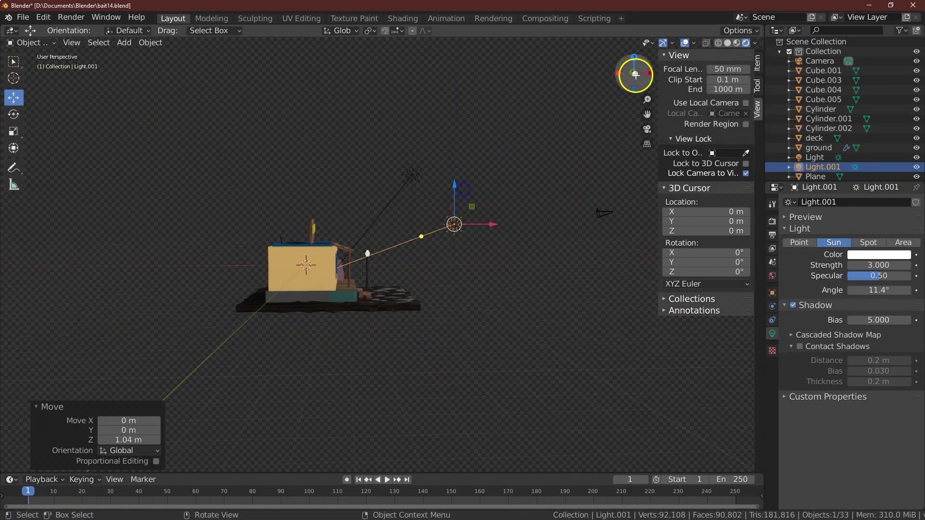
pyautogui.click(633, 75)
pyautogui.moveTo(233, 195); pyautogui.dragTo(233, 189)
# - Return to the camera view and adjust the locked camera's framing around the shop, BAIT sign and lamp post
pyautogui.click(647, 129)
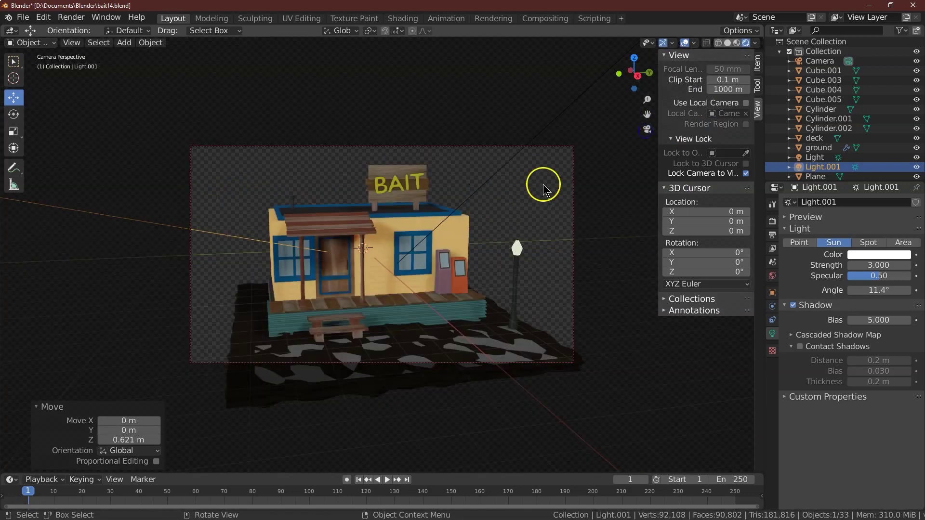
pyautogui.moveTo(646, 102); pyautogui.dragTo(646, 84)
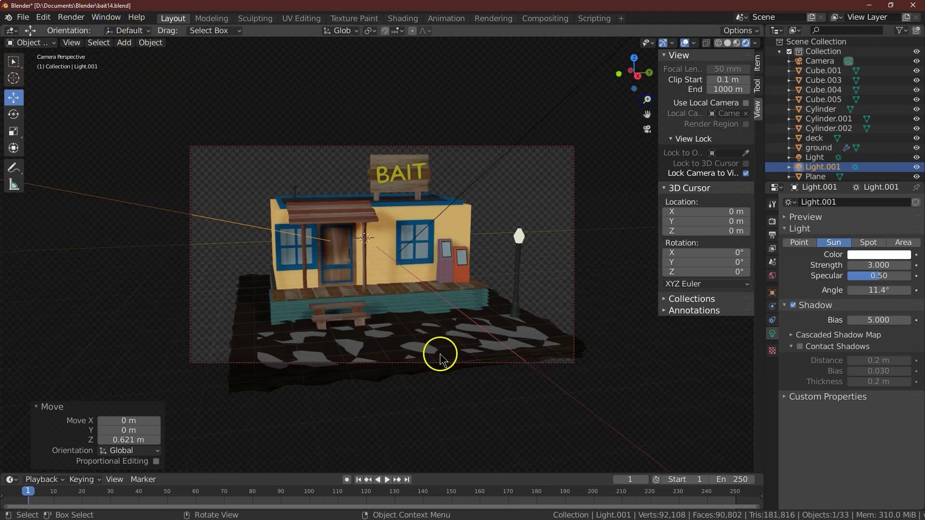
pyautogui.click(378, 340)
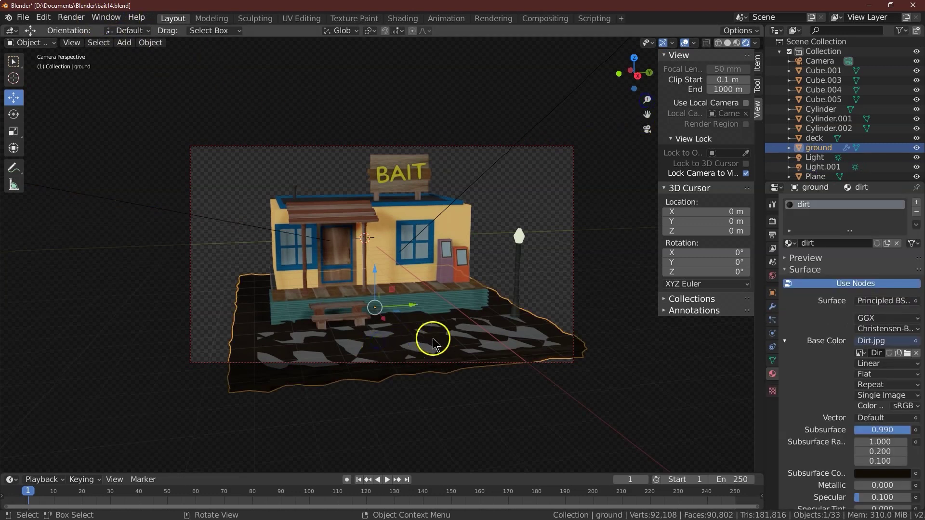
pyautogui.click(150, 43)
pyautogui.click(213, 236)
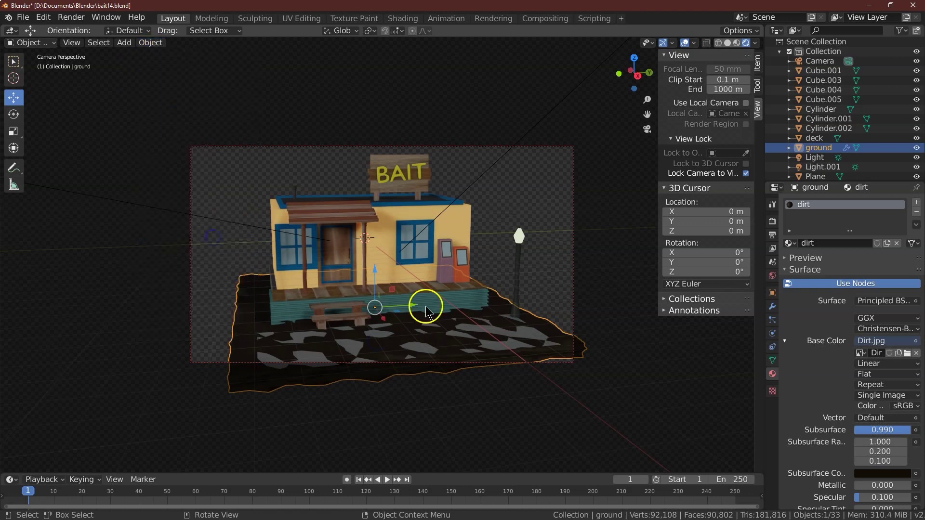
pyautogui.click(520, 268)
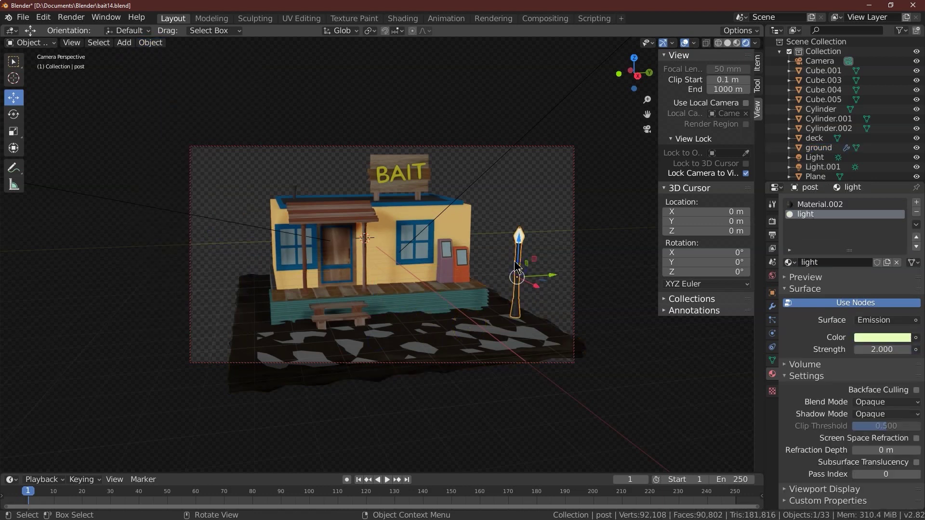
pyautogui.click(162, 55)
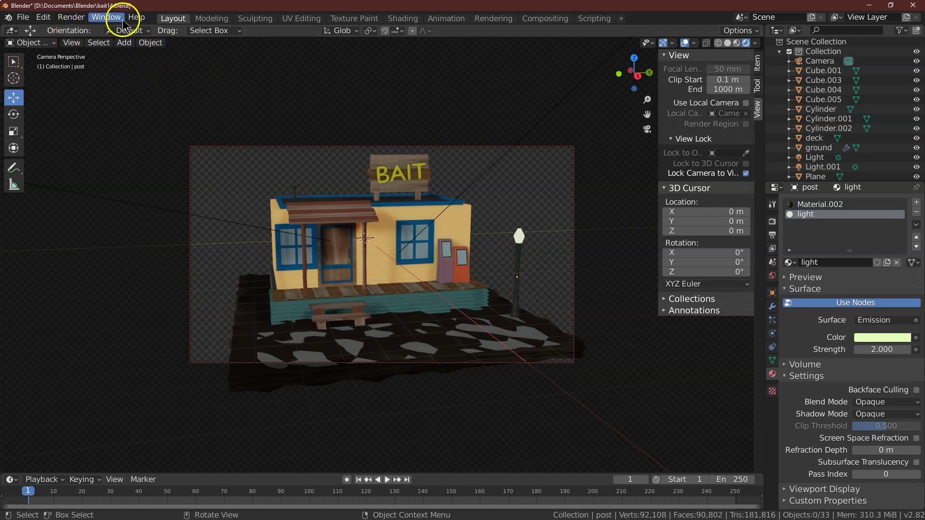
# - Render the current frame as a still image and zoom out to inspect the whole picture
pyautogui.click(71, 17)
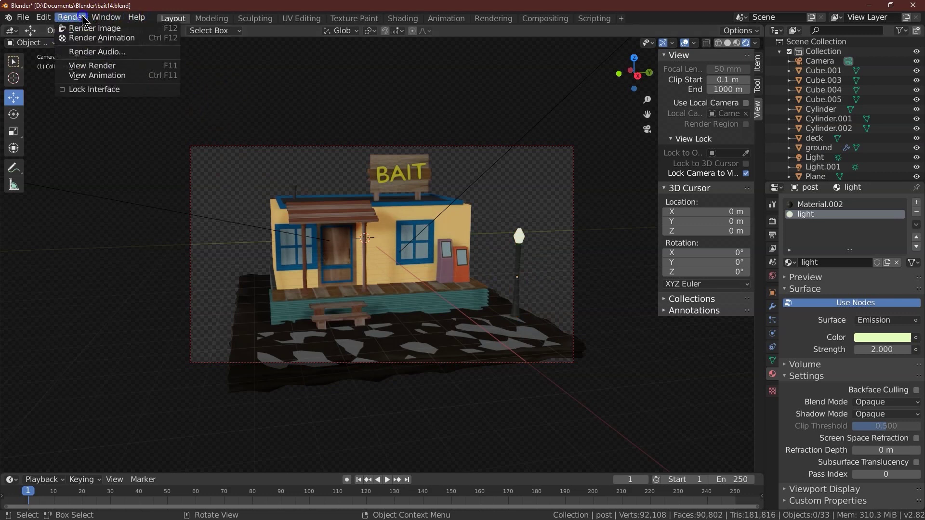
pyautogui.click(103, 29)
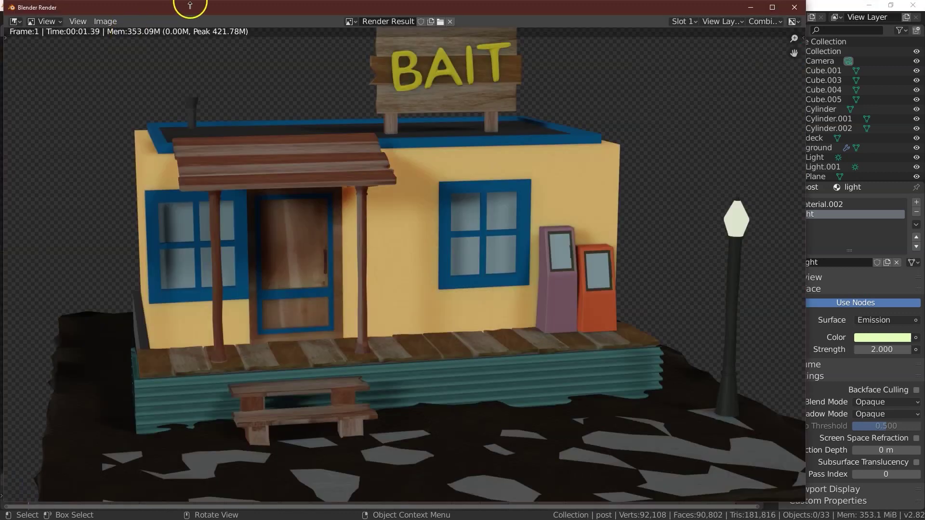
pyautogui.scroll(-2, 369, 152)
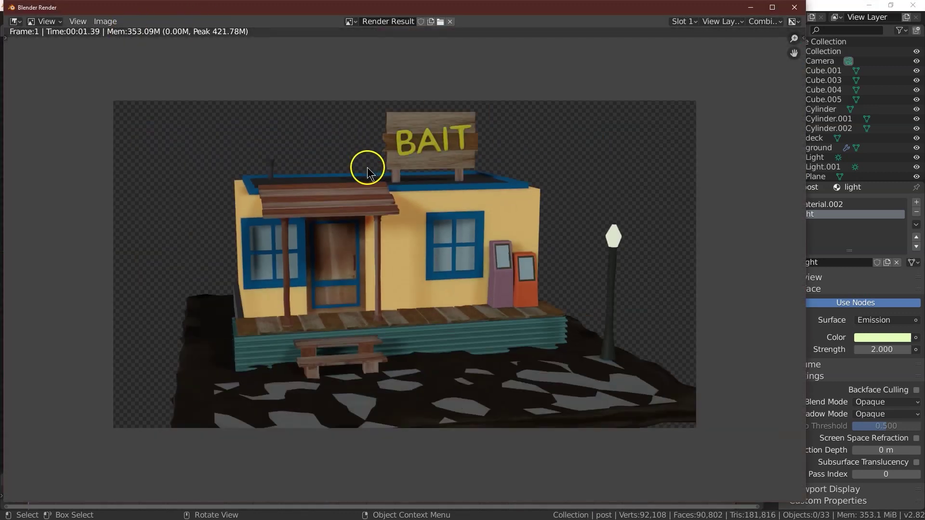